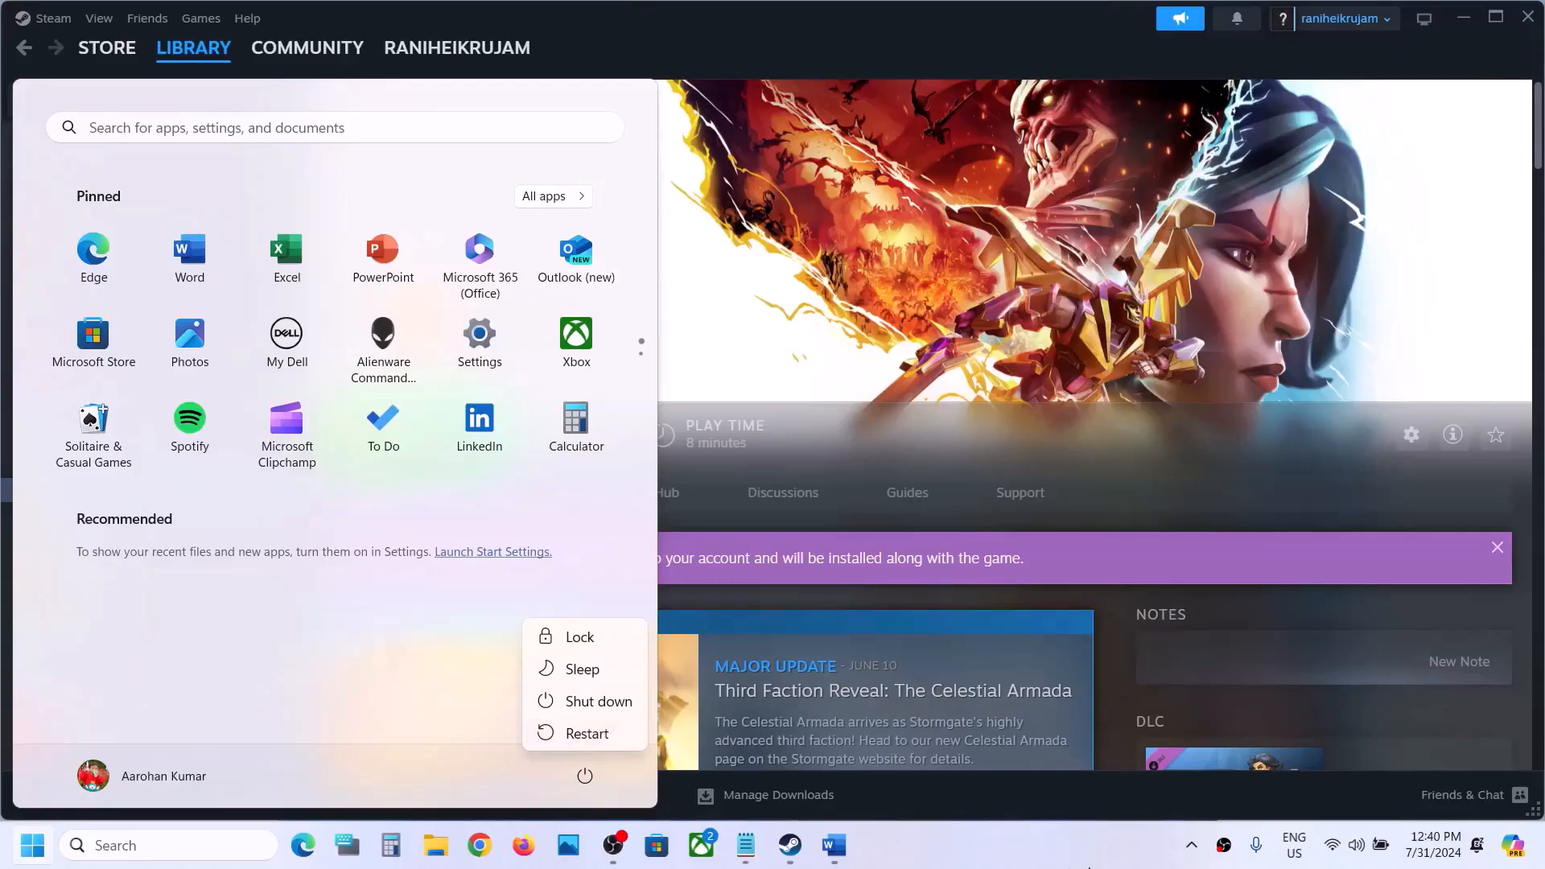
- Dismiss the Start menu, switch to the Word troubleshooting document and maximize it at Step 2
left_click(1087, 867)
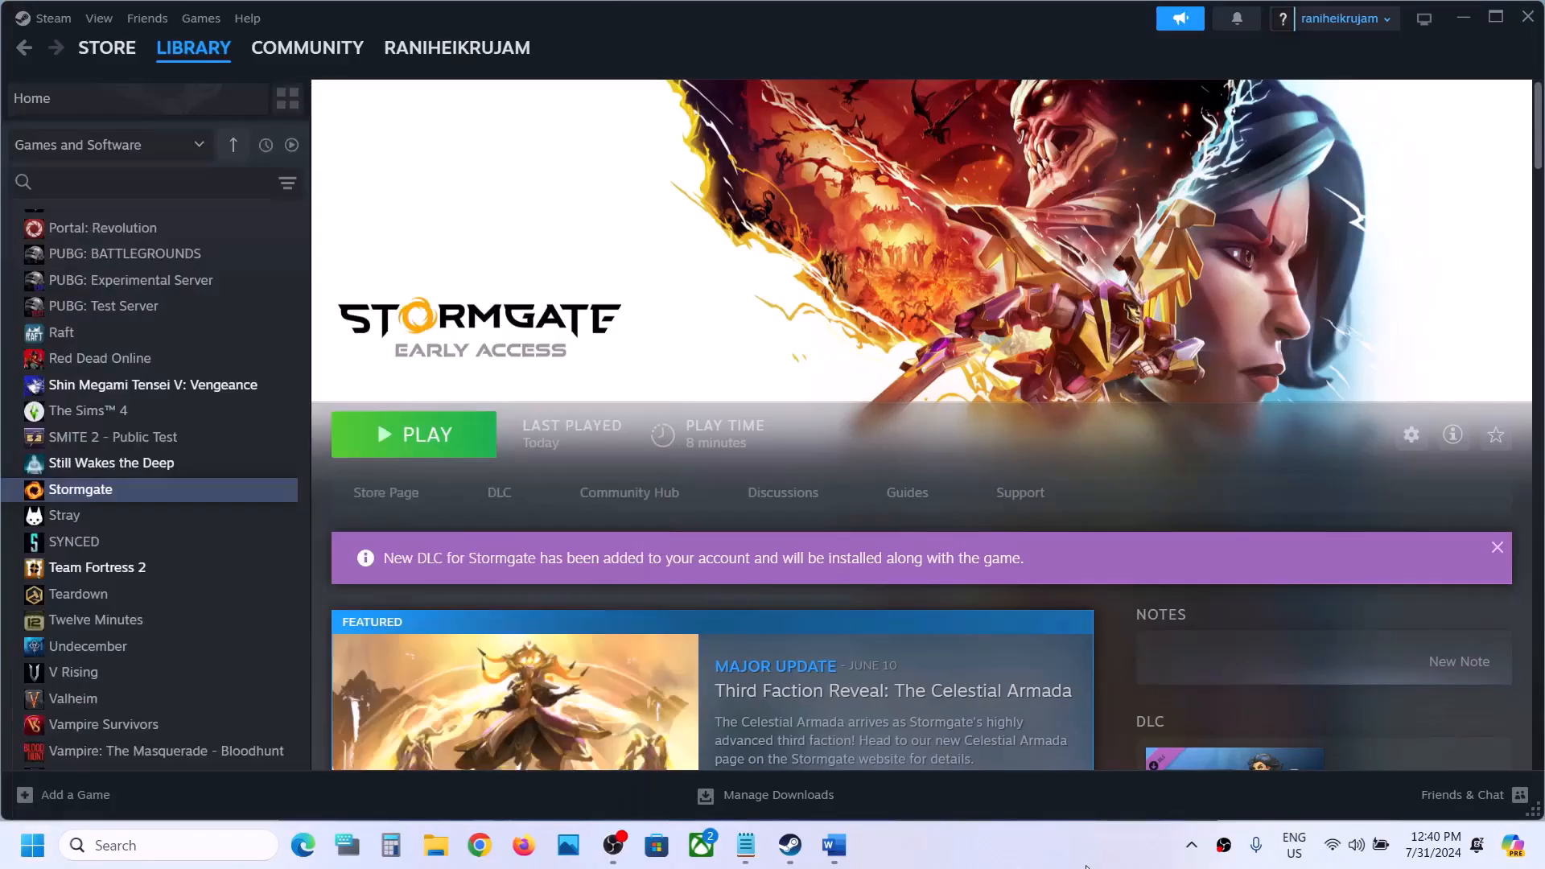
left_click(850, 858)
scroll(311, 525, "down", 3)
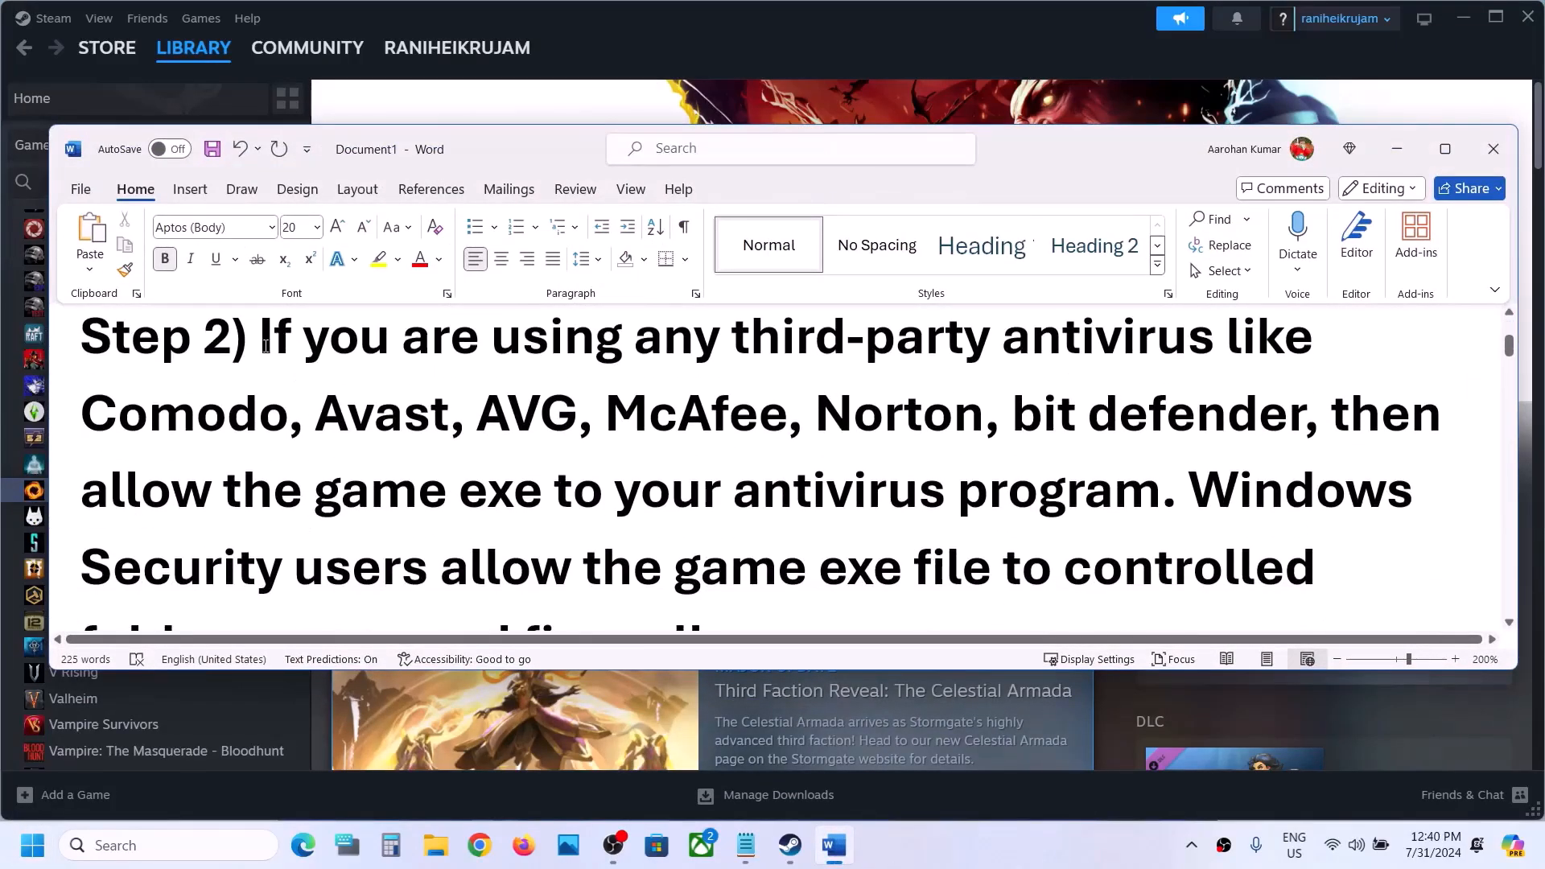
left_click_drag(260, 338, 704, 412)
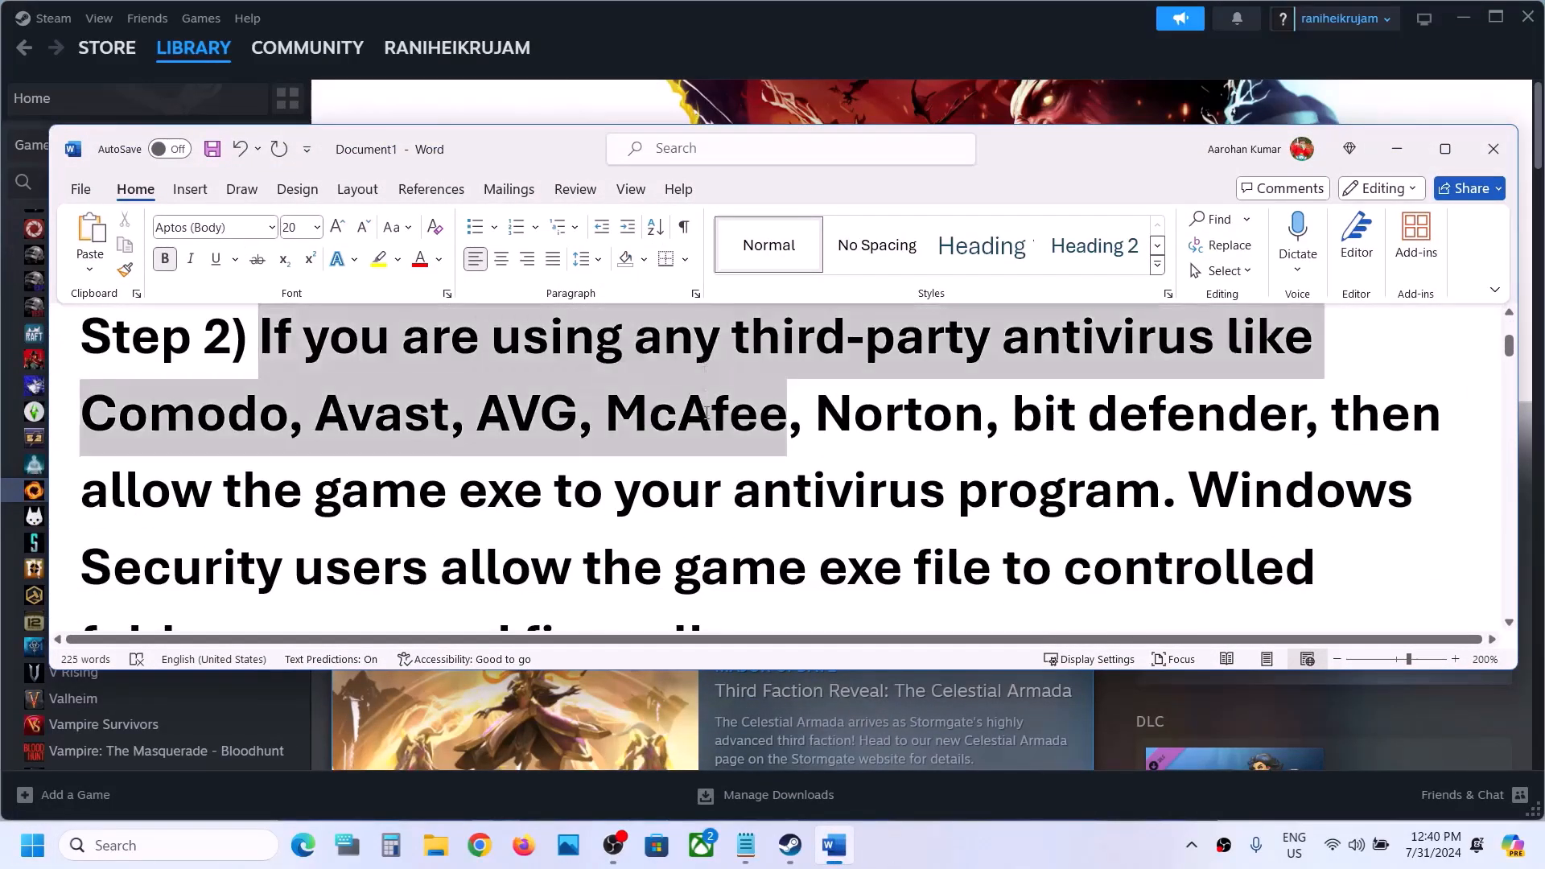
left_click(1445, 148)
scroll(485, 409, "up", 2)
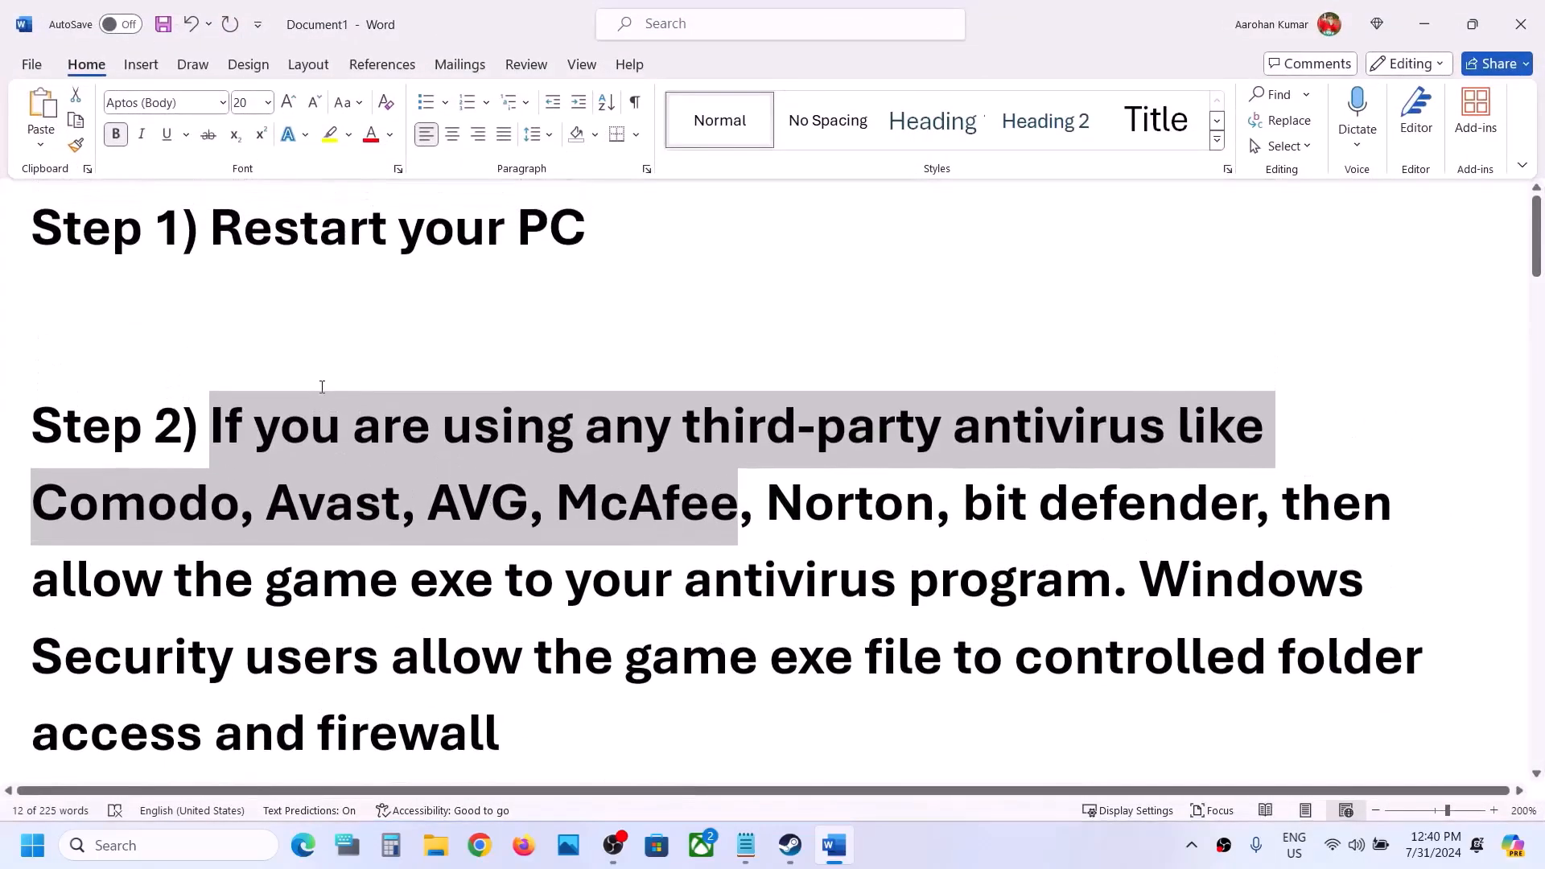
- Read the Step 2 instructions on allowing the game exe through antivirus programs, and minimize the document
left_click(321, 387)
scroll(322, 387, "down", 1)
double_click(328, 393)
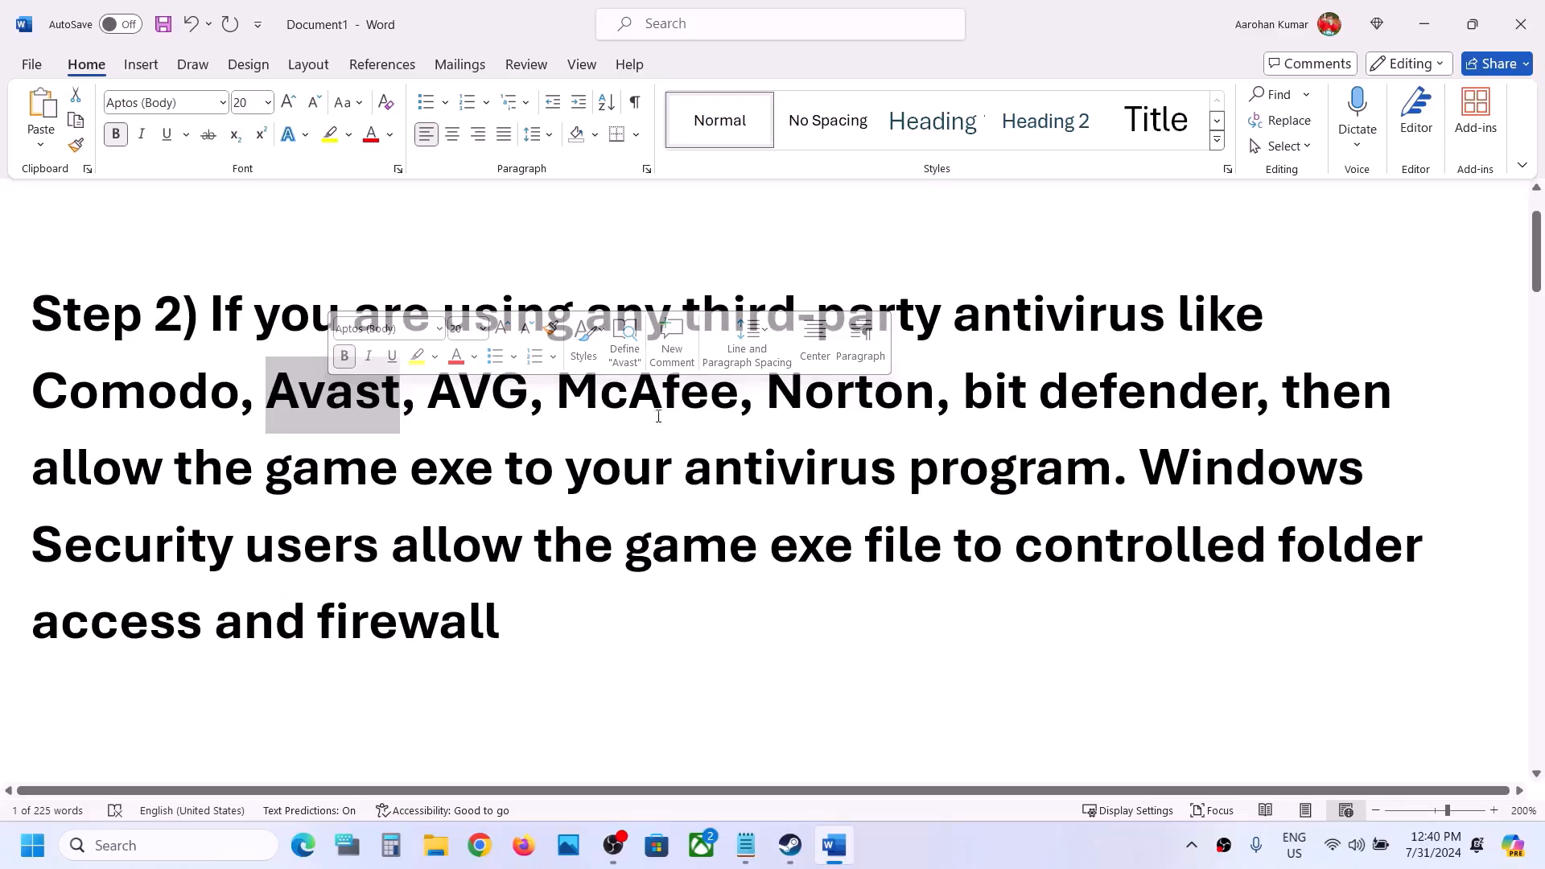
left_click(275, 327)
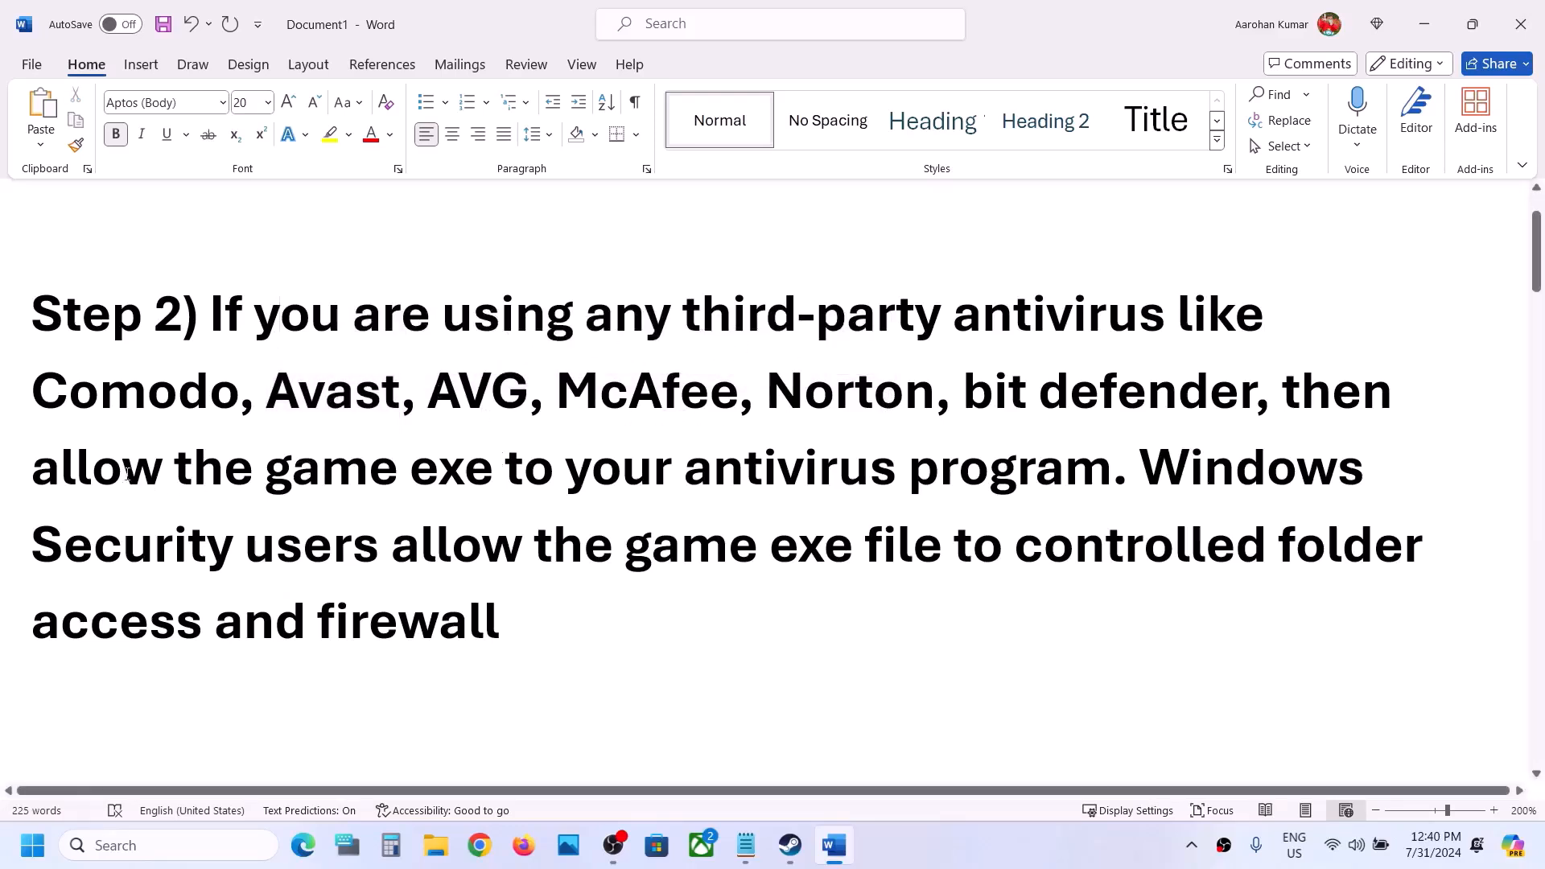
left_click_drag(32, 471, 1113, 479)
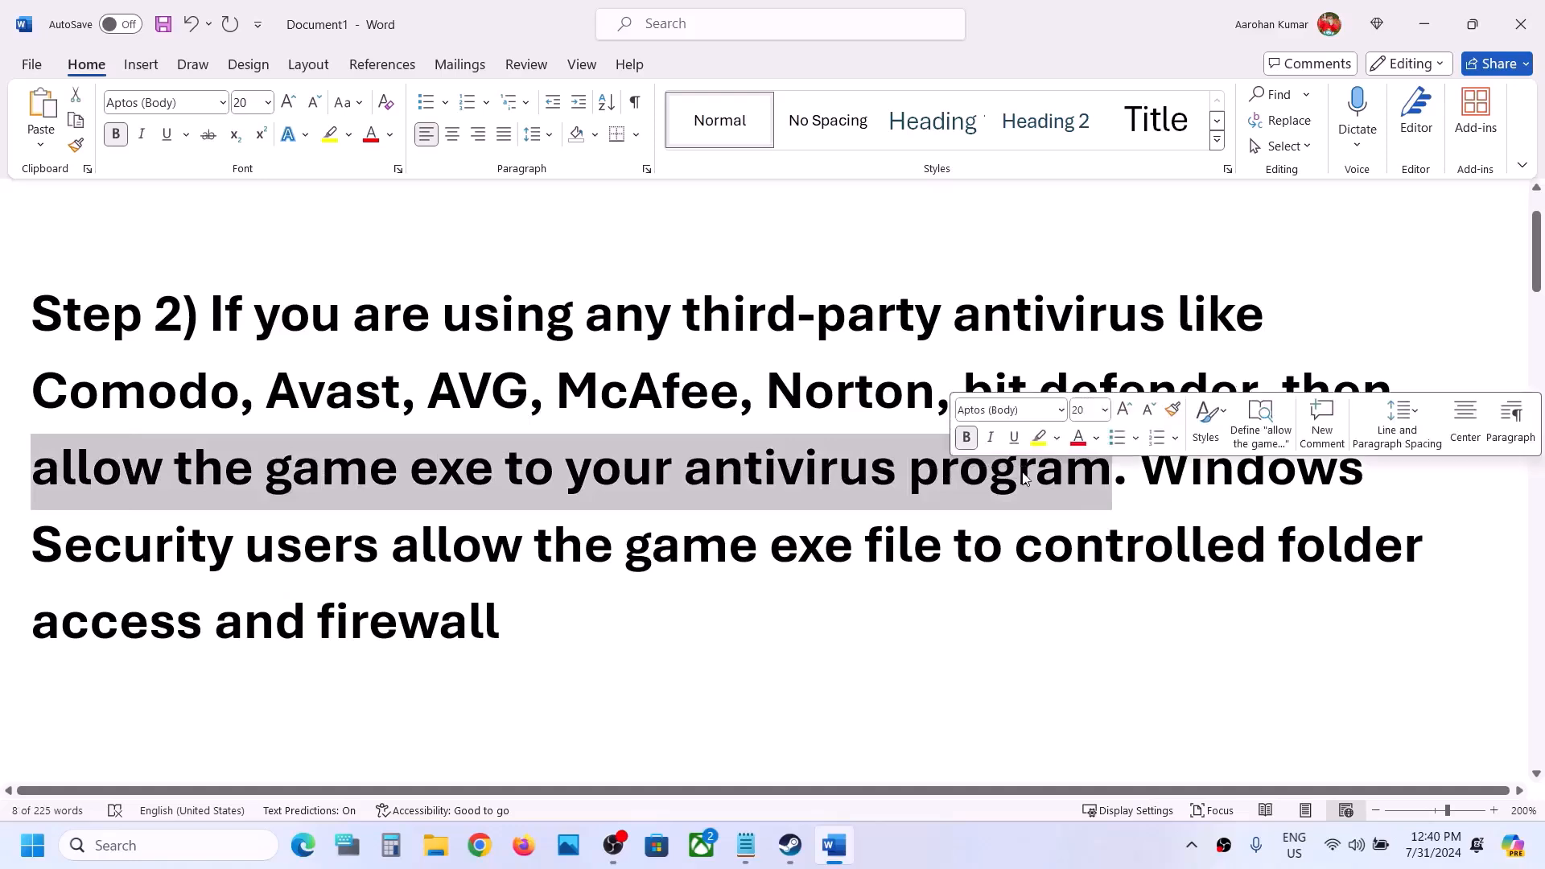
left_click(998, 511)
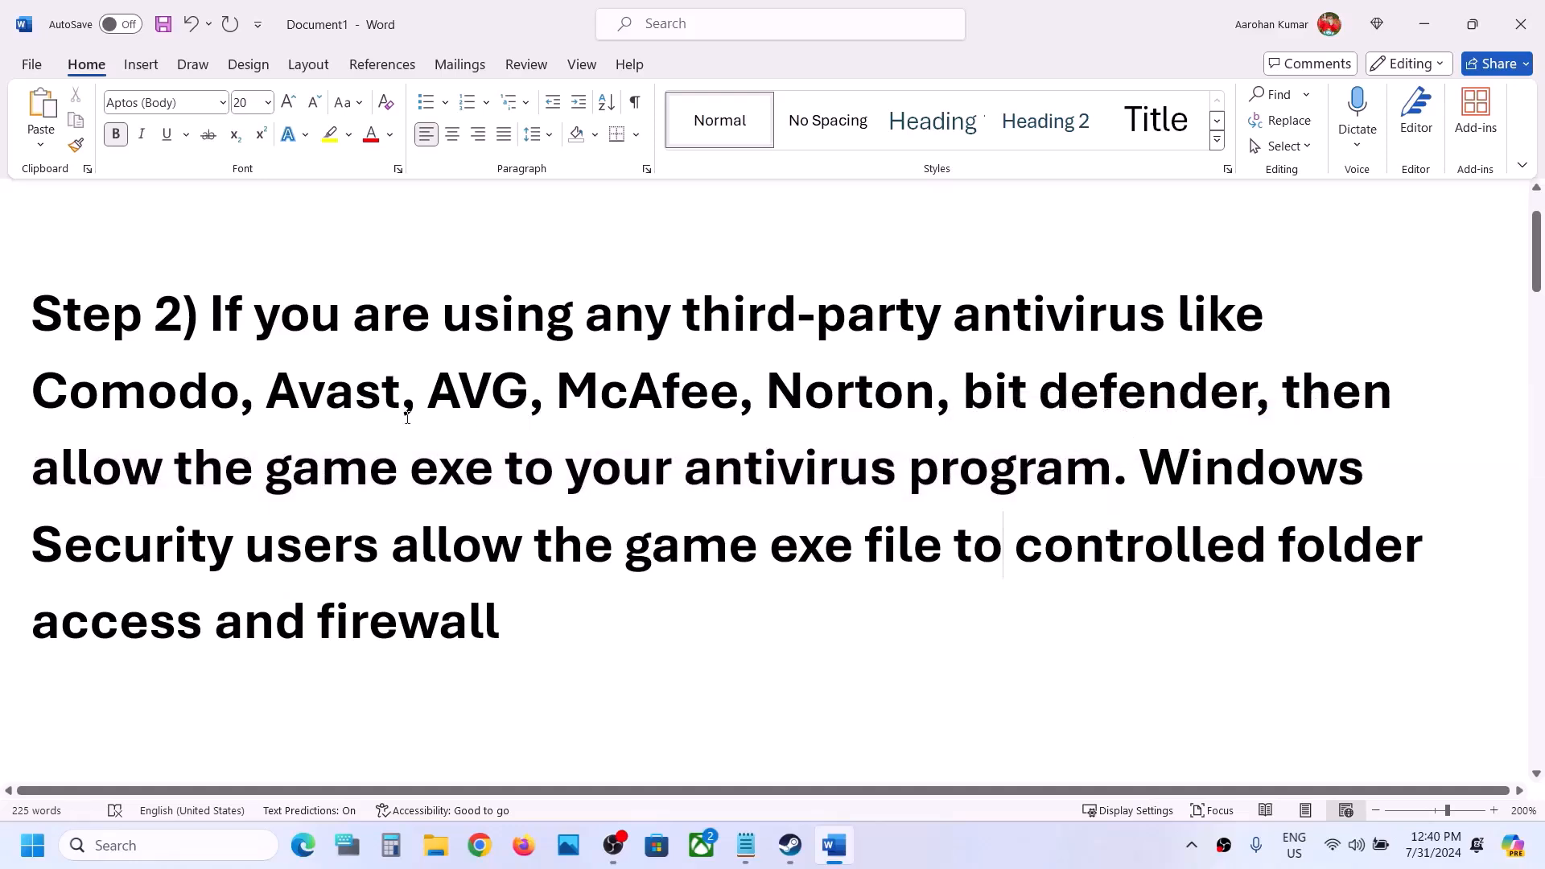
double_click(316, 405)
left_click(642, 425)
left_click_drag(447, 389, 736, 394)
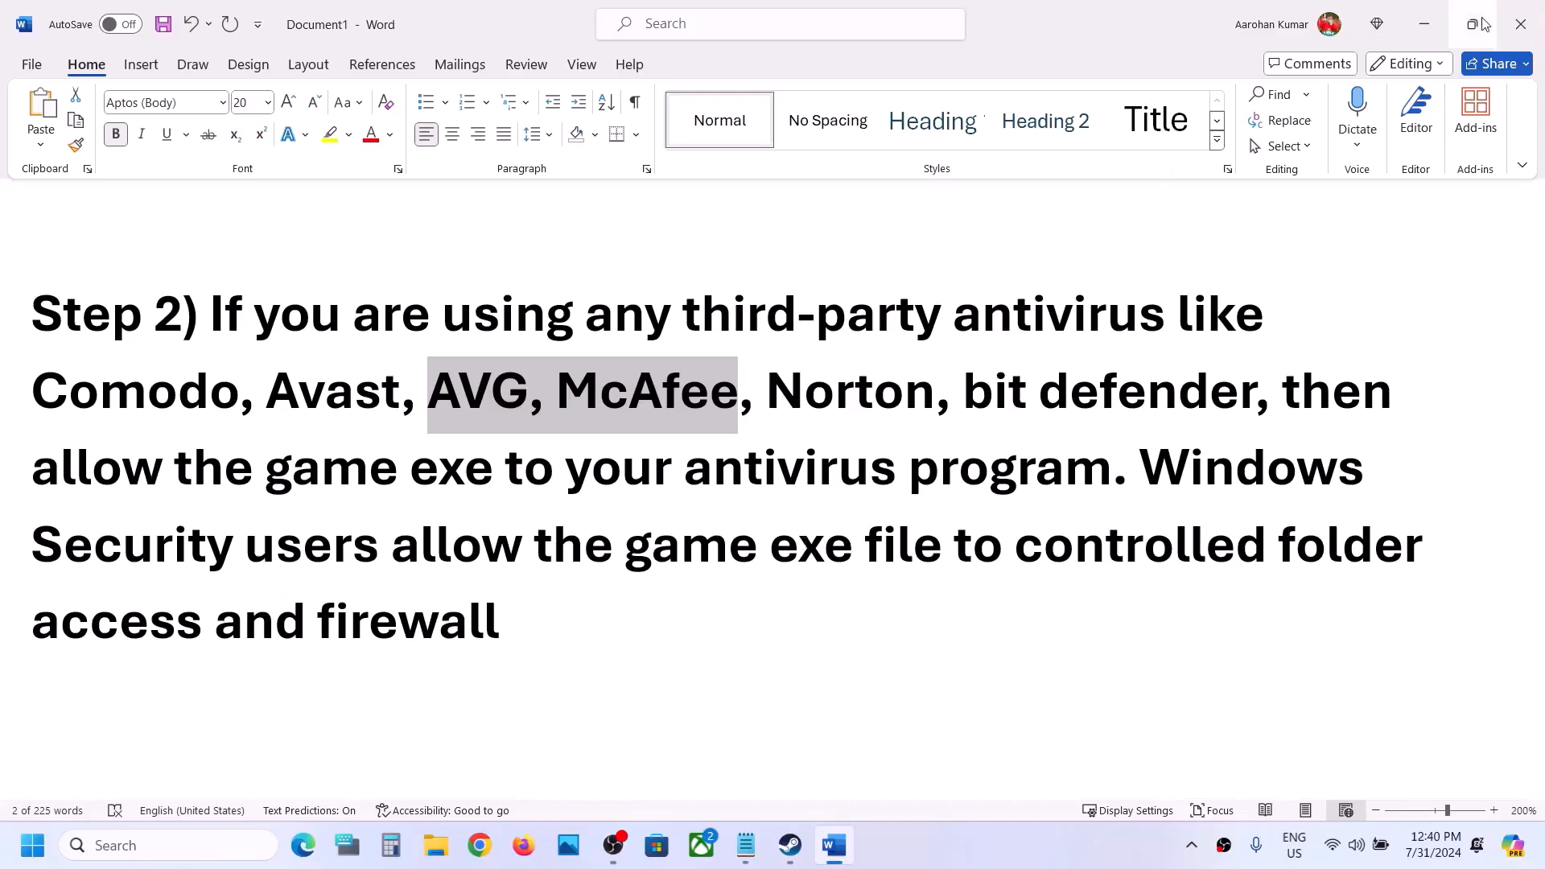
left_click(1441, 19)
- Open Virus & threat protection in Windows Security from the Privacy & security section of Windows Settings
key("super+i")
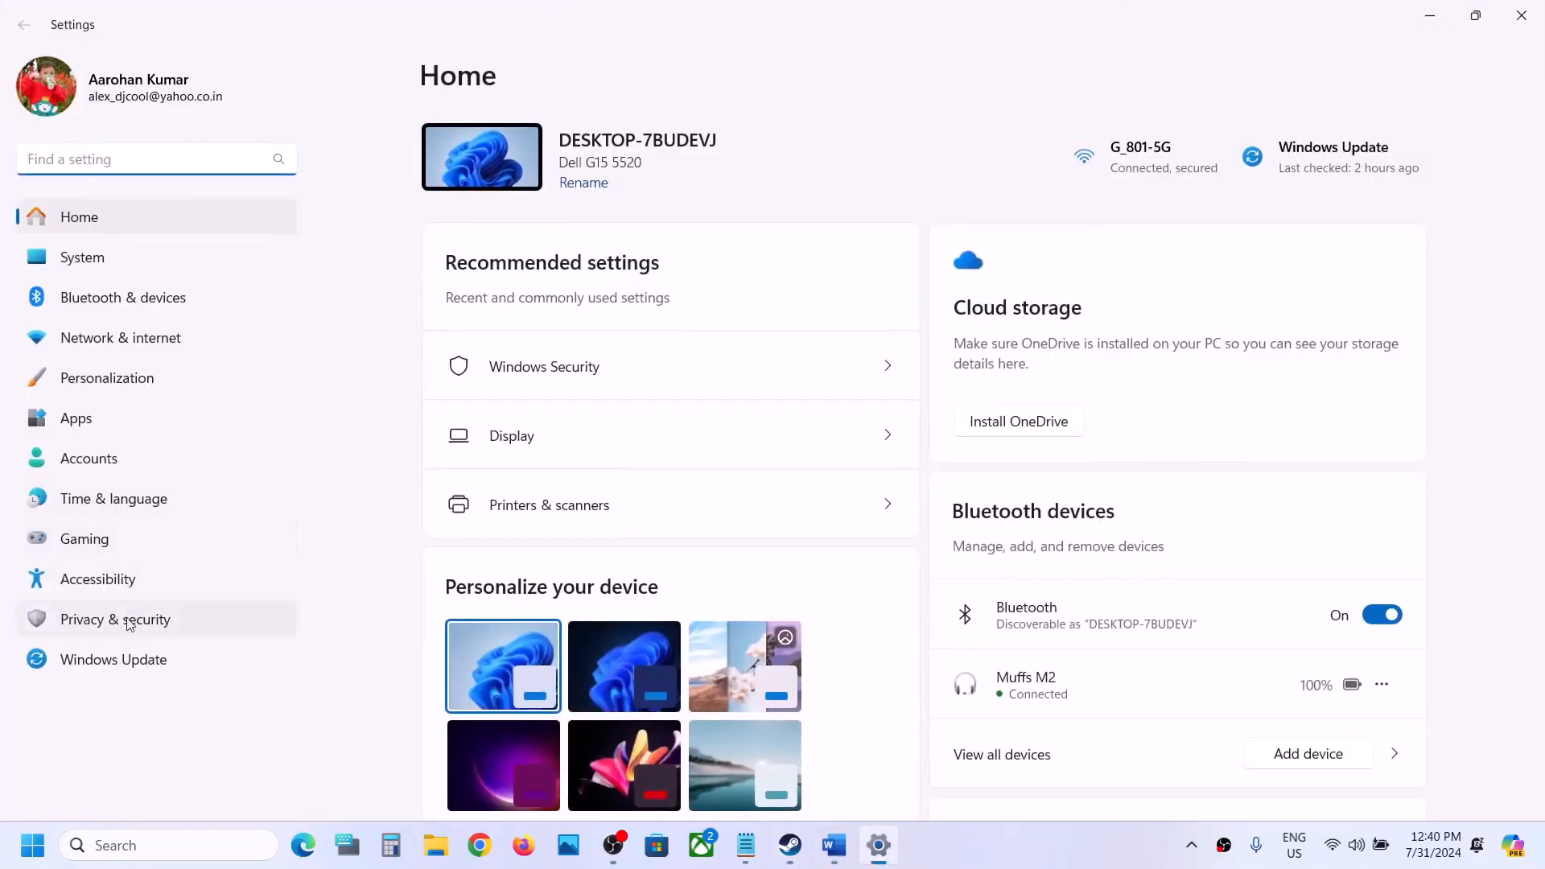
left_click(124, 620)
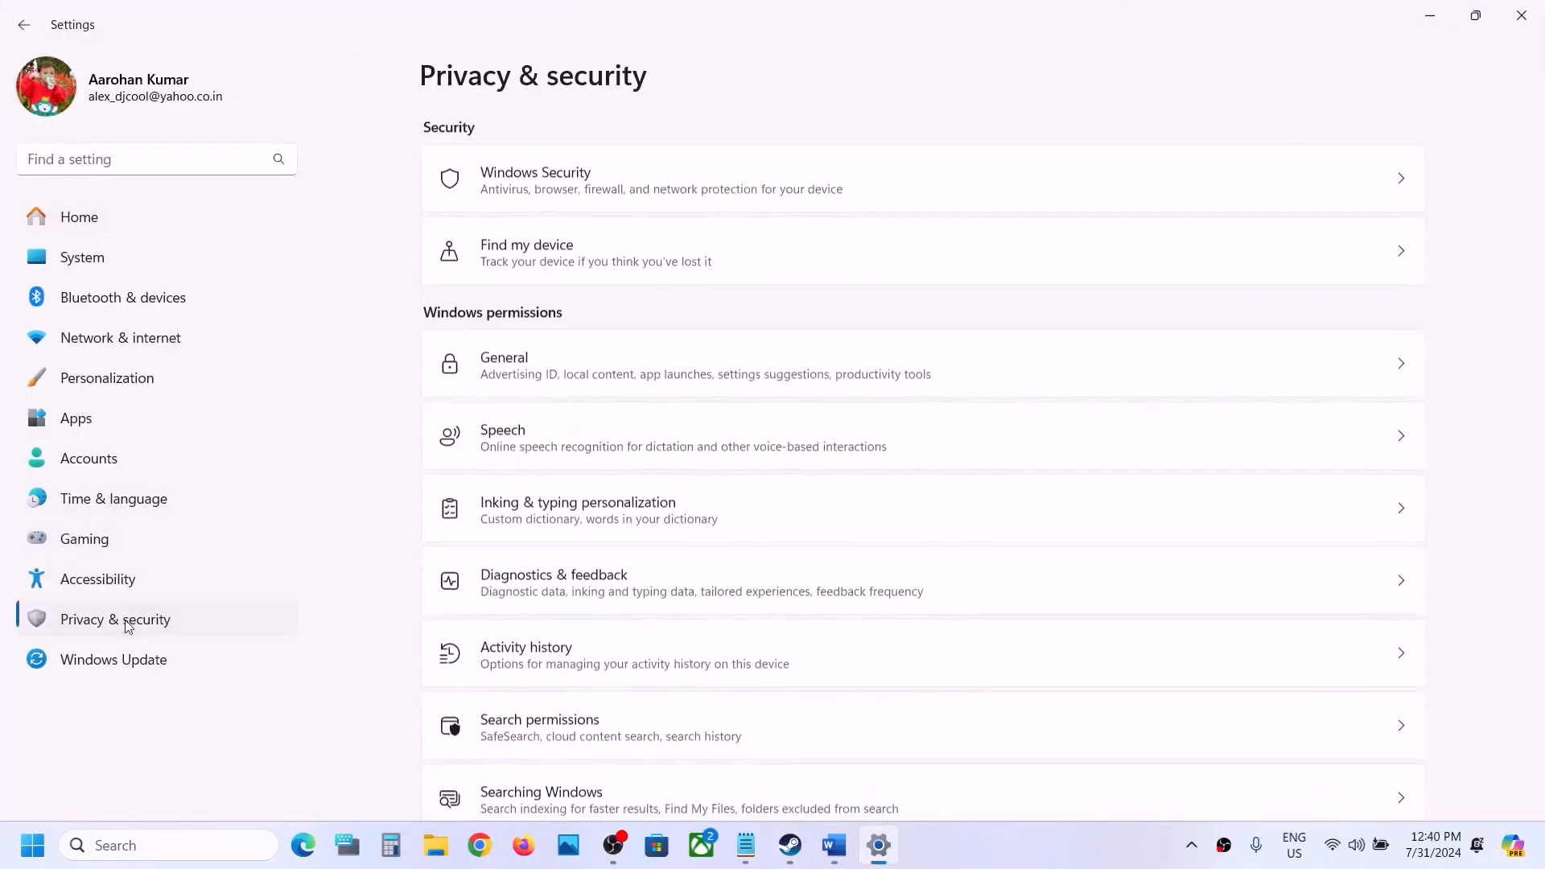
left_click(612, 200)
left_click(557, 296)
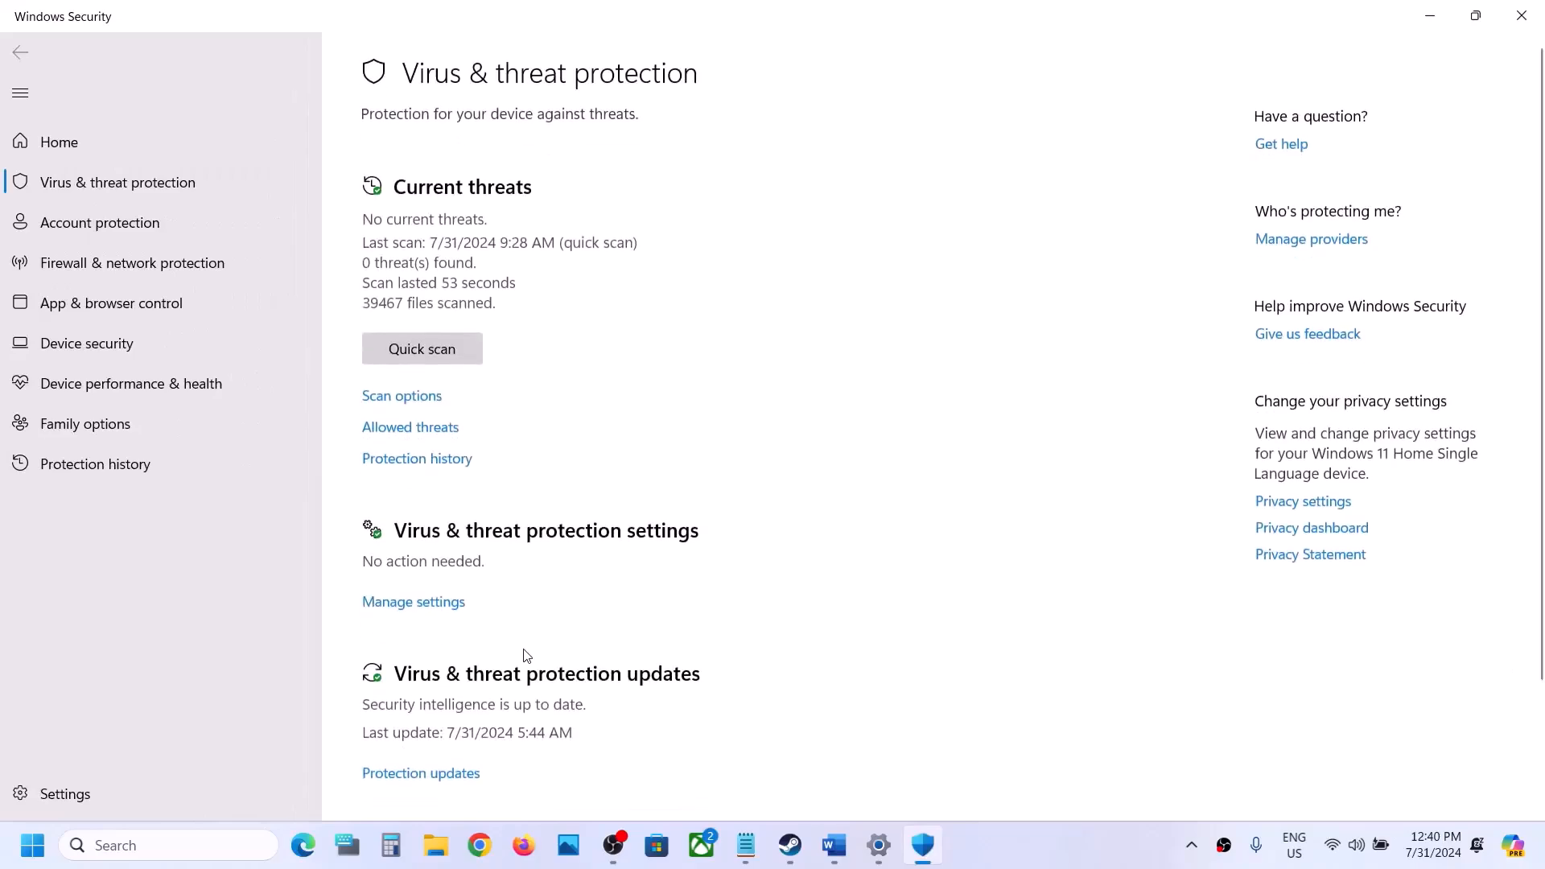
- Open the list of apps allowed through Controlled folder access in the ransomware protection settings
scroll(526, 656, "down", 2)
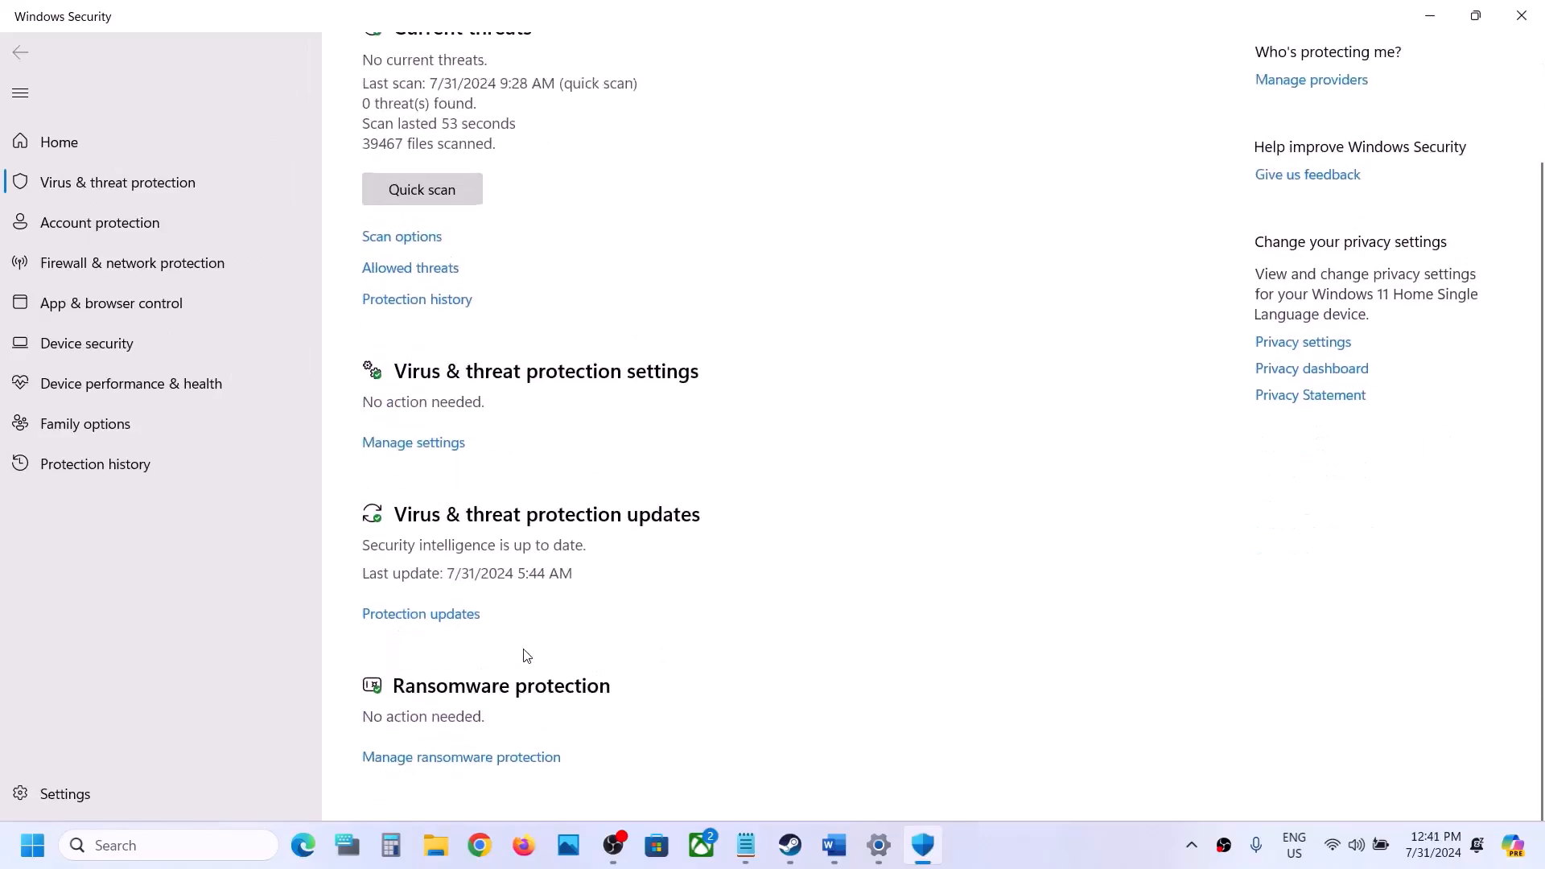
left_click(471, 759)
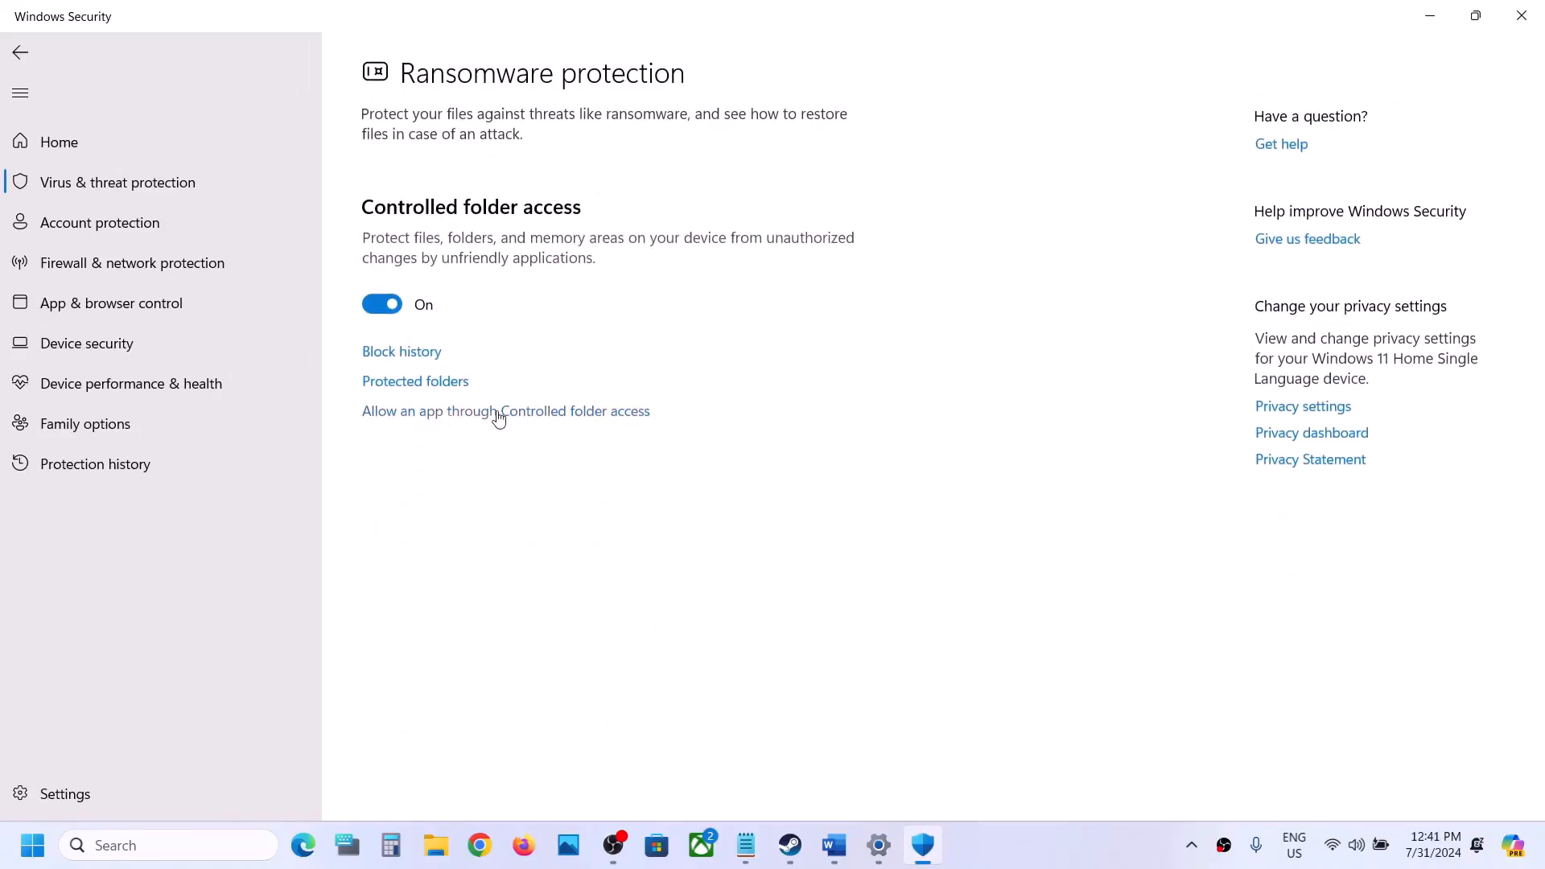
left_click(498, 413)
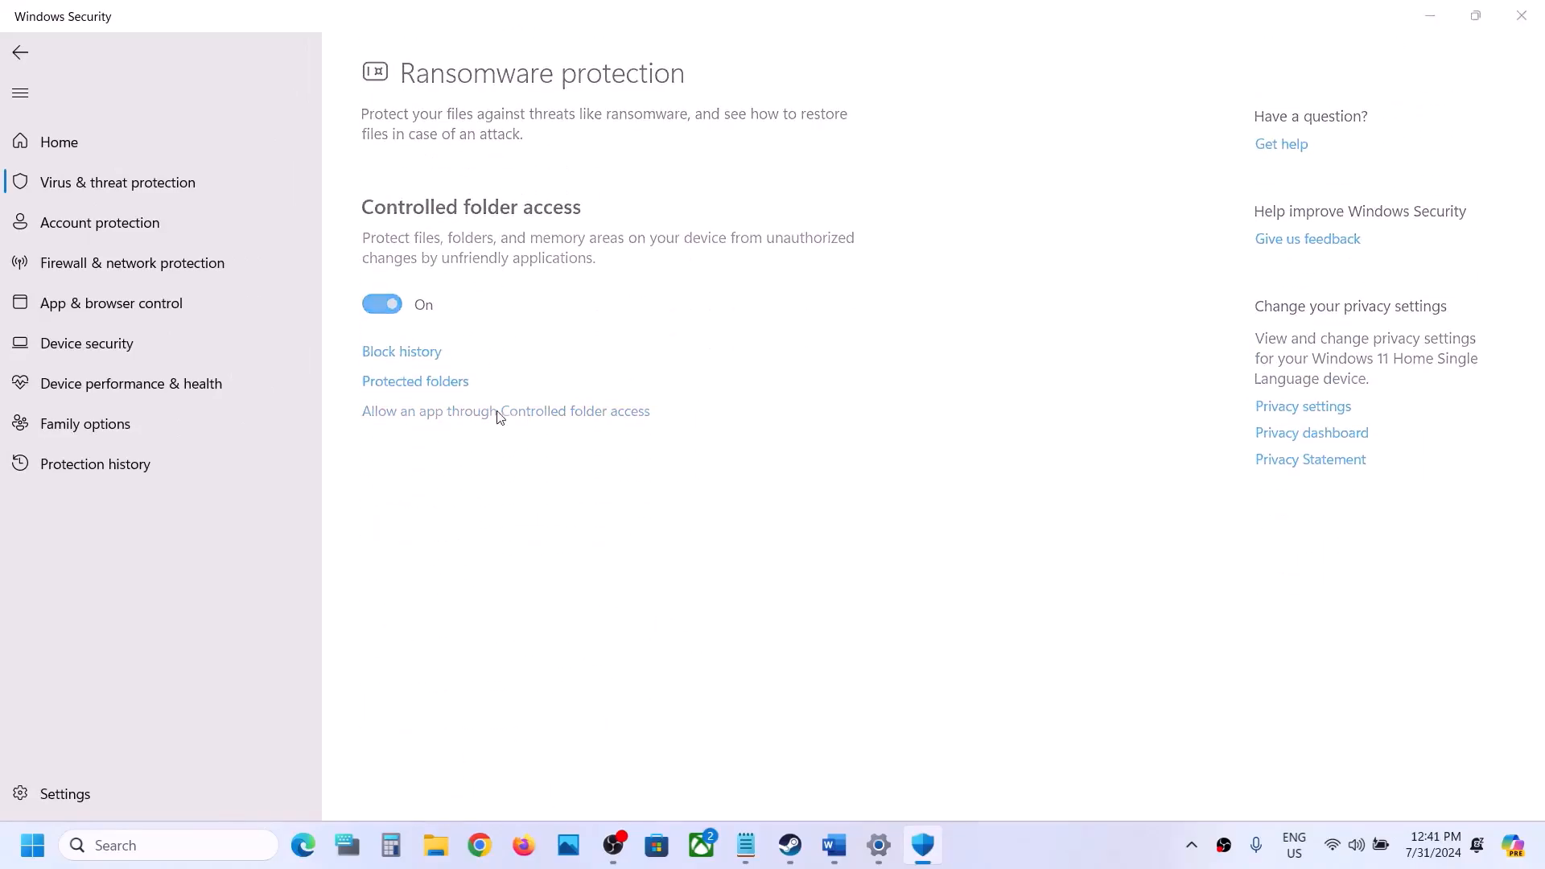
left_click(712, 595)
- Add the Stormgate application from C:\Program Files (x86)\Steam\steamapps\common\Stormgate as an app allowed through Controlled folder access
left_click(455, 227)
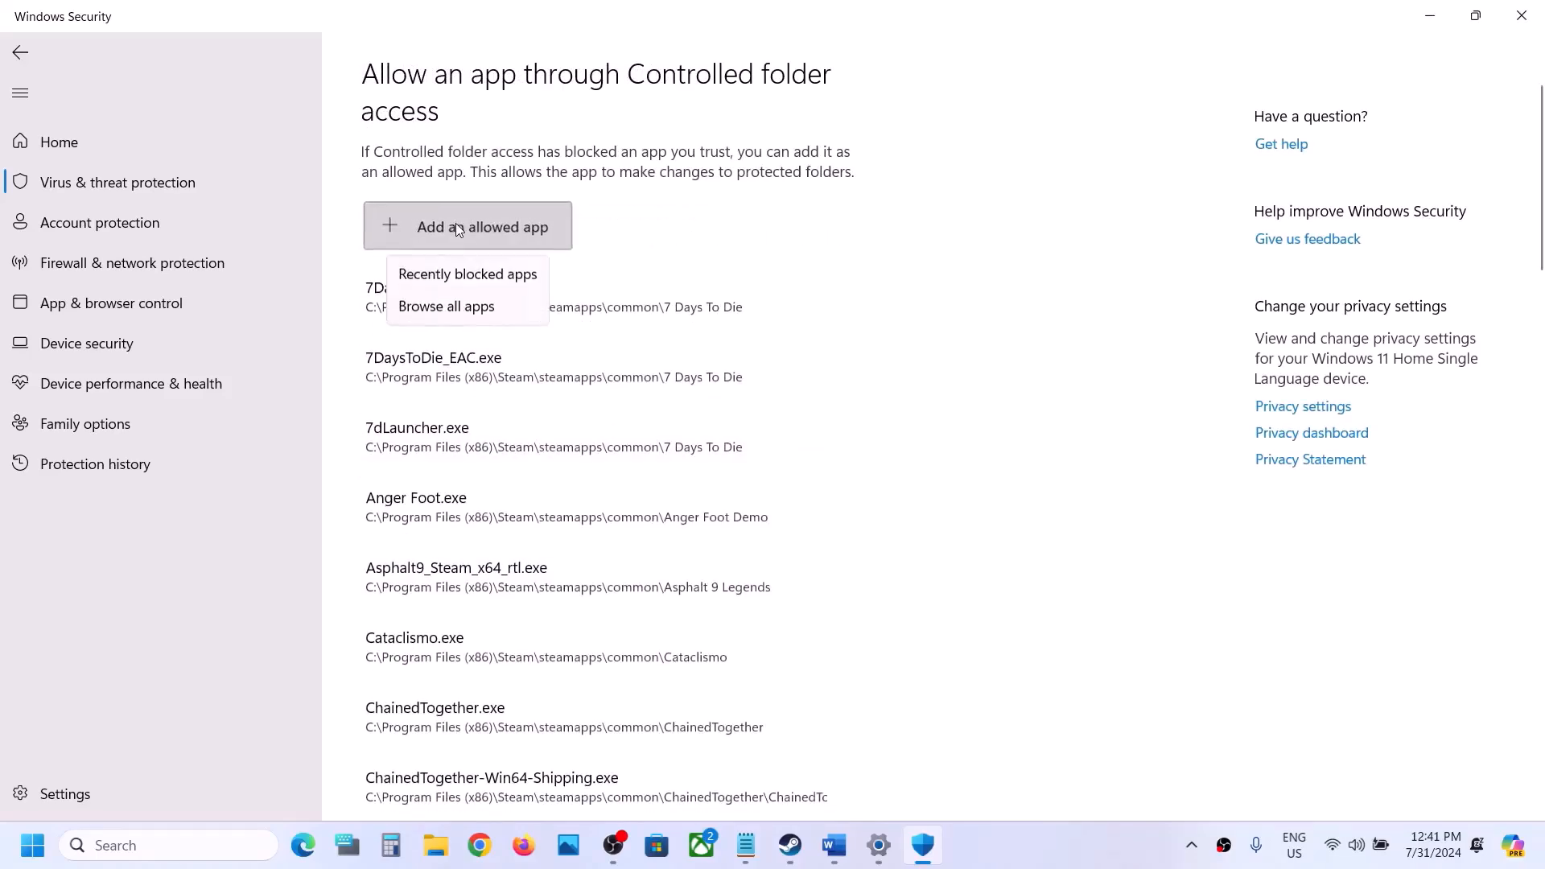
left_click(442, 300)
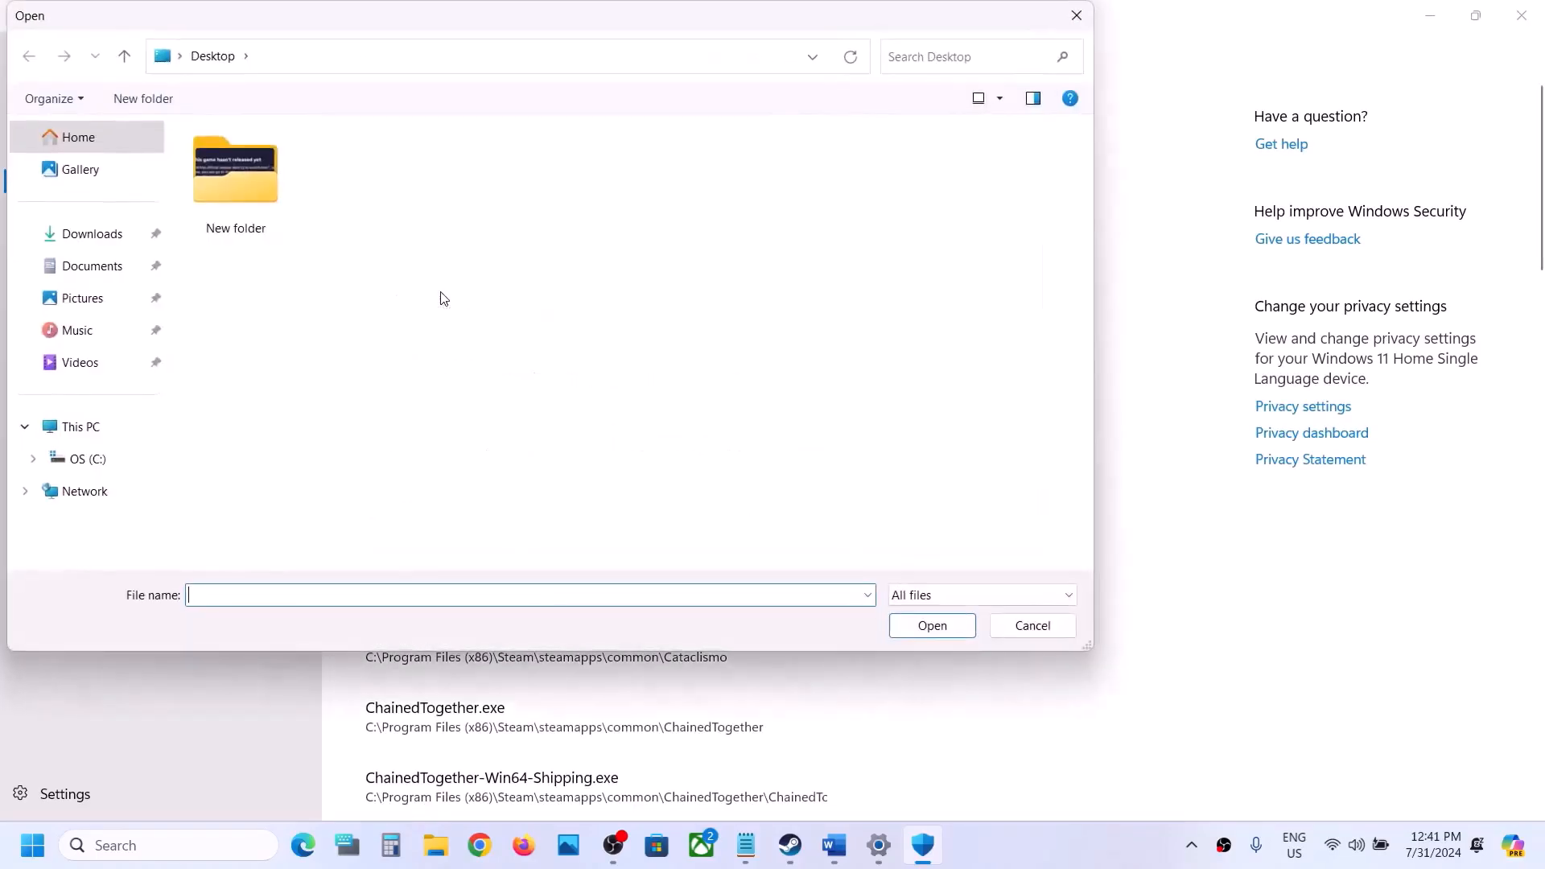
left_click(114, 420)
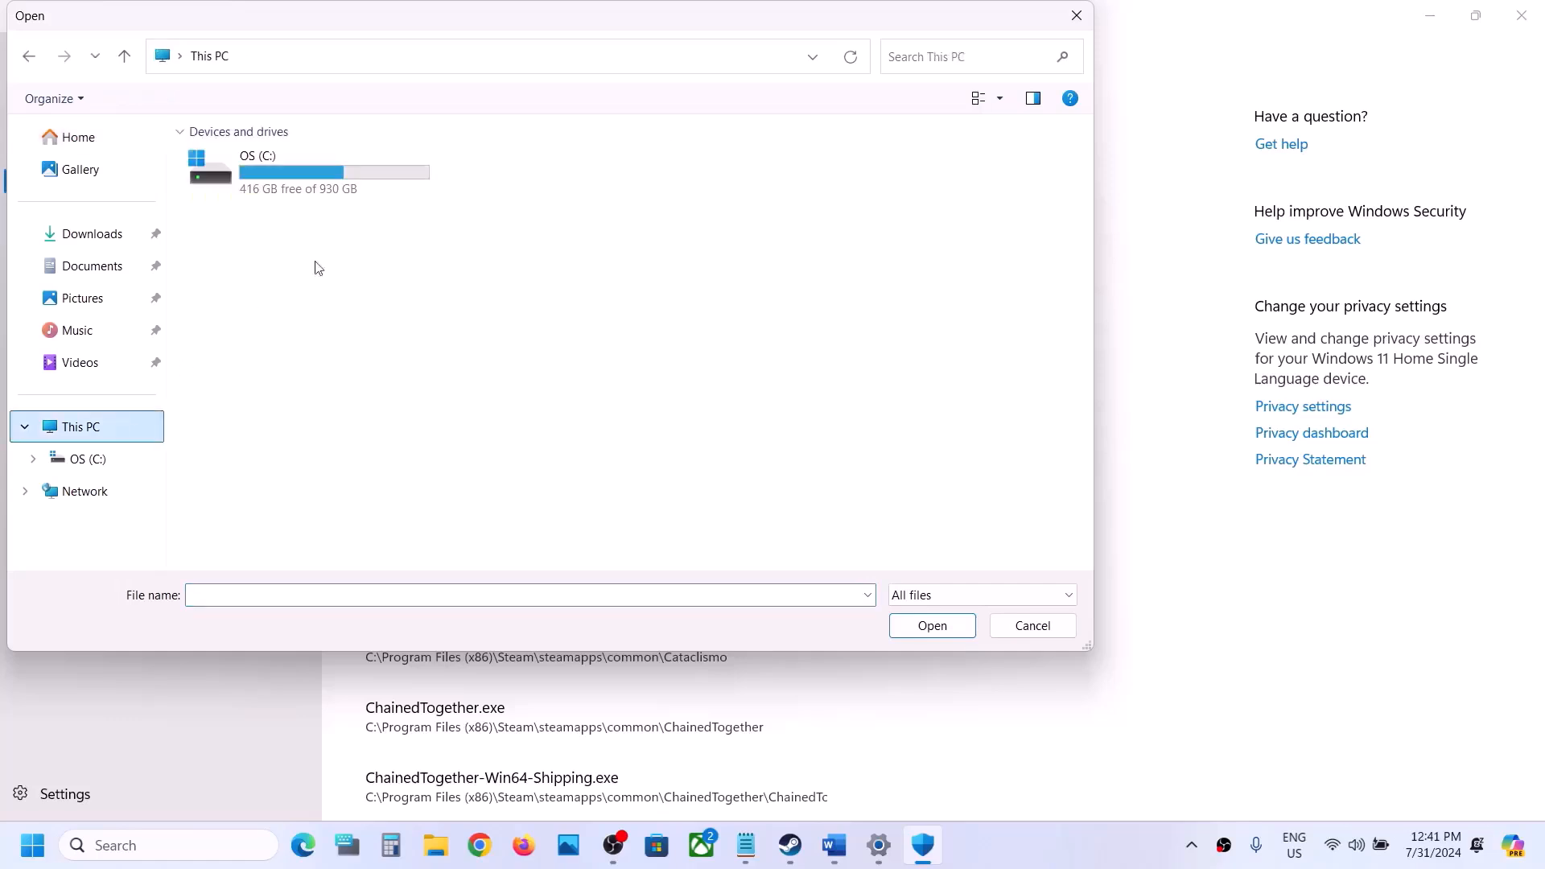
double_click(297, 200)
scroll(297, 241, "down", 2)
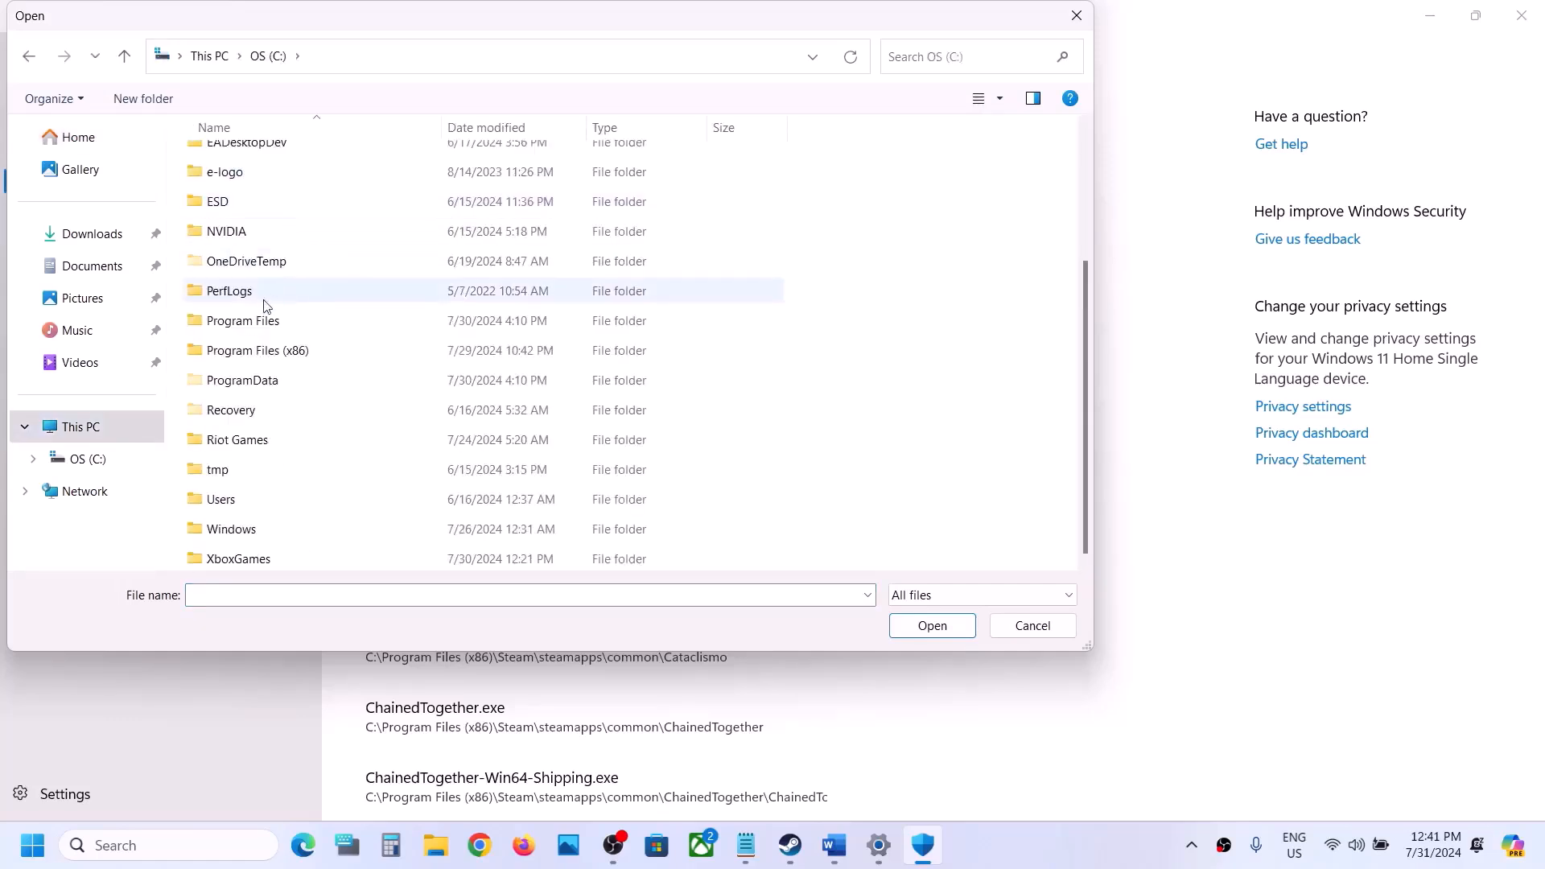
double_click(250, 351)
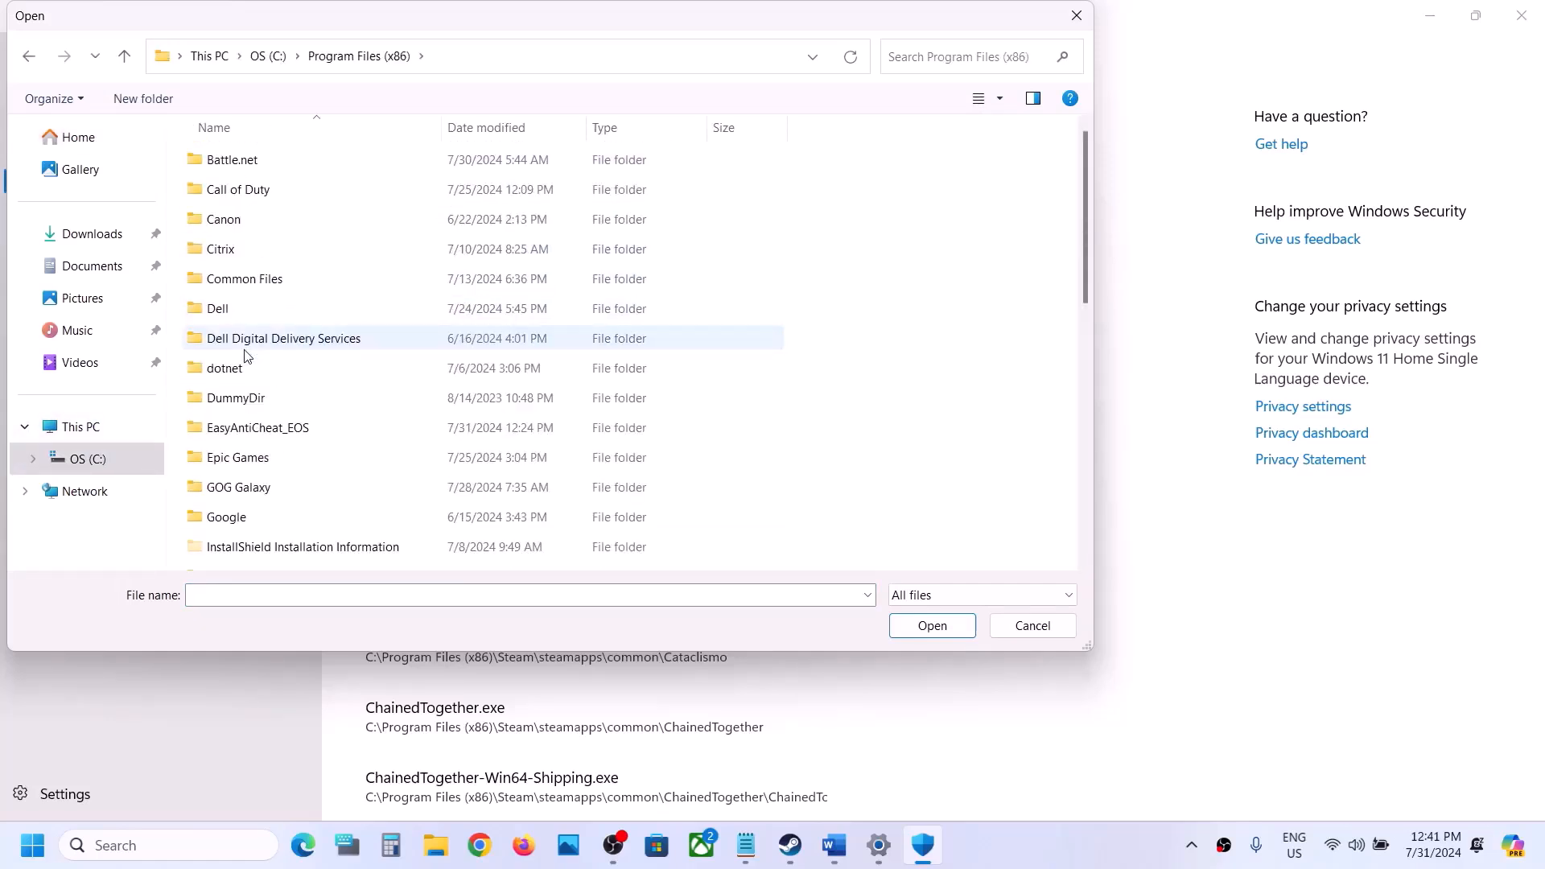
scroll(247, 354, "down", 5)
double_click(256, 261)
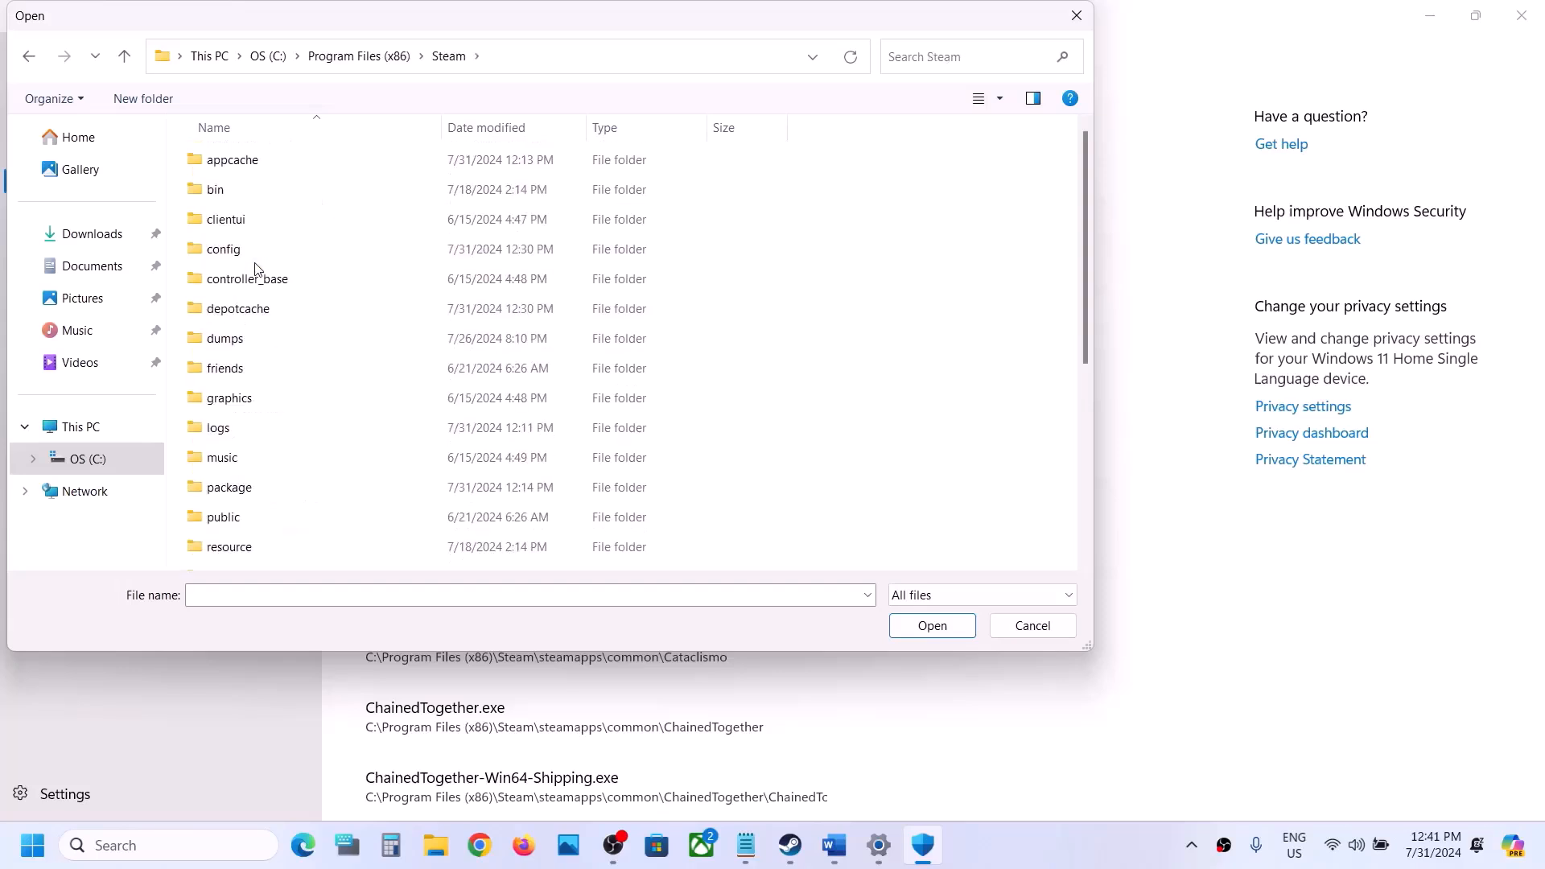
scroll(255, 270, "down", 3)
double_click(283, 346)
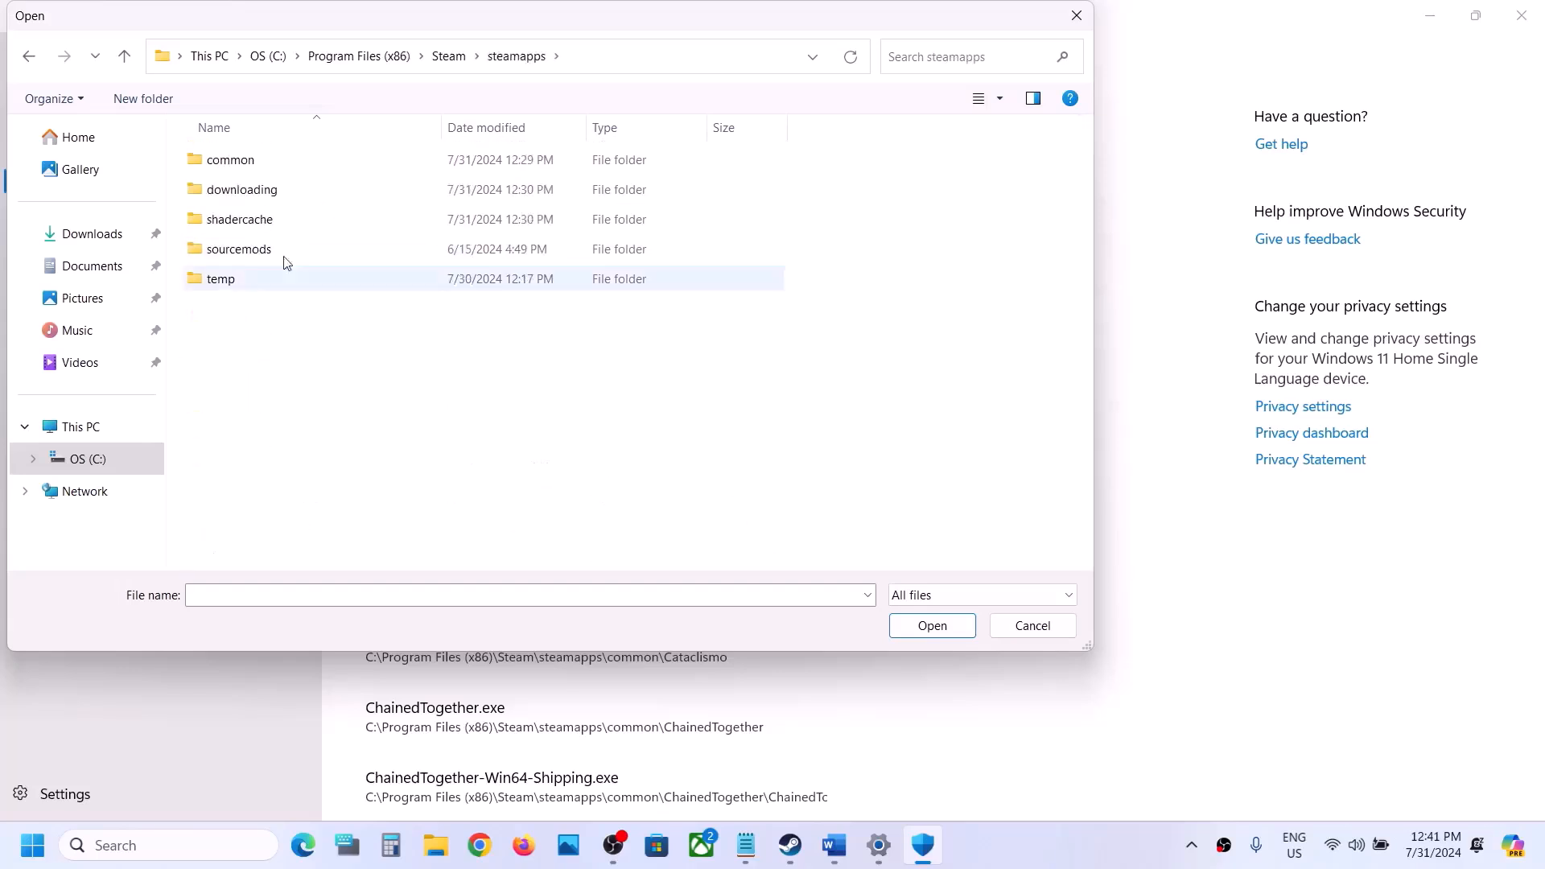
double_click(246, 160)
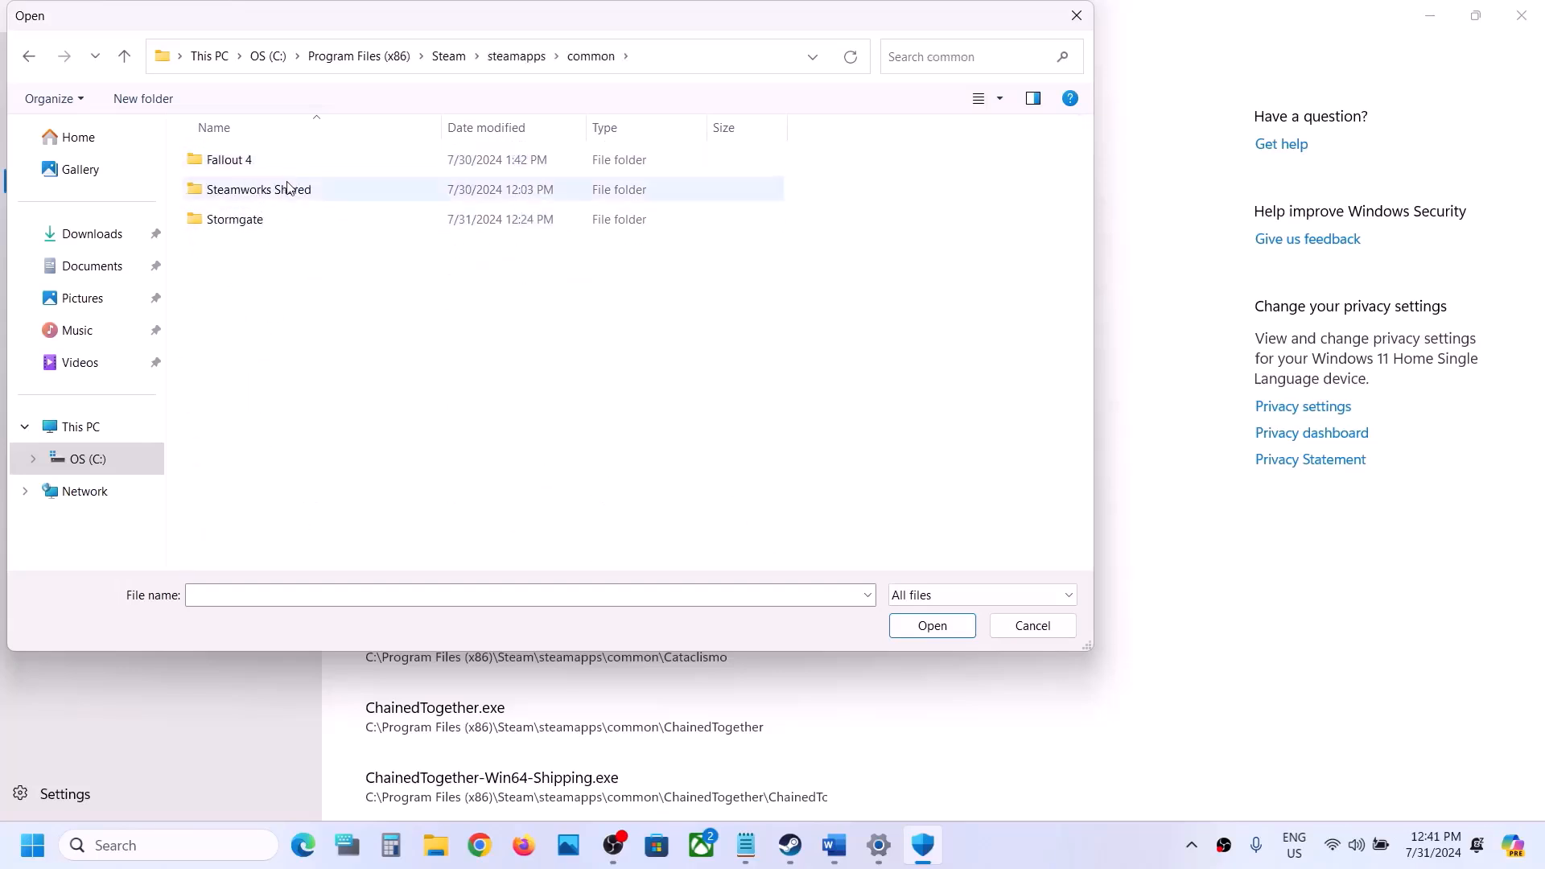
double_click(250, 216)
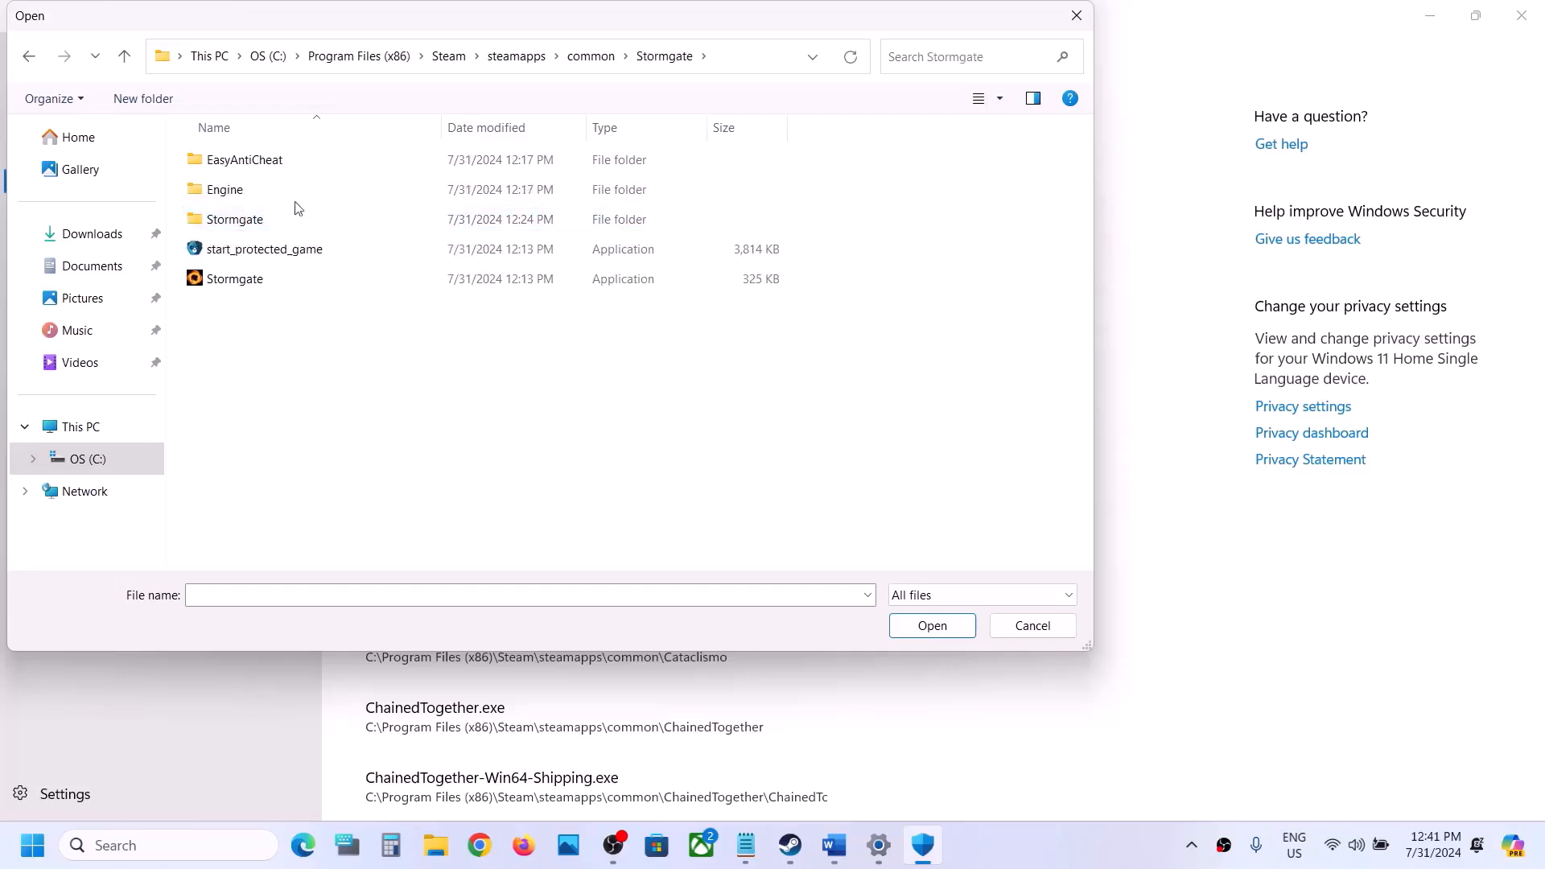
left_click(246, 282)
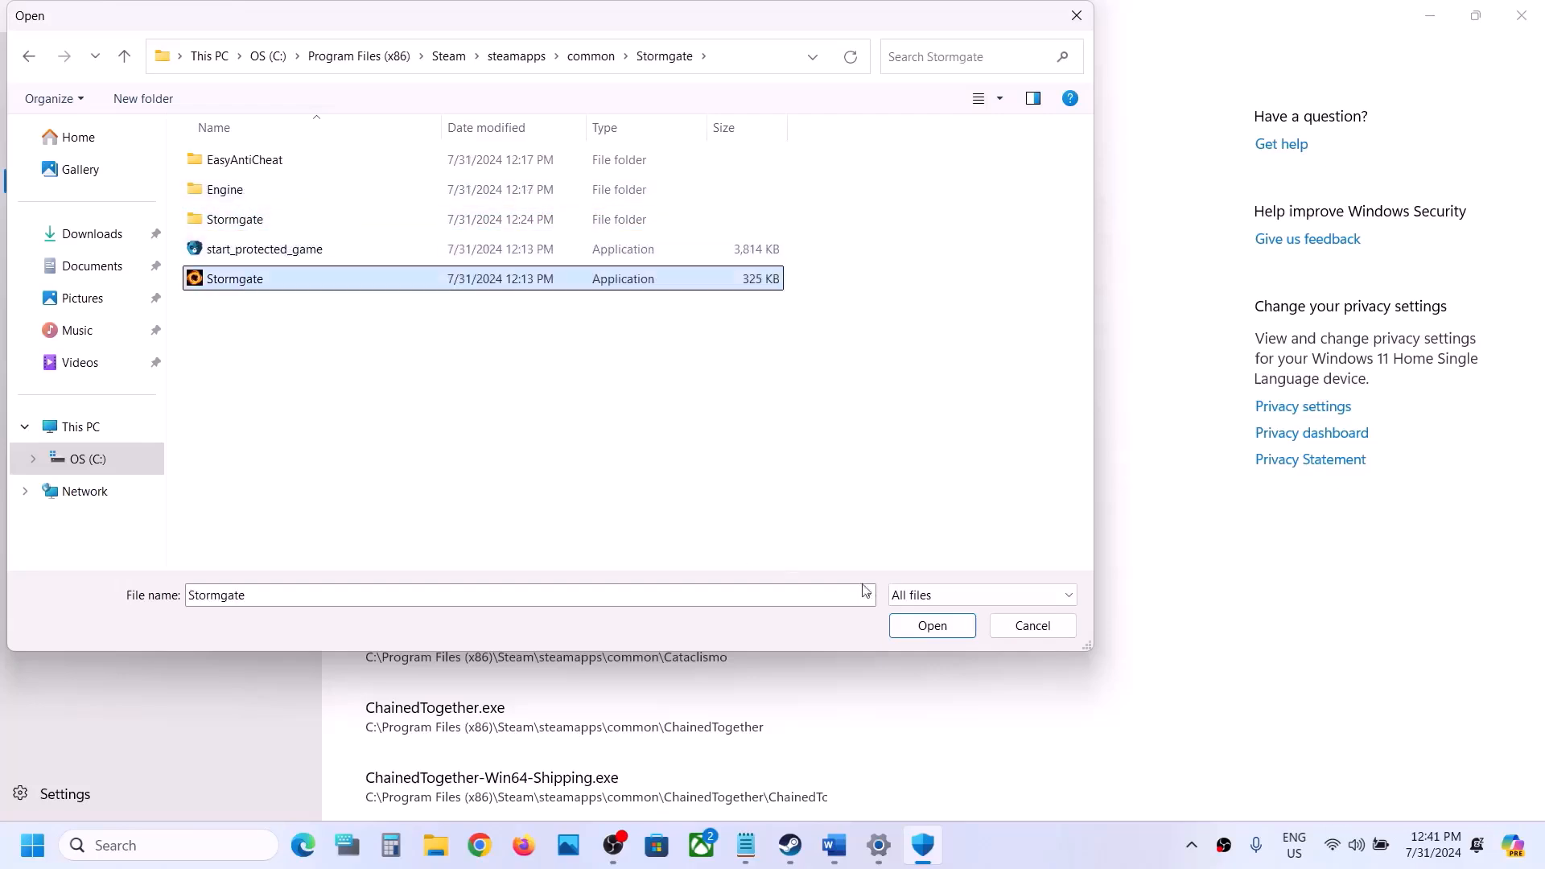
left_click(917, 628)
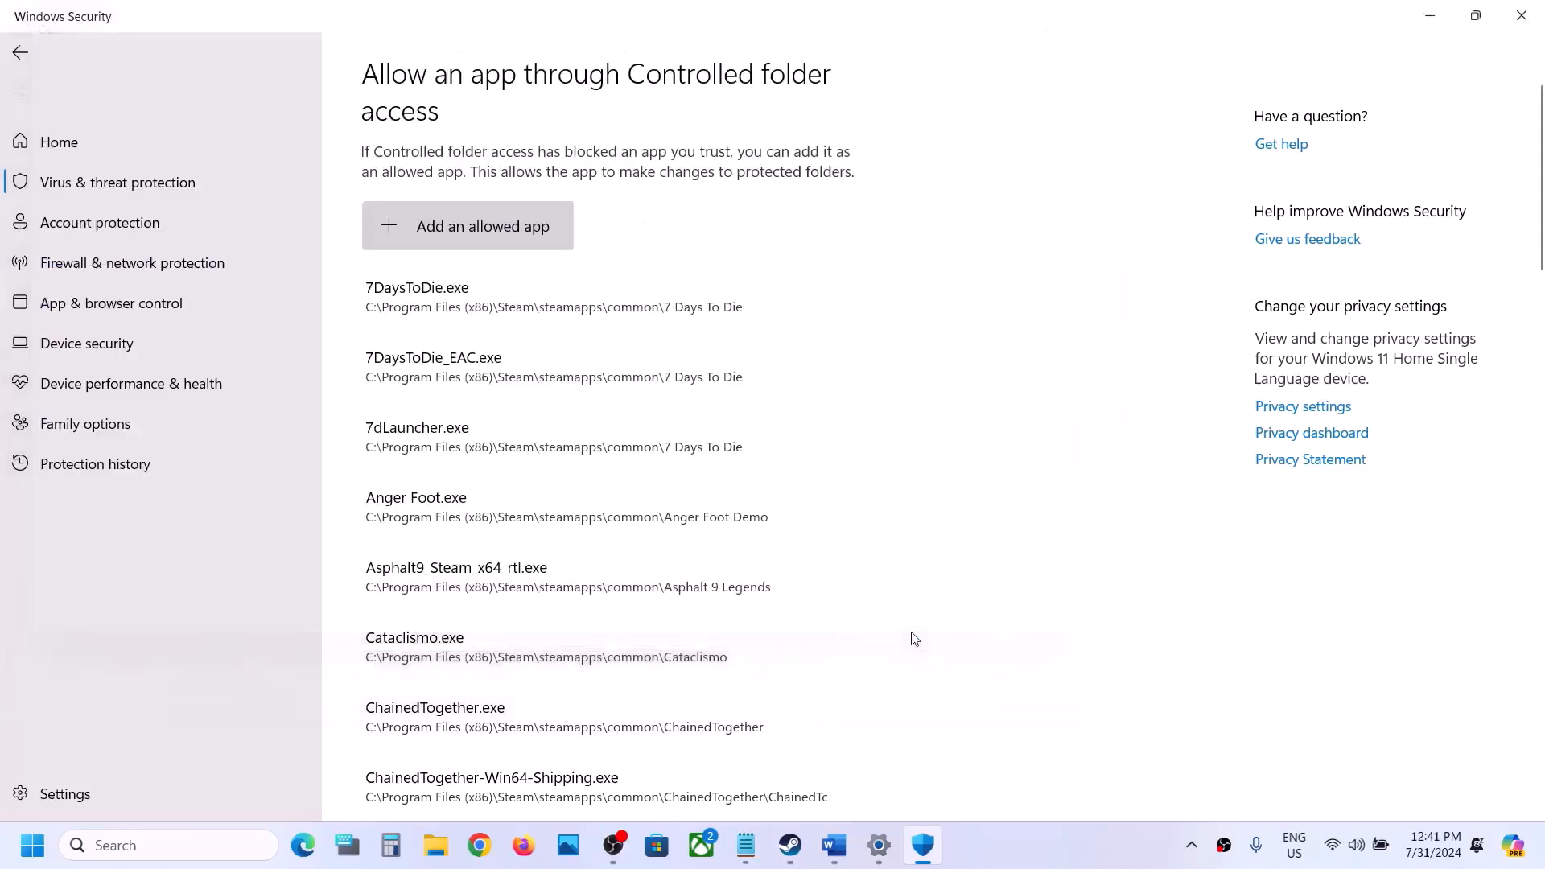
- Add start_protected_game from the Stormgate folder as an allowed app
left_click(472, 234)
left_click(455, 307)
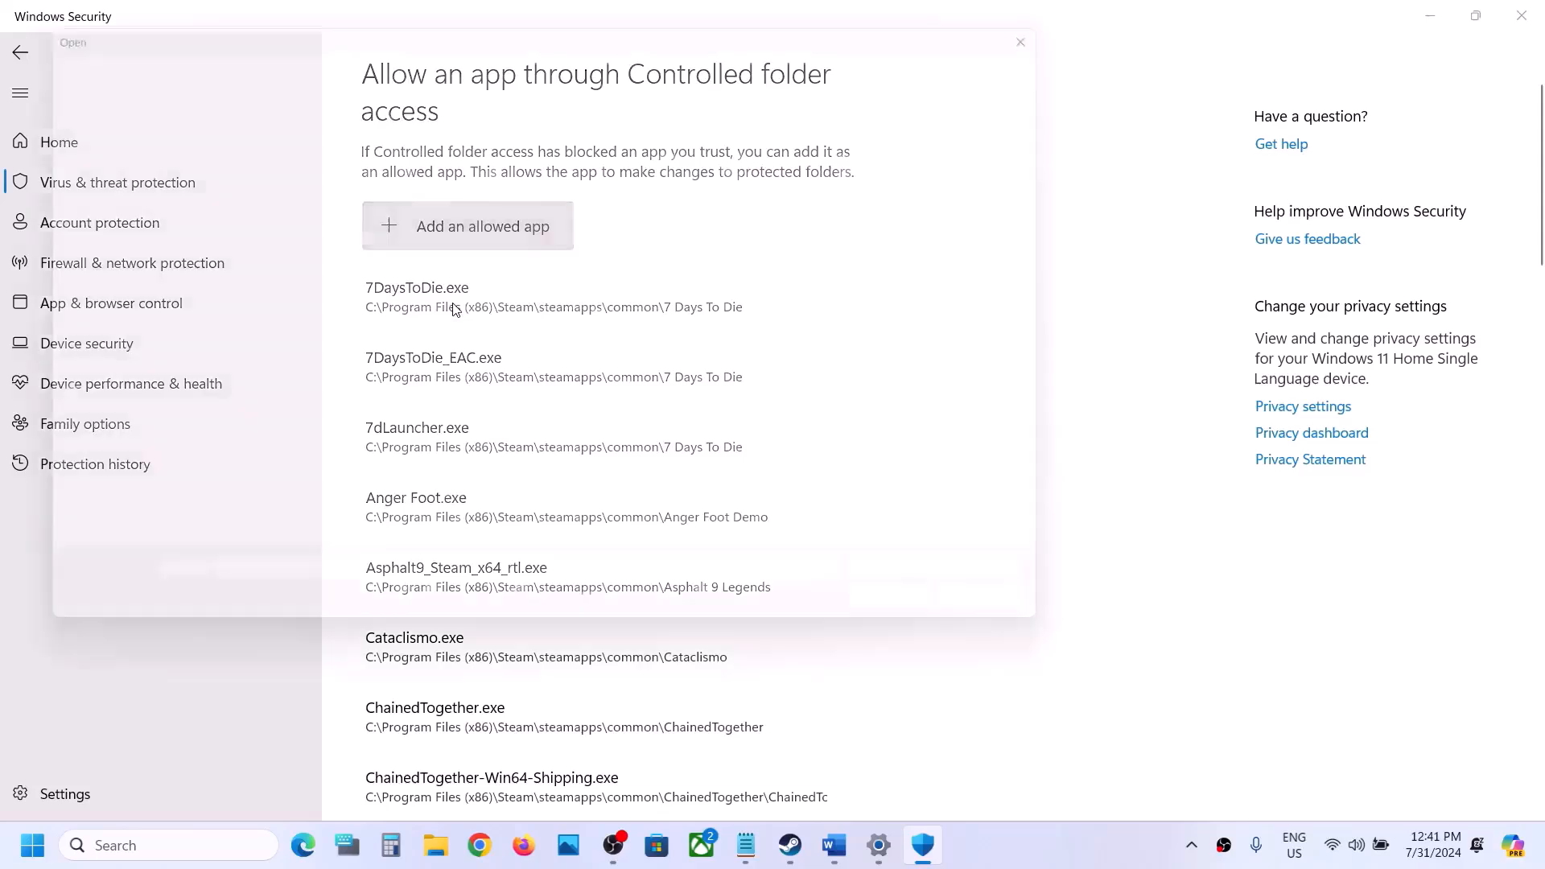
left_click(239, 250)
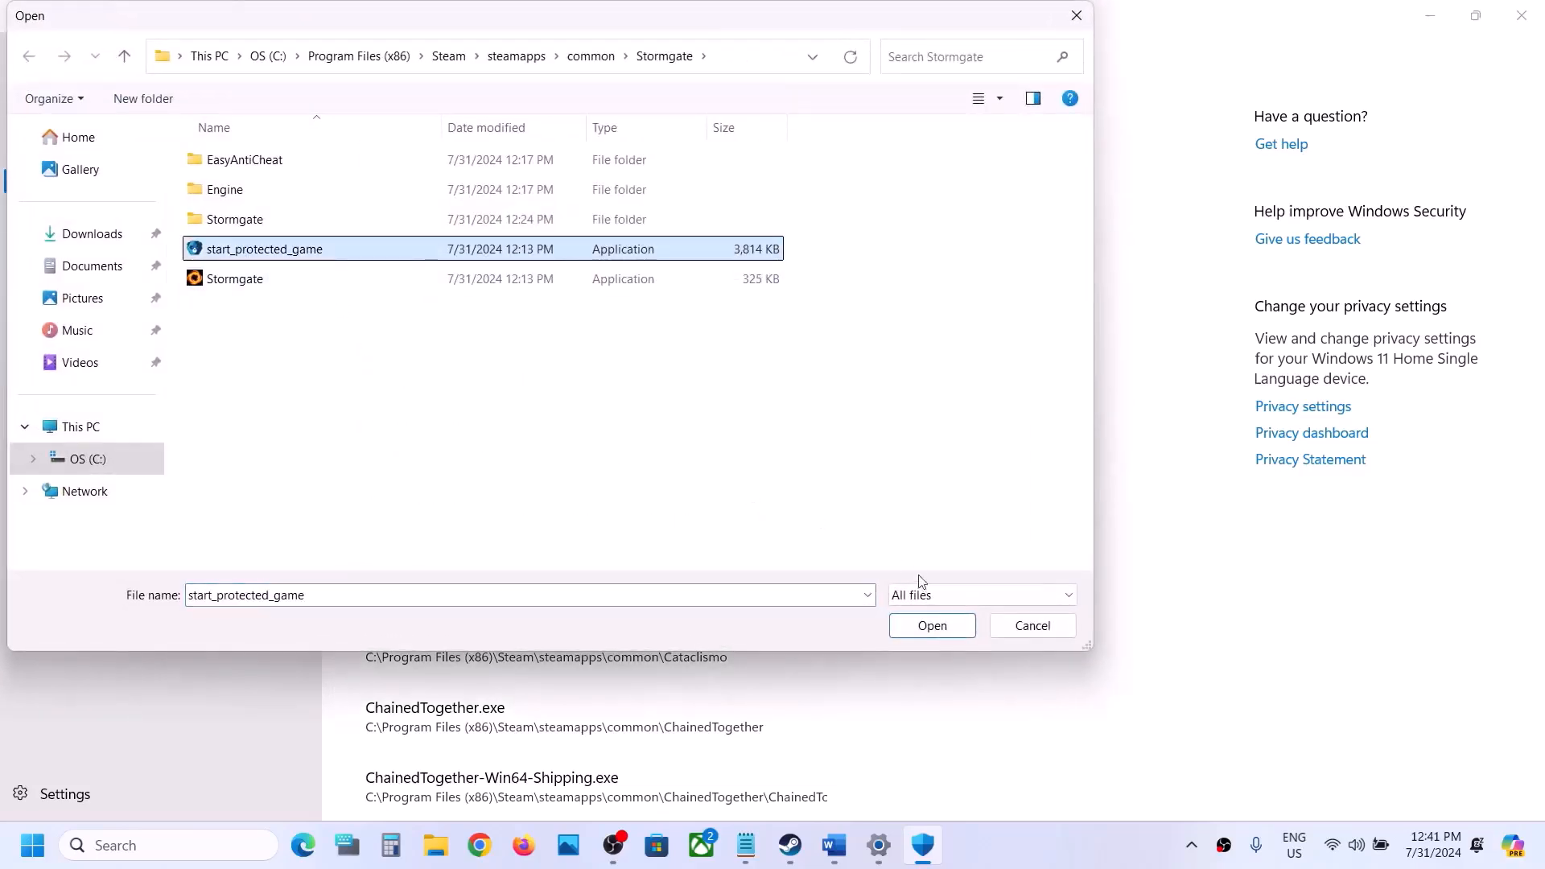
left_click(926, 626)
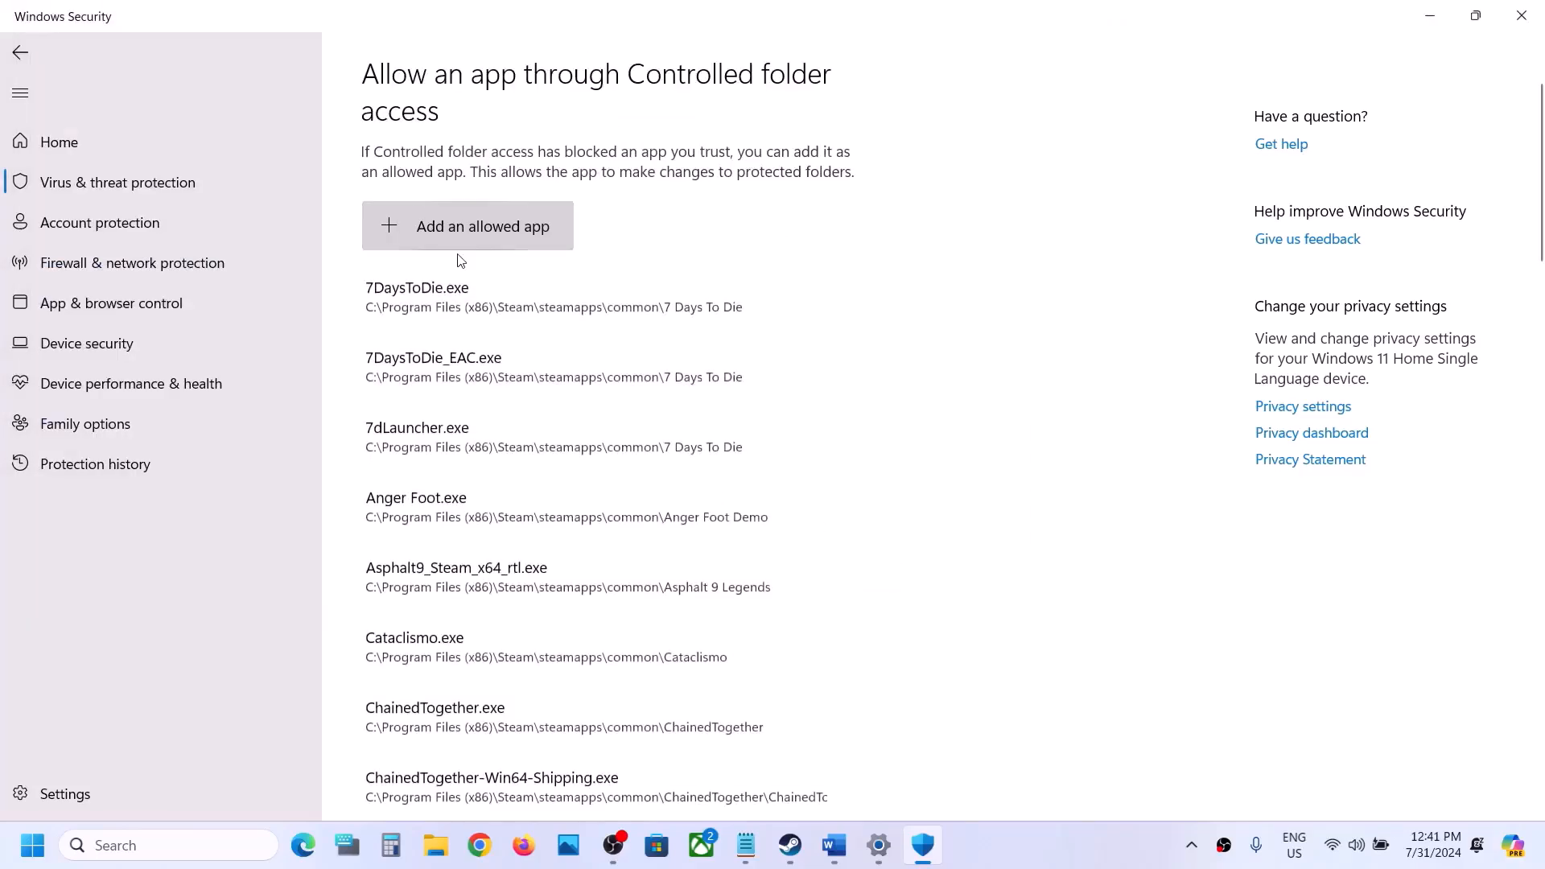
- Add Stormgate-Win64-Shipping from the Stormgate\Binaries\Win64 subfolder as an allowed app
left_click(464, 246)
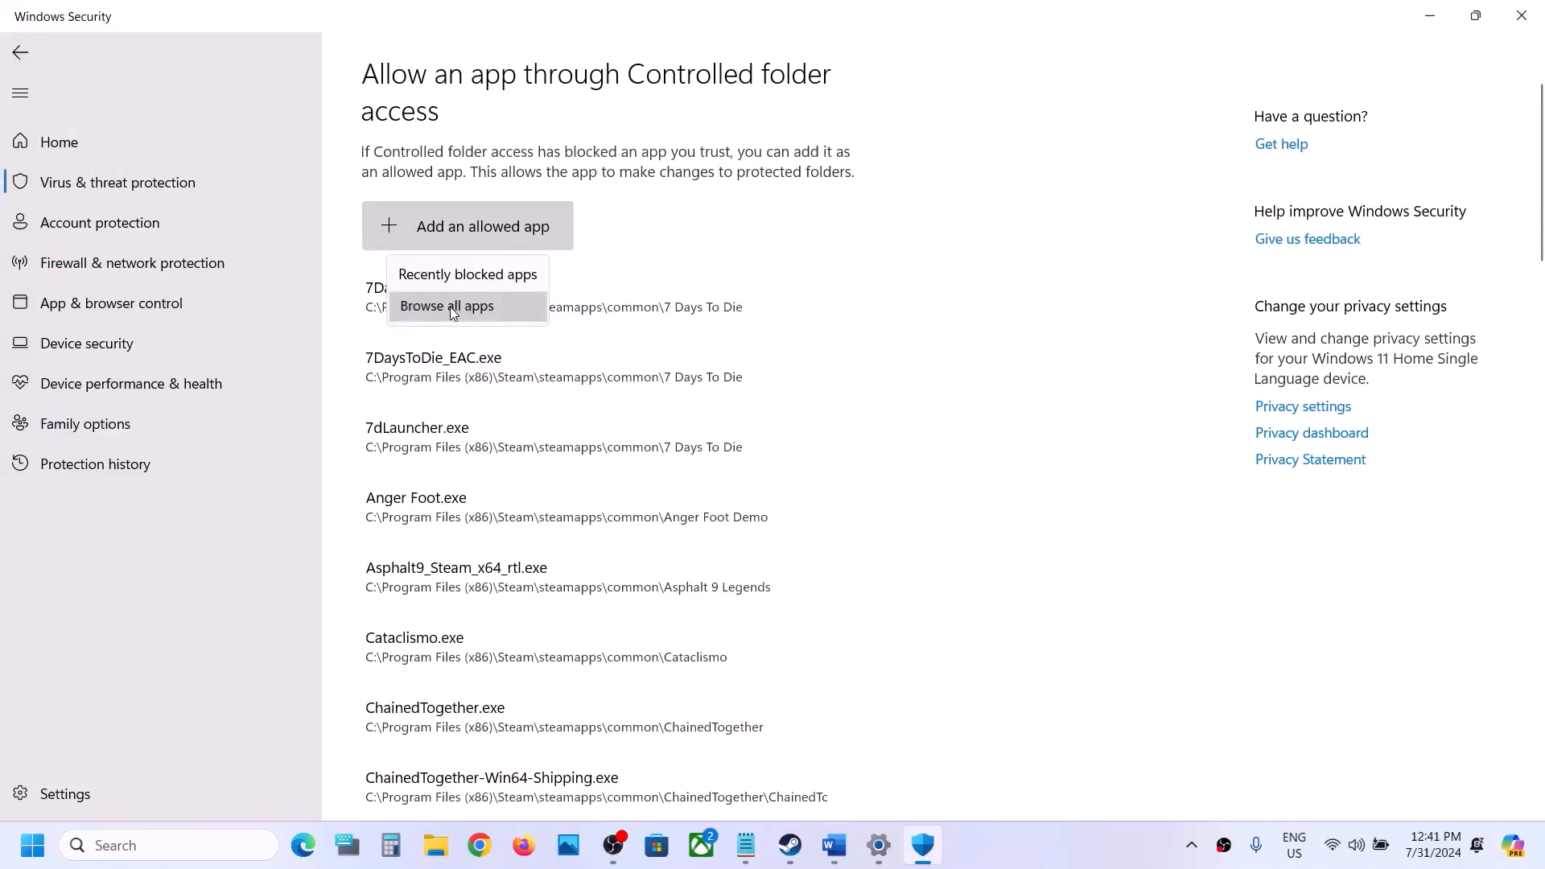
left_click(450, 307)
double_click(258, 224)
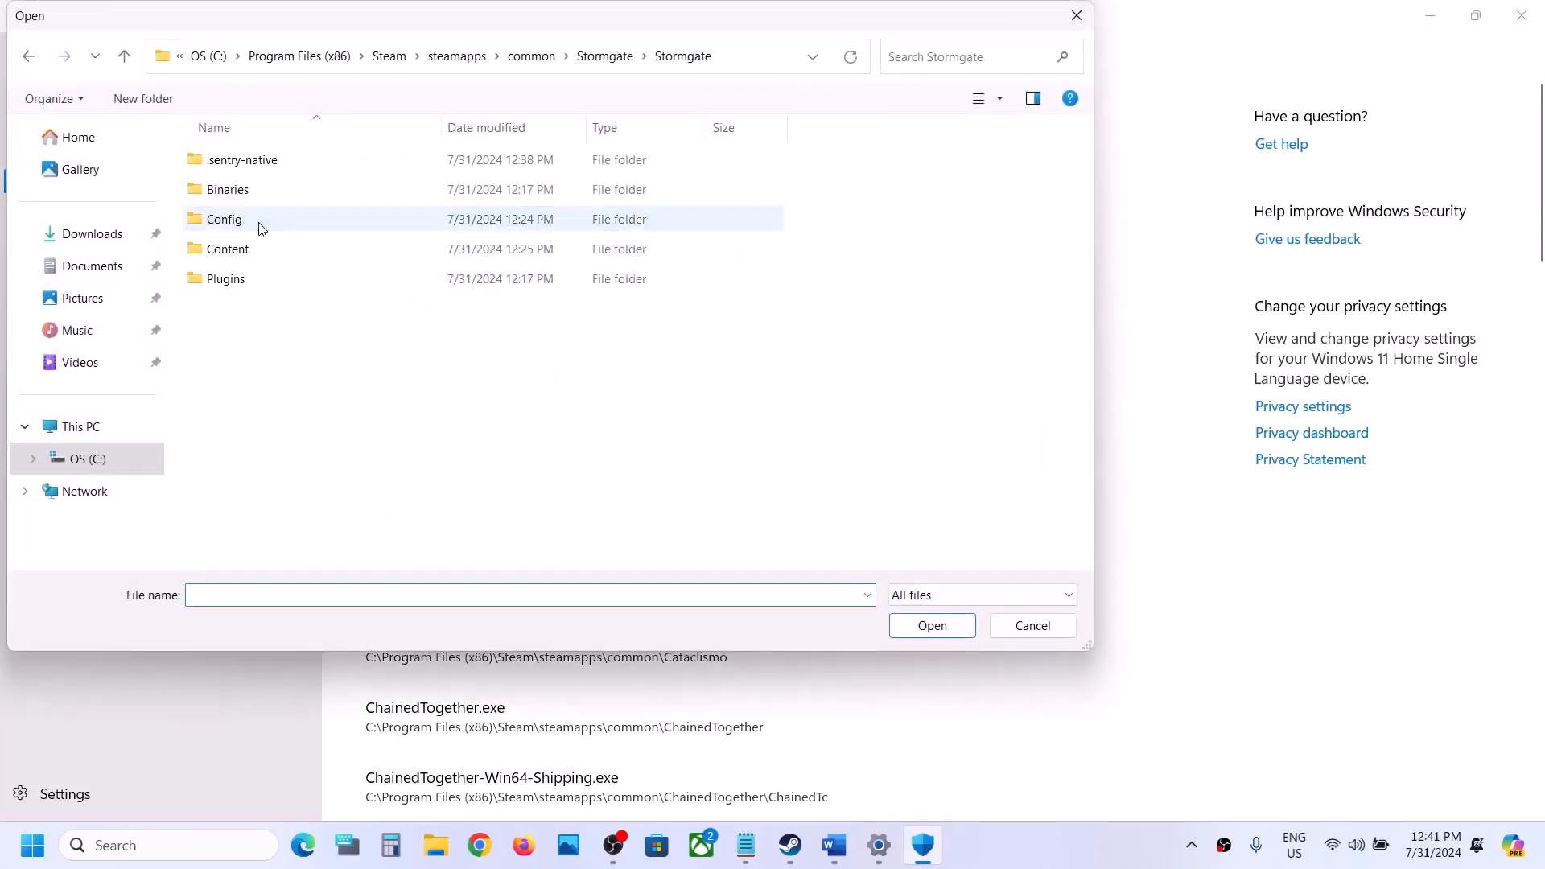
double_click(236, 193)
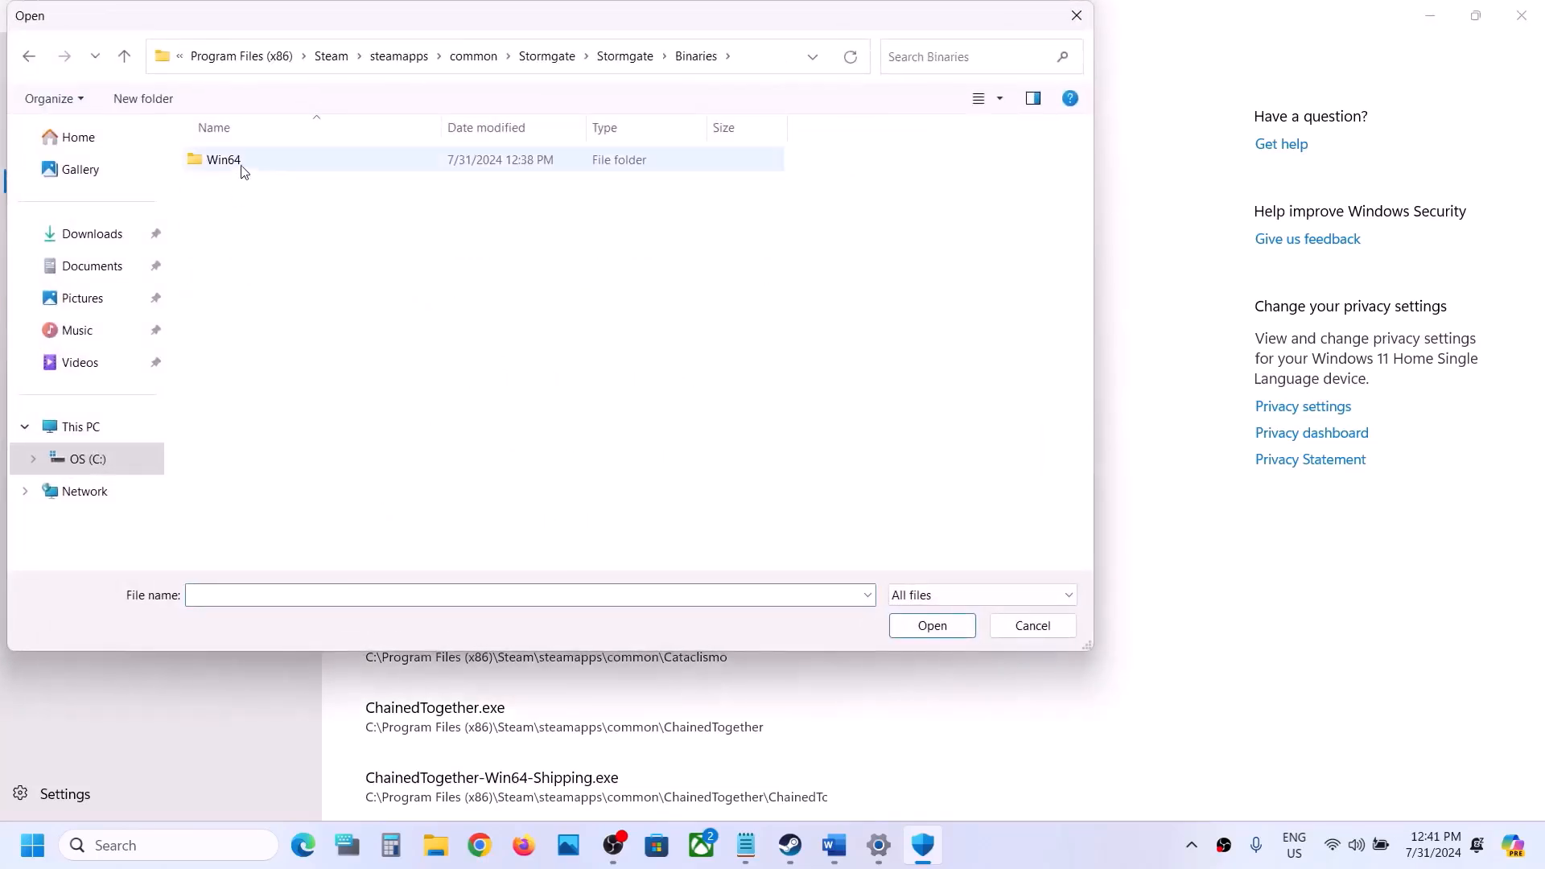
double_click(242, 161)
left_click(252, 195)
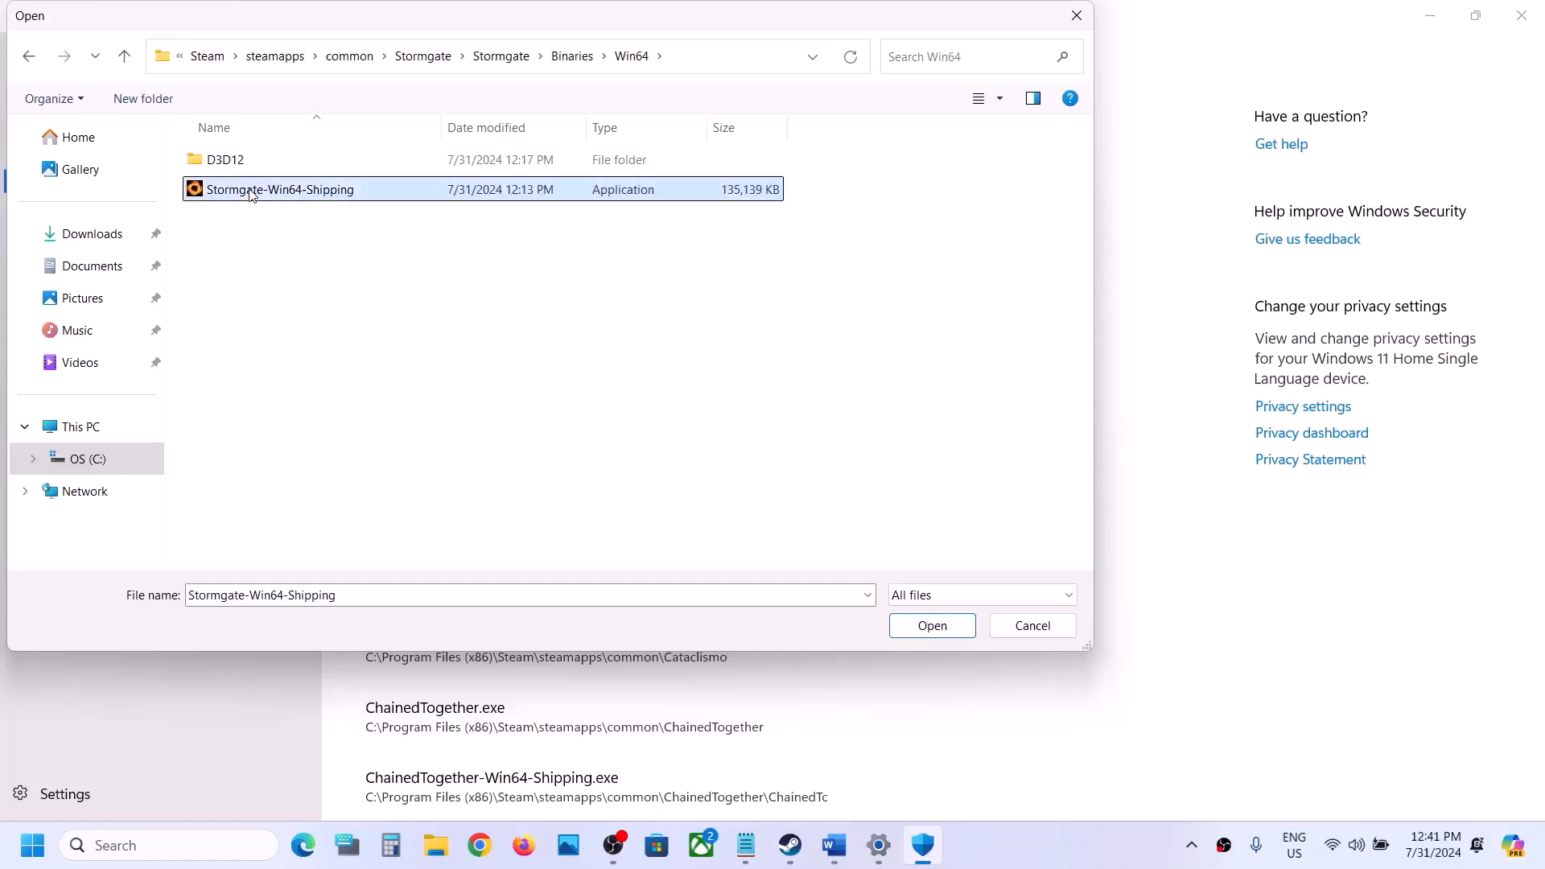
left_click(953, 629)
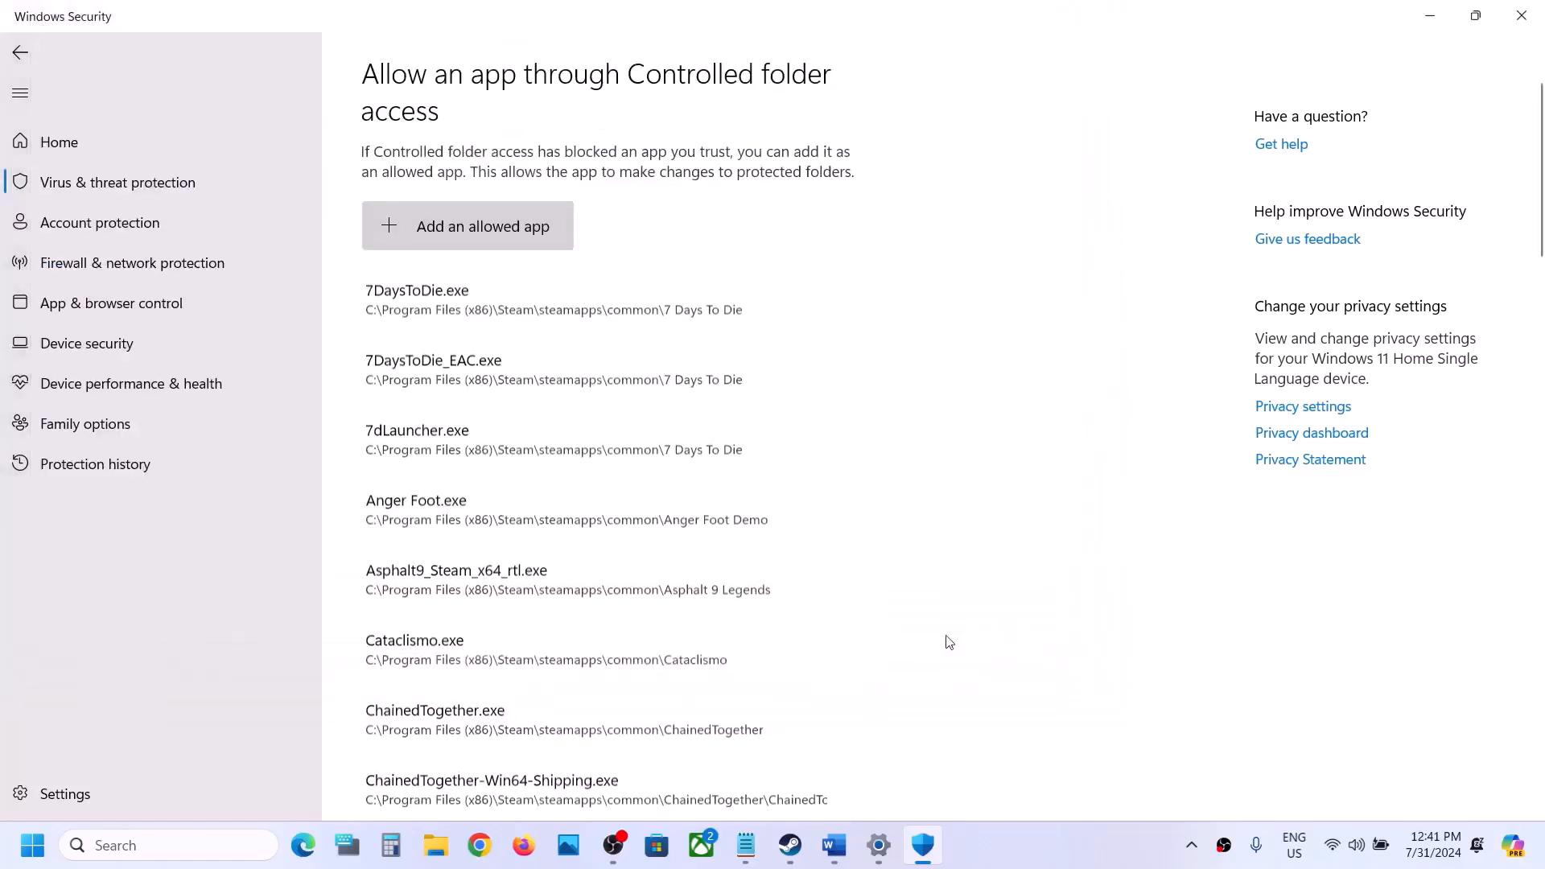
- Open the Windows Defender Firewall list of allowed apps in Control Panel and unlock its settings for changes
left_click(206, 845)
type("control Panel")
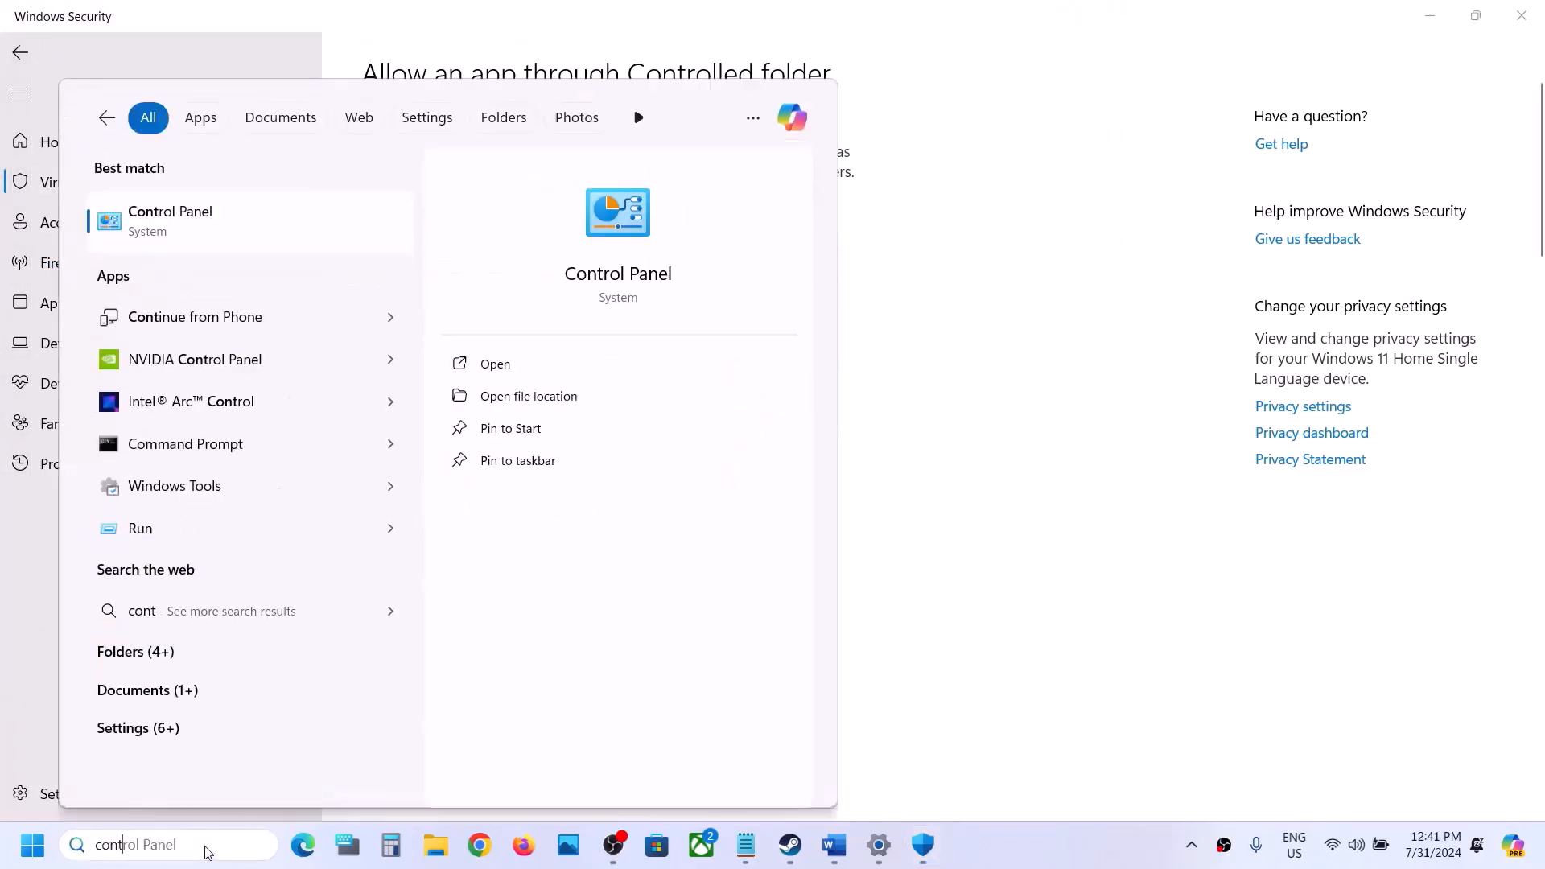
key("Return")
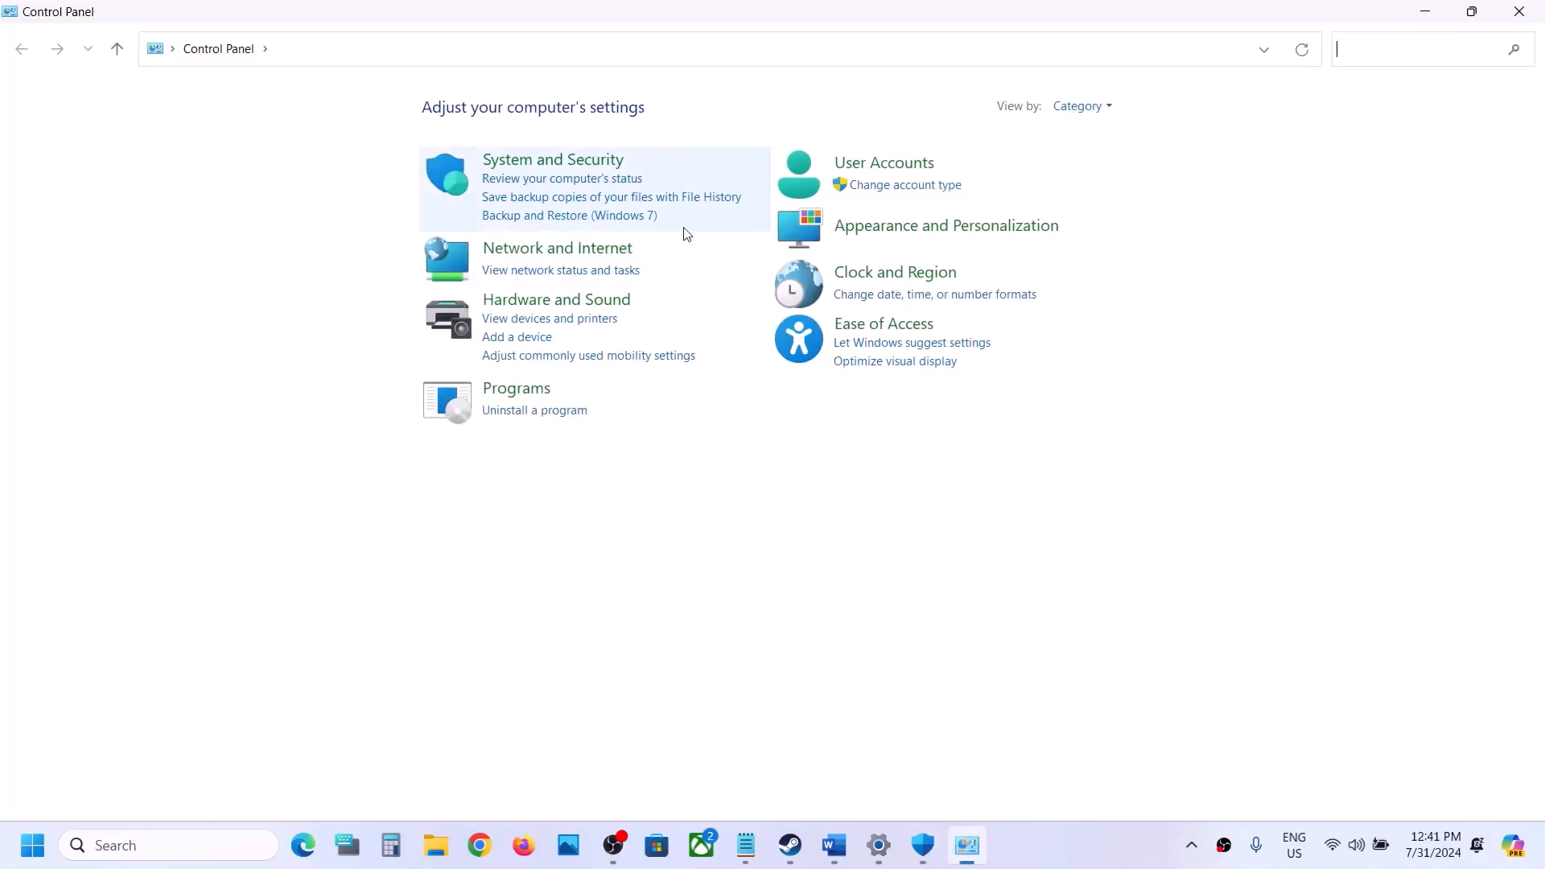
left_click(593, 169)
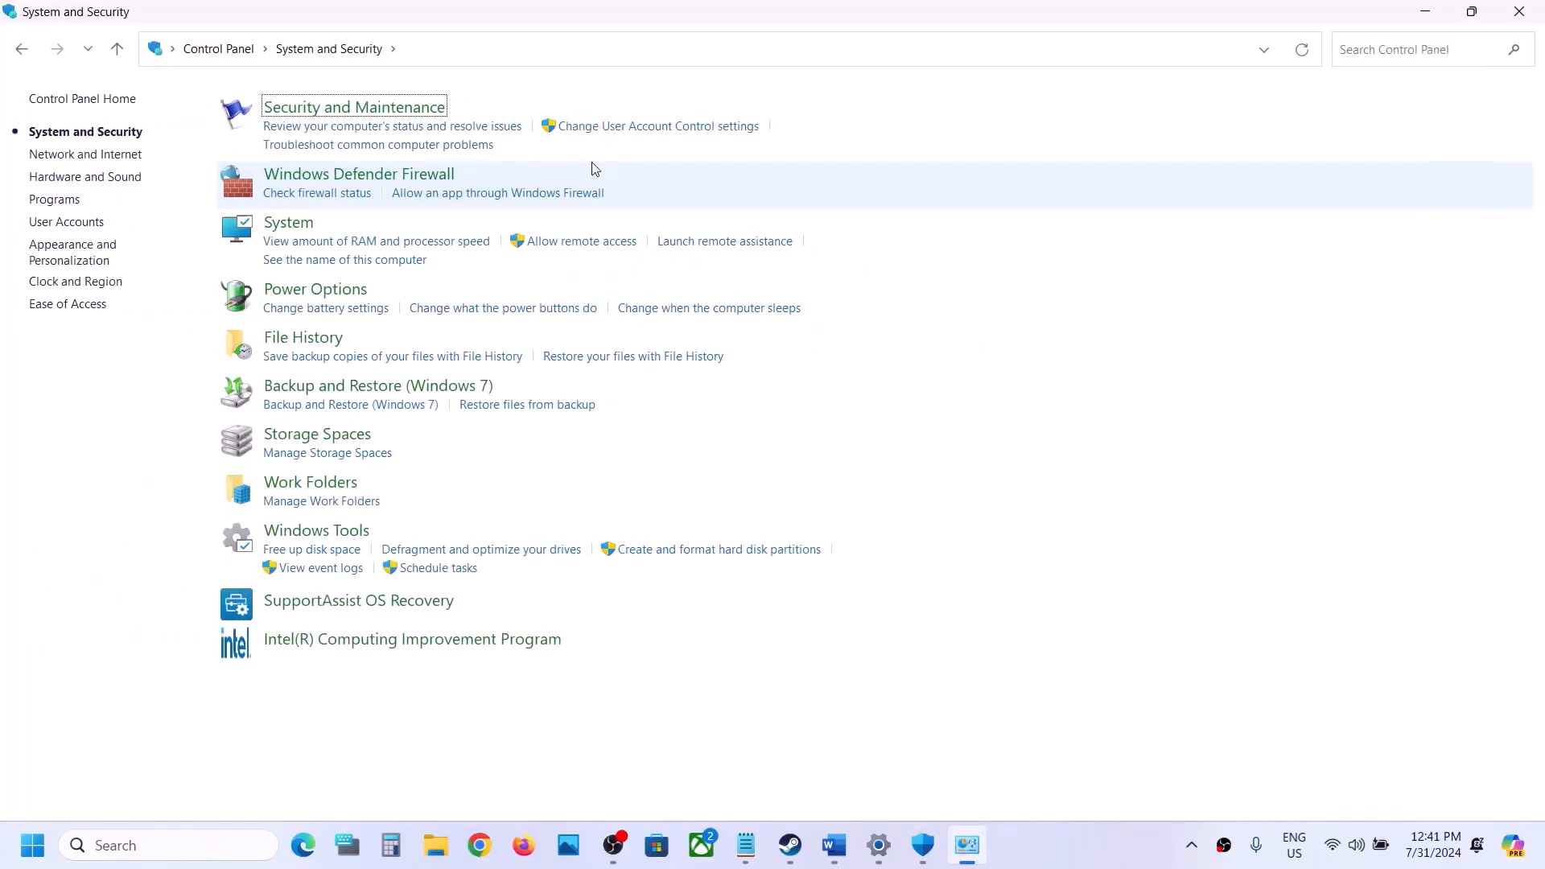
left_click(422, 175)
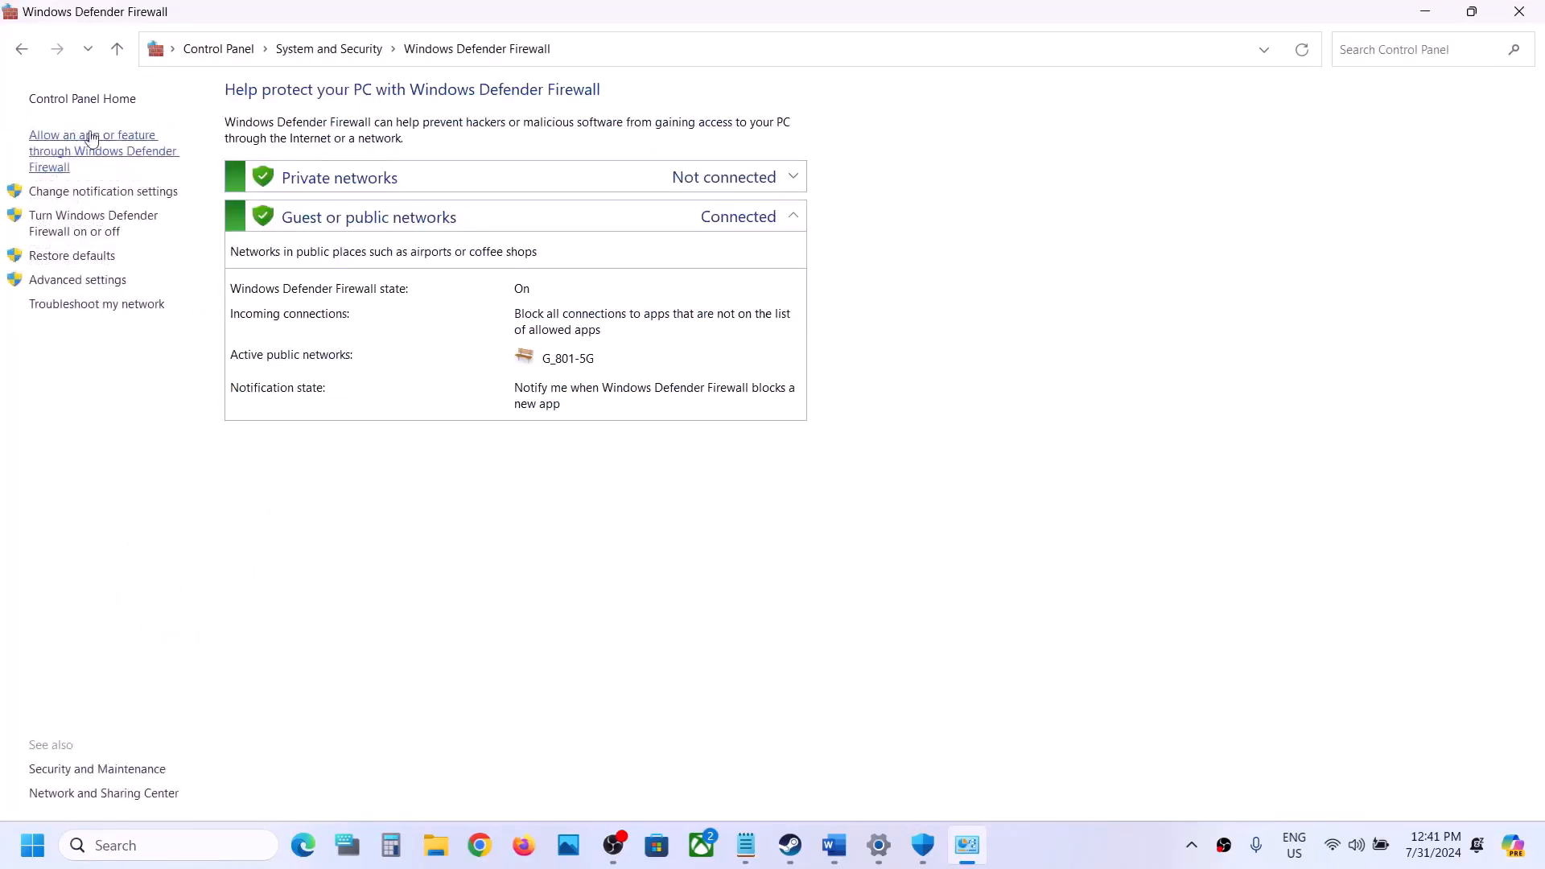
left_click(116, 155)
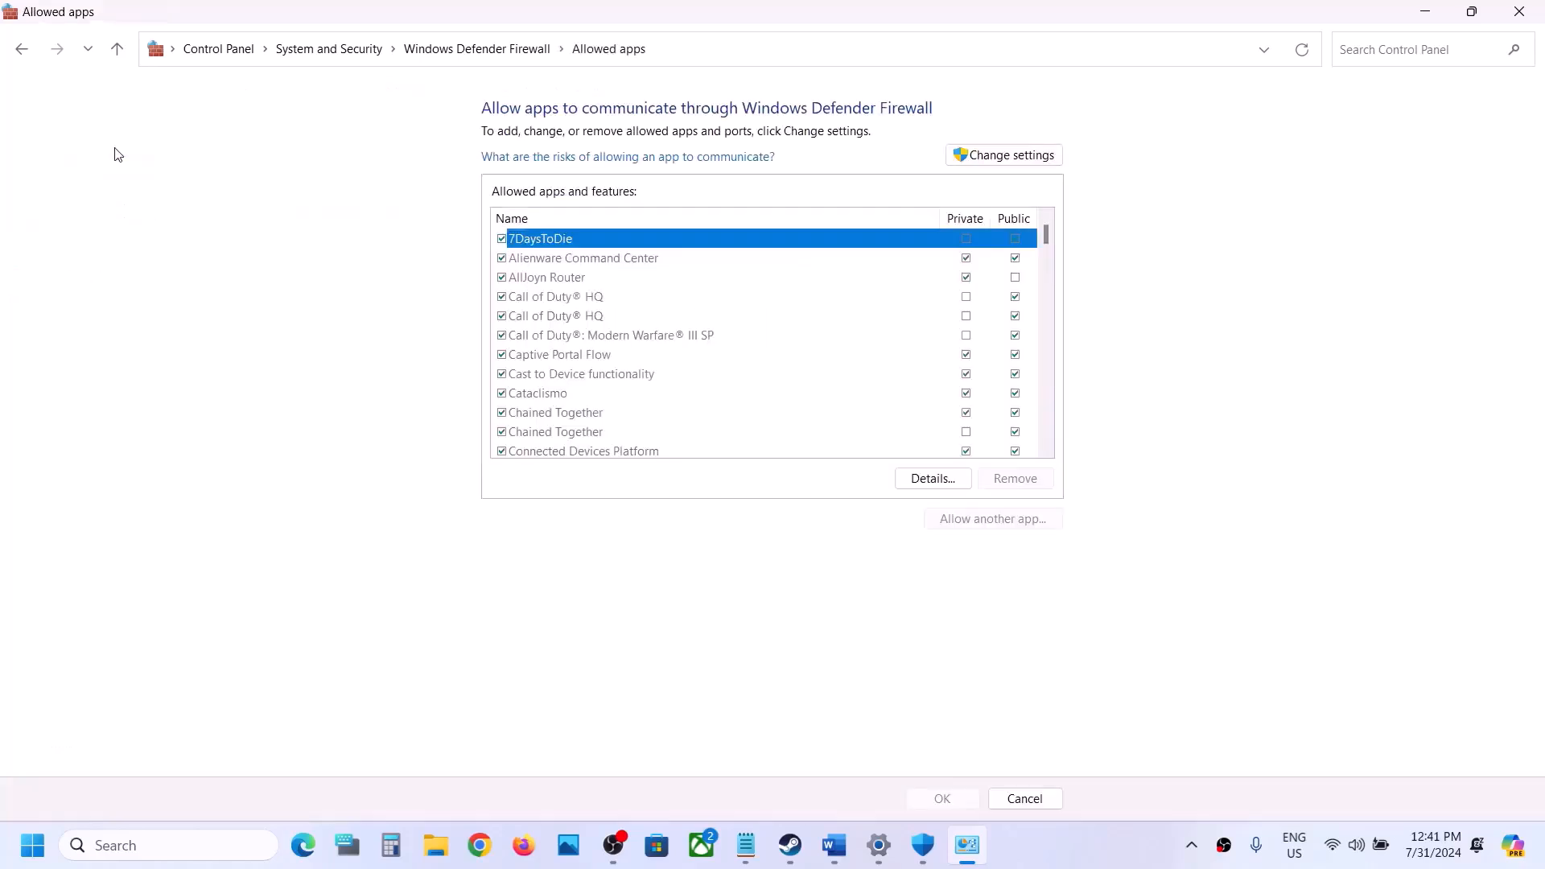
left_click(1010, 151)
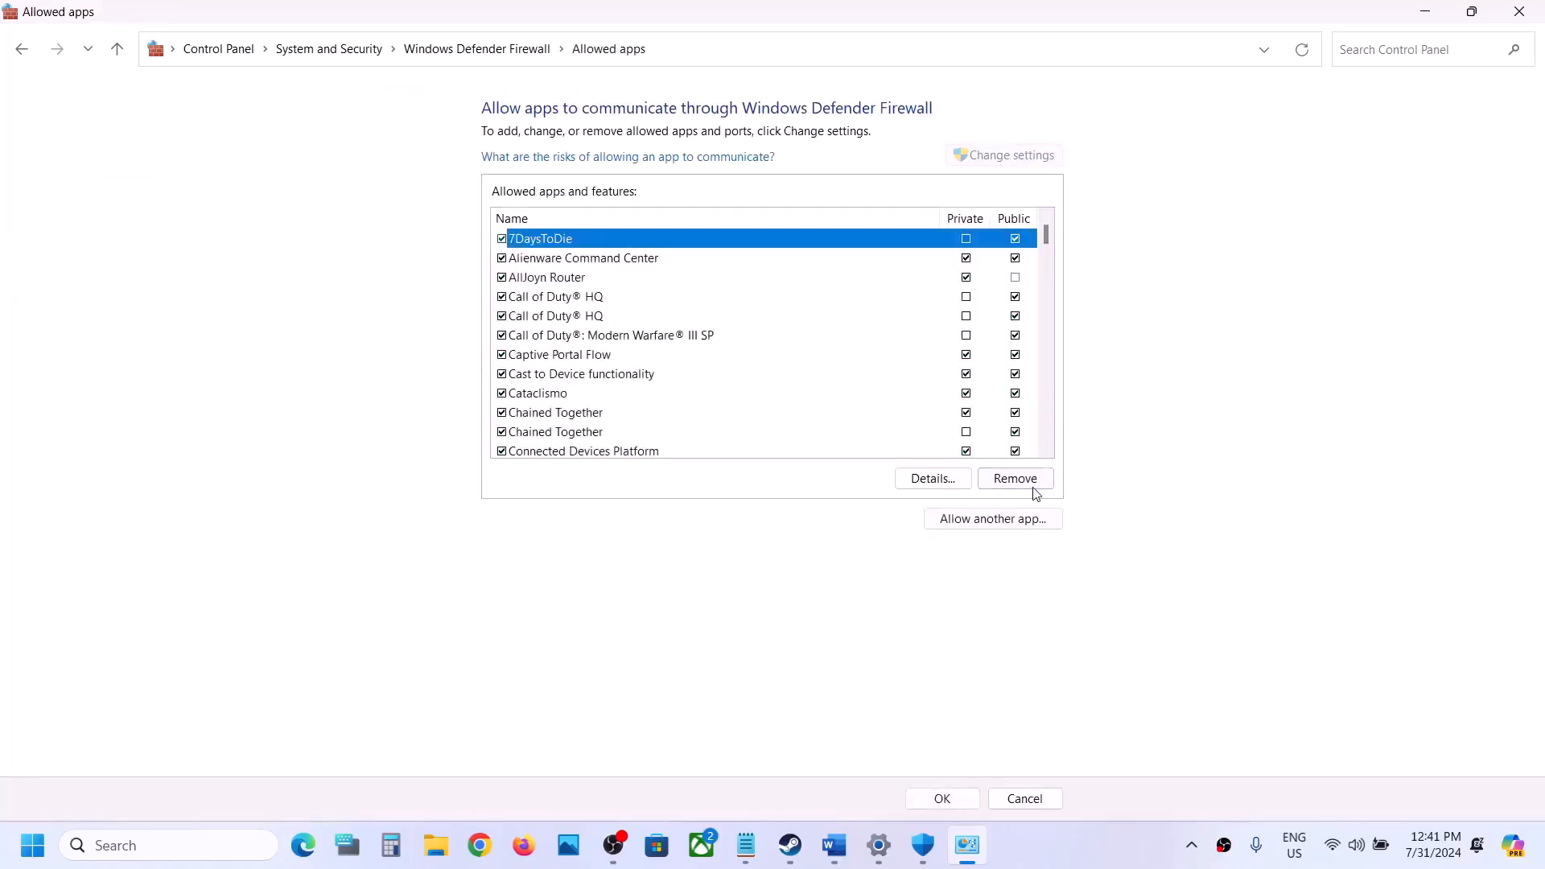
- Start allowing another app through the firewall and browse to C:\Program Files (x86)\Steam\steamapps\common\Stormgate
left_click(1001, 520)
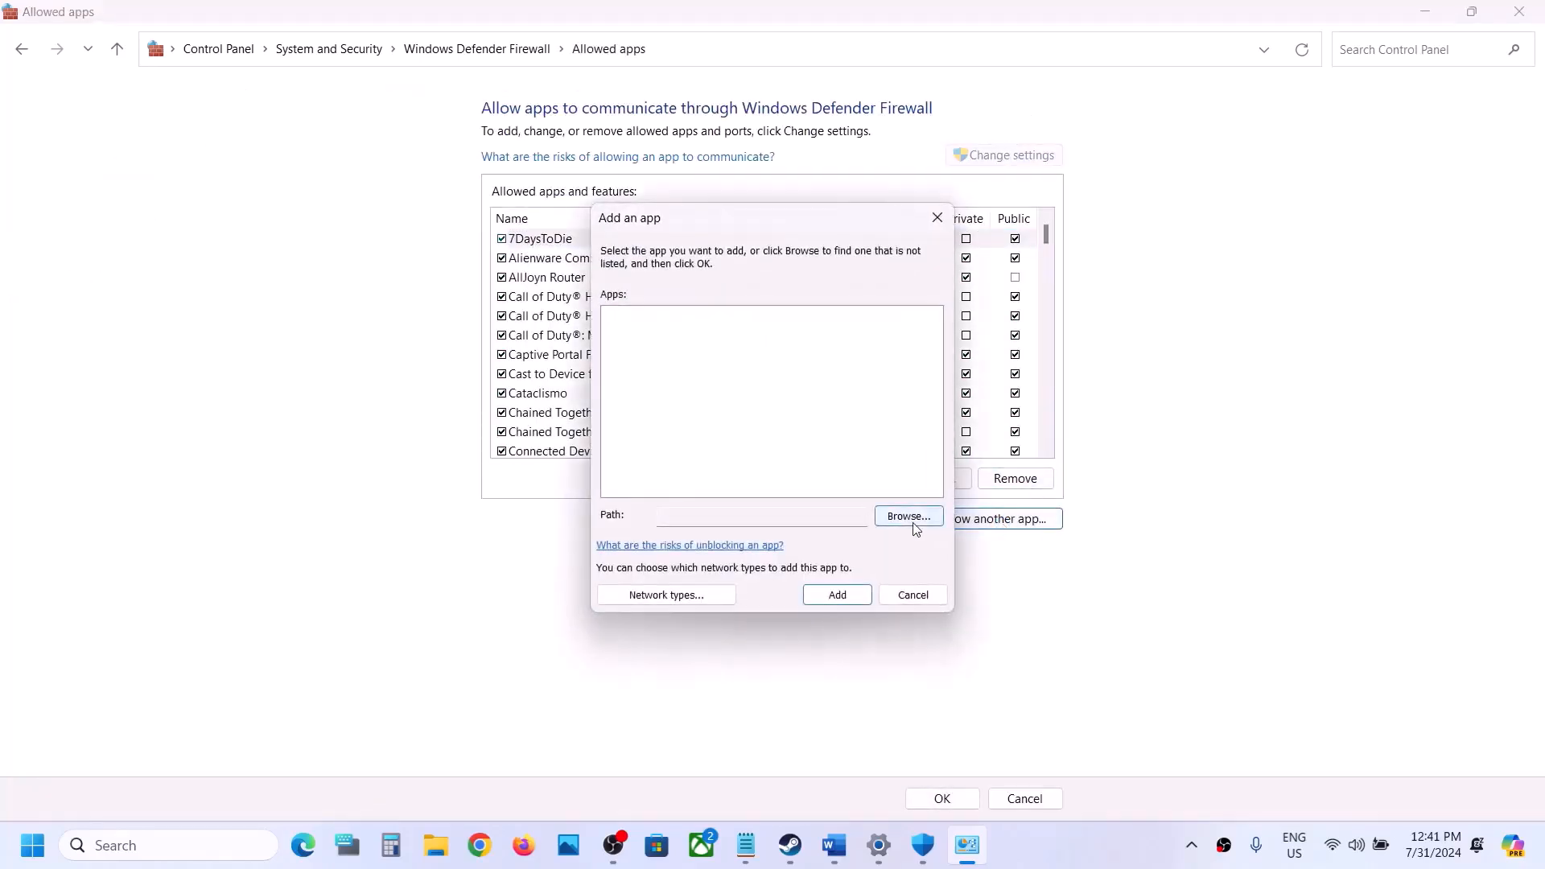
left_click(904, 515)
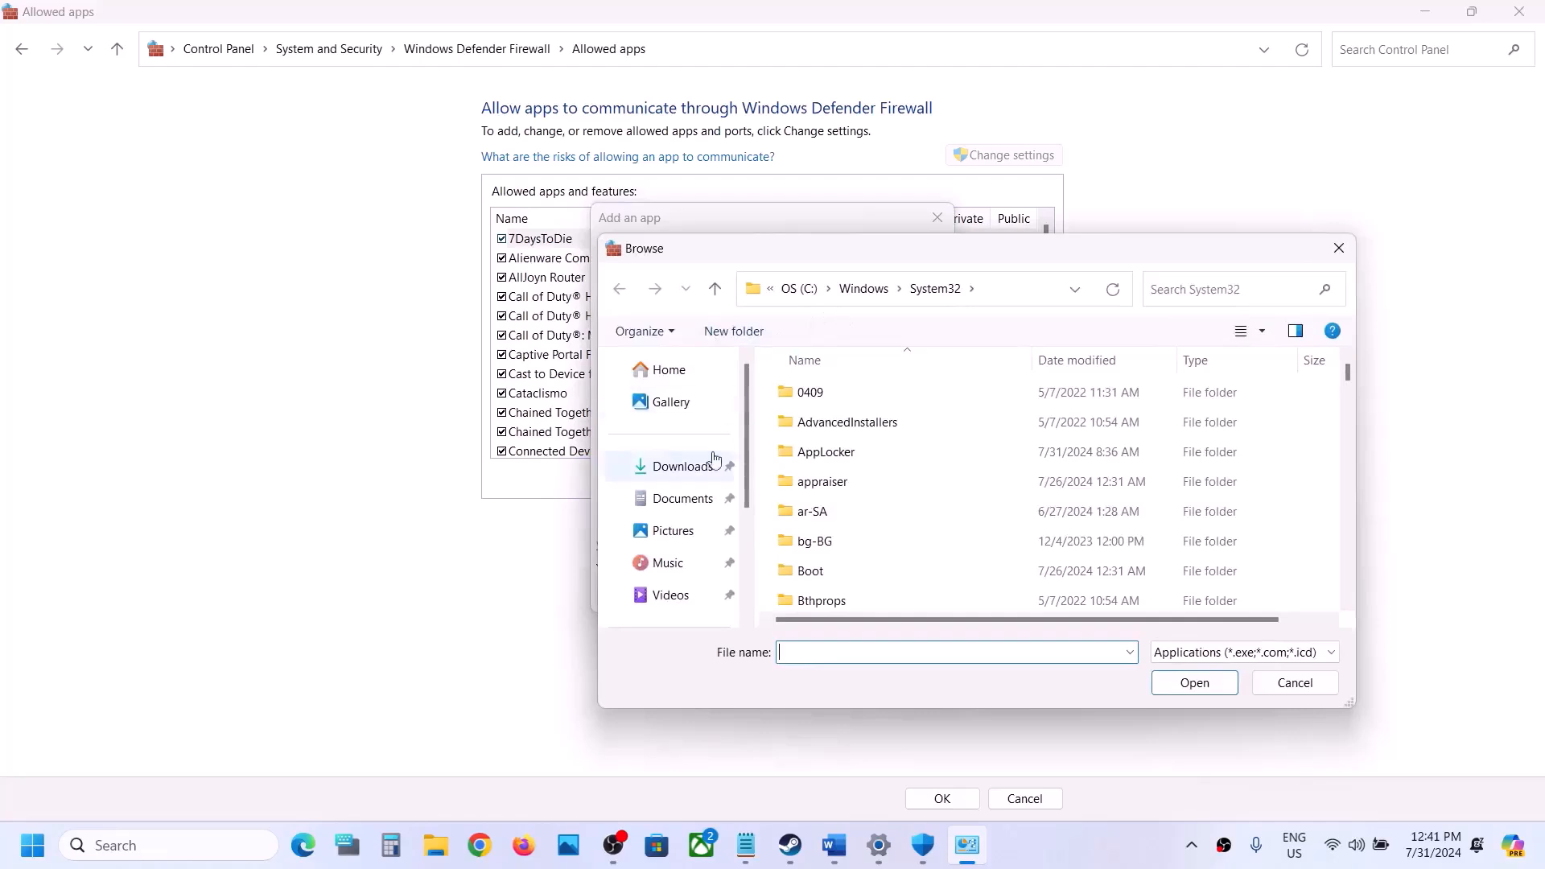
scroll(676, 462, "down", 3)
left_click(685, 537)
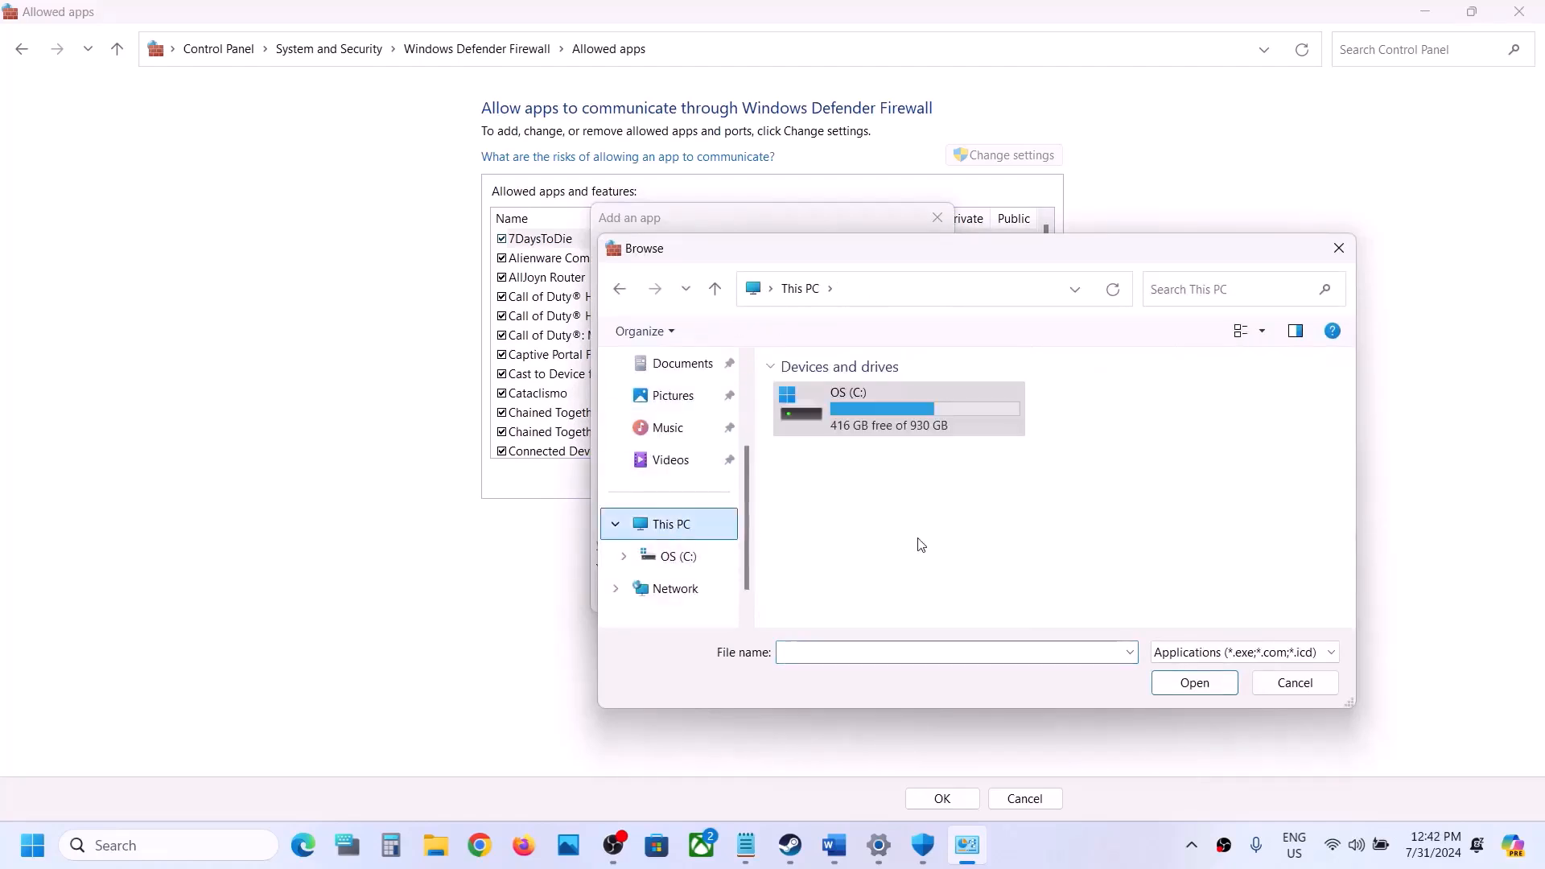
double_click(909, 412)
scroll(884, 499, "down", 4)
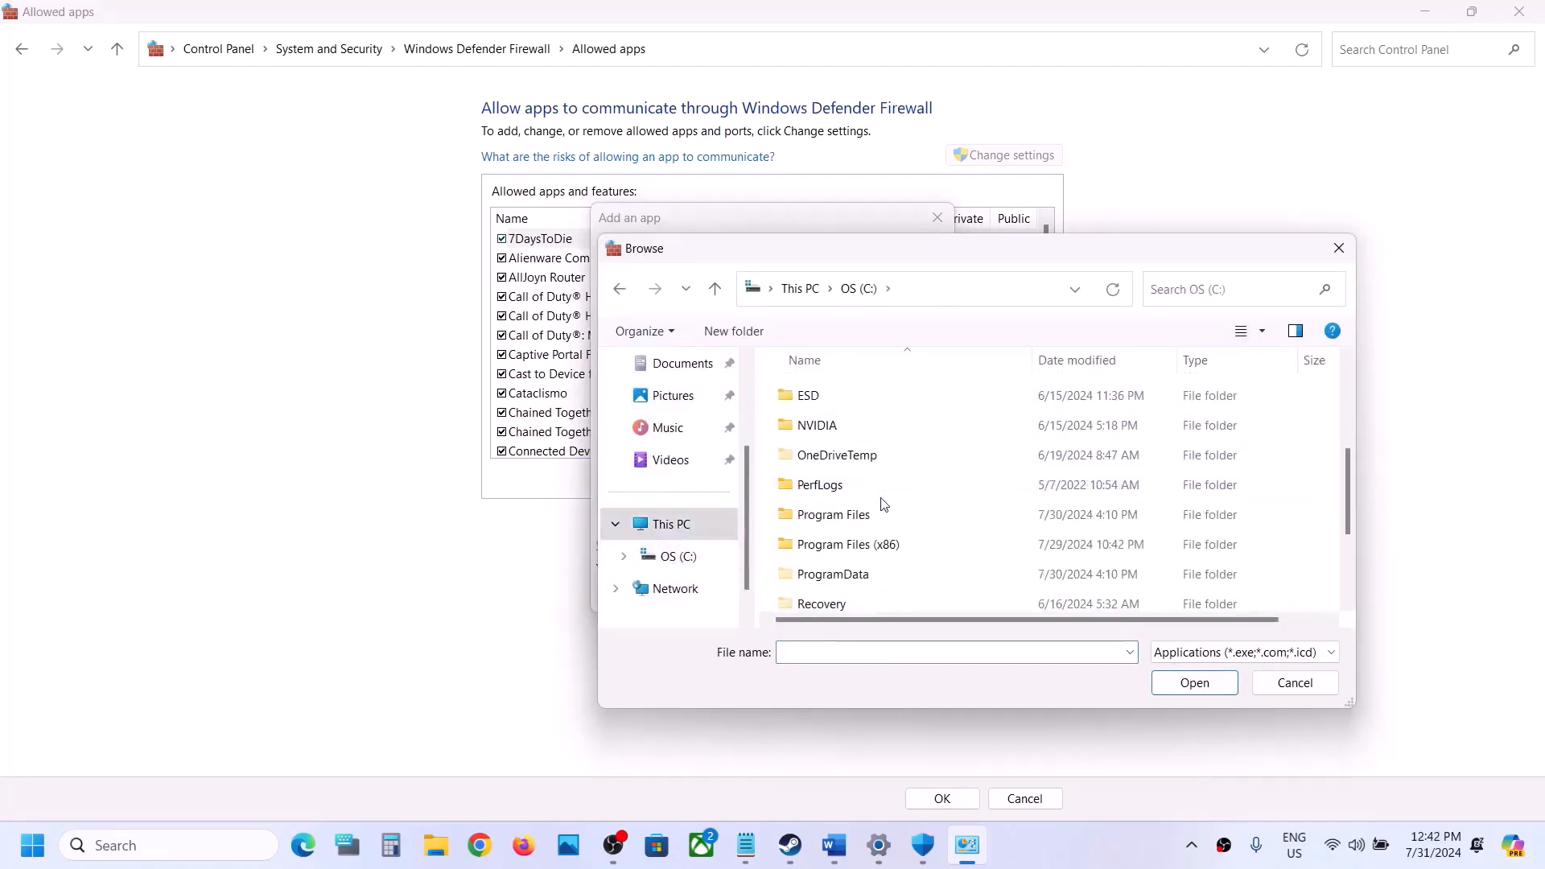
double_click(884, 427)
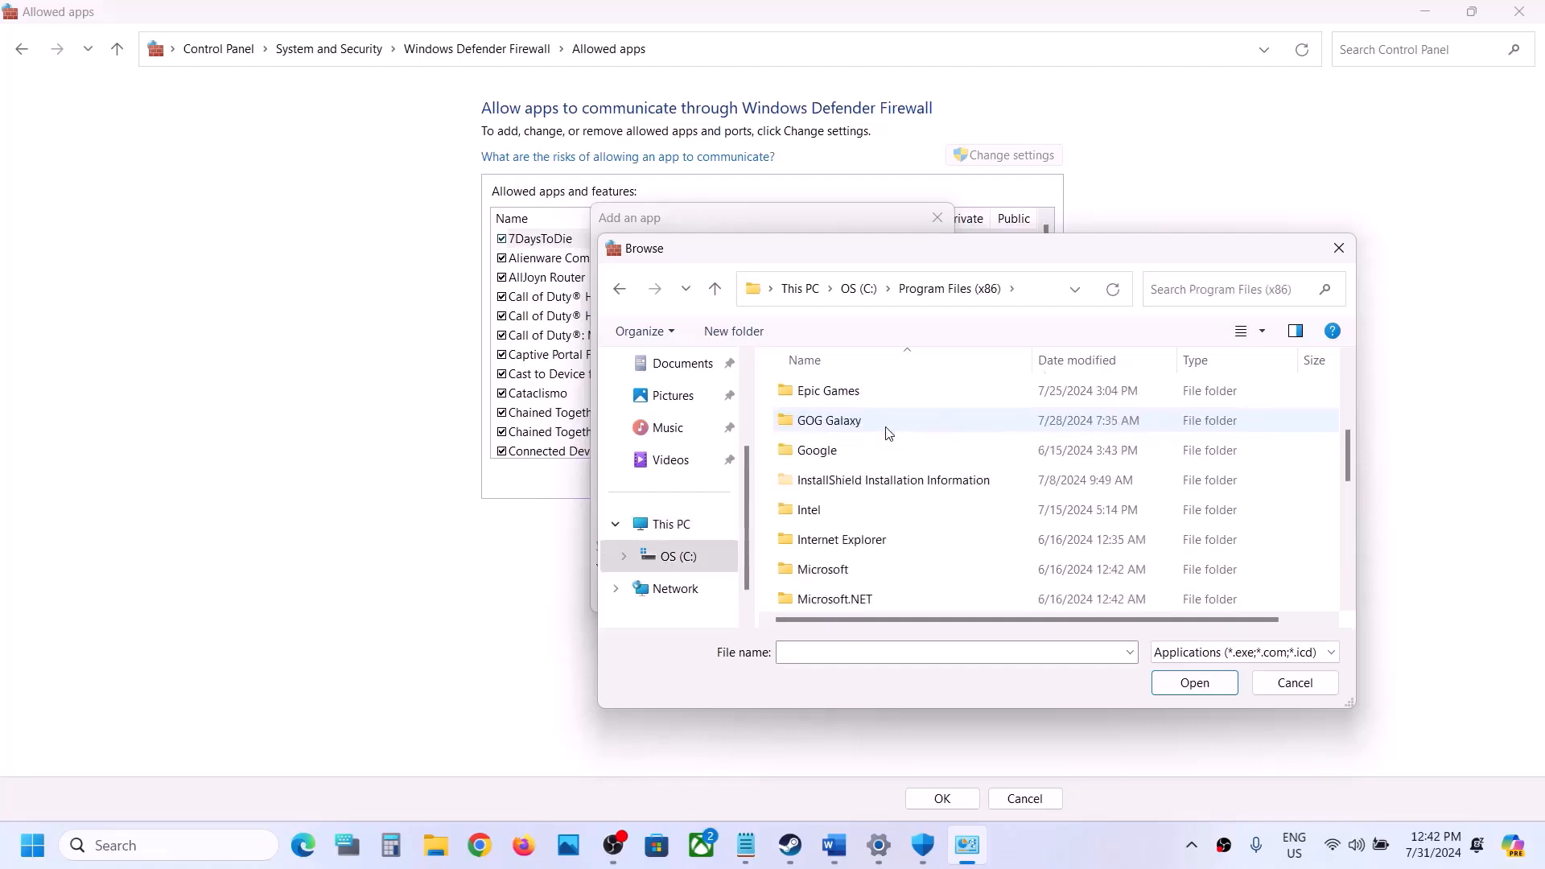
scroll(886, 434, "down", 2)
scroll(849, 488, "down", 3)
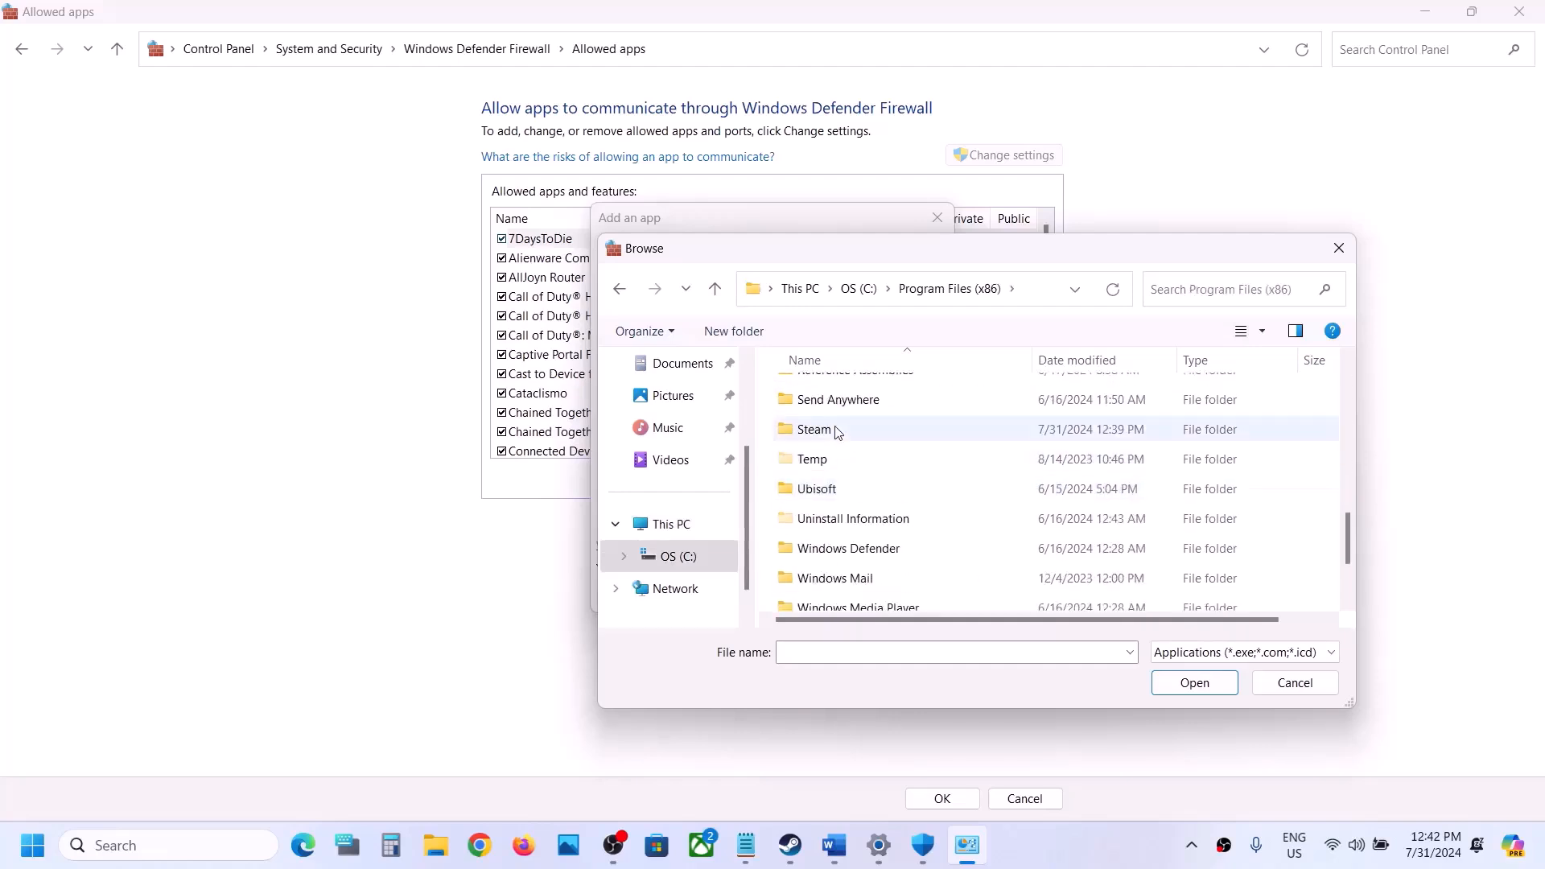
double_click(831, 431)
scroll(837, 432, "down", 6)
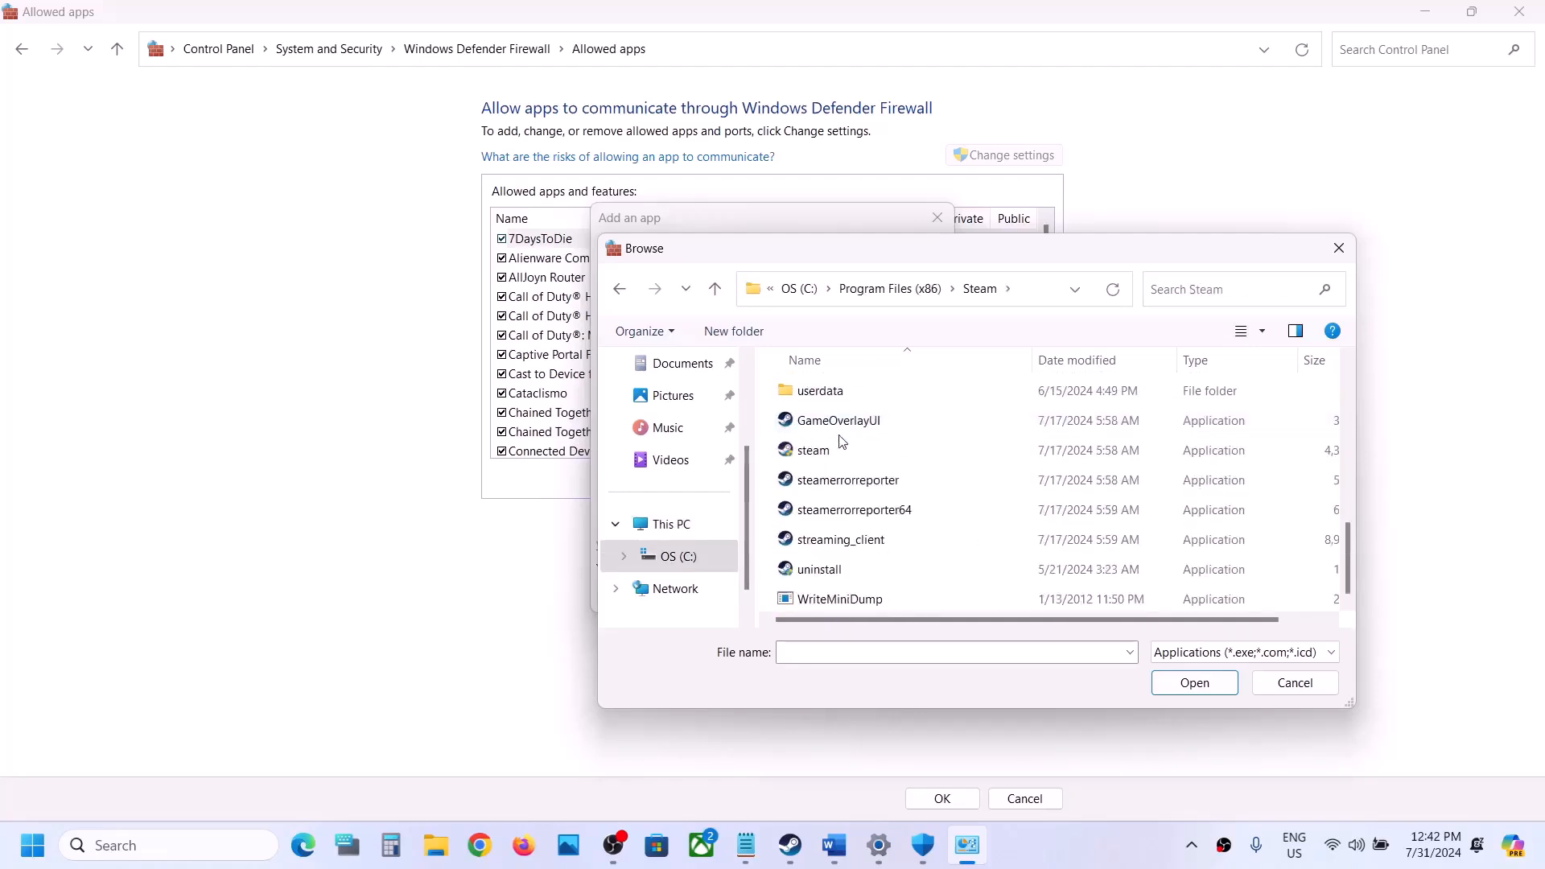
scroll(841, 441, "up", 2)
double_click(837, 468)
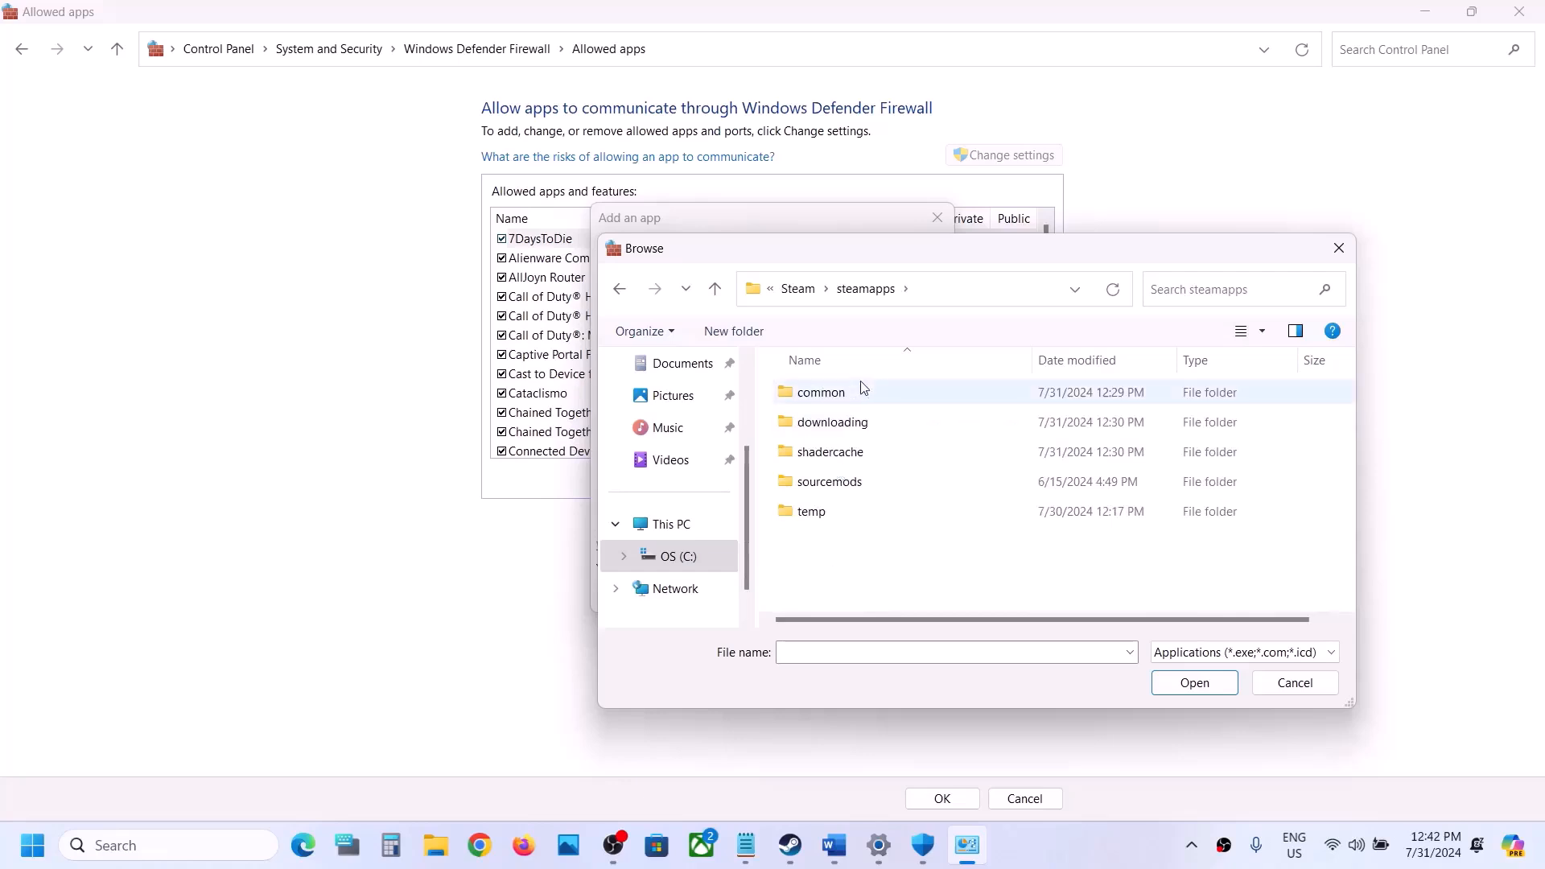
double_click(861, 391)
double_click(829, 452)
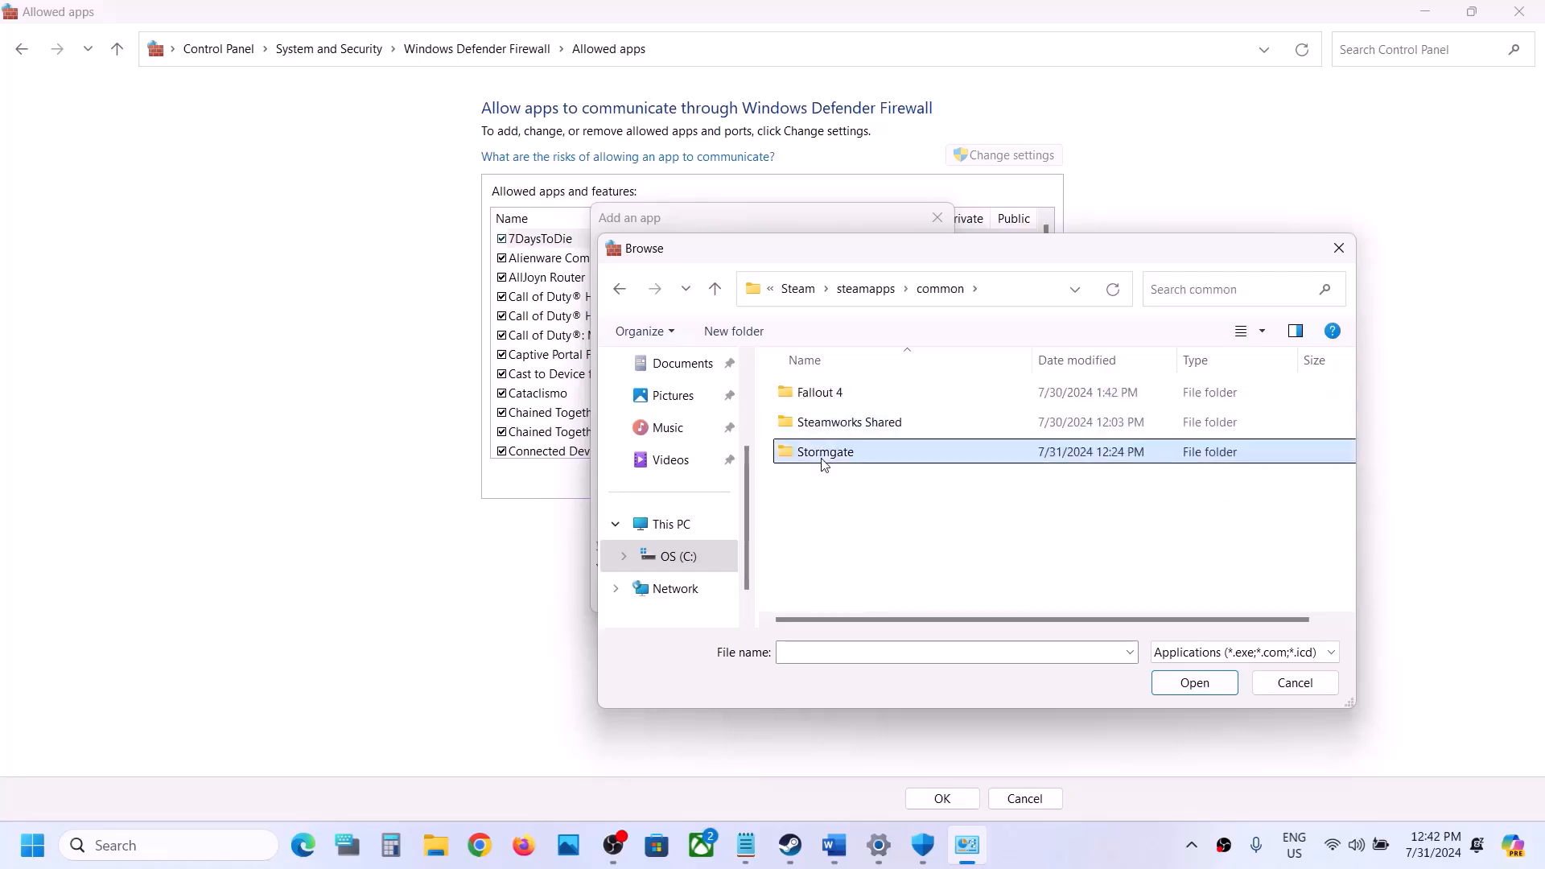
- Choose the Stormgate application and add it to the firewall's allowed apps
left_click(823, 513)
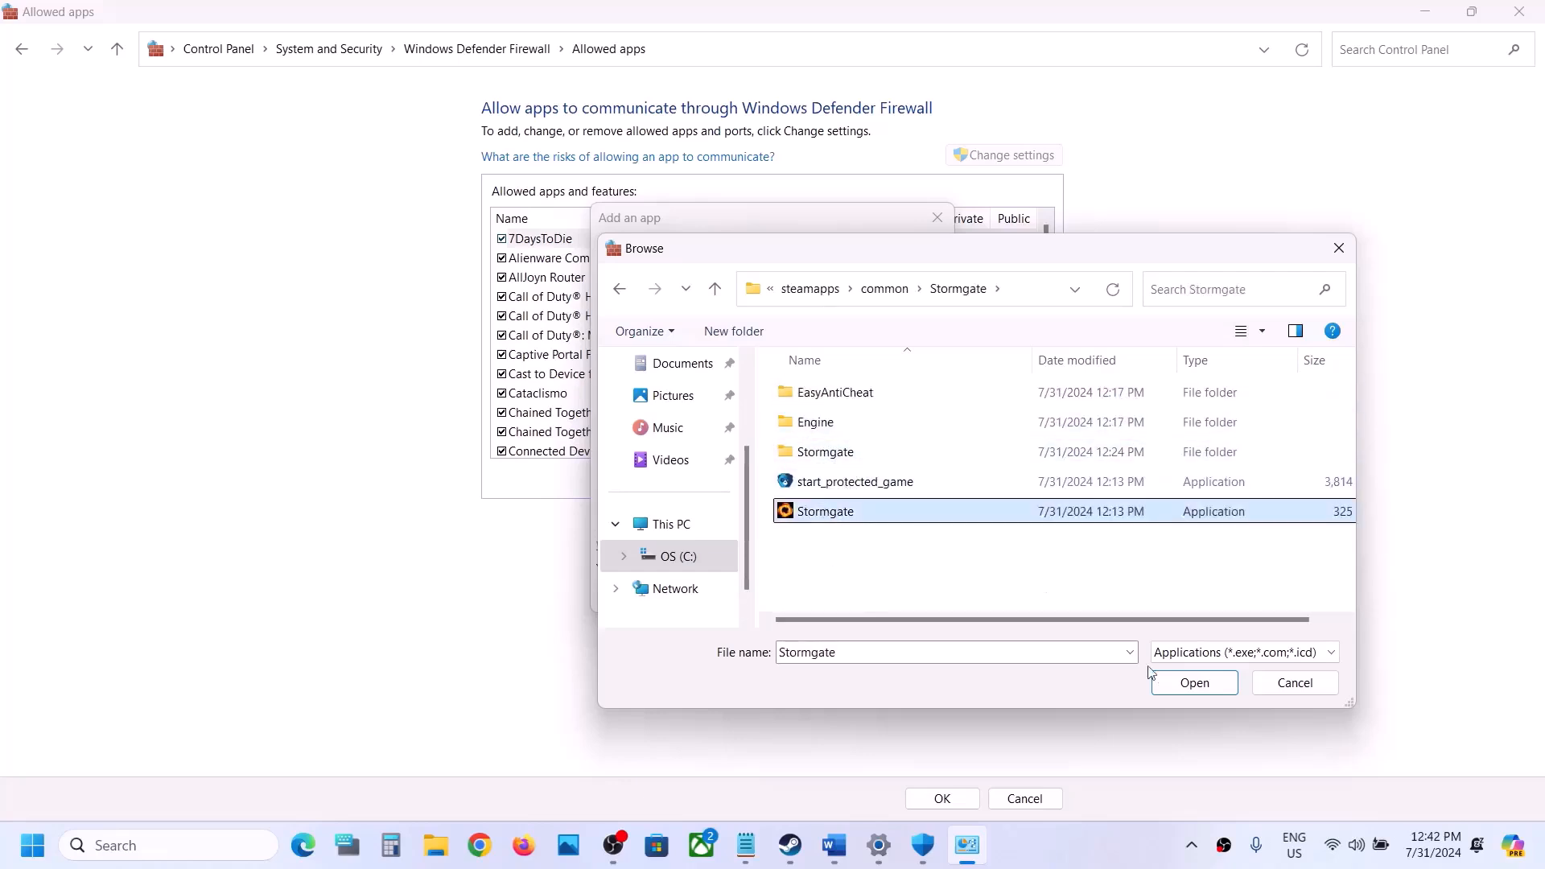
left_click(1168, 681)
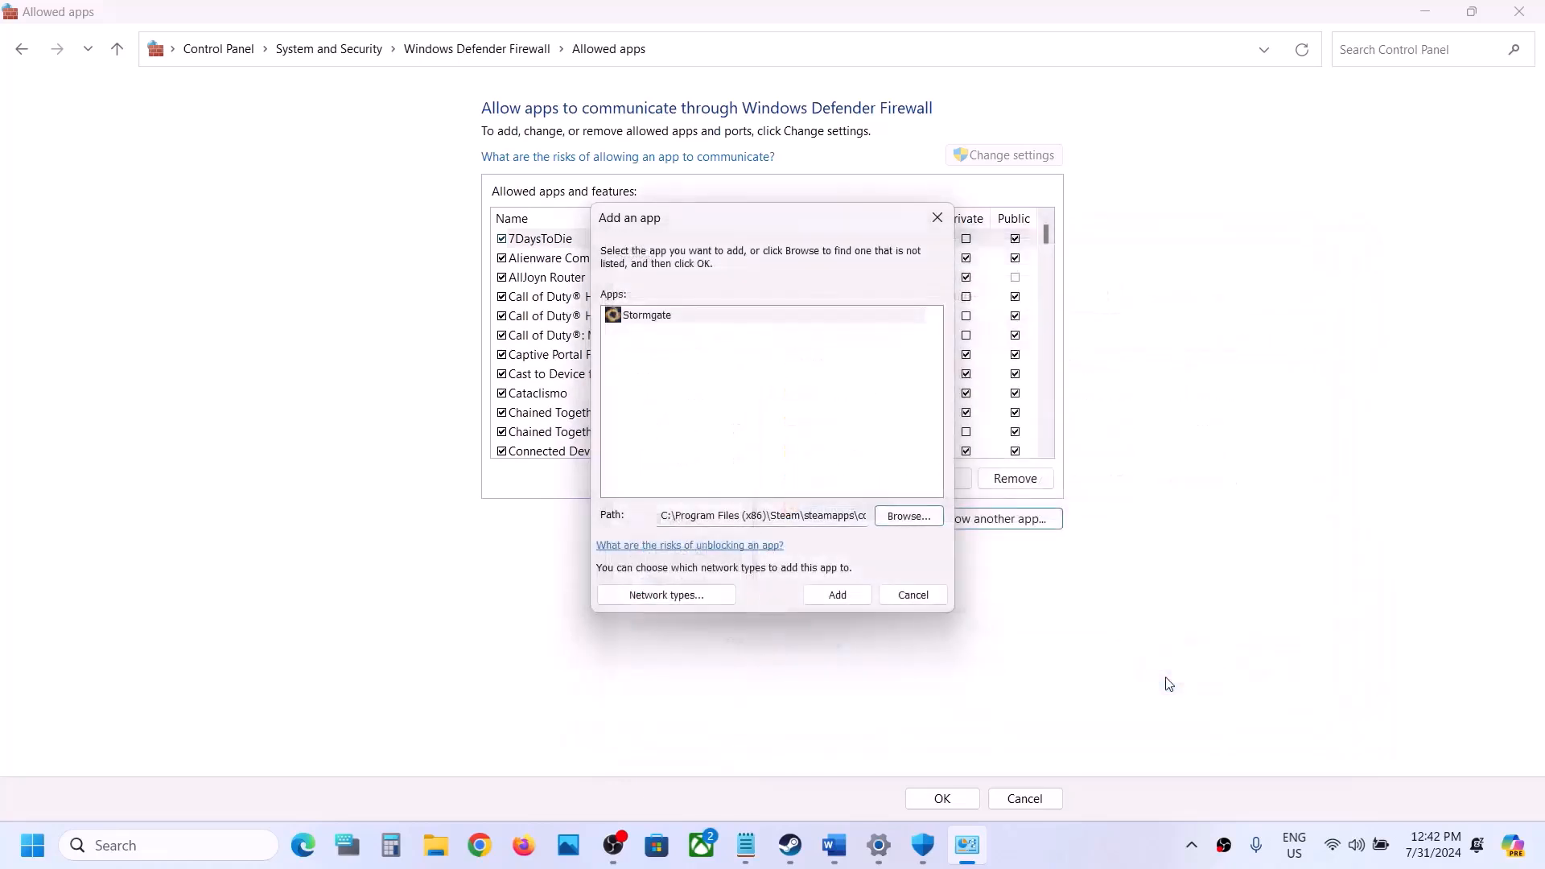
left_click(837, 595)
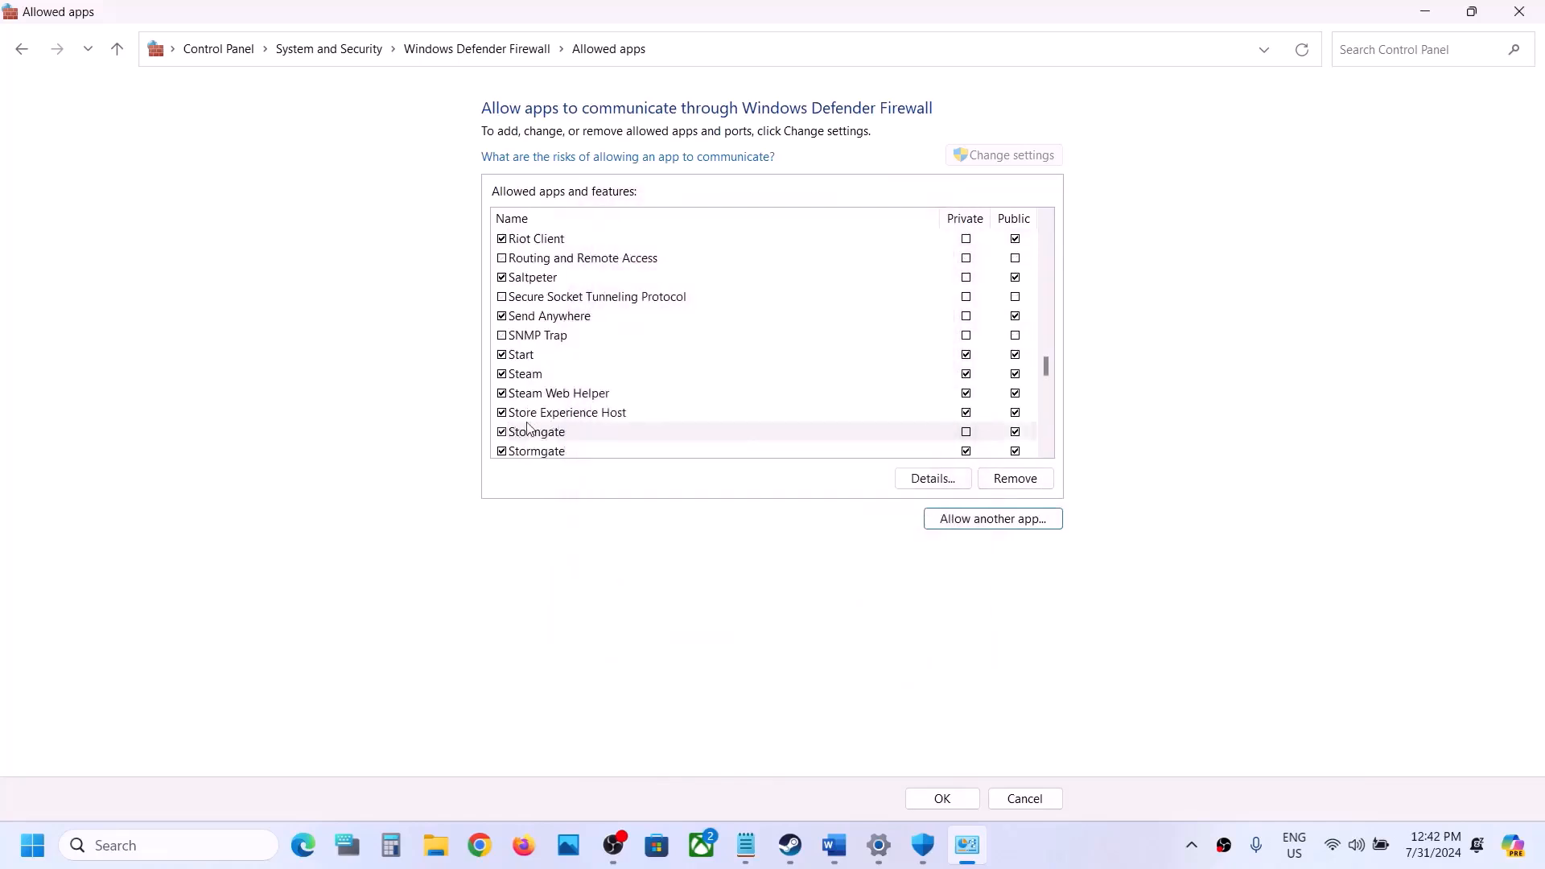
- Try to add start_protected_game from the Stormgate folder to the firewall's allowed apps
left_click(938, 519)
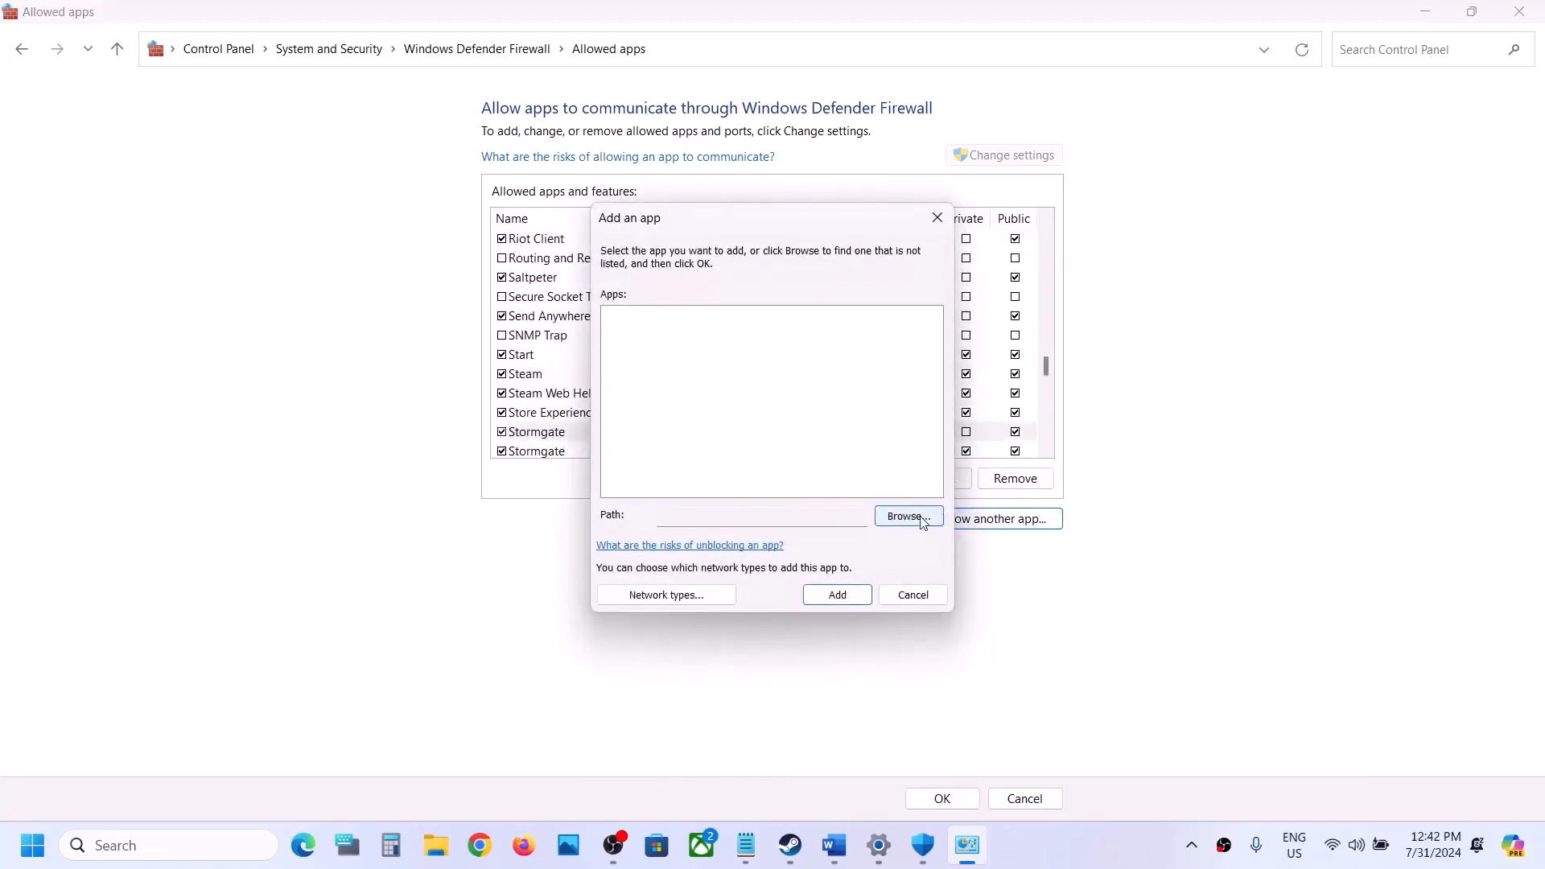
left_click(909, 516)
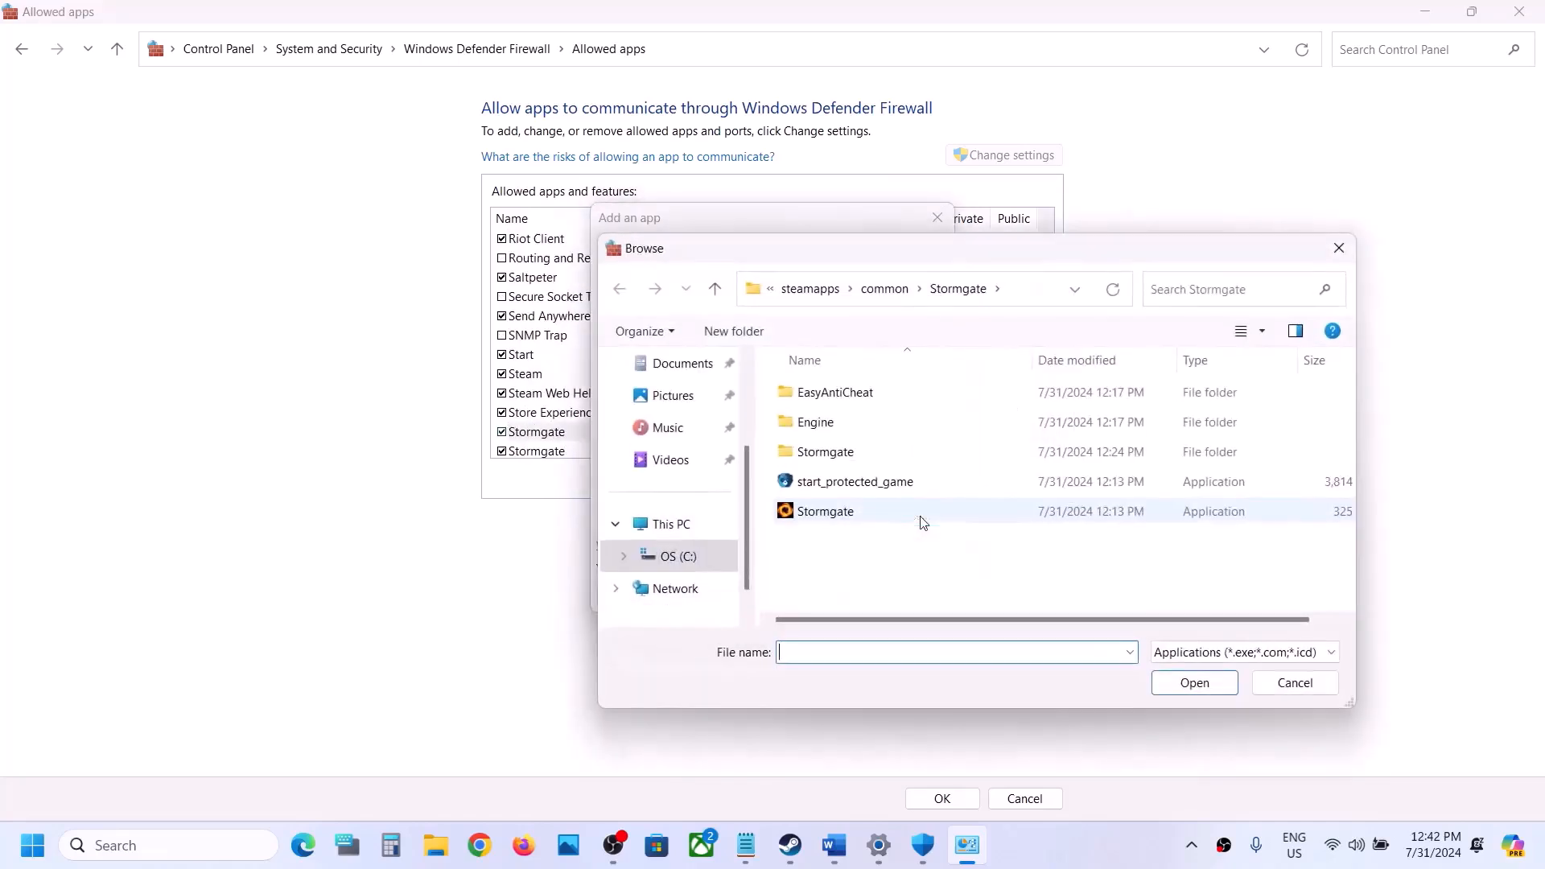
left_click(831, 481)
left_click(1194, 682)
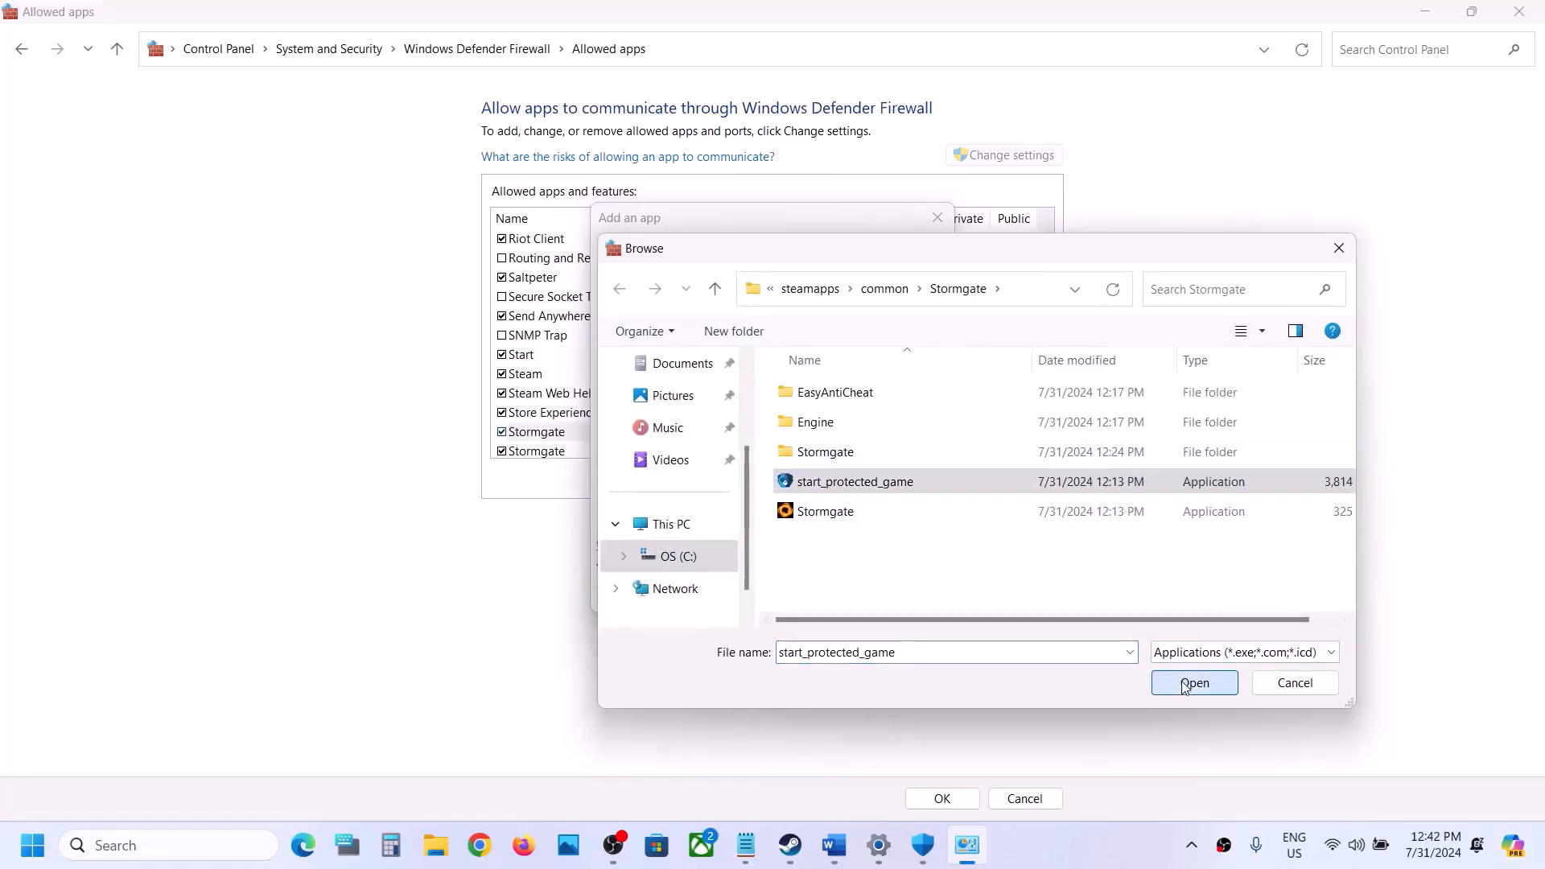
left_click(835, 596)
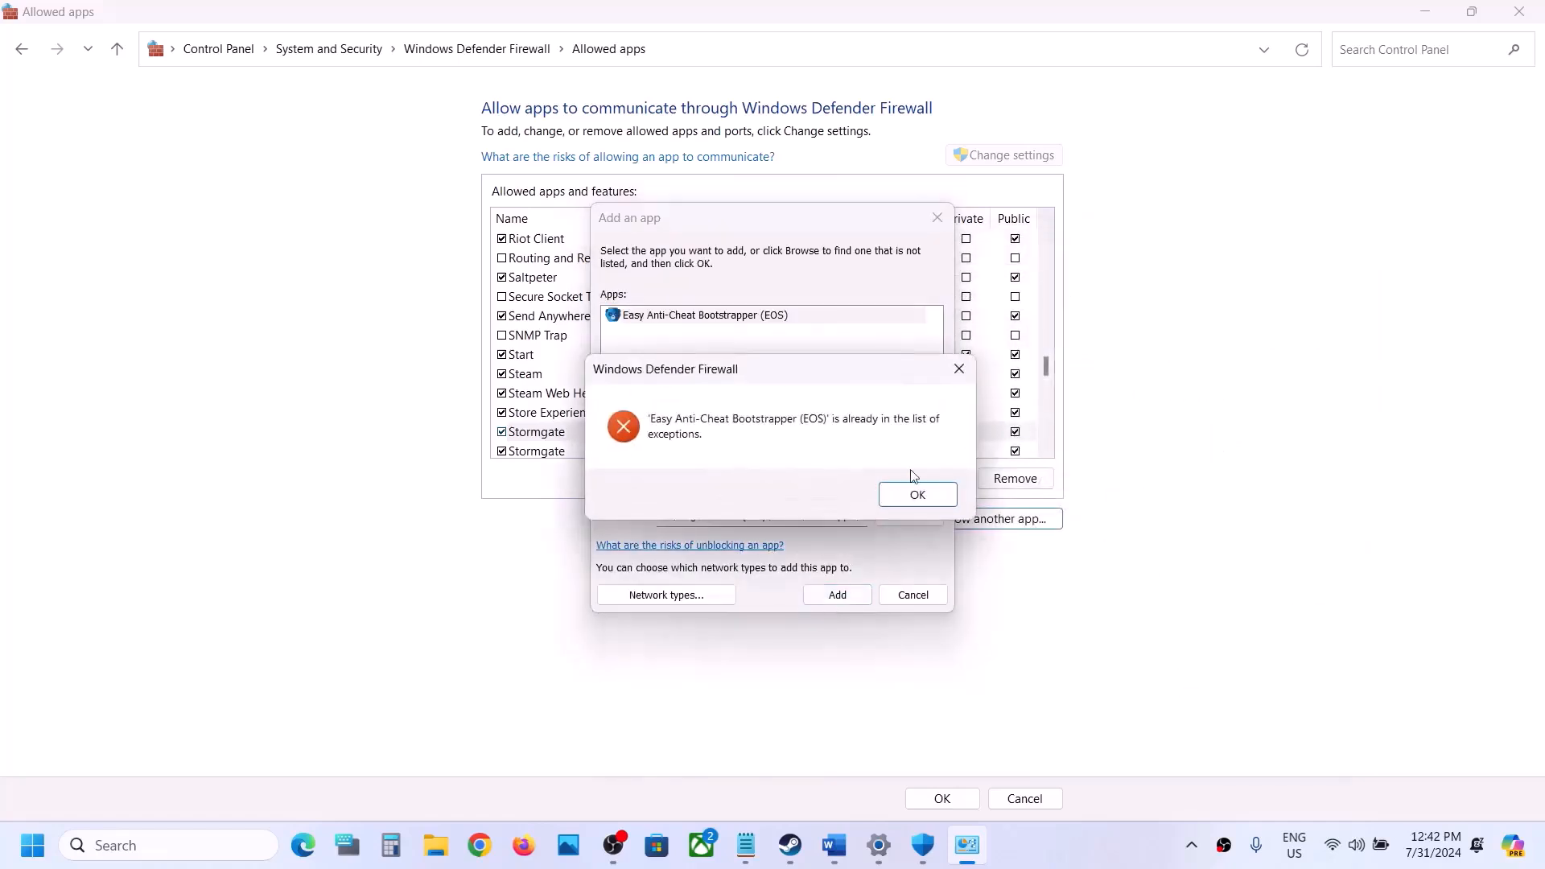
left_click(919, 494)
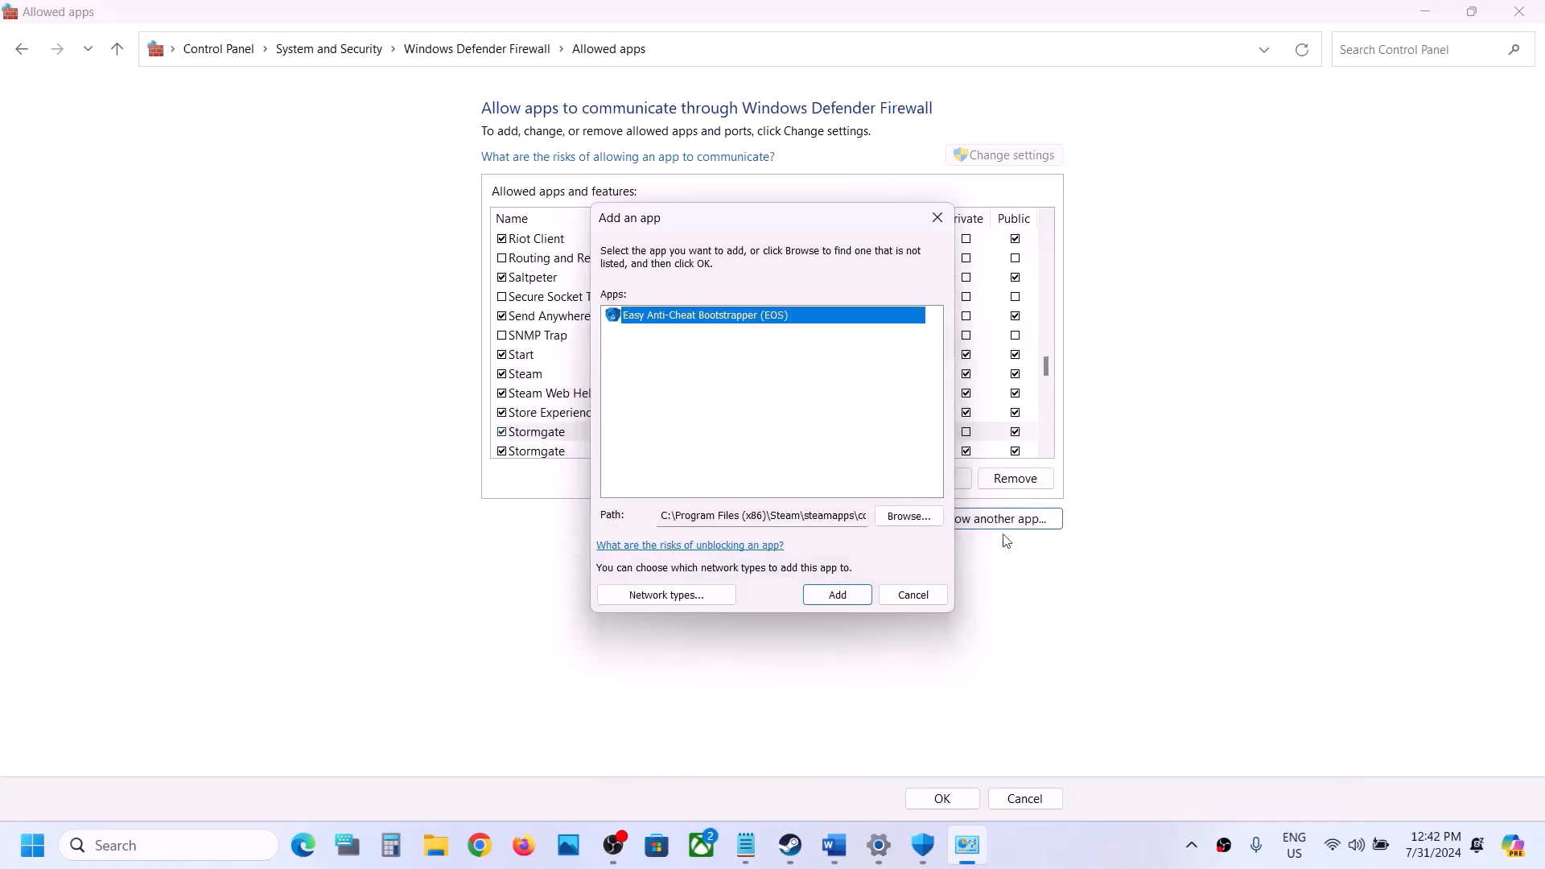
- Add Stormgate-Win64-Shipping from the Stormgate\Binaries\Win64 subfolder to the firewall's allowed apps
left_click(909, 516)
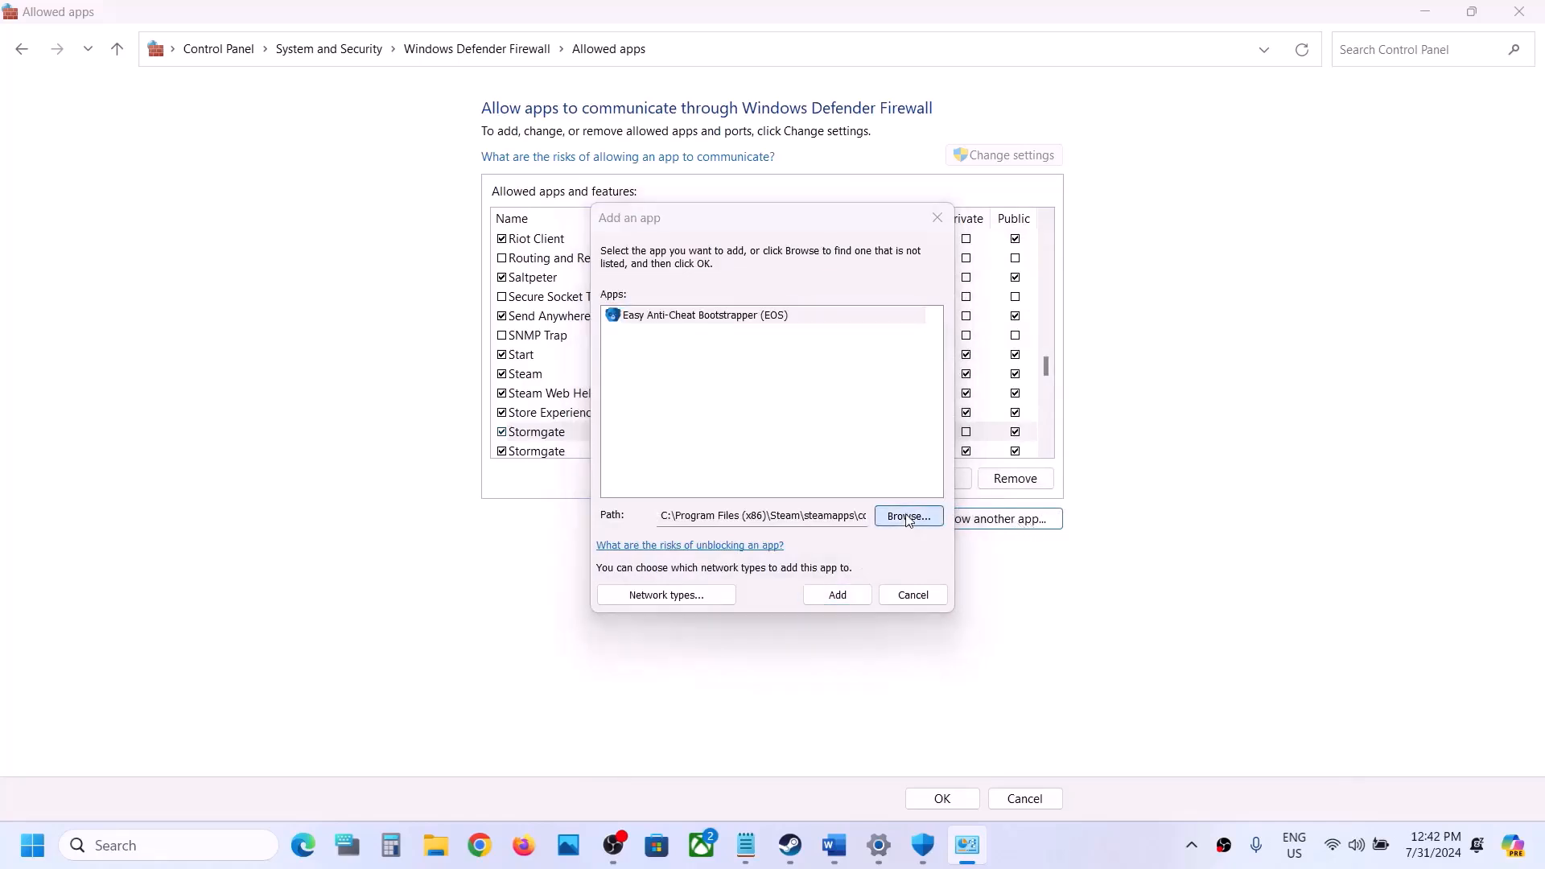
double_click(841, 448)
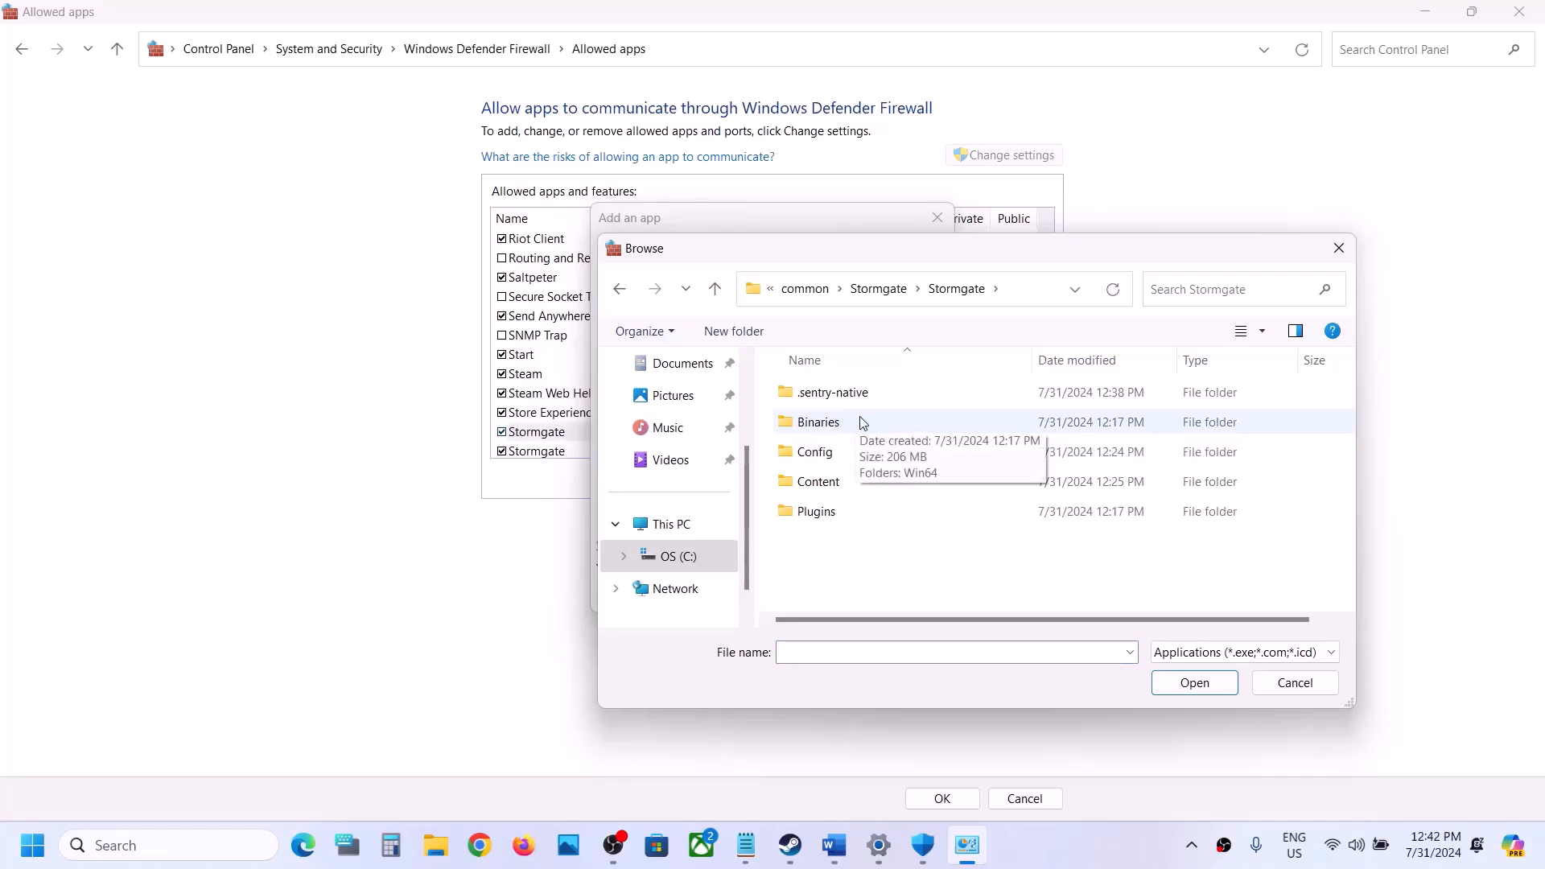
double_click(855, 424)
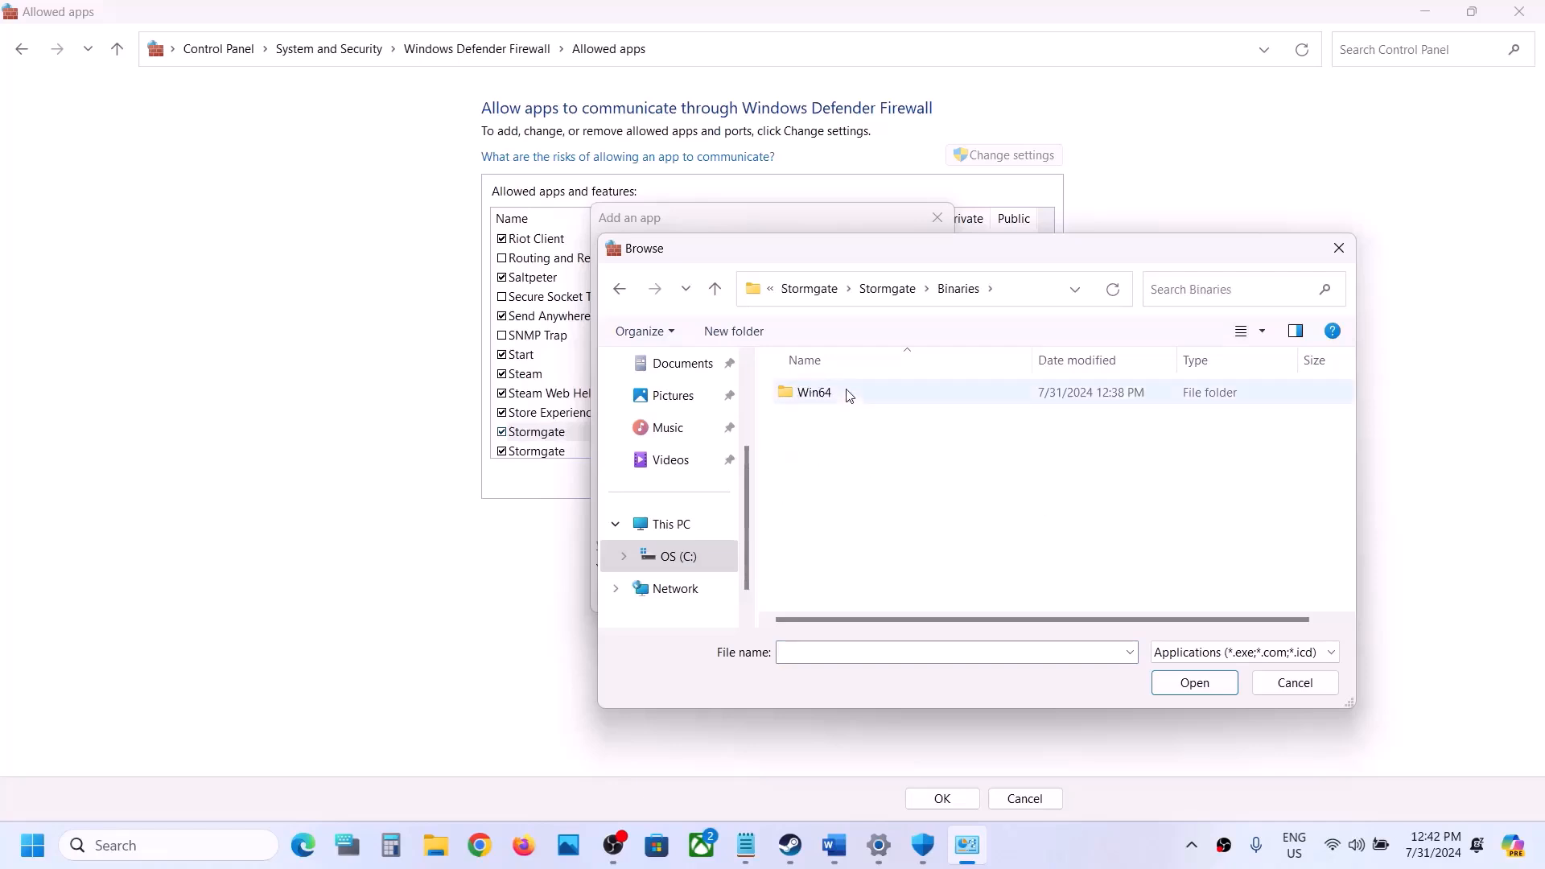
double_click(849, 394)
left_click(871, 425)
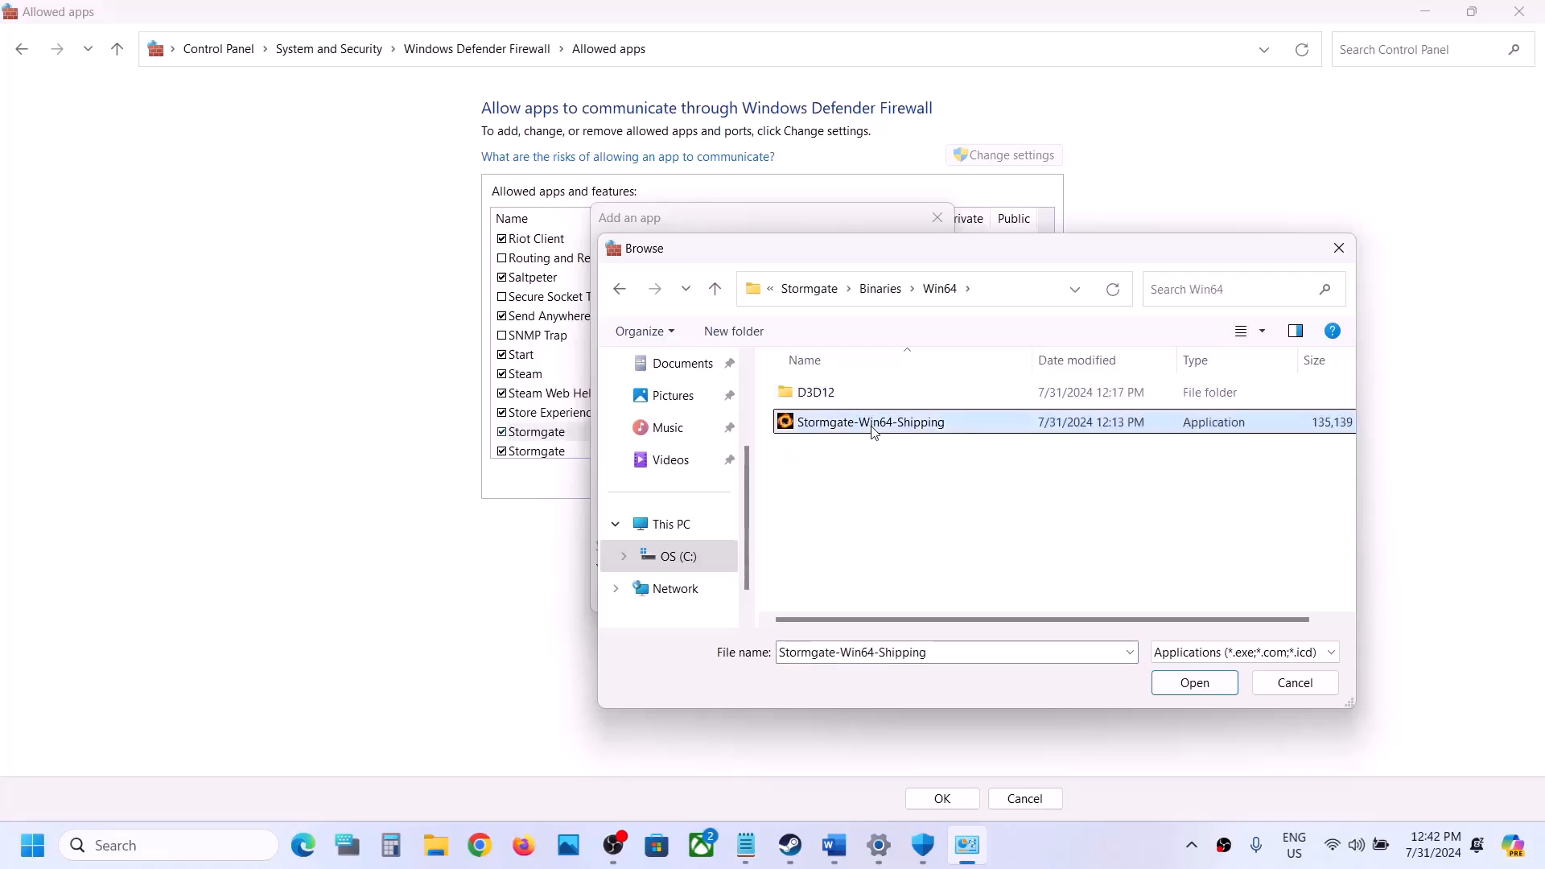
left_click(1197, 686)
left_click(851, 600)
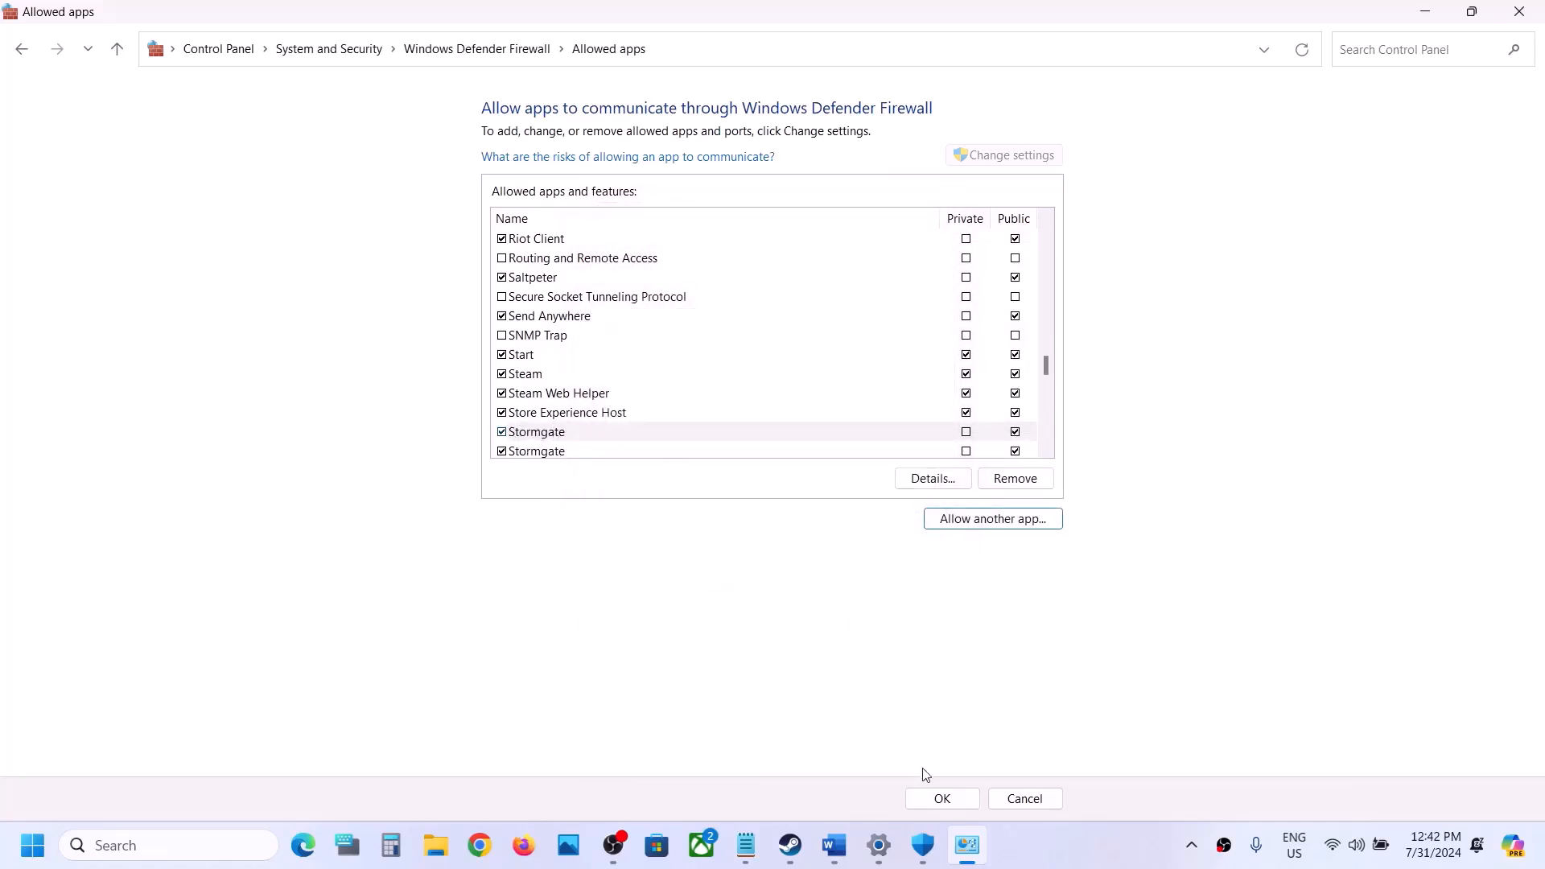
- Save the firewall's allowed apps and close the Control Panel, Windows Security and Settings windows
left_click(942, 798)
left_click(1524, 13)
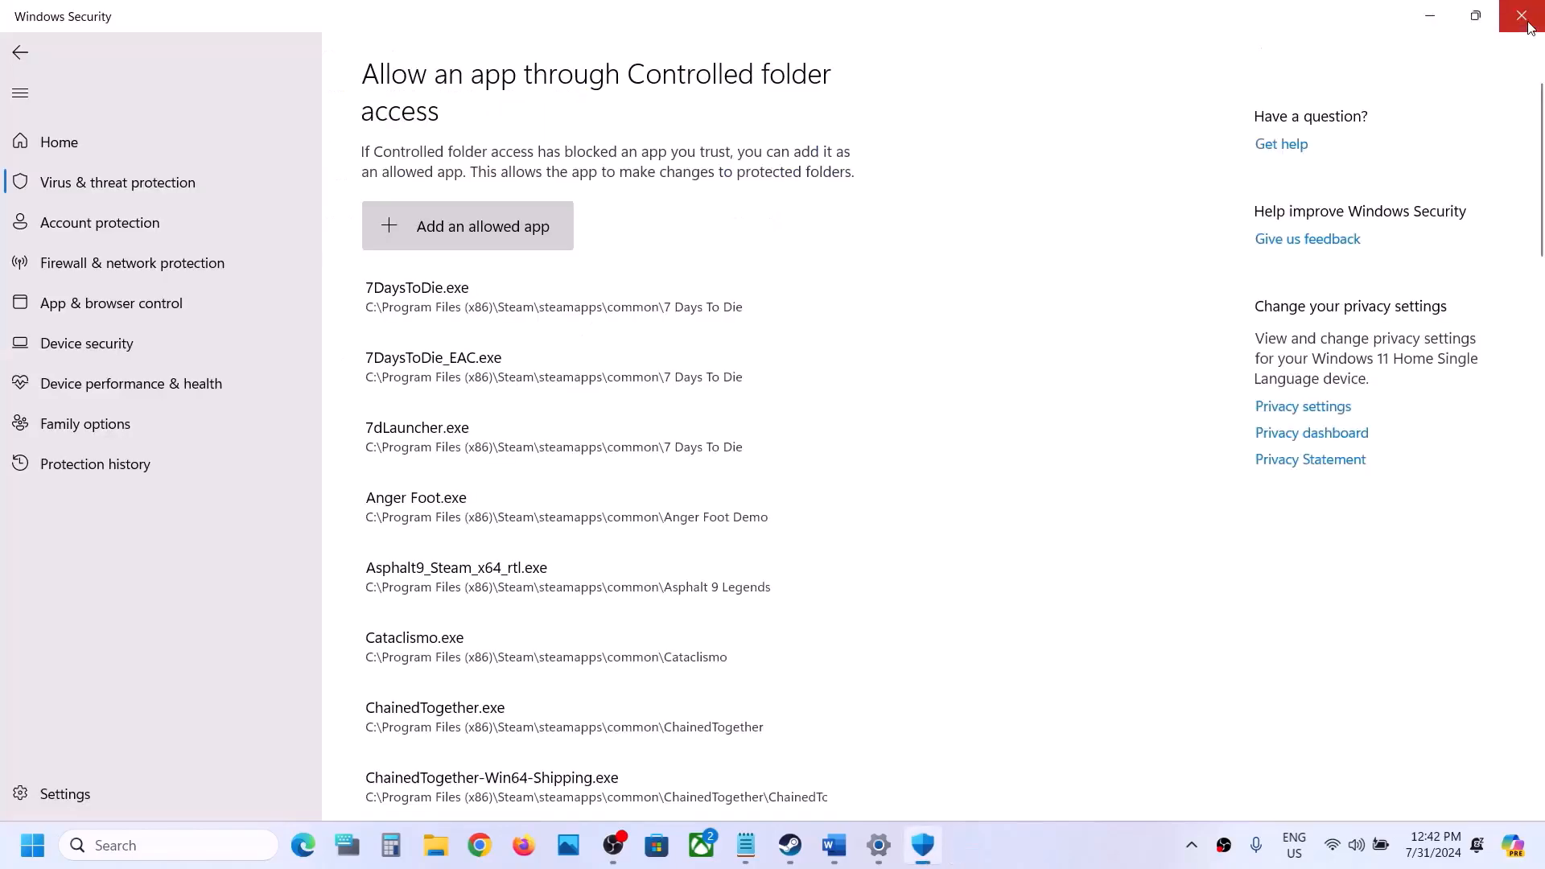
left_click(1521, 16)
left_click(1523, 13)
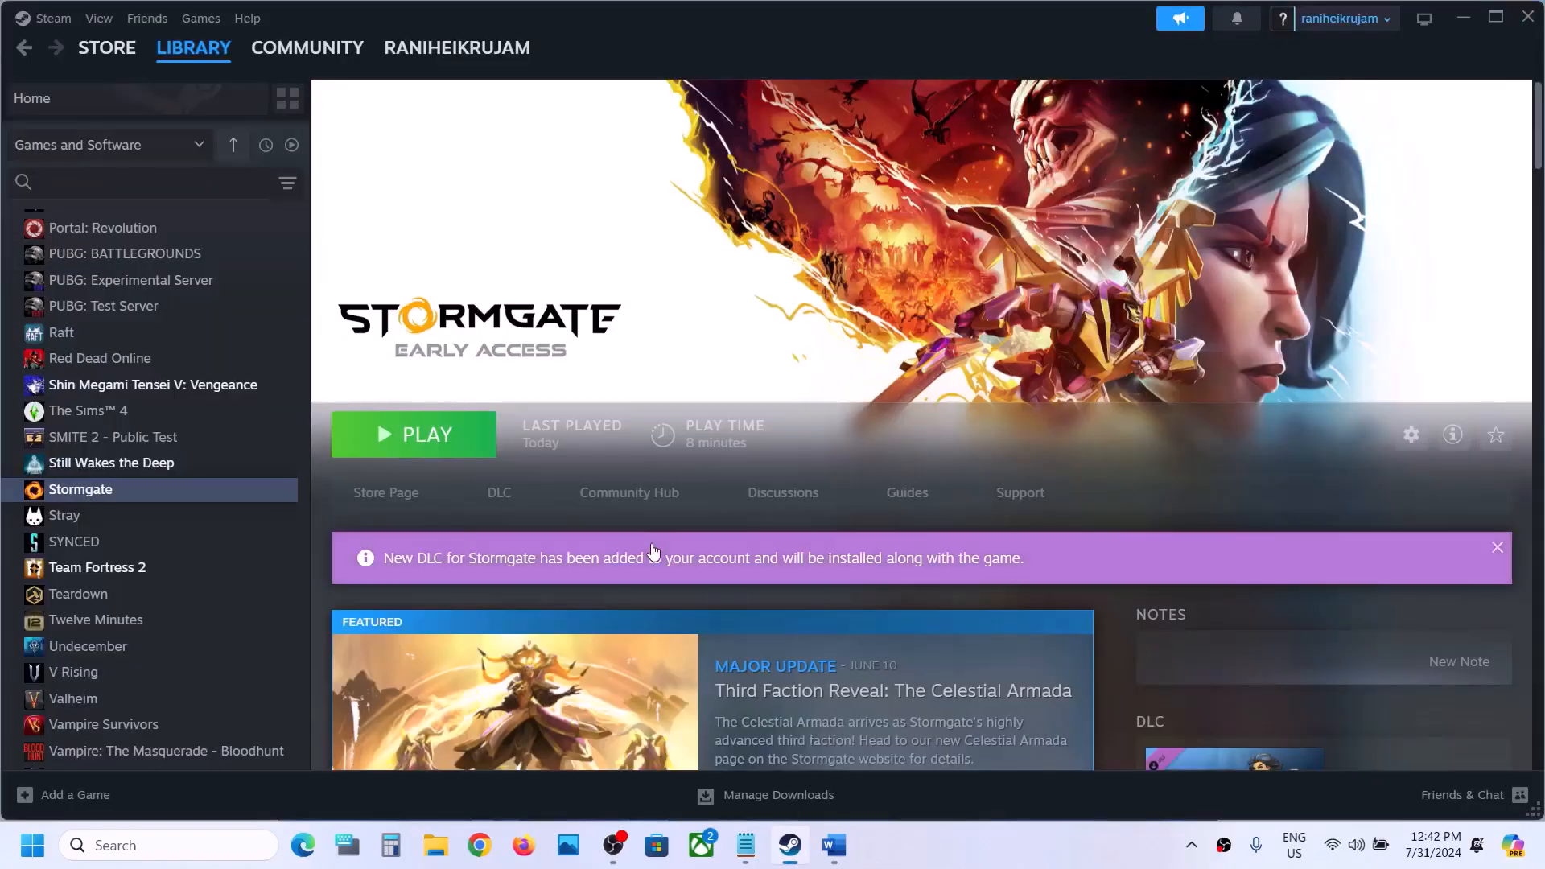
- Switch to the Word document and highlight the Step 3 instruction "Verify the game files"
left_click(834, 845)
scroll(678, 481, "down", 3)
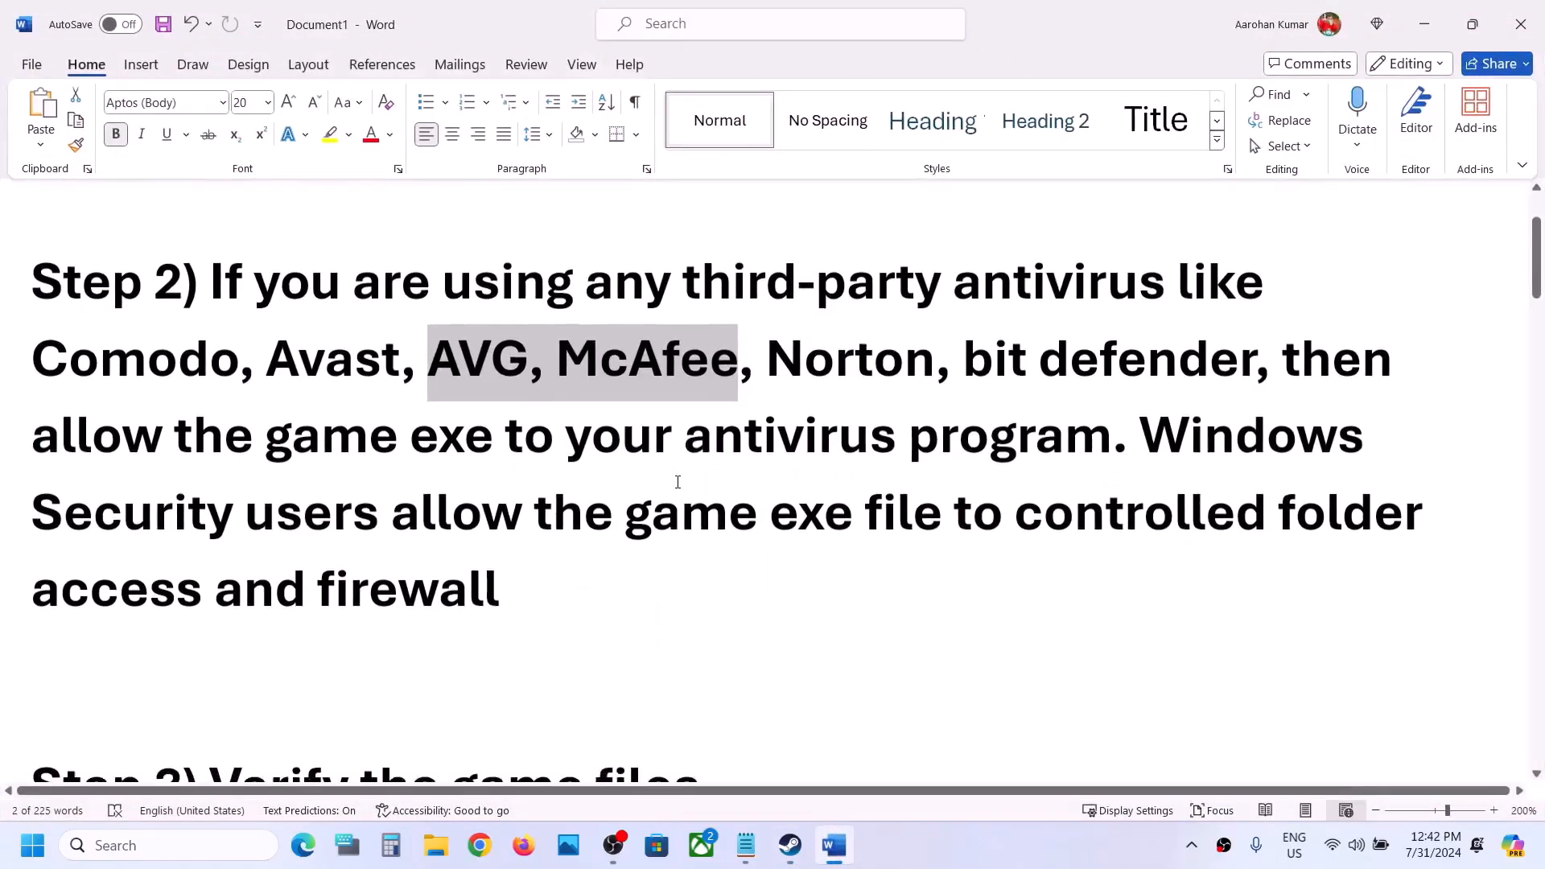
left_click_drag(331, 563, 700, 567)
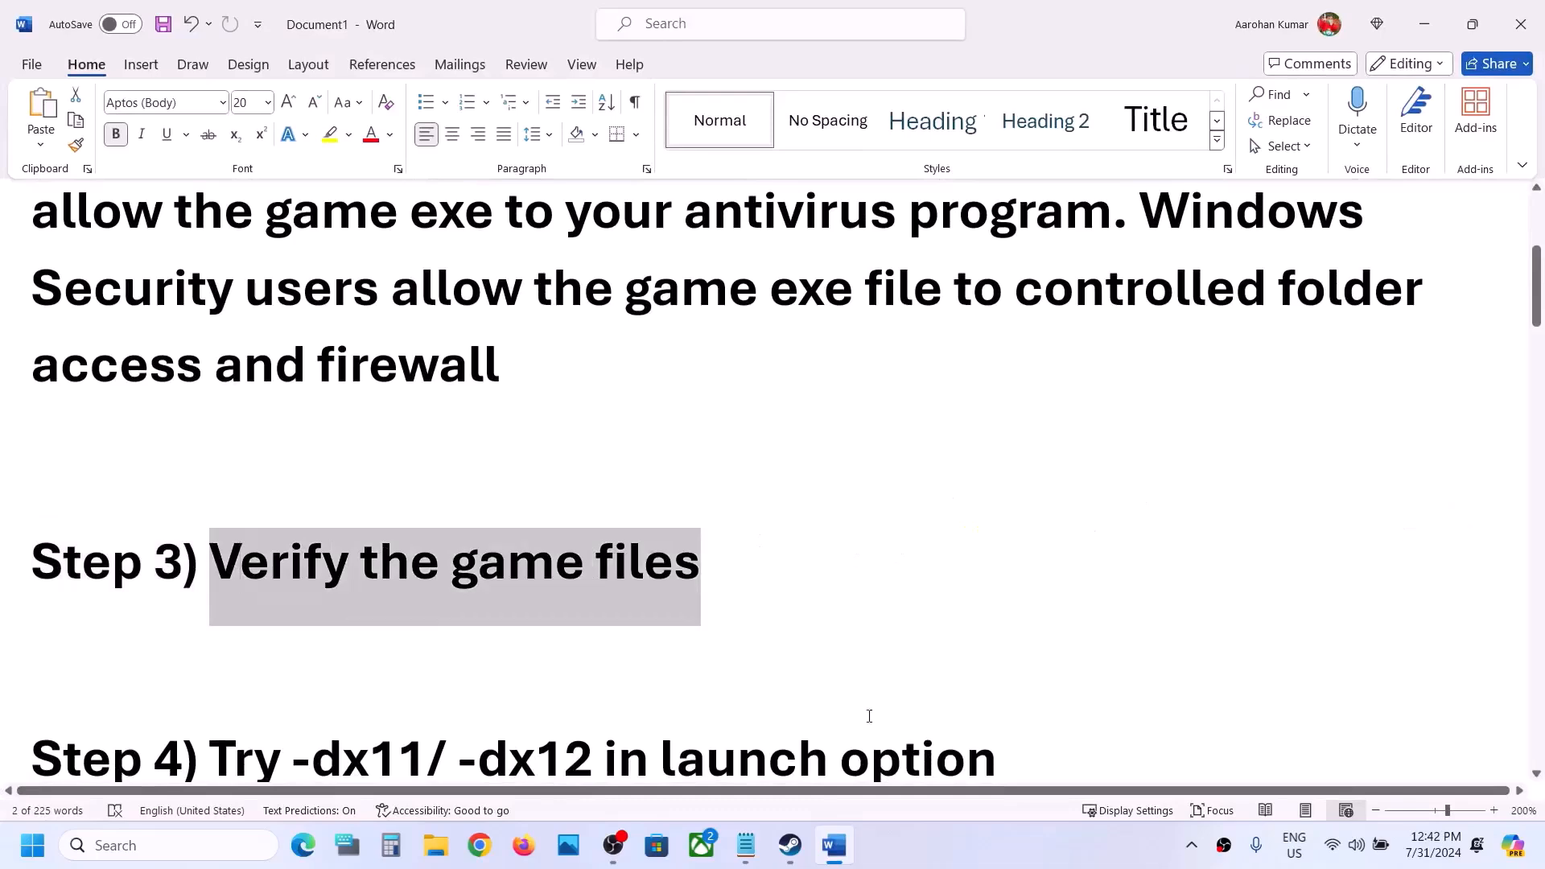
- Switch to Steam and open the Installed Files section of Stormgate's properties
left_click(791, 849)
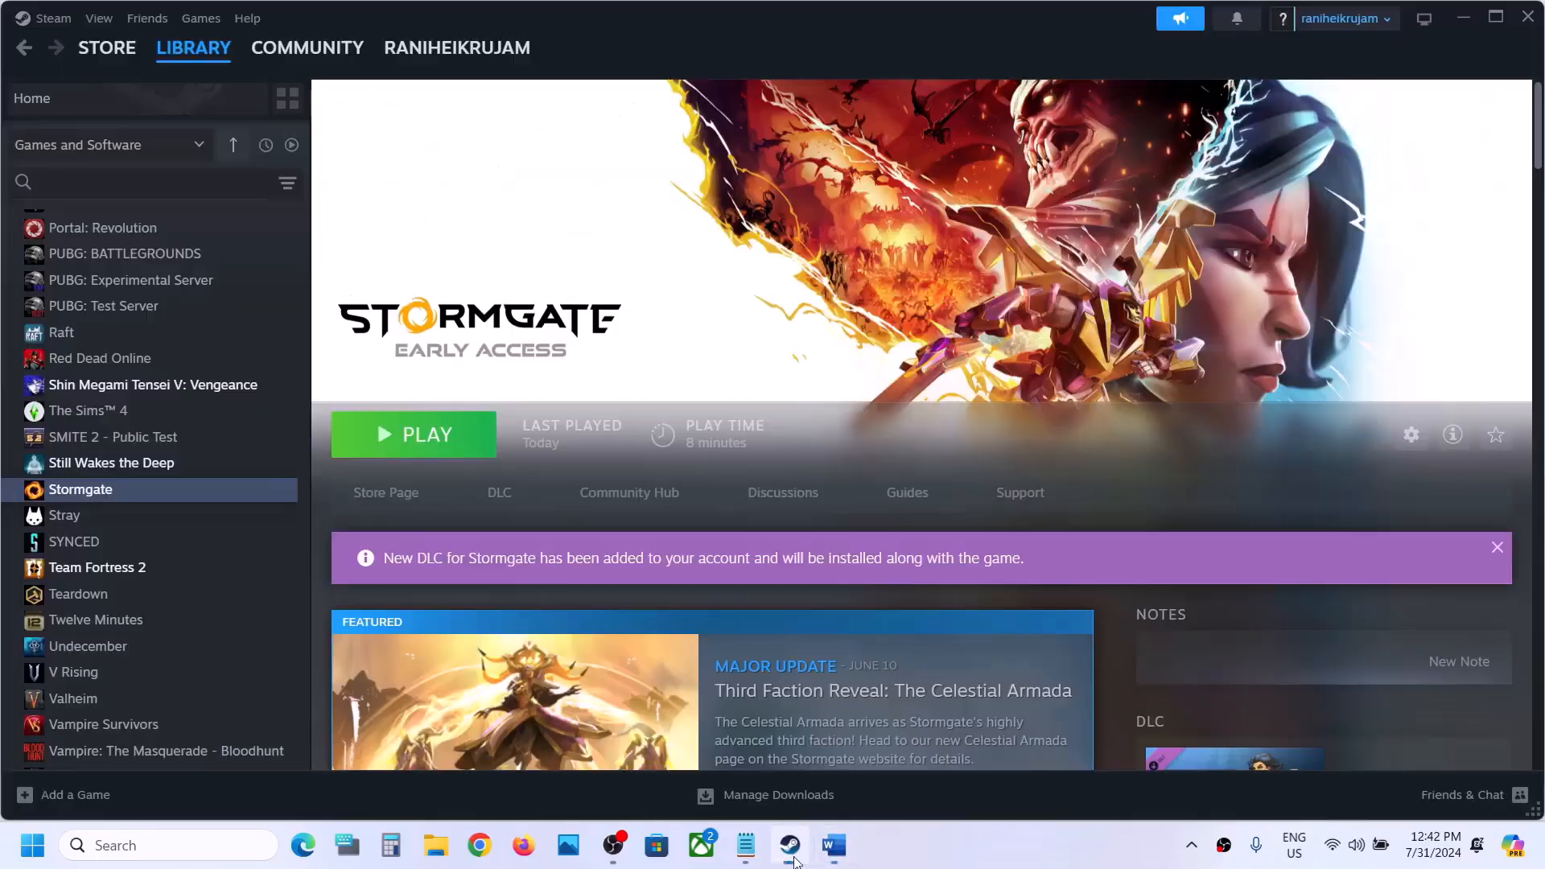
right_click(169, 492)
left_click(226, 647)
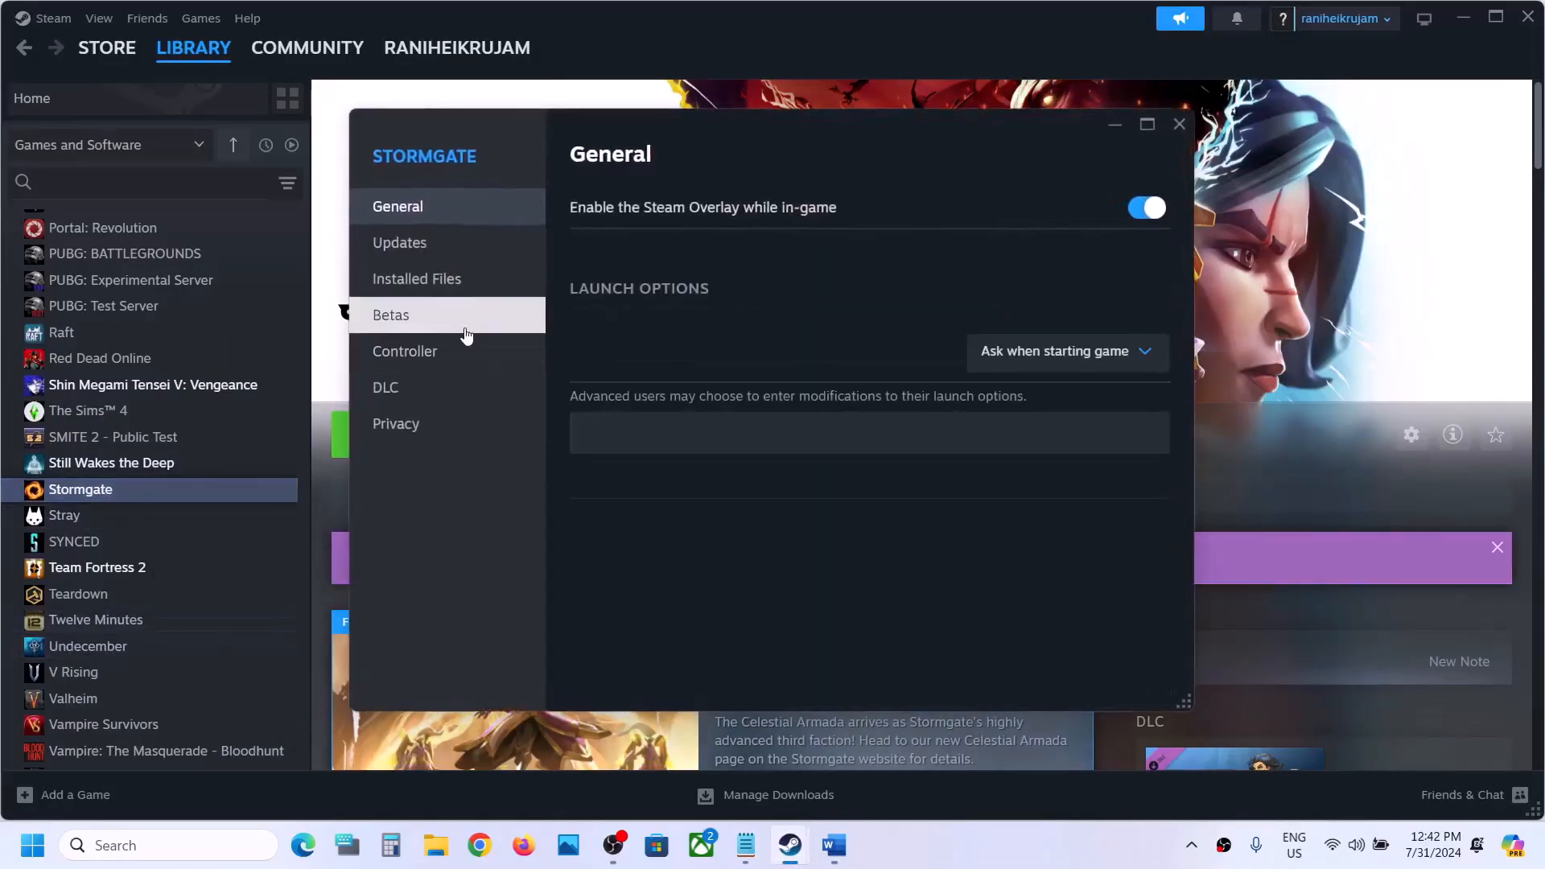
left_click(433, 293)
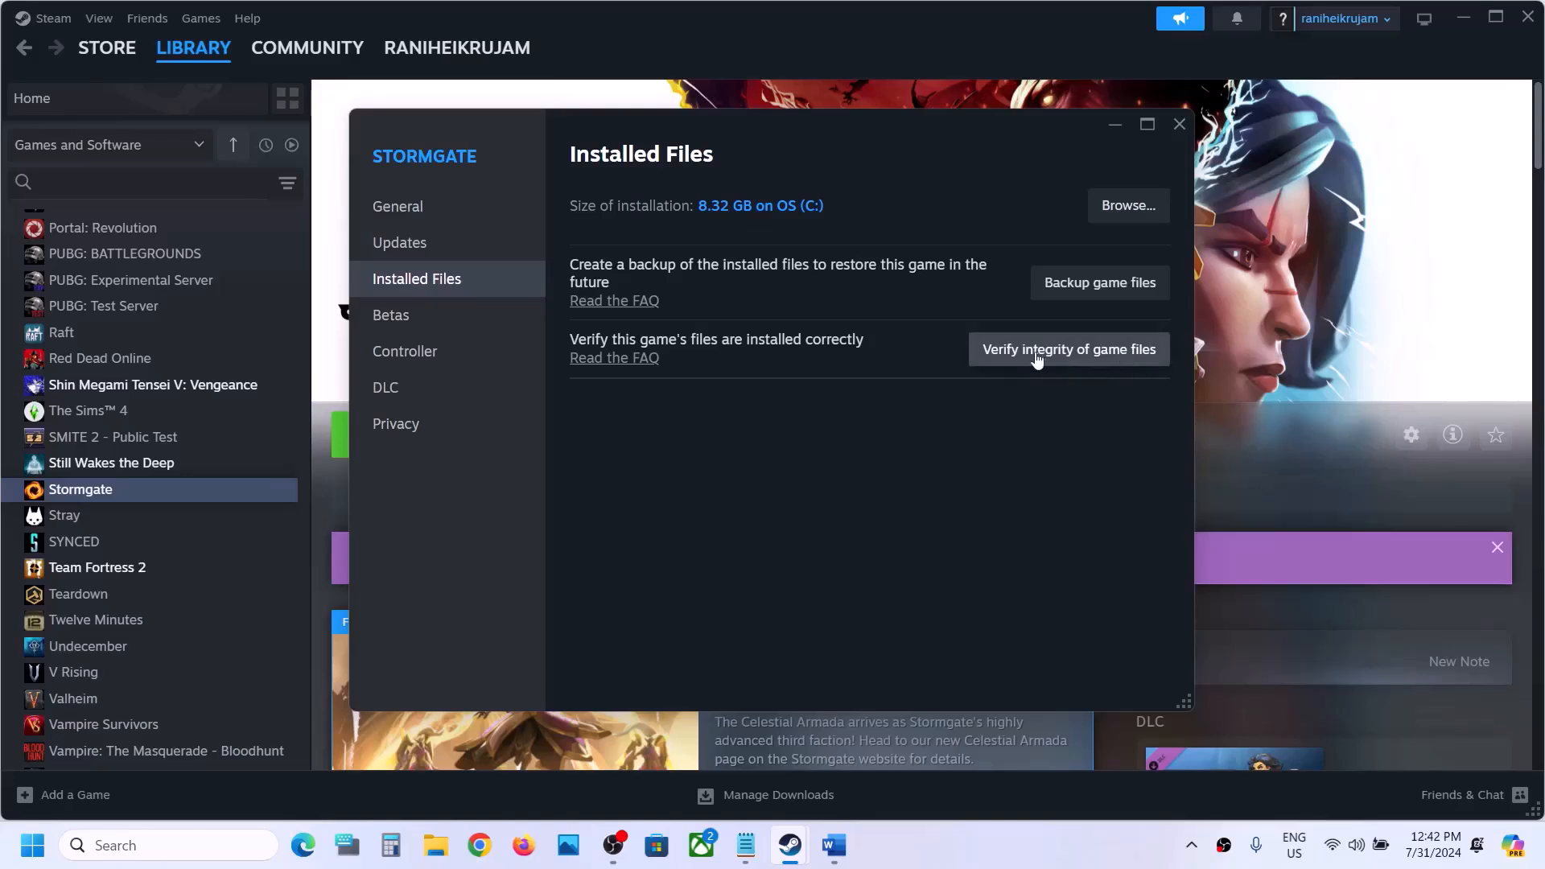
- Start verifying the integrity of Stormgate's installed game files
left_click(1081, 356)
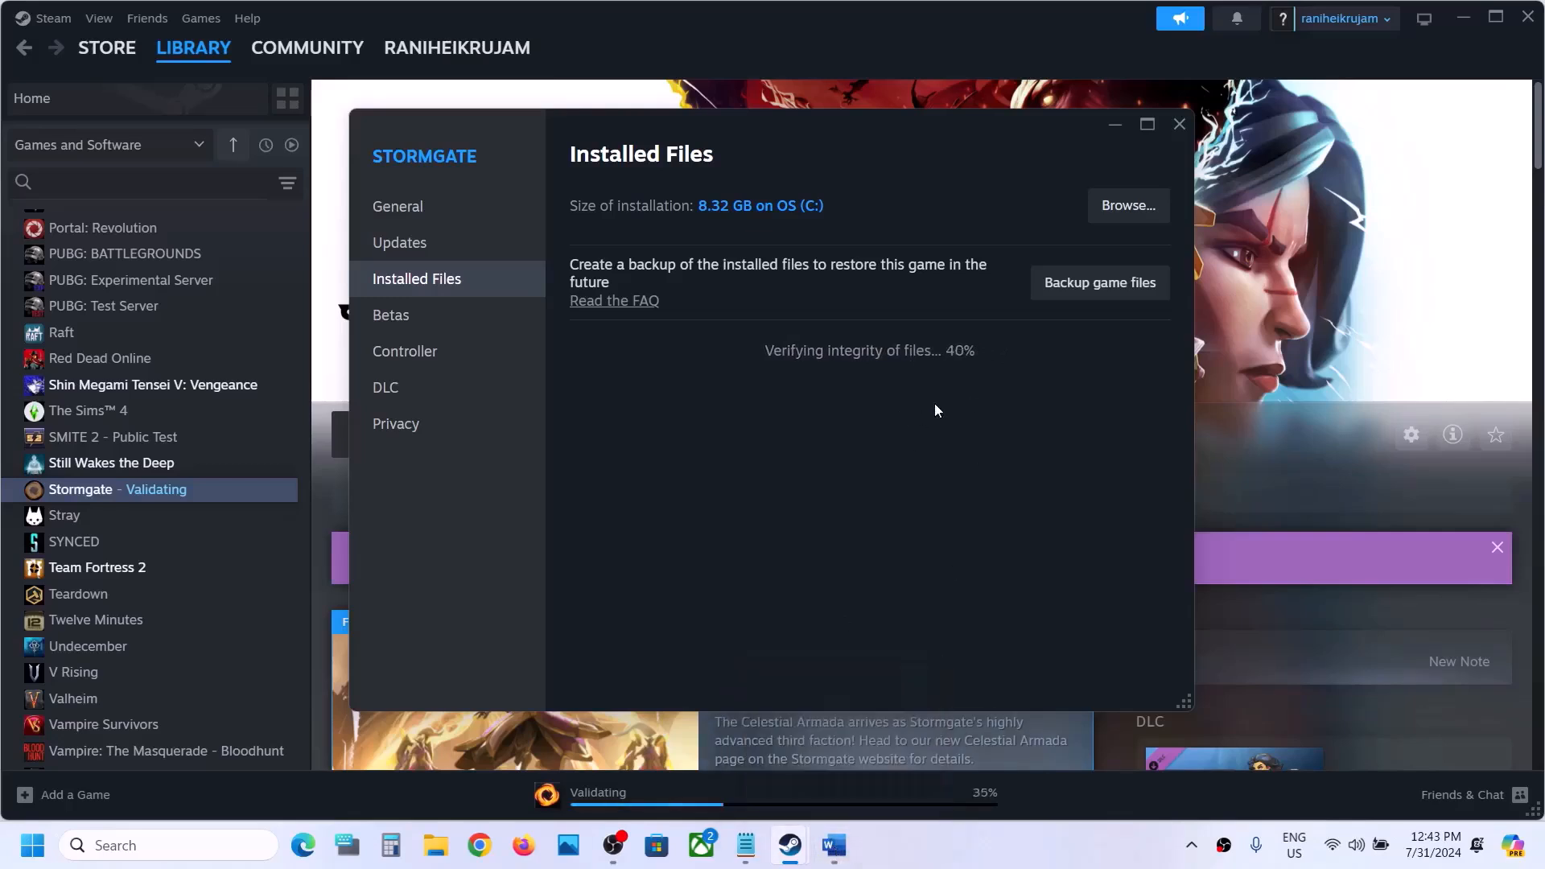
- Switch to Word to highlight the Step 4 instruction "Try -dx11/ -dx12 in launch option", and return to Steam, closing Stormgate's properties
left_click(833, 845)
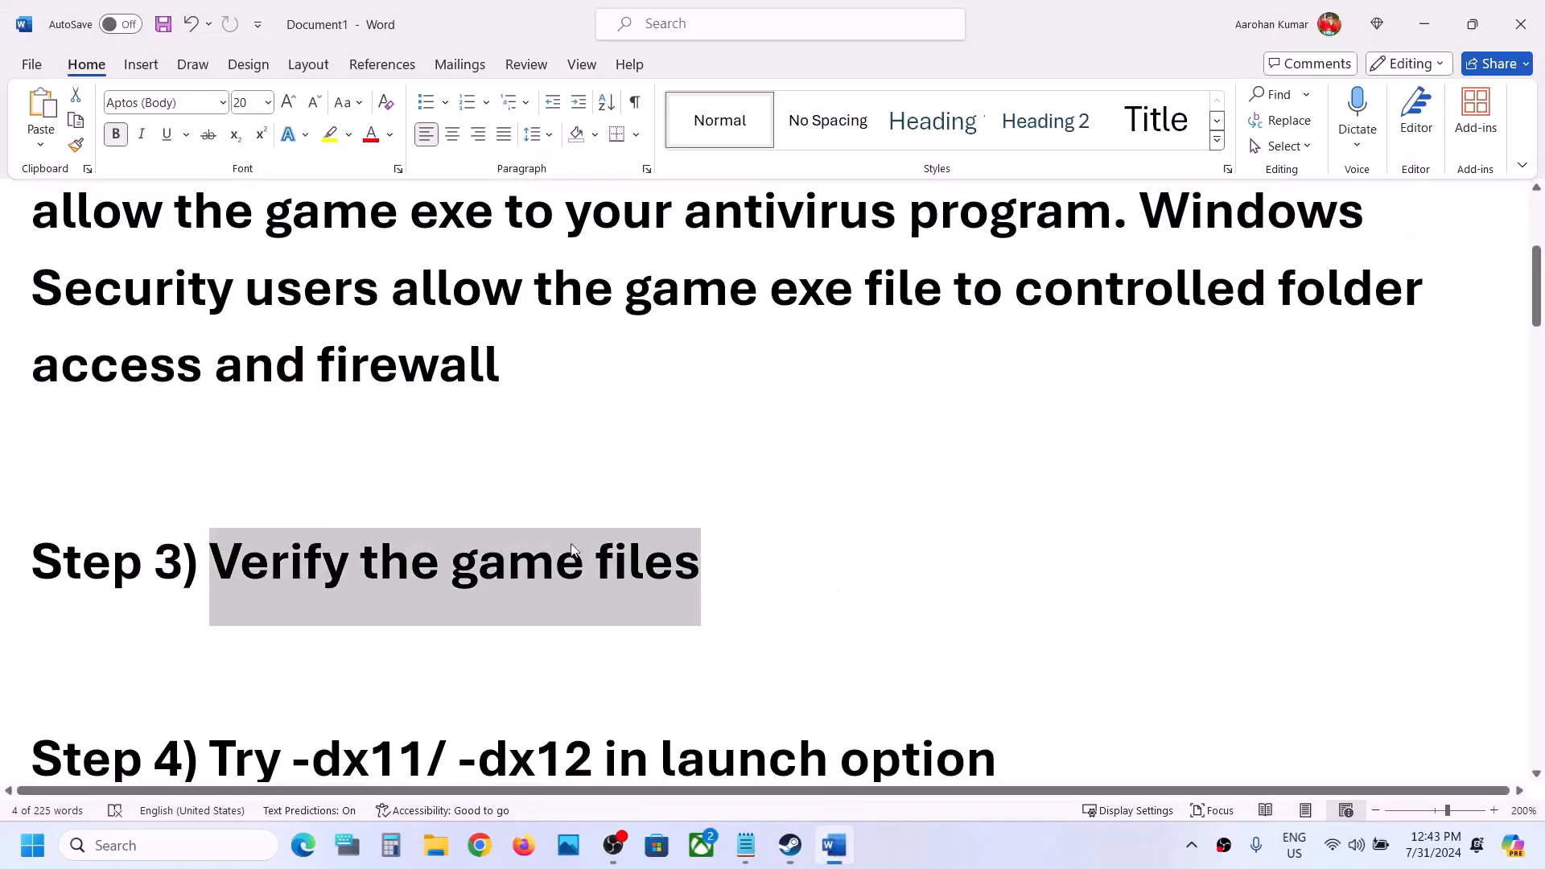
scroll(557, 559, "down", 1)
scroll(557, 559, "down", 1)
left_click_drag(244, 593, 998, 595)
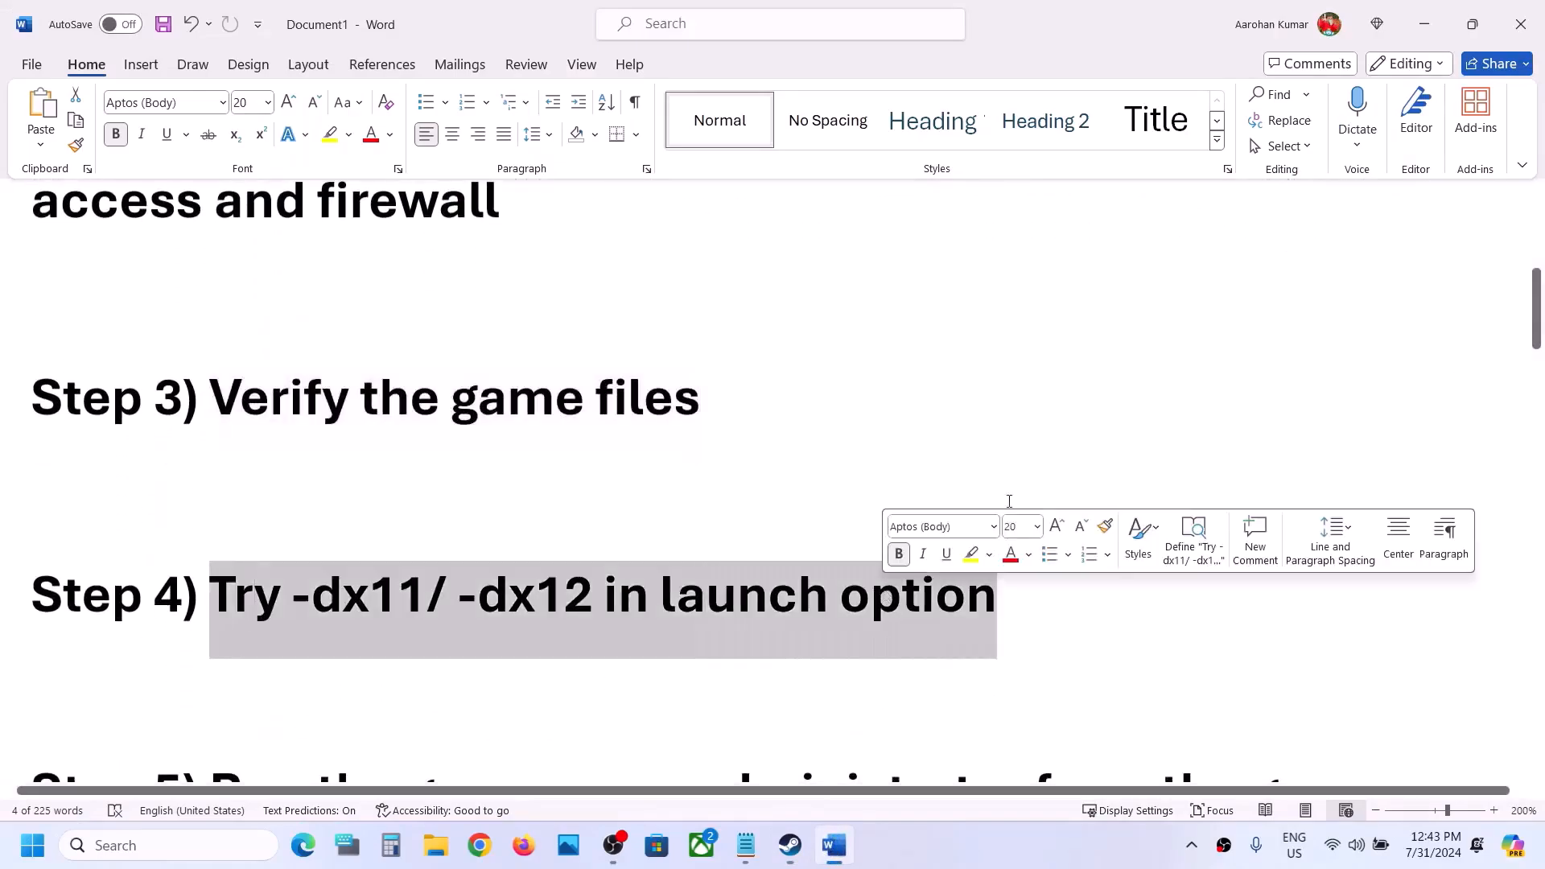
left_click(1425, 24)
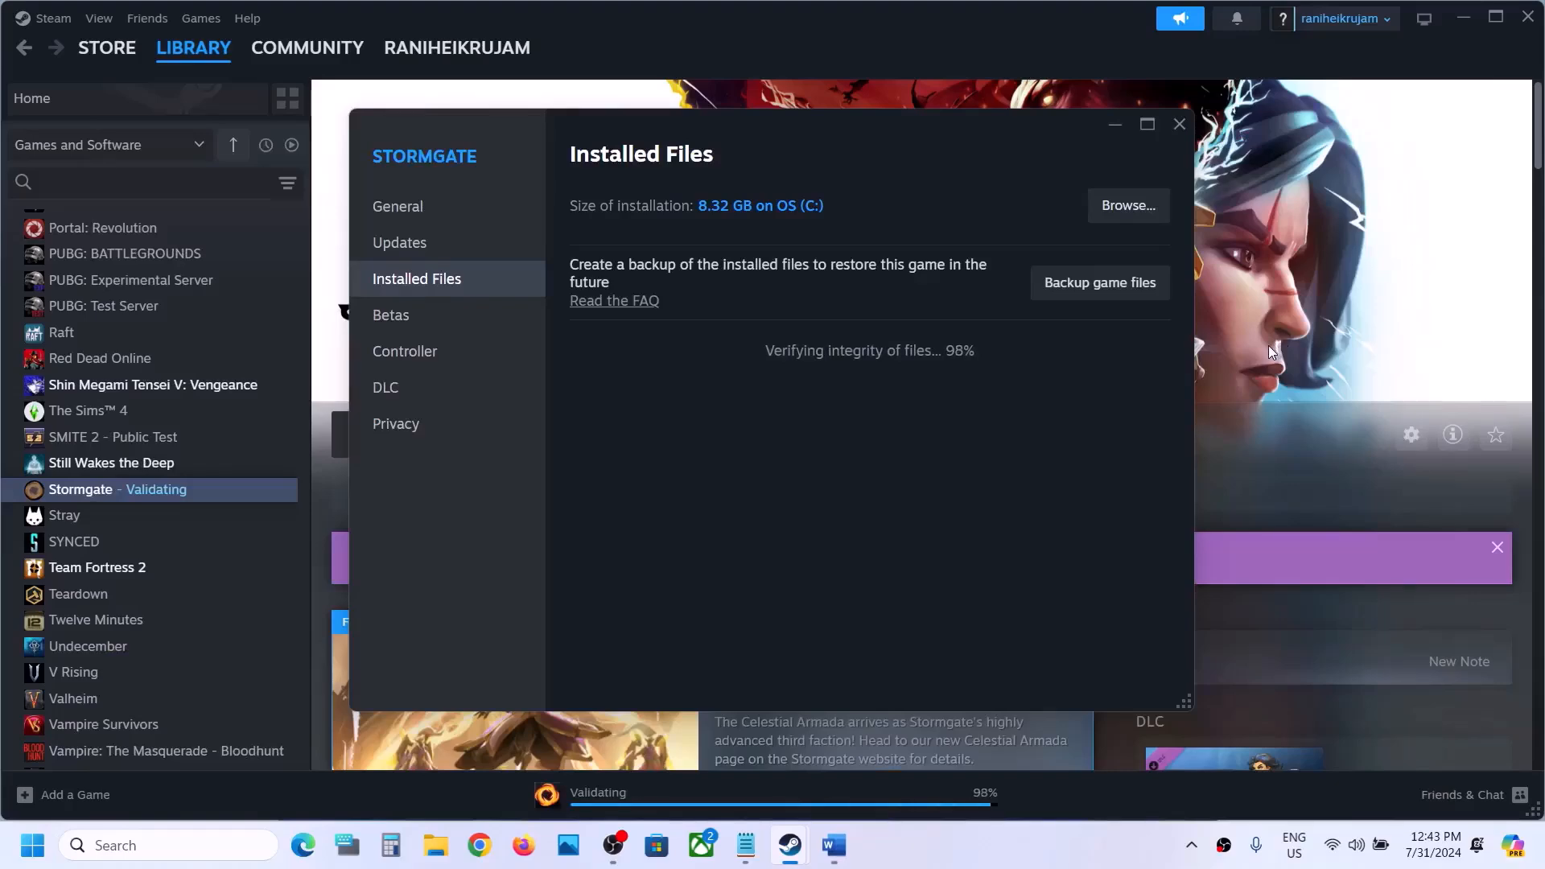
left_click(1180, 123)
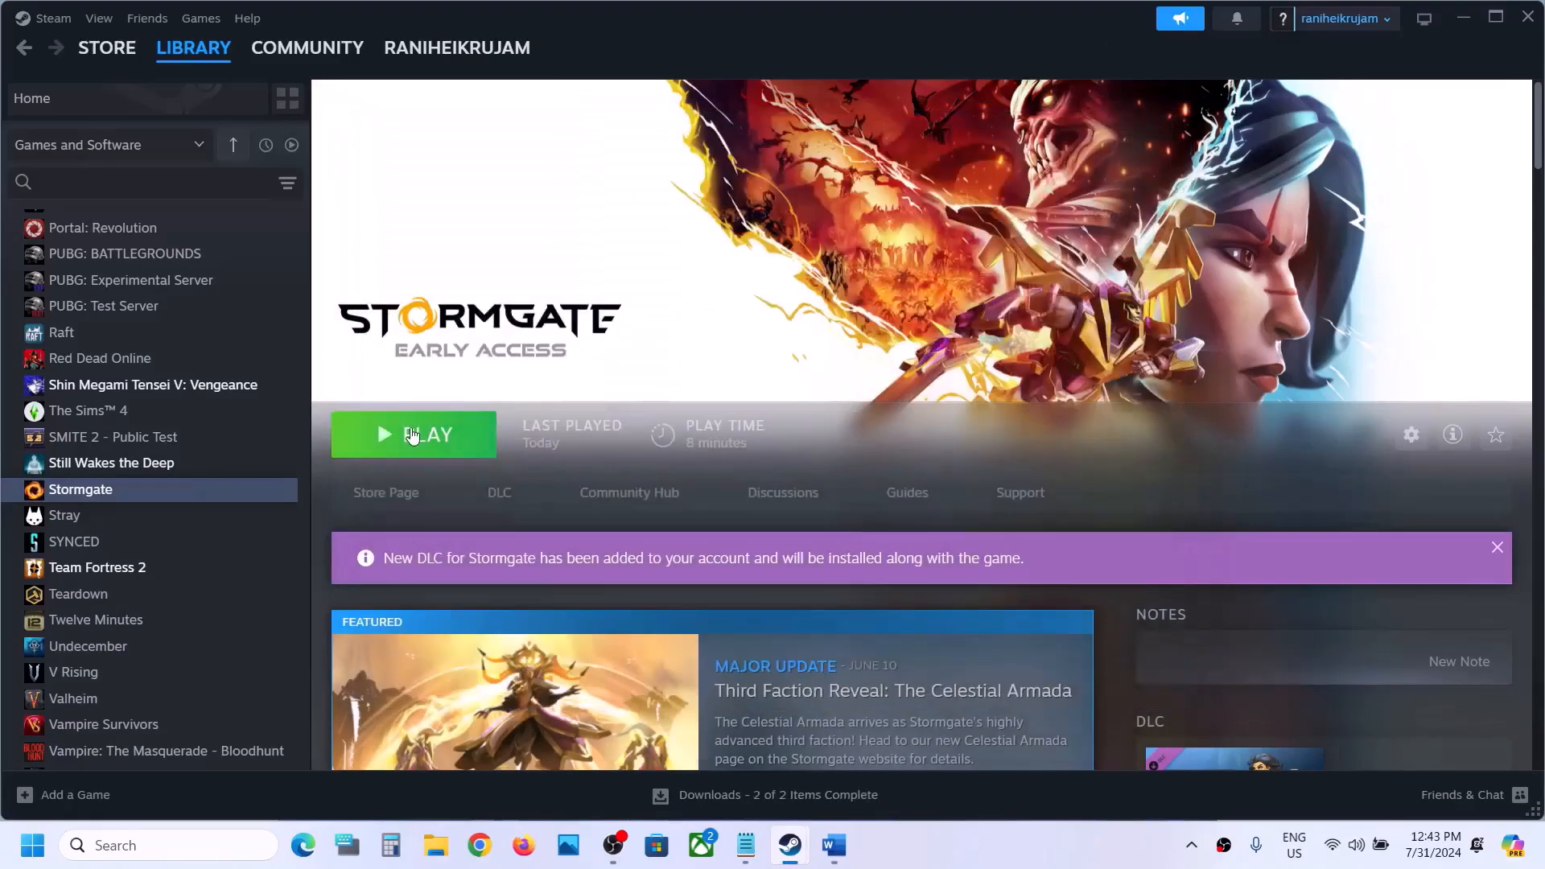
- Try the DX12 Preview and Recommended choices in Stormgate's launch prompt, and cancel the launch
left_click(412, 435)
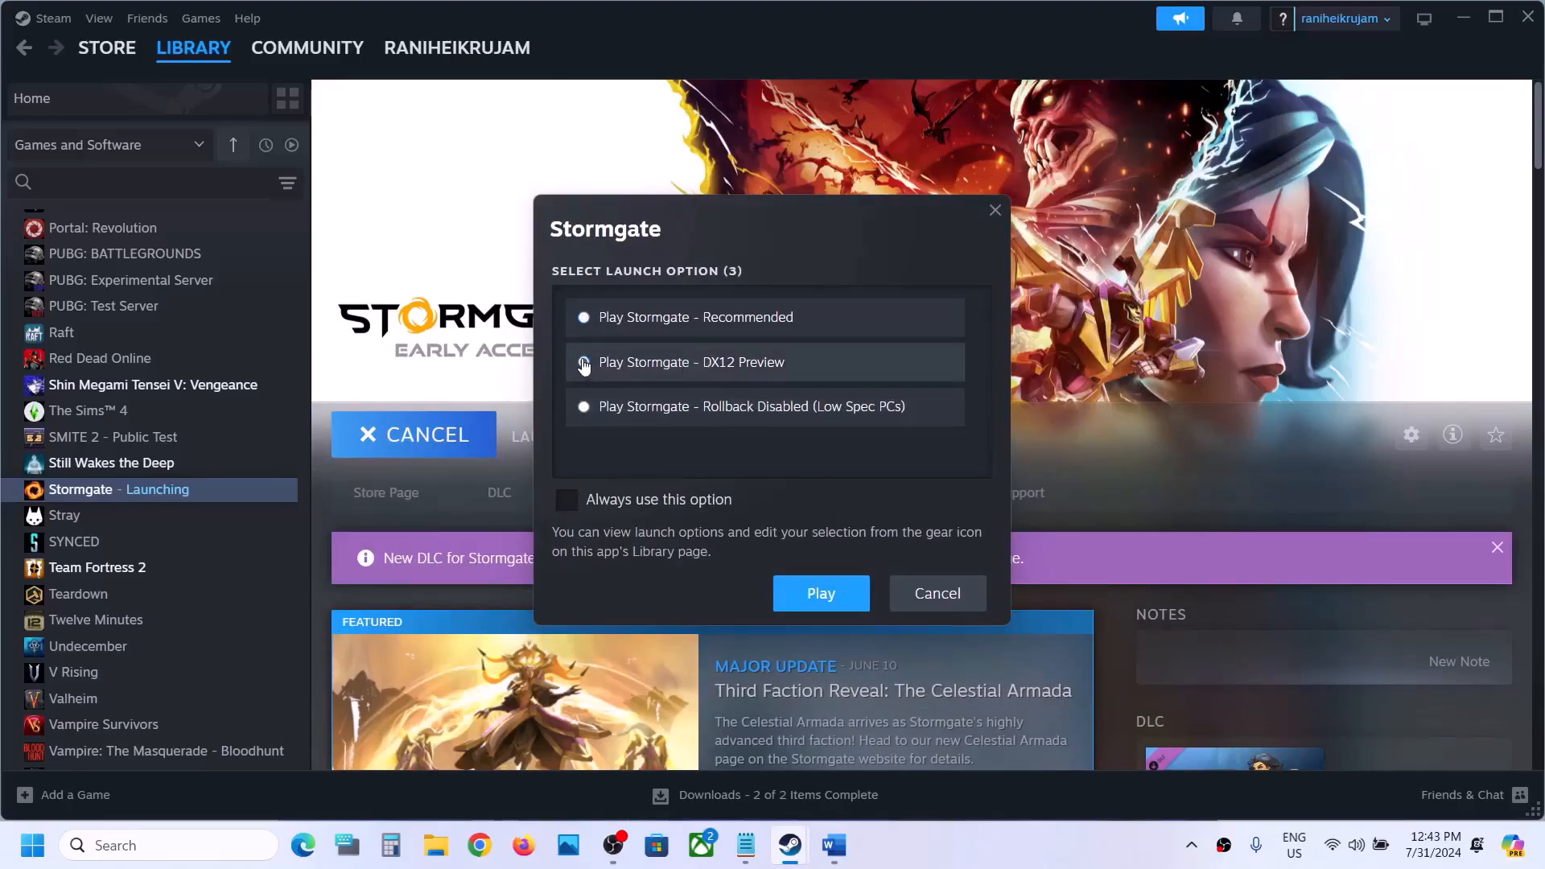
left_click(584, 364)
left_click(595, 319)
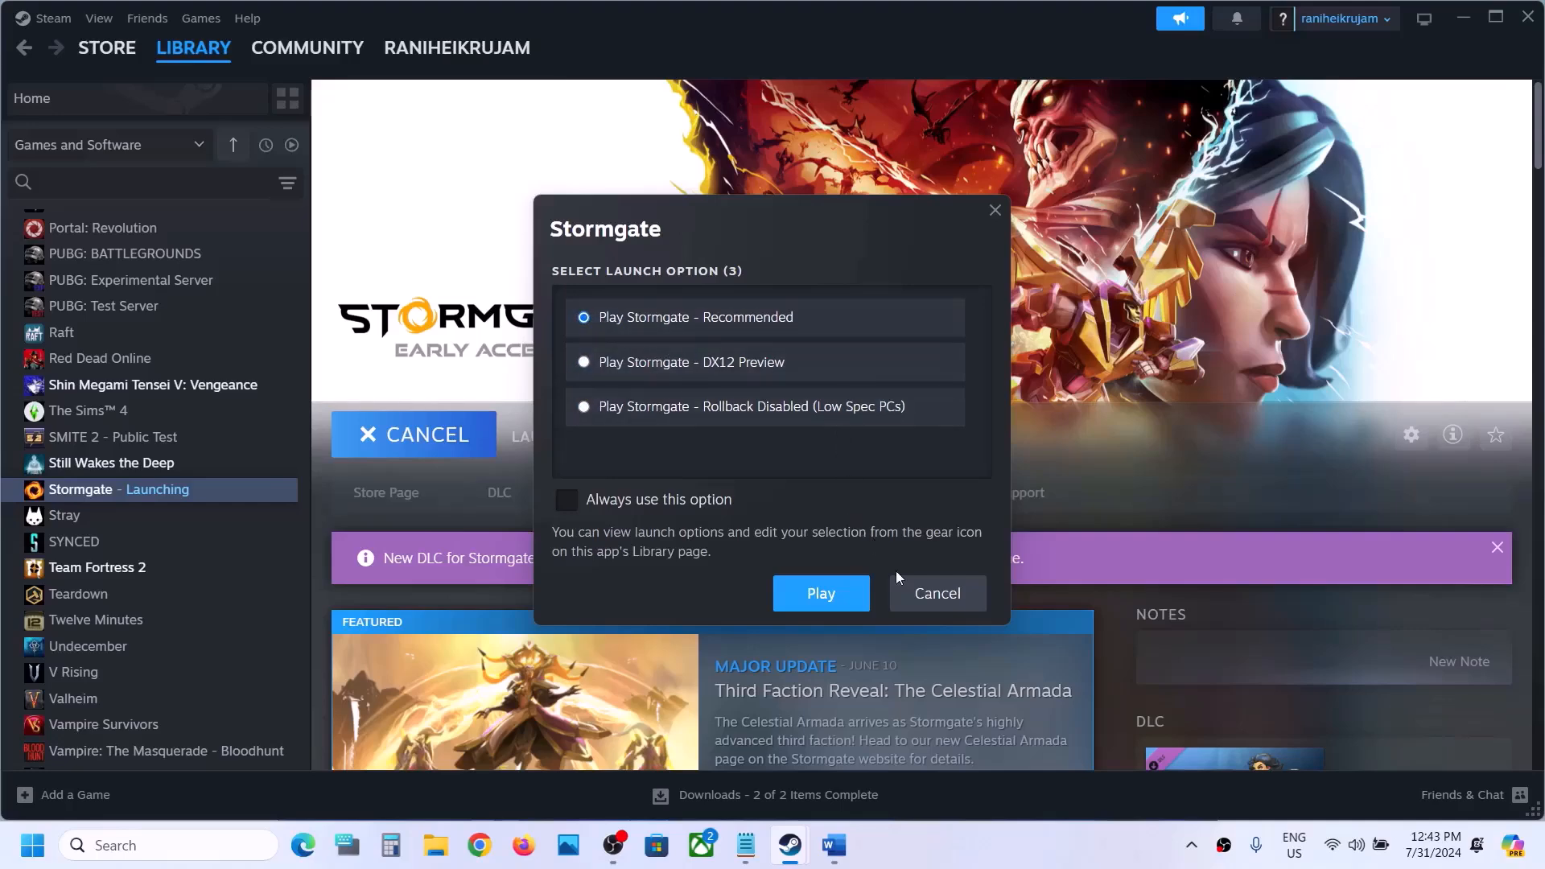
left_click(911, 591)
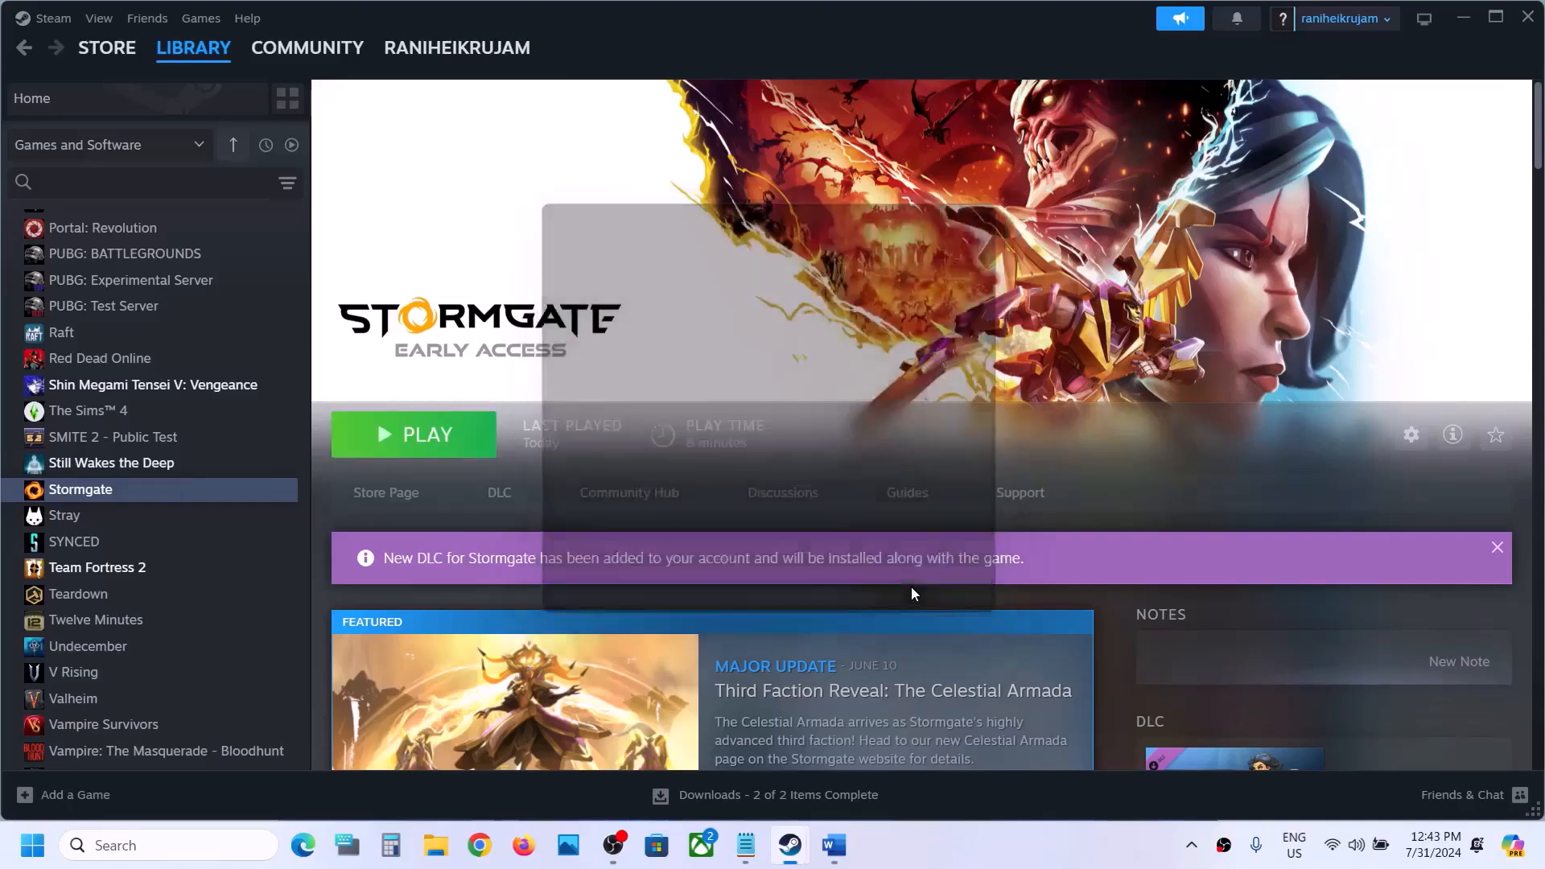
- Set Stormgate's launch options to -dx11 and close its properties window
right_click(140, 495)
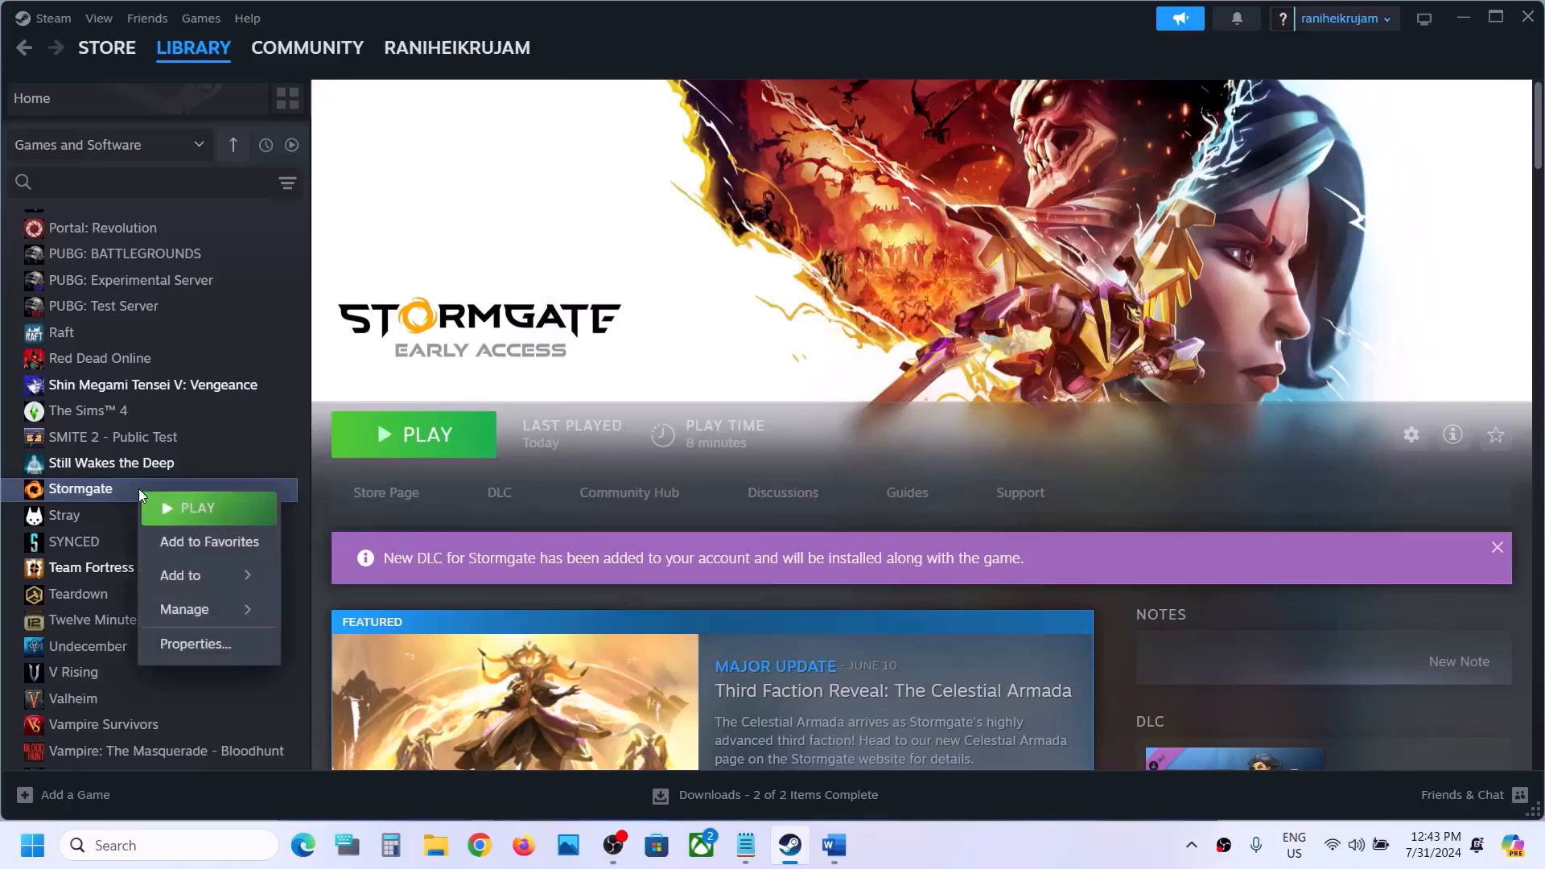
left_click(200, 643)
left_click(626, 437)
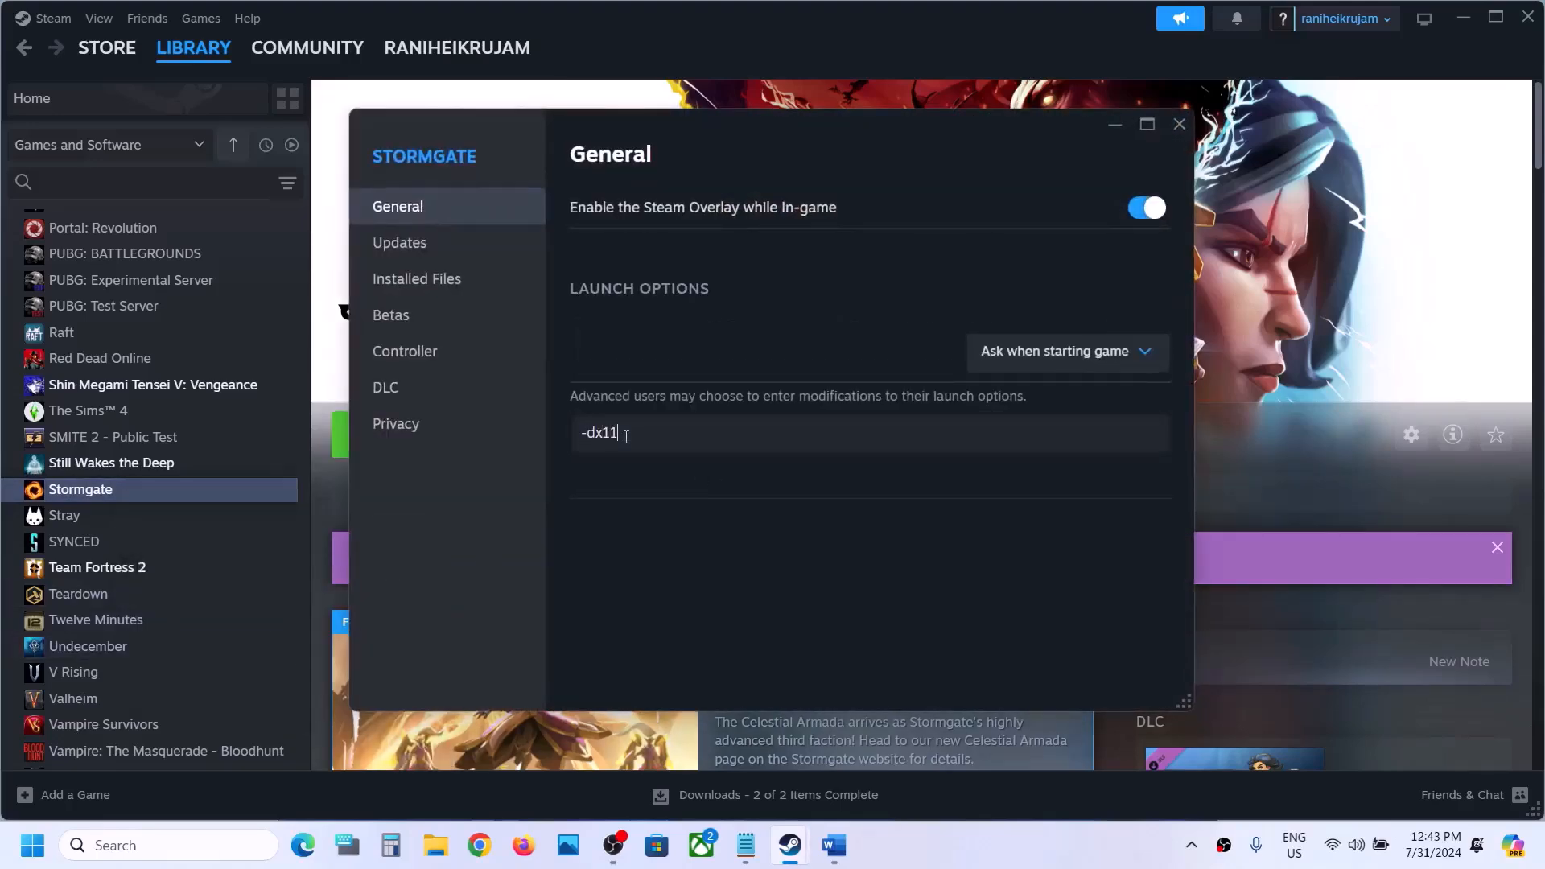
left_click(778, 665)
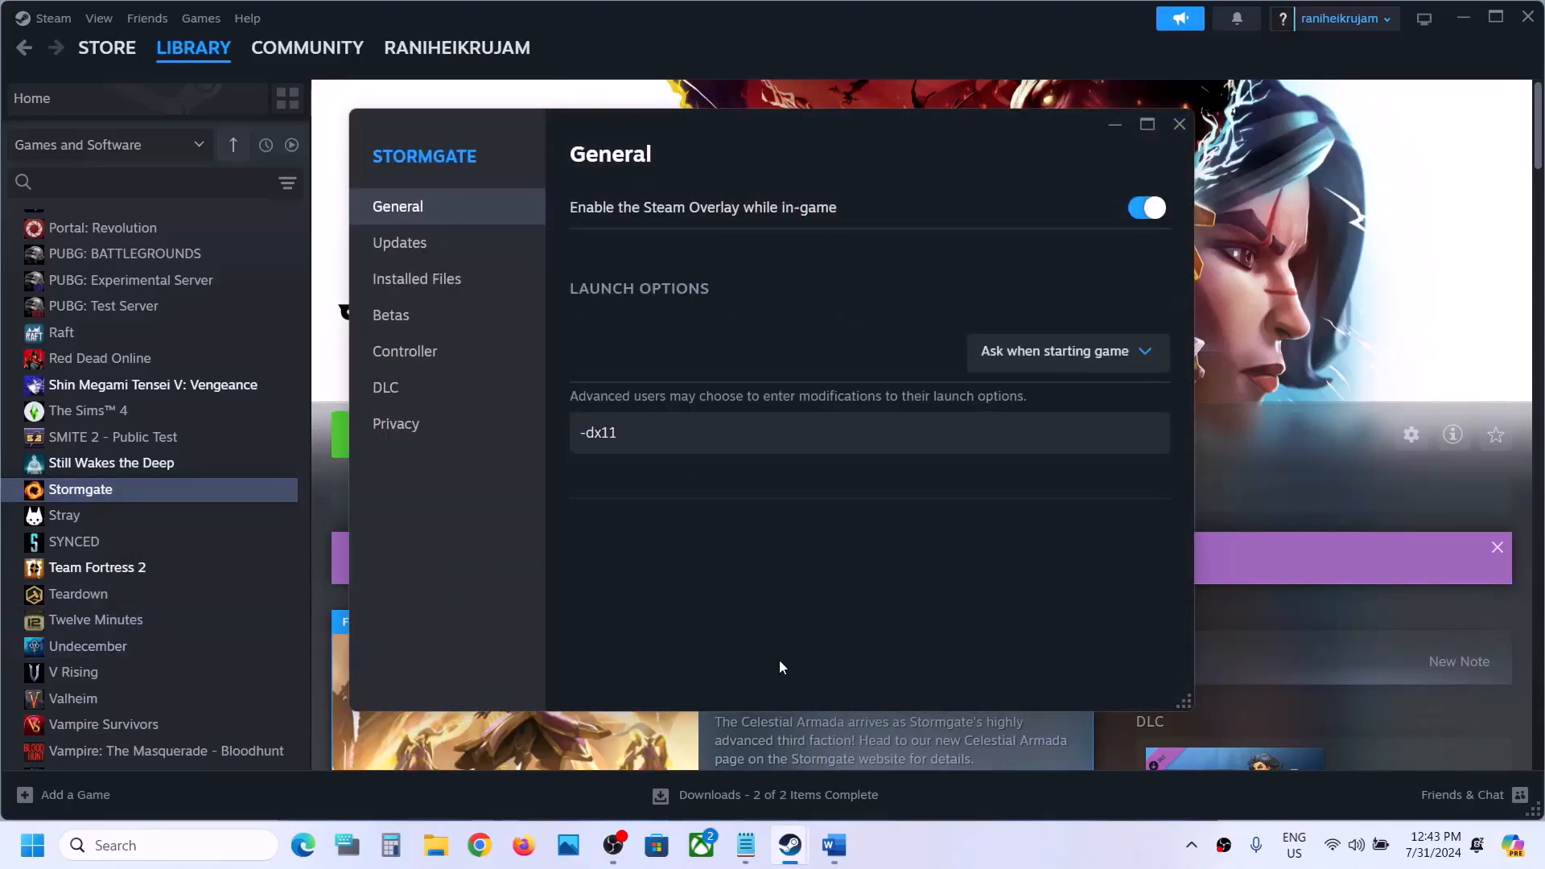
left_click(1175, 132)
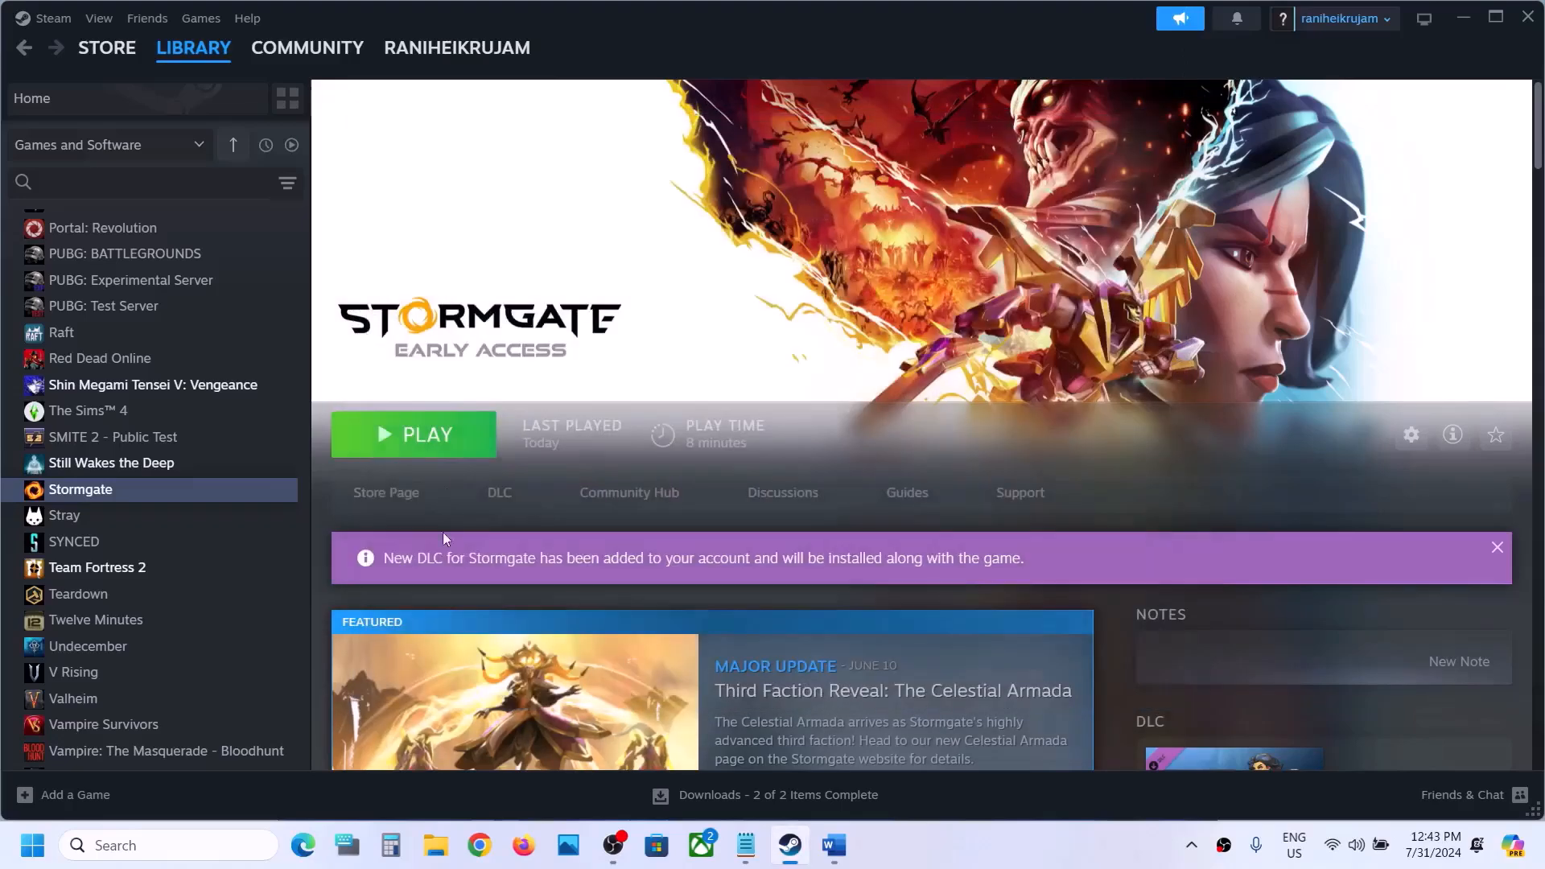
- Reopen Stormgate's properties and replace its launch options with -dx12
right_click(166, 496)
left_click(229, 669)
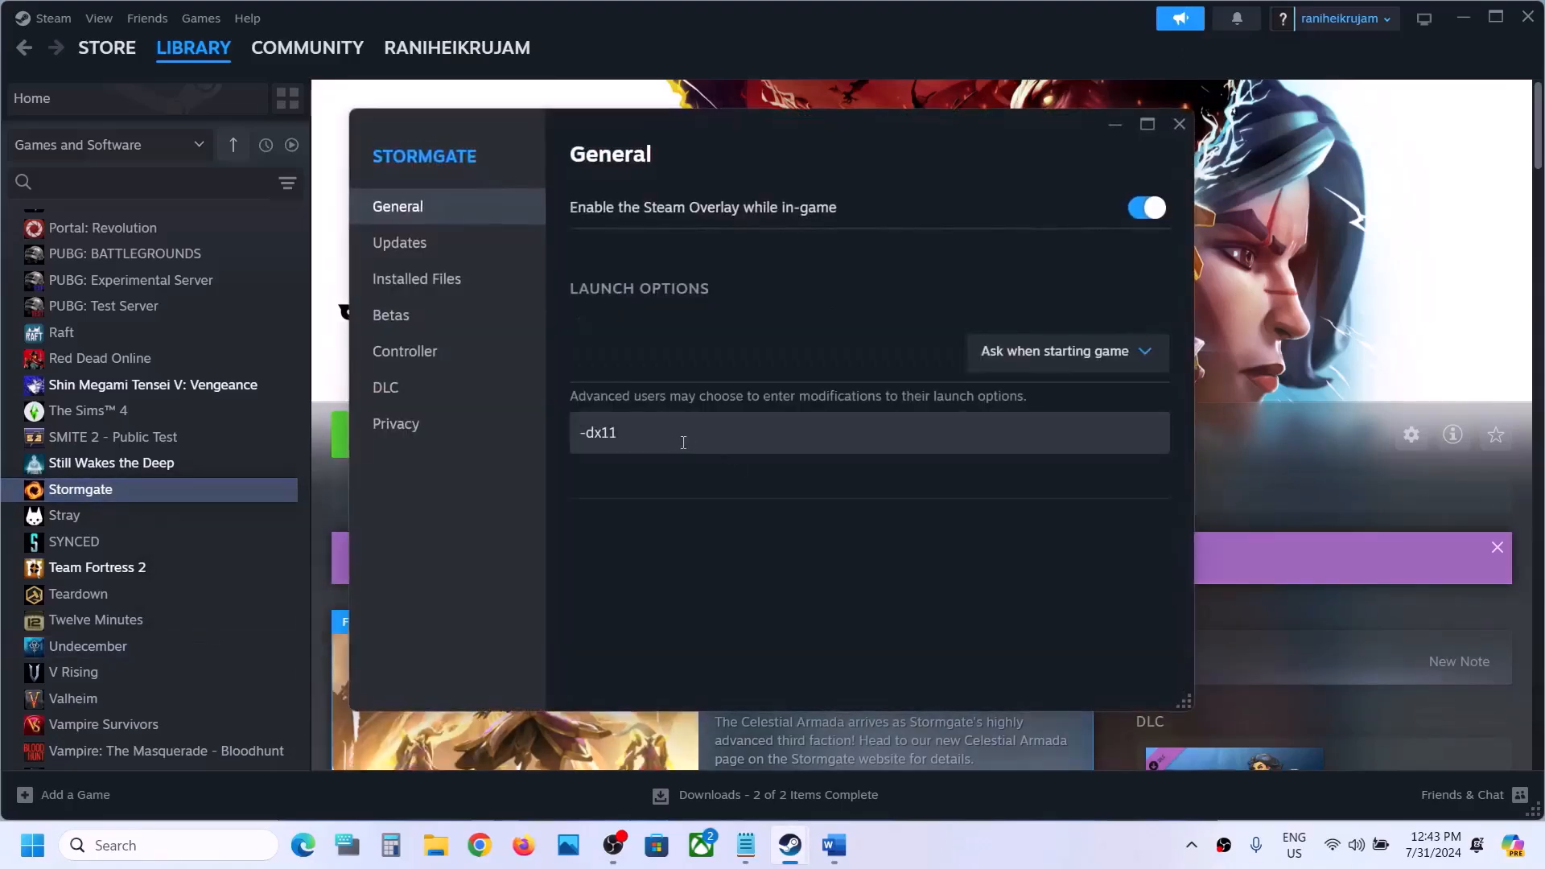
left_click_drag(683, 441, 565, 465)
type("-")
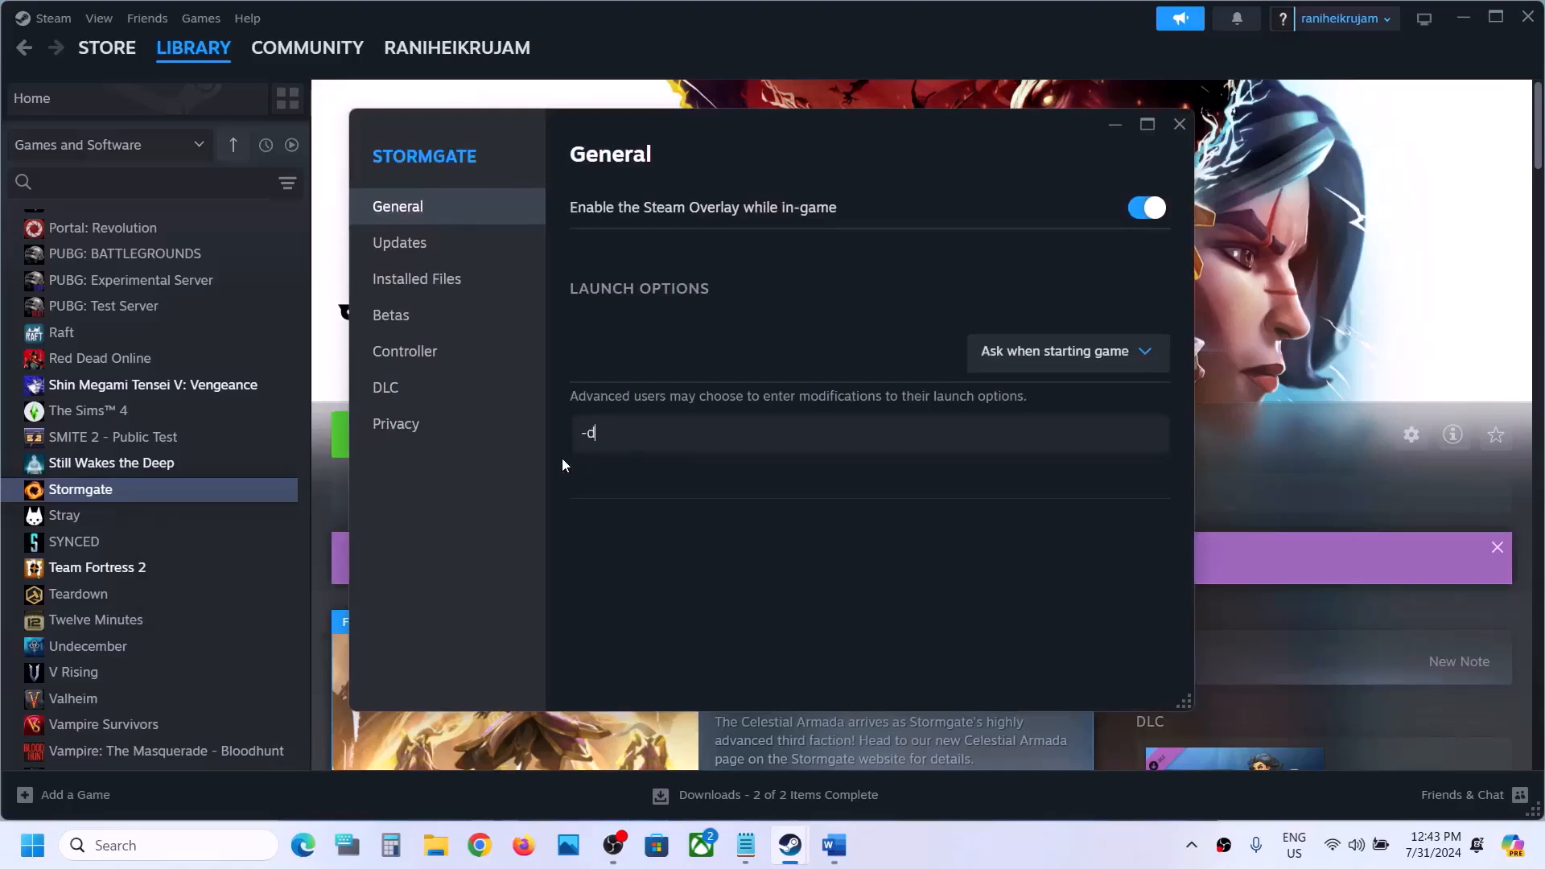
type("dx12")
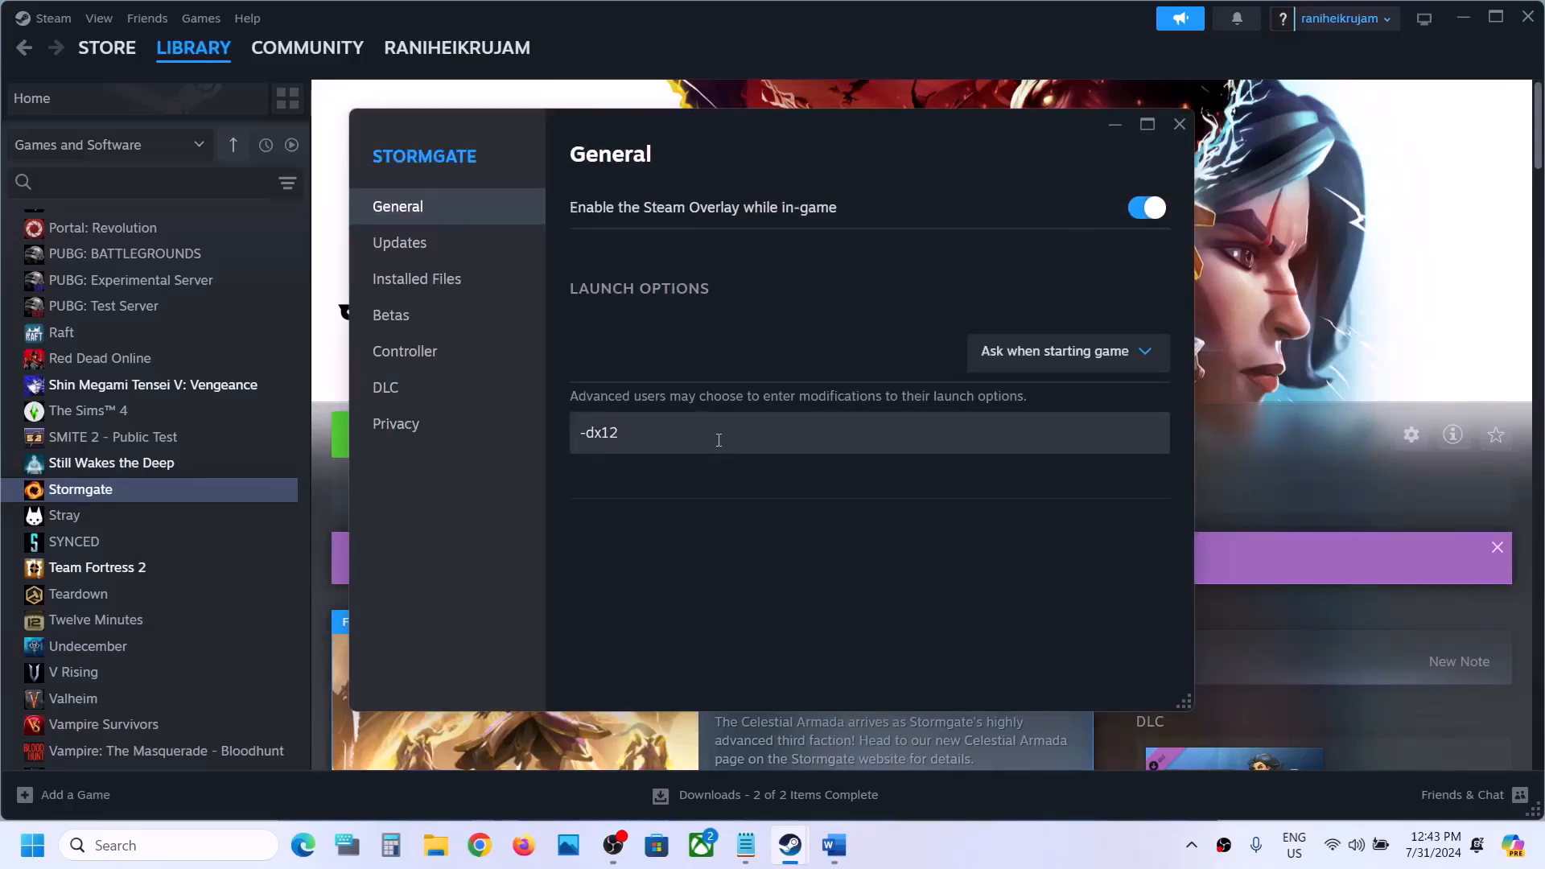
- Clear Stormgate's launch options and close its properties window
left_click_drag(718, 440, 508, 436)
key("BackSpace")
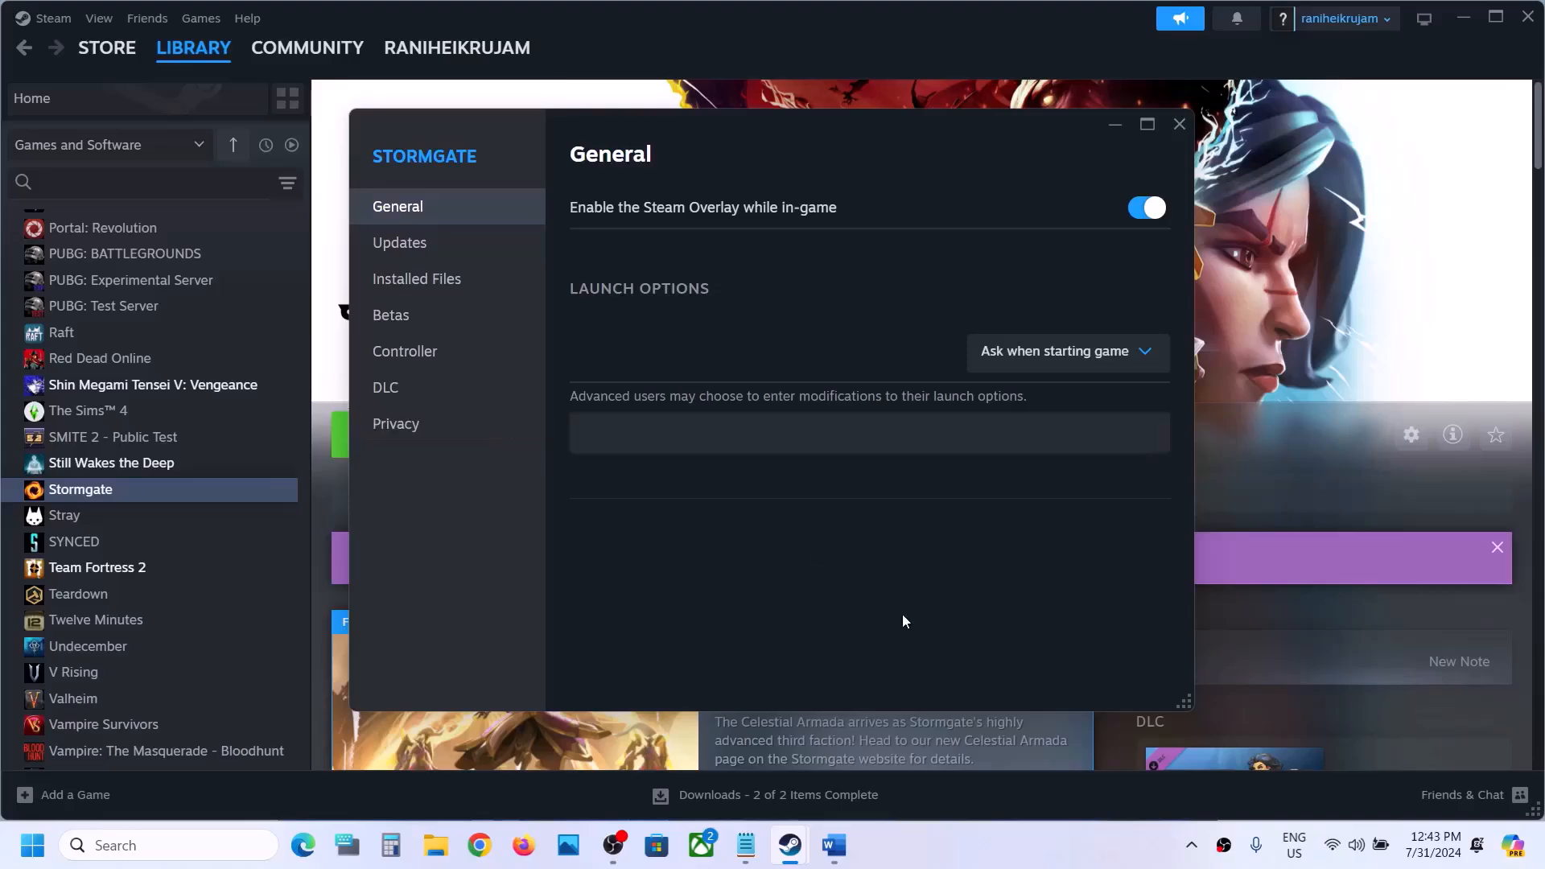
left_click(1180, 124)
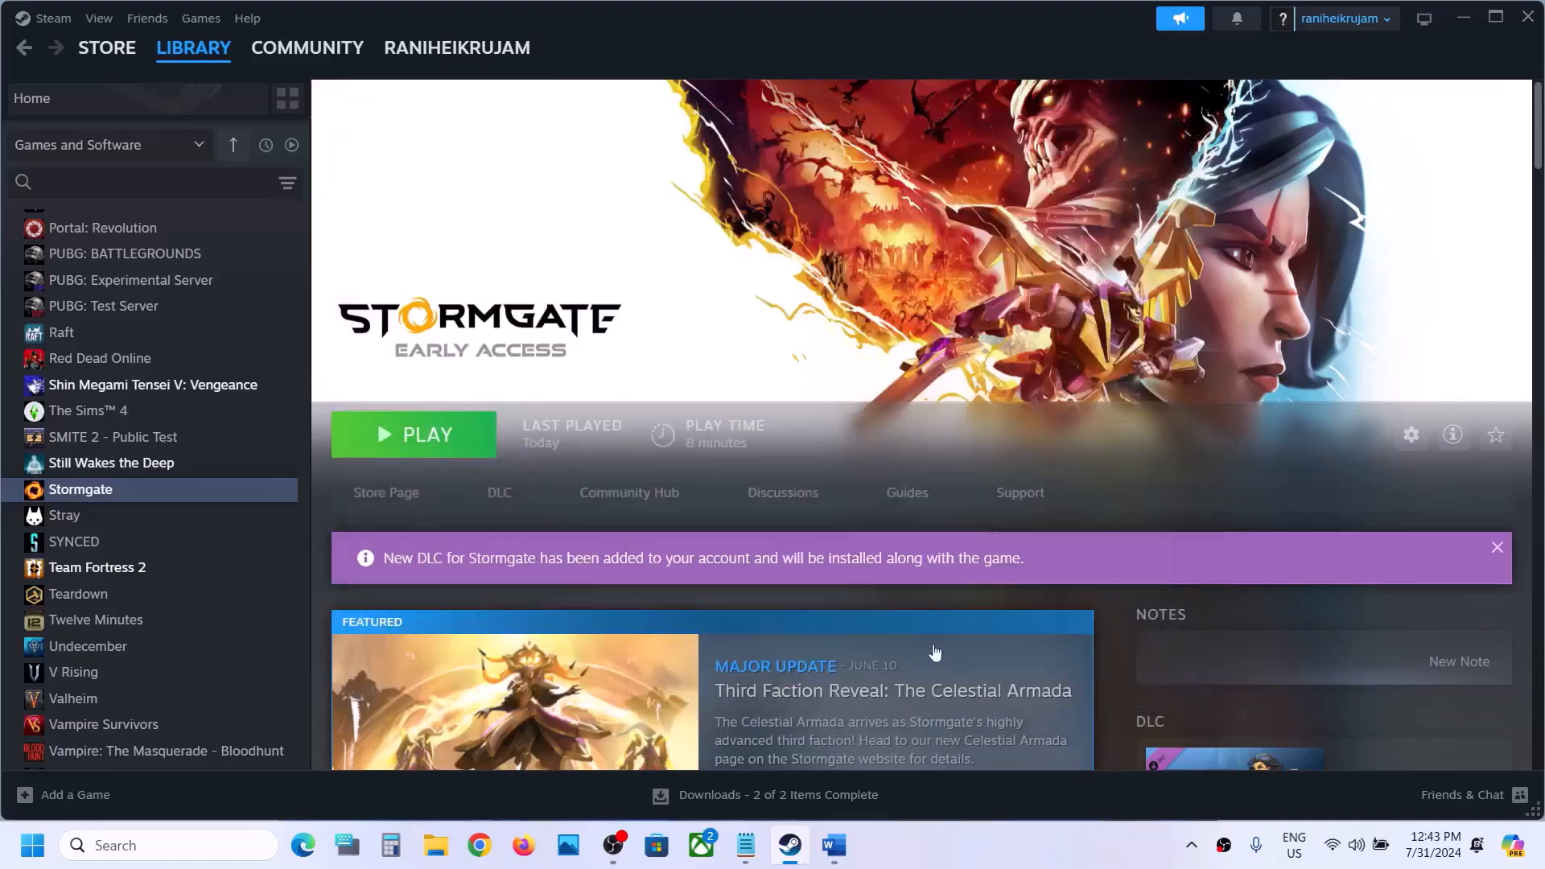
- Switch to the Word document and highlight the Step 5 text "Run the game as an administrator from the game installation folder"
left_click(837, 847)
scroll(576, 497, "down", 5)
scroll(576, 496, "up", 2)
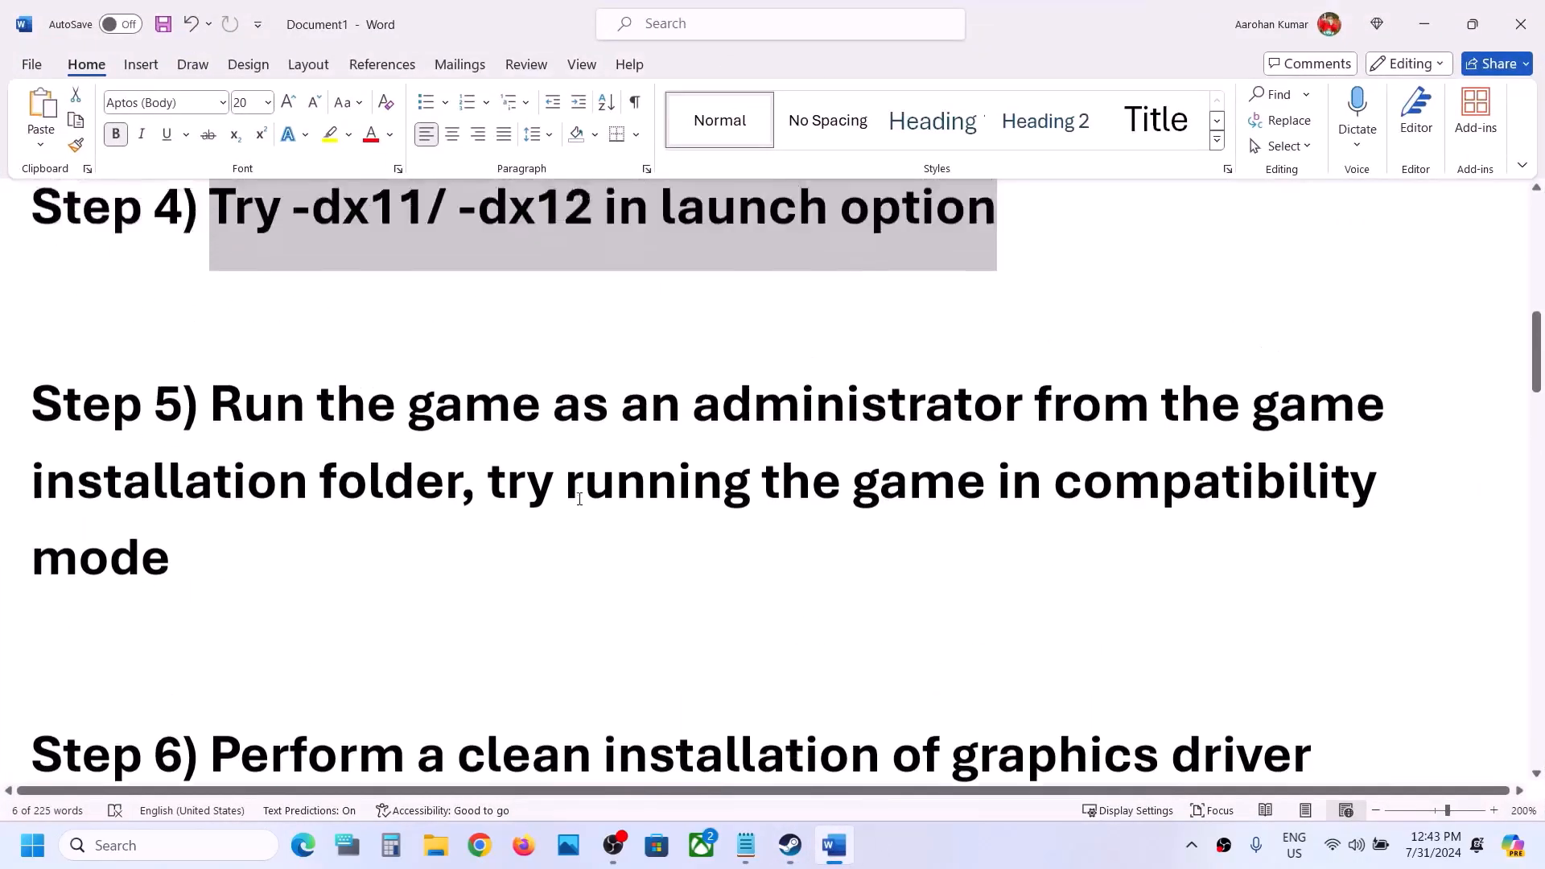
left_click_drag(212, 483, 438, 563)
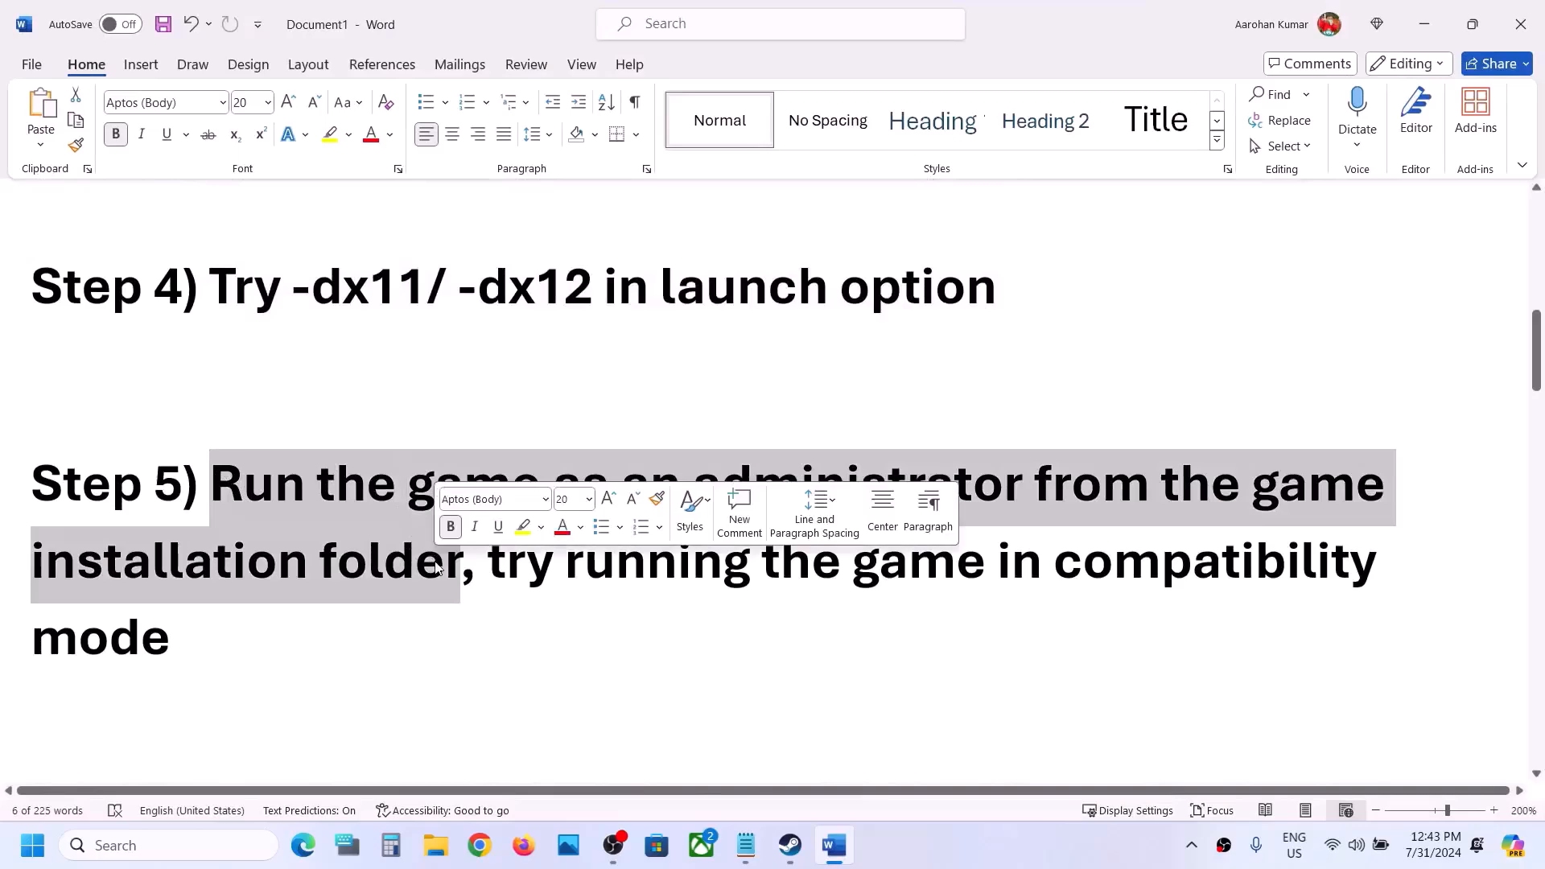
- Switch back to Steam and open Stormgate's local installation folder in File Explorer
left_click(788, 845)
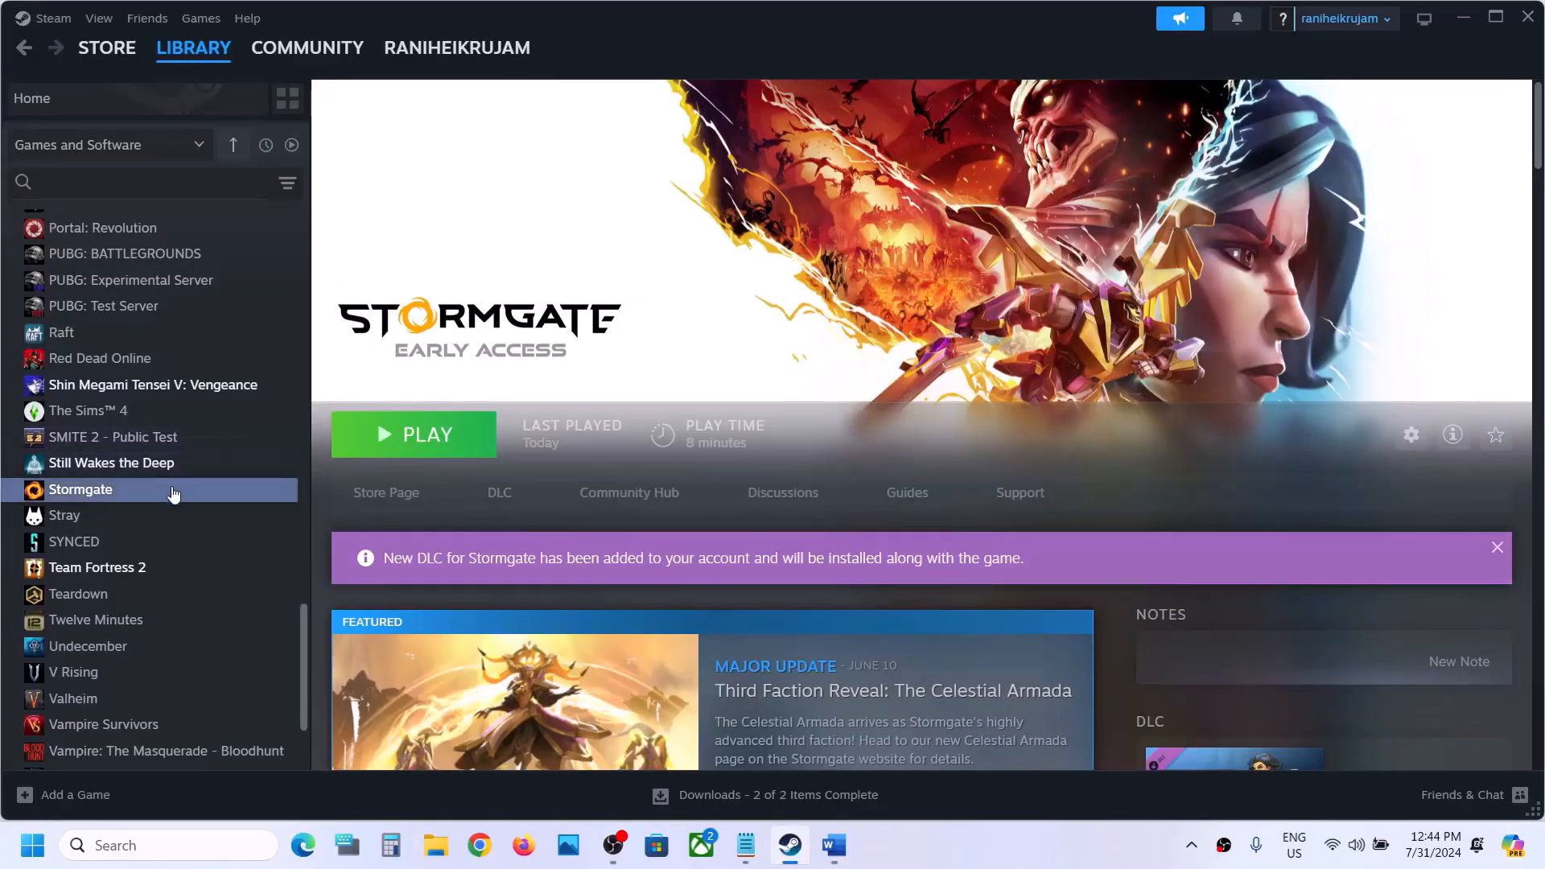
right_click(176, 489)
mouse_move(216, 608)
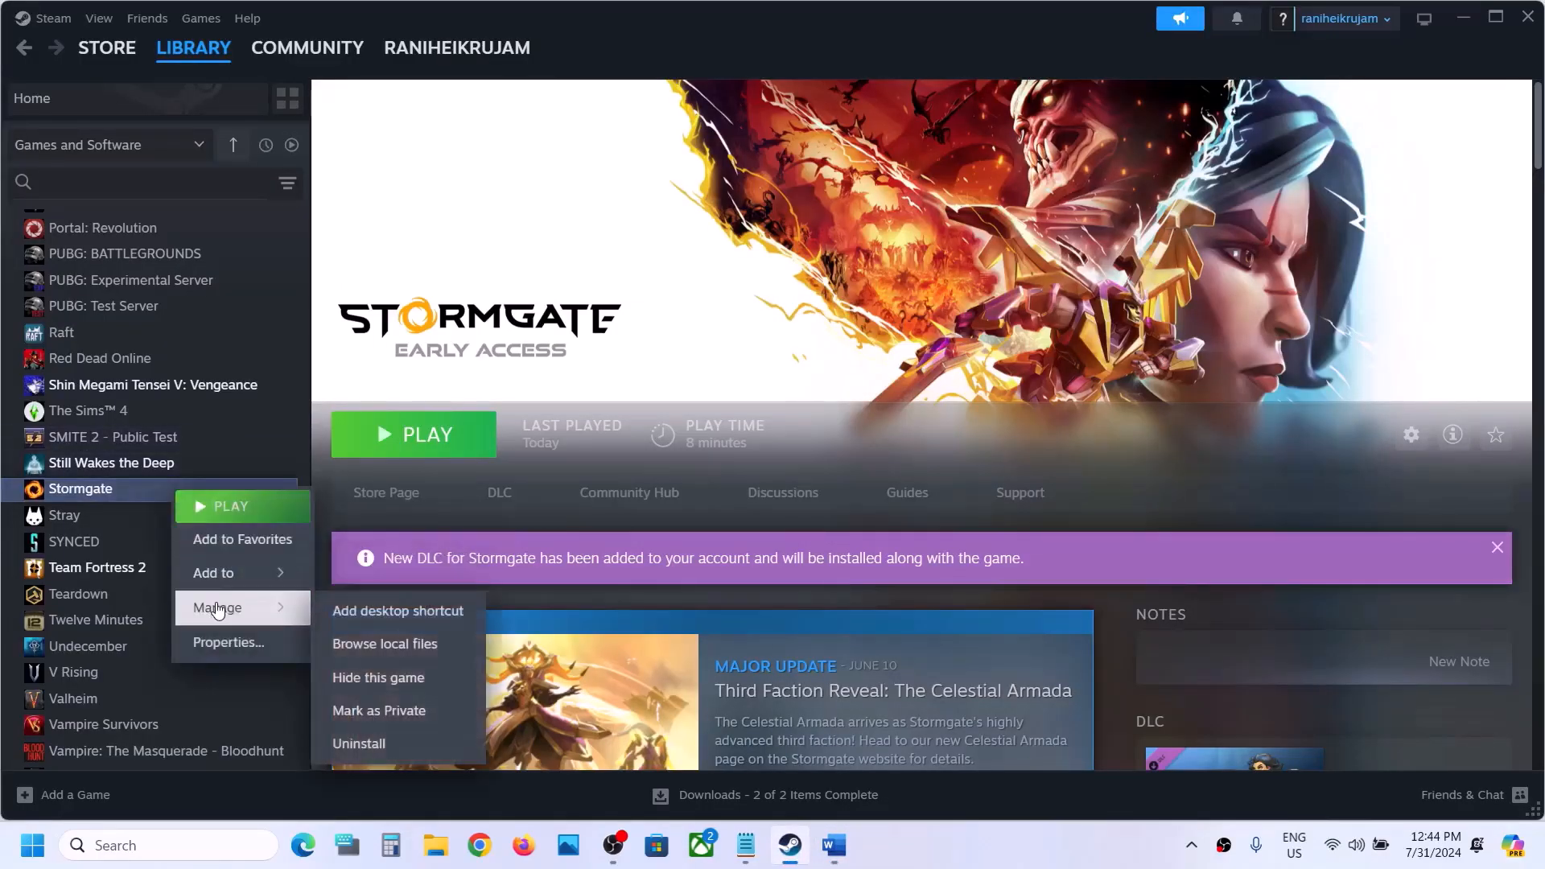
left_click(426, 654)
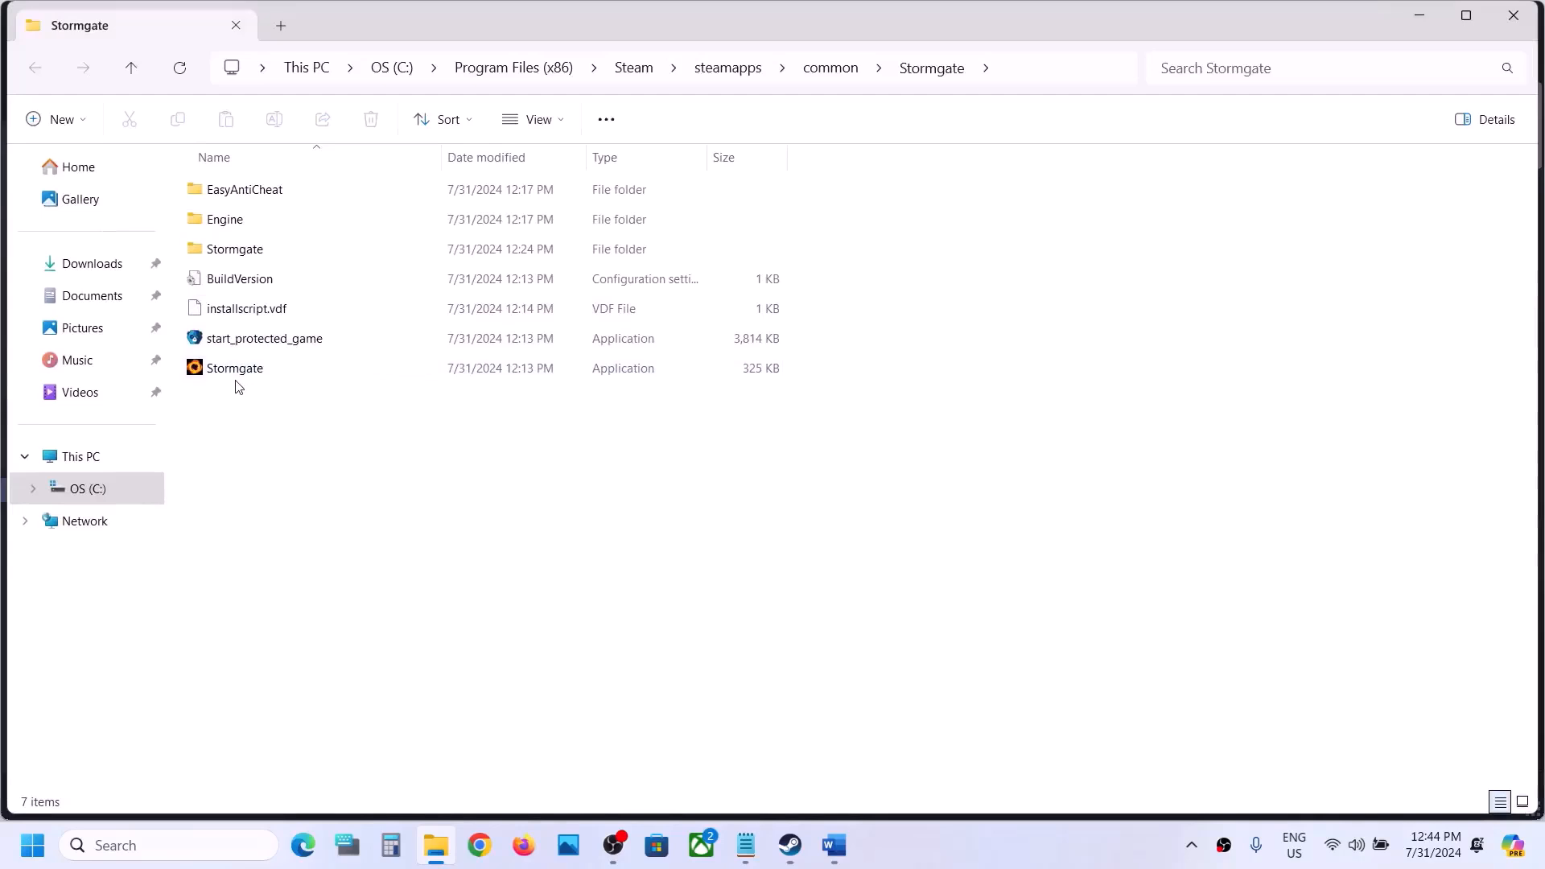
- Set the Stormgate application to always run as an administrator and save its compatibility properties
left_click(235, 374)
right_click(235, 374)
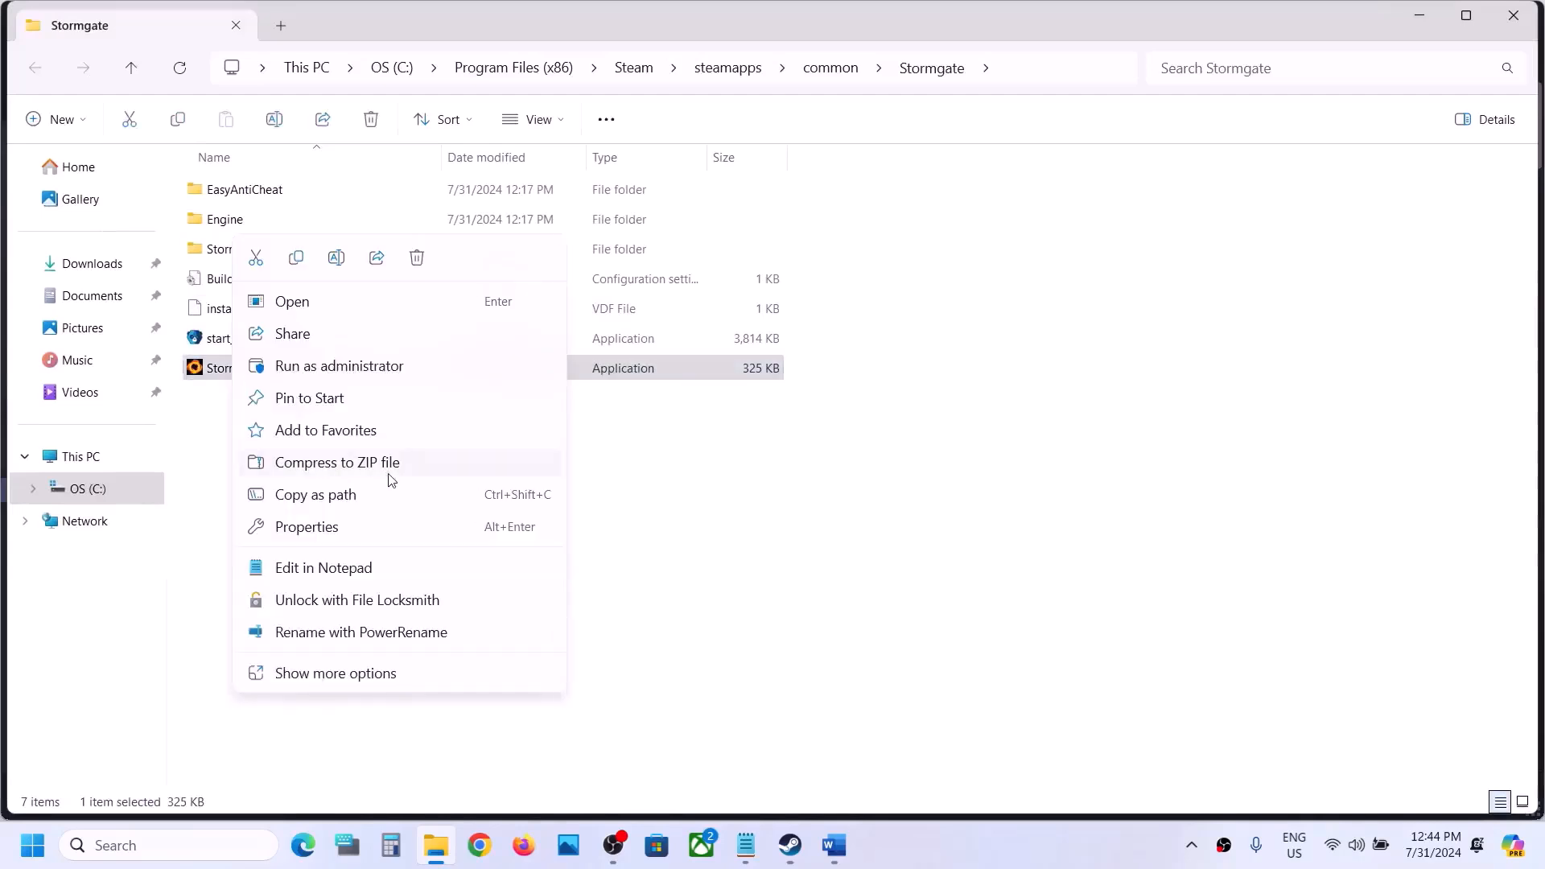
left_click(346, 527)
left_click(358, 320)
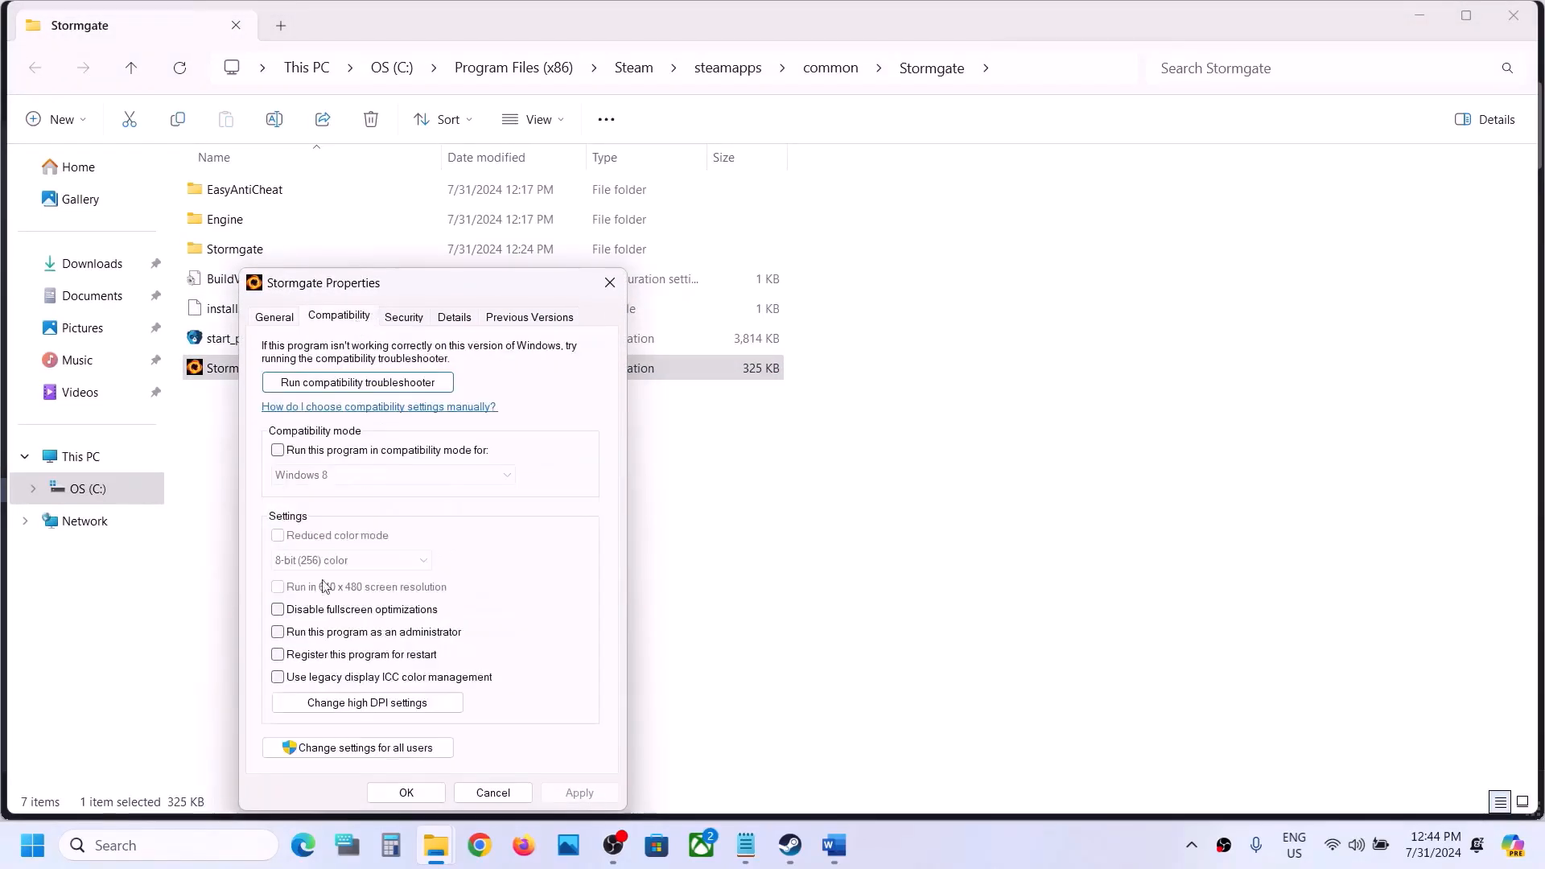
left_click(277, 631)
left_click(573, 793)
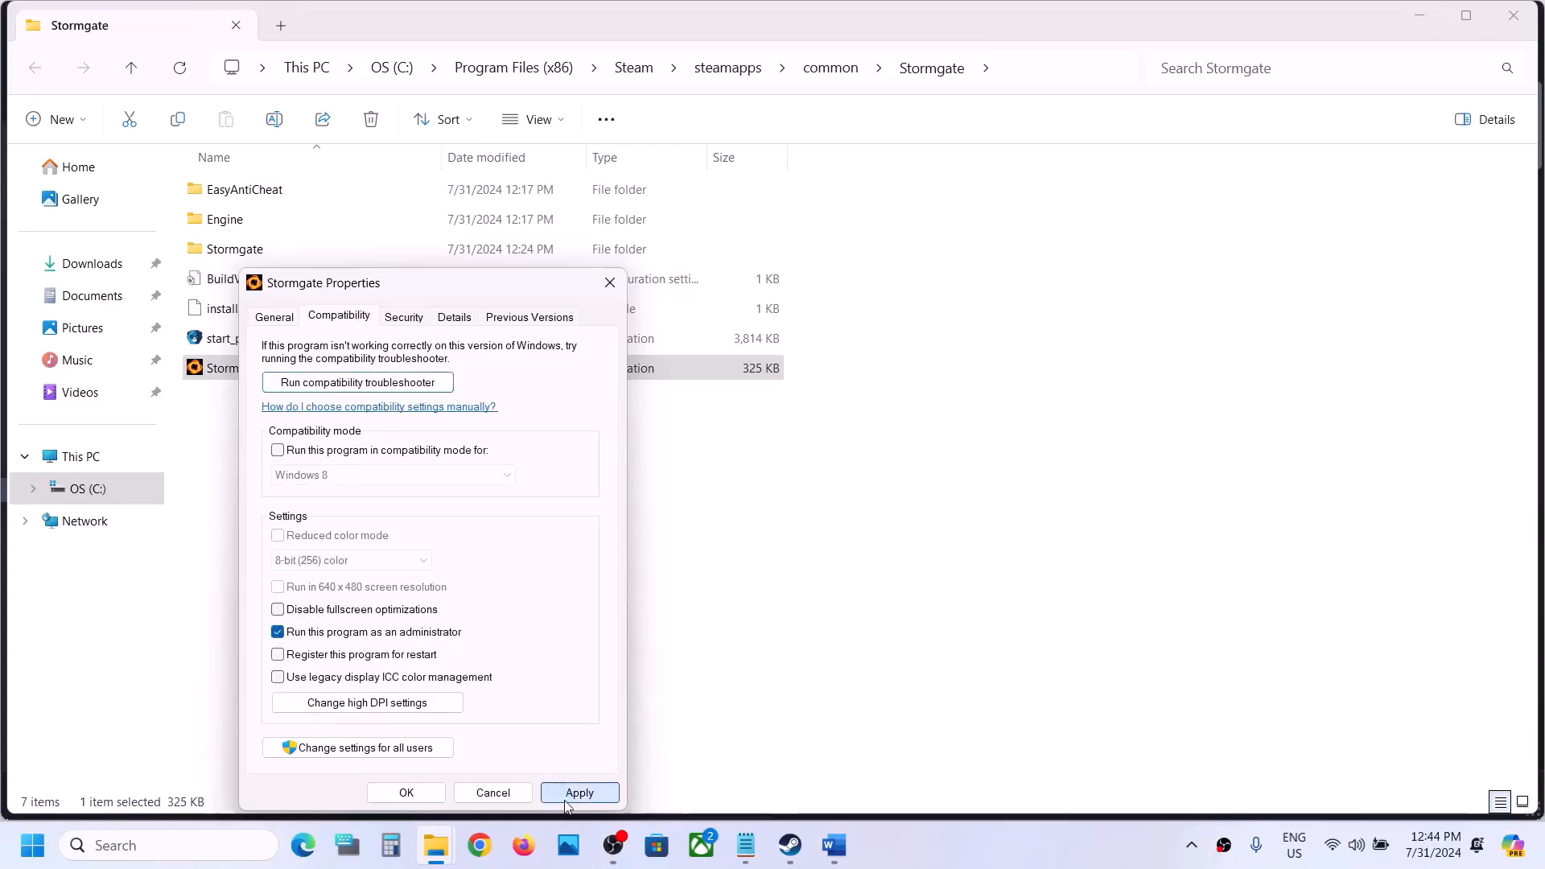
left_click(434, 796)
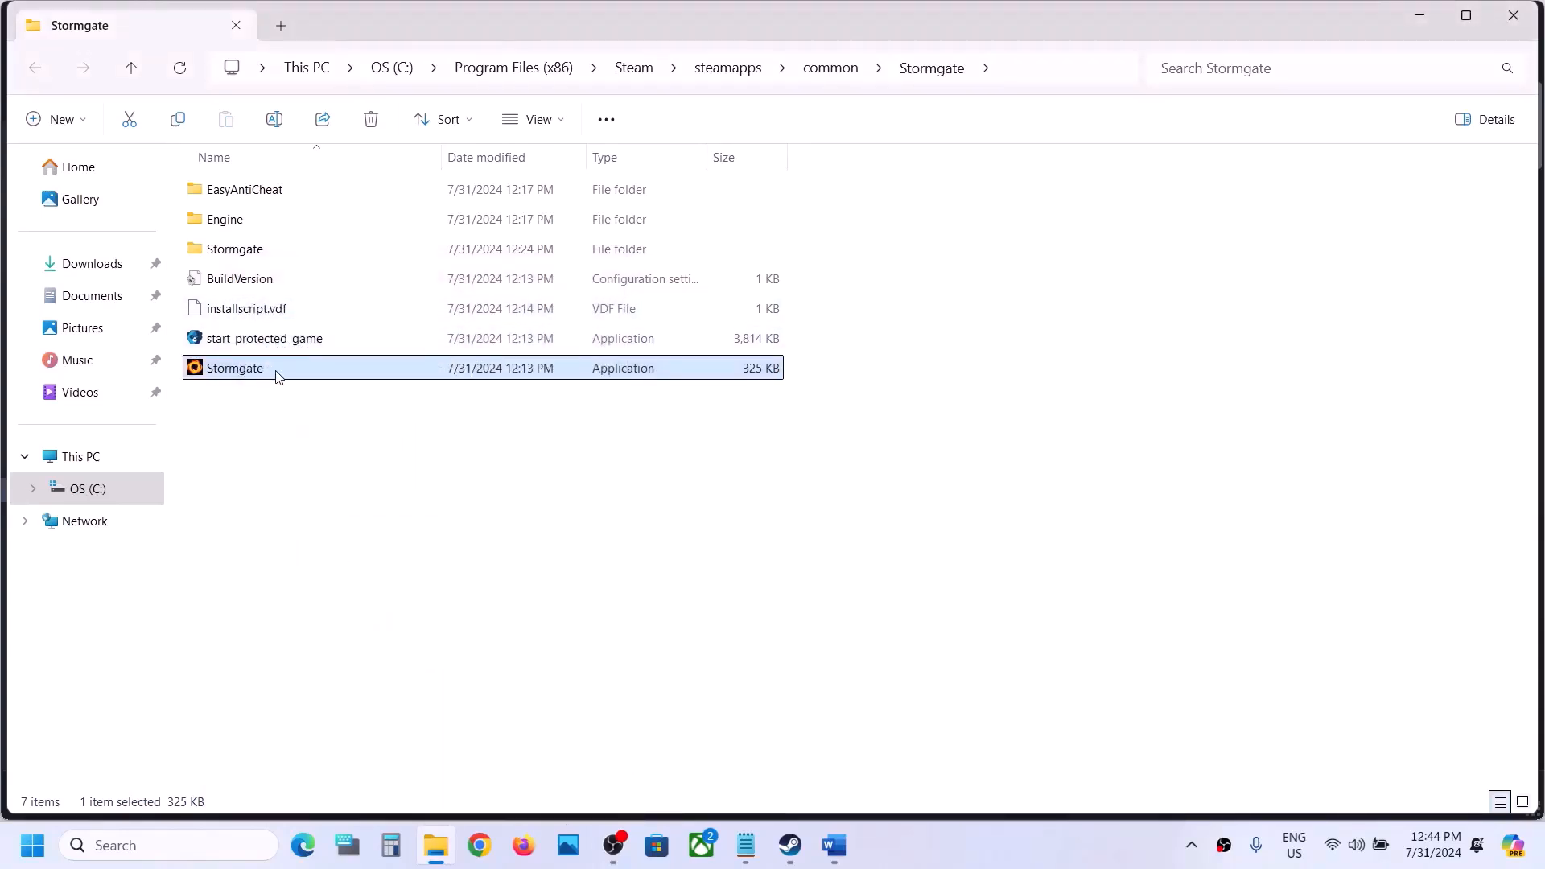
- Enable compatibility mode for Windows 8 on the Stormgate application and save its properties
right_click(277, 374)
left_click(369, 539)
left_click_drag(472, 295, 680, 115)
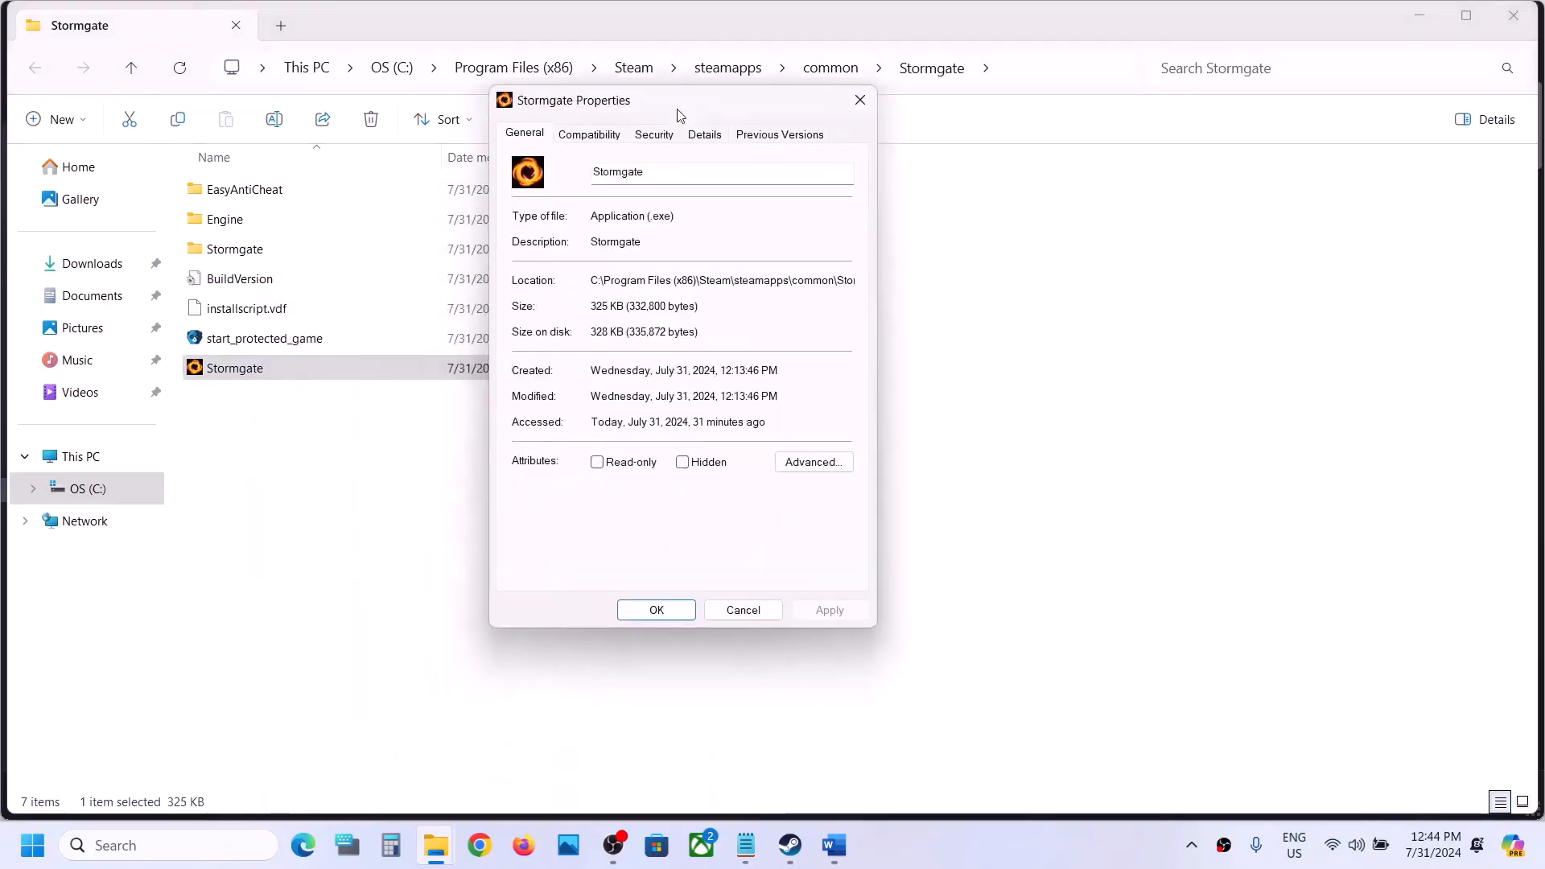
left_click(589, 136)
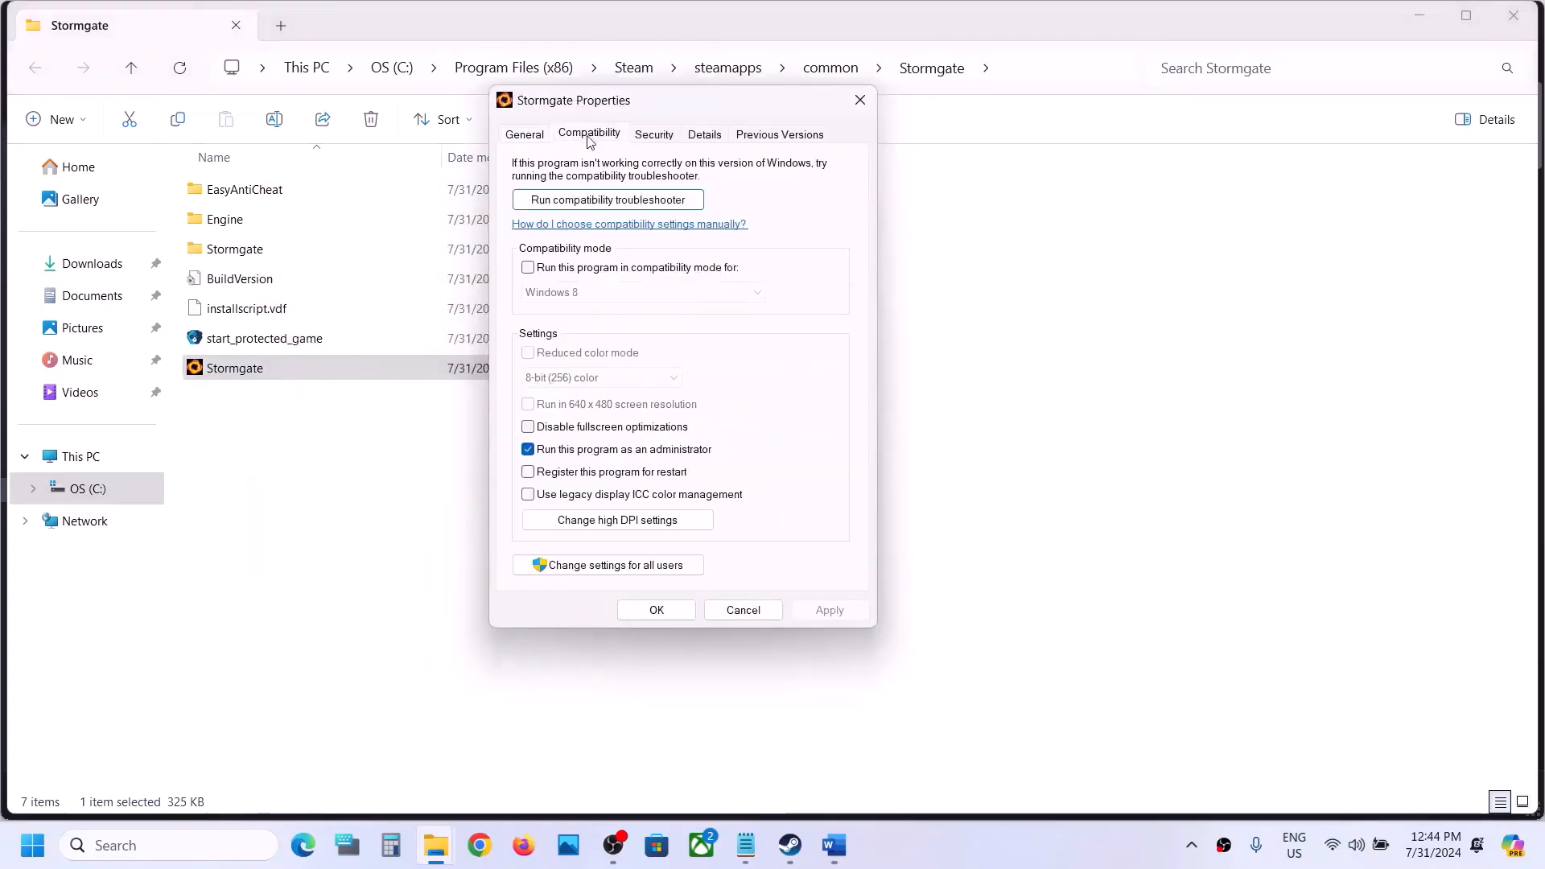
left_click(528, 269)
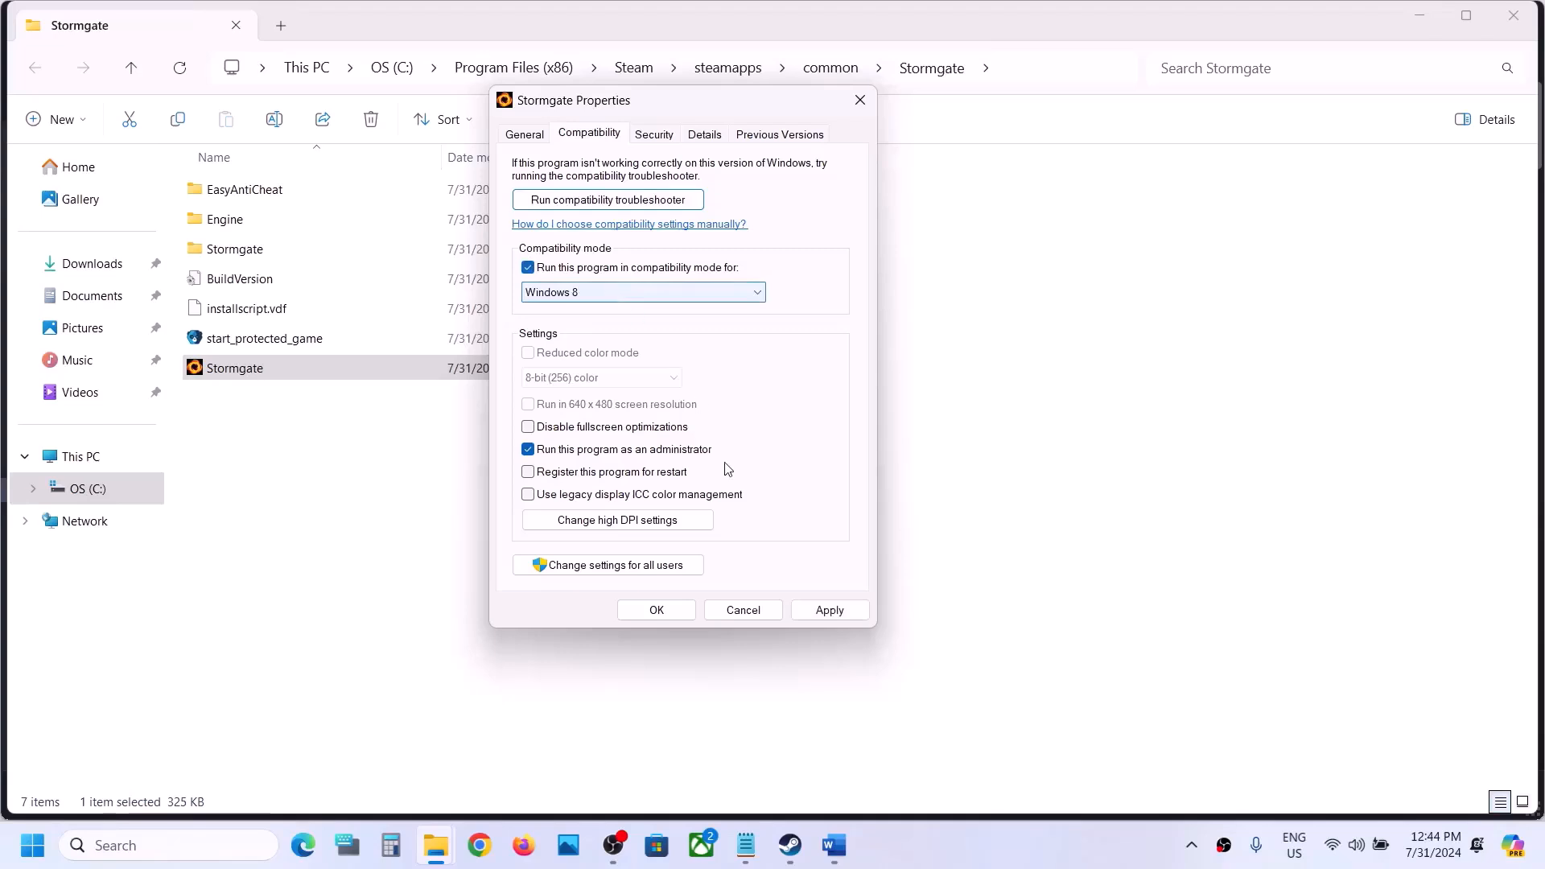
left_click(829, 610)
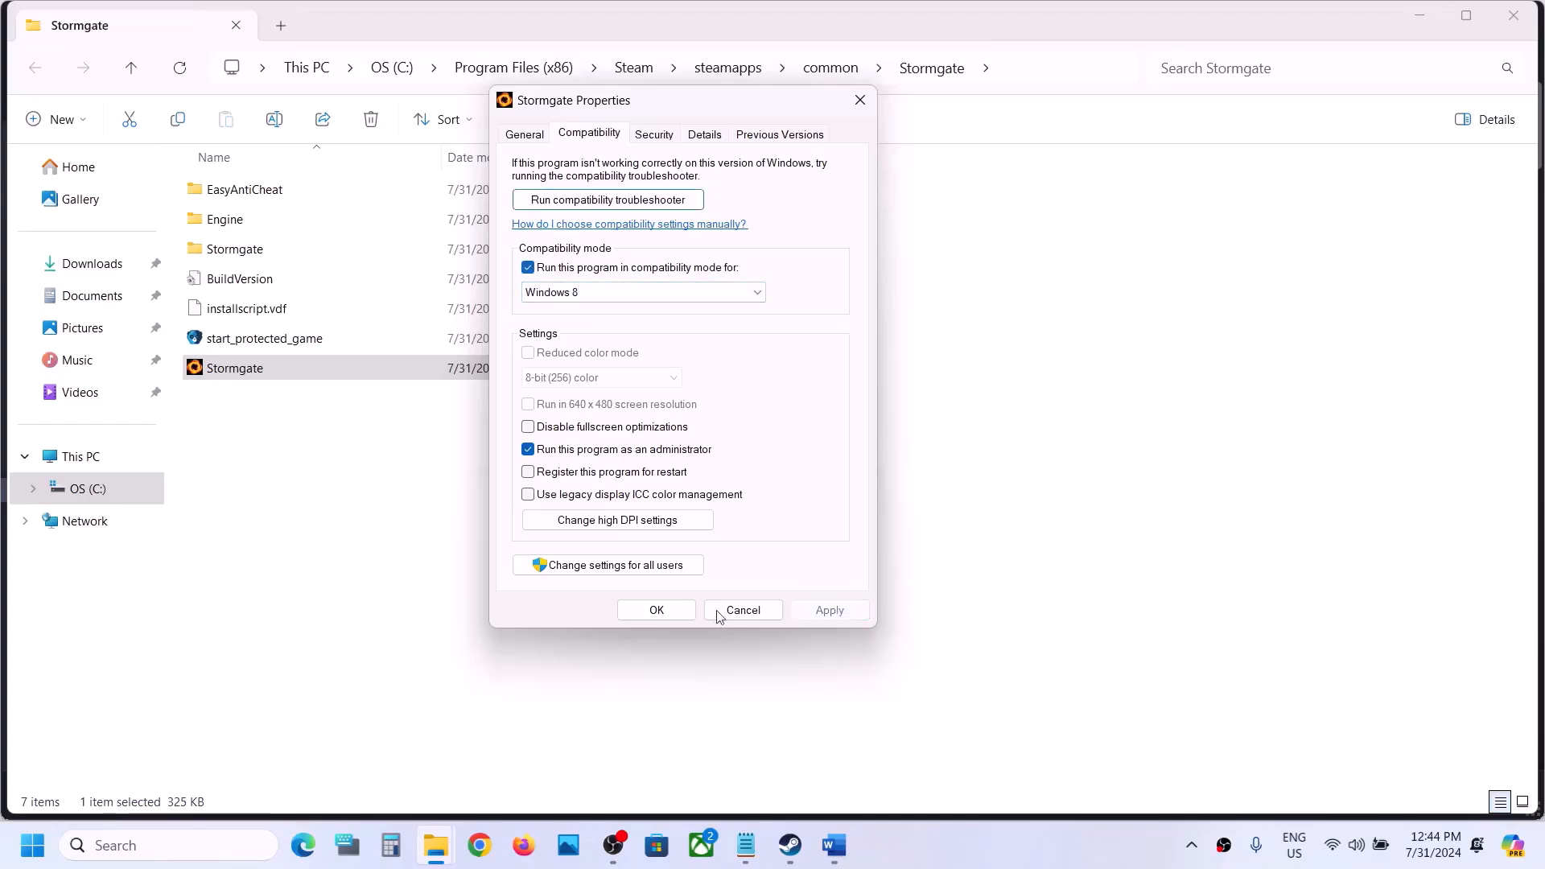
left_click(657, 611)
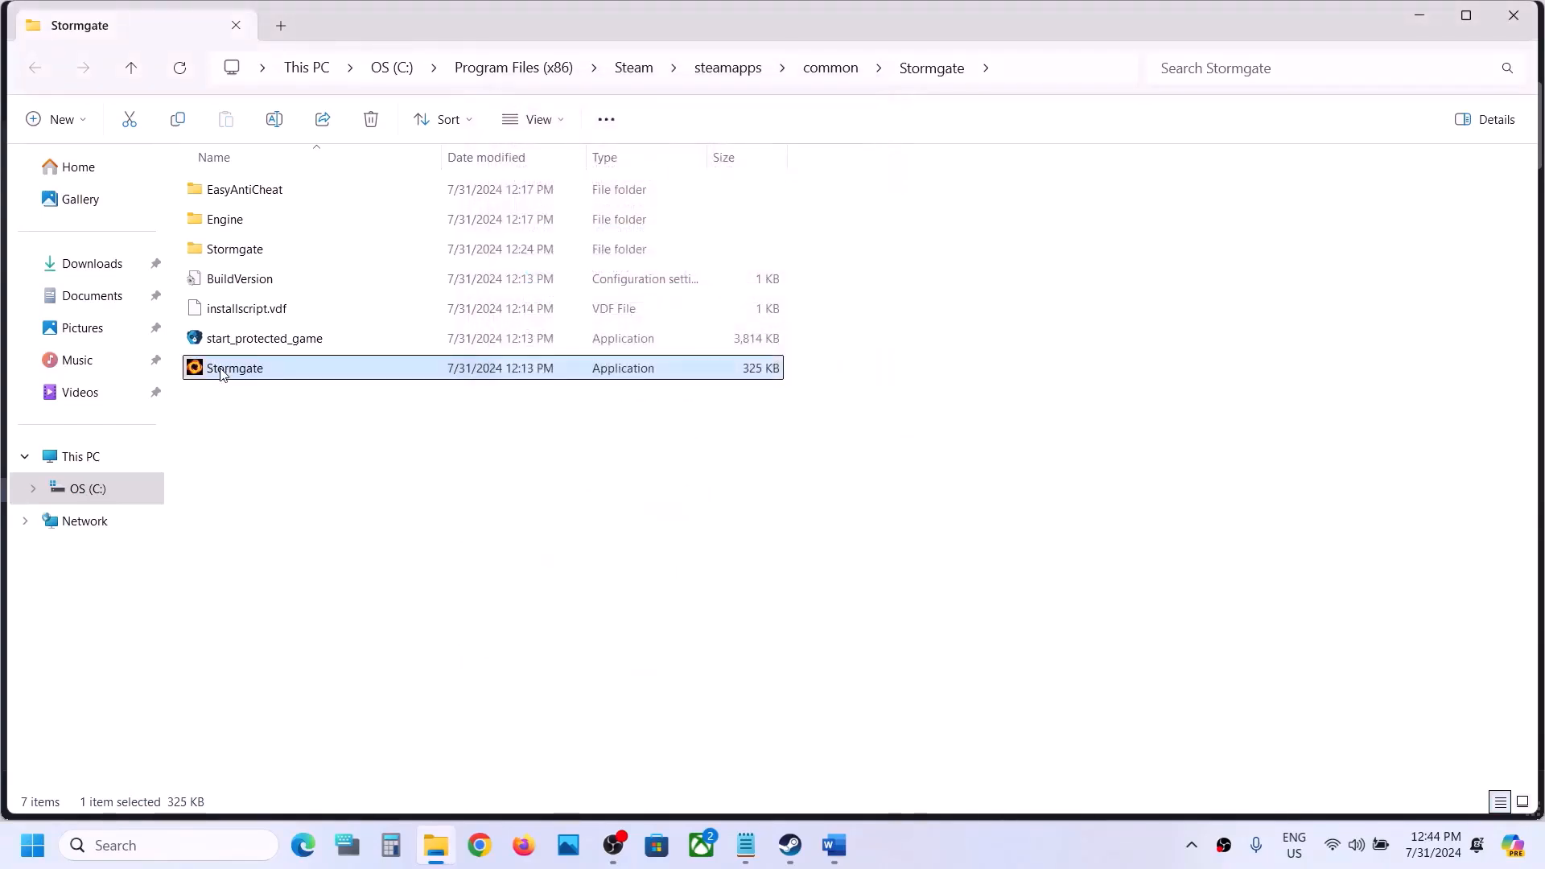
- Change the Stormgate application's compatibility mode to Windows 7, disable fullscreen optimizations, and apply the changes
right_click(222, 374)
left_click(292, 525)
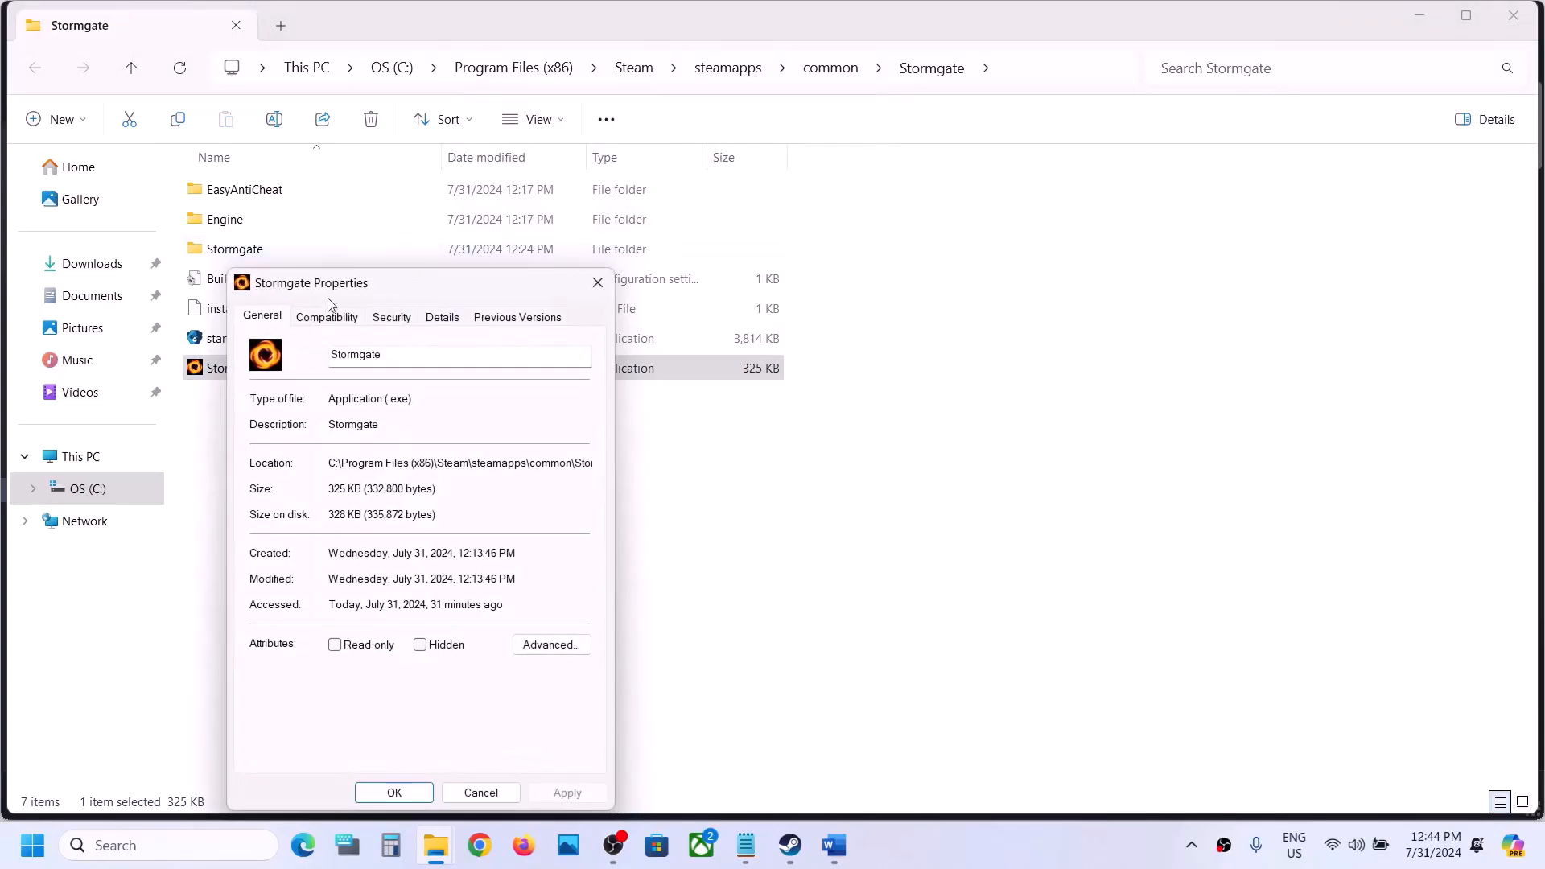
left_click(327, 318)
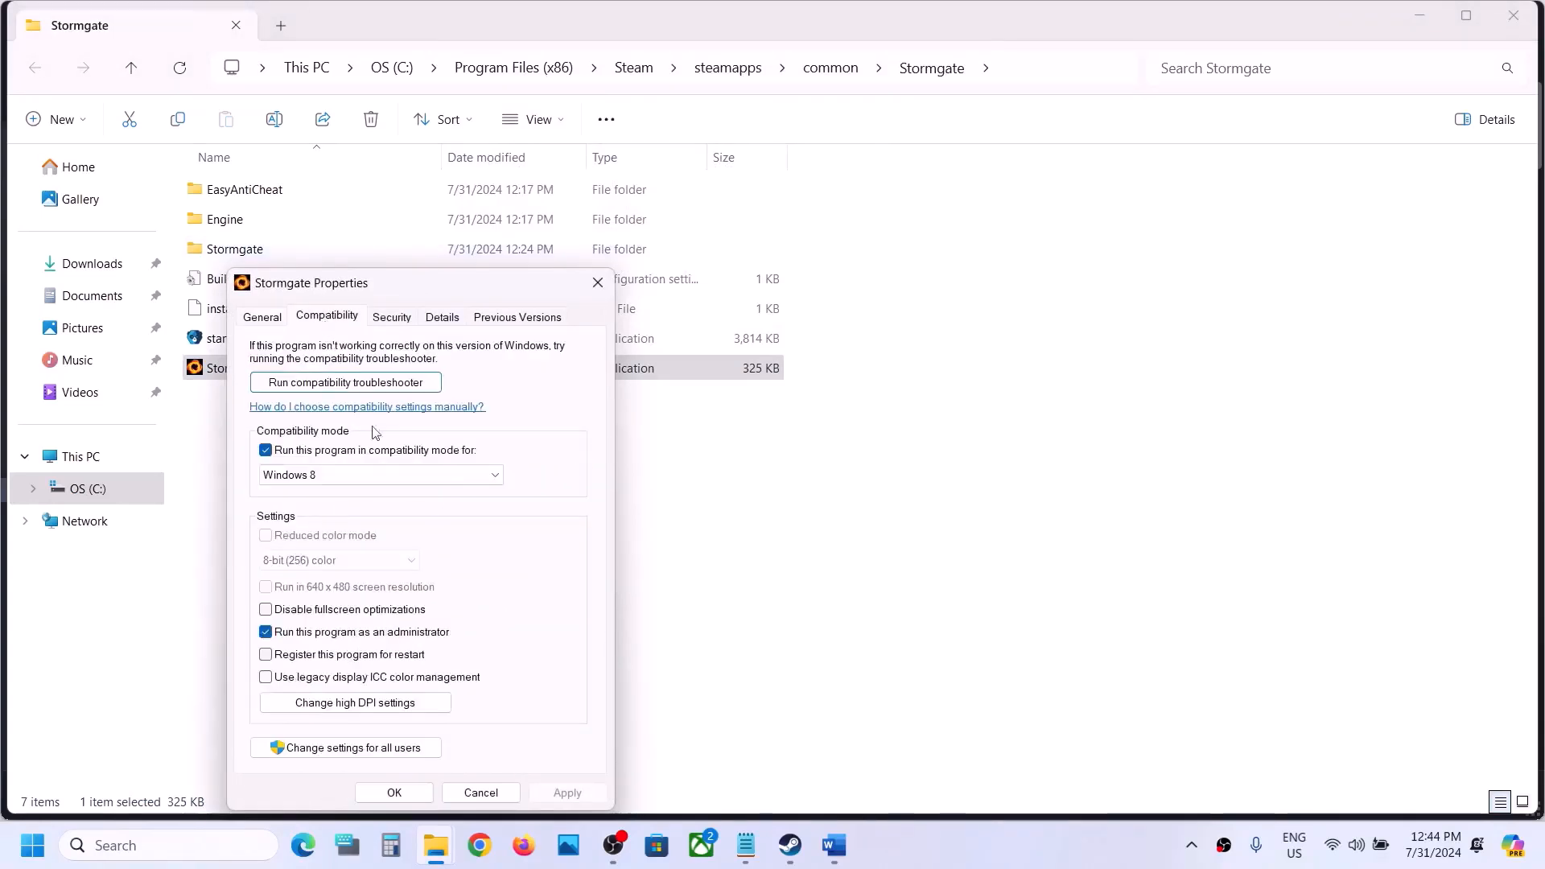
left_click(354, 476)
left_click(335, 532)
left_click(566, 792)
left_click(271, 614)
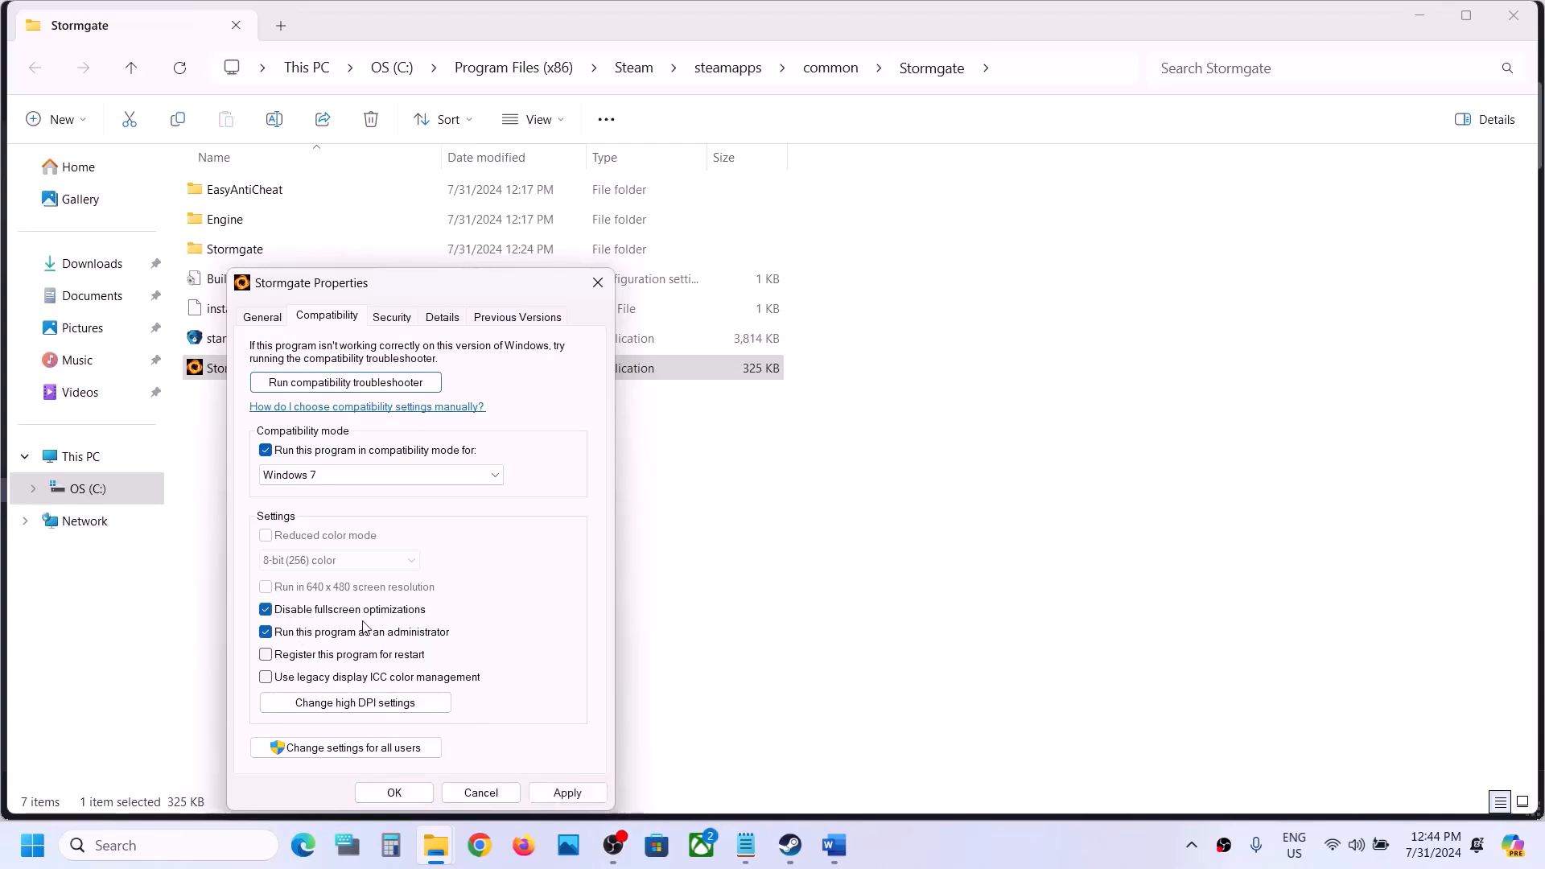
left_click(560, 792)
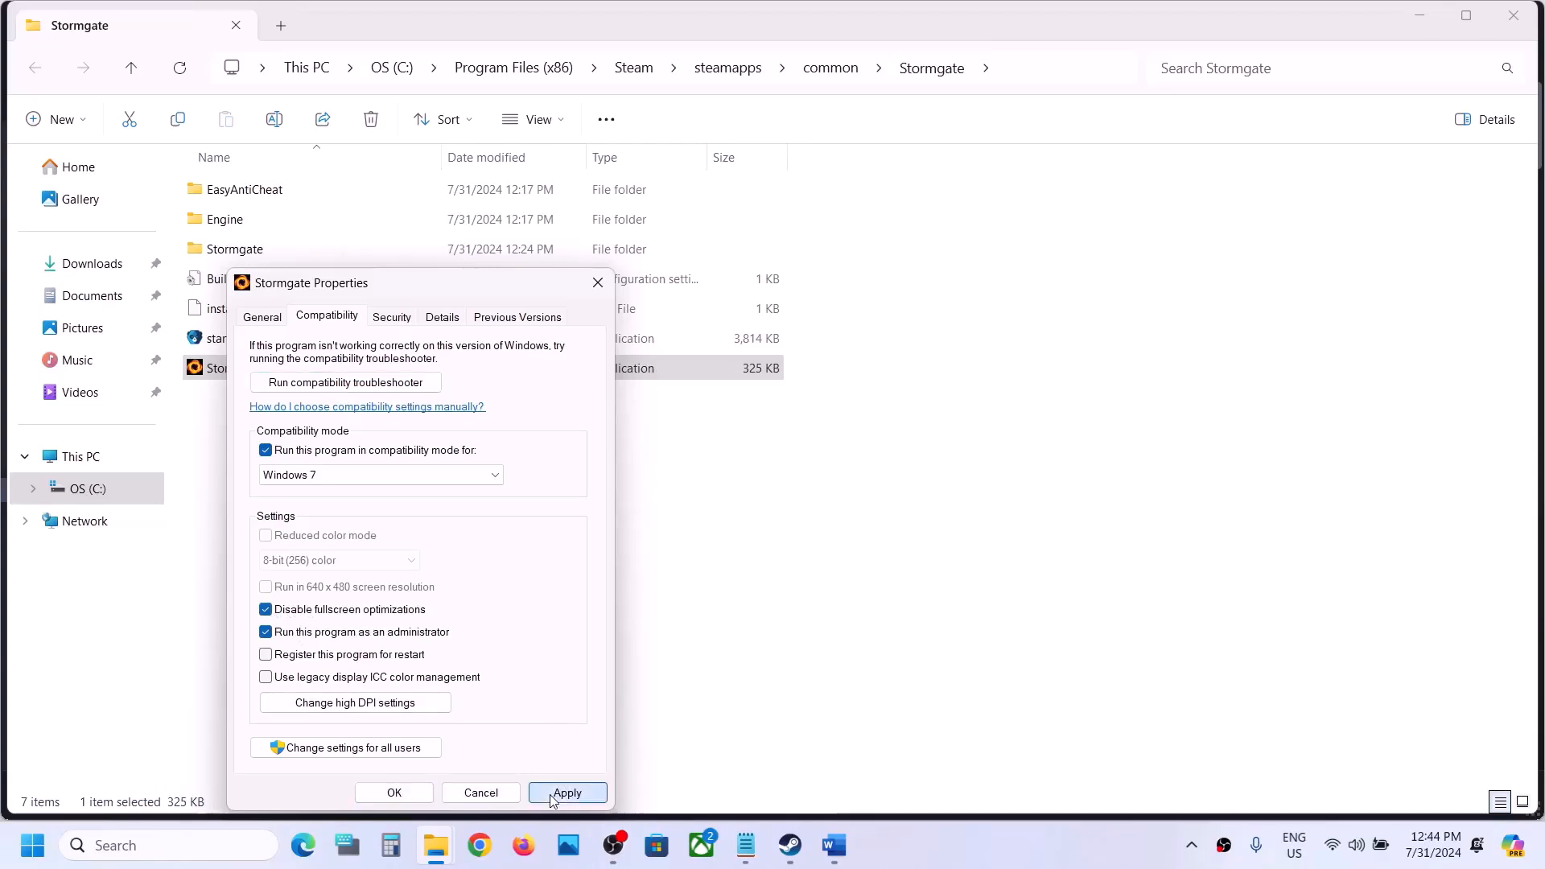
- Close the Stormgate application's properties and open the Win64 folder inside the Stormgate subfolder's Binaries folder
left_click(403, 791)
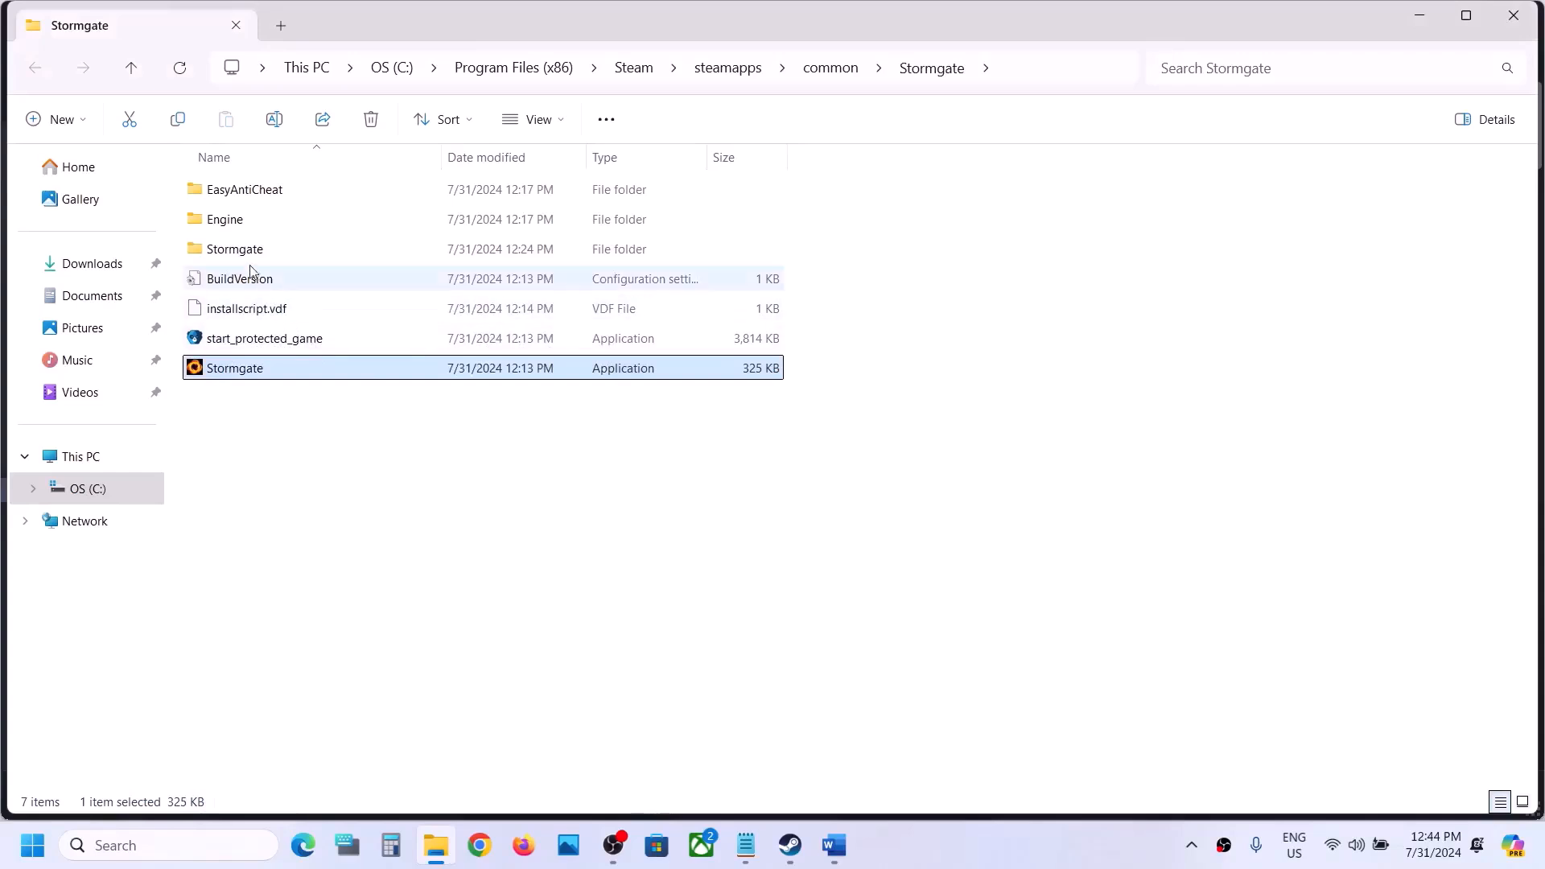
left_click(289, 254)
double_click(295, 254)
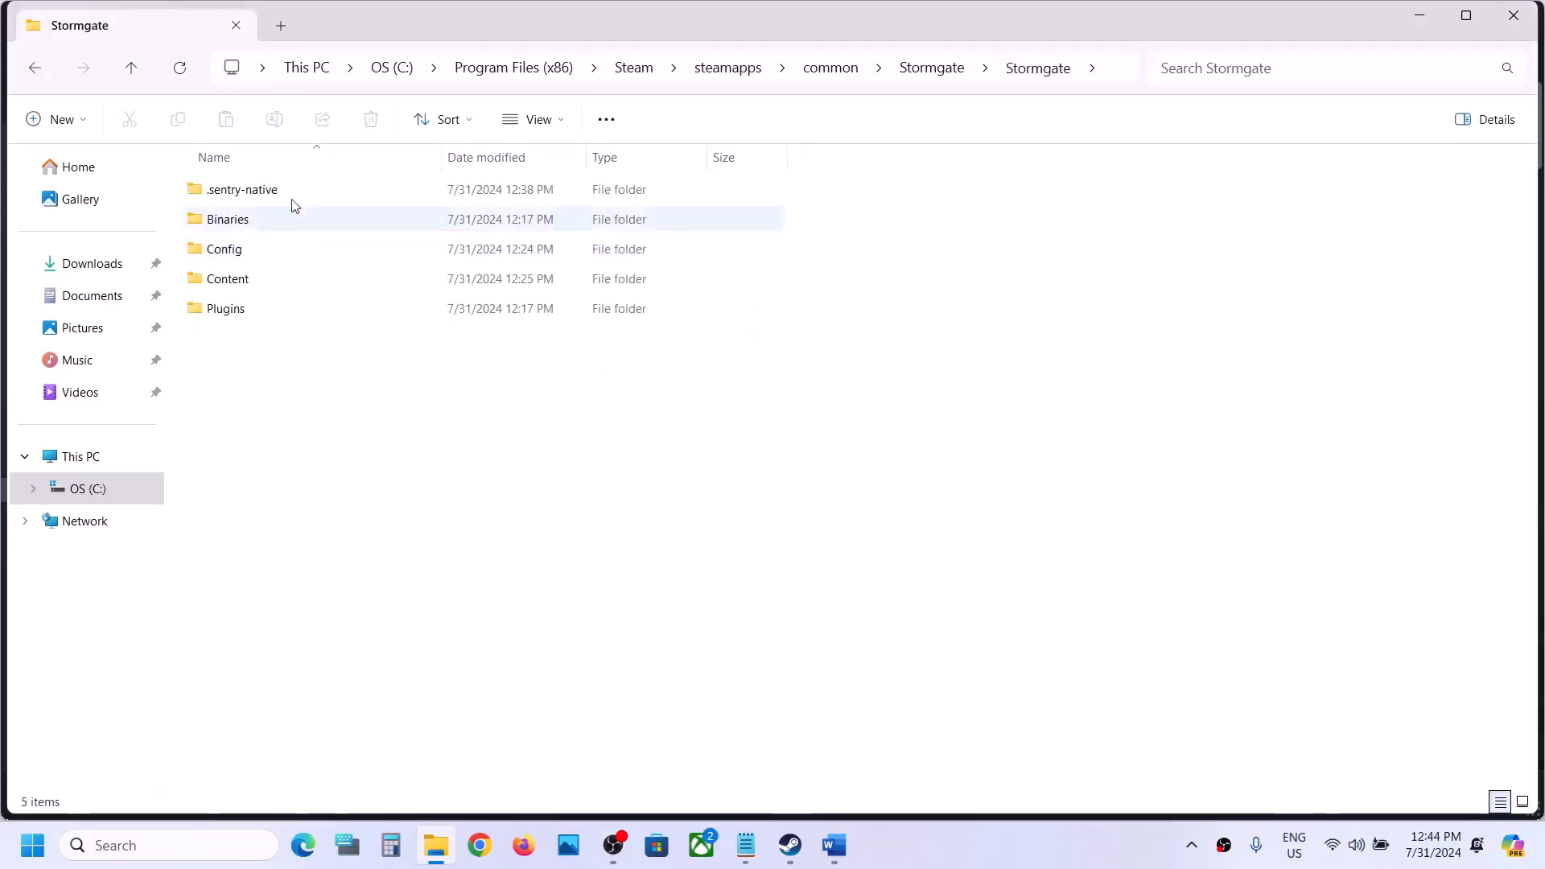
double_click(258, 217)
double_click(247, 193)
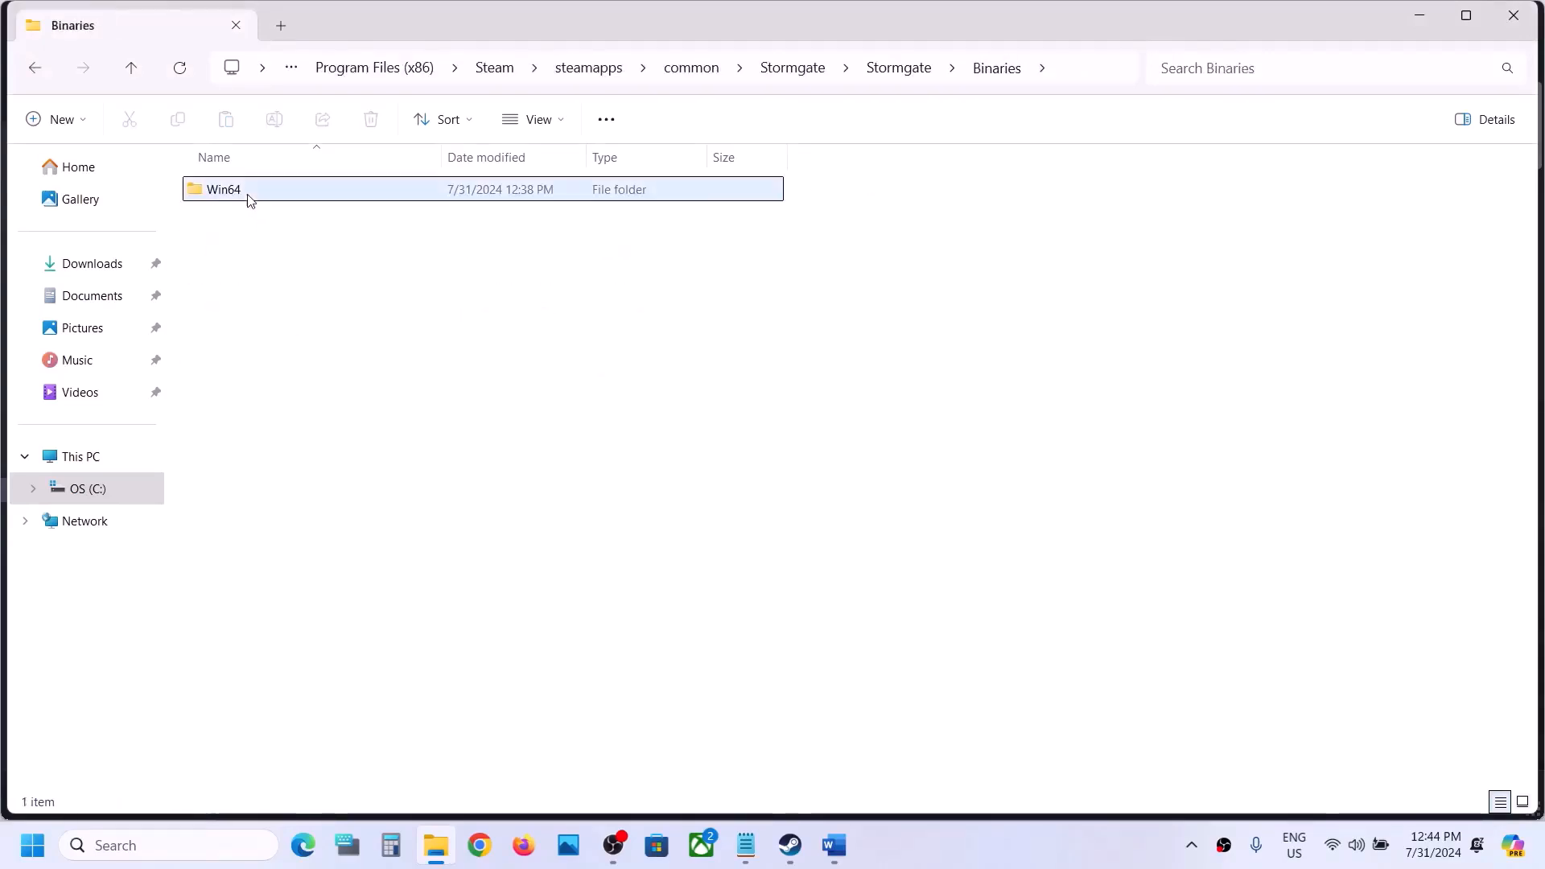
- Set the Stormgate-Win64-Shipping application to always run as an administrator and apply the change
left_click(233, 307)
right_click(233, 308)
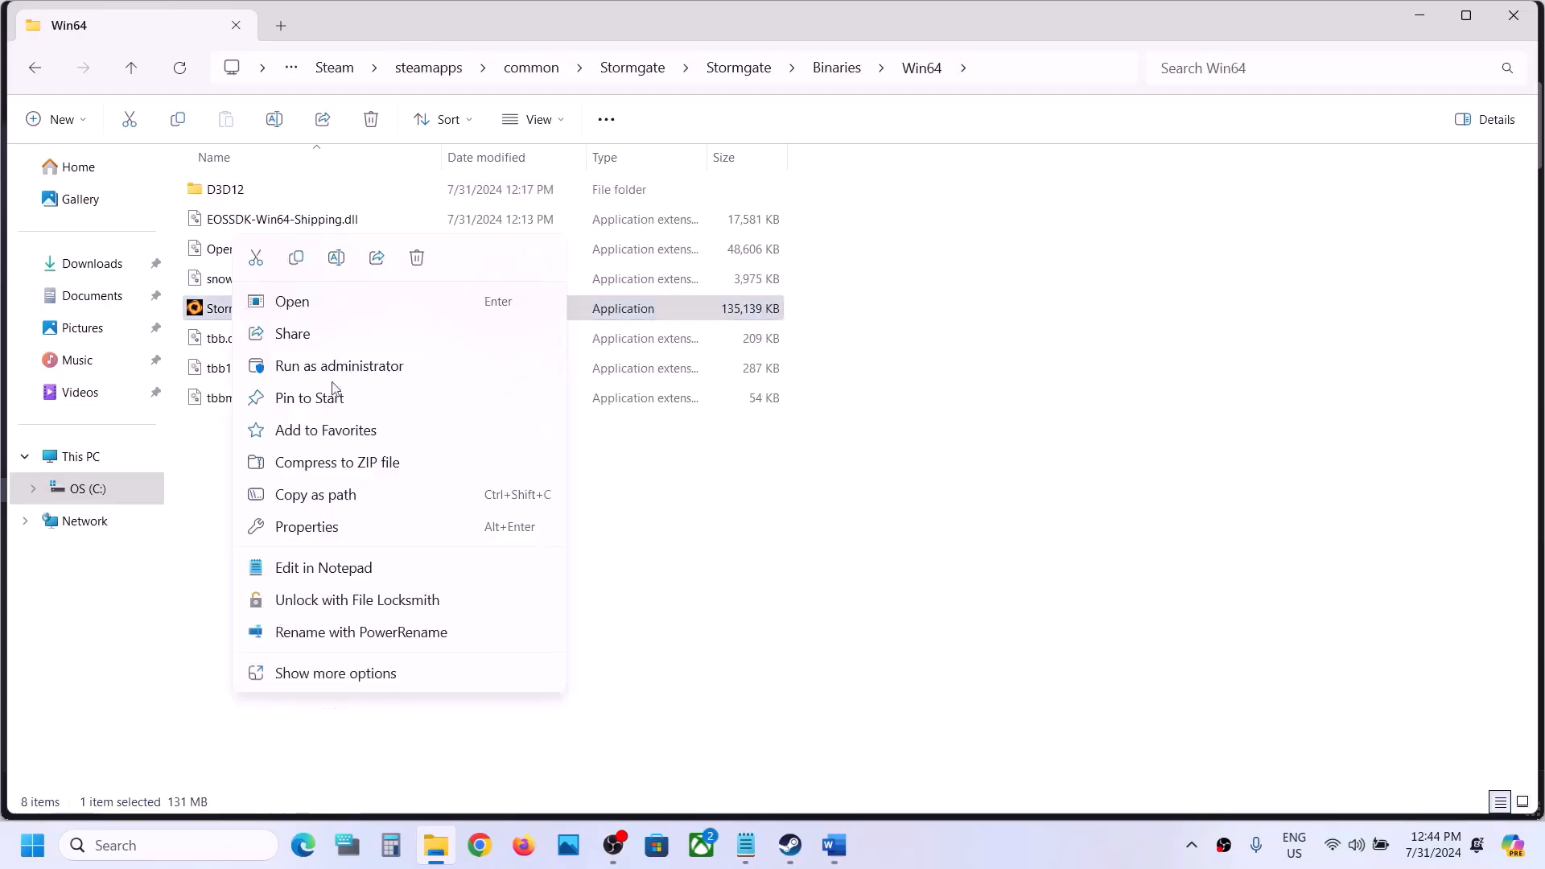
left_click(343, 525)
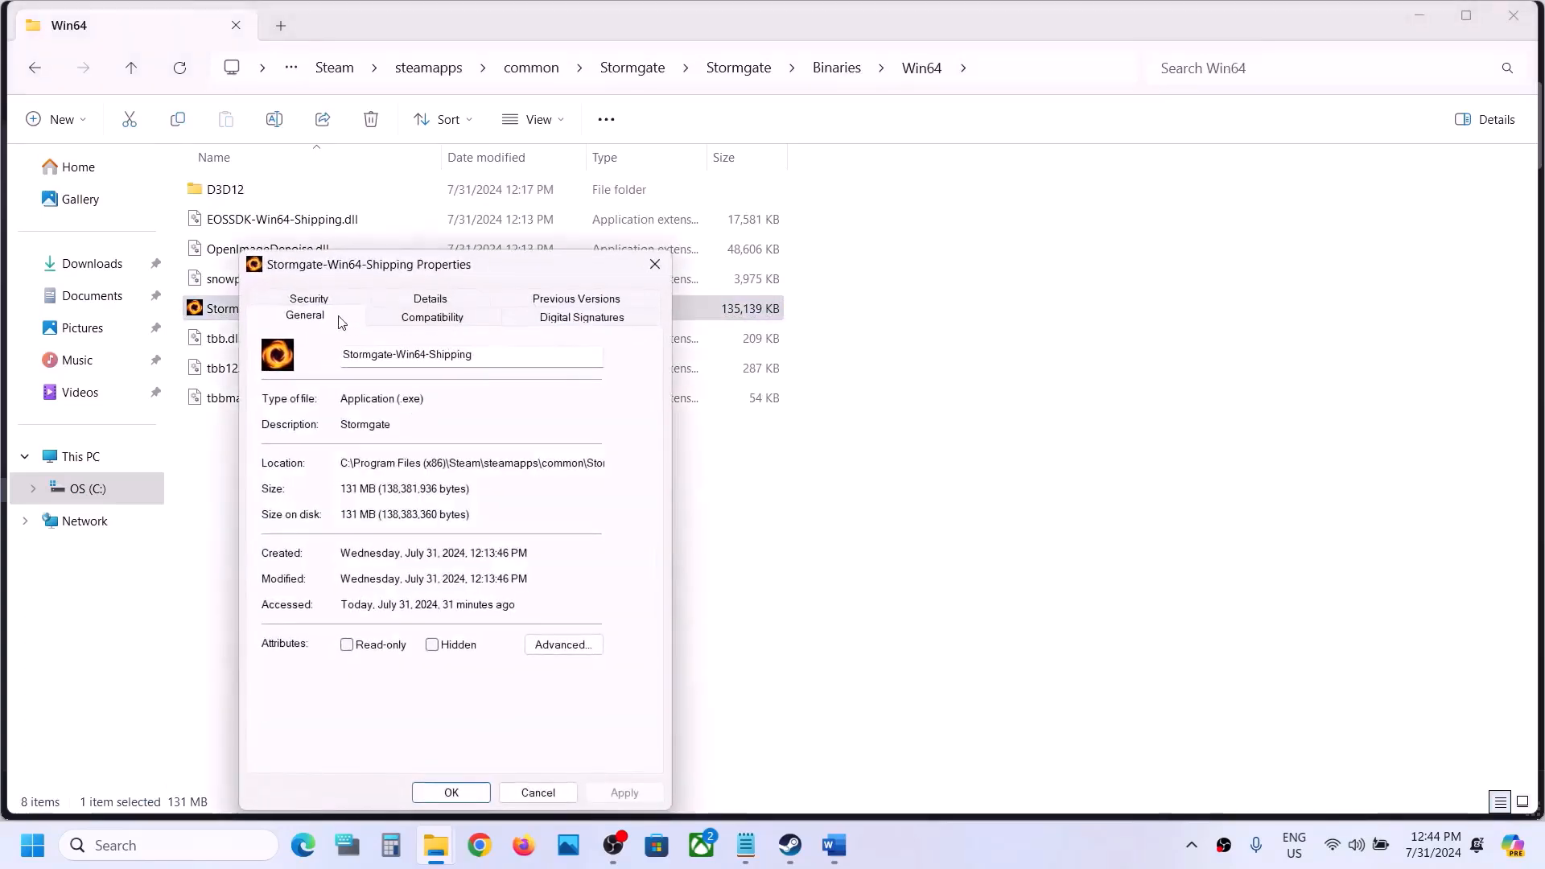
left_click(398, 320)
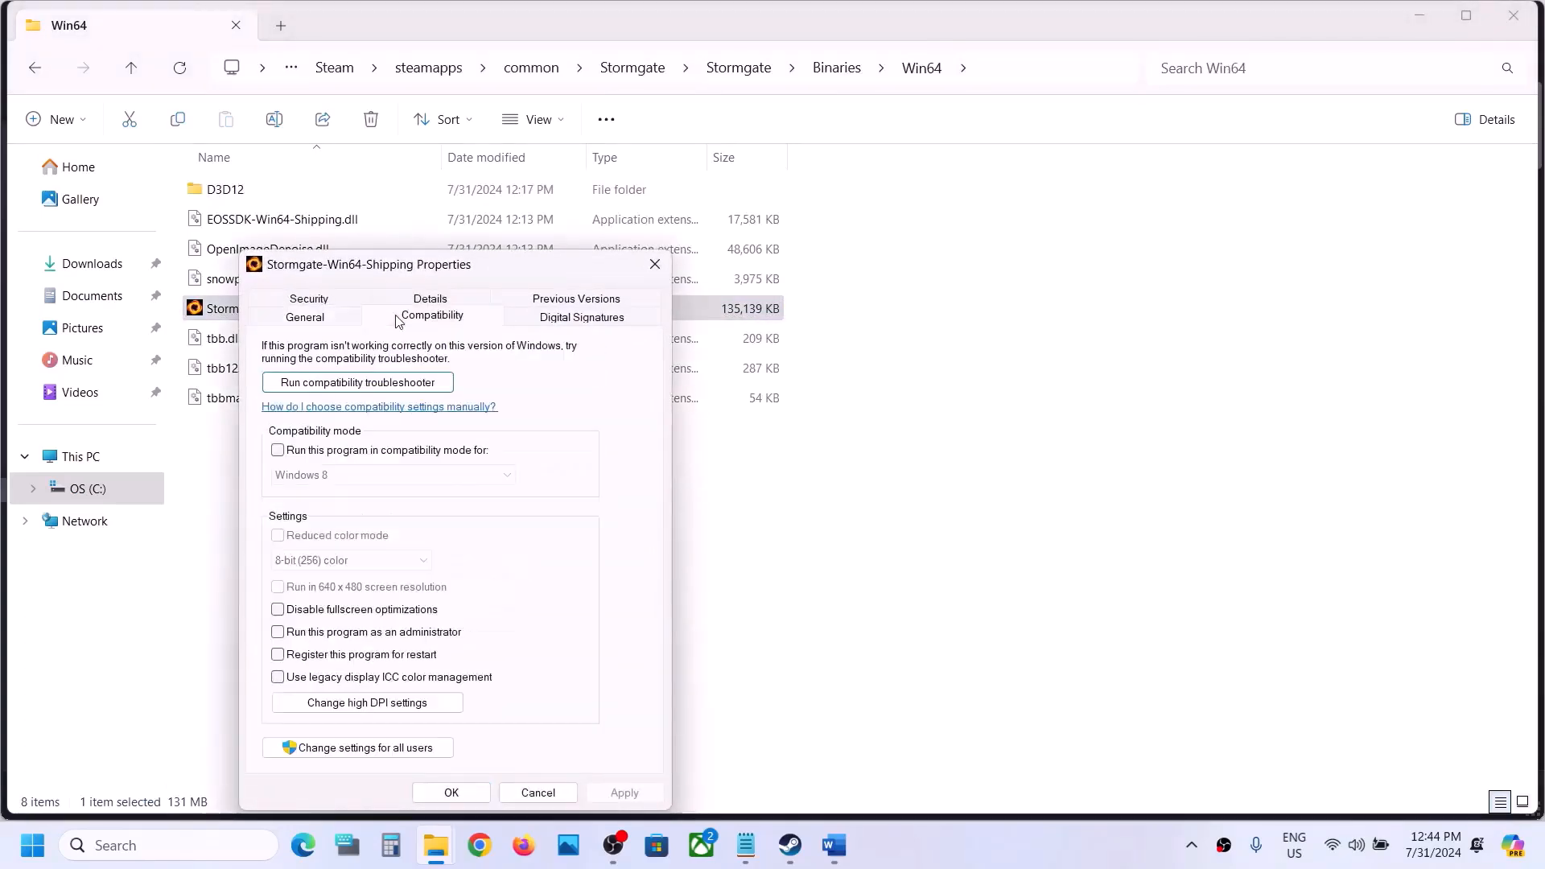
left_click(278, 633)
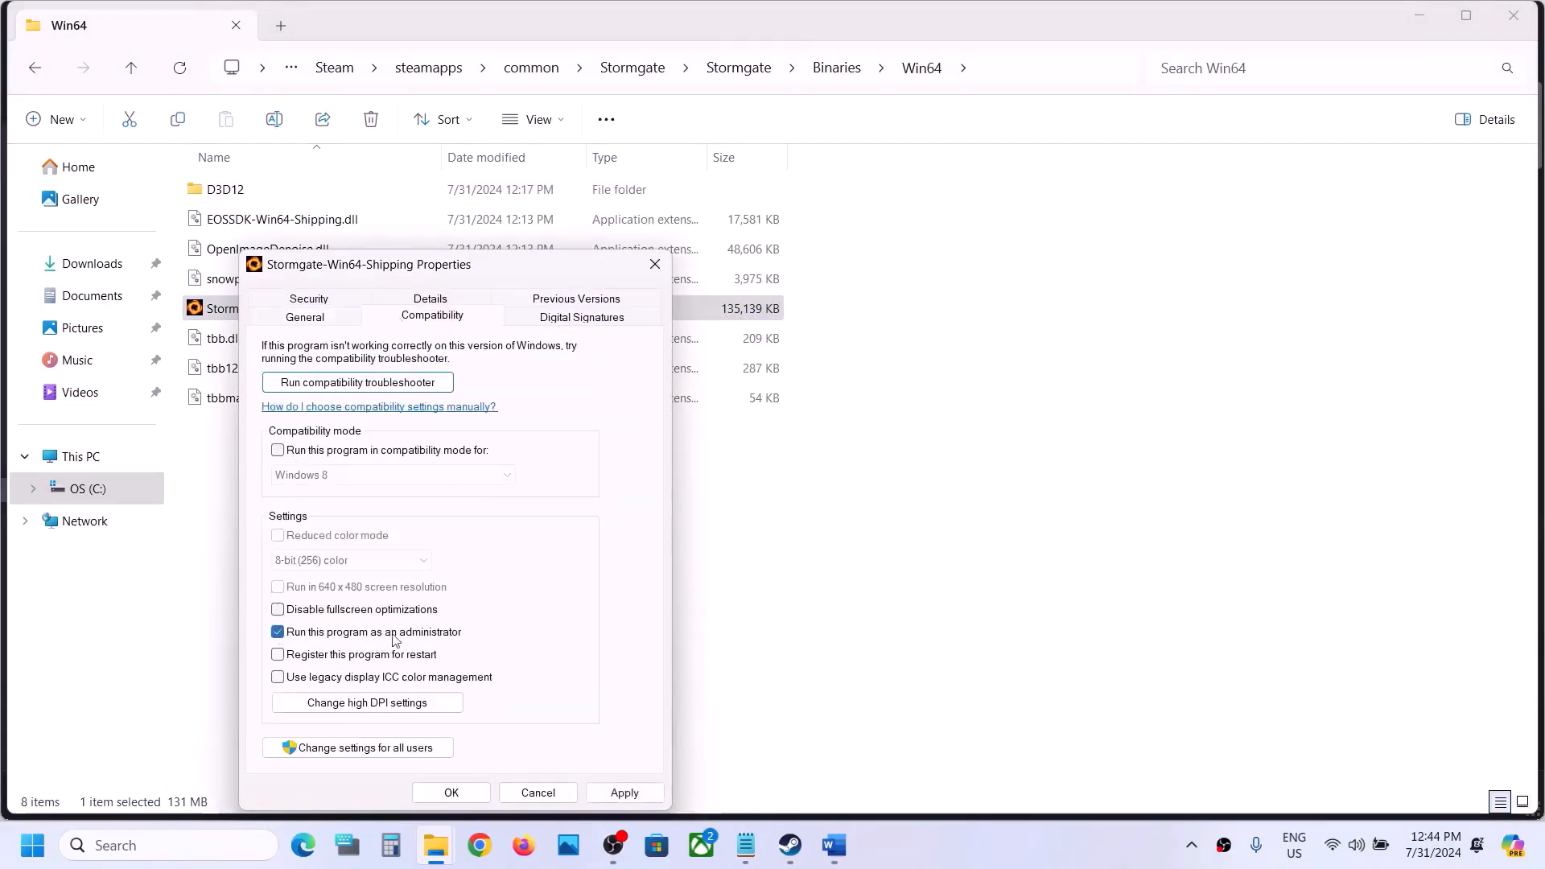
left_click(619, 793)
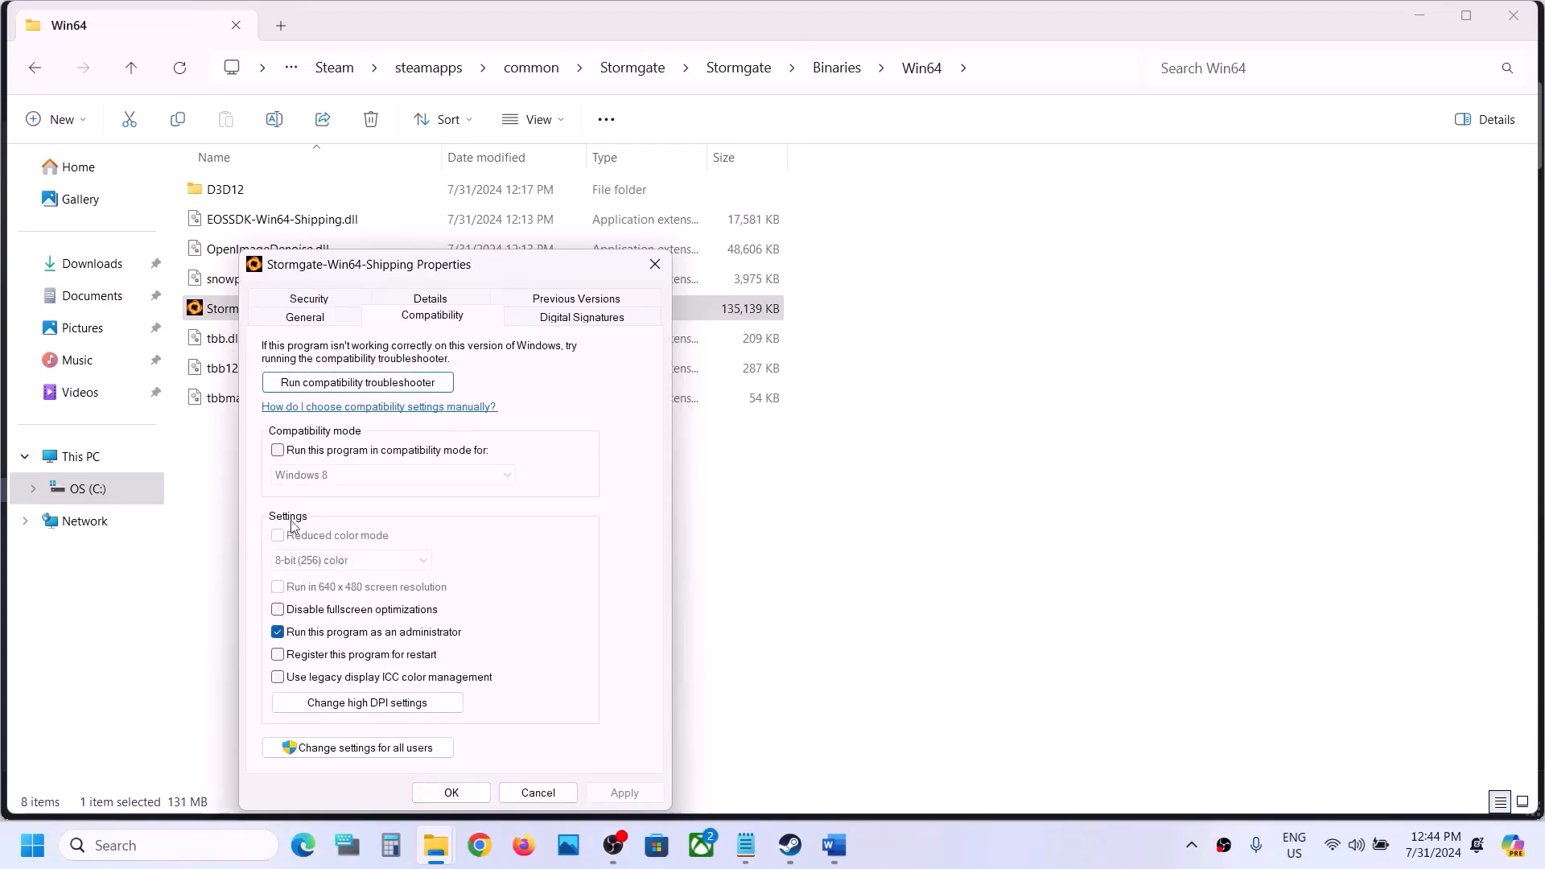
- Enable compatibility mode for Stormgate-Win64-Shipping, applying it first for Windows 8 and again for Windows 7
left_click(278, 450)
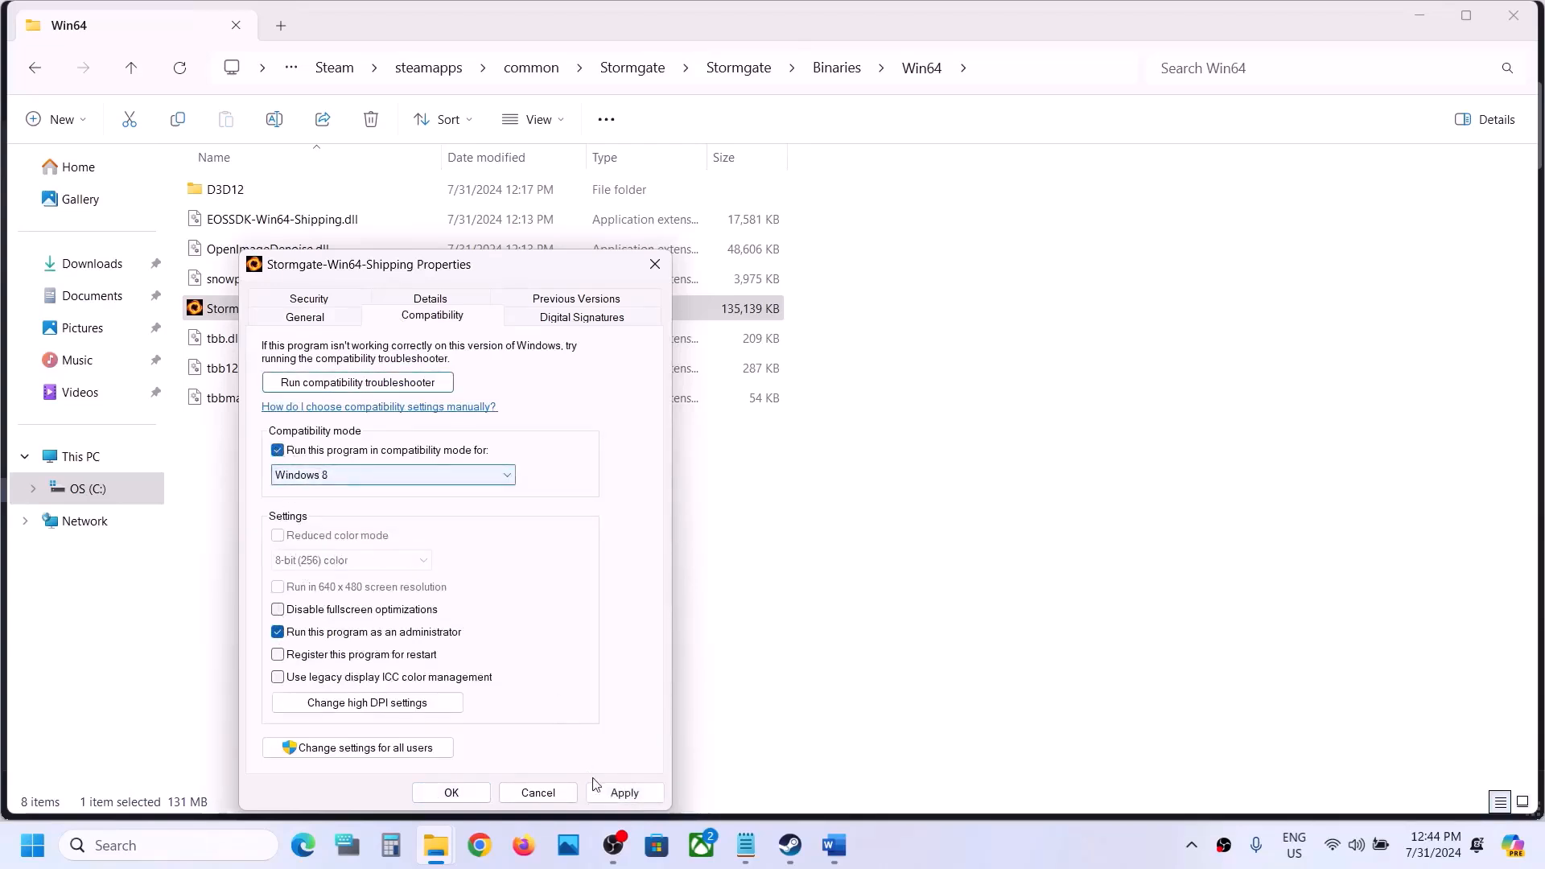
left_click(610, 793)
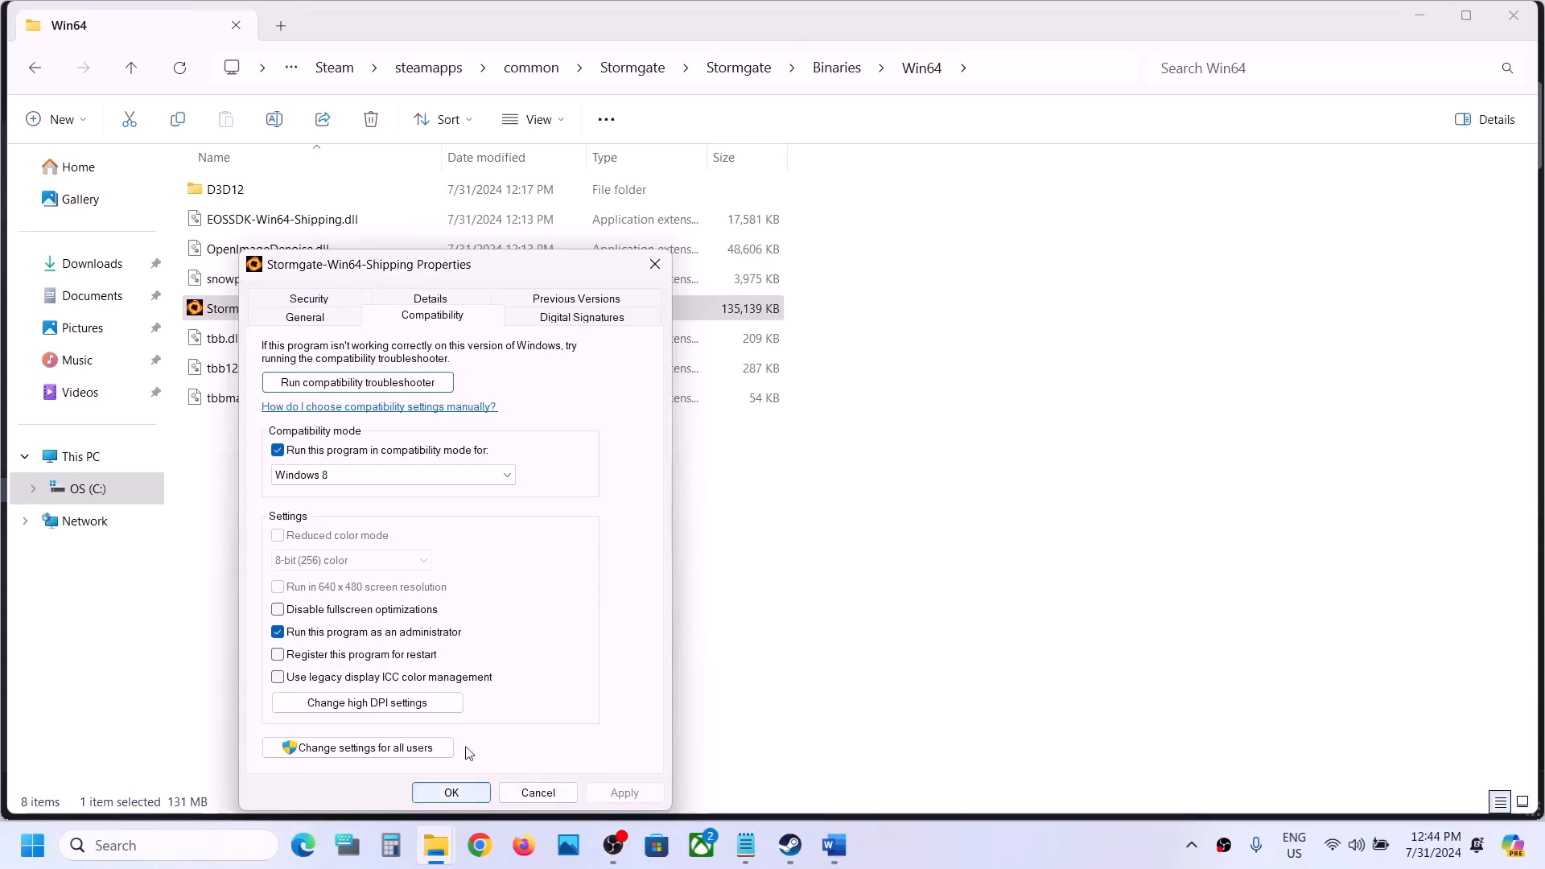
left_click(388, 479)
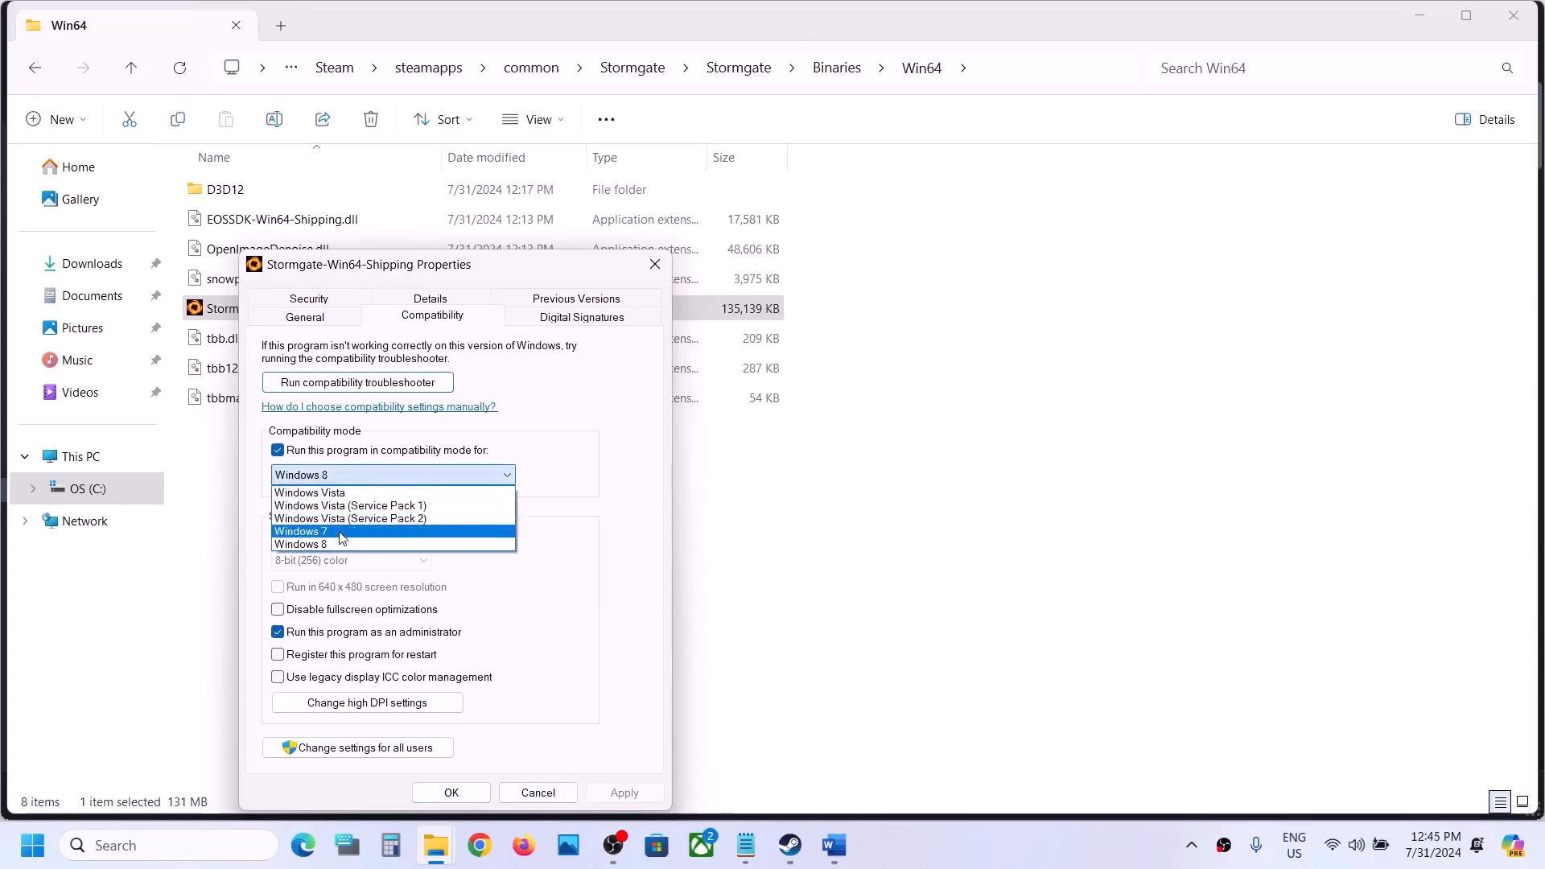
left_click(342, 533)
left_click(619, 794)
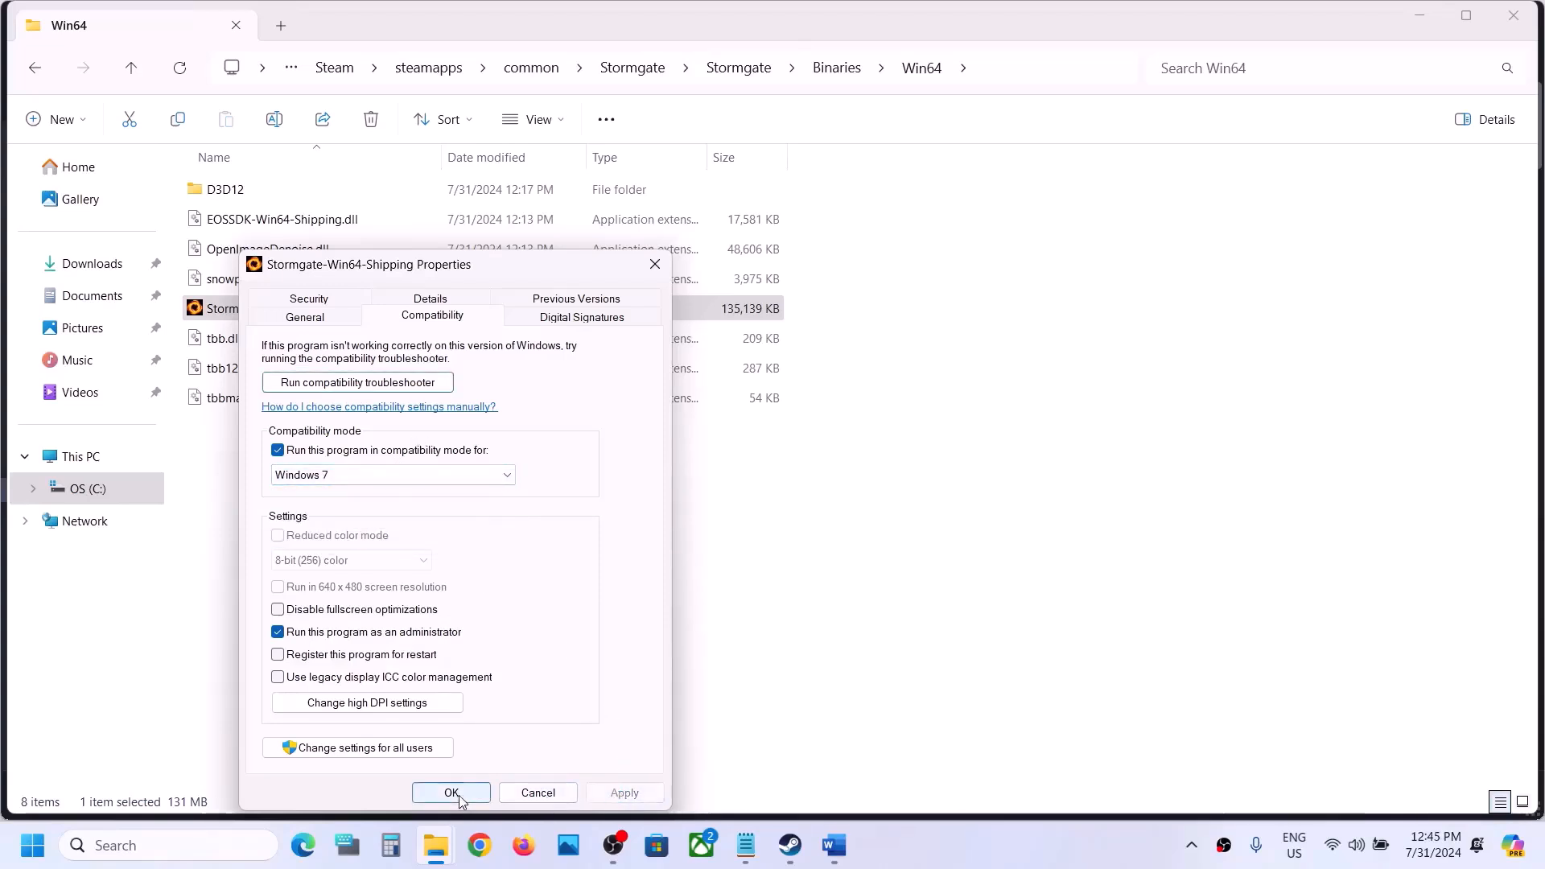
- Disable fullscreen optimizations for Stormgate-Win64-Shipping and save its properties
left_click(279, 611)
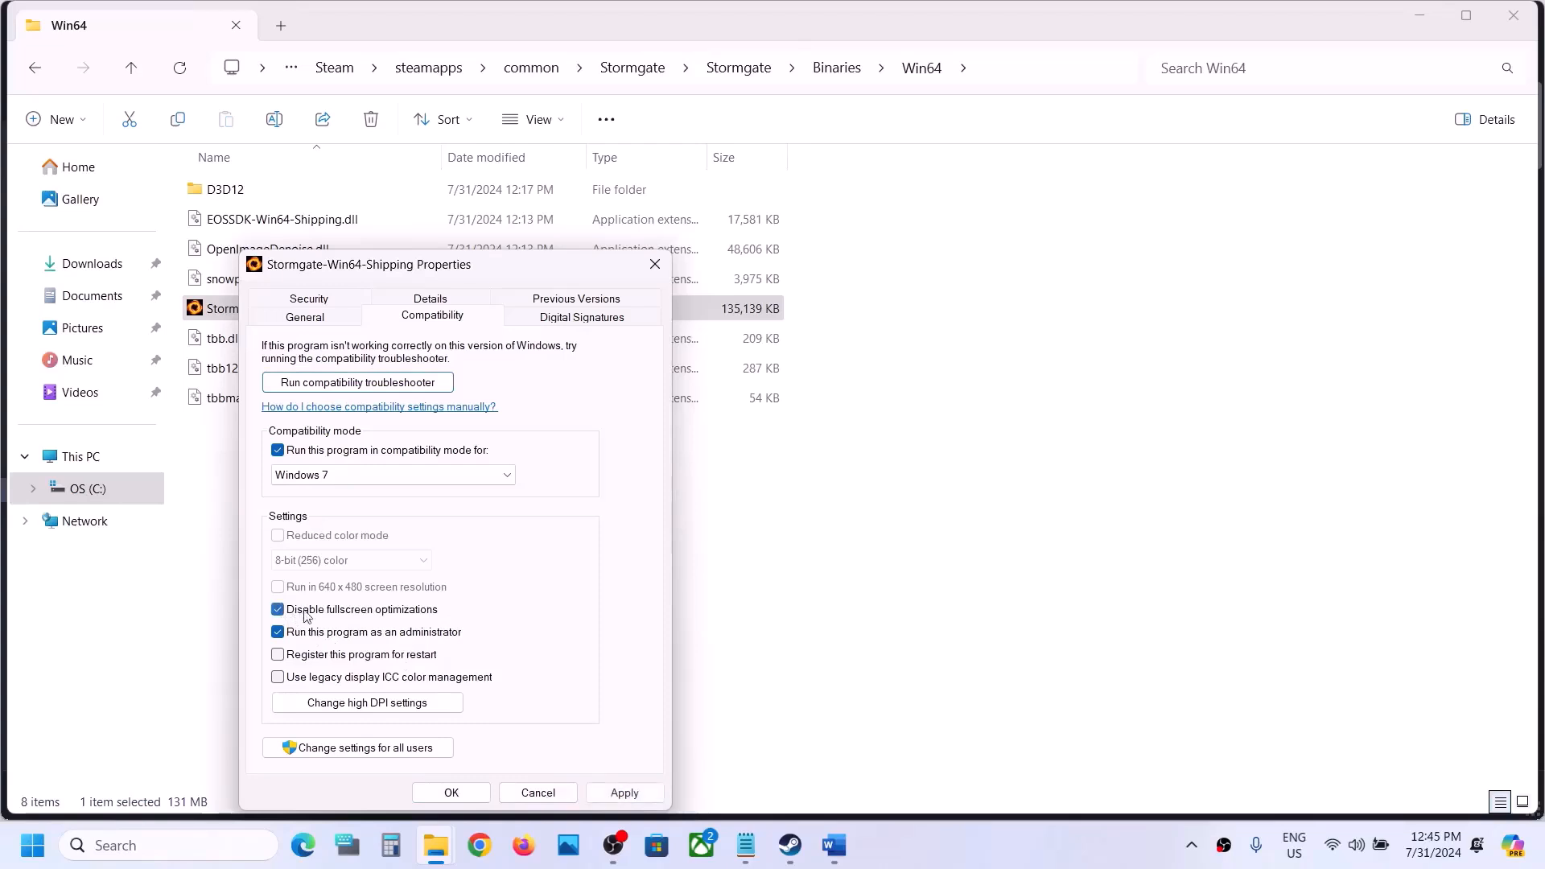
left_click(624, 792)
left_click(474, 795)
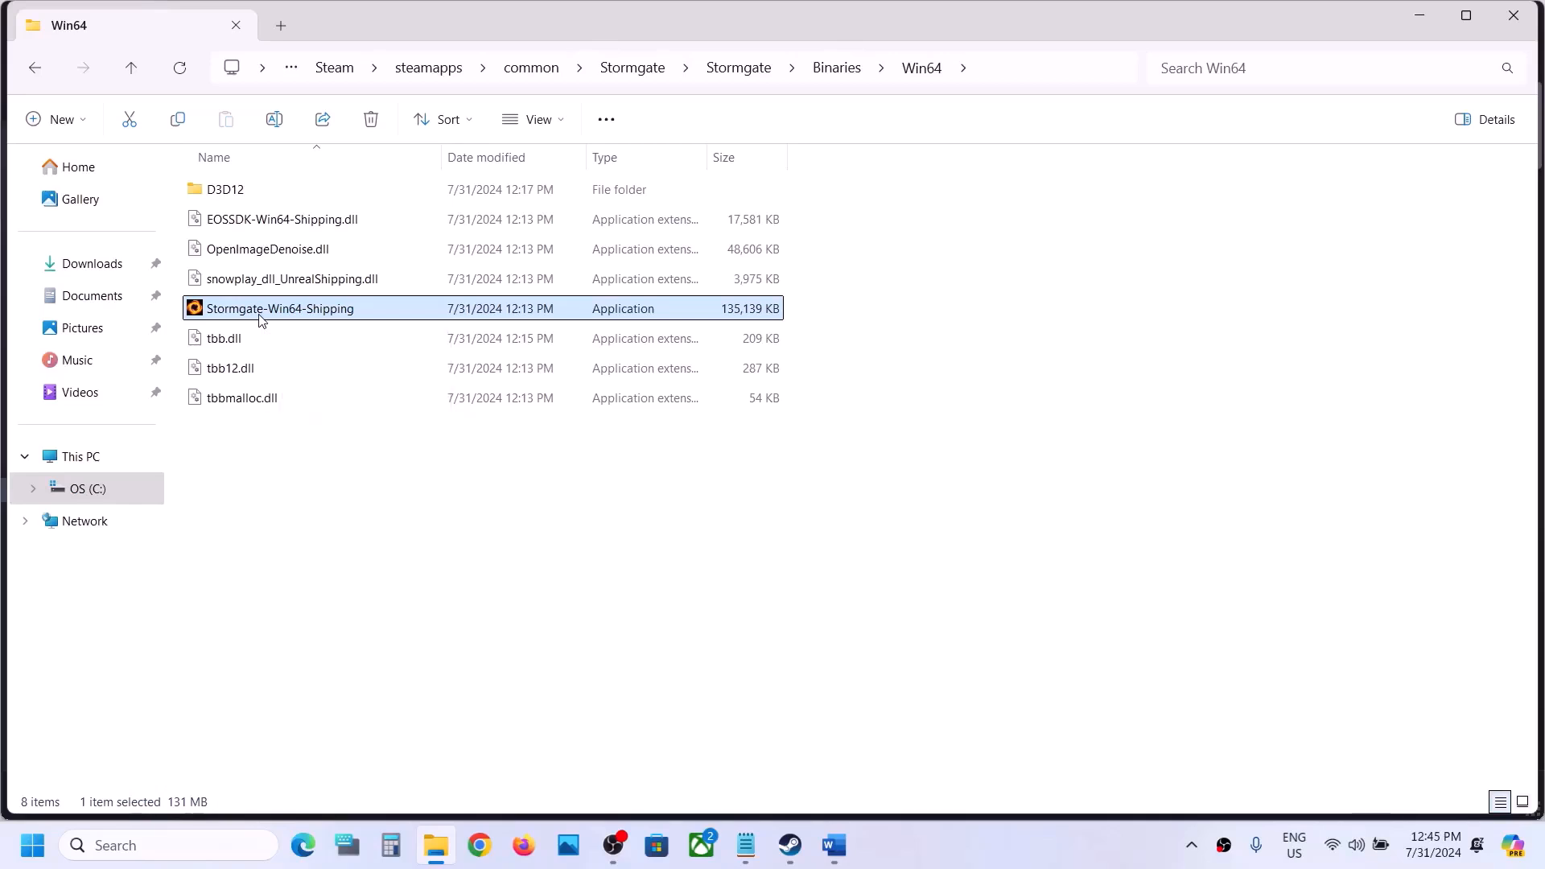
- Clear the compatibility mode, fullscreen optimization and administrator options for Stormgate-Win64-Shipping and save its properties
right_click(260, 318)
left_click(345, 531)
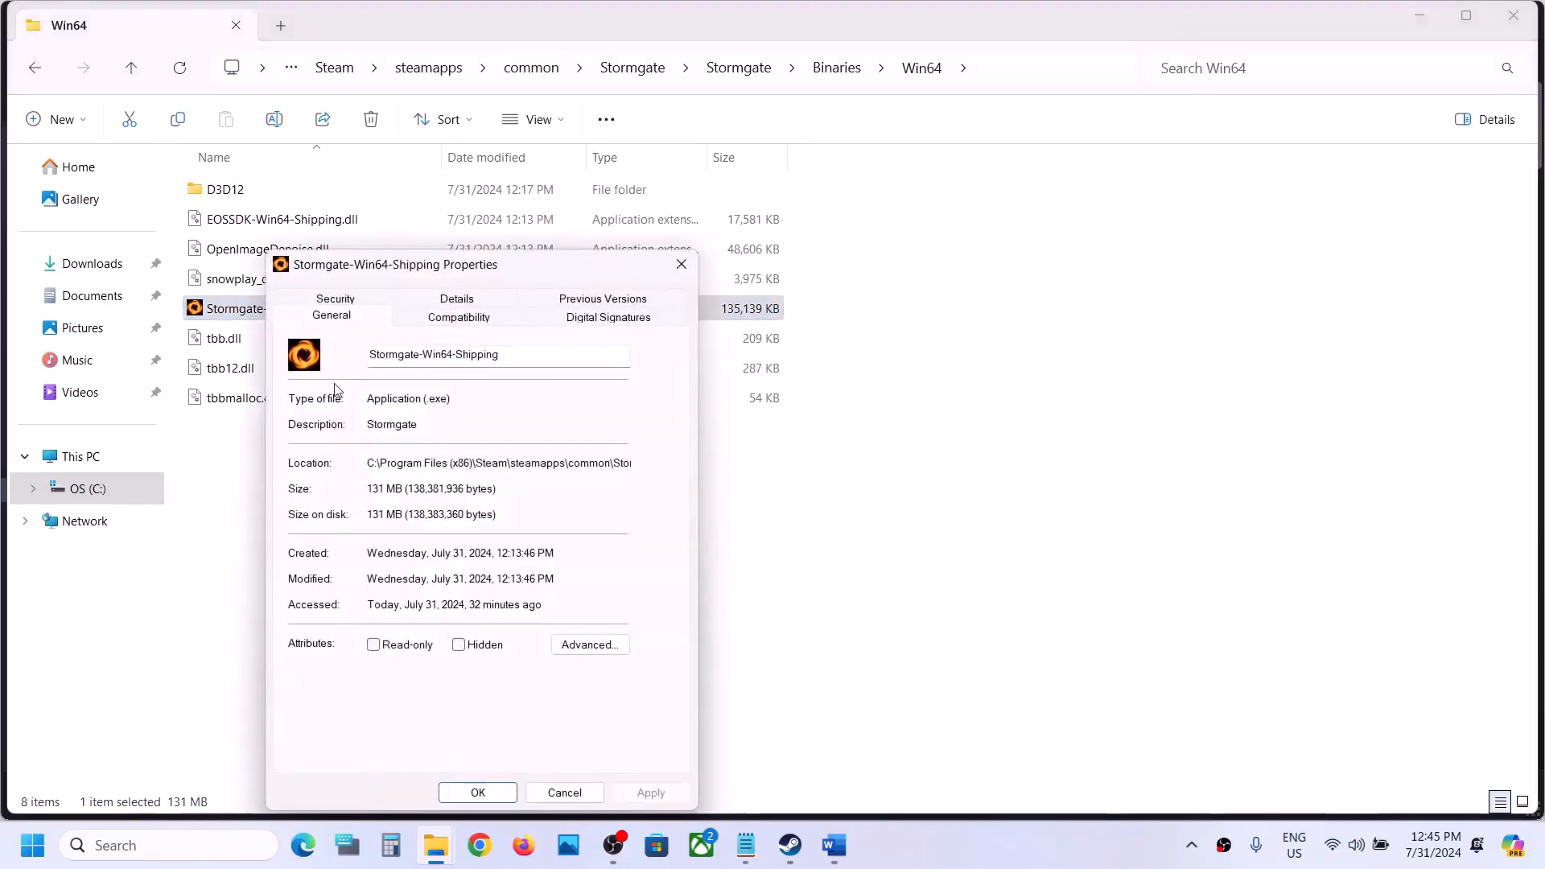
left_click(432, 322)
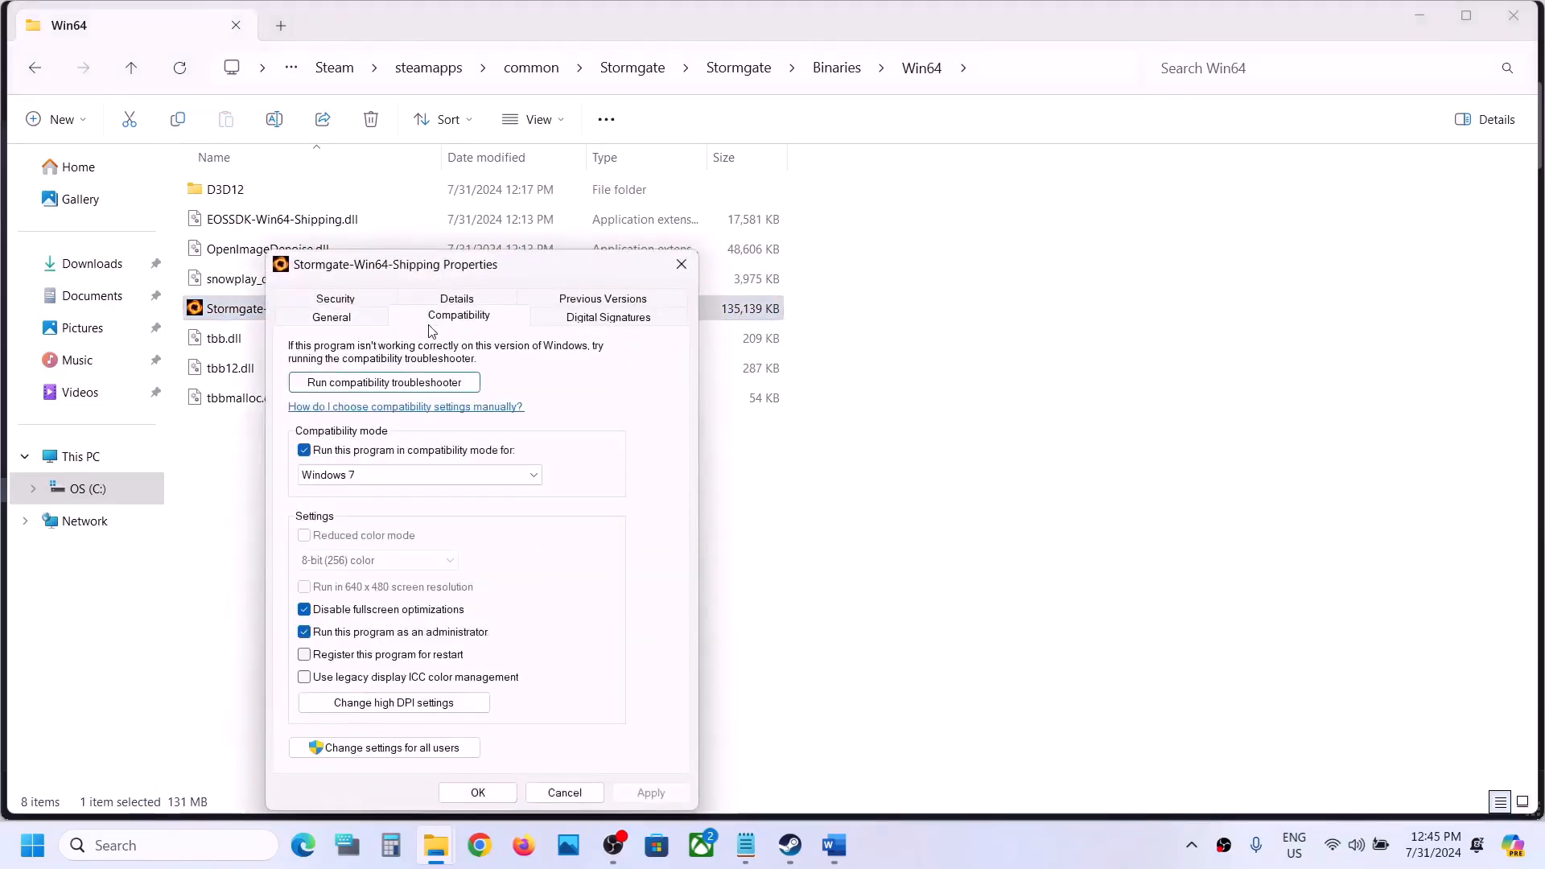
left_click(304, 450)
left_click(304, 609)
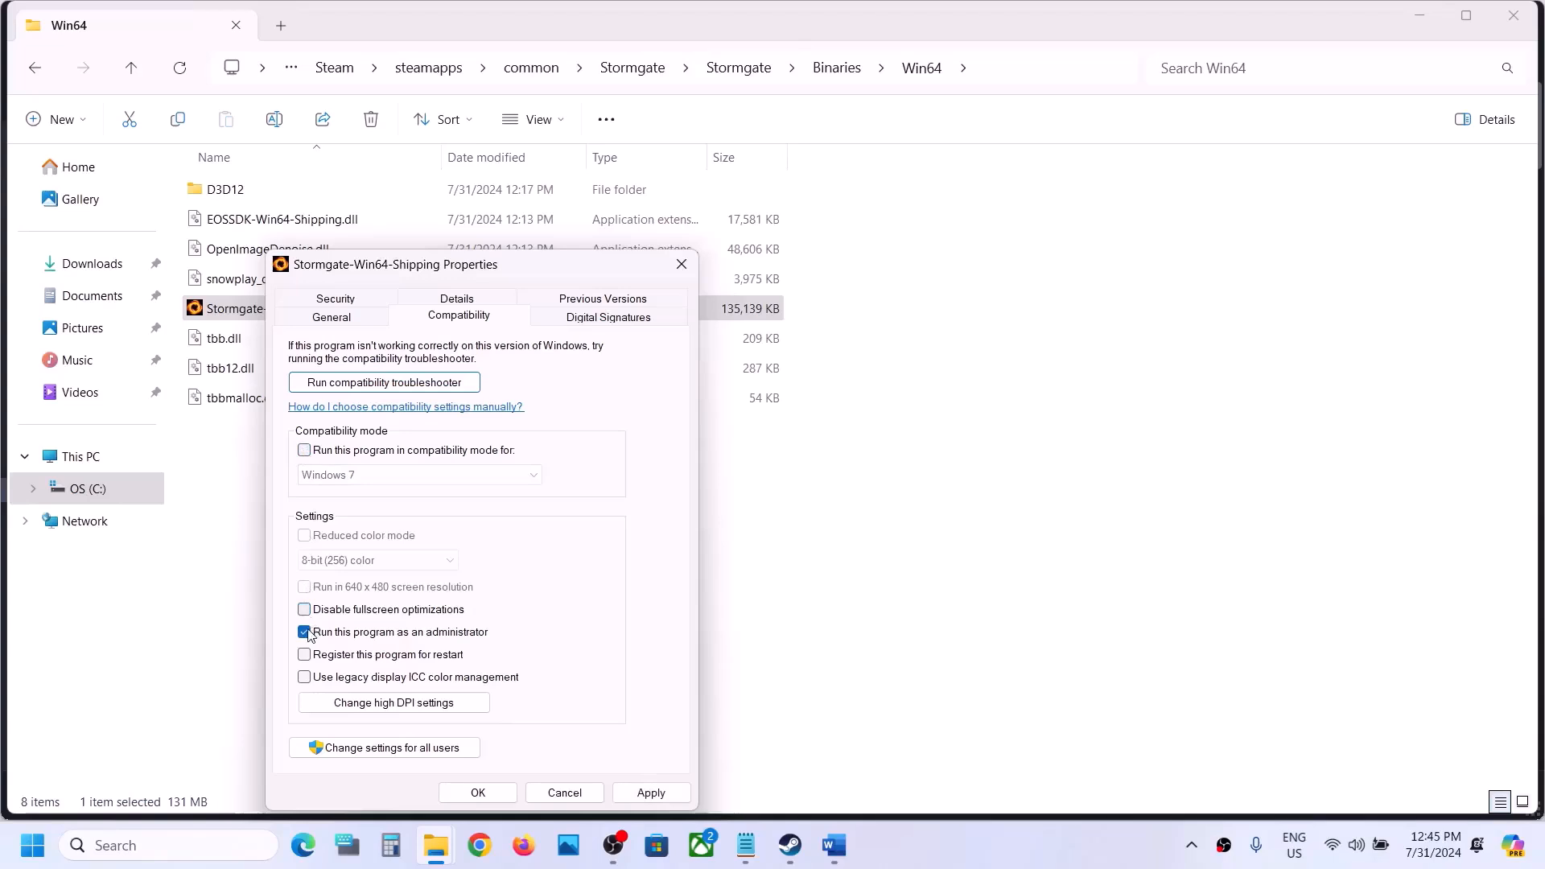
left_click(304, 632)
left_click(648, 792)
left_click(476, 791)
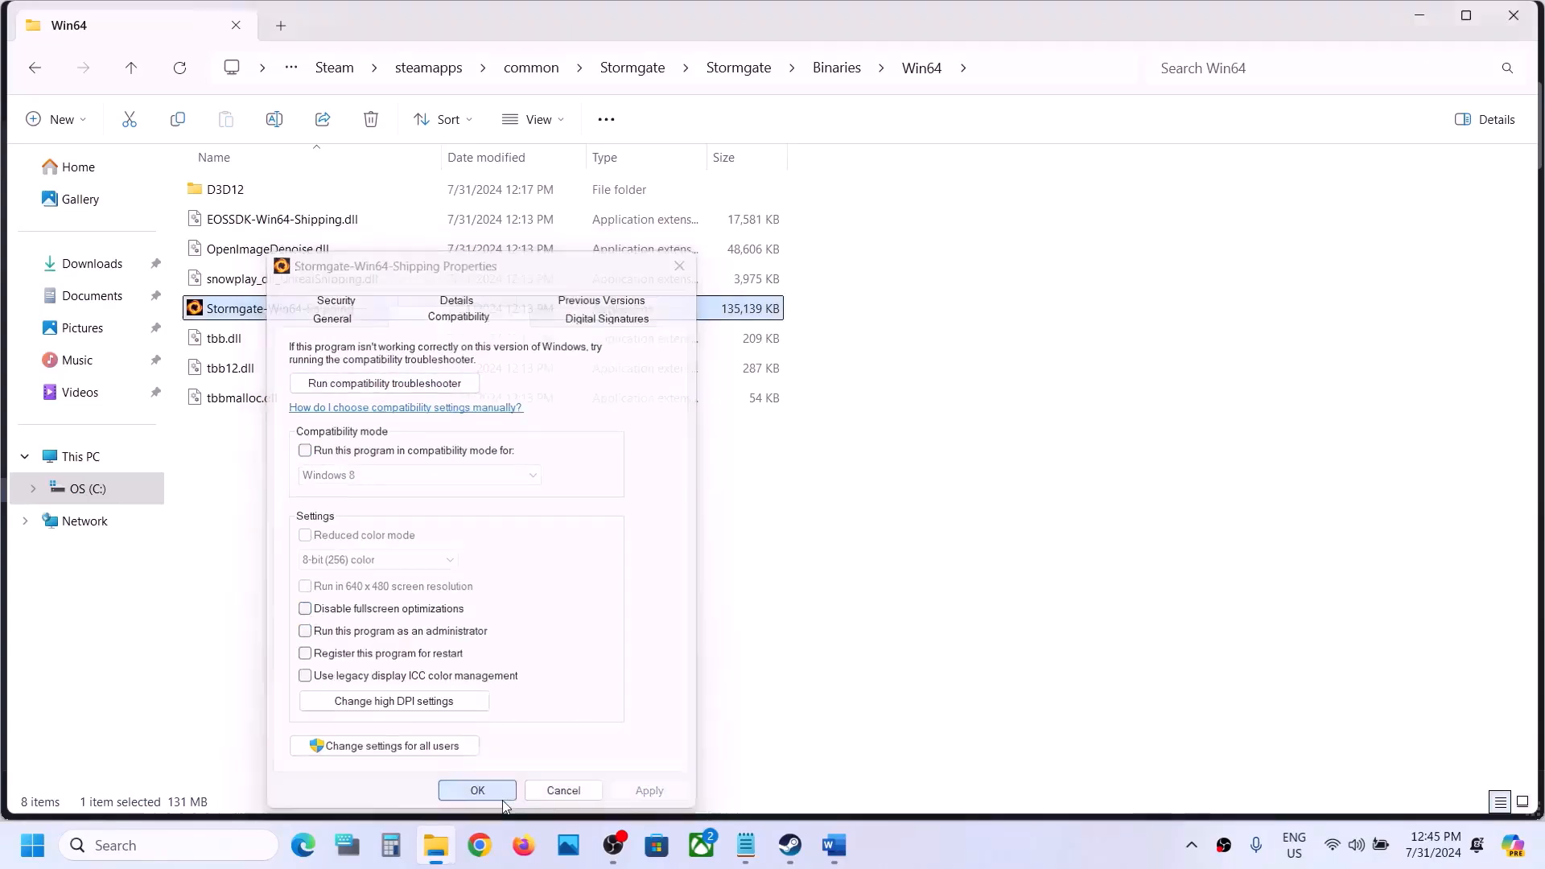
- Return to the main Stormgate installation folder and clear all enabled compatibility options of the Stormgate application, saving its properties
left_click(132, 70)
left_click(131, 70)
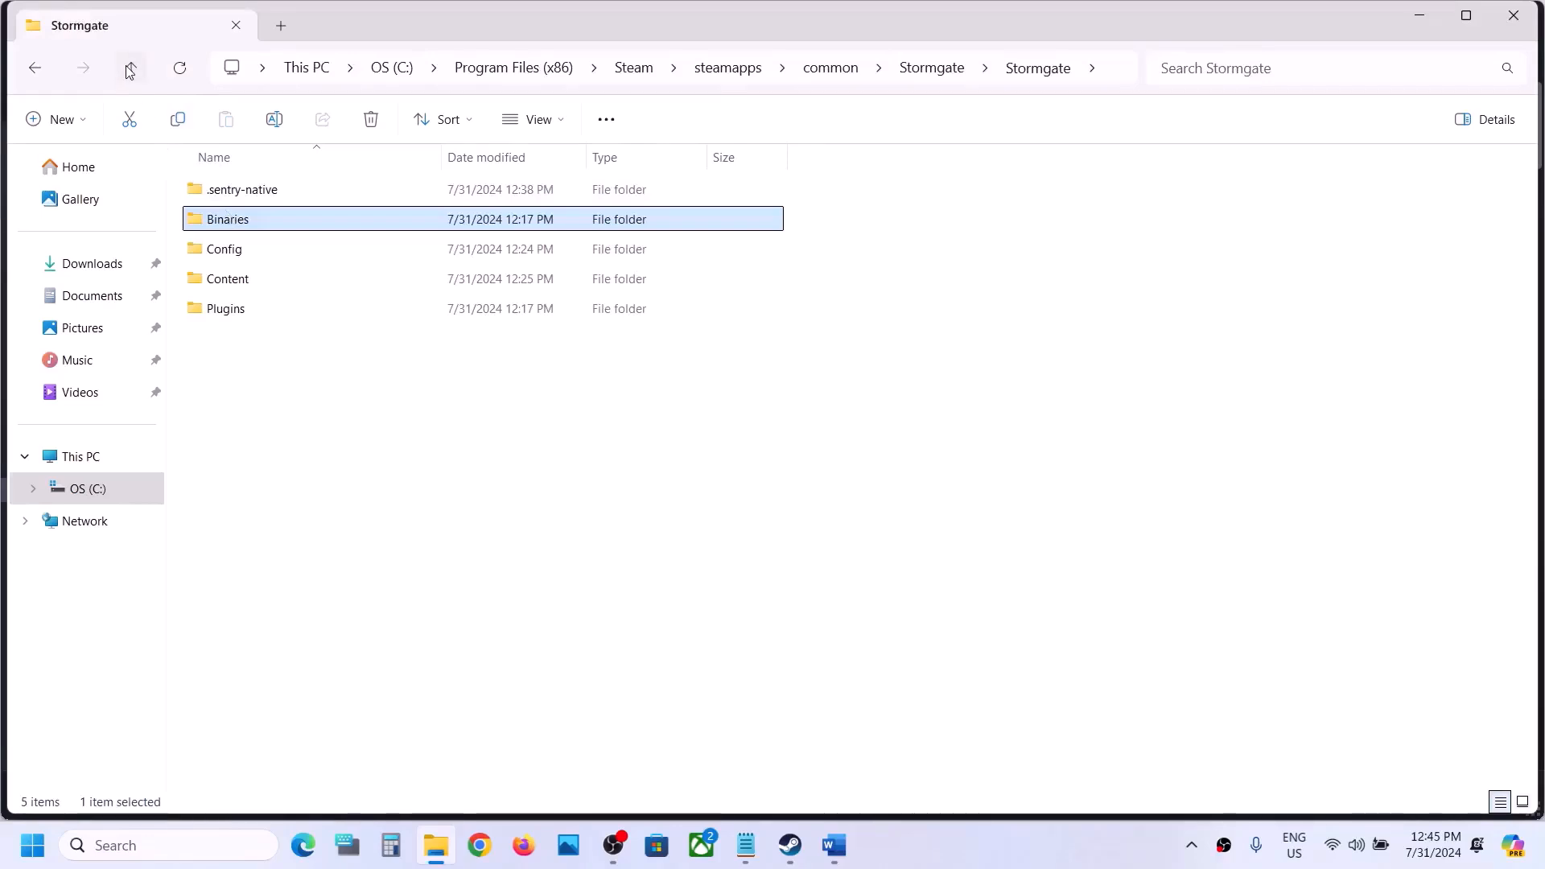
left_click(131, 70)
right_click(241, 367)
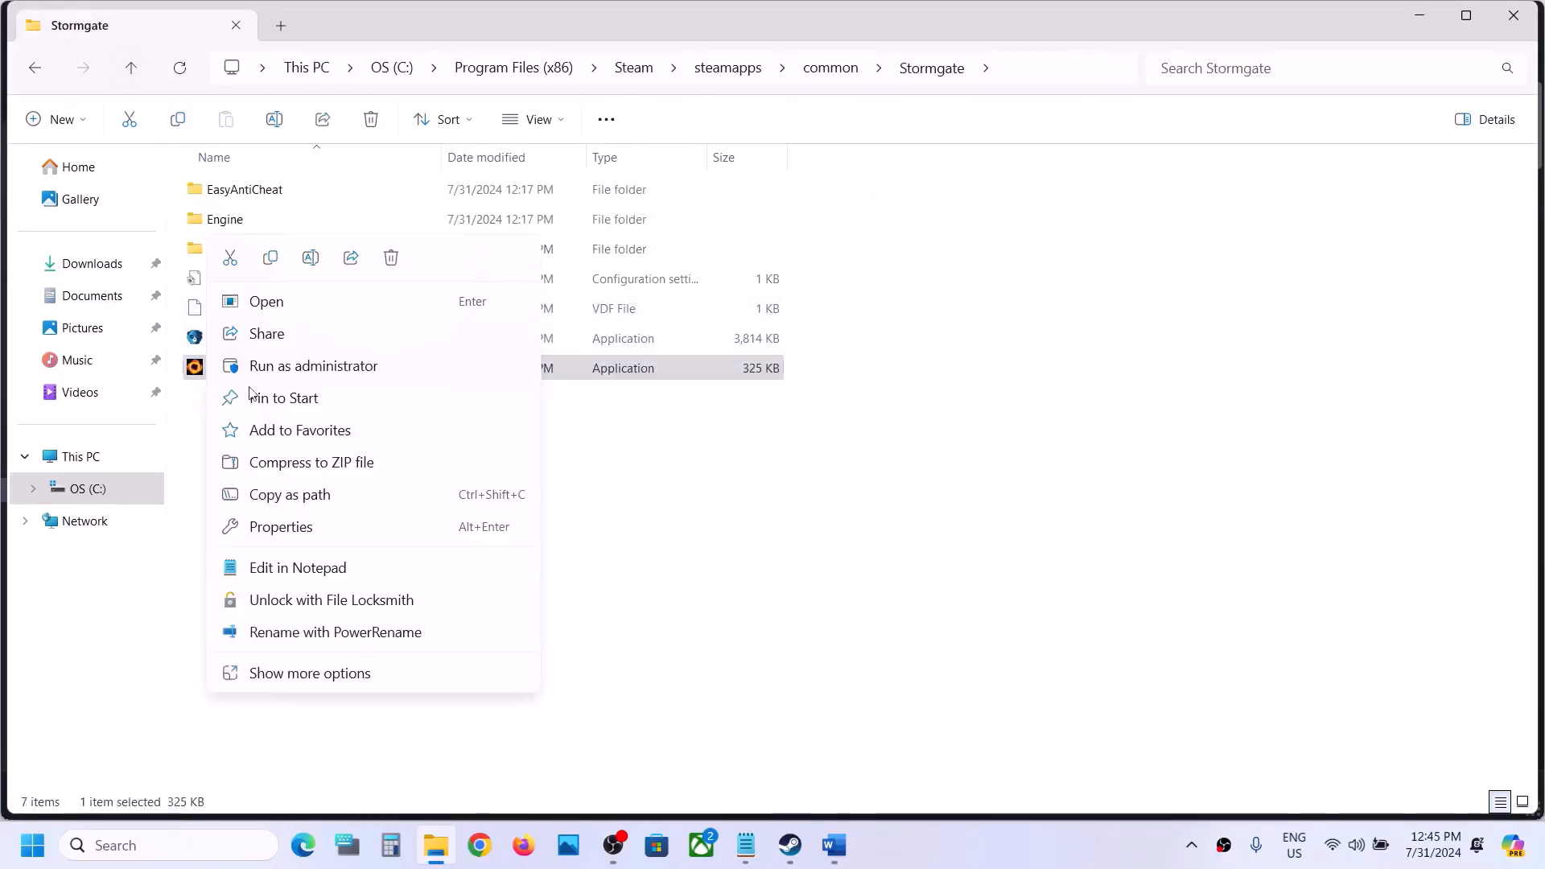
left_click(302, 529)
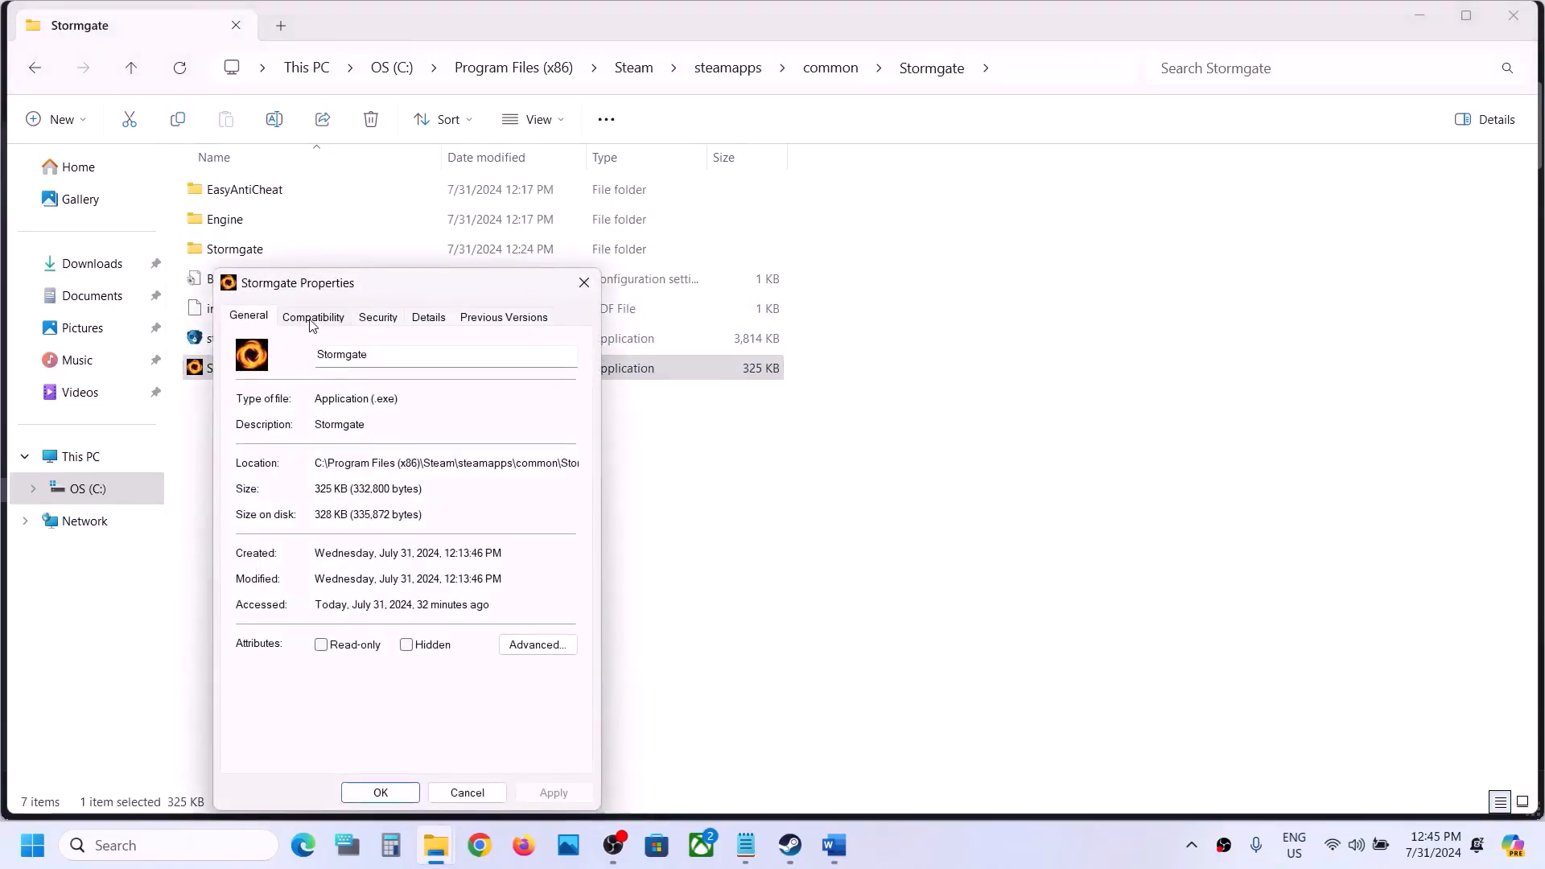
left_click(313, 317)
left_click(260, 449)
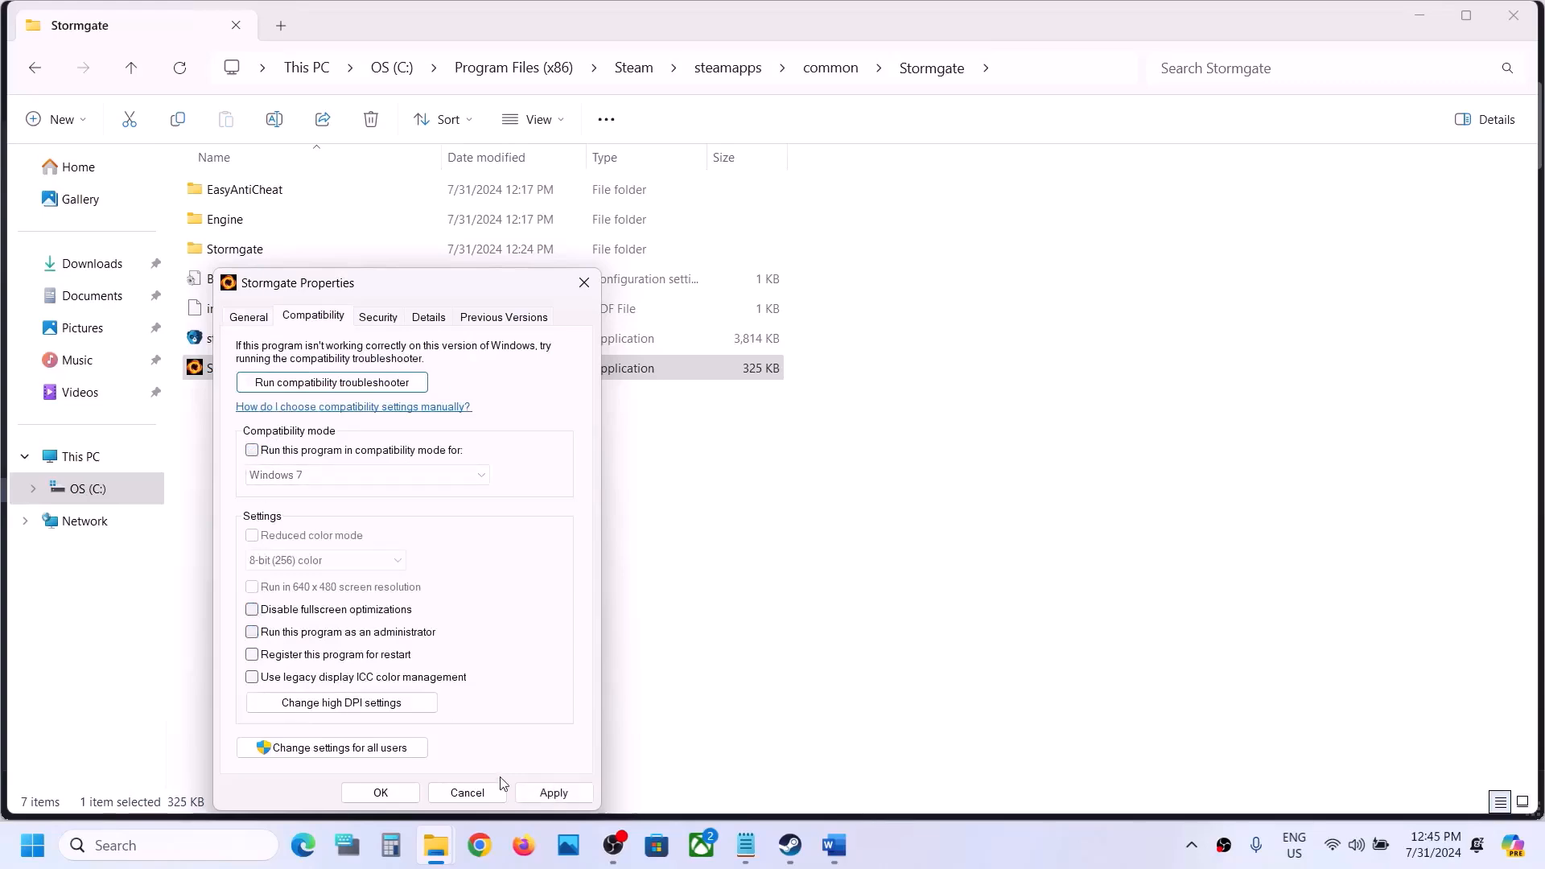
left_click(553, 792)
left_click(380, 792)
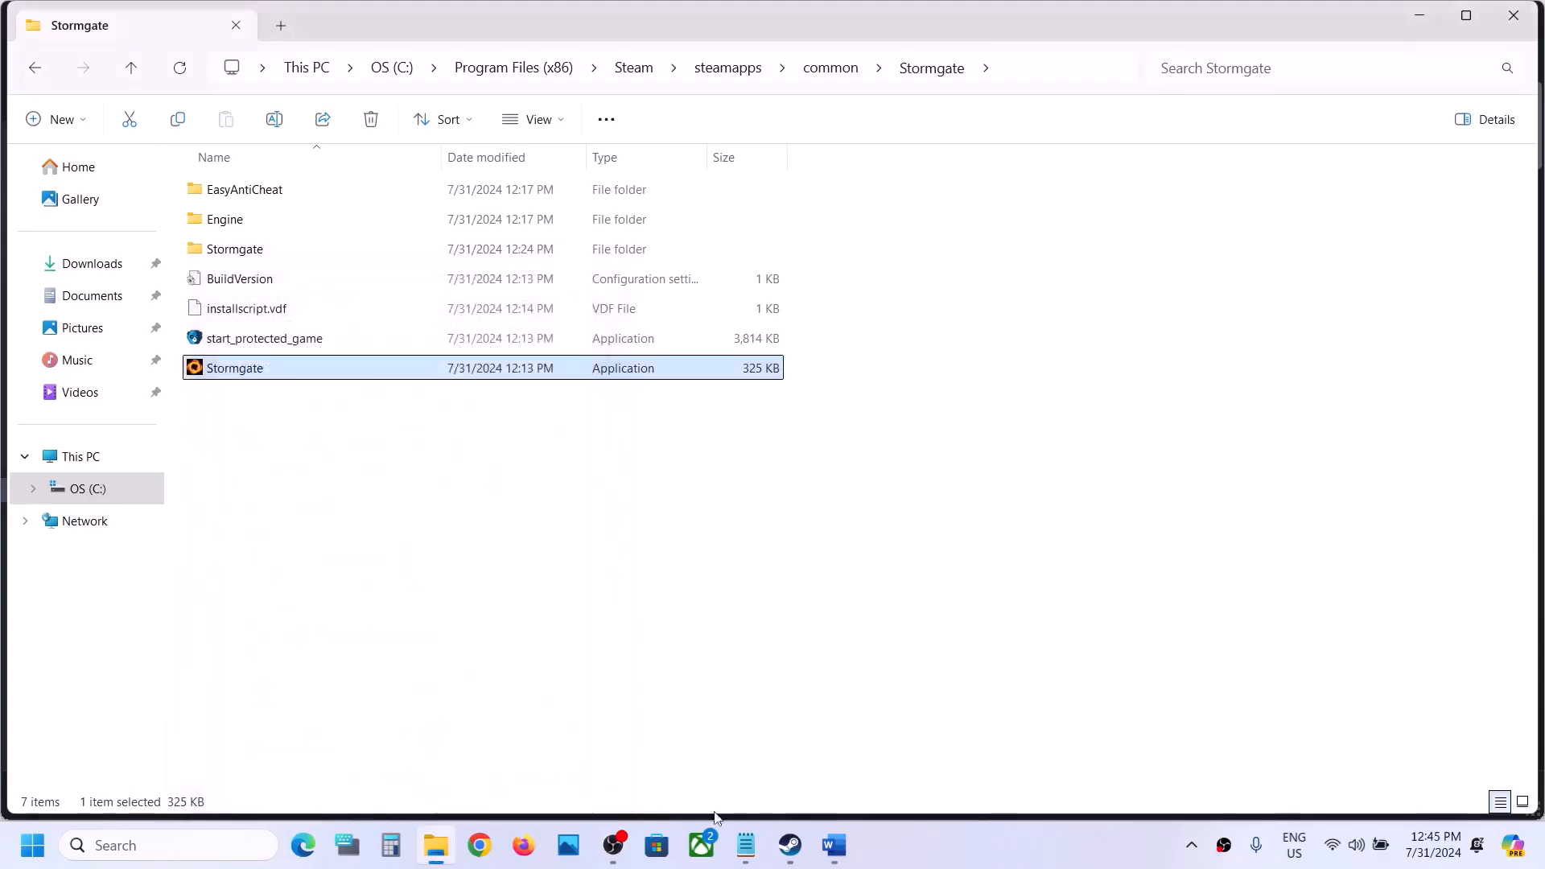
- Switch to the Word document and review Step 6 on a clean graphics driver installation, including the NVIDIA and AMD links
left_click(829, 849)
scroll(656, 515, "down", 5)
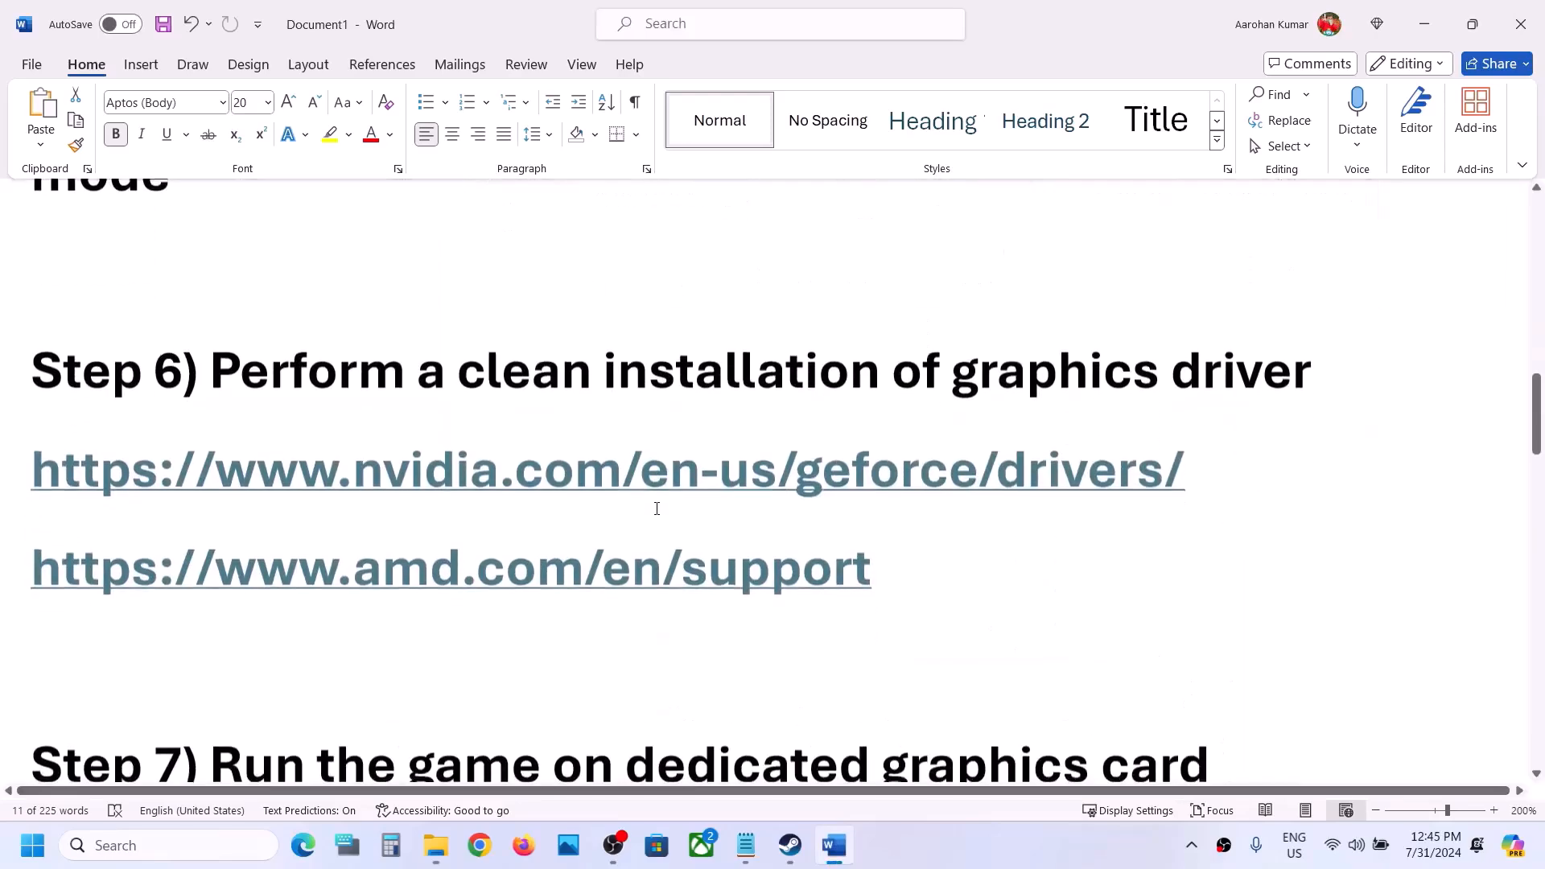
left_click_drag(276, 380, 1397, 359)
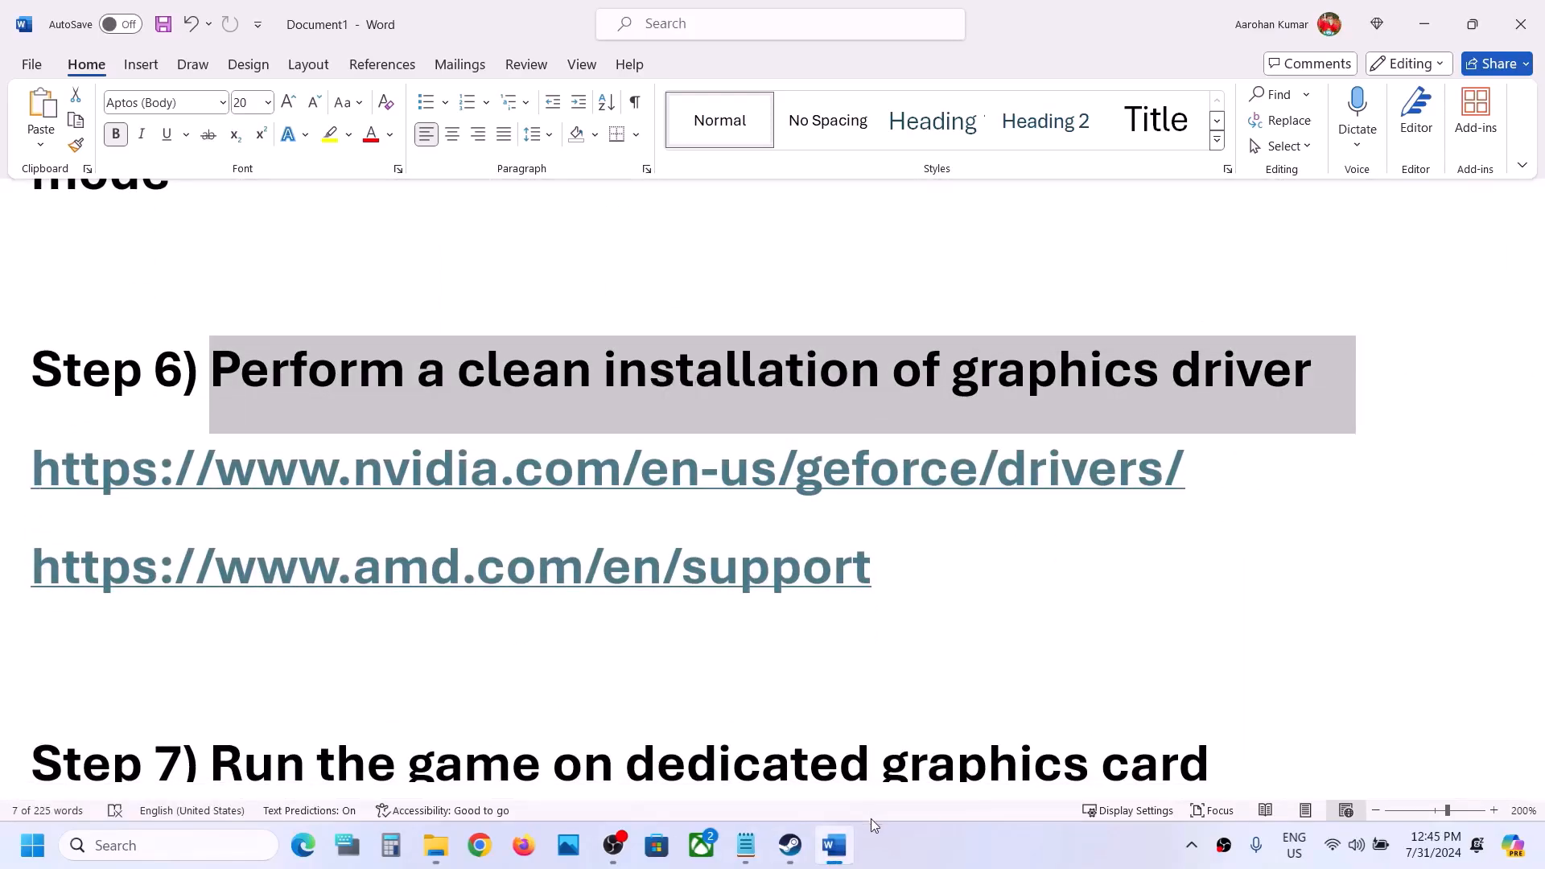
left_click(879, 842)
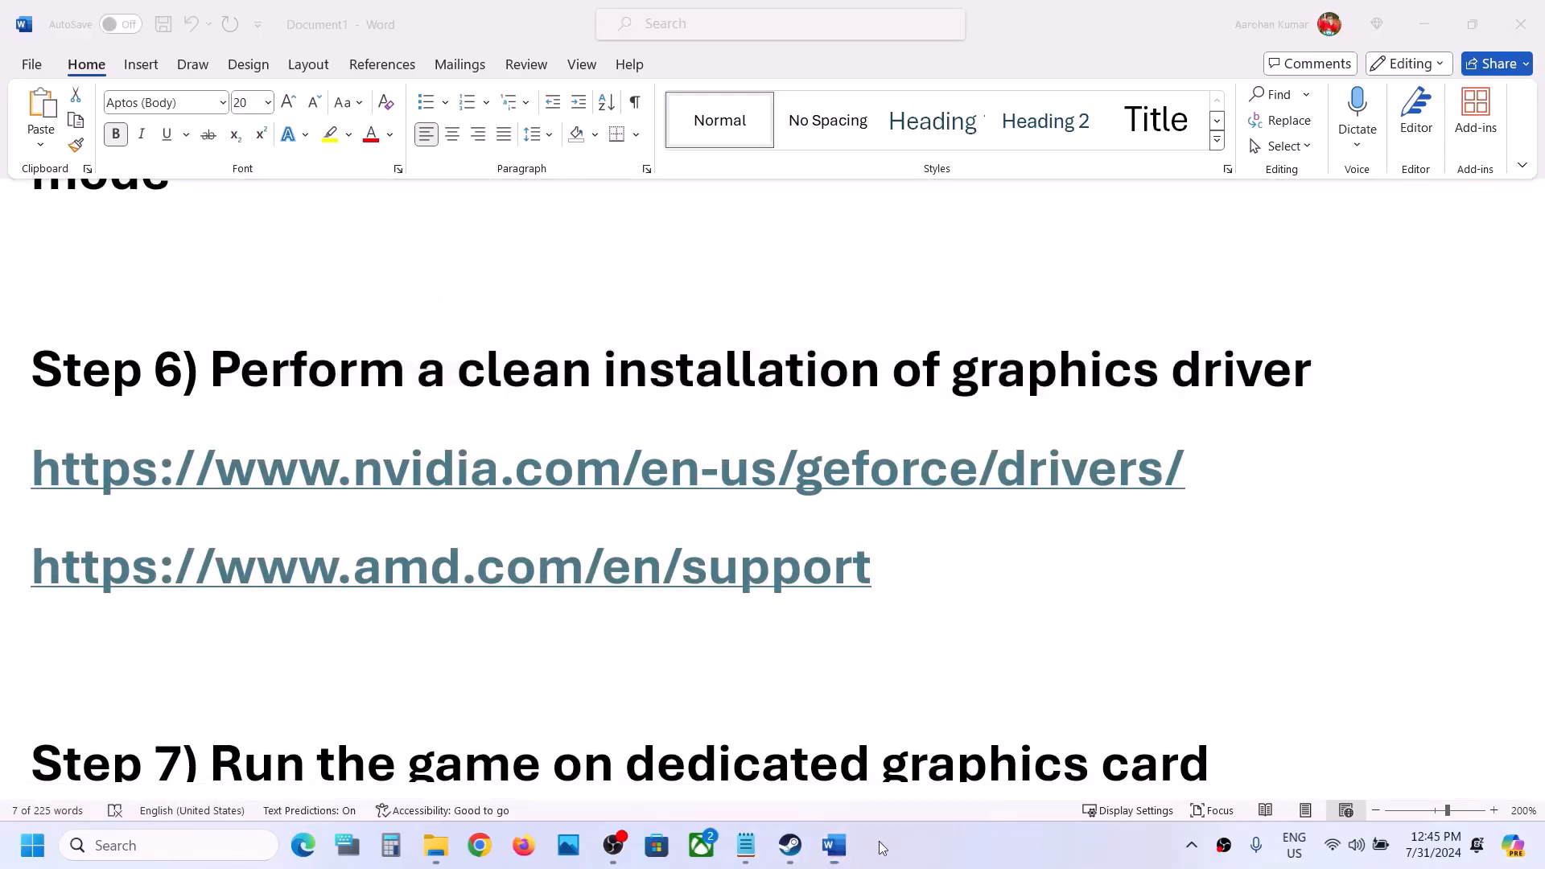
left_click(362, 473)
left_click_drag(298, 473, 713, 474)
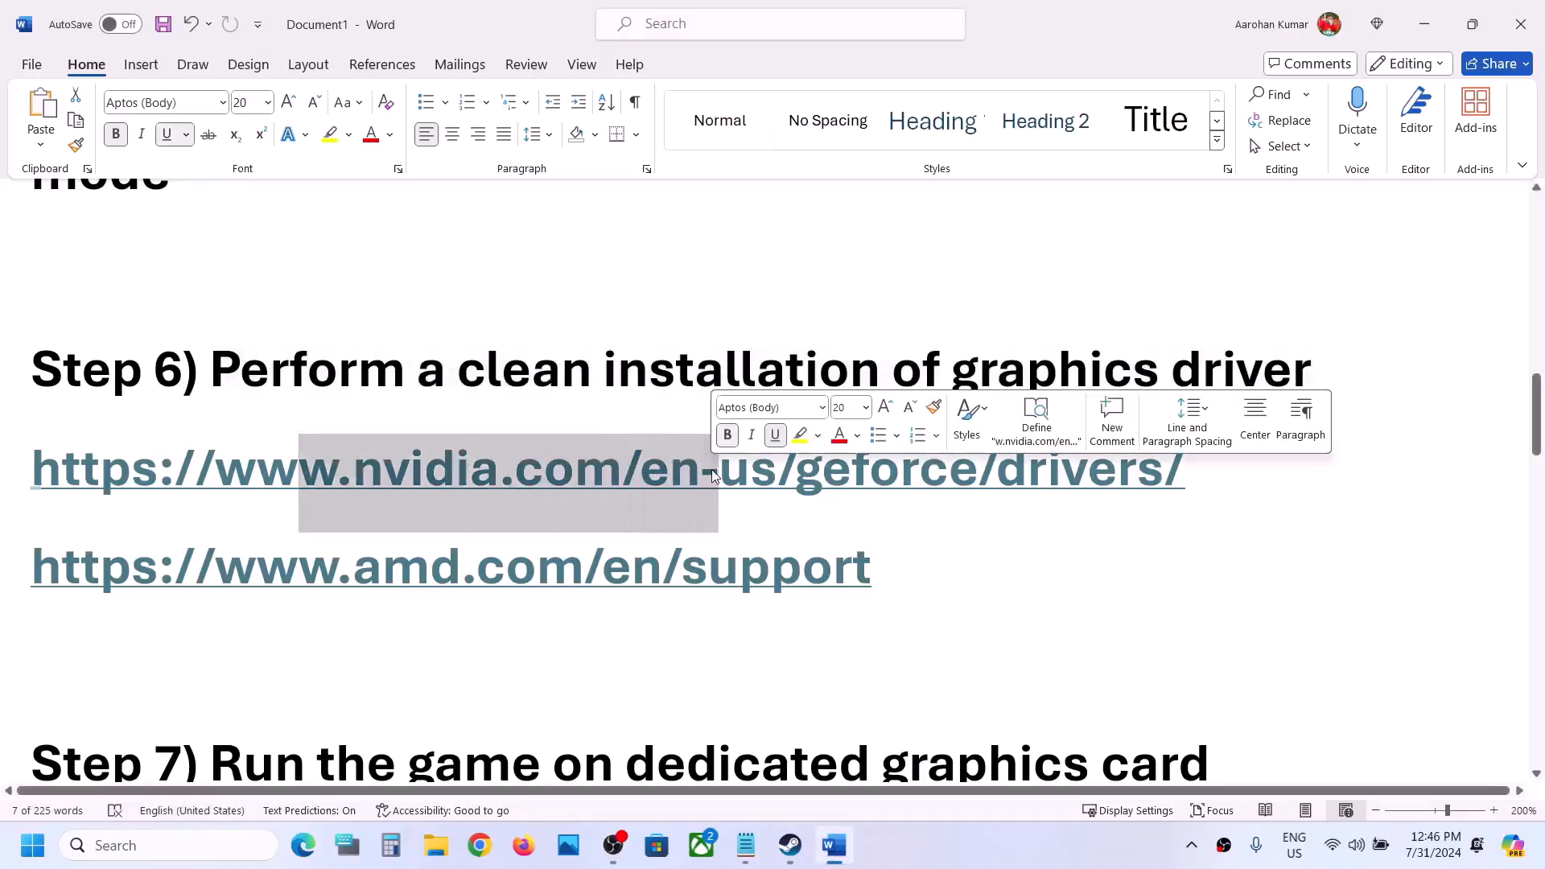
left_click_drag(298, 569, 661, 568)
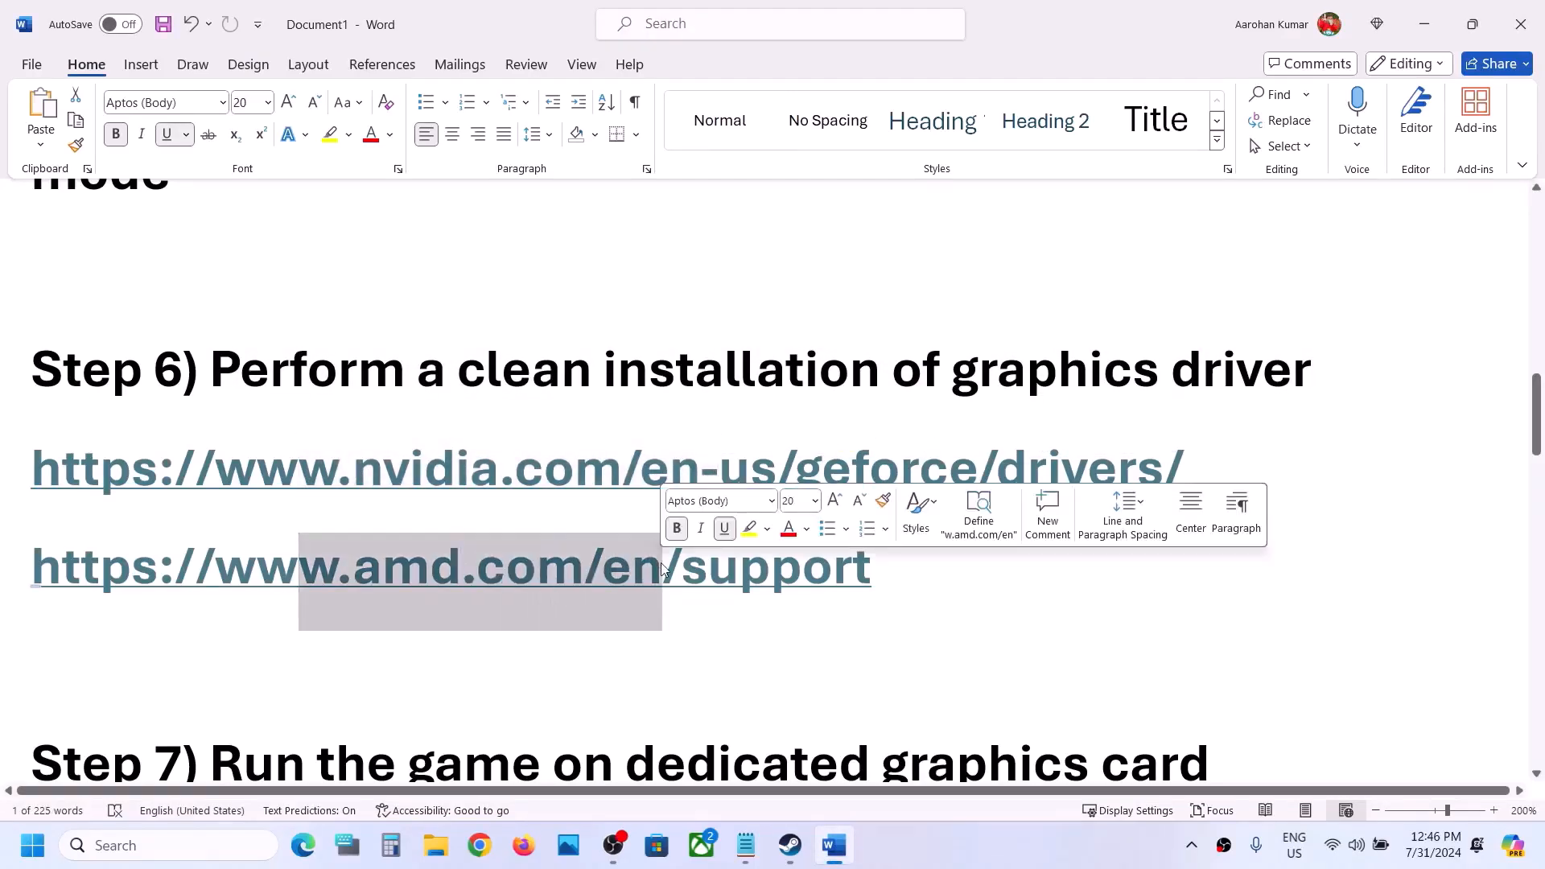
left_click_drag(354, 473, 718, 475)
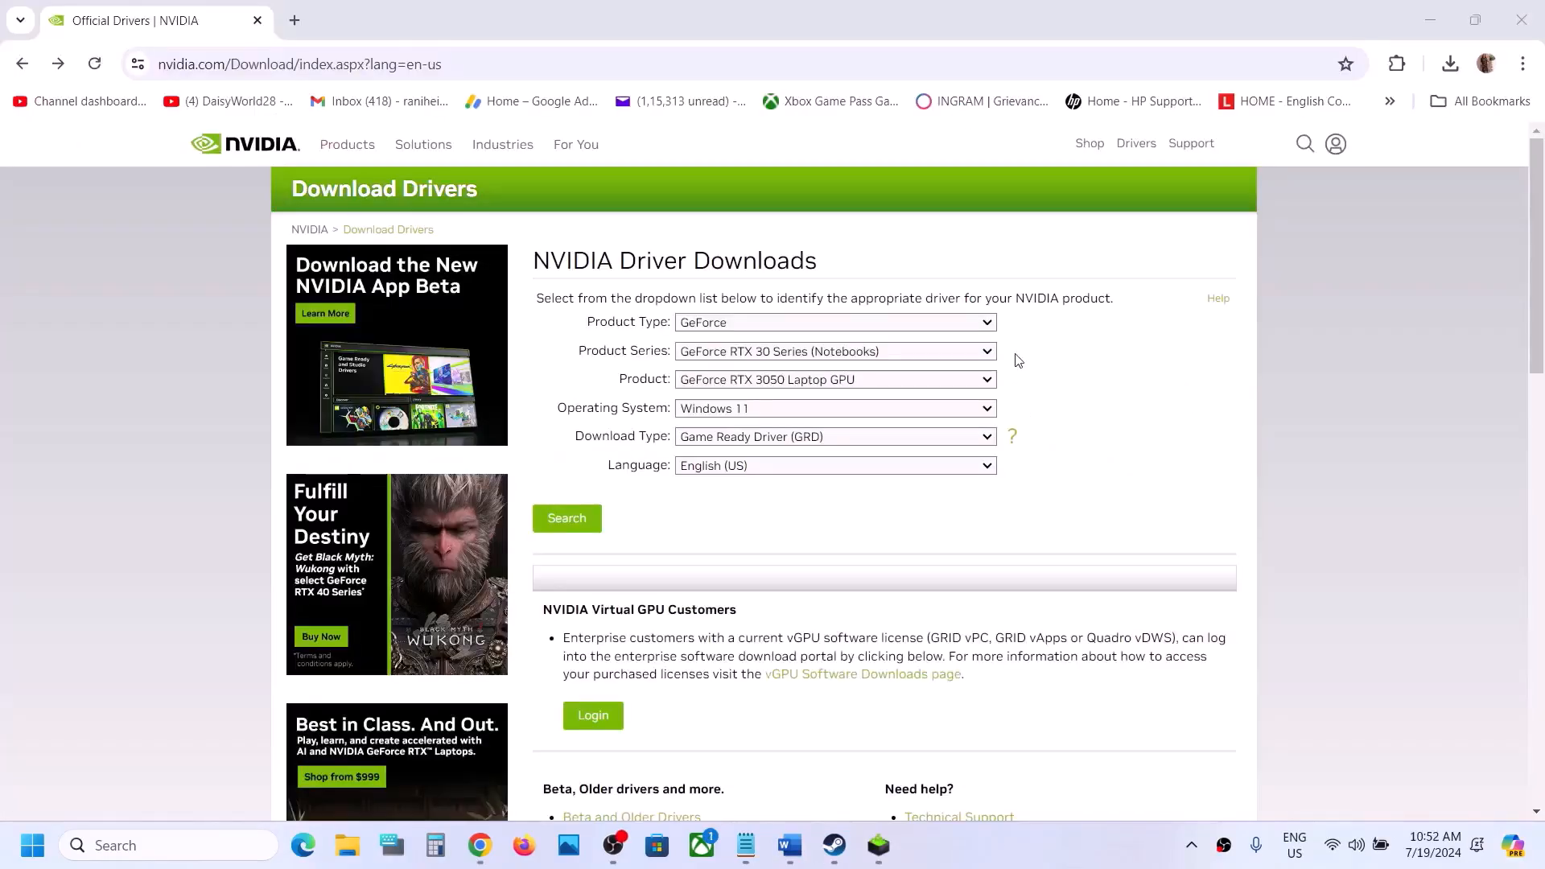
- Search NVIDIA driver downloads for GeForce, GeForce RTX 30 Series (Notebooks), GeForce RTX 3050 Laptop GPU on Windows 11
left_click(809, 323)
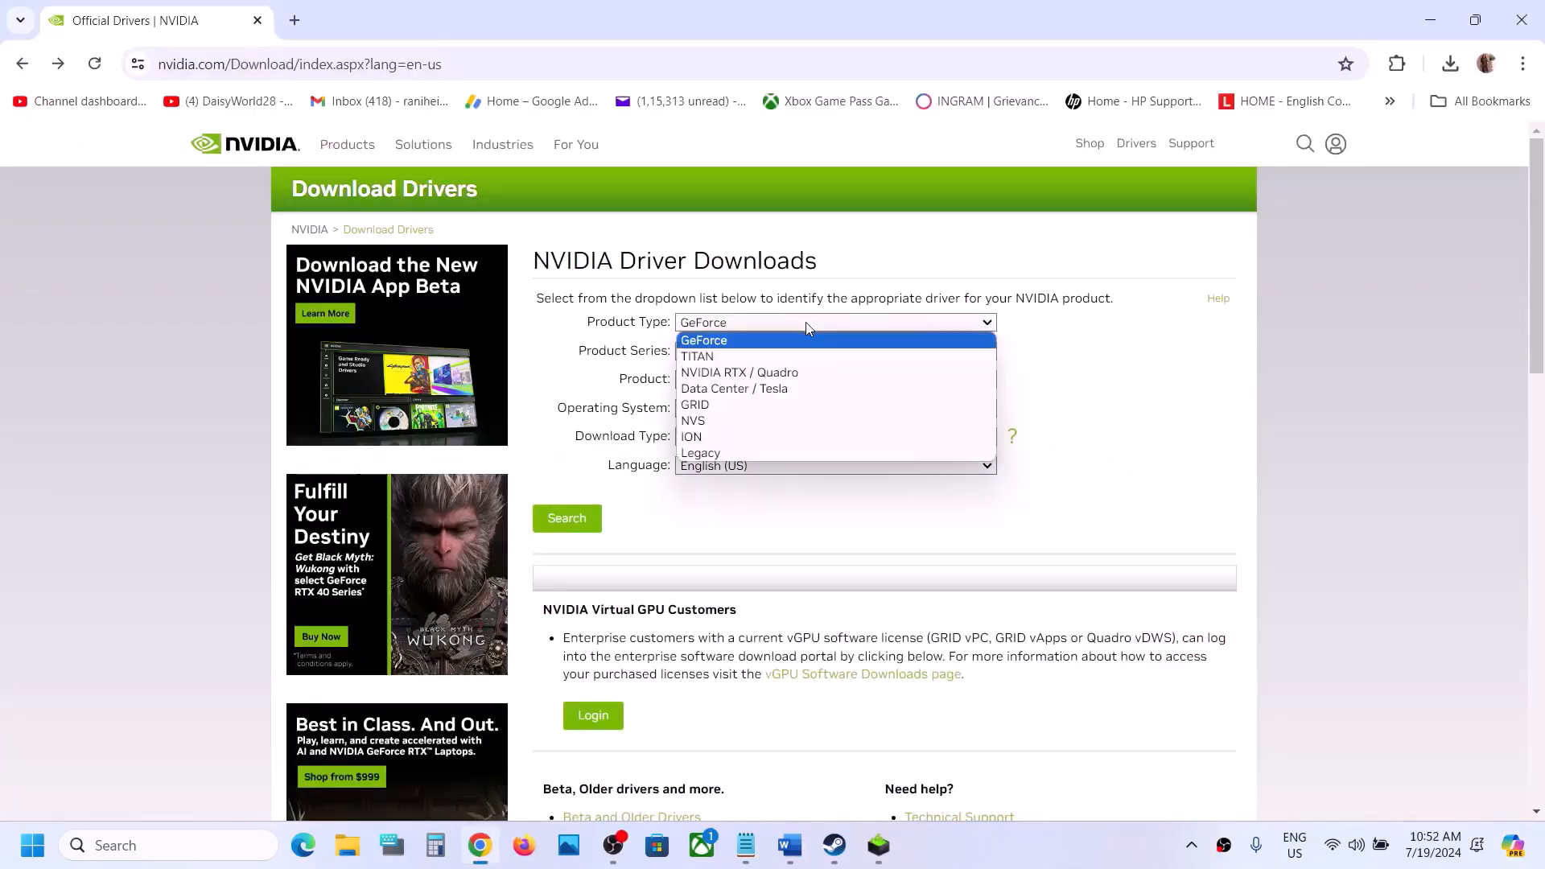
left_click(749, 344)
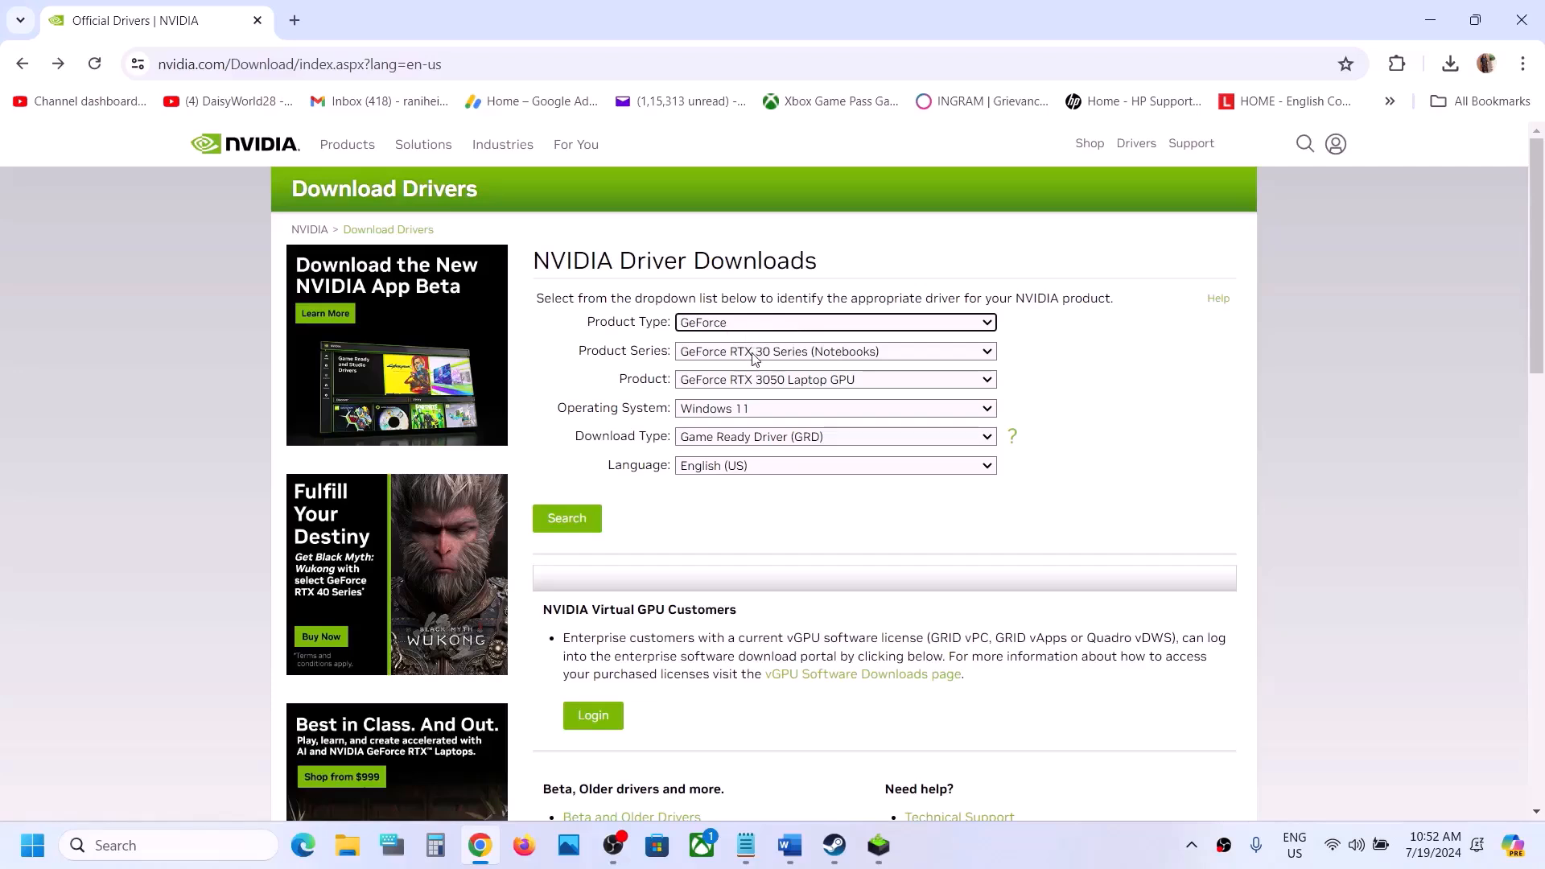
left_click(753, 351)
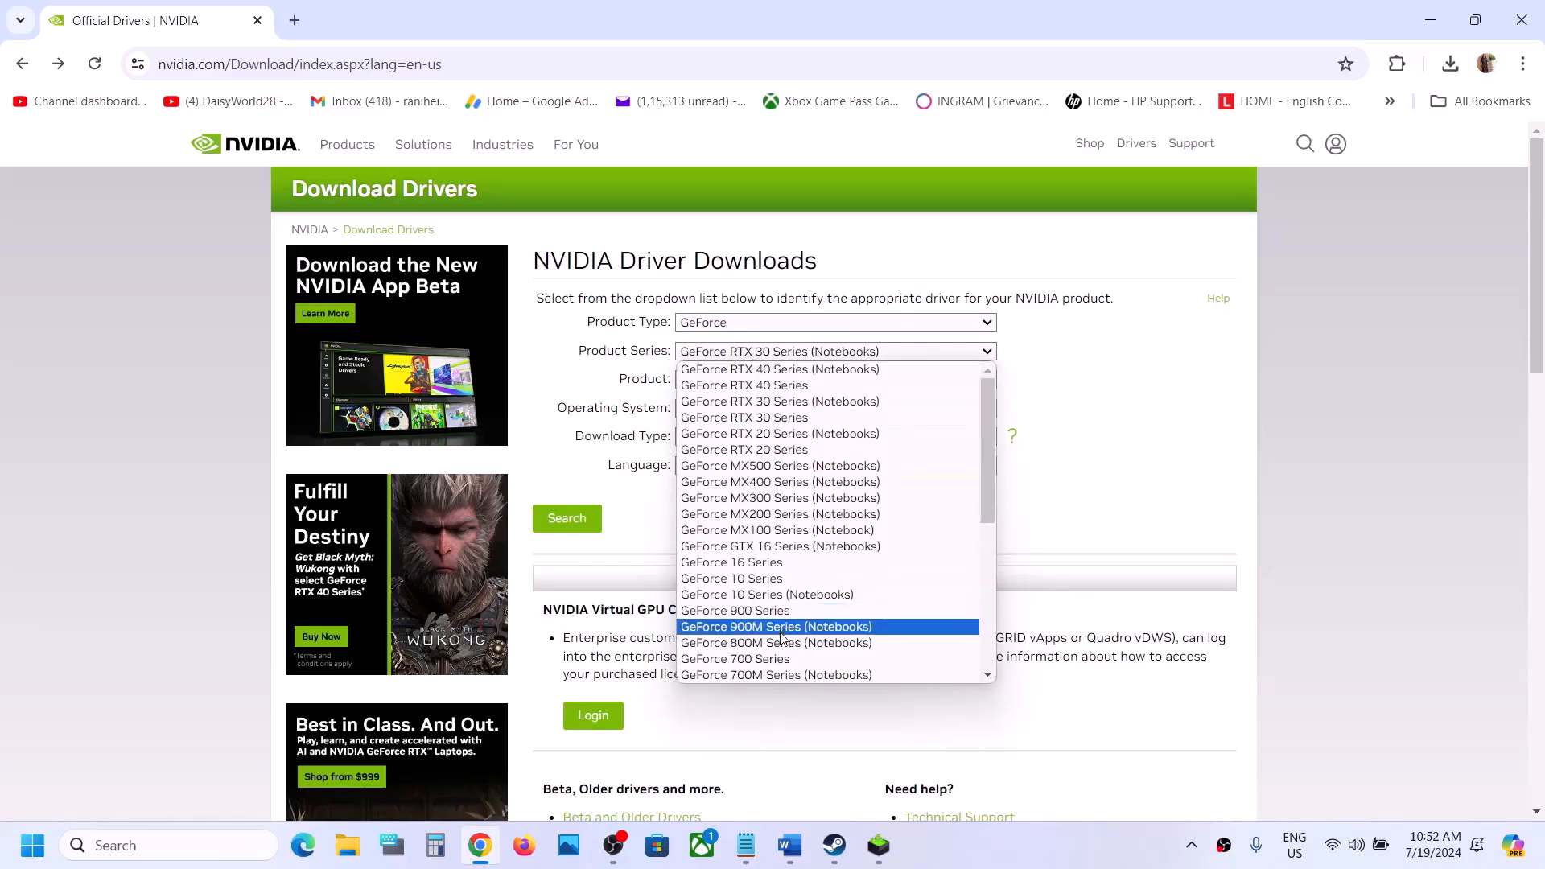
left_click(800, 402)
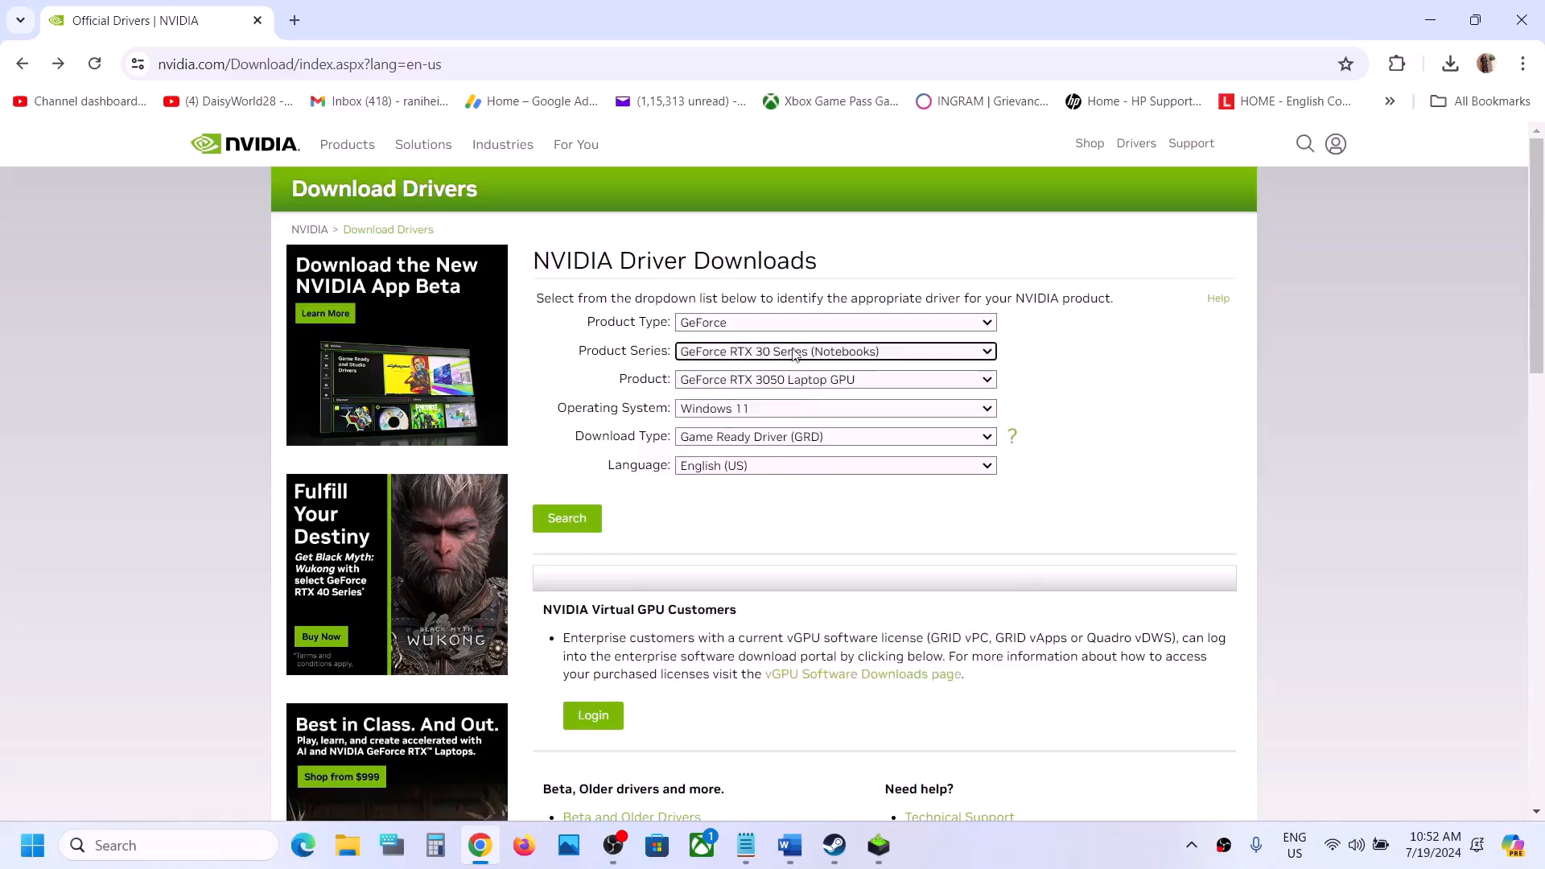
left_click(779, 386)
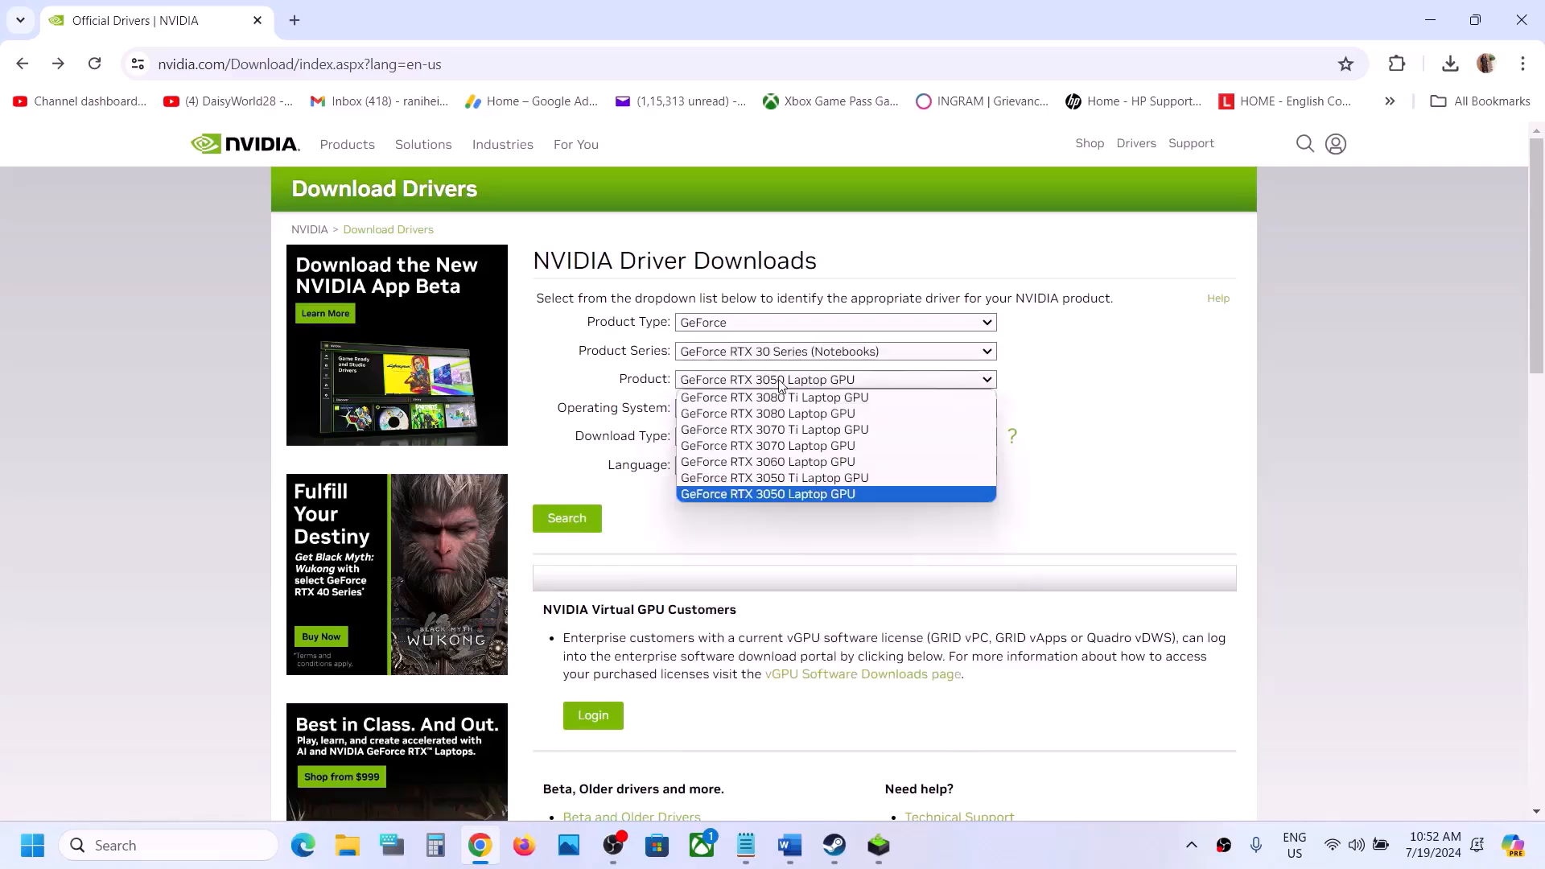
left_click(826, 494)
left_click(754, 412)
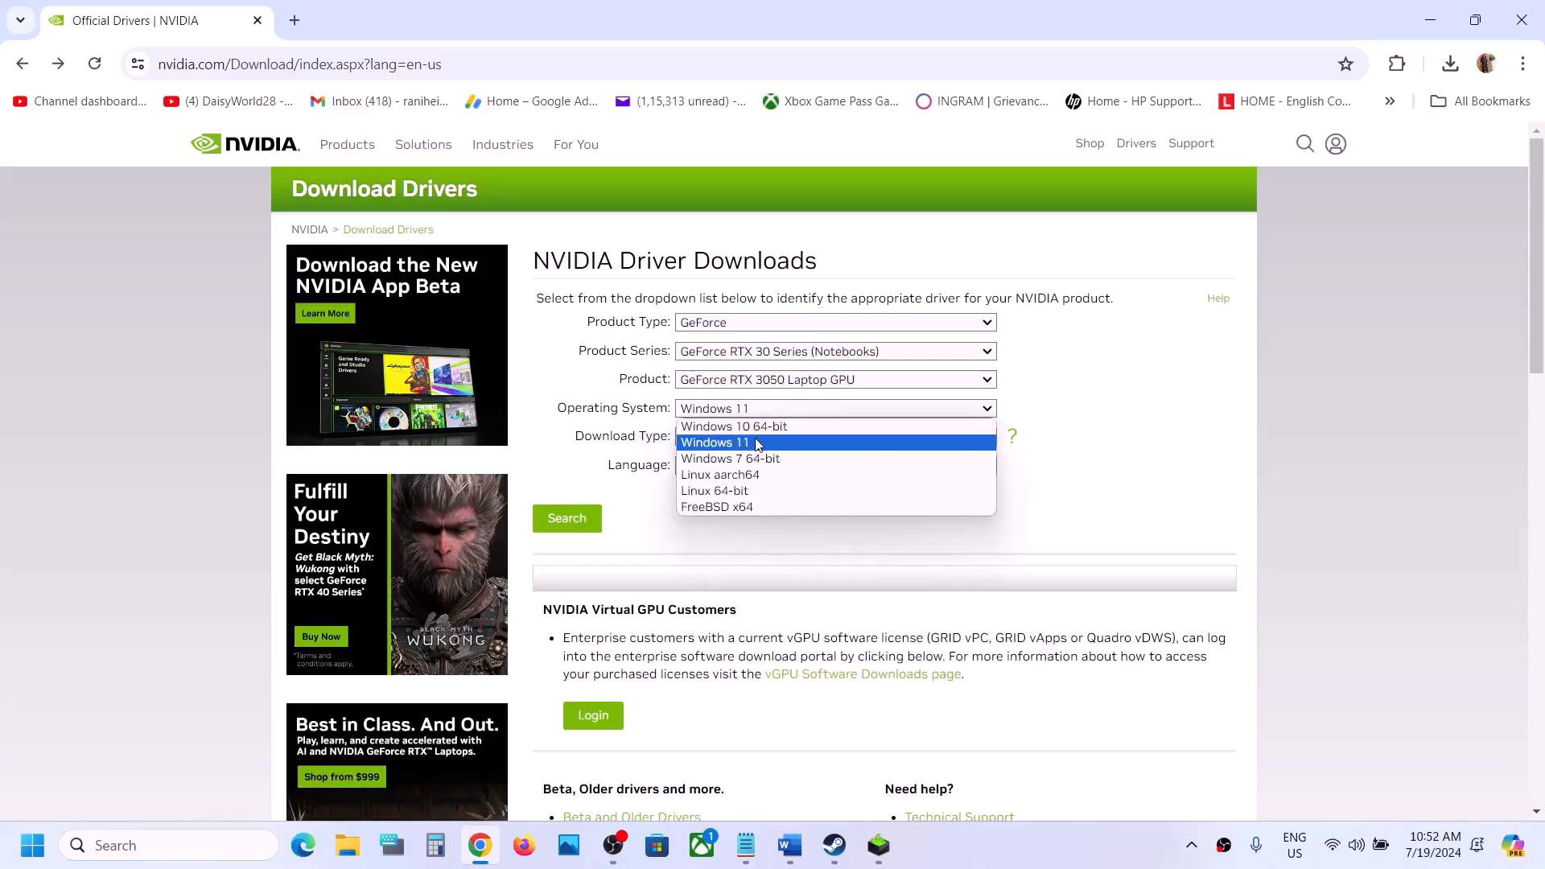
left_click(779, 439)
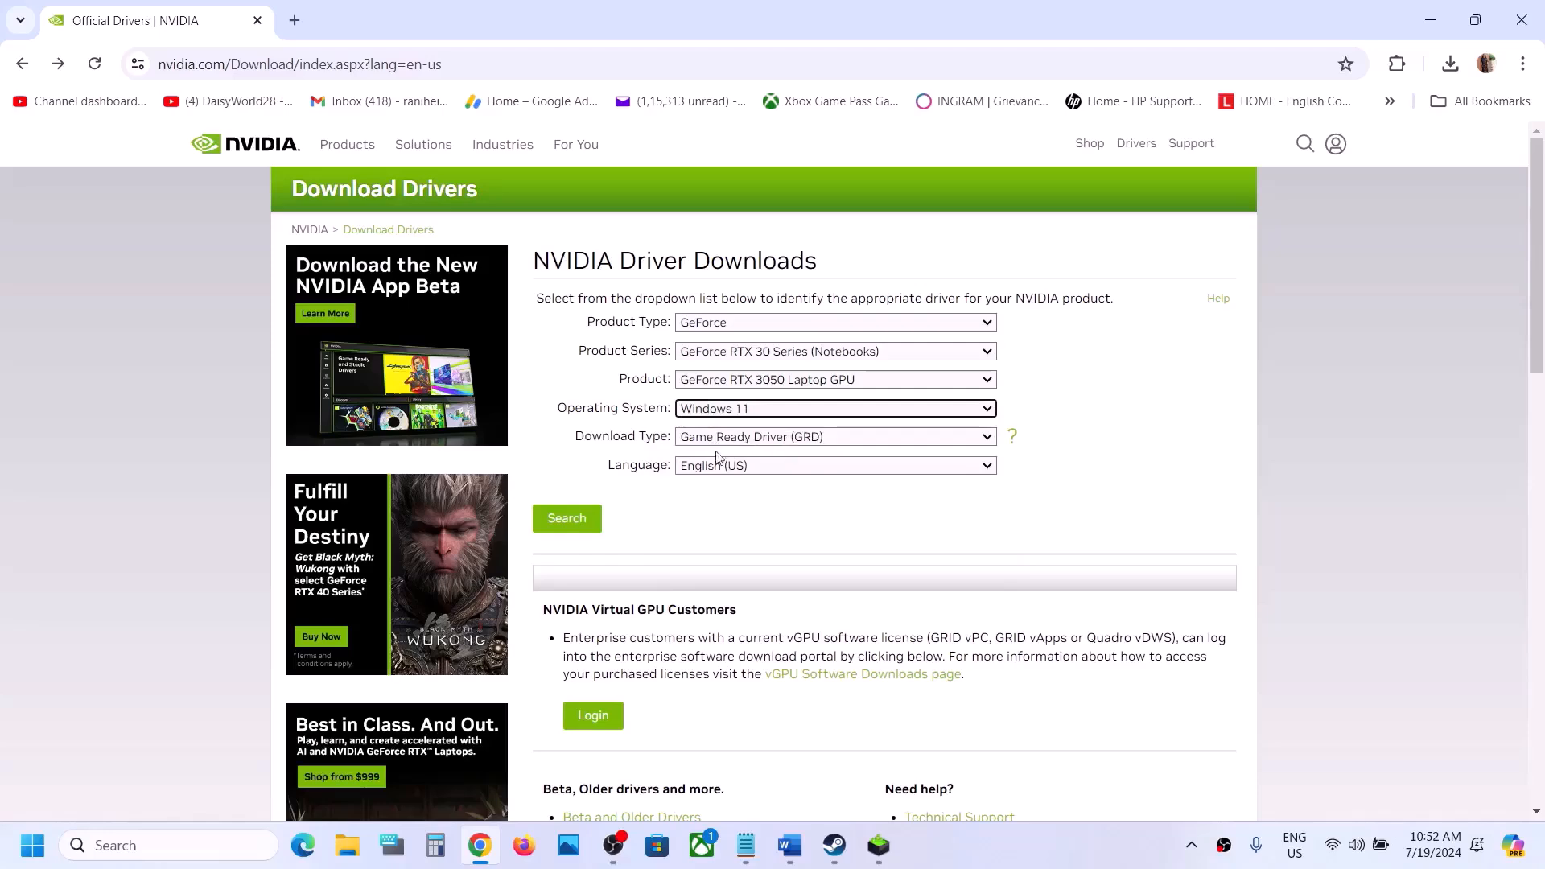
left_click(567, 518)
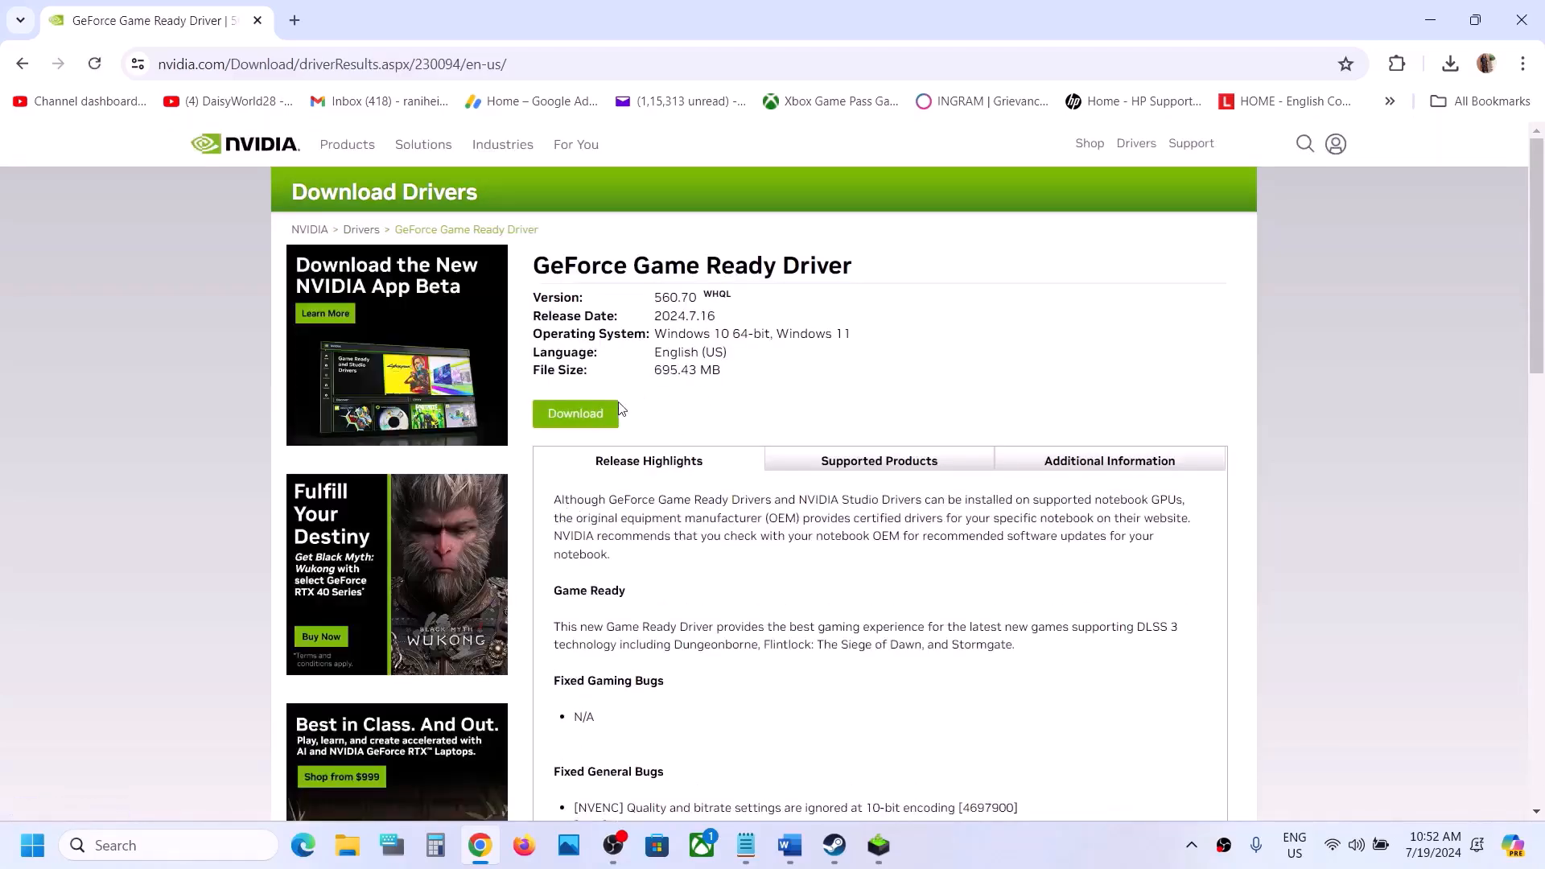
- Download the GeForce Game Ready Driver 560.70 and launch the already downloaded copy of its installer from the recent downloads
left_click(595, 407)
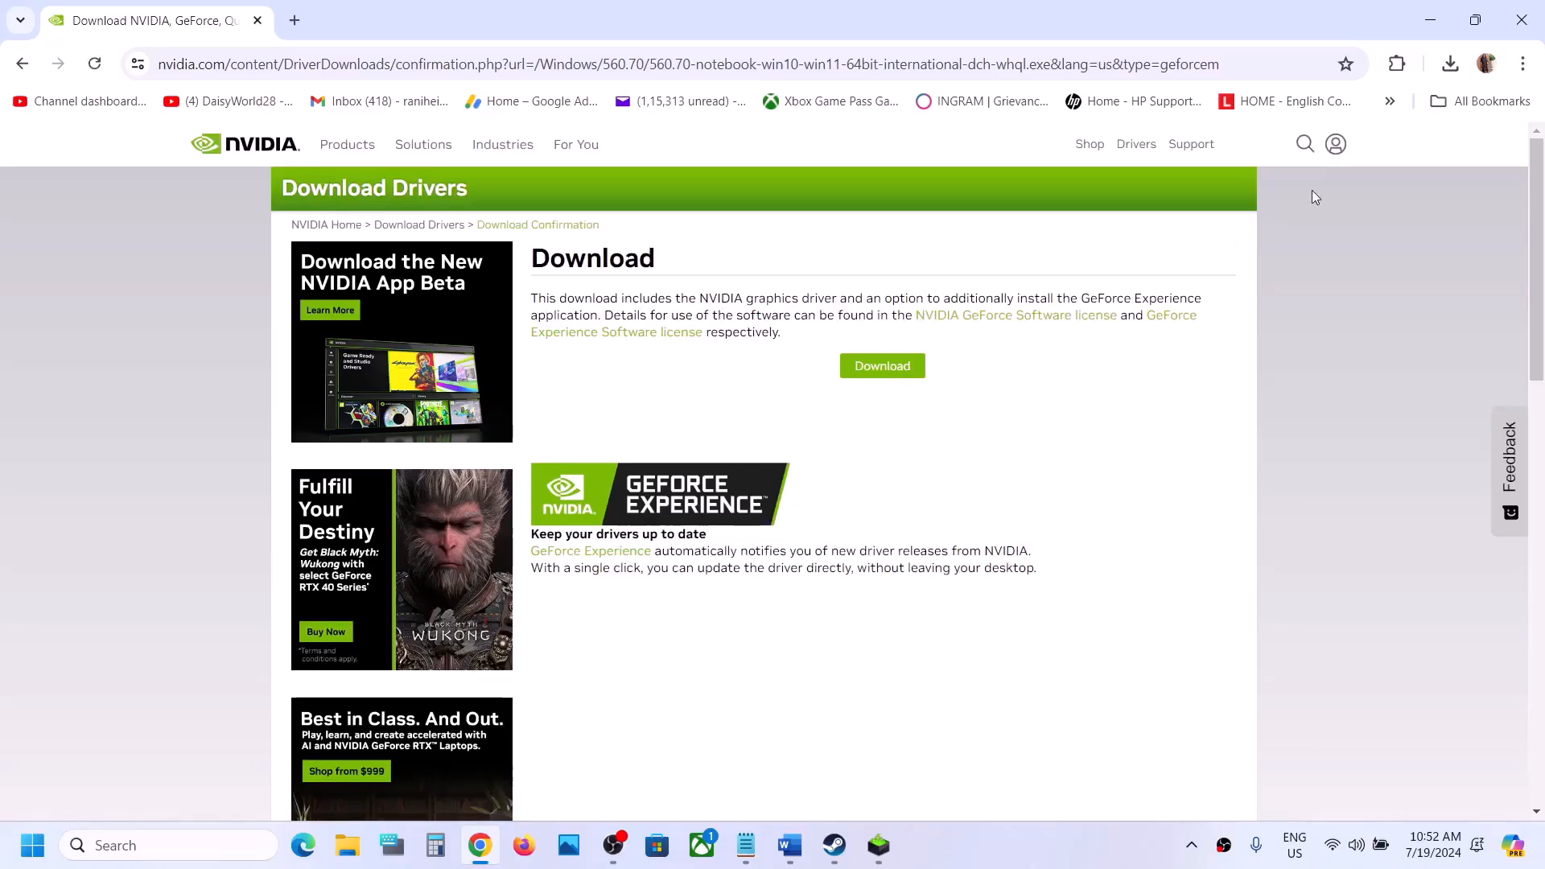
left_click(903, 369)
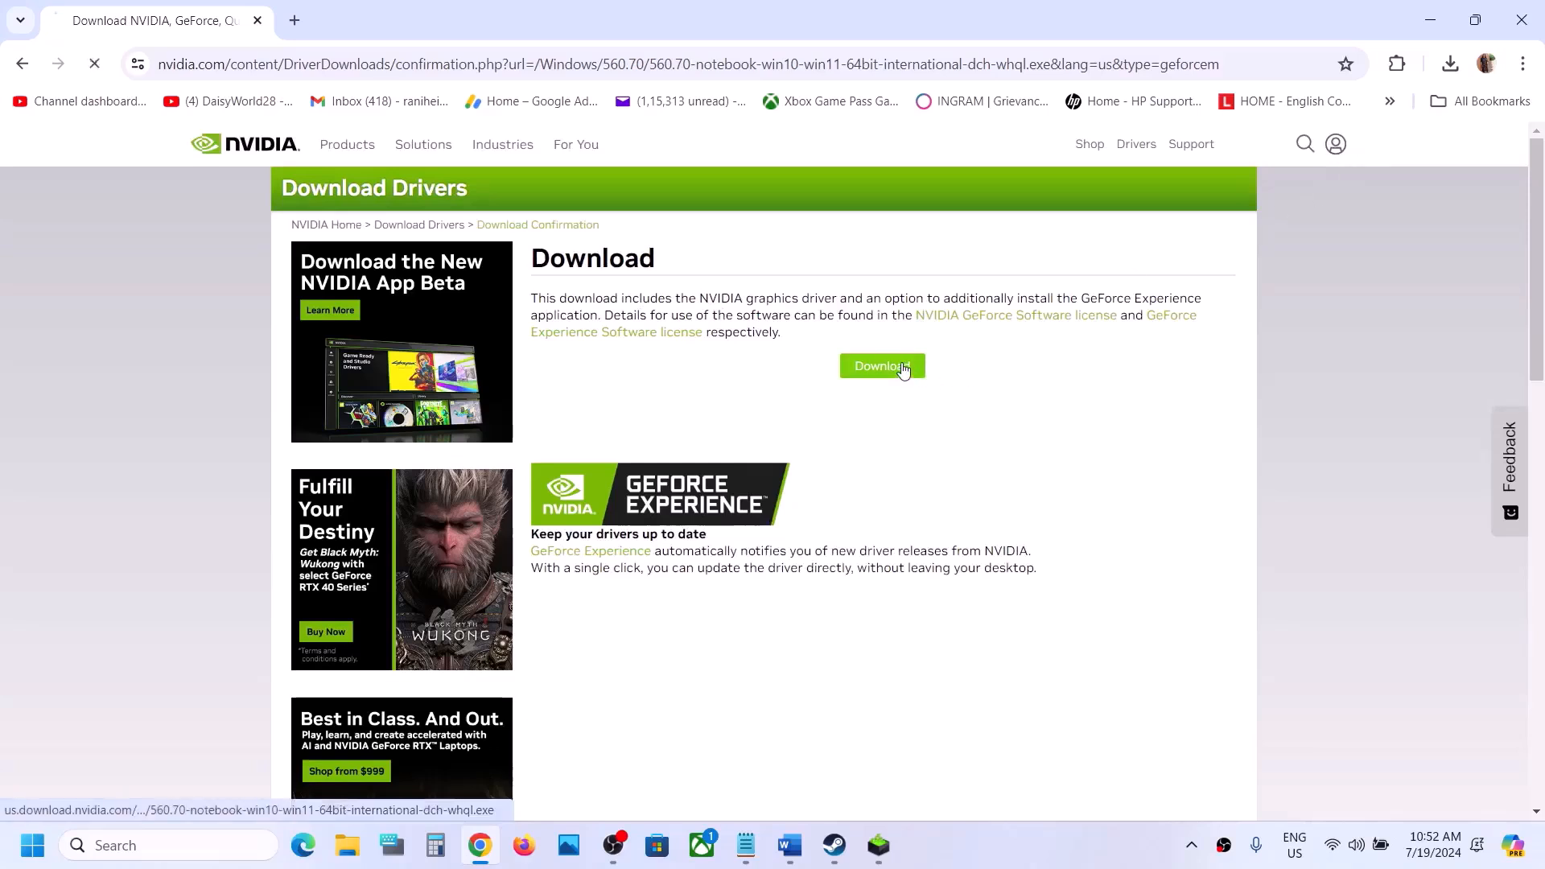
left_click(1458, 71)
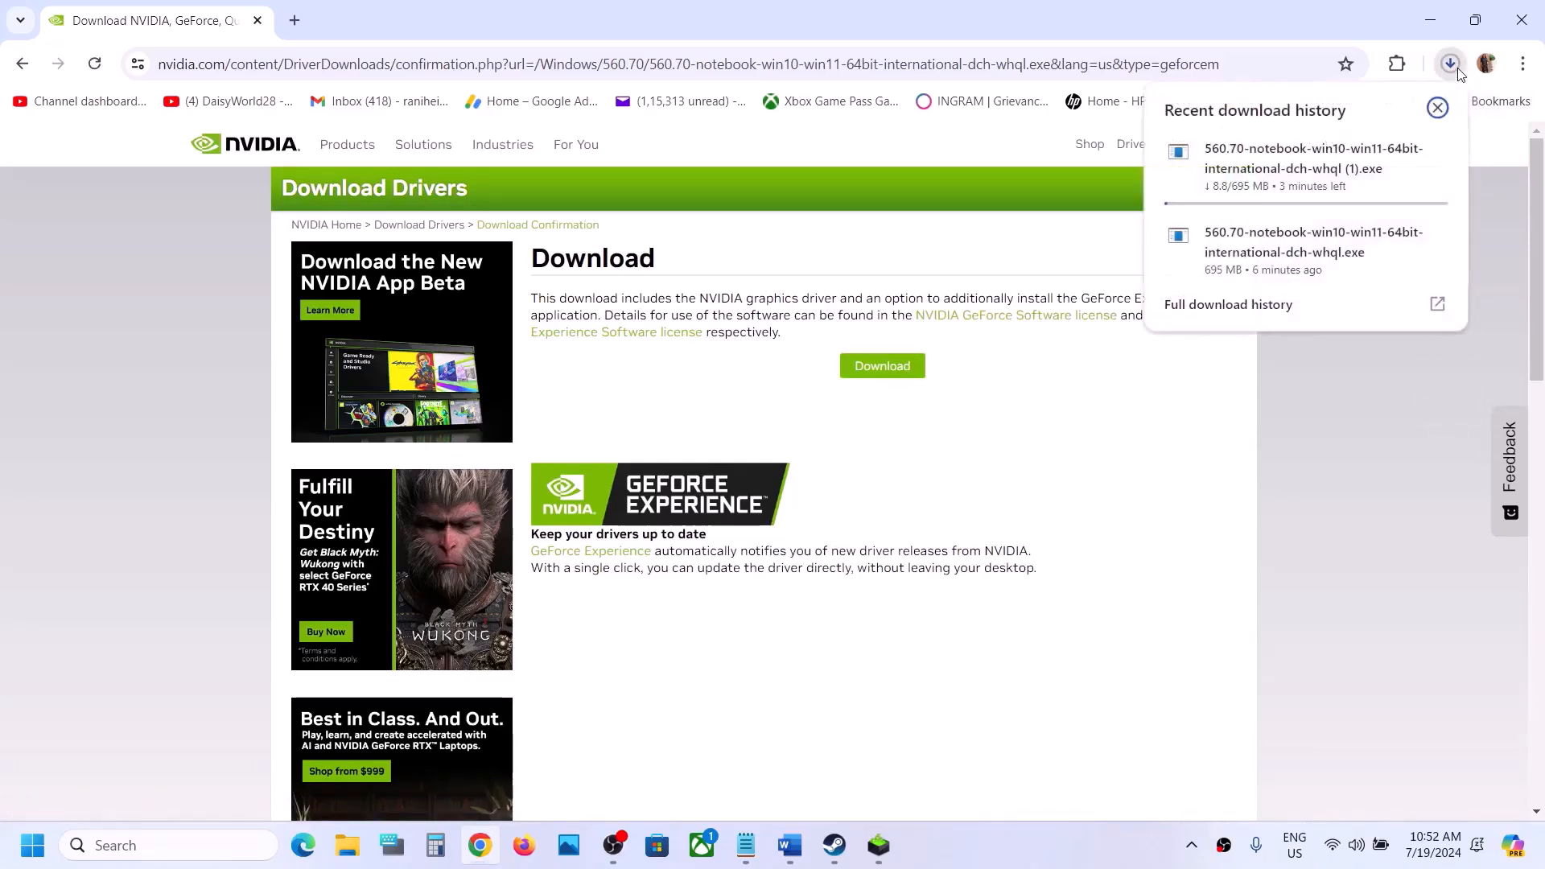
left_click(1272, 270)
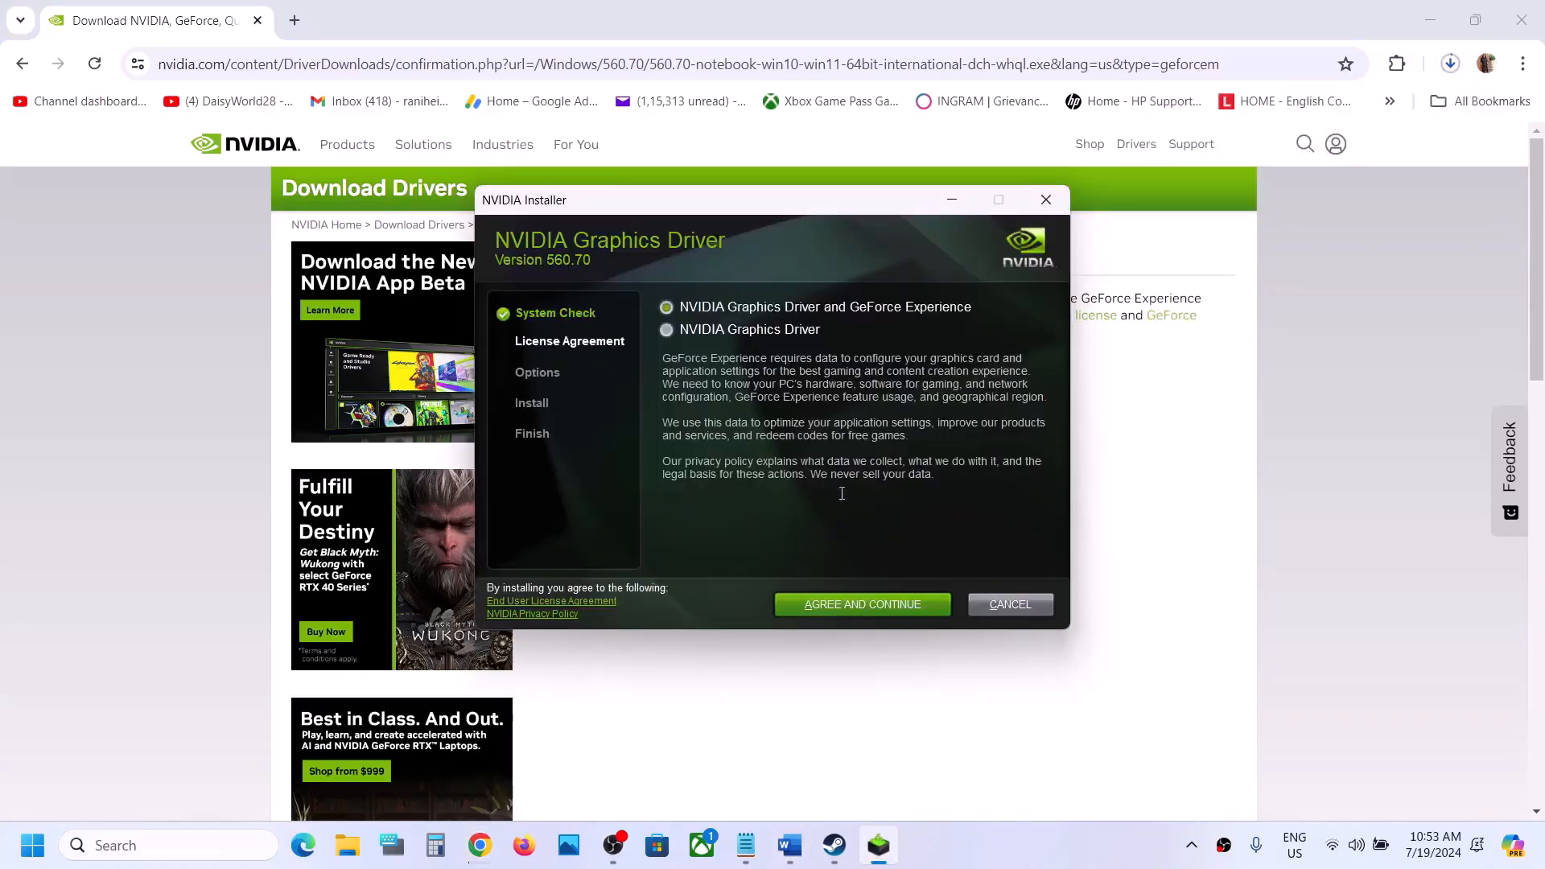
- Accept the NVIDIA license and start a Custom (Advanced) driver installation with Perform a clean installation enabled
left_click(844, 604)
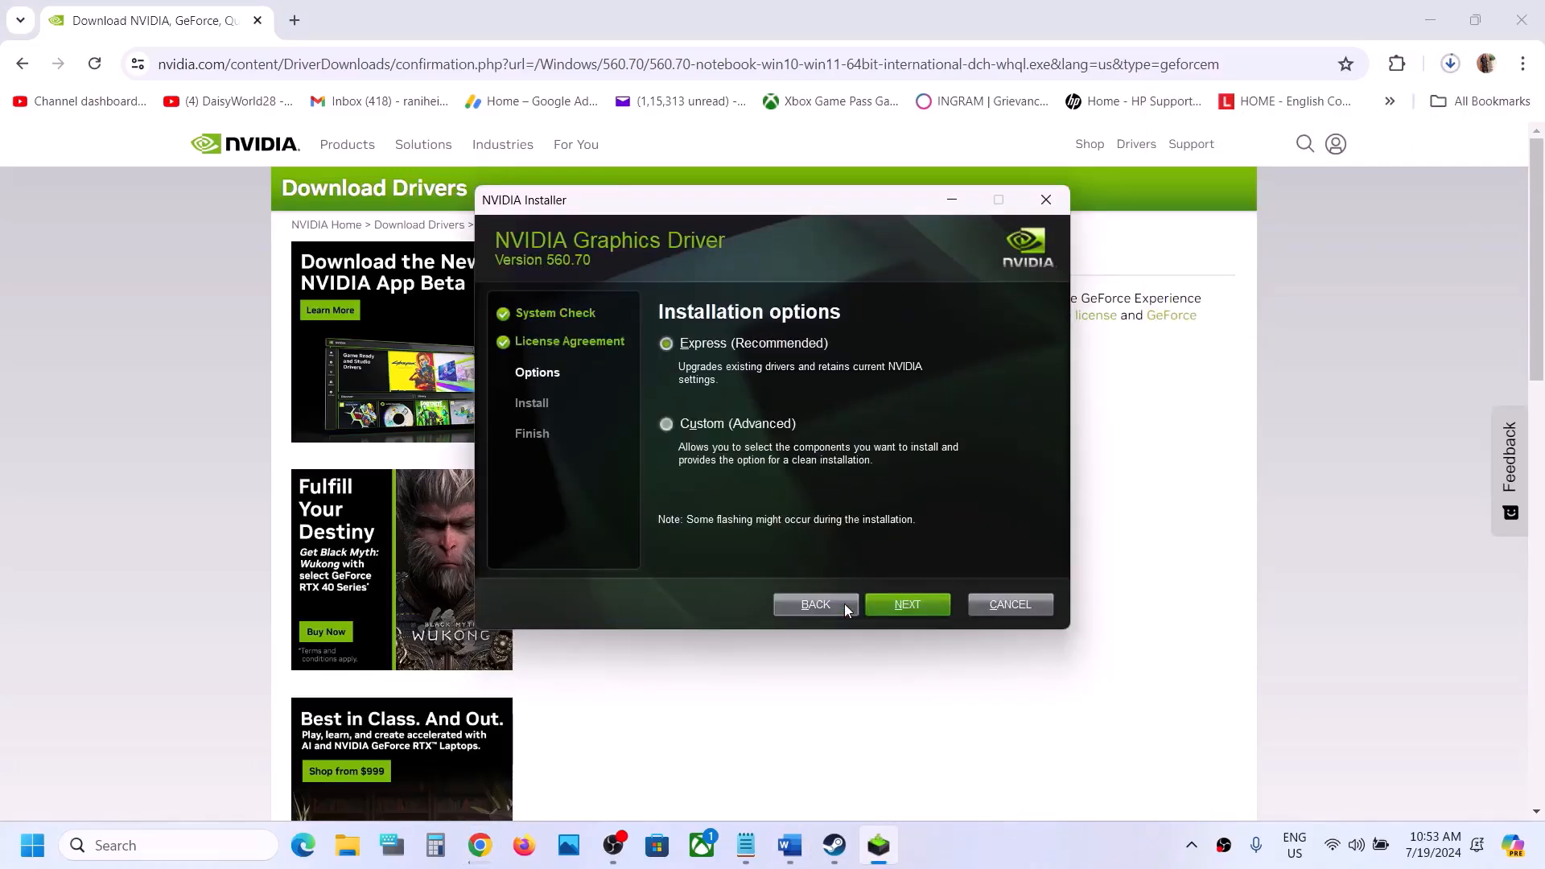
left_click(718, 425)
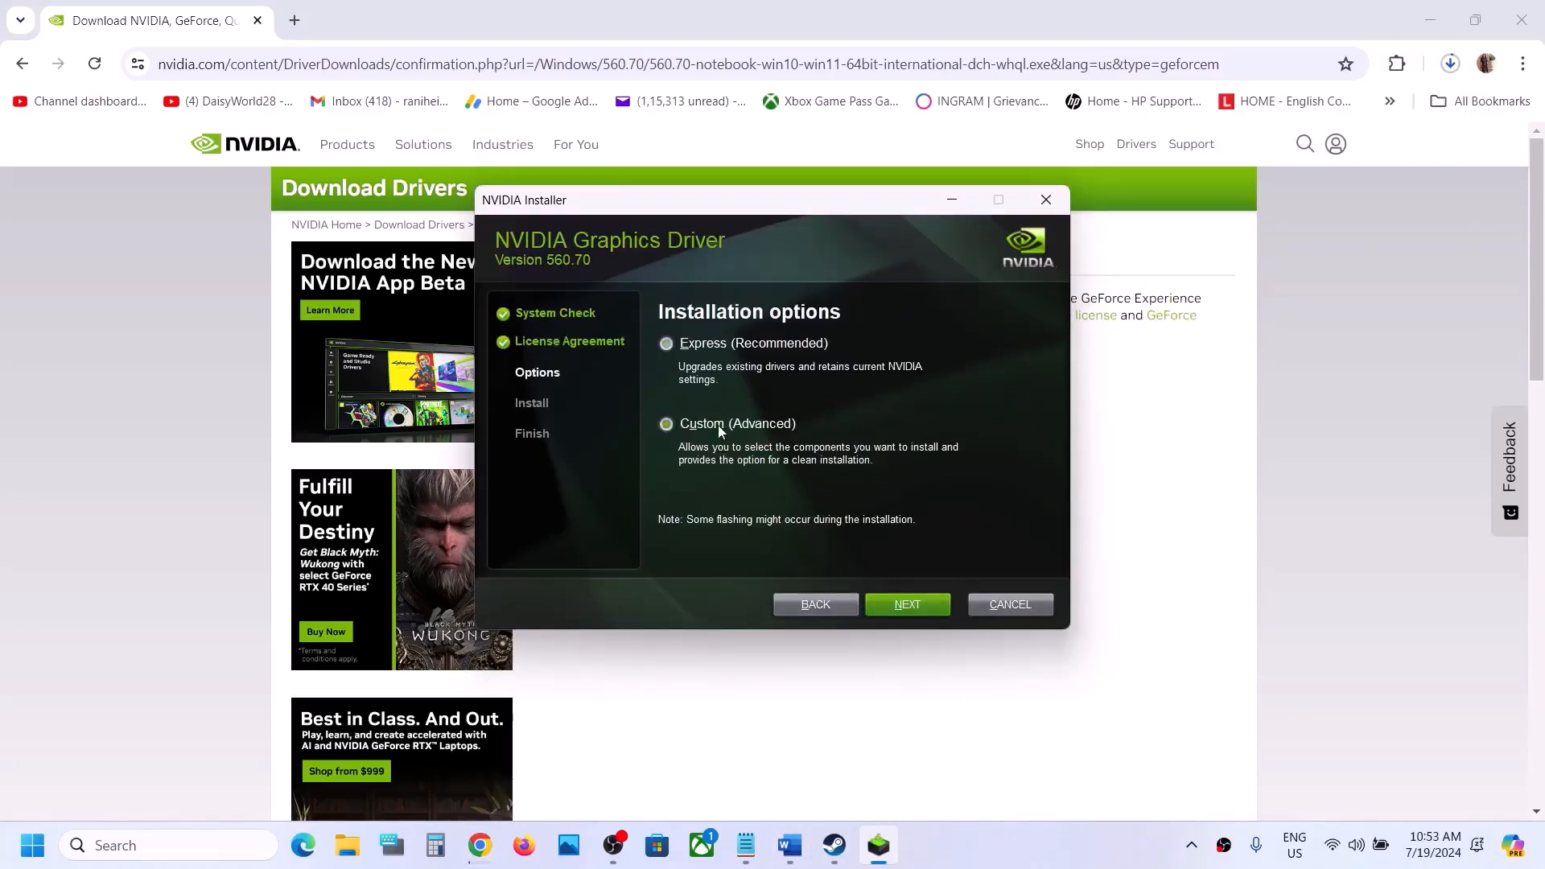
left_click(892, 604)
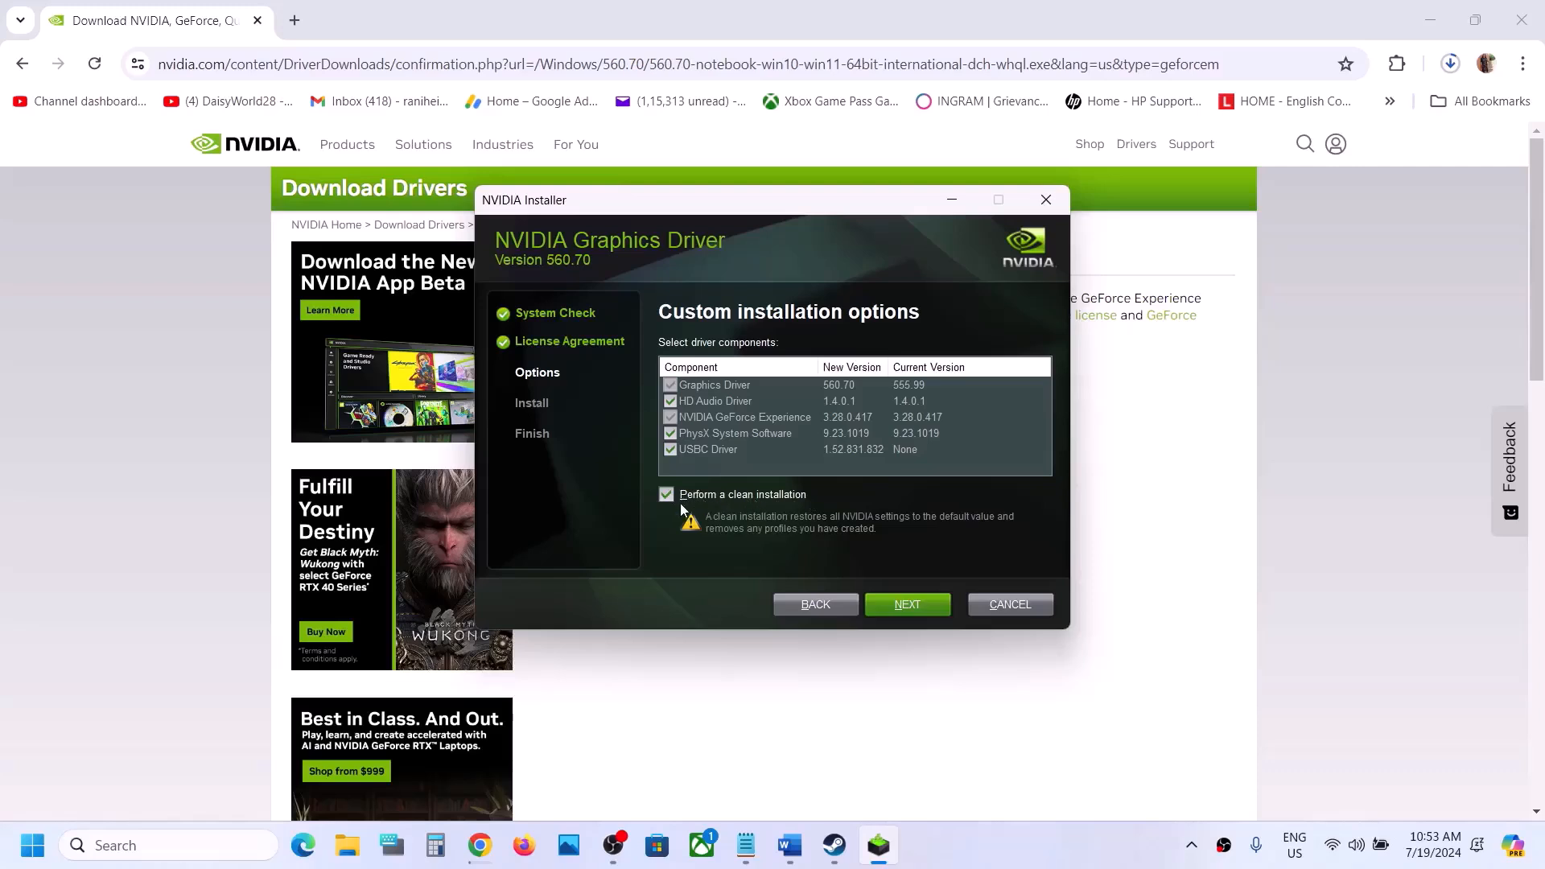
left_click(911, 604)
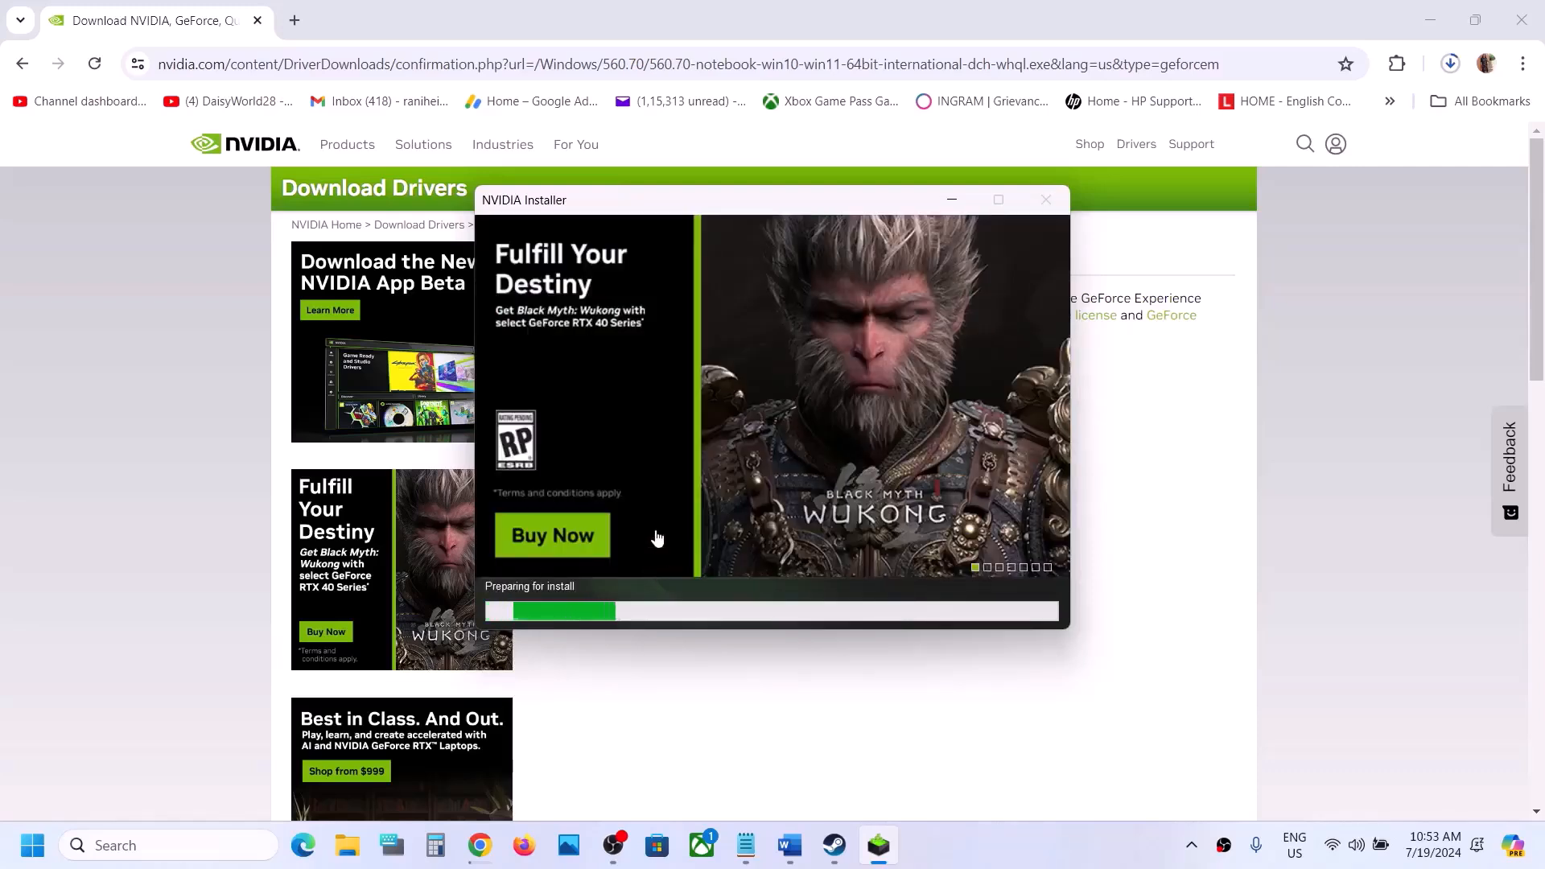
- Show the Windows power options that include Restart and close them again
key("super")
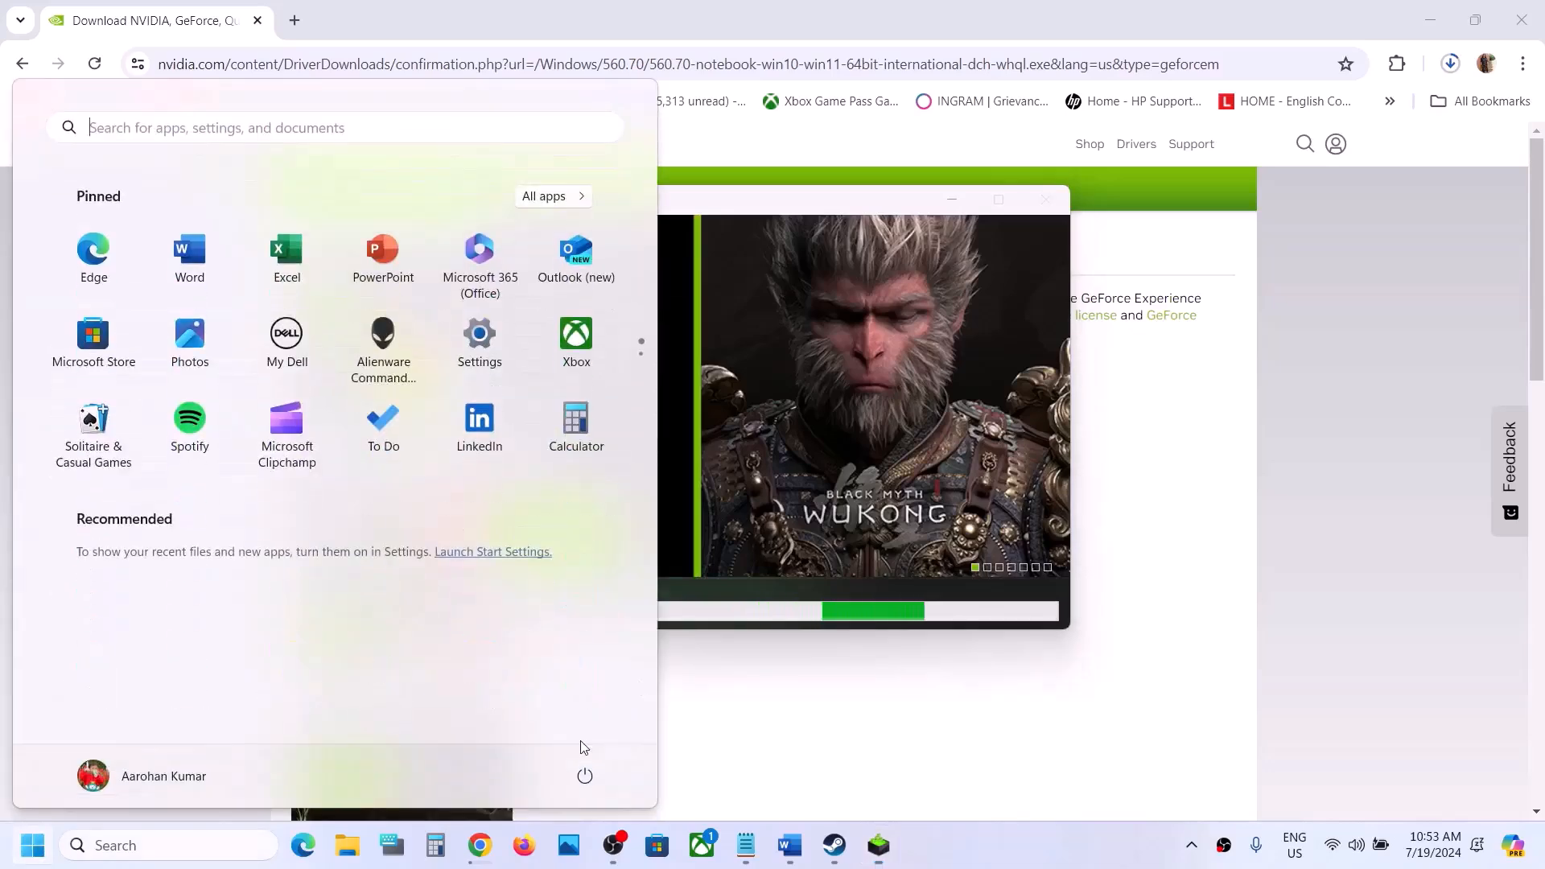
left_click(587, 785)
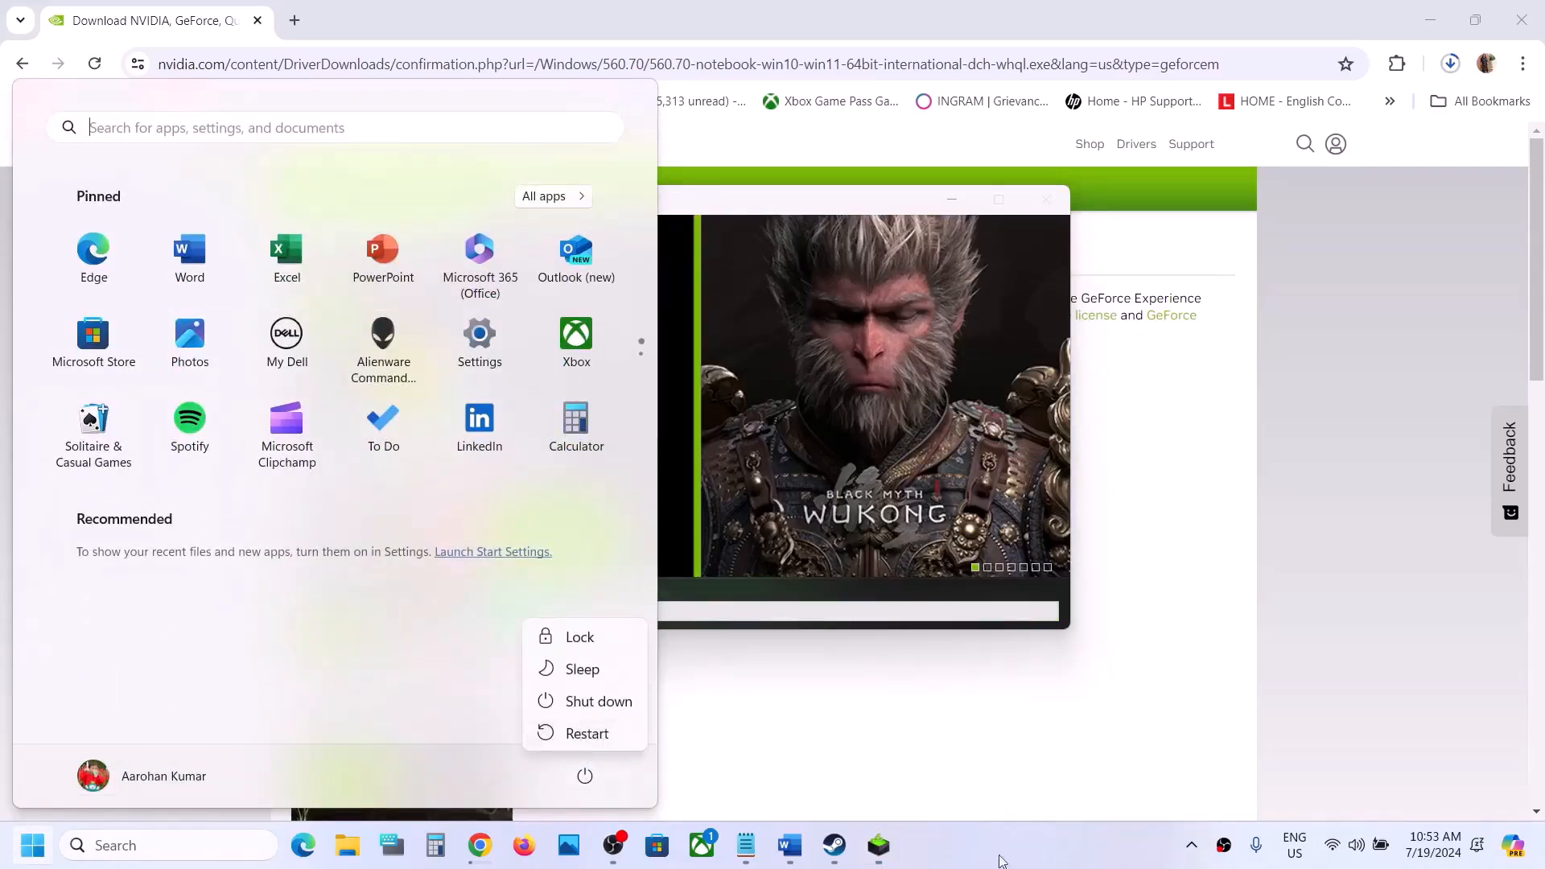
left_click(1006, 856)
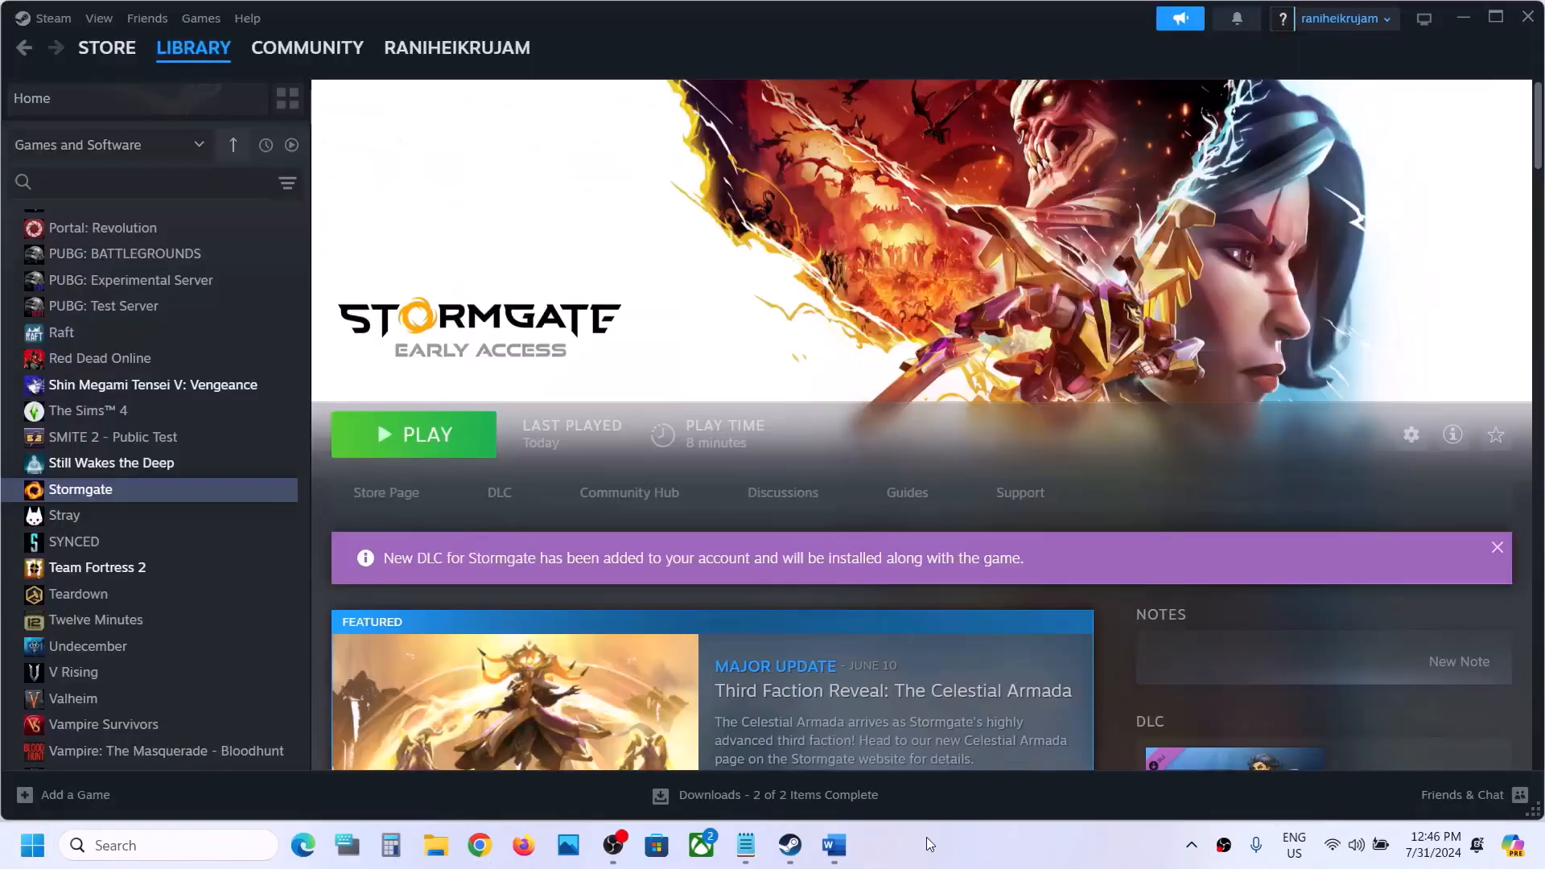
- Switch to the Word document and copy the word "graphics" from the Step 7 heading
left_click(834, 845)
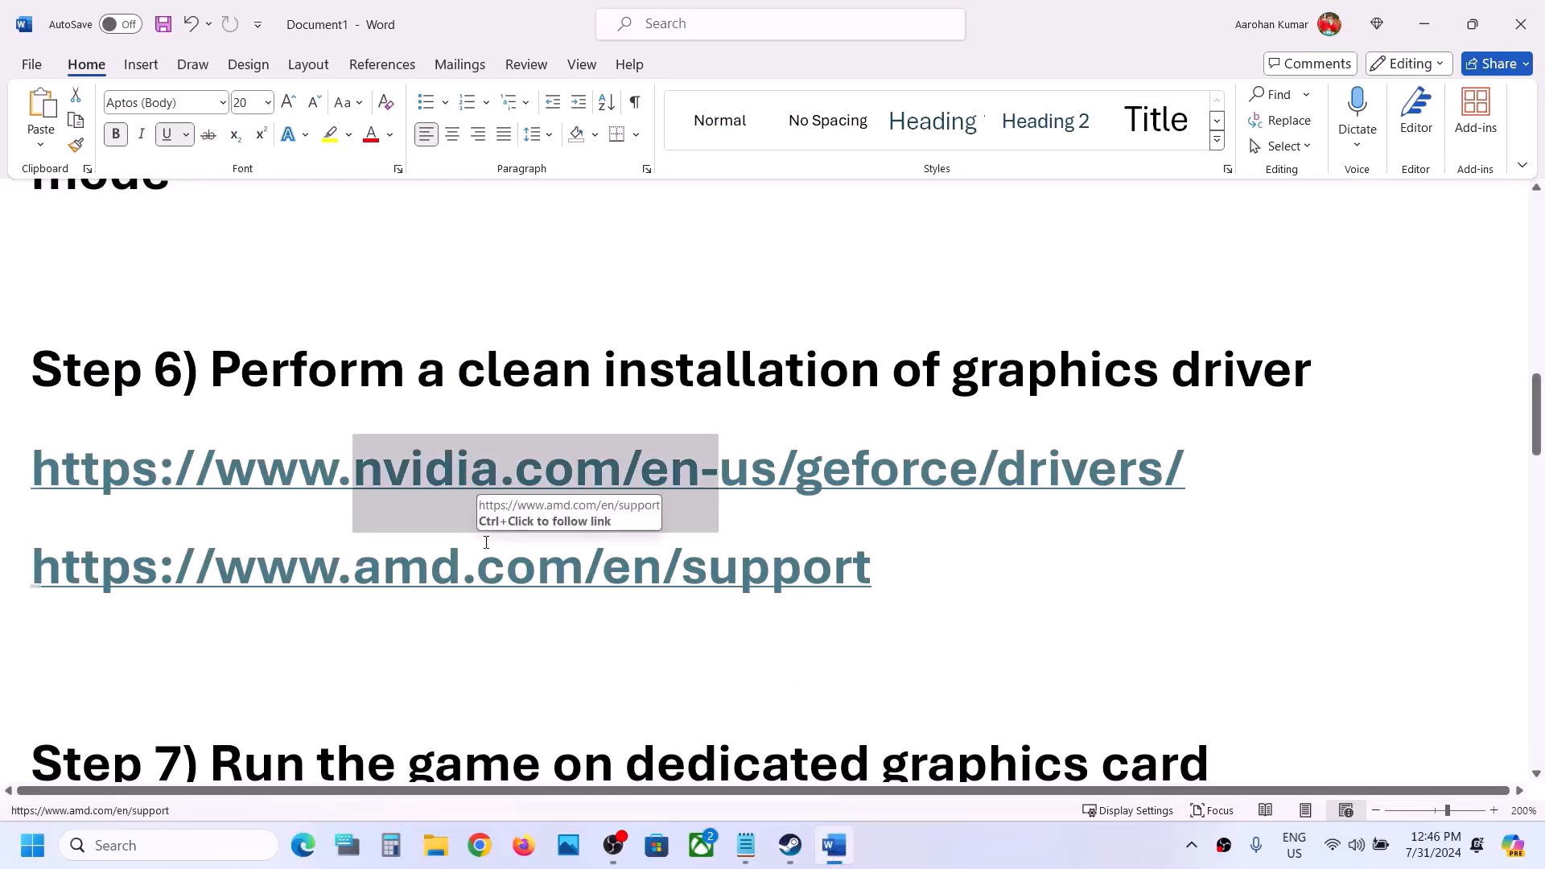
scroll(486, 542, "down", 3)
scroll(725, 643, "up", 2)
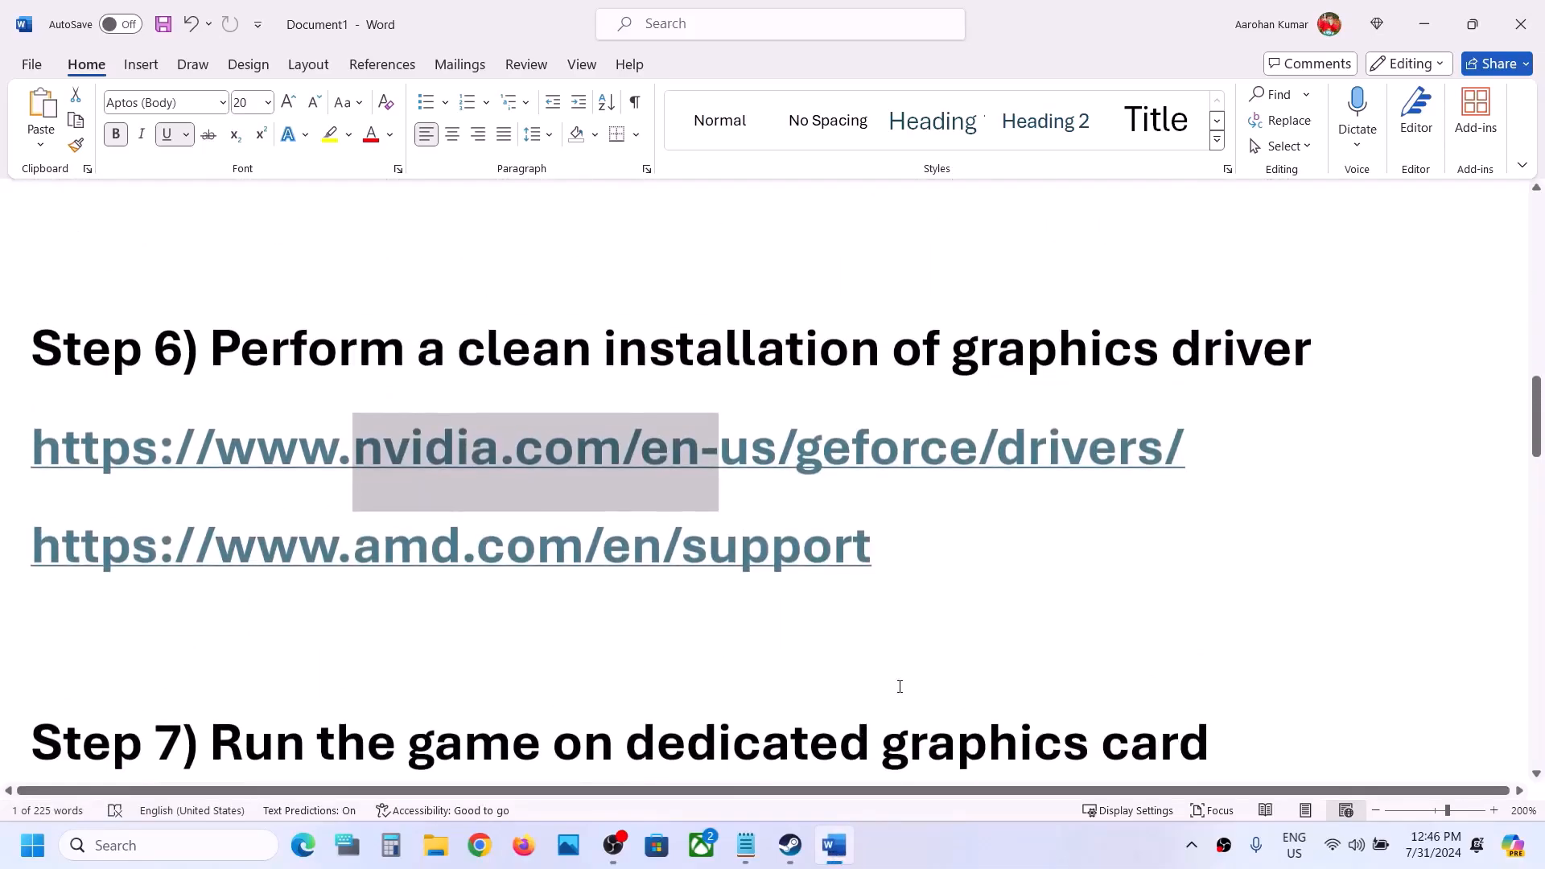
scroll(899, 685, "down", 2)
double_click(981, 592)
key("ctrl+c")
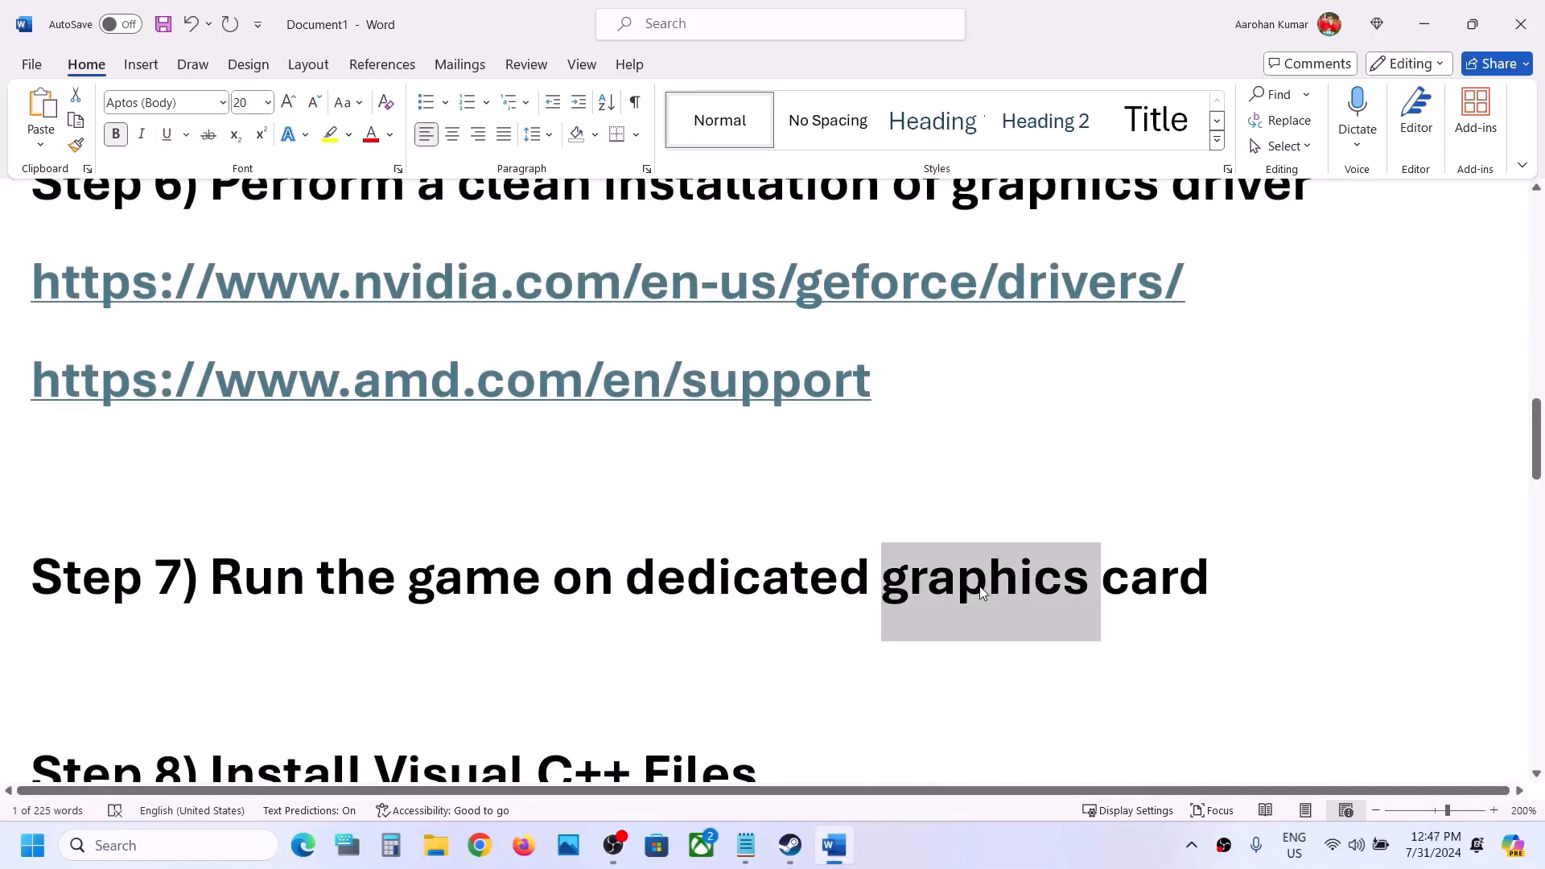
- Search Windows for "graphics" using the copied word and open Graphics settings
left_click(137, 845)
key("ctrl+v")
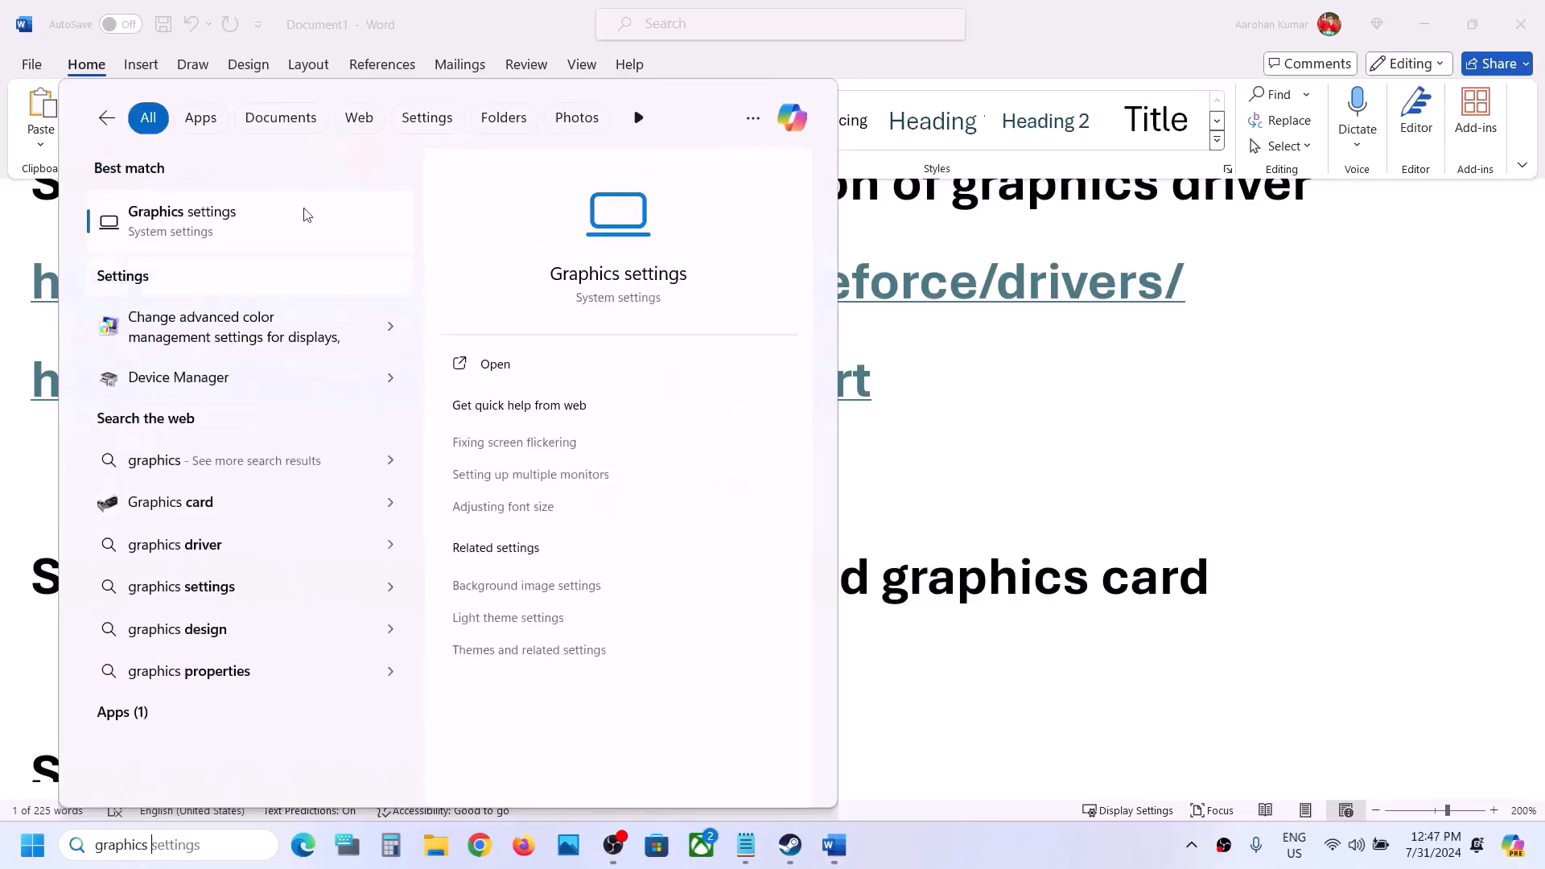
left_click(231, 212)
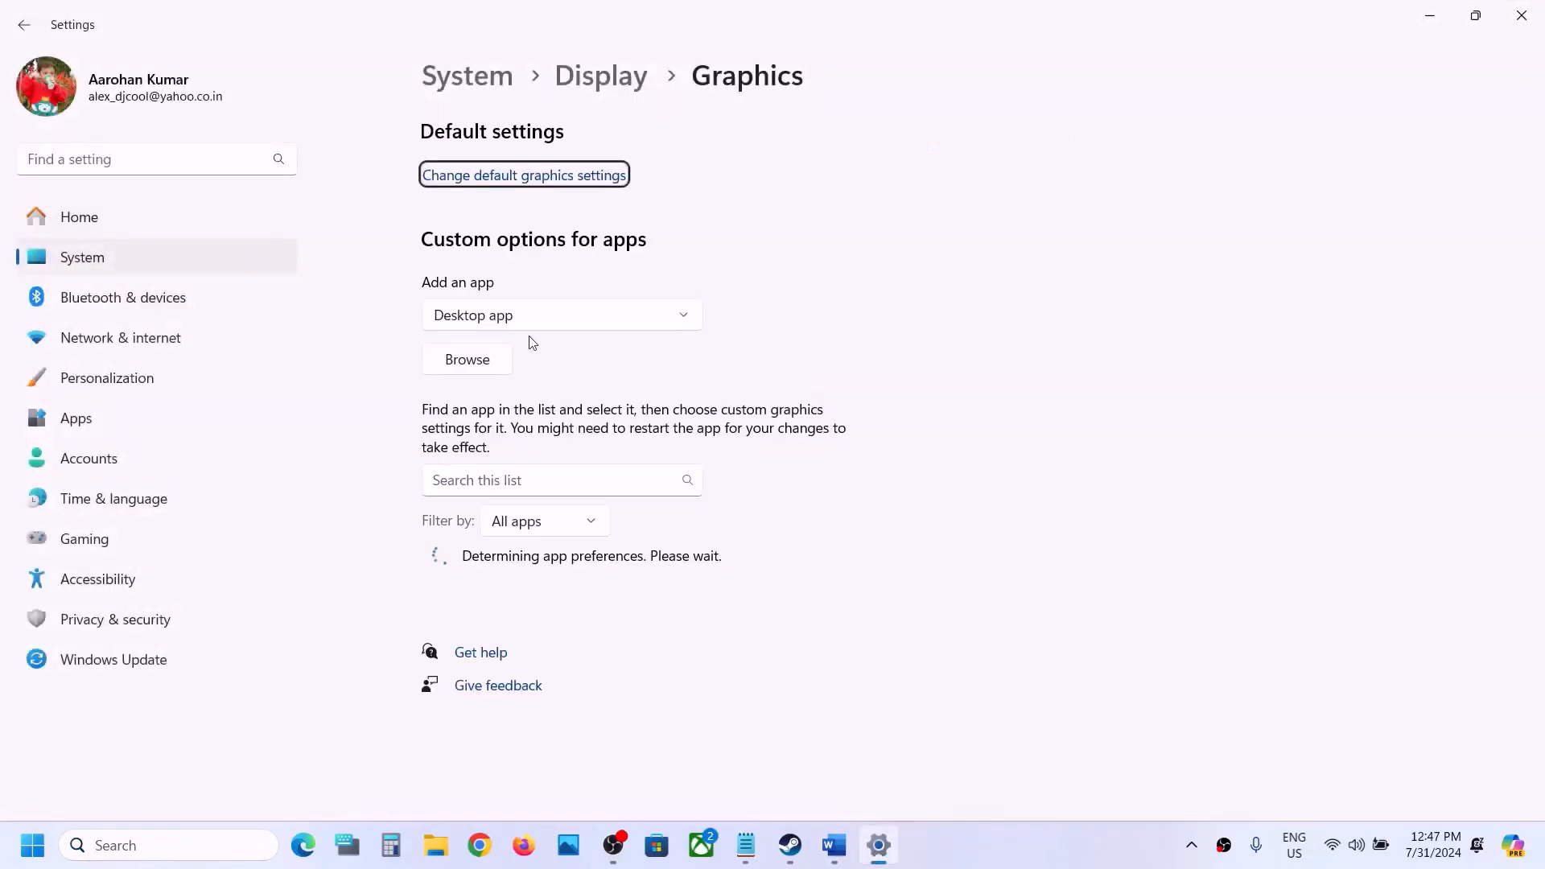
- Add the Stormgate application from C:\Program Files (x86)\Steam\steamapps\common\Stormgate to the custom graphics options for apps
left_click(468, 360)
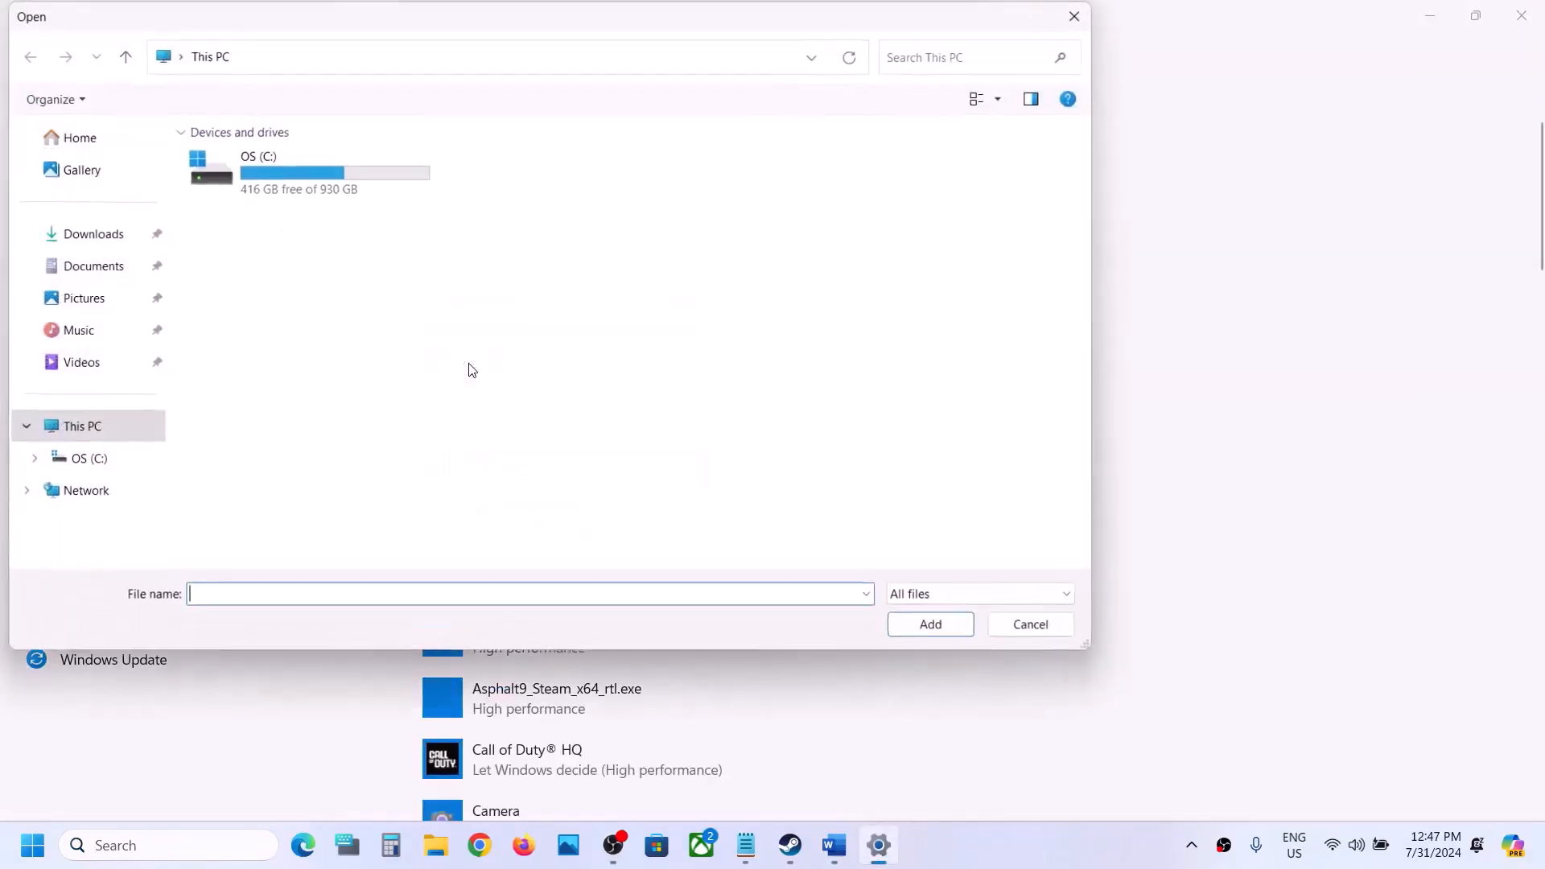
double_click(242, 173)
scroll(314, 268, "down", 2)
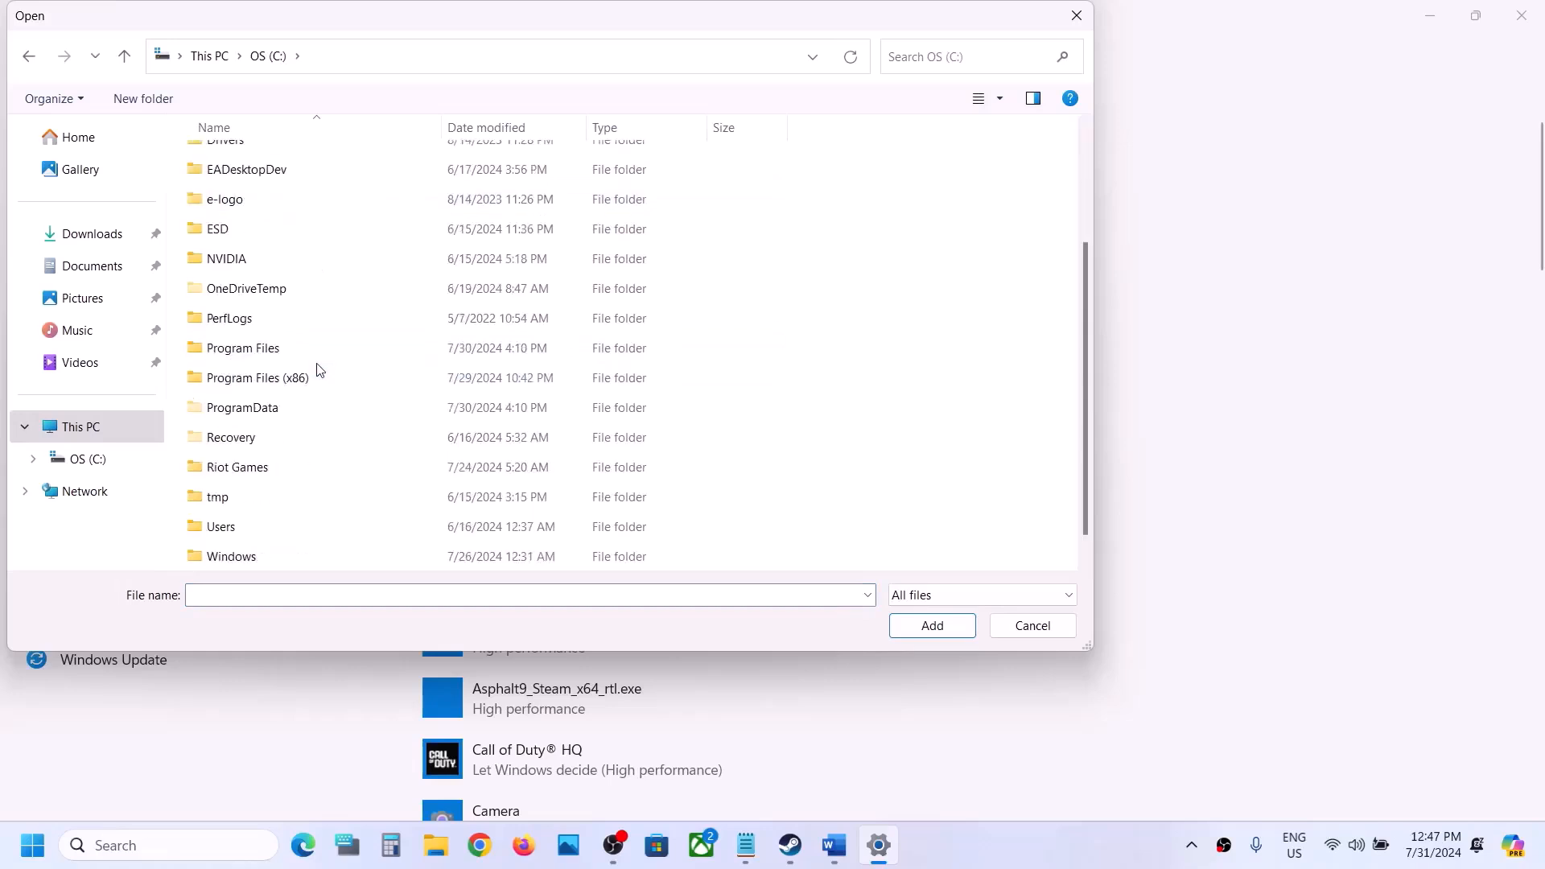
double_click(297, 385)
scroll(299, 395, "down", 5)
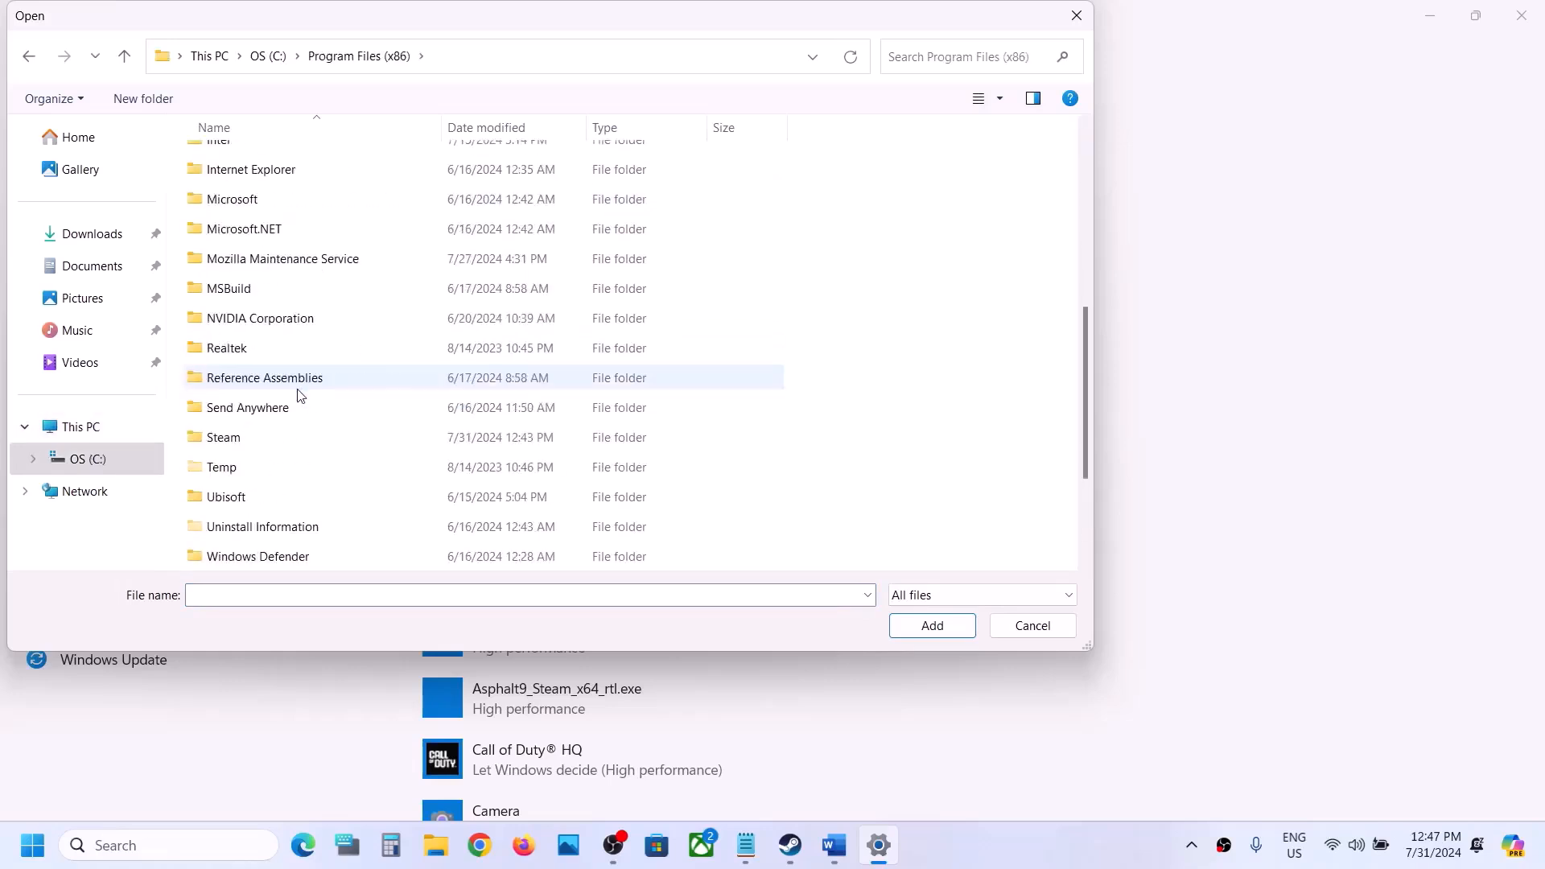
double_click(243, 437)
scroll(243, 437, "down", 2)
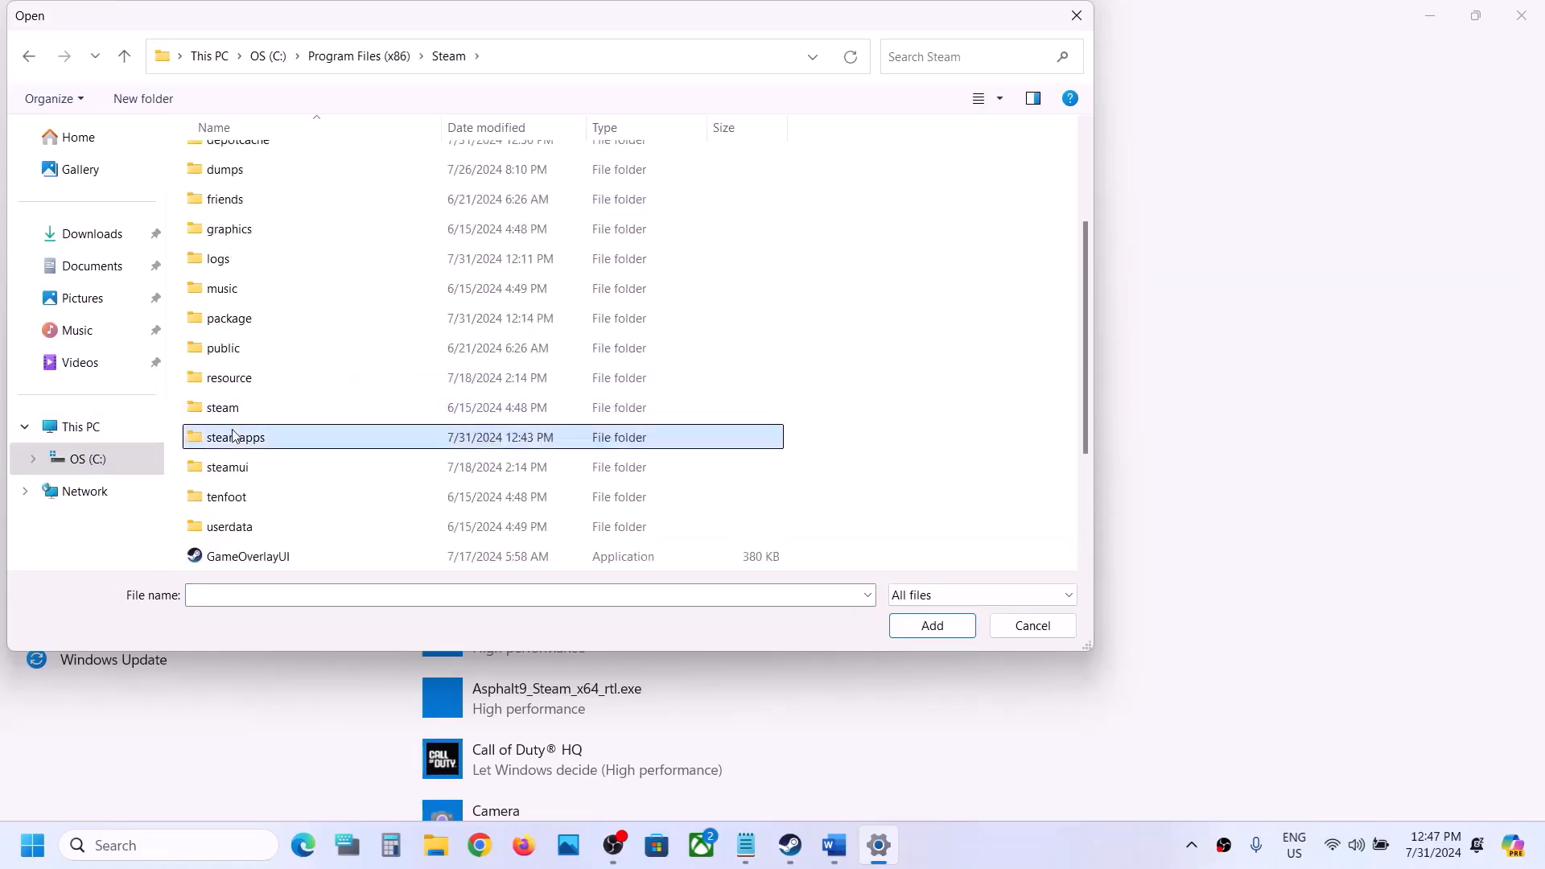
double_click(238, 437)
double_click(249, 161)
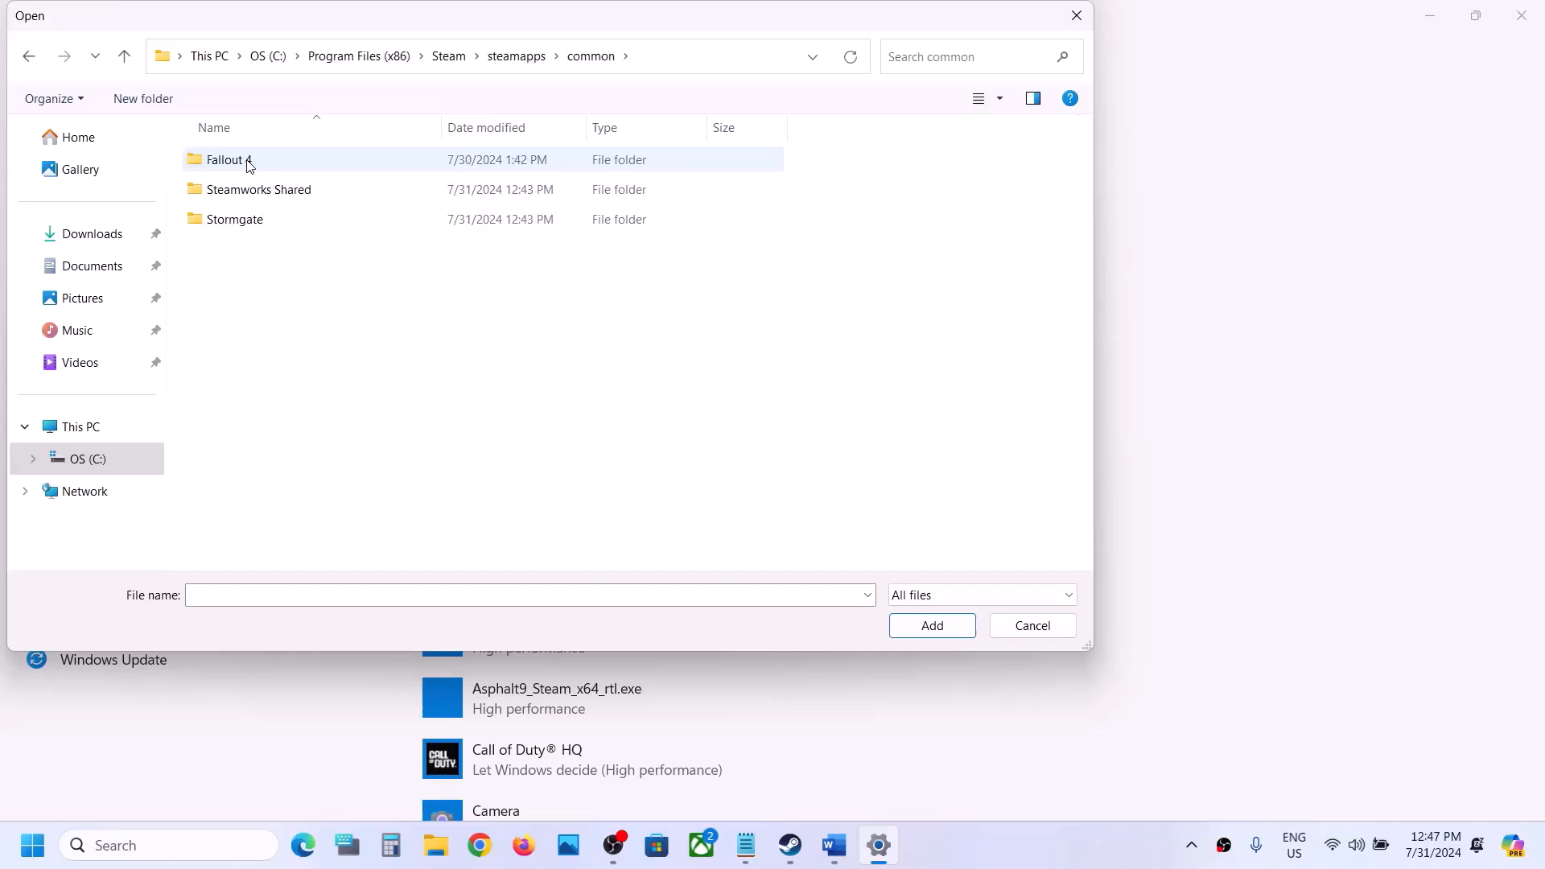
double_click(236, 218)
left_click(244, 277)
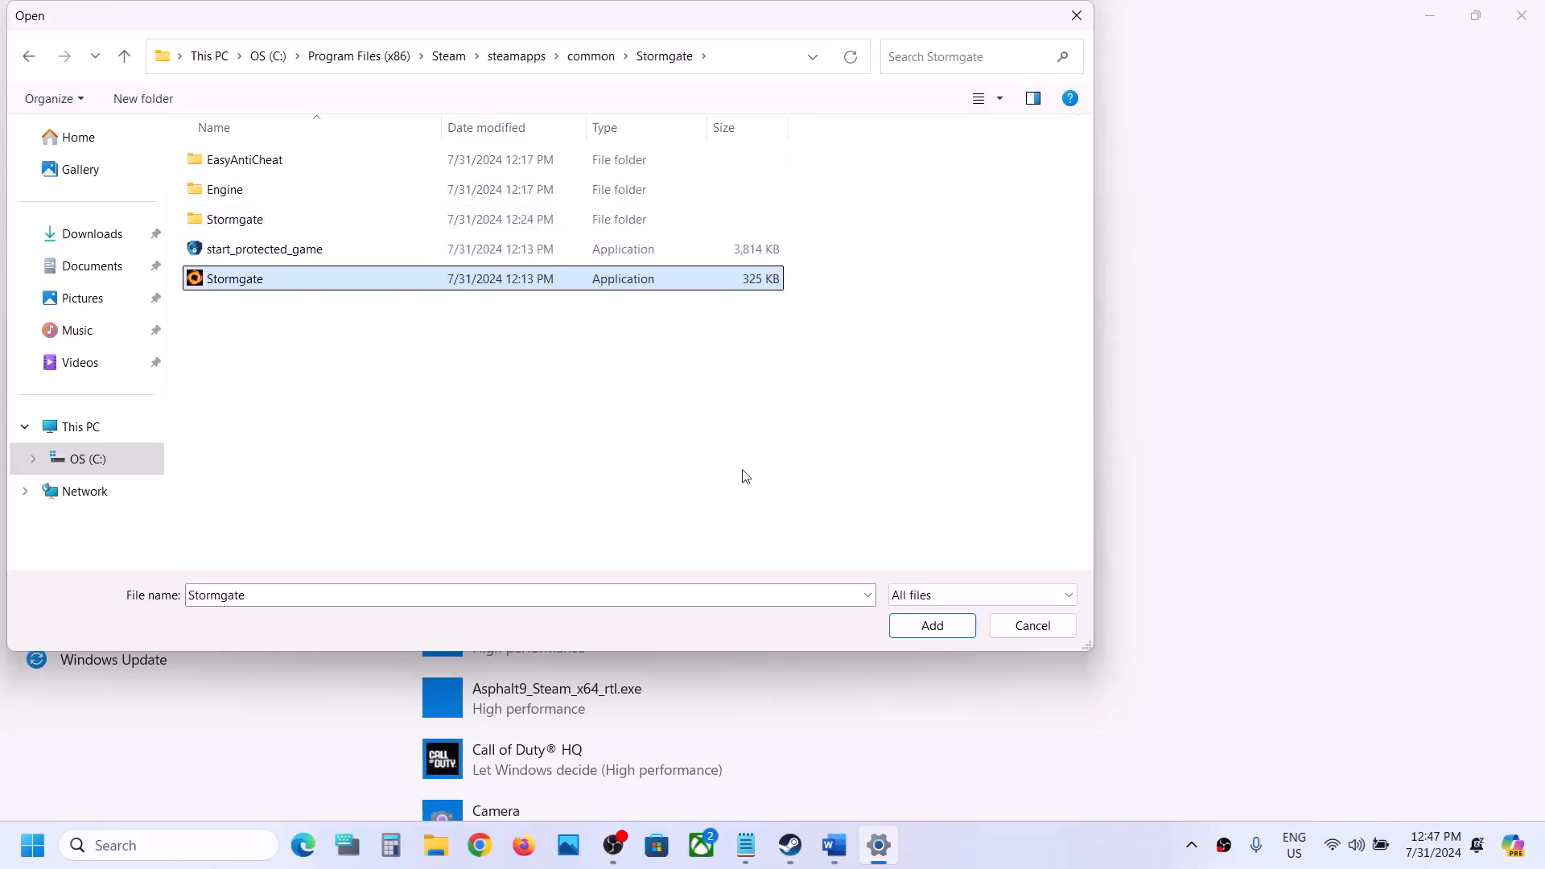
left_click(932, 625)
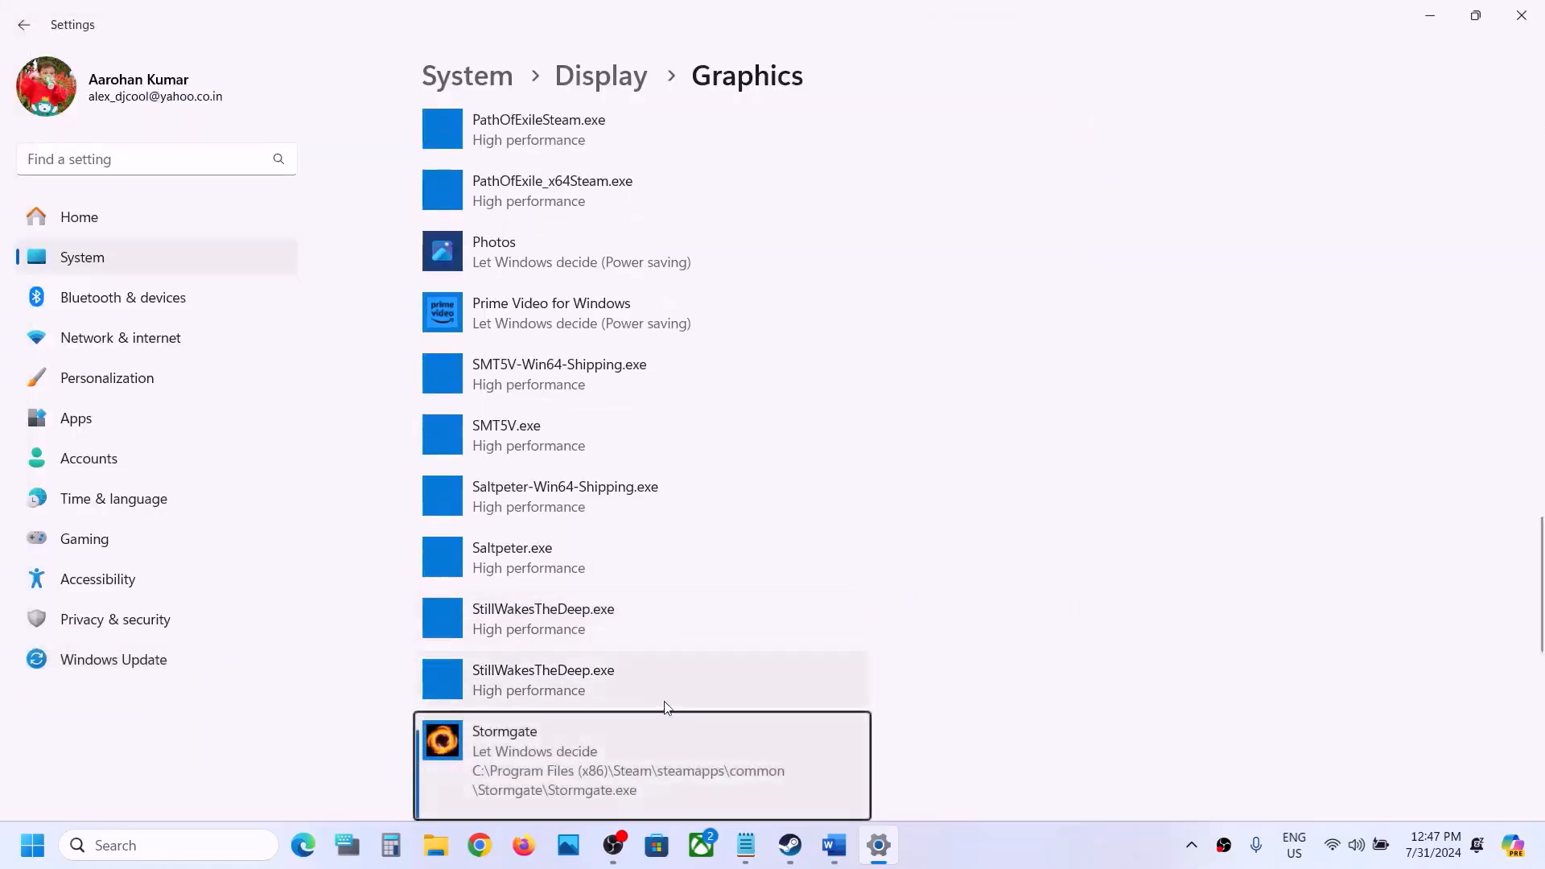
- Set Stormgate's graphics preference to High performance and save it
left_click(665, 713)
left_click(694, 579)
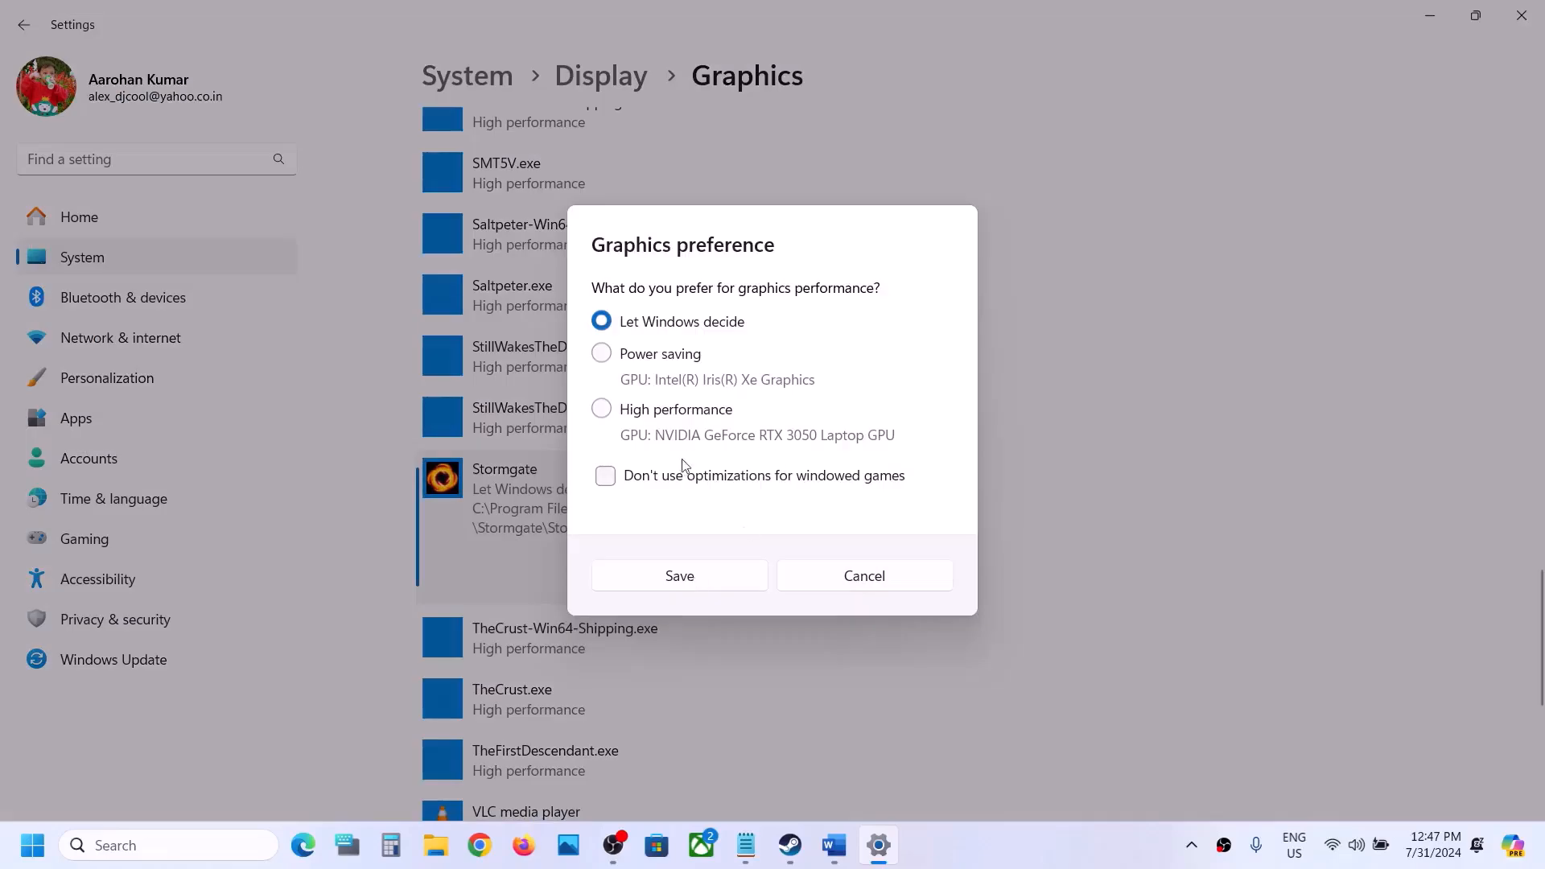
left_click(671, 412)
left_click(696, 573)
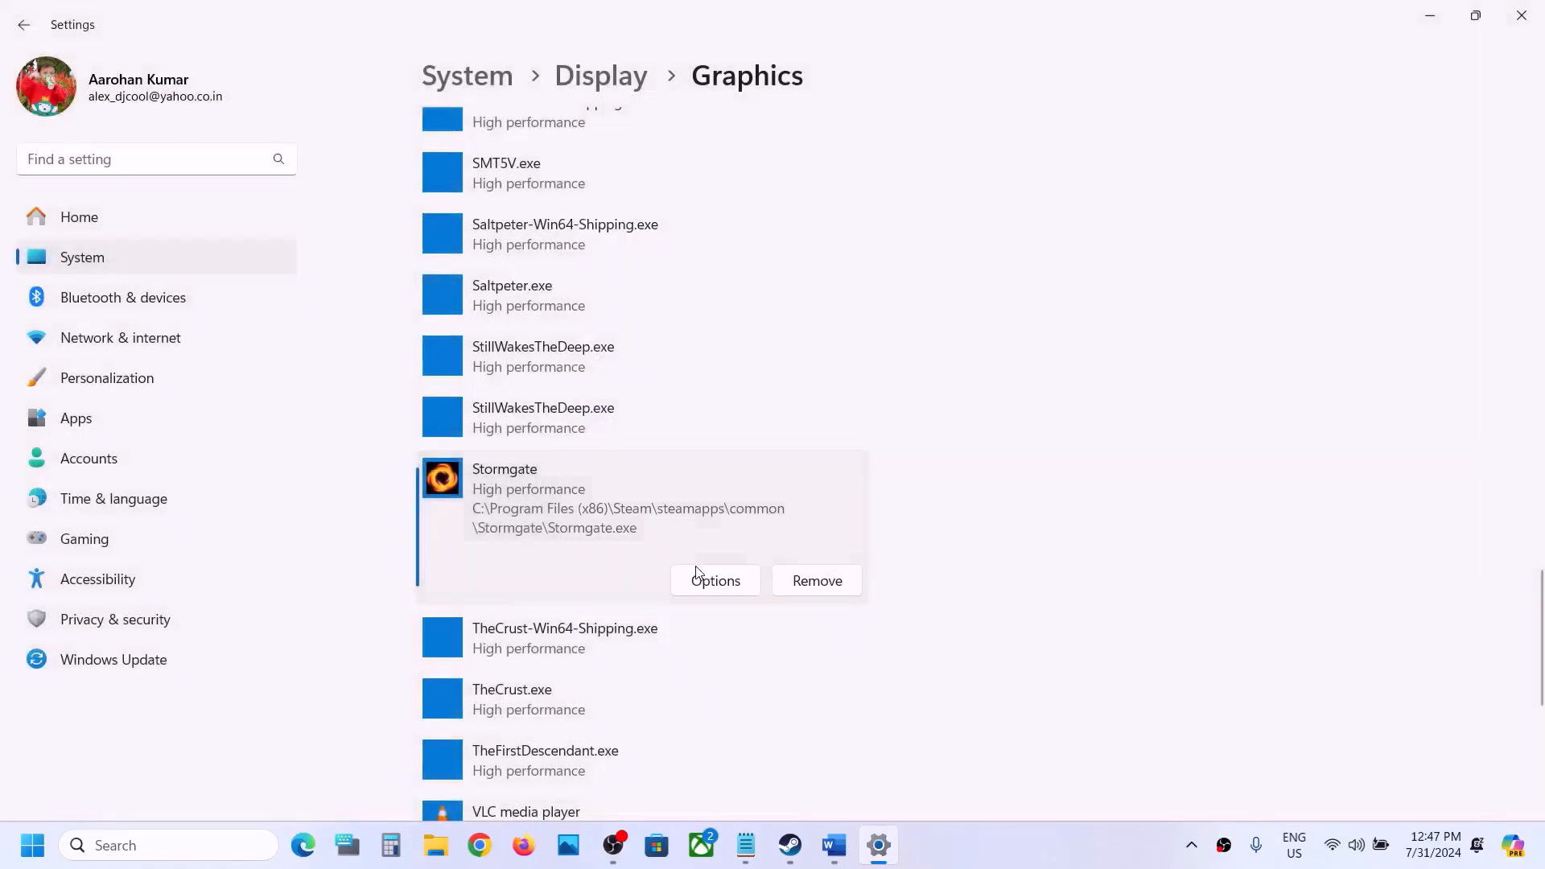
- Add the Stormgate-Win64-Shipping application from Stormgate\Stormgate\Binaries\Win64 to the custom graphics options for apps
scroll(692, 573, "up", 20)
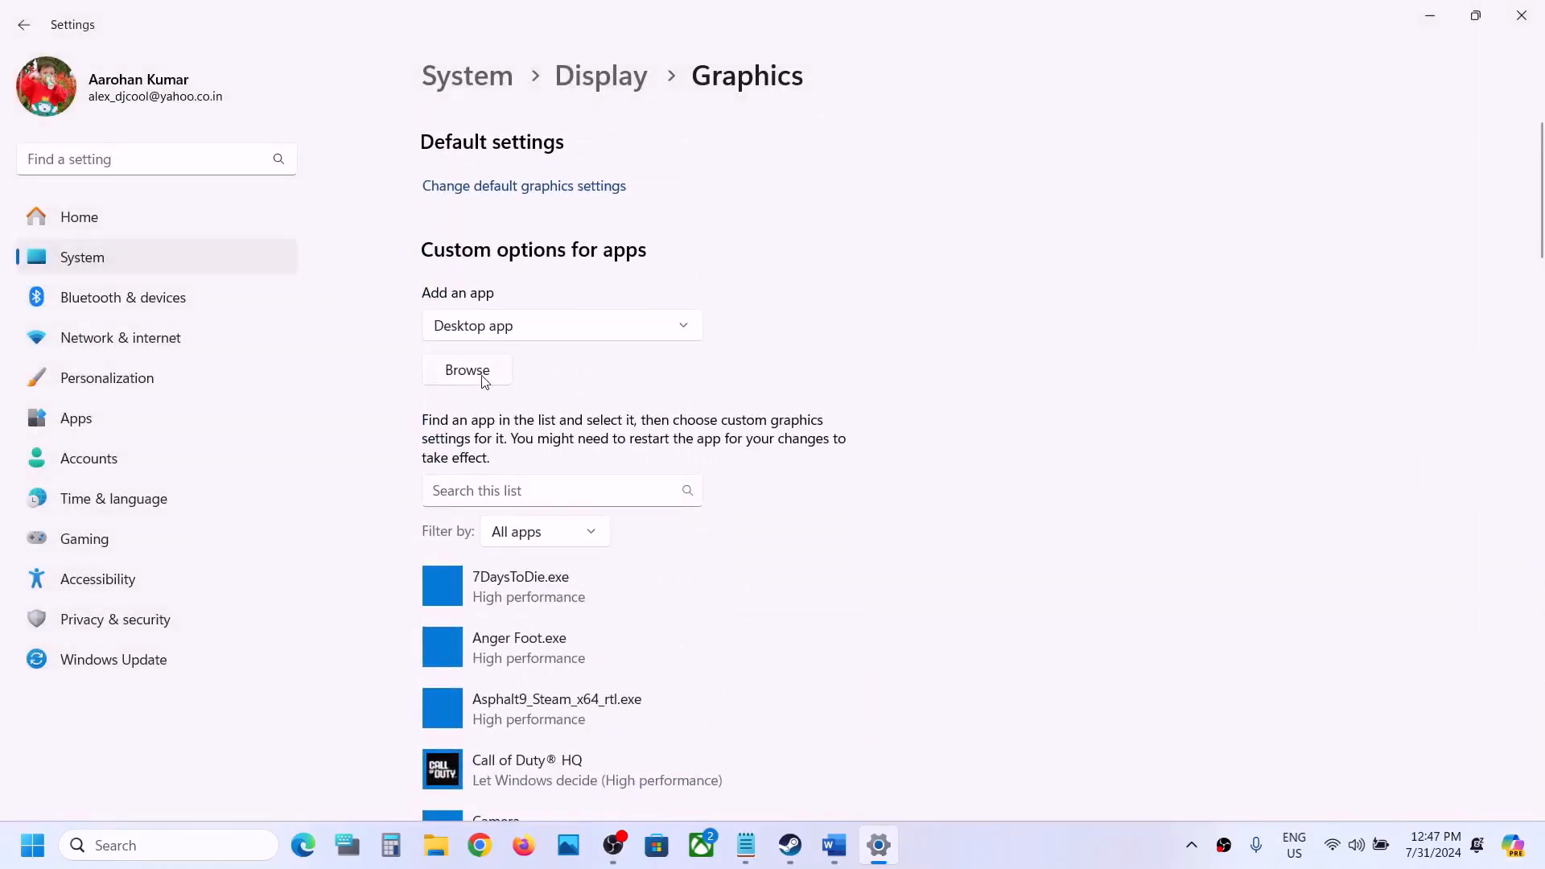
left_click(468, 370)
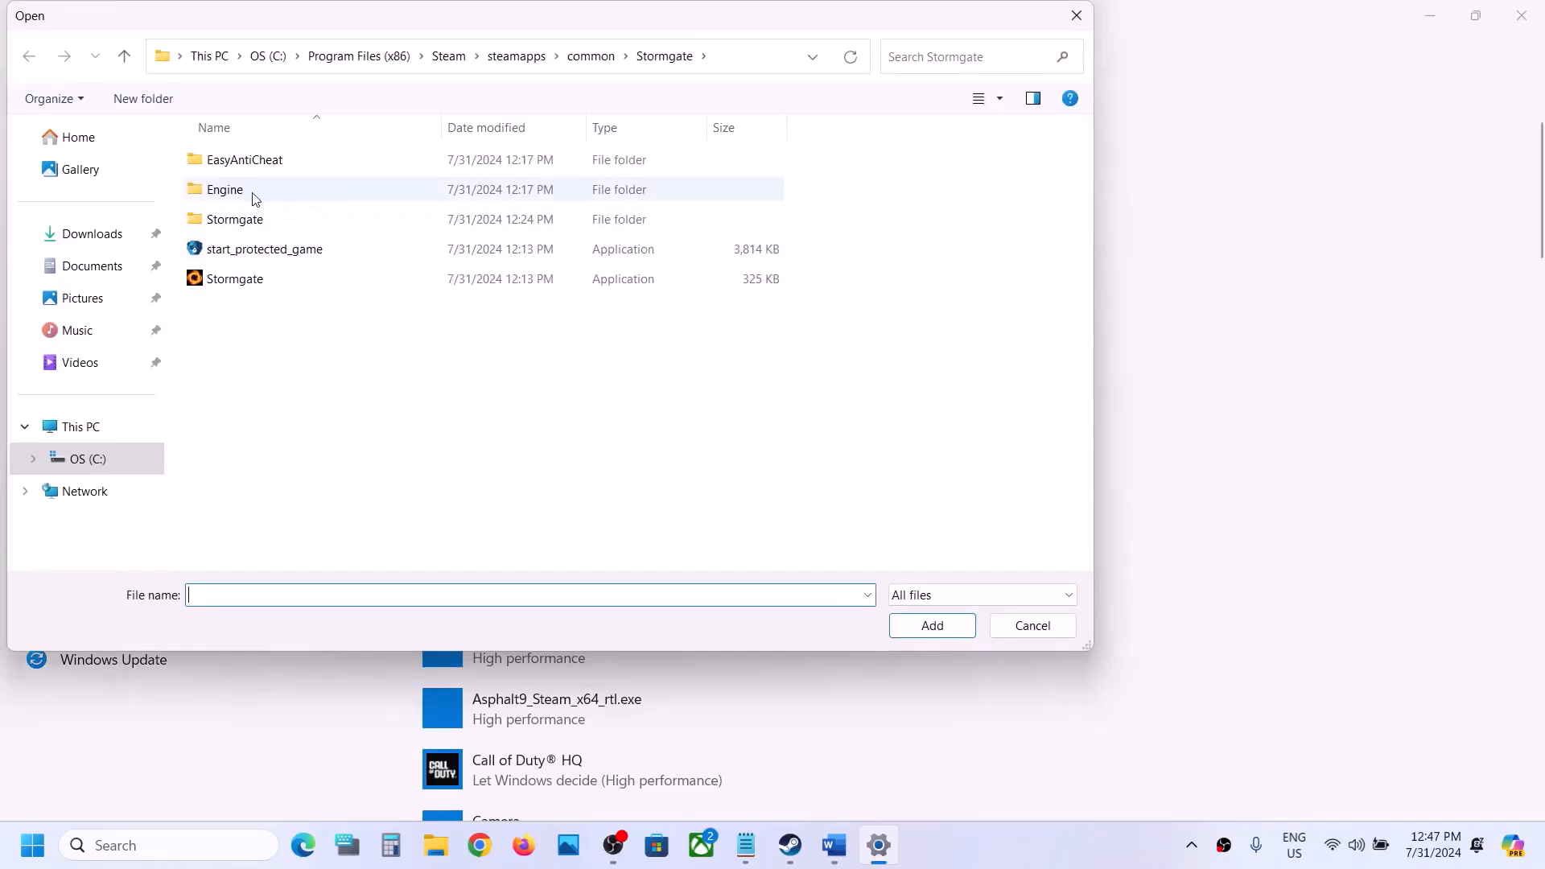
left_click(234, 222)
double_click(233, 220)
double_click(224, 190)
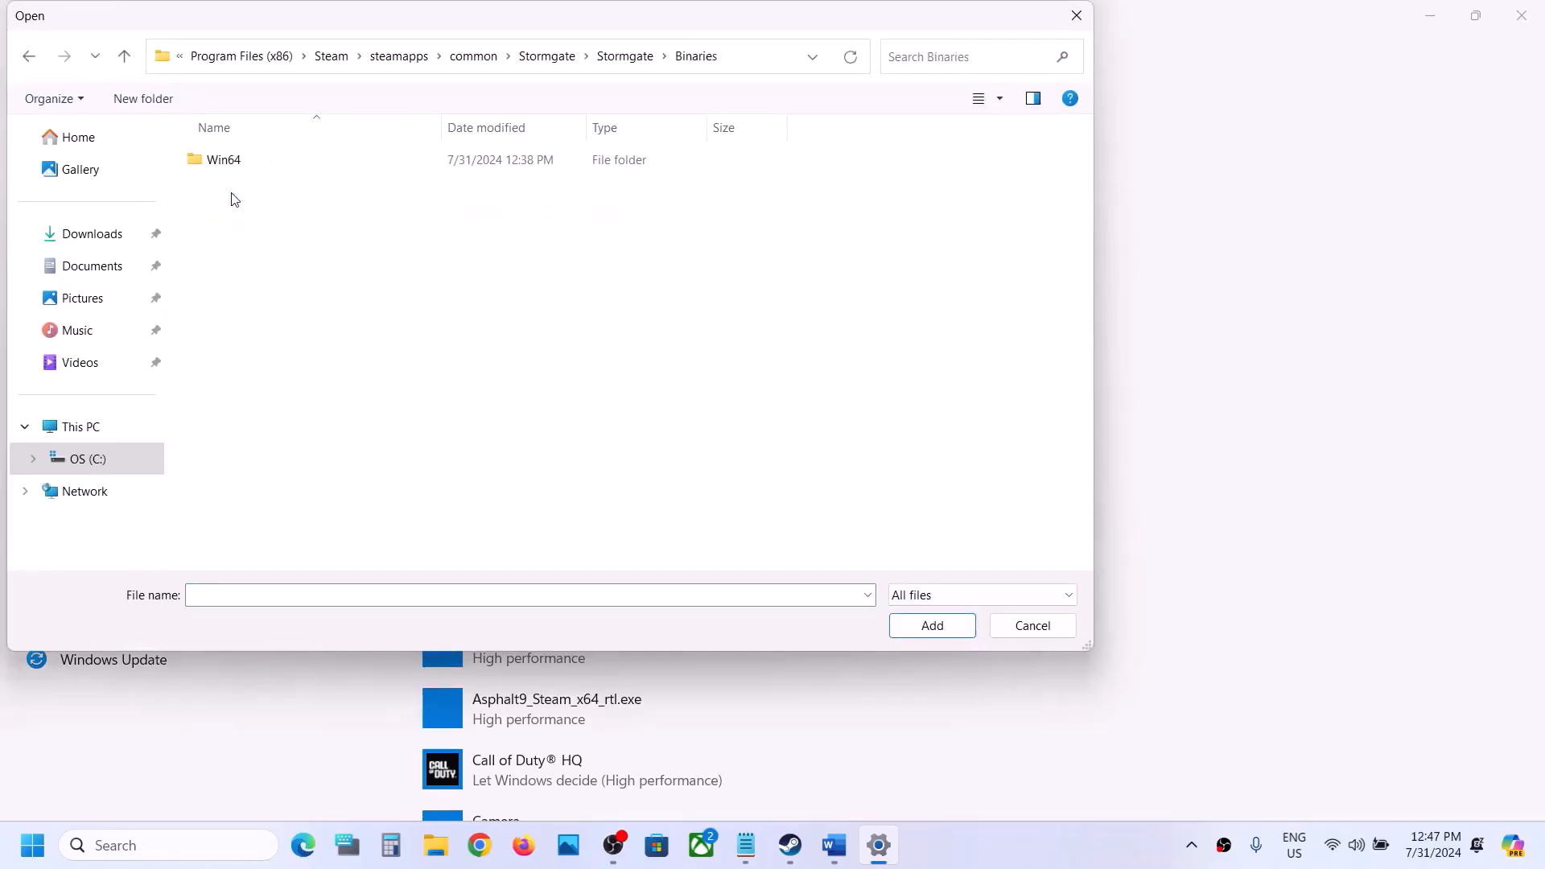
double_click(229, 154)
left_click(304, 192)
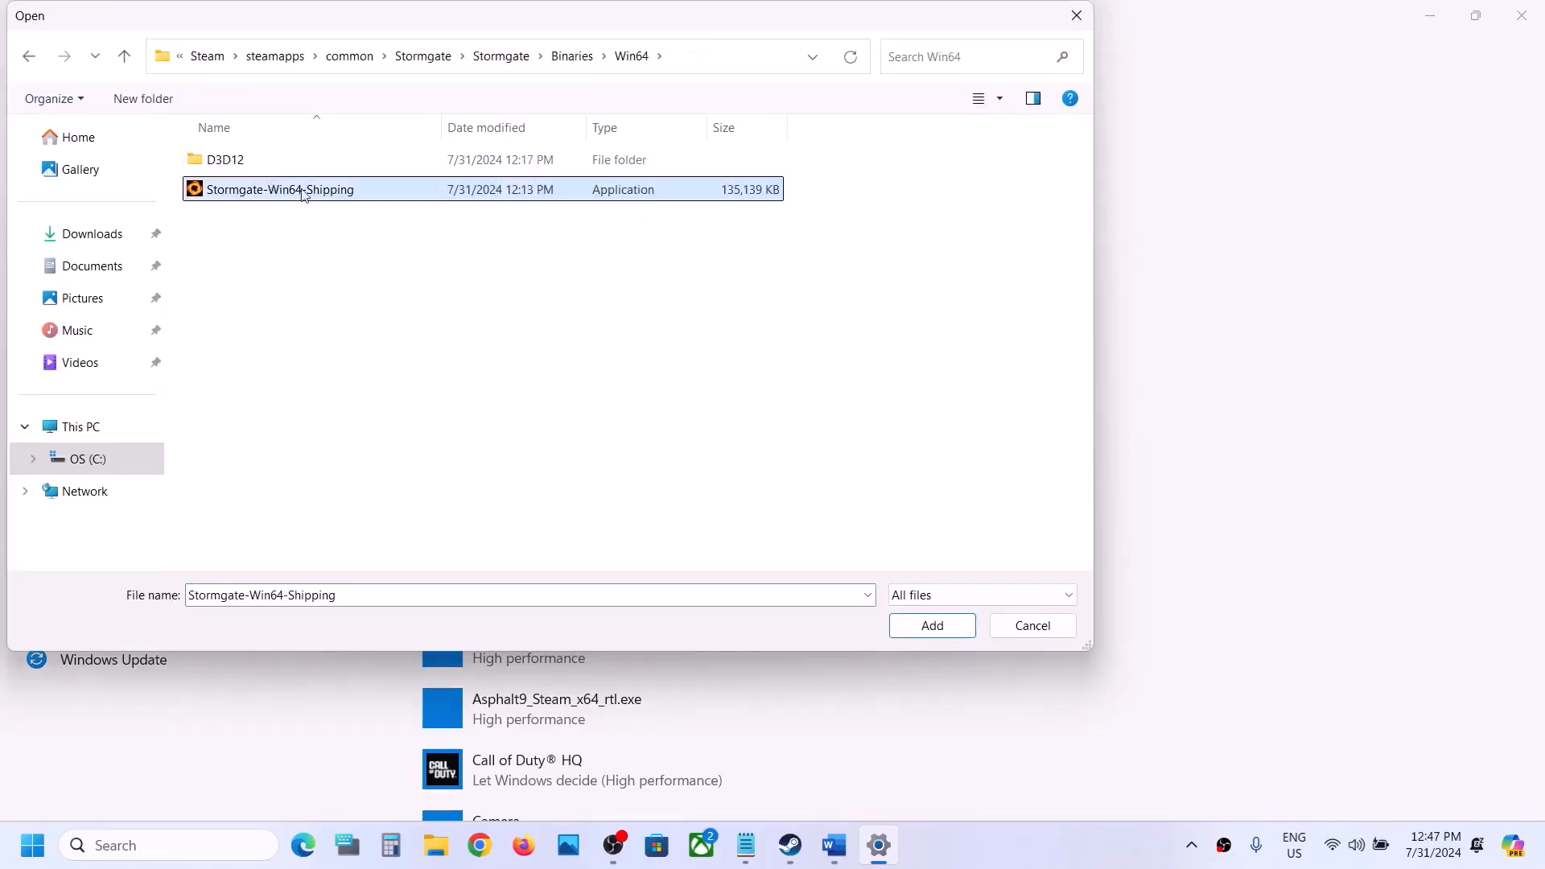
left_click(915, 629)
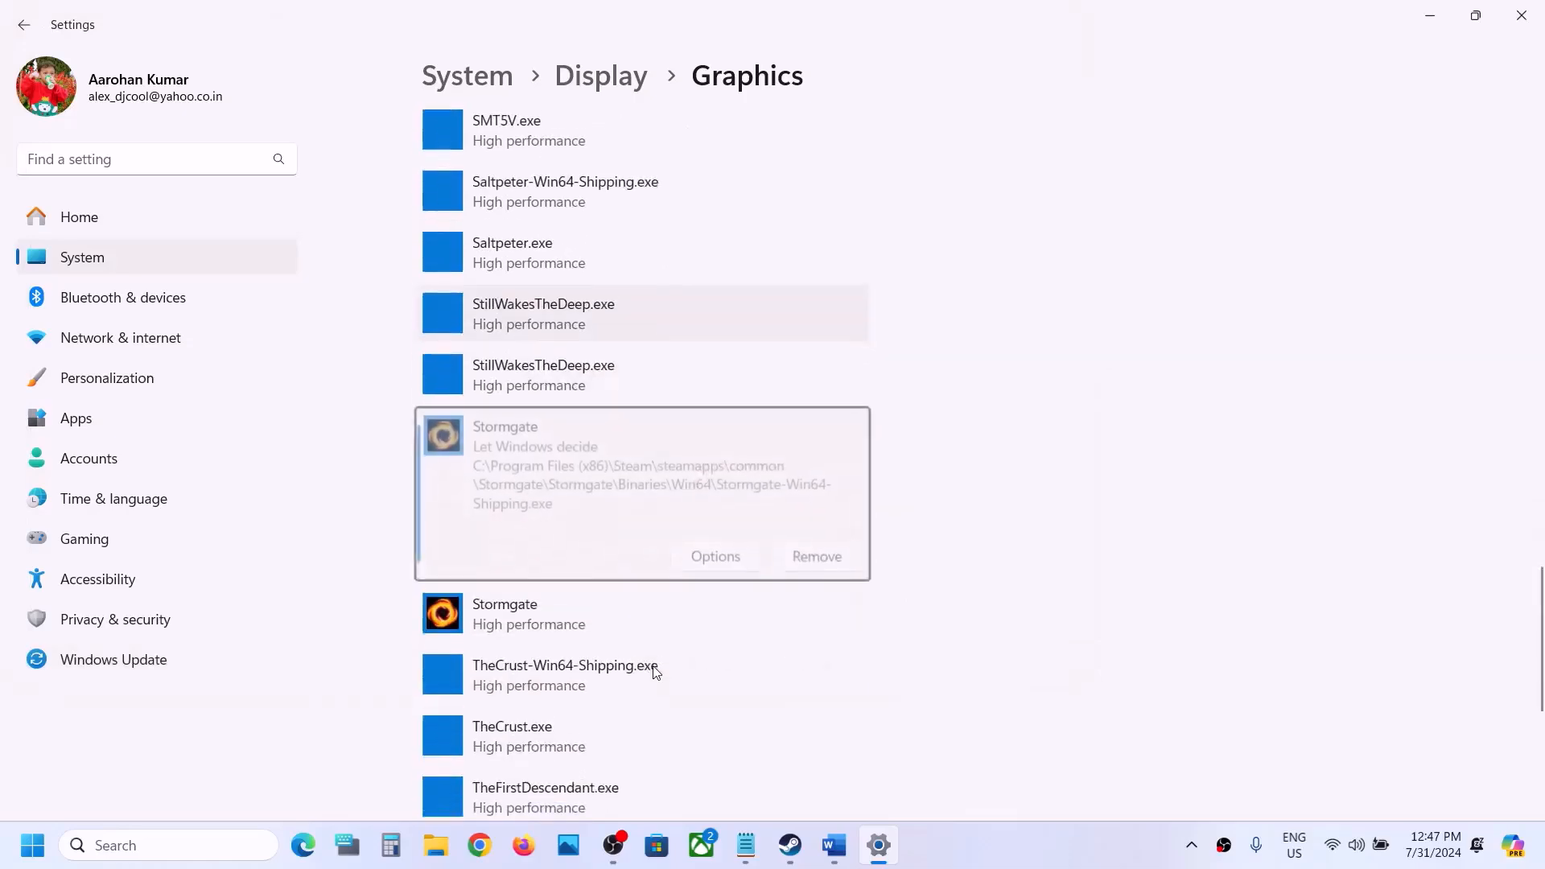
- Set the Stormgate-Win64-Shipping entry's graphics preference to High performance, save it and close Settings
left_click(728, 551)
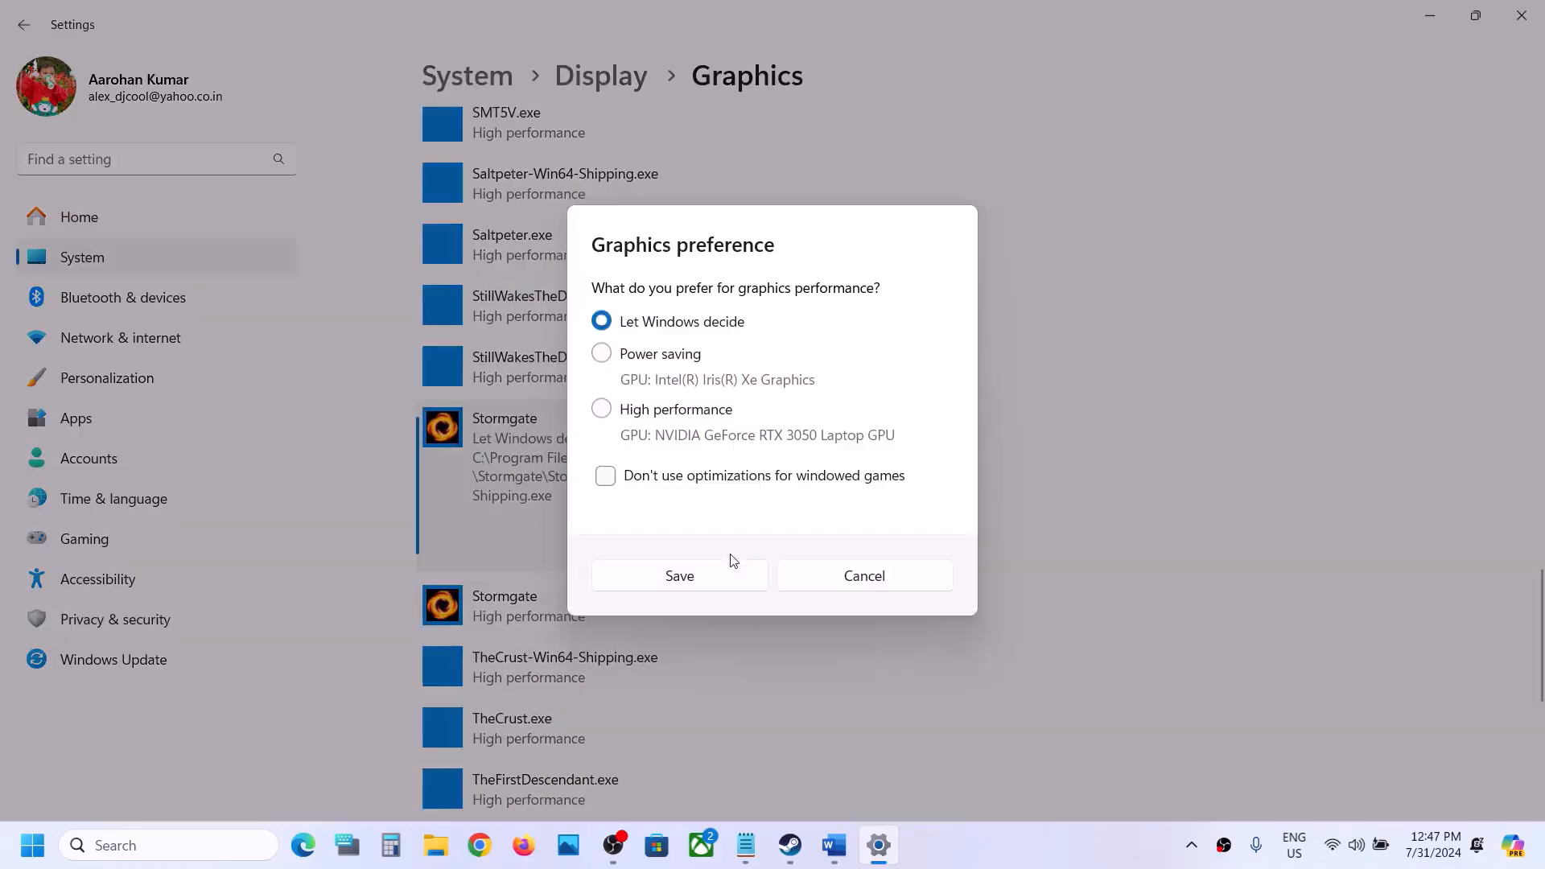
left_click(644, 412)
left_click(676, 576)
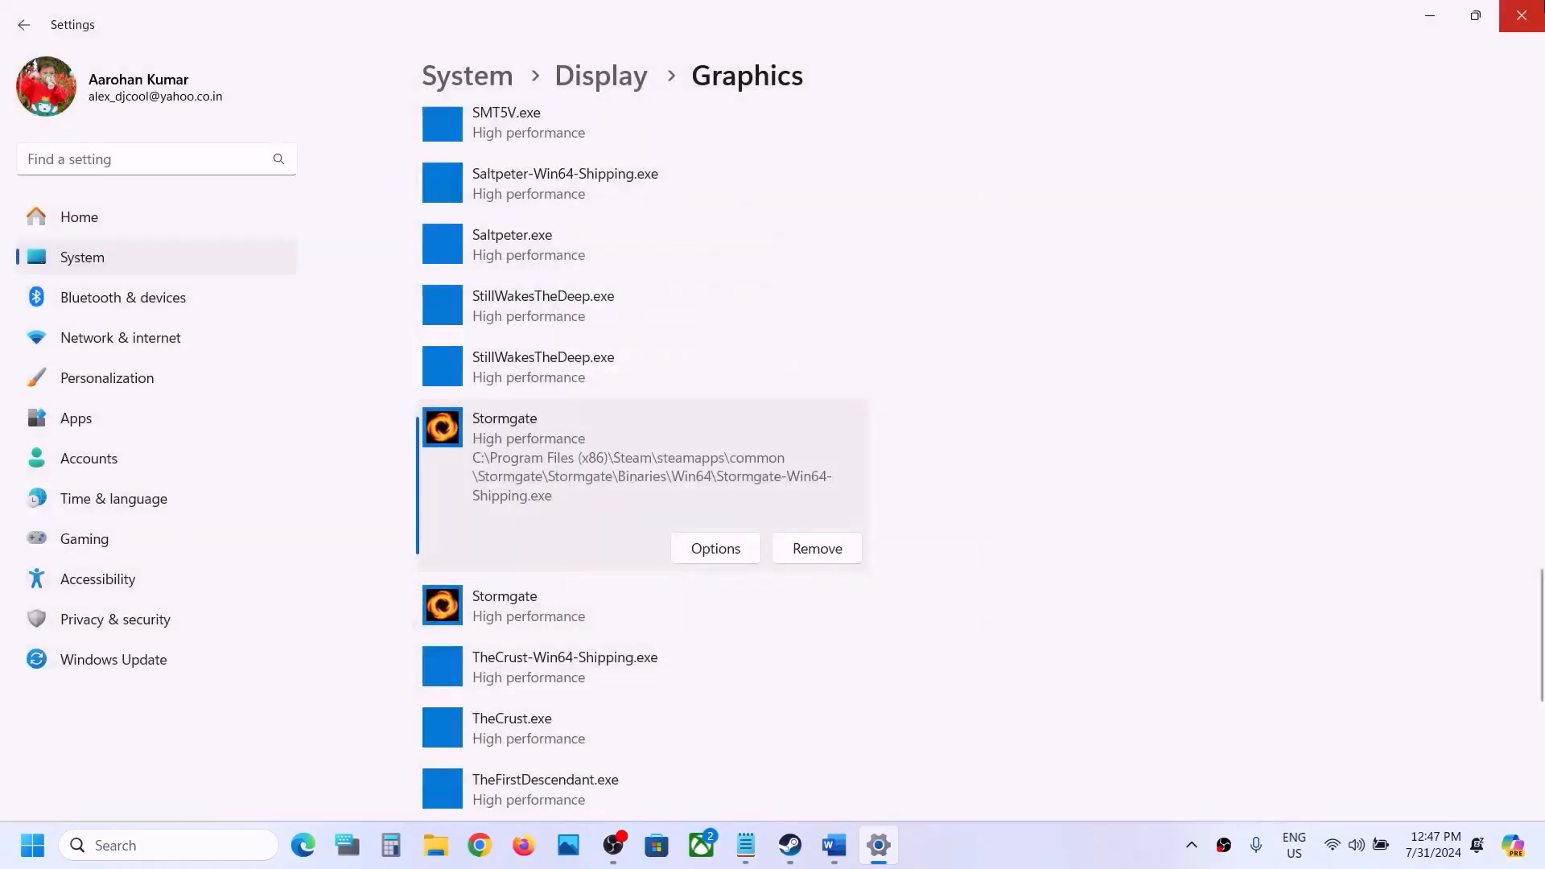
left_click(1522, 16)
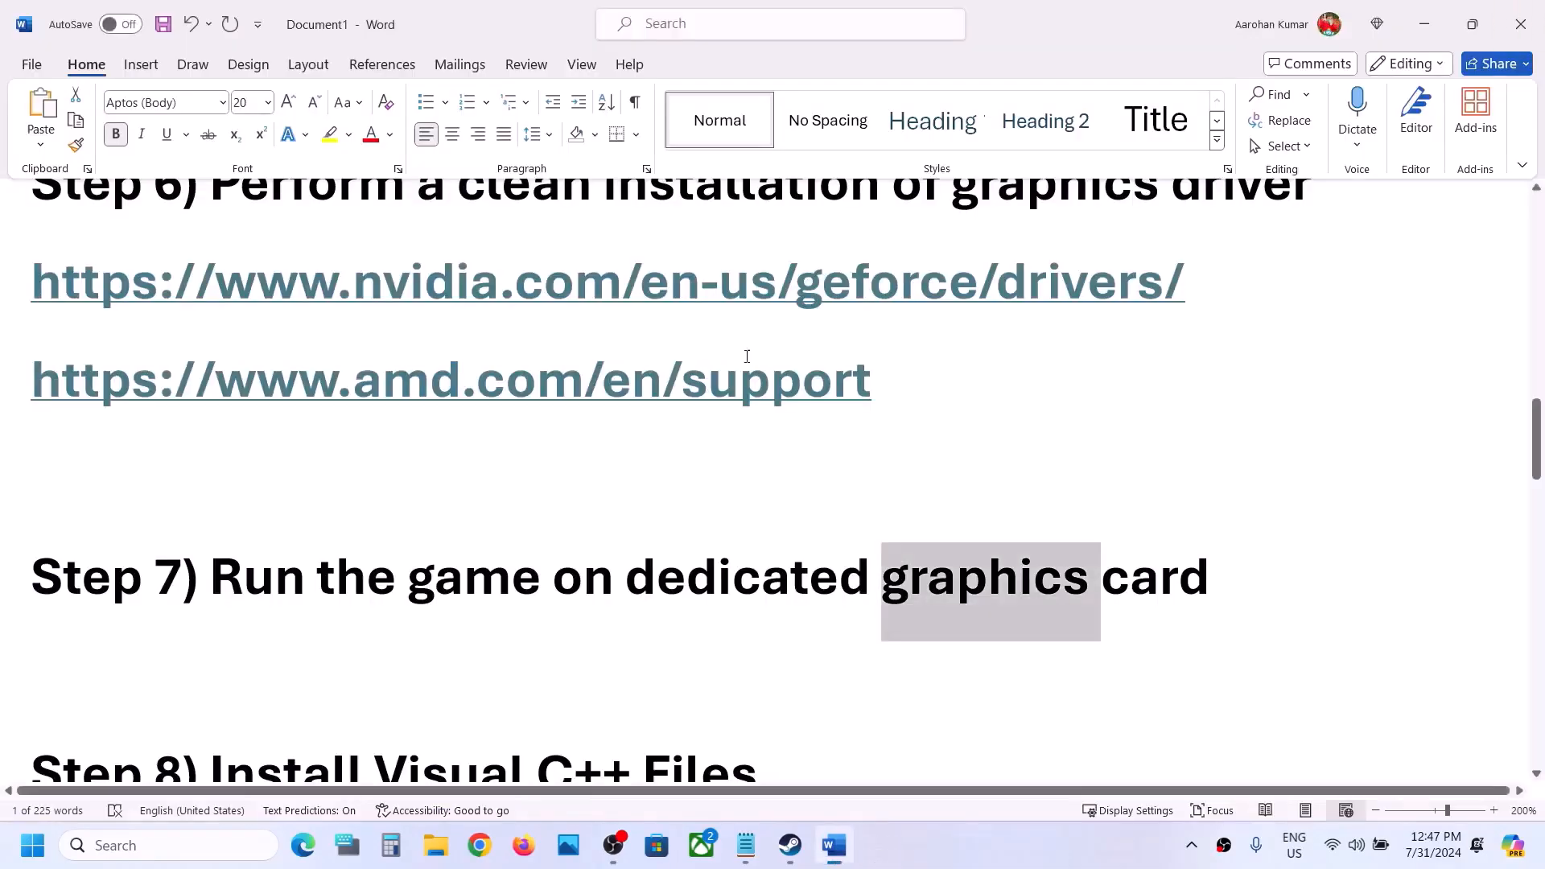
- Copy the Visual C++ download link under Step 8 in the Word document
left_click(791, 842)
left_click(835, 845)
scroll(619, 585, "down", 5)
scroll(619, 585, "down", 1)
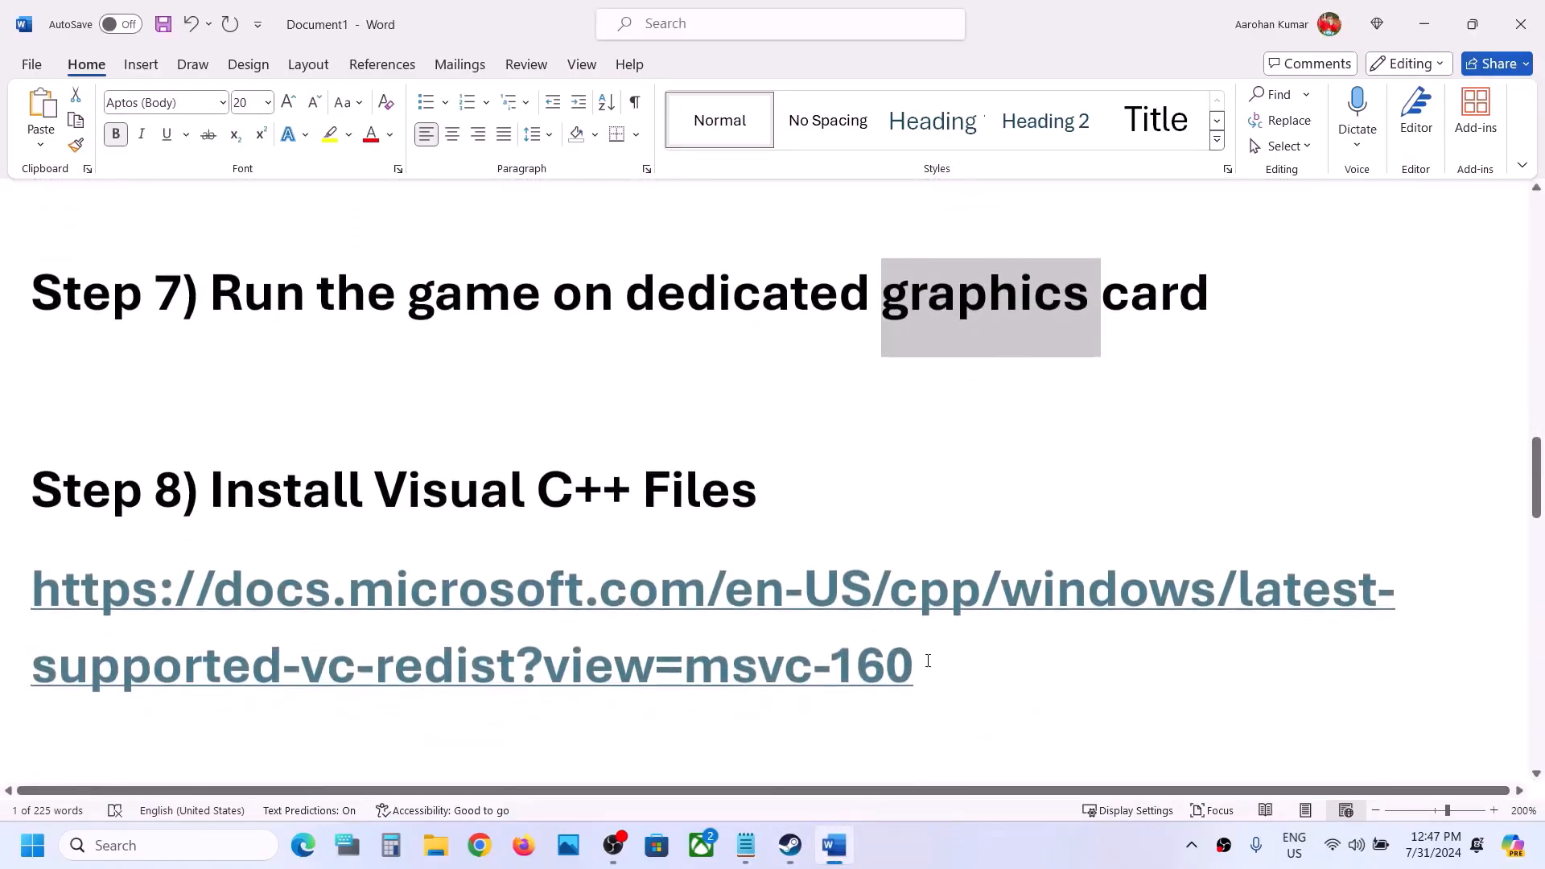
left_click_drag(925, 662, 26, 592)
key("ctrl+c")
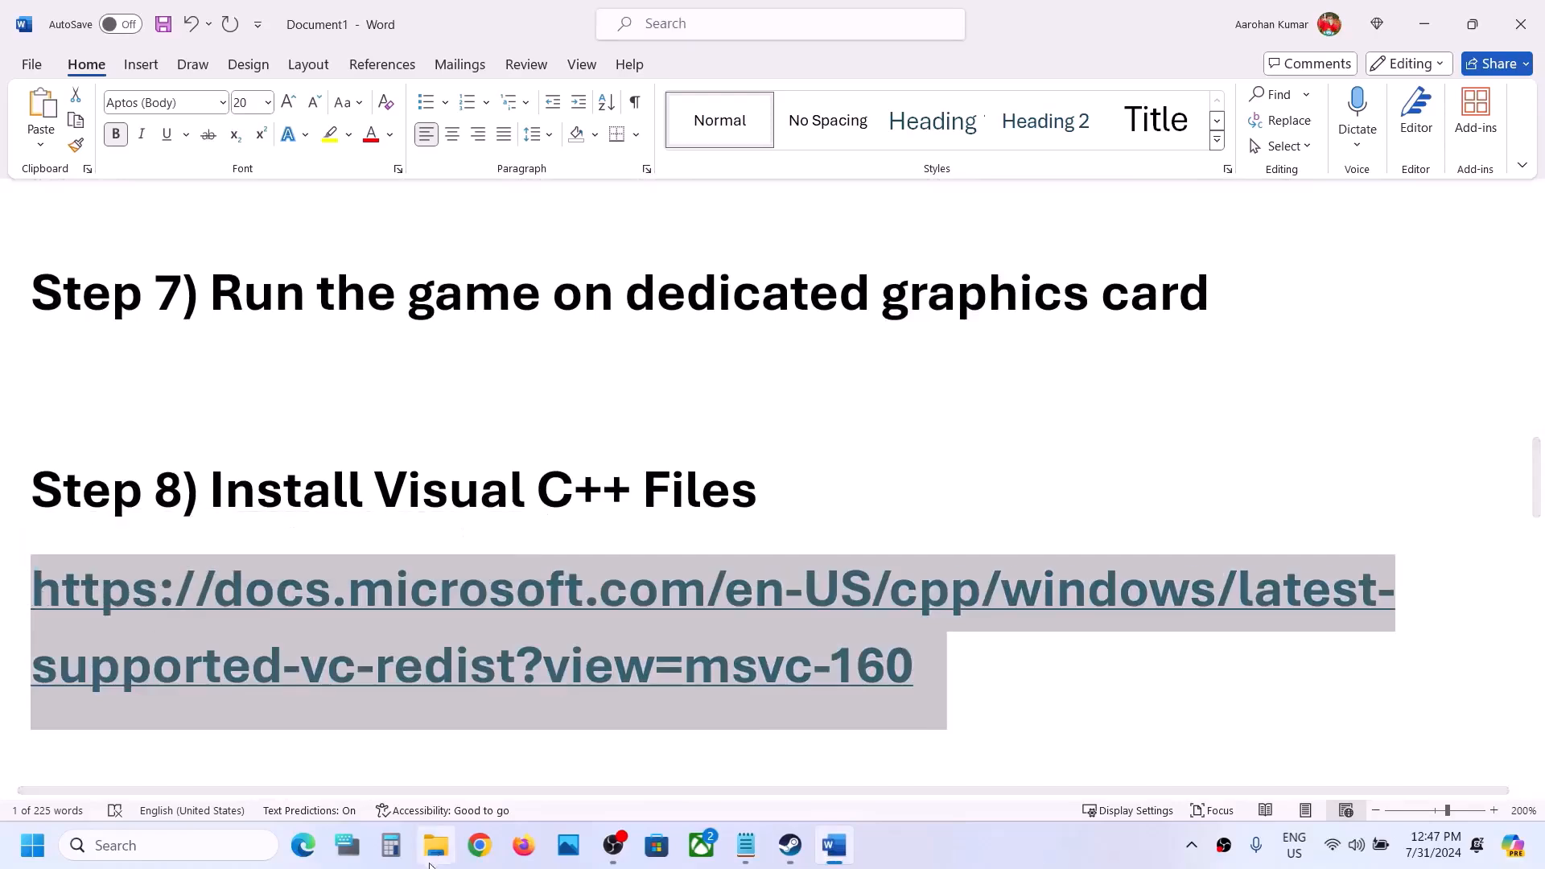
- Switch to Chrome and open the copied Visual C++ Redistributable link
left_click(480, 847)
key("ctrl+v")
key("Return")
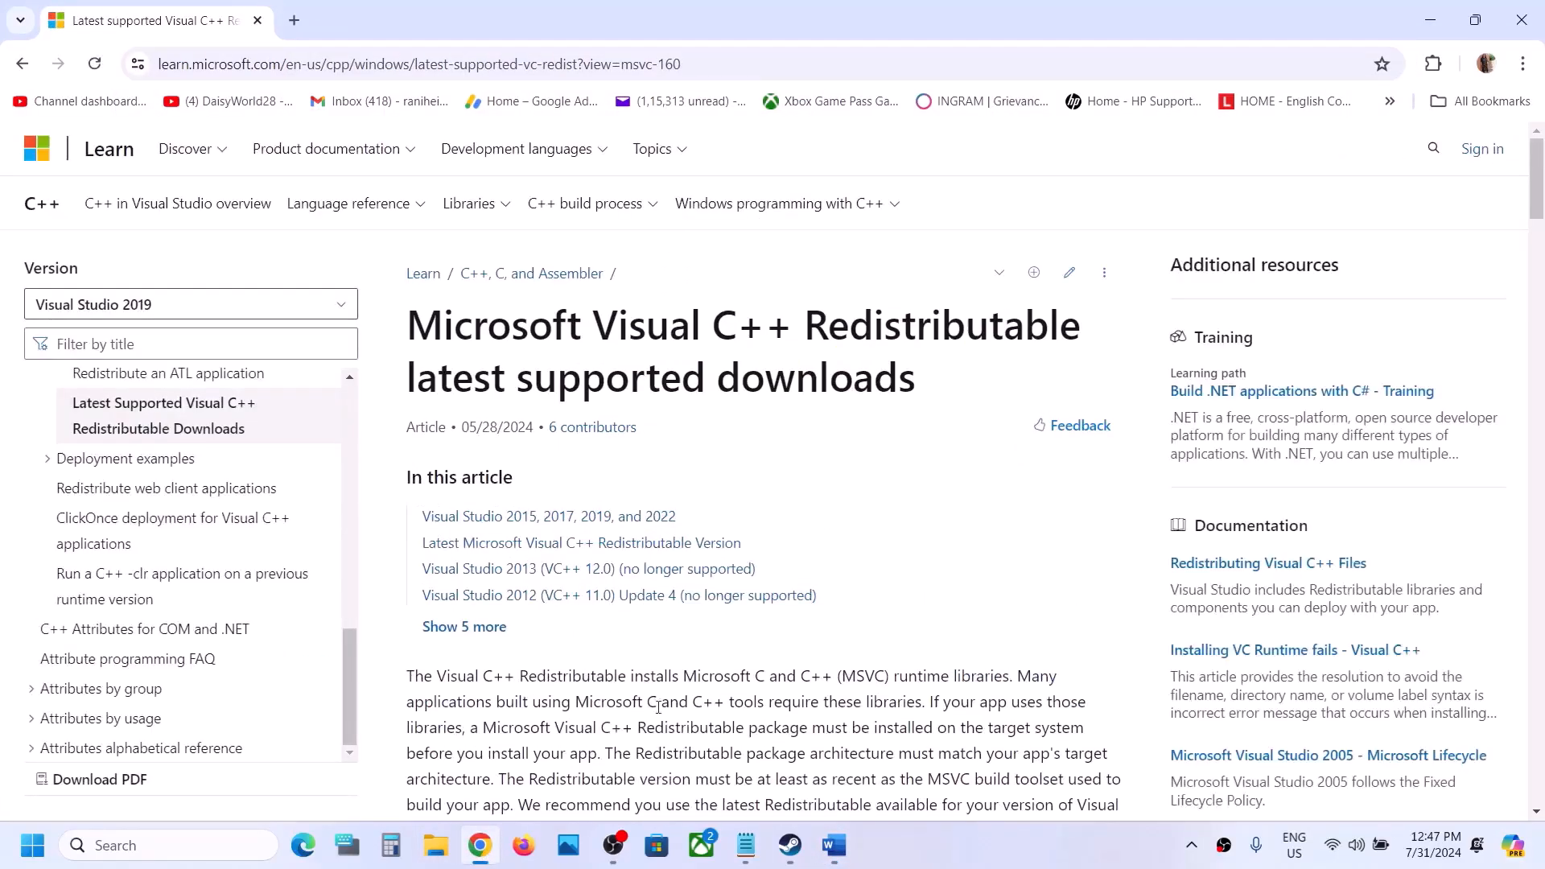
- Download the X86 version of the latest Microsoft Visual C++ Redistributable
scroll(516, 697, "down", 10)
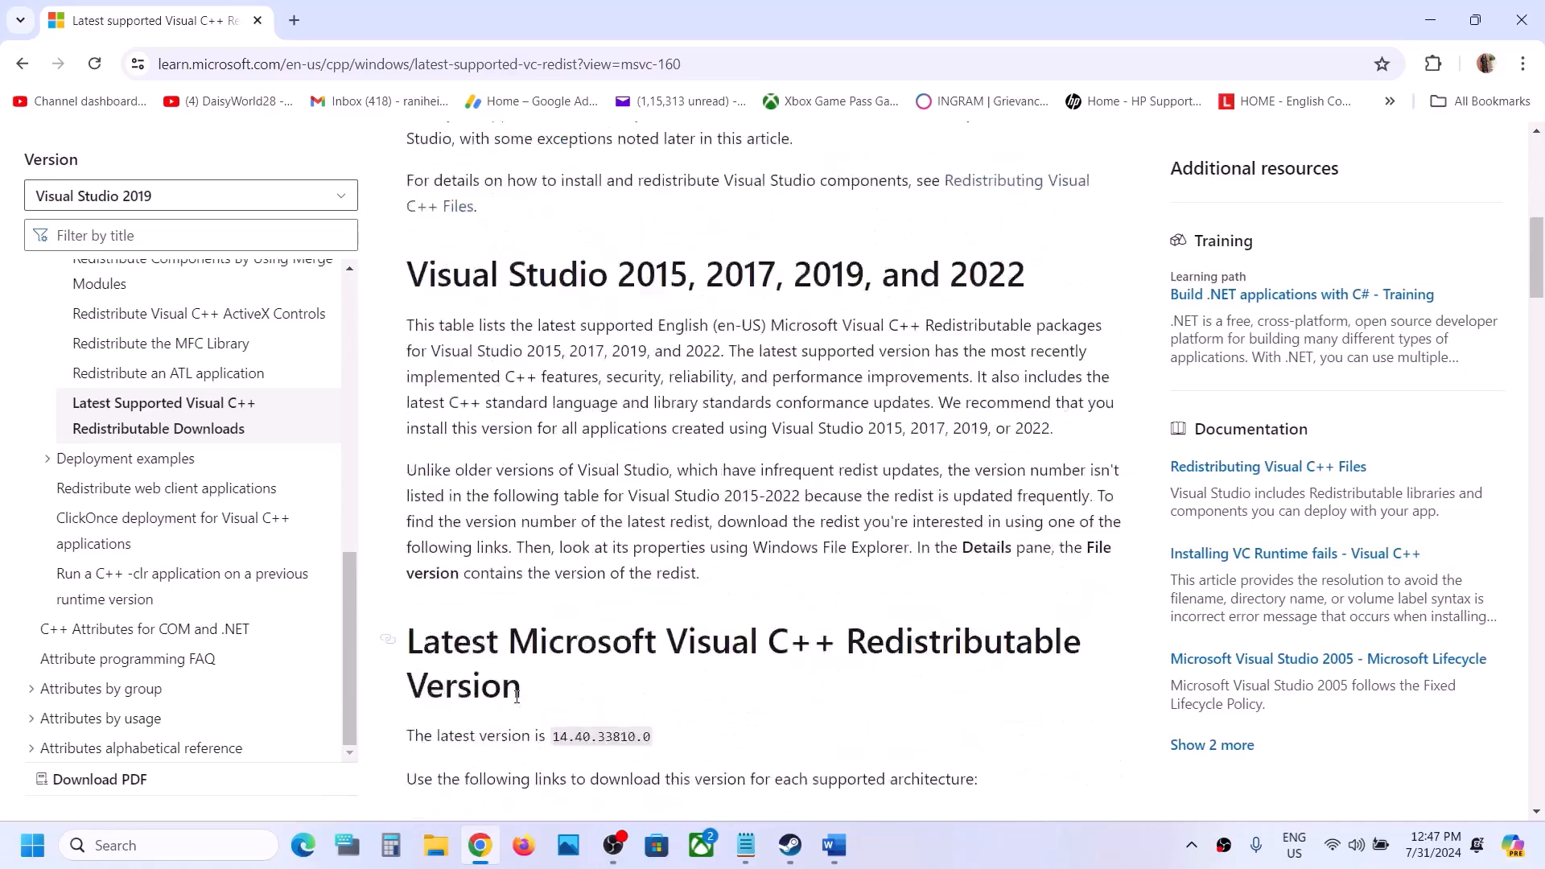
scroll(518, 704, "down", 1)
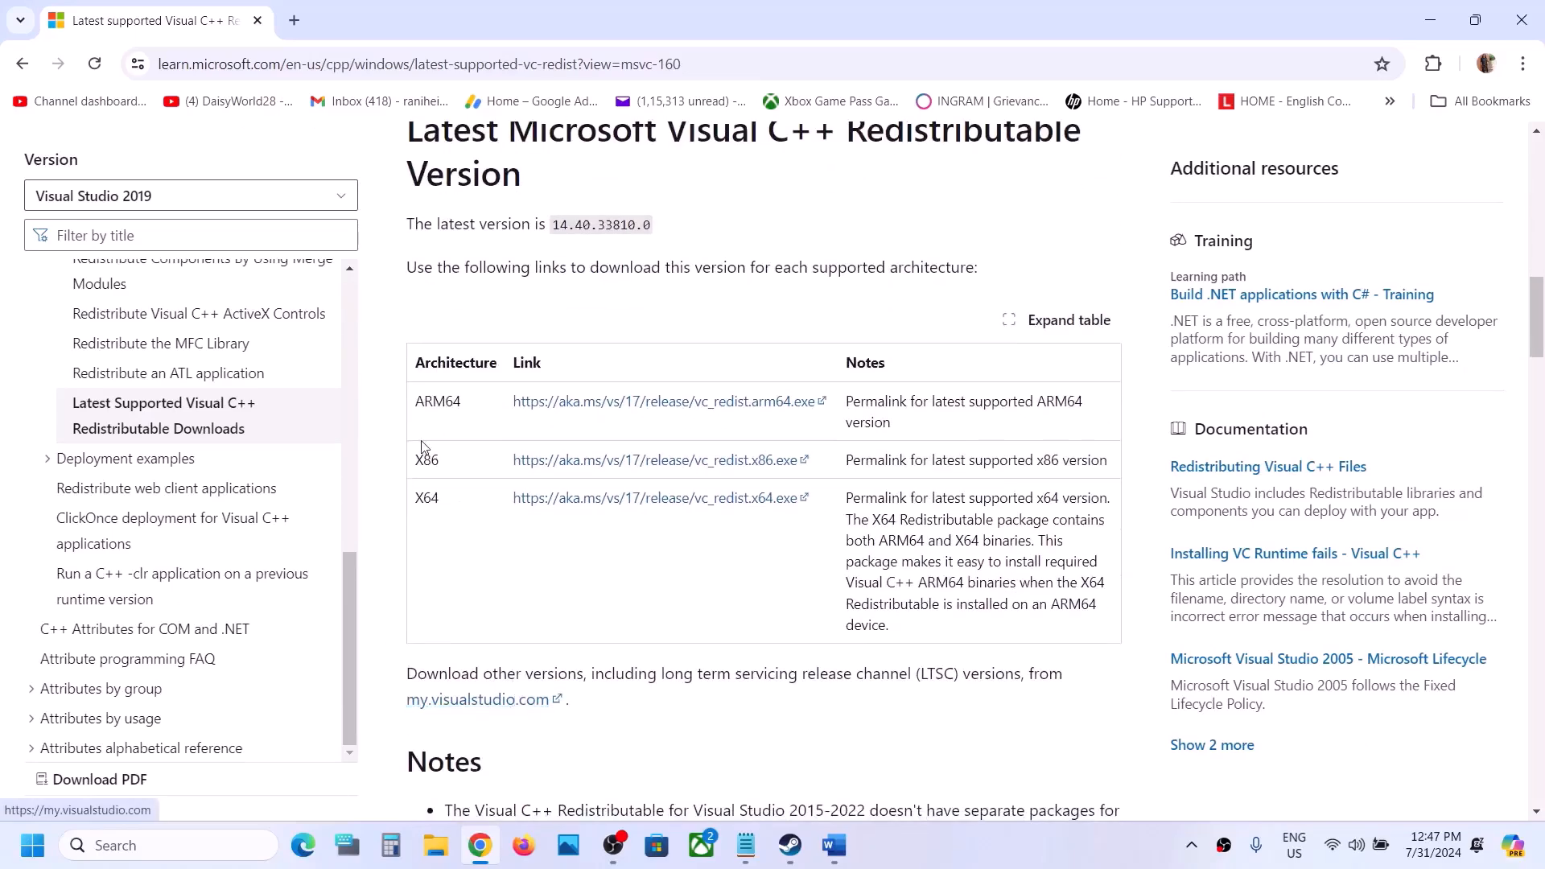
left_click_drag(425, 460, 460, 498)
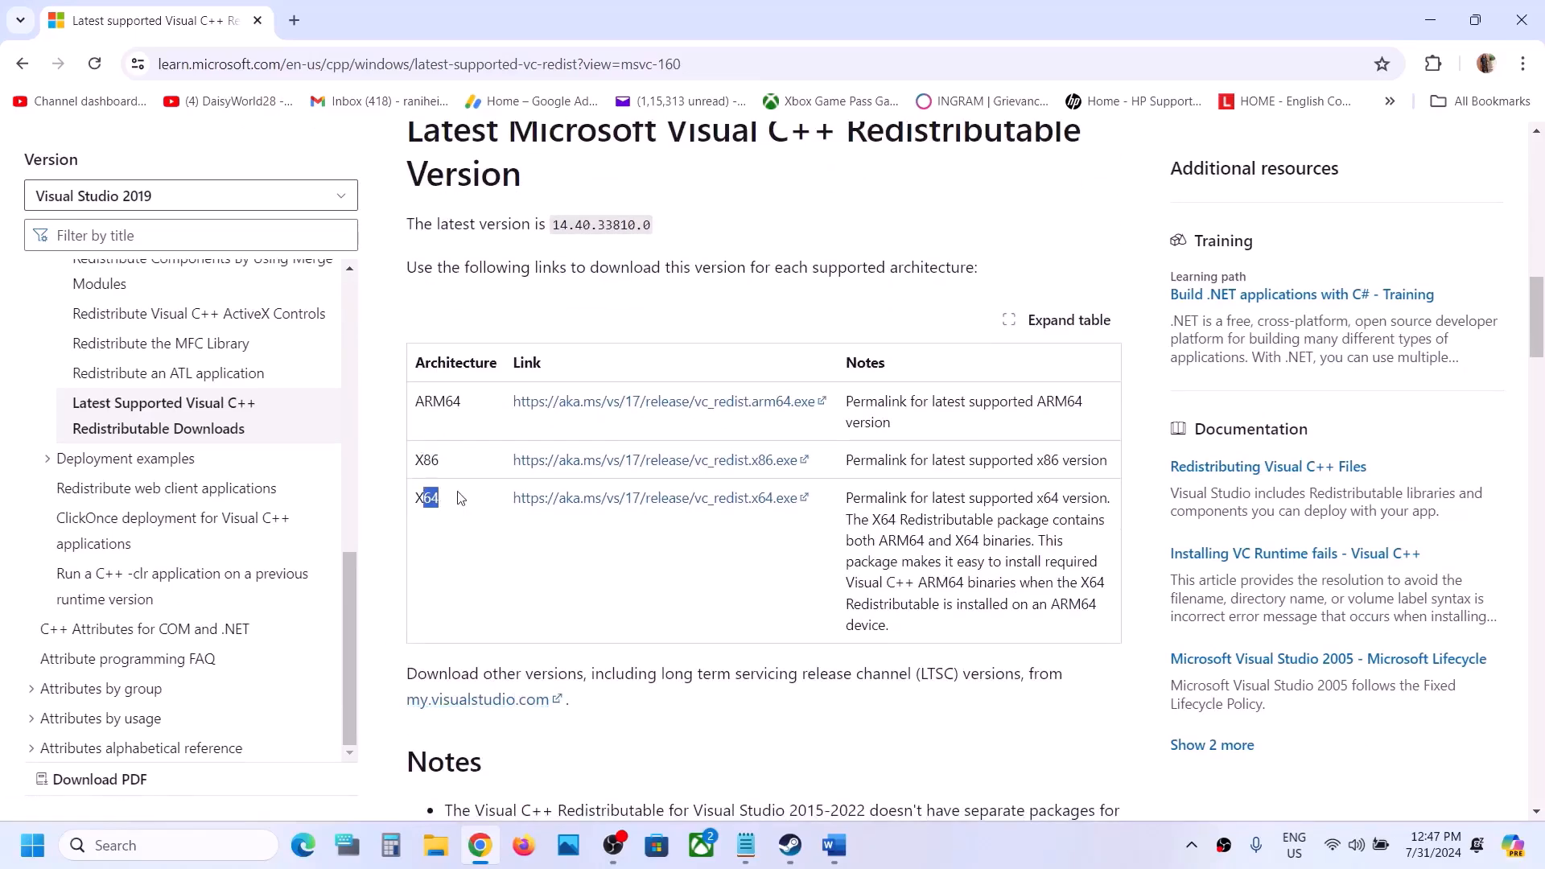
double_click(429, 459)
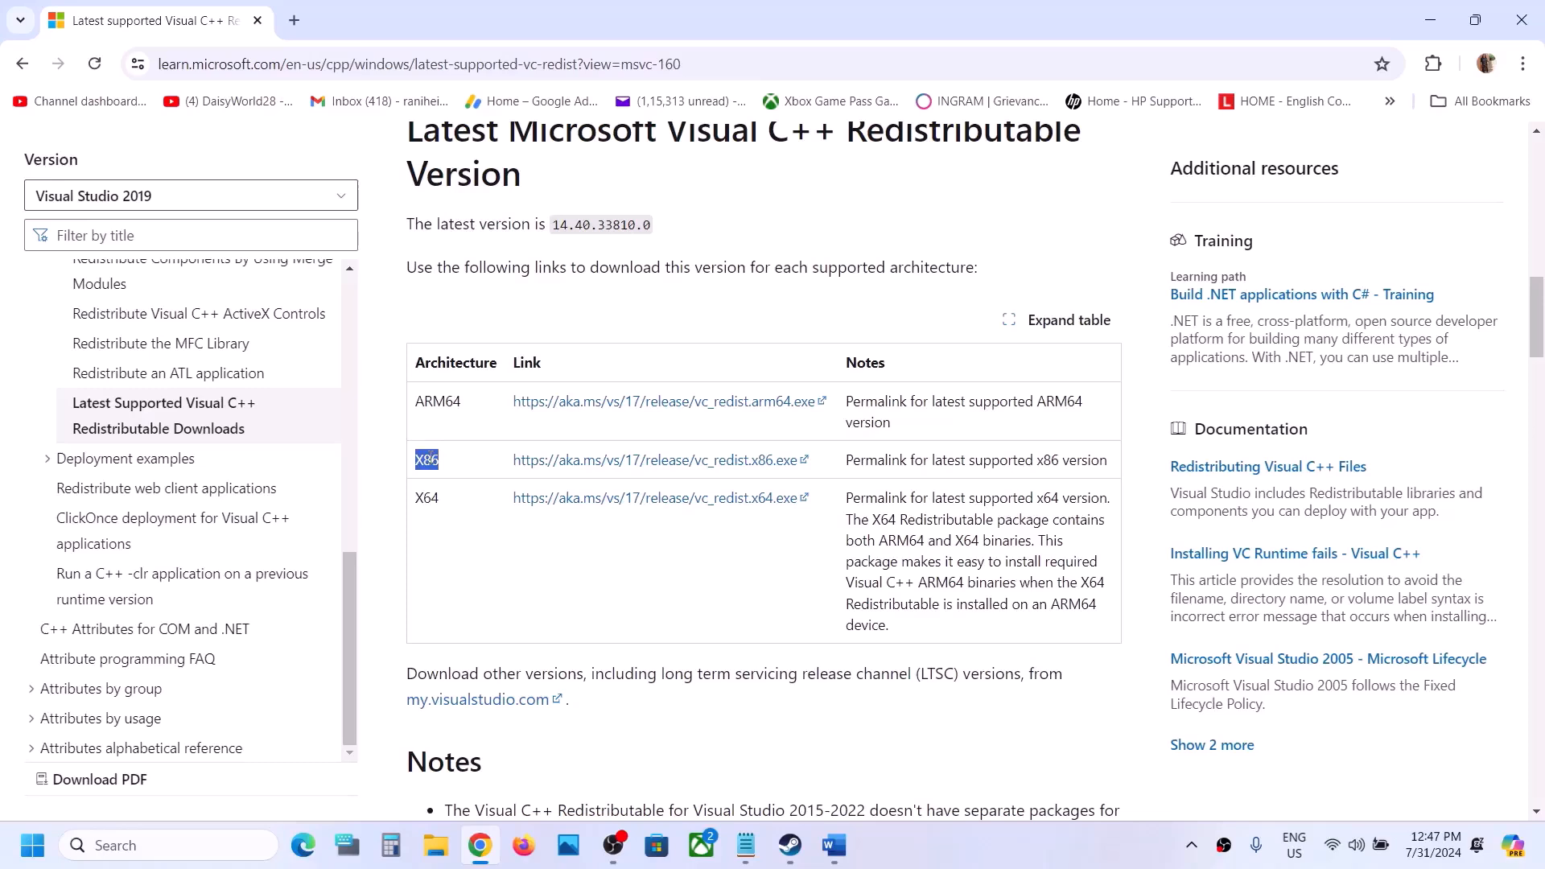
left_click(674, 475)
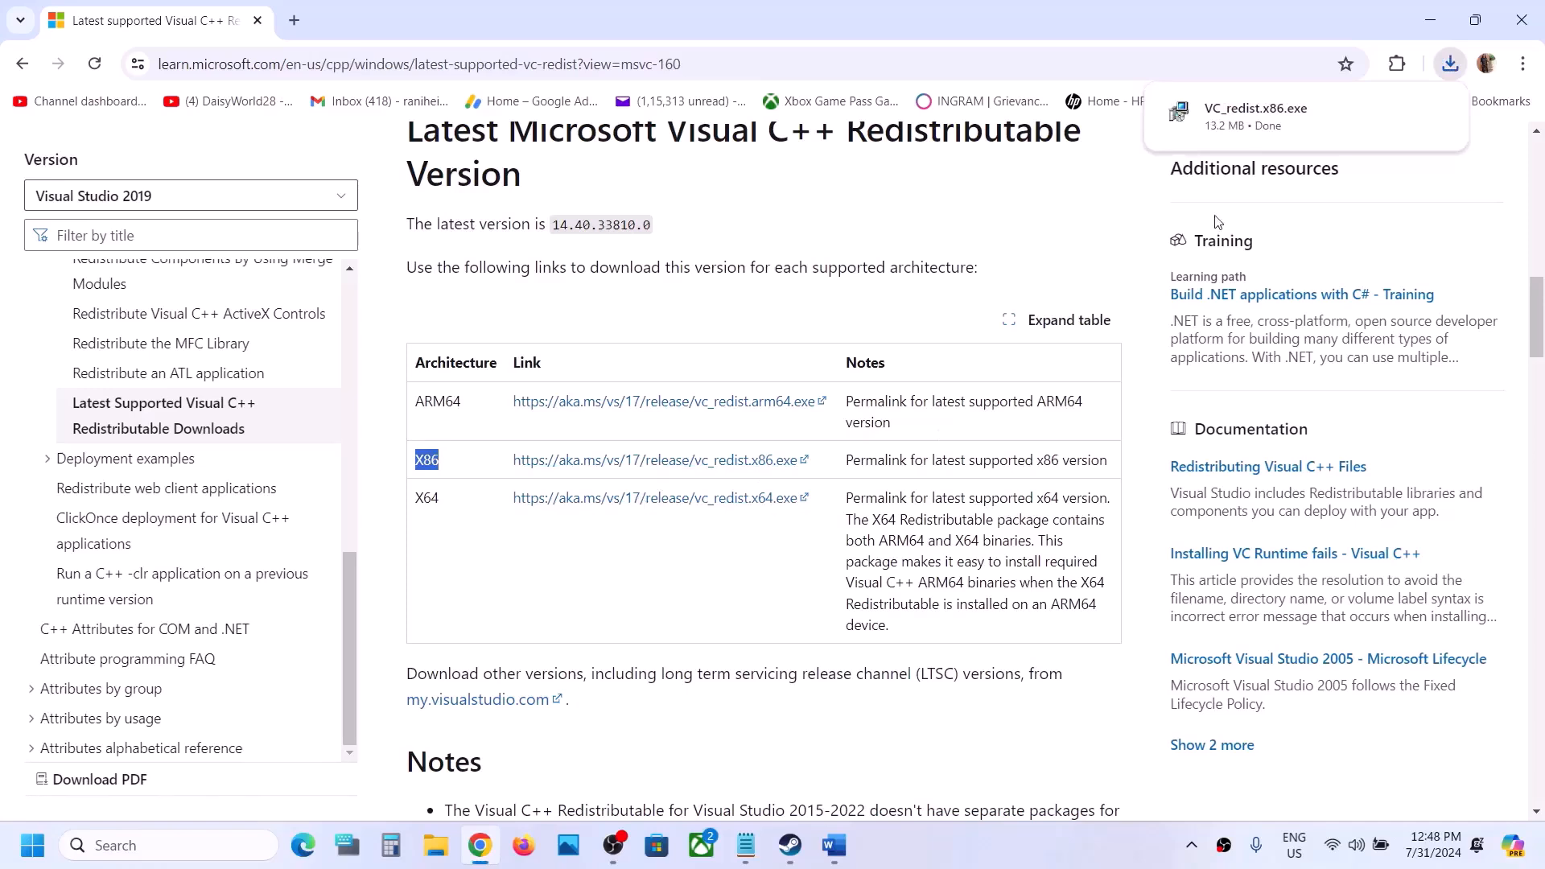
- Run the downloaded VC_redist.x86.exe installer and start its repair
left_click(1242, 121)
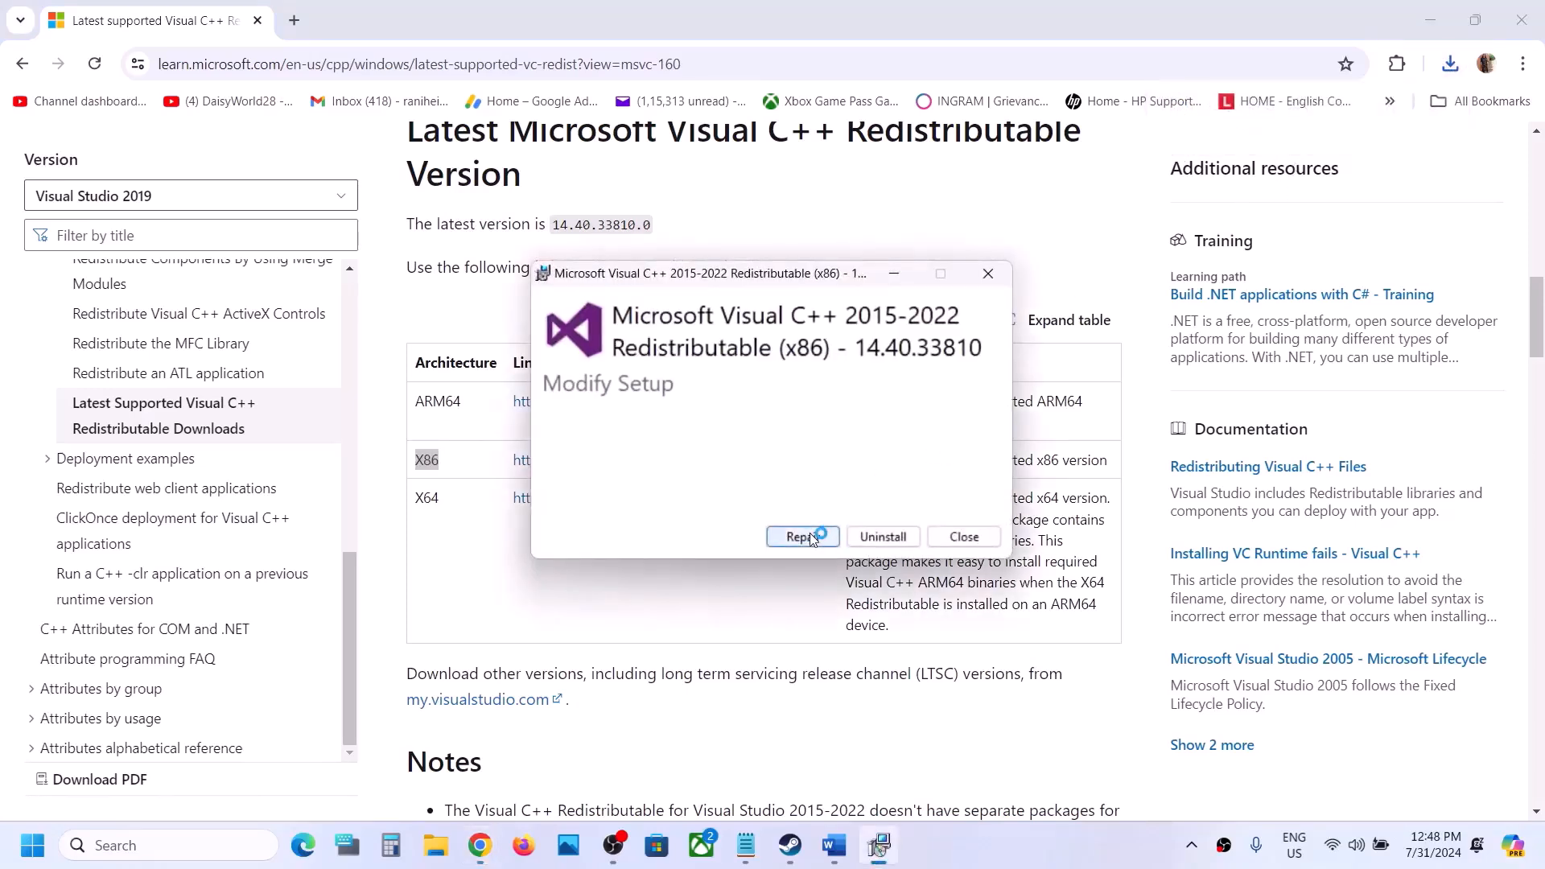
left_click(809, 536)
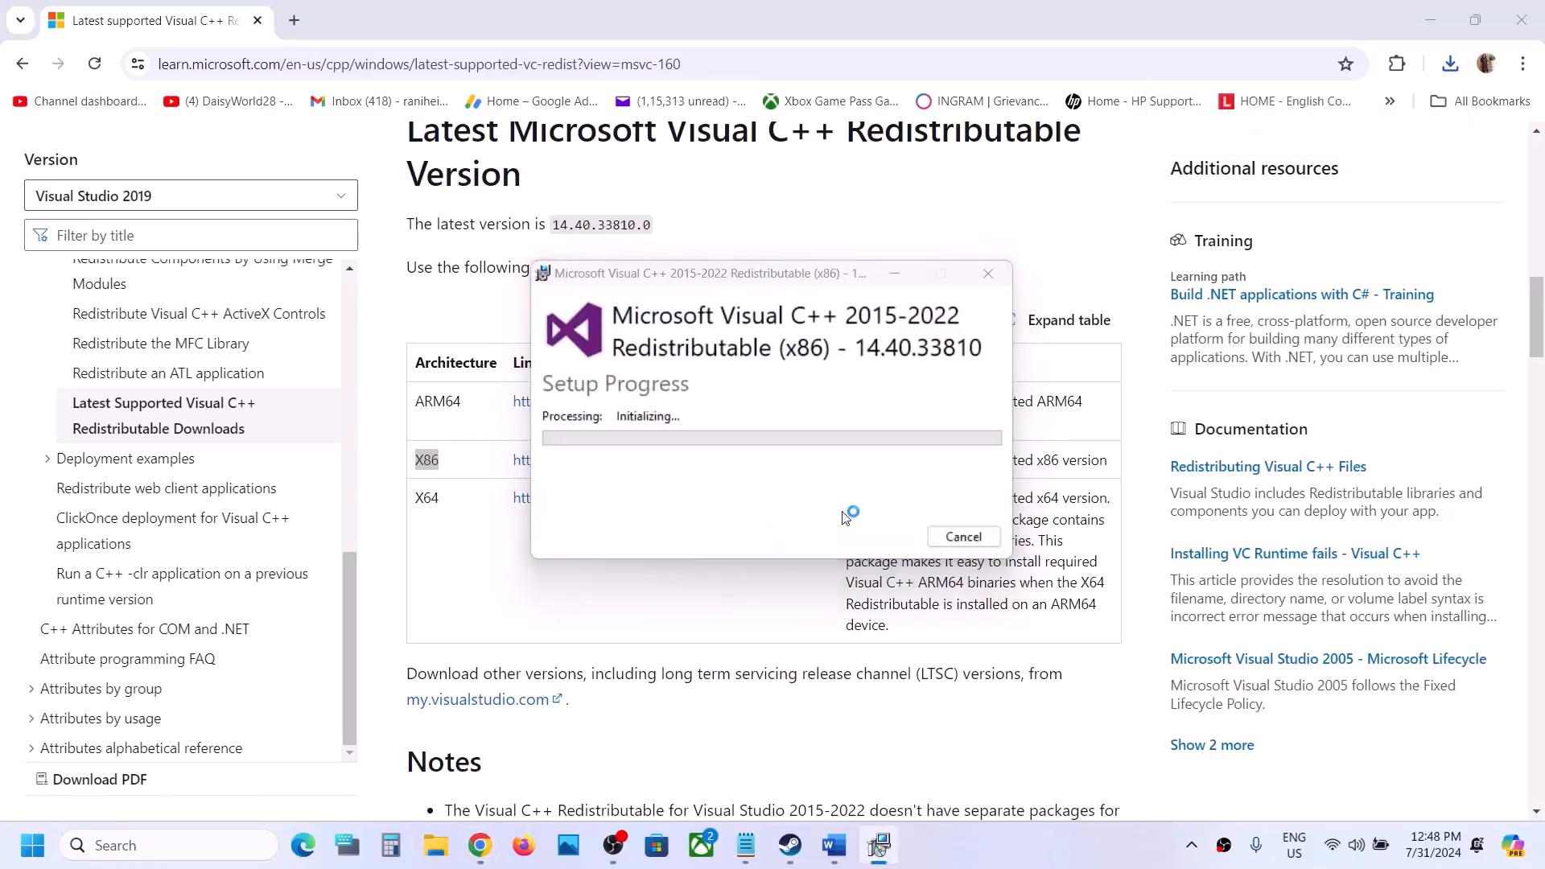
left_click(684, 584)
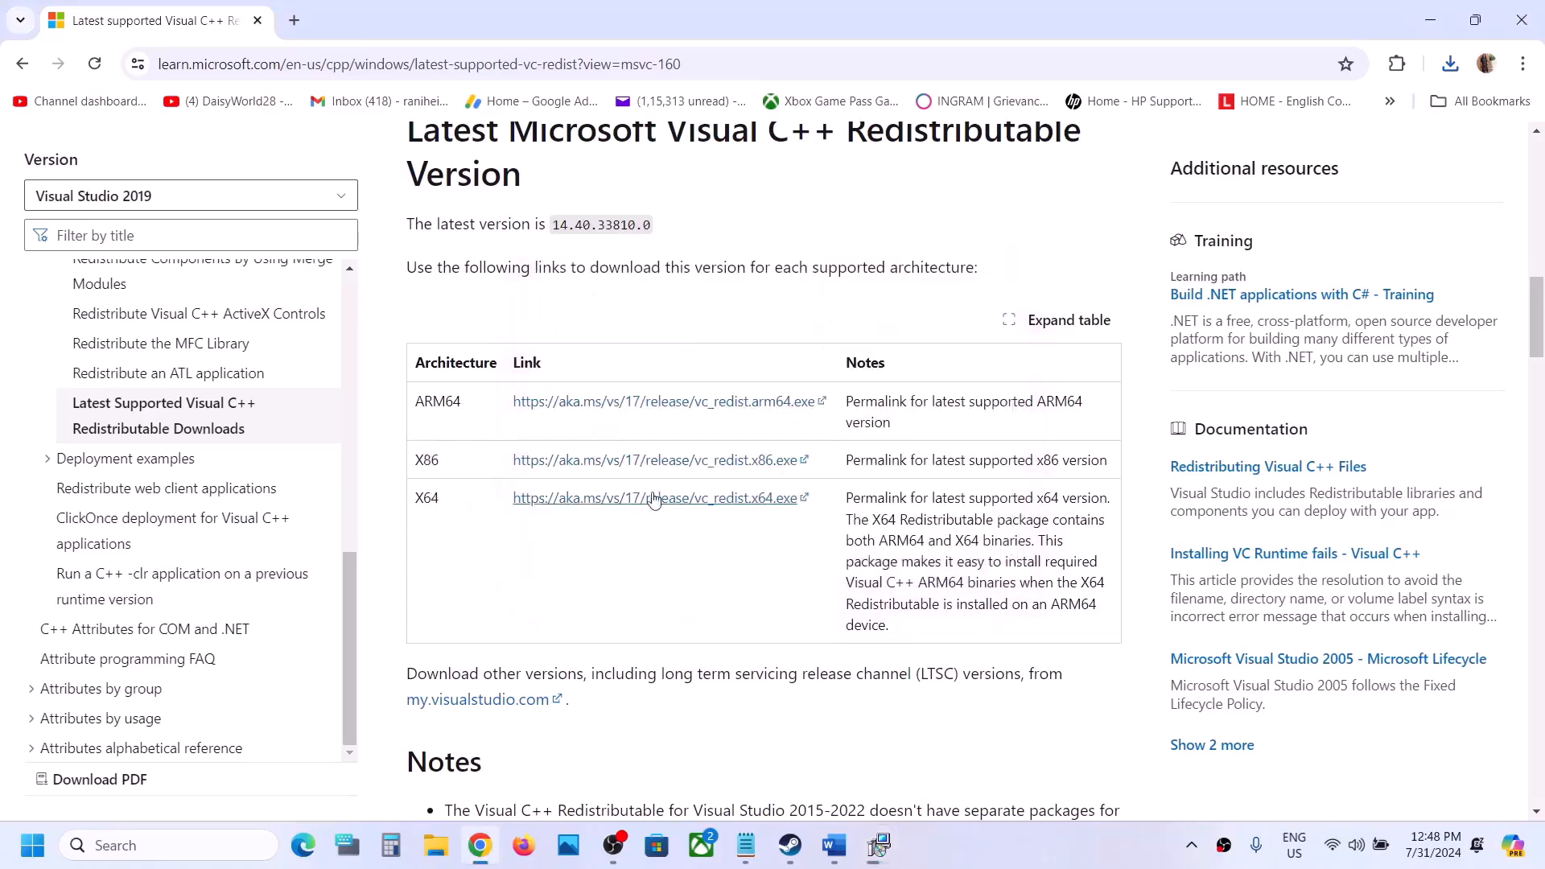
- Download the X64 version of the Visual C++ Redistributable, run VC_redist.x64.exe and start its repair
left_click(654, 499)
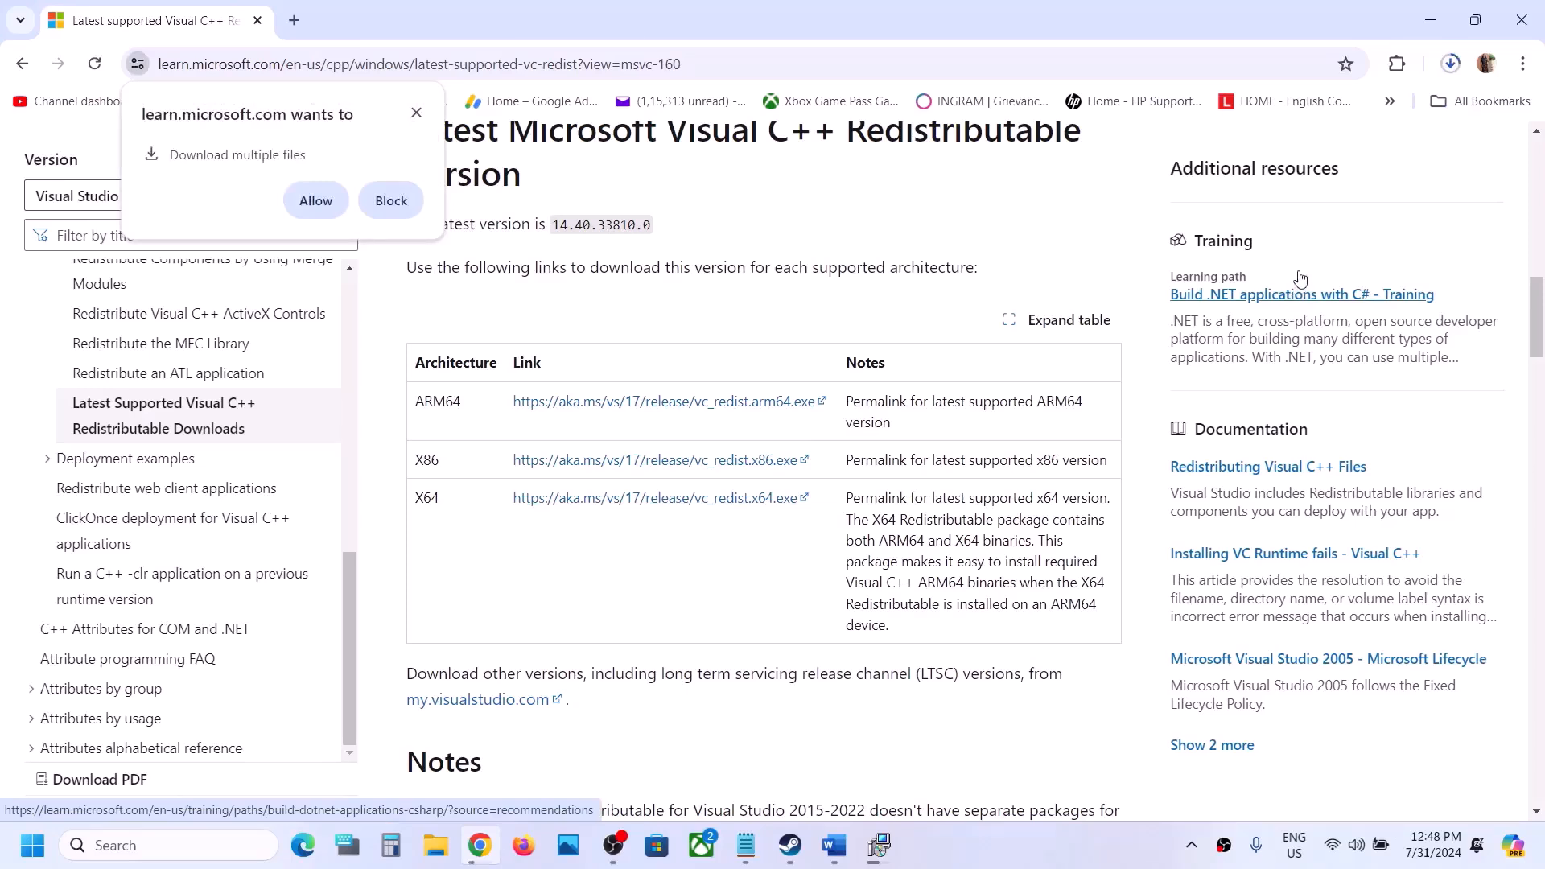
left_click(889, 850)
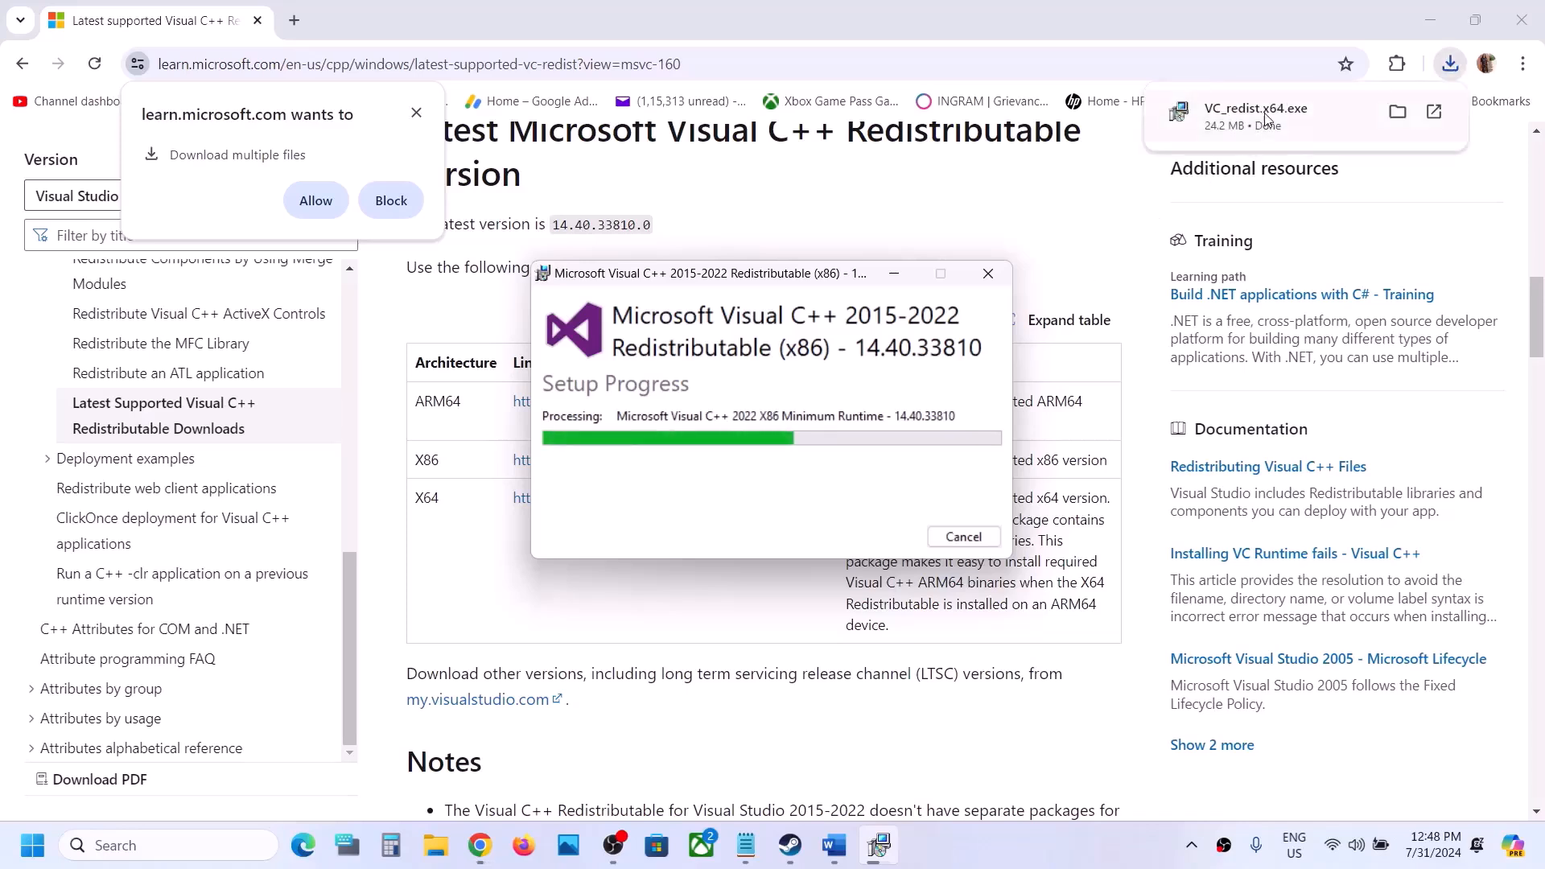
left_click(1207, 179)
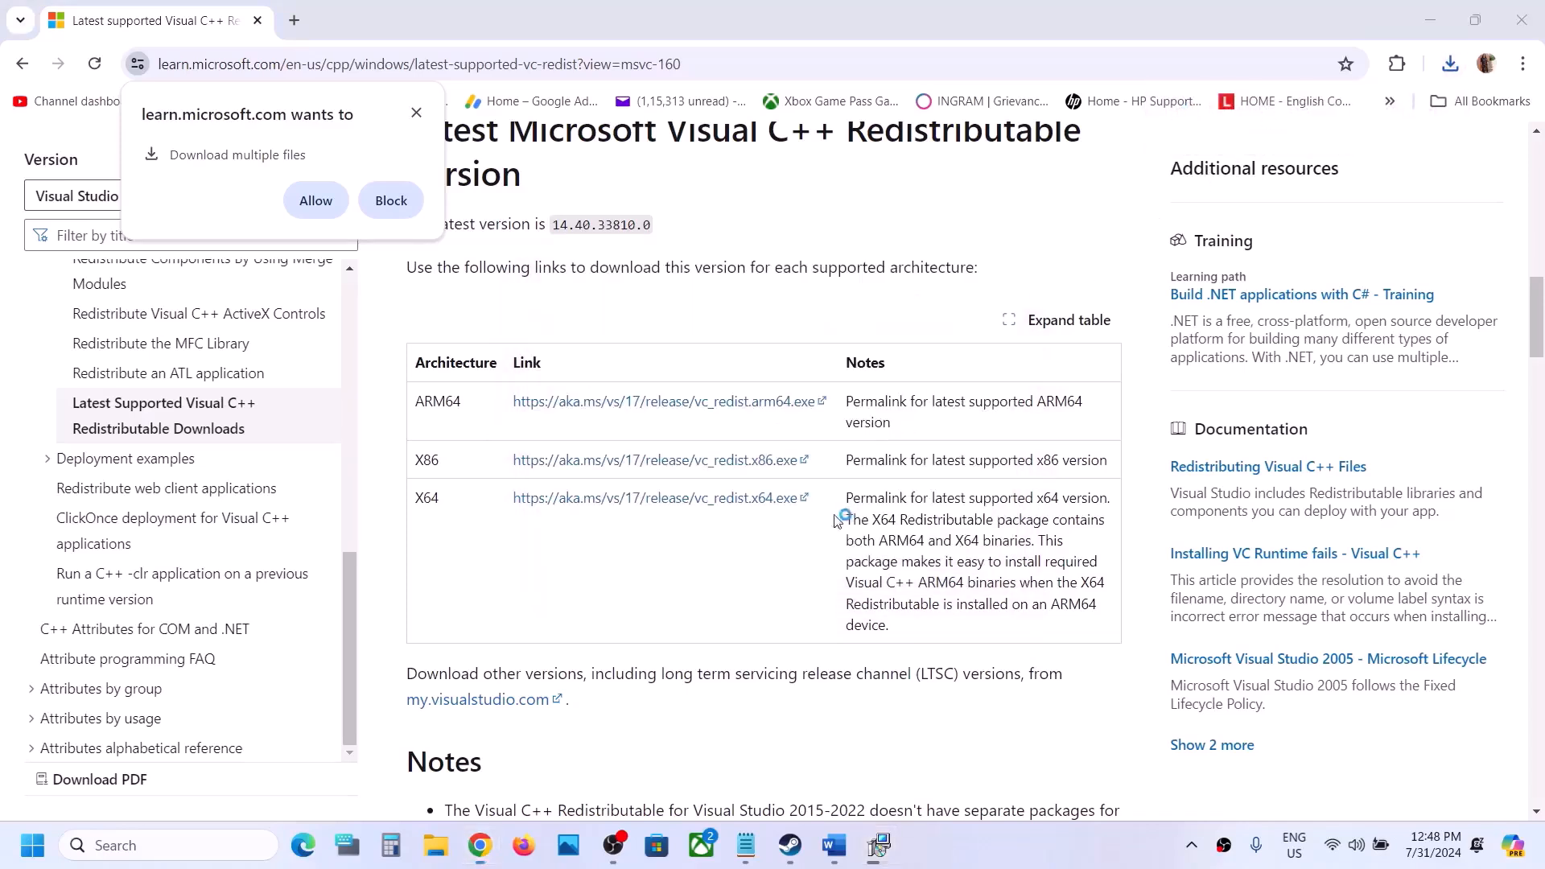
left_click(797, 535)
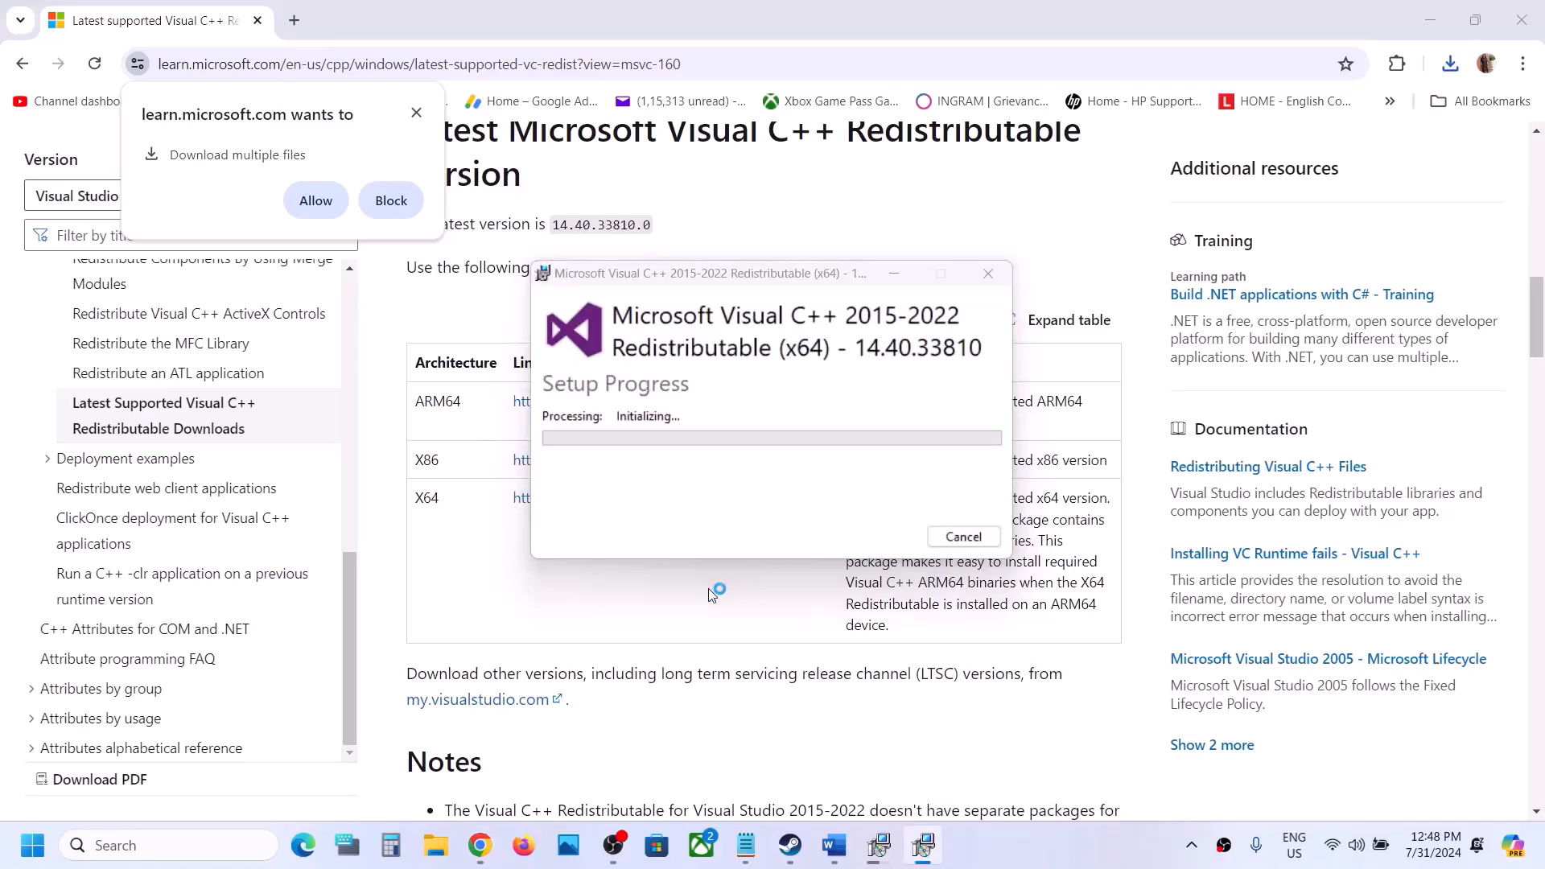
- Arrange the x86 and x64 redistributable setup windows side by side
left_click(883, 843)
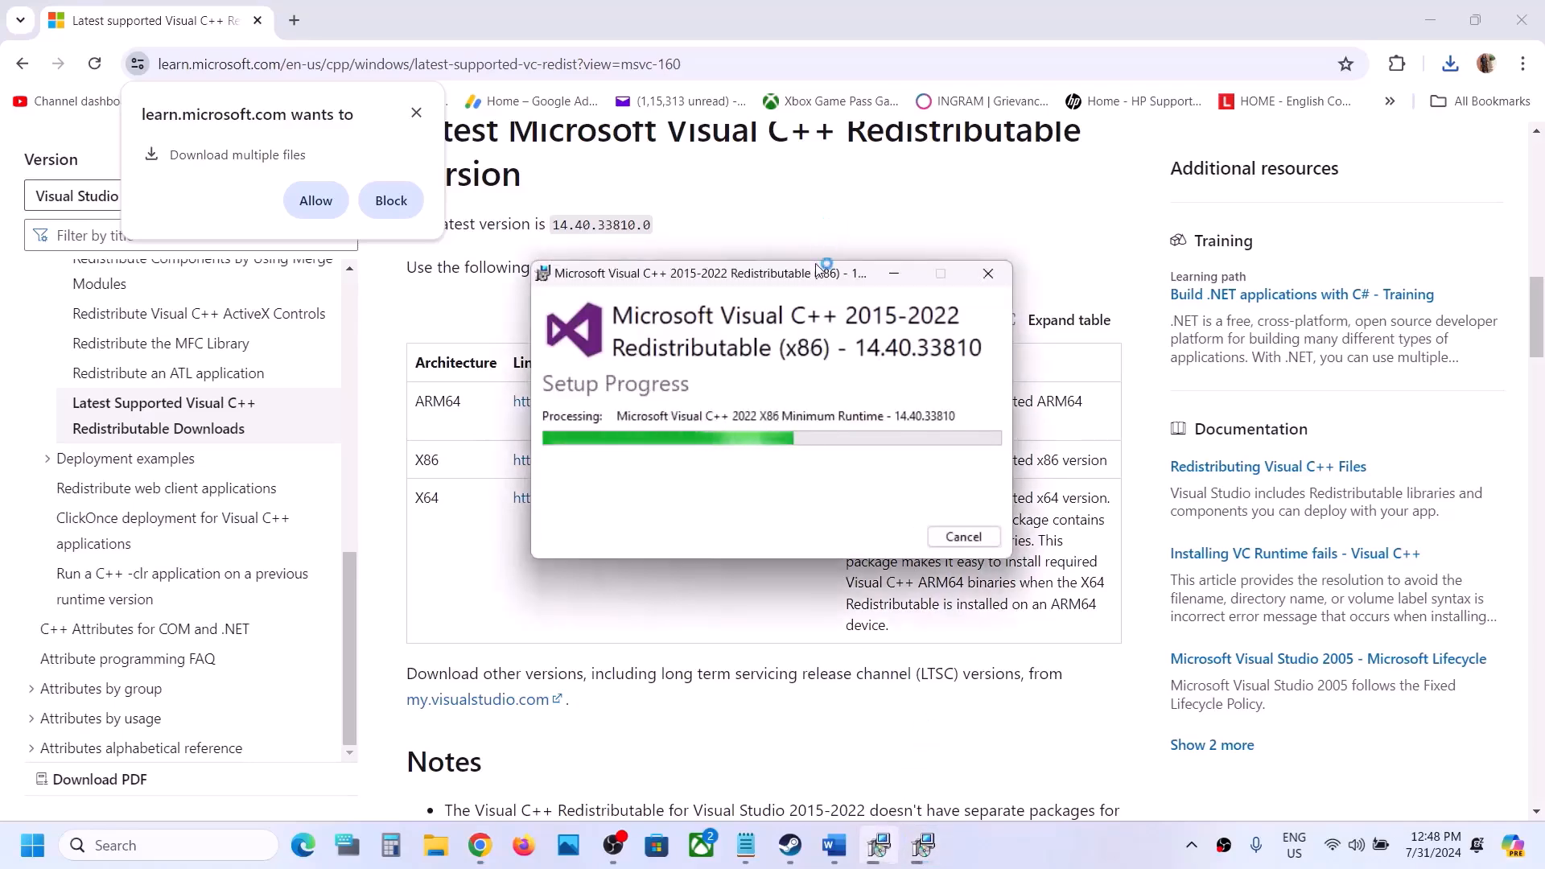
left_click_drag(821, 273, 503, 330)
left_click_drag(769, 277, 962, 311)
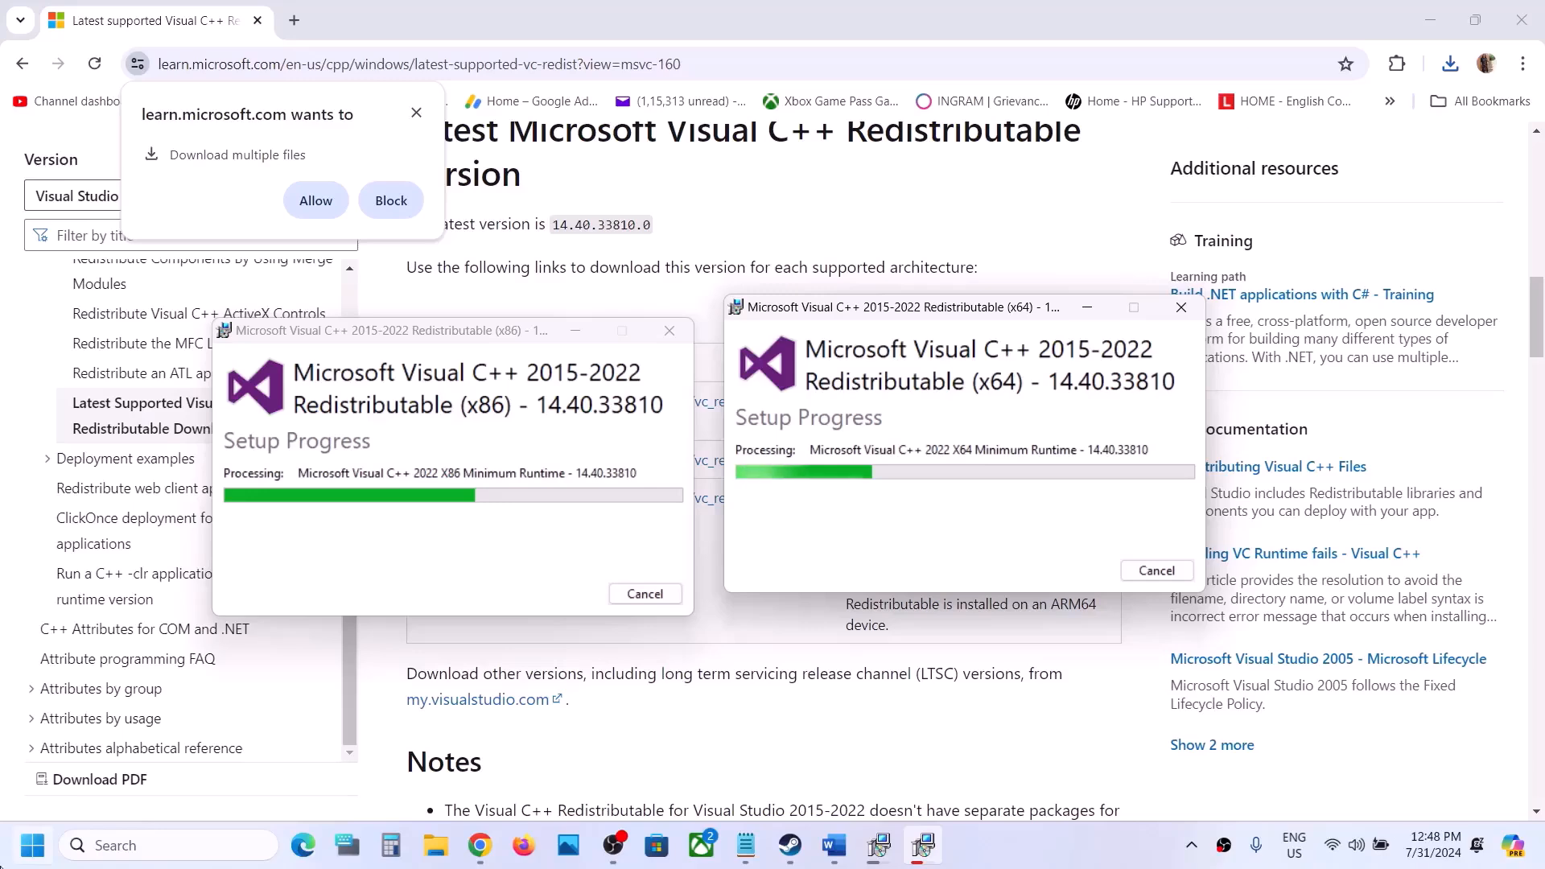
- Show the Windows power options with Restart and bring up Stormgate's library page in Steam
left_click(32, 845)
left_click(586, 776)
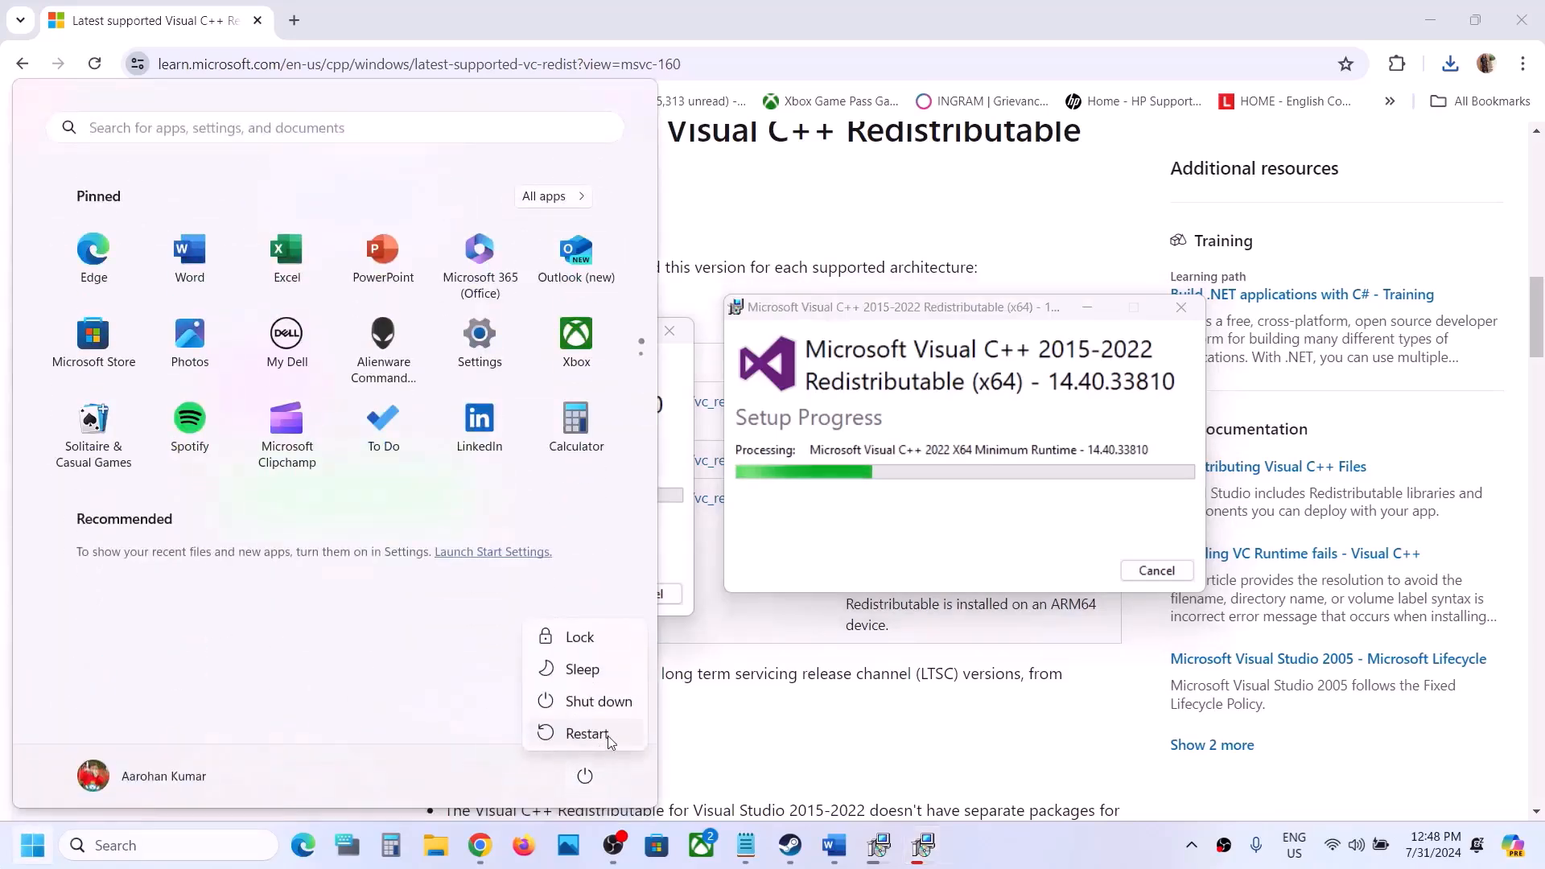
left_click(790, 845)
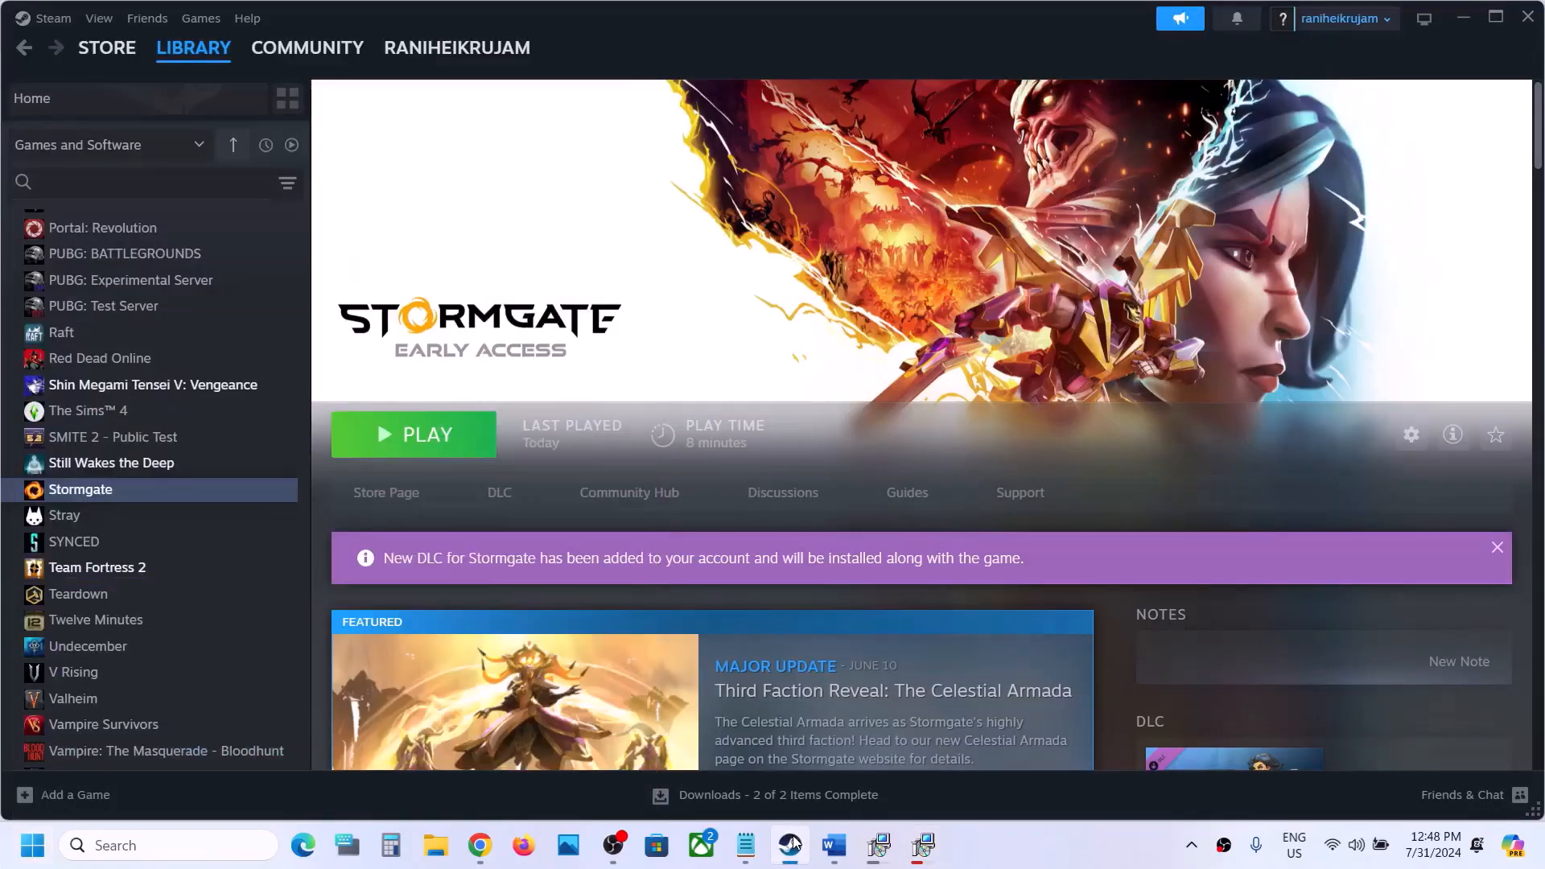
- Switch to the Word document and highlight "Update your Windows" in the Step 9 heading
left_click(834, 845)
triple_click(653, 581)
scroll(653, 581, "down", 4)
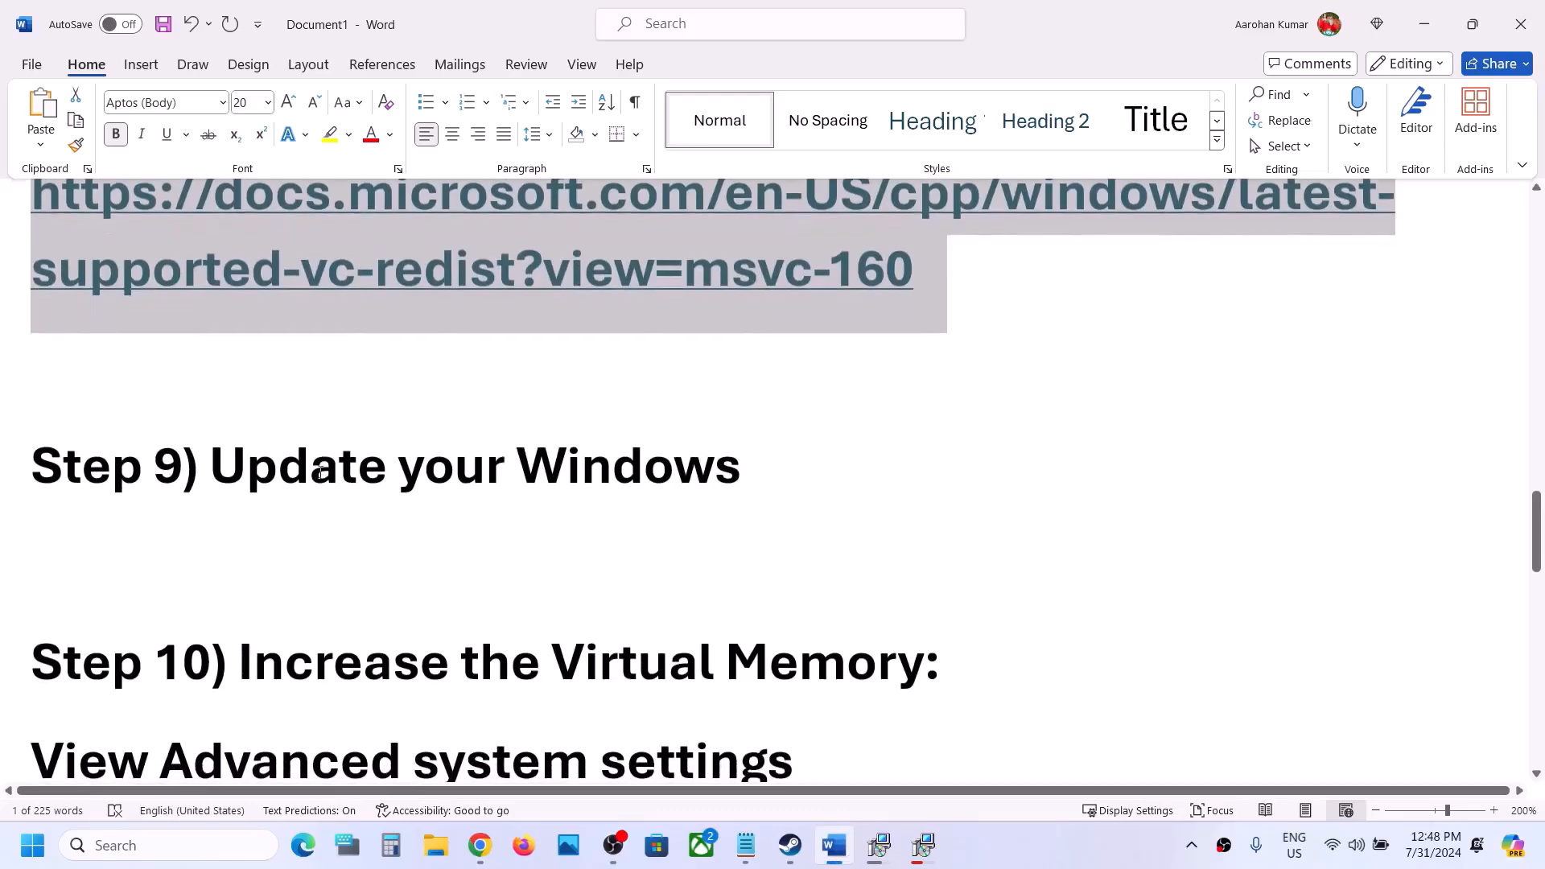
left_click_drag(278, 464, 769, 443)
- Open the Windows Update page in Settings and check for updates
key("super+i")
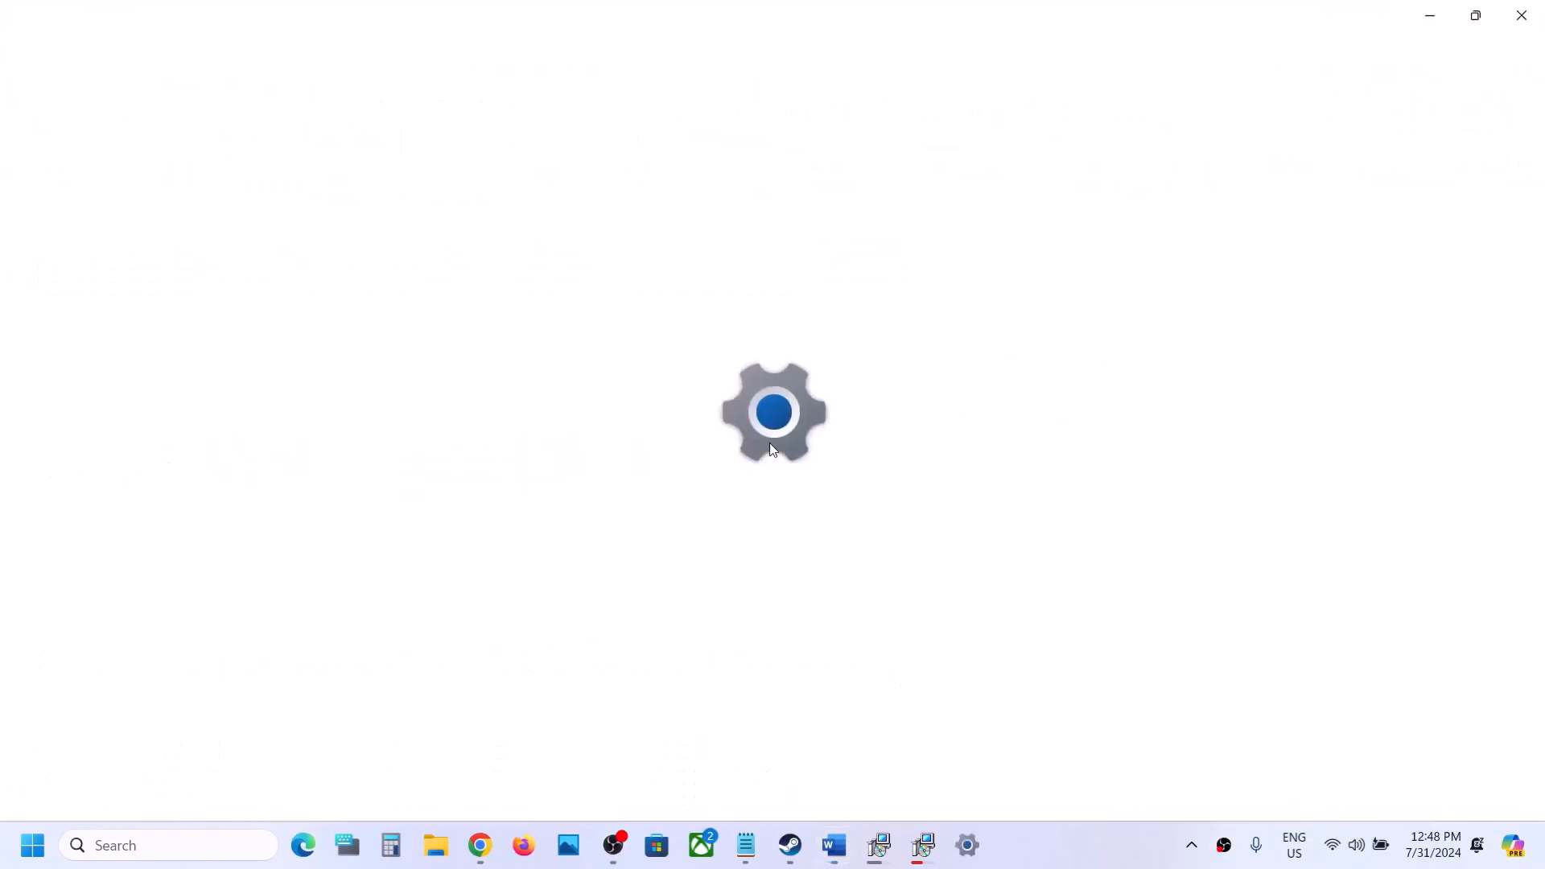
left_click(152, 658)
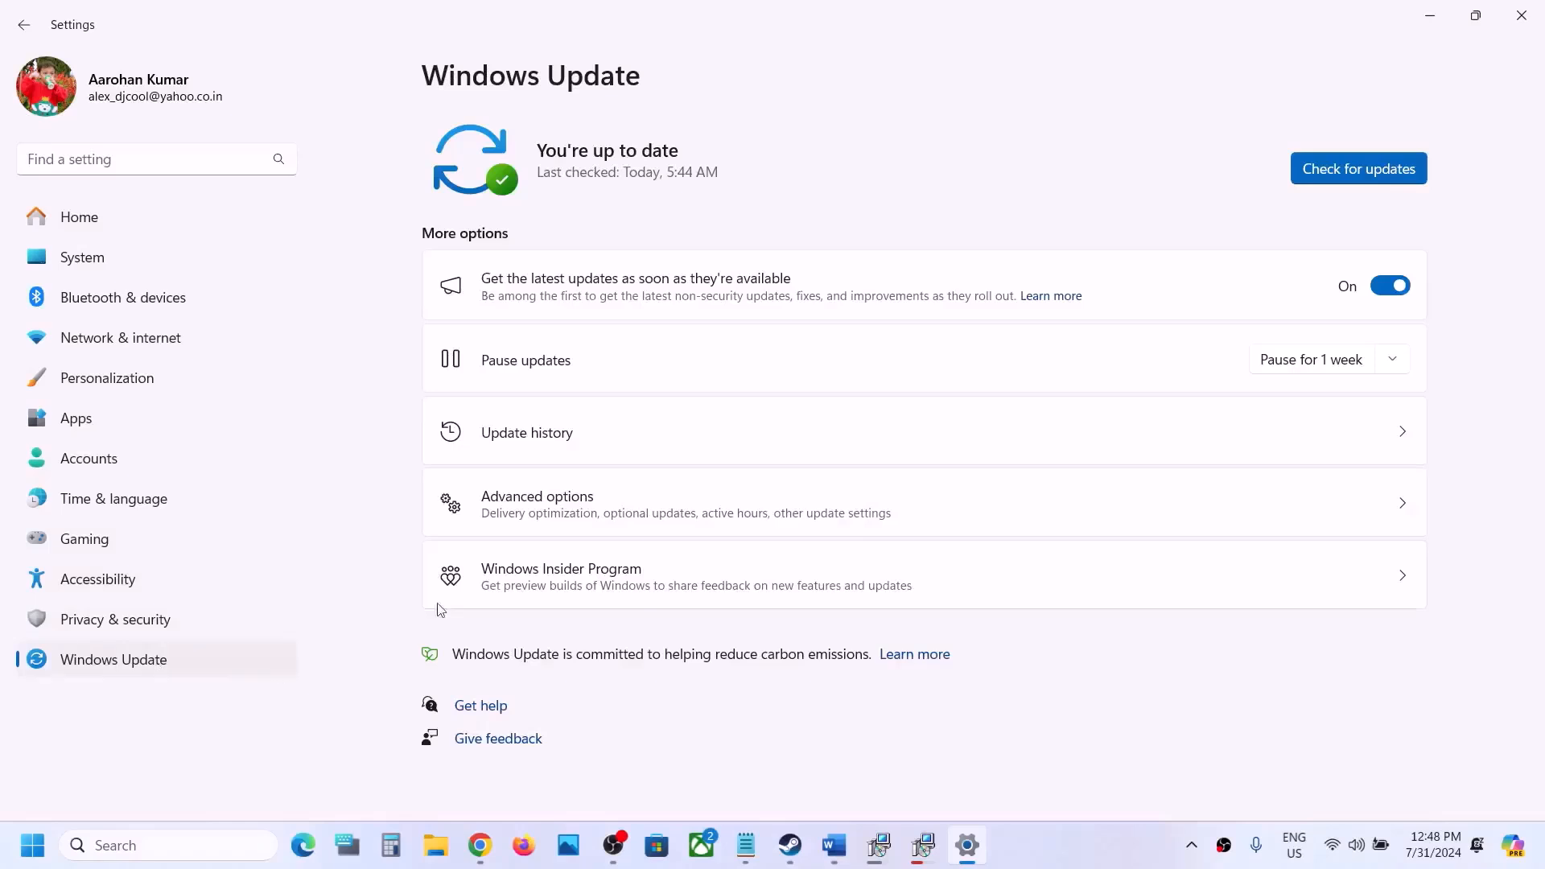
left_click(1362, 182)
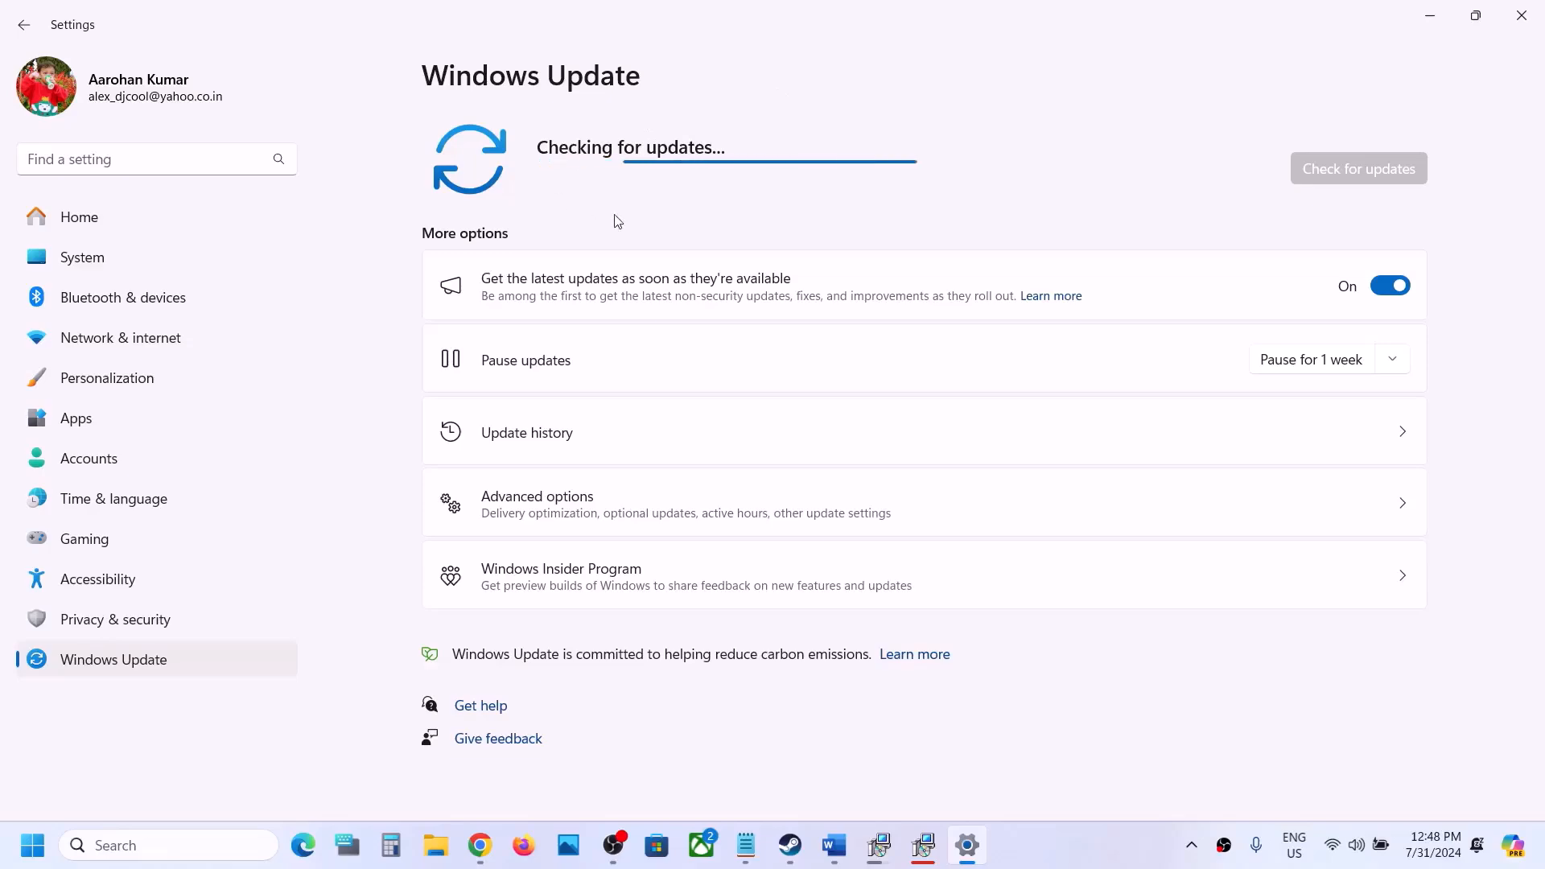
- Show the Windows power options with Restart and return to the Word document's Step 10 on increasing virtual memory
left_click(42, 846)
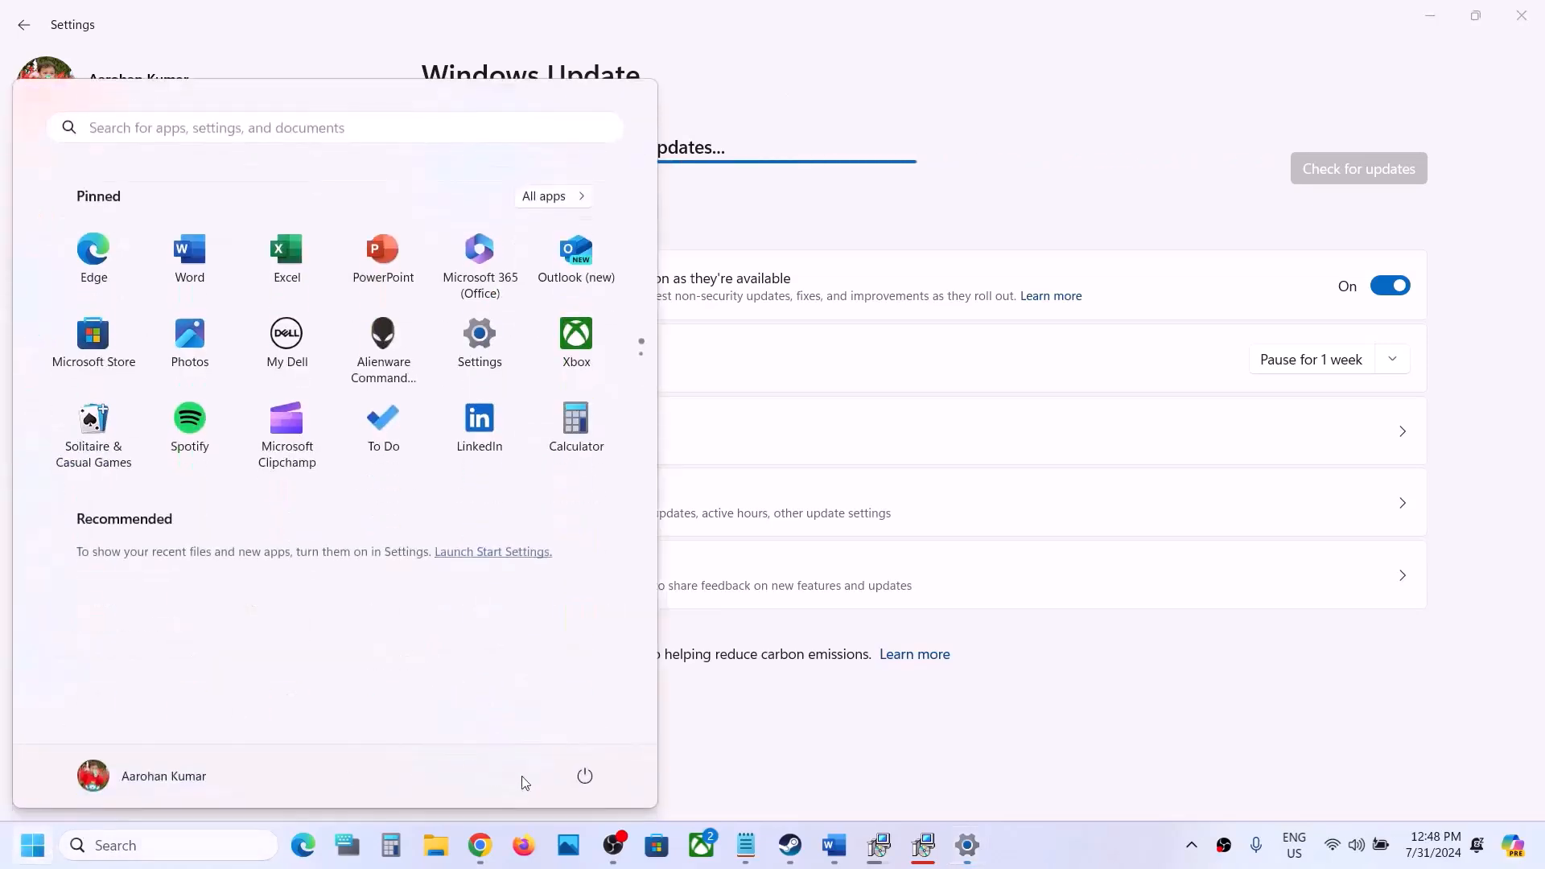
left_click(585, 776)
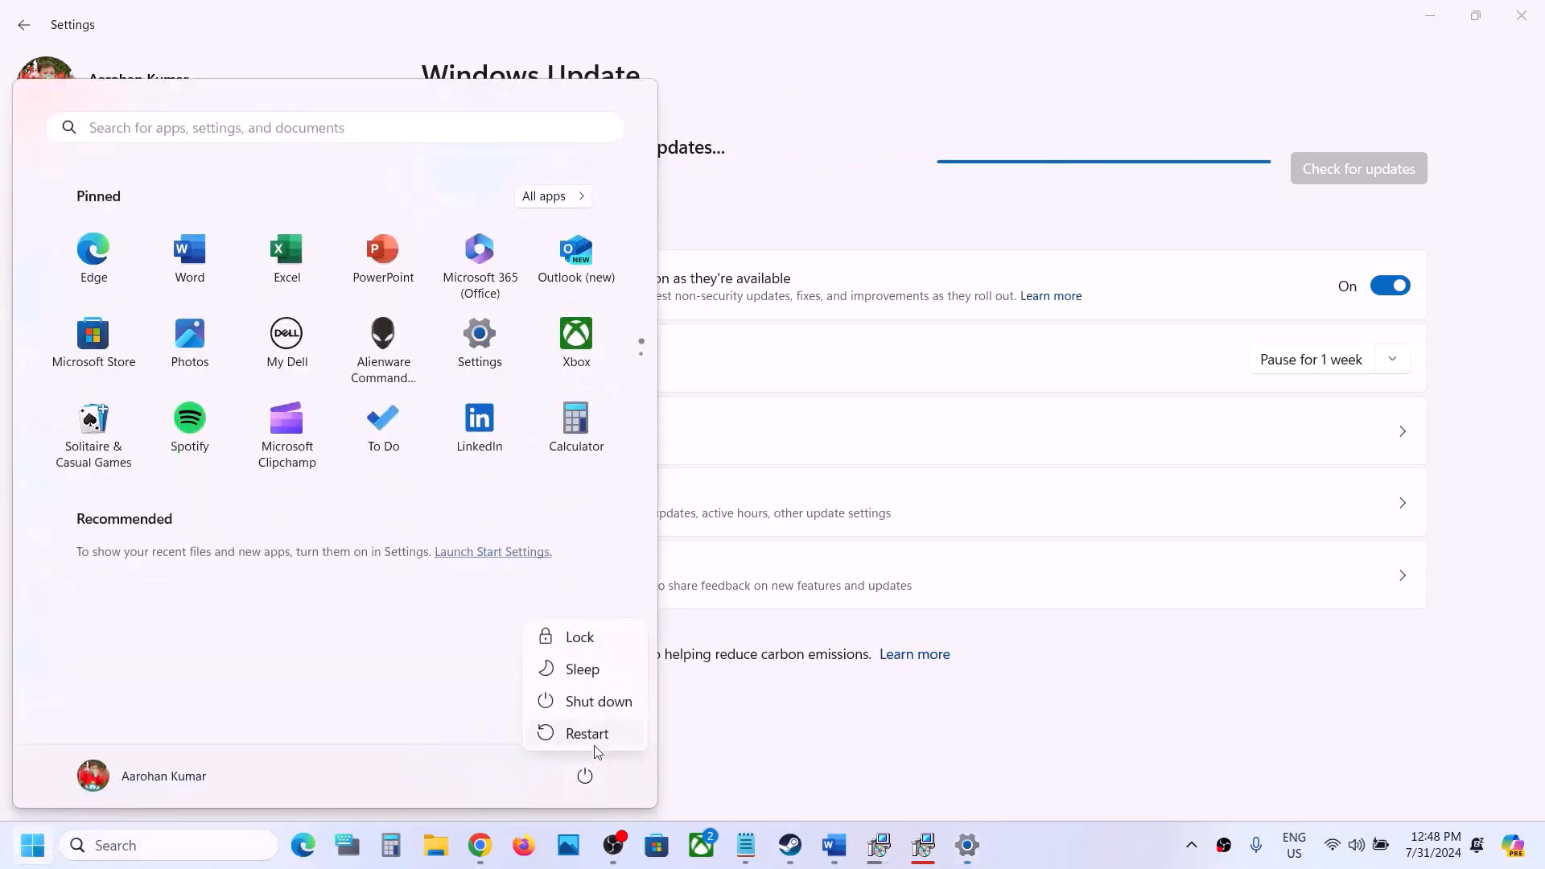
left_click(790, 845)
left_click(835, 846)
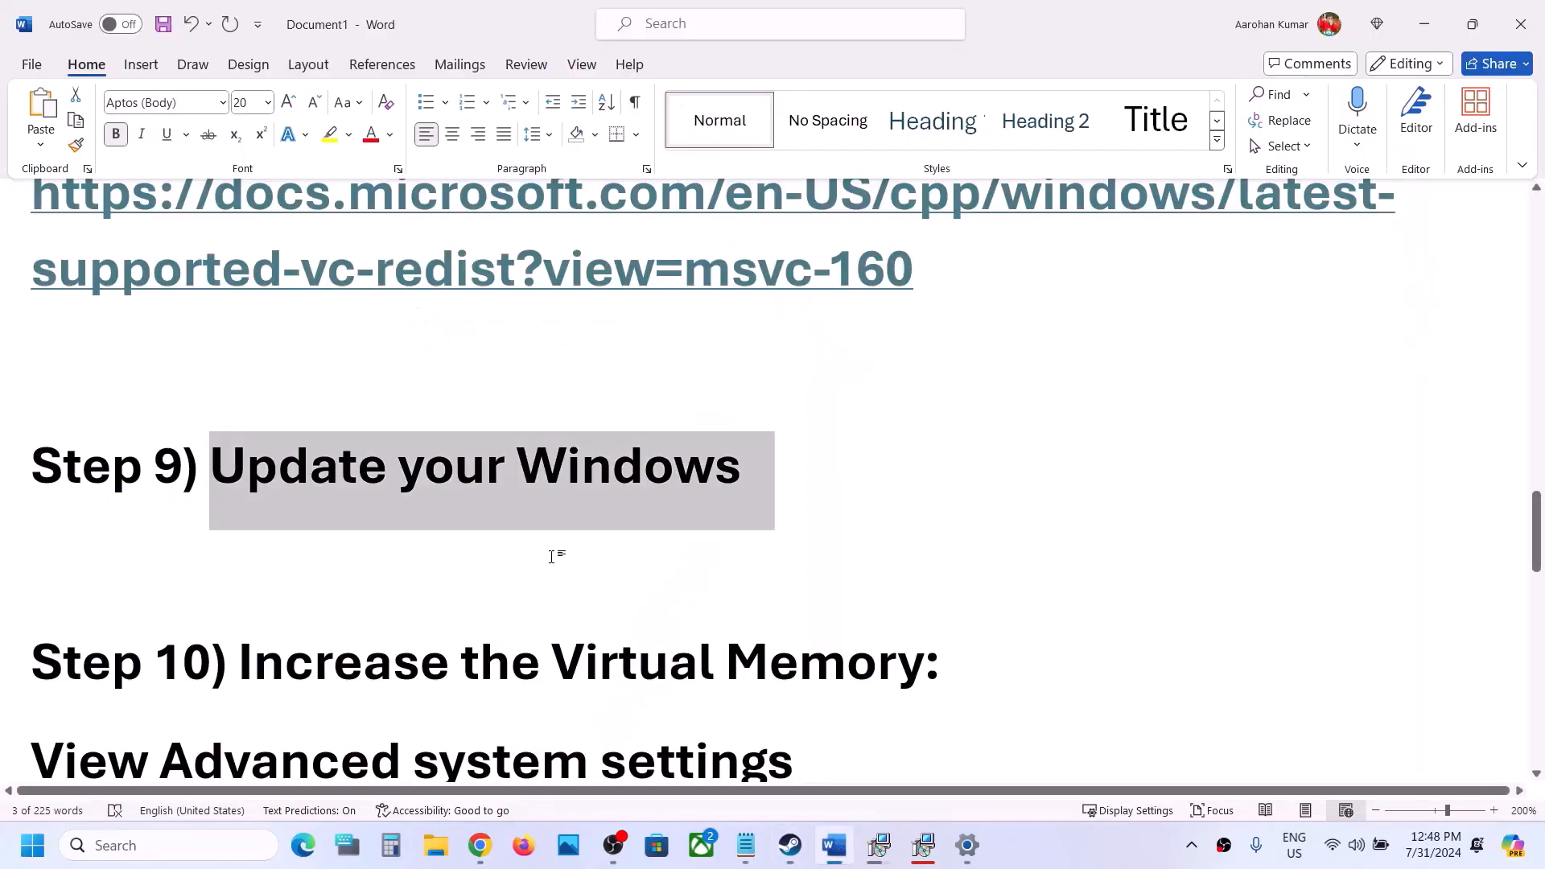
scroll(555, 552, "down", 3)
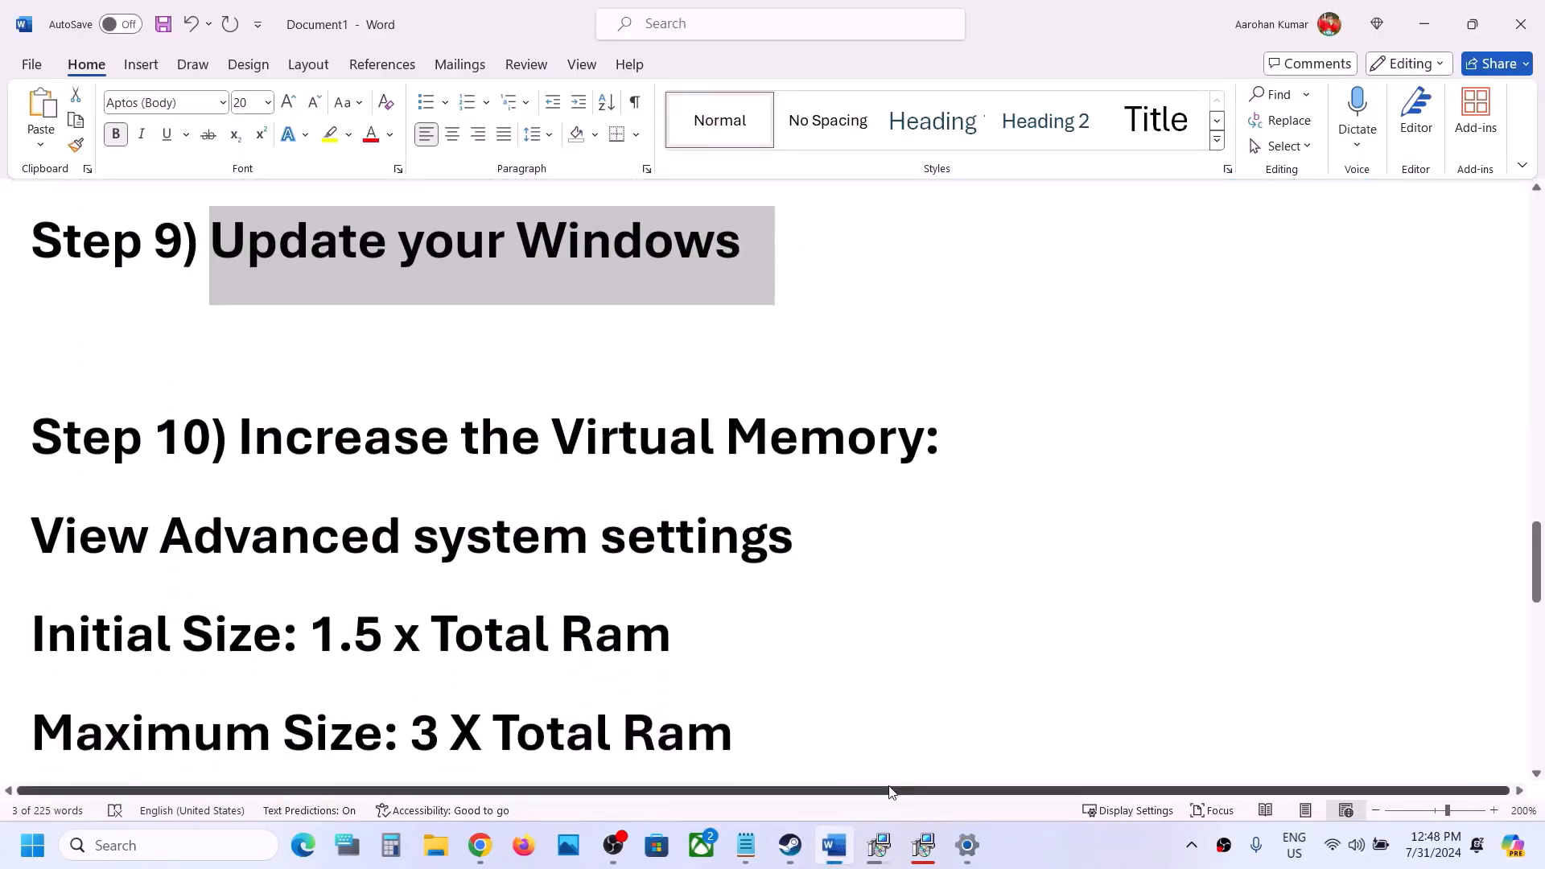
- Copy "View Advanced system settings" from the Word document and open that item through Windows search
left_click(1037, 840)
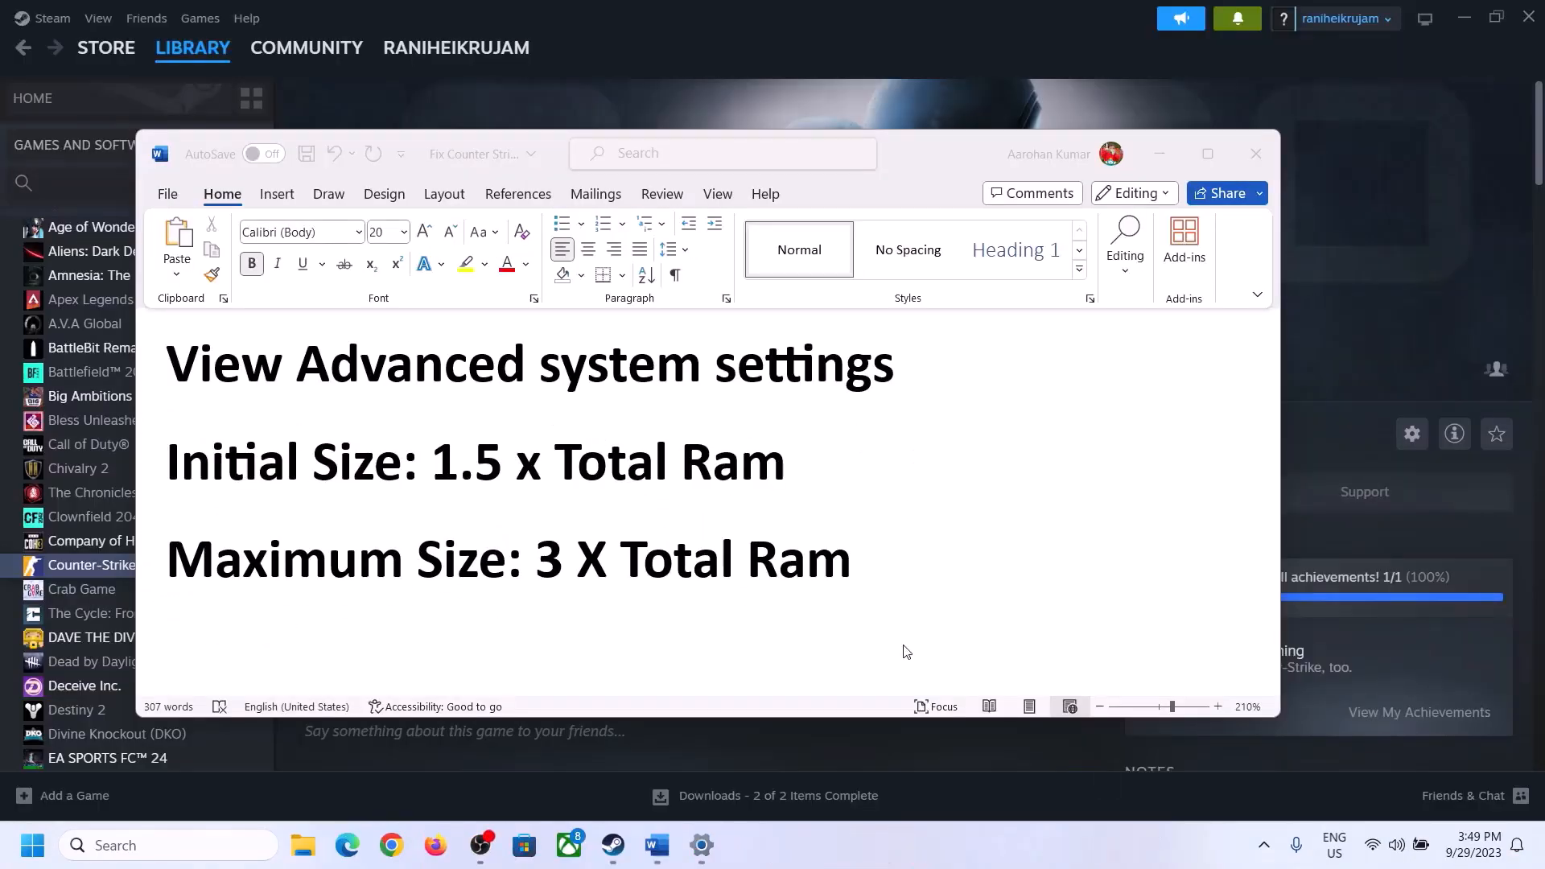
left_click(187, 371)
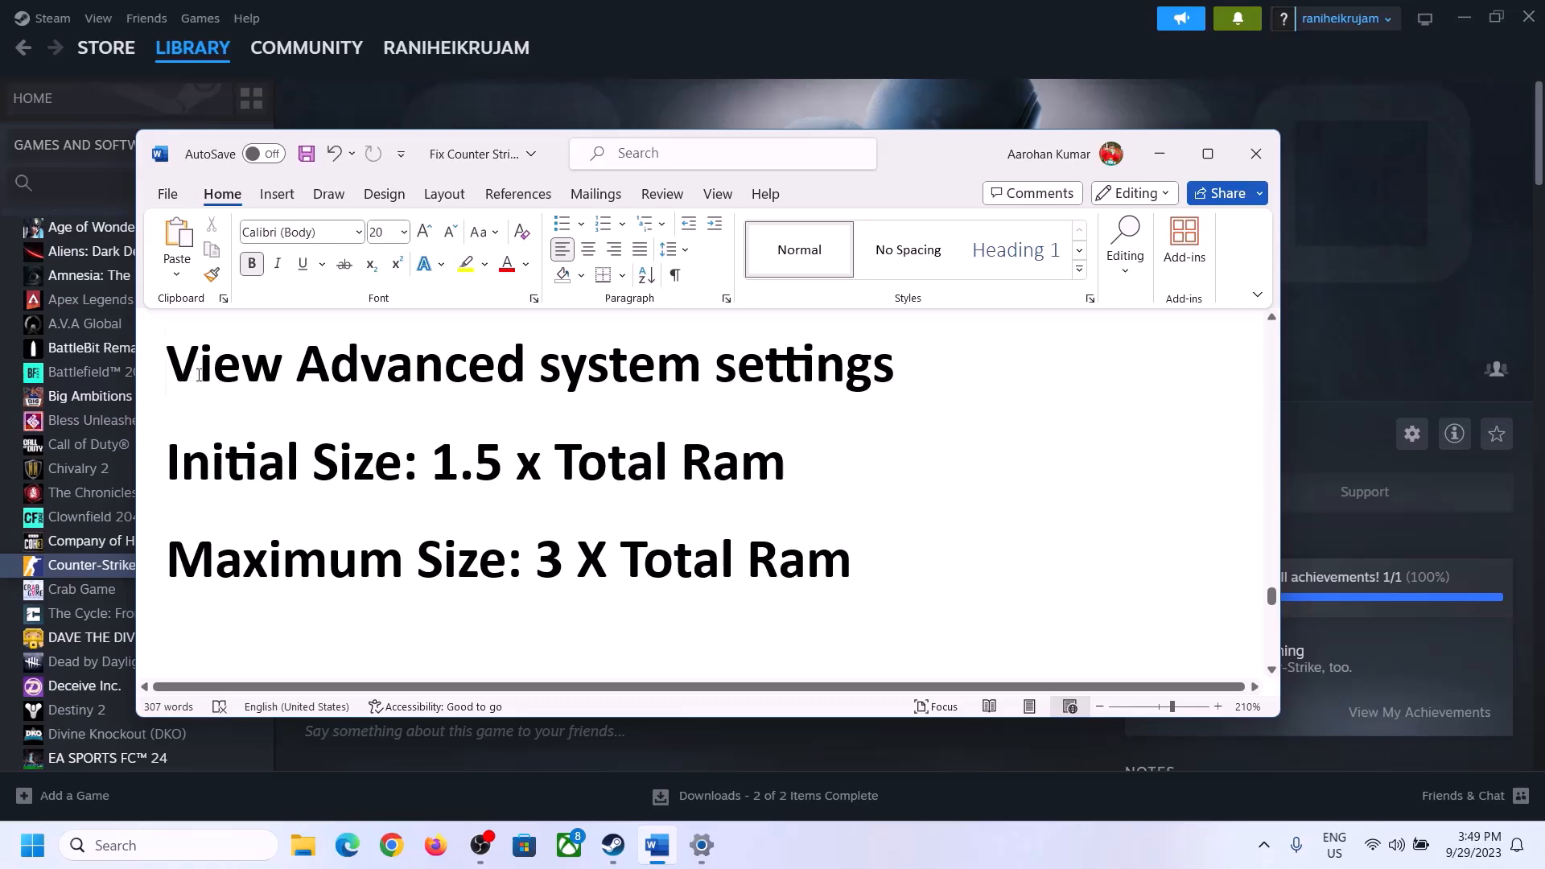
left_click_drag(200, 375, 859, 381)
key("ctrl+c")
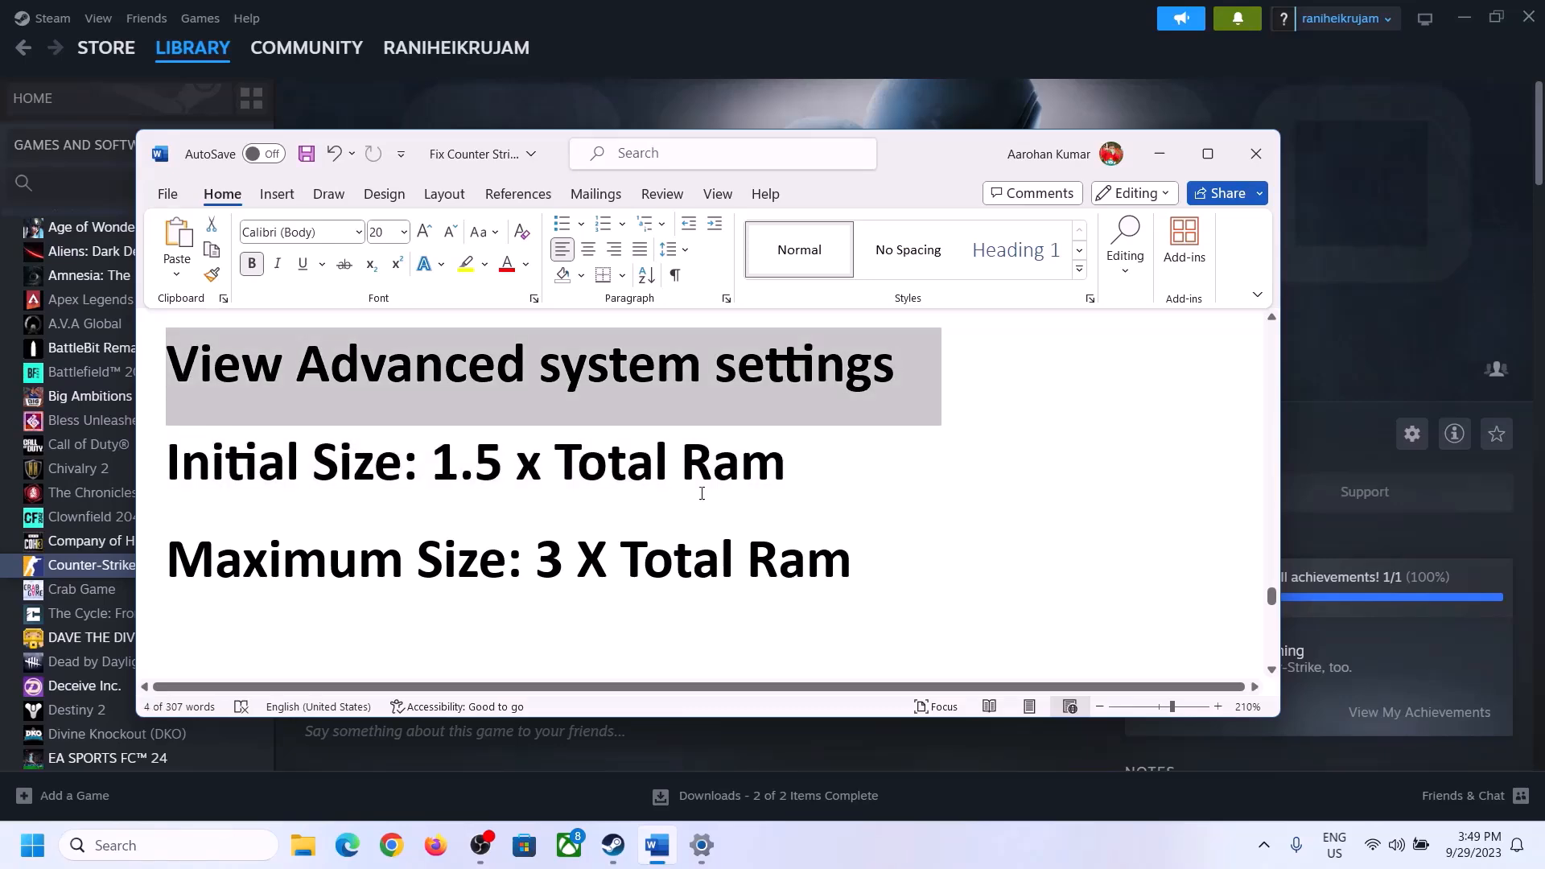
left_click(184, 844)
key("ctrl+v")
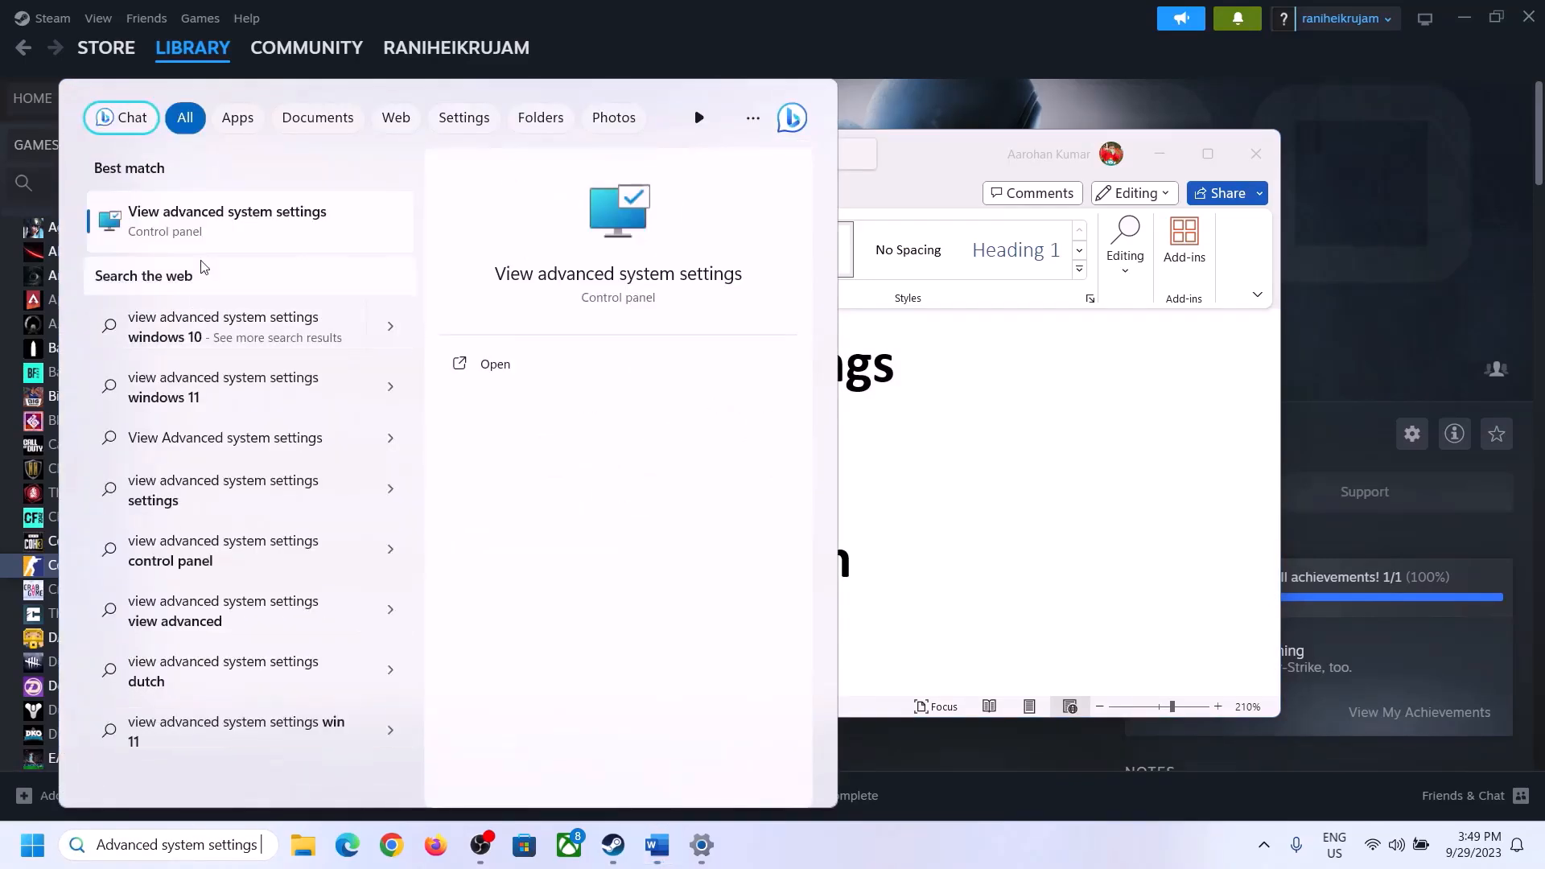
left_click(217, 234)
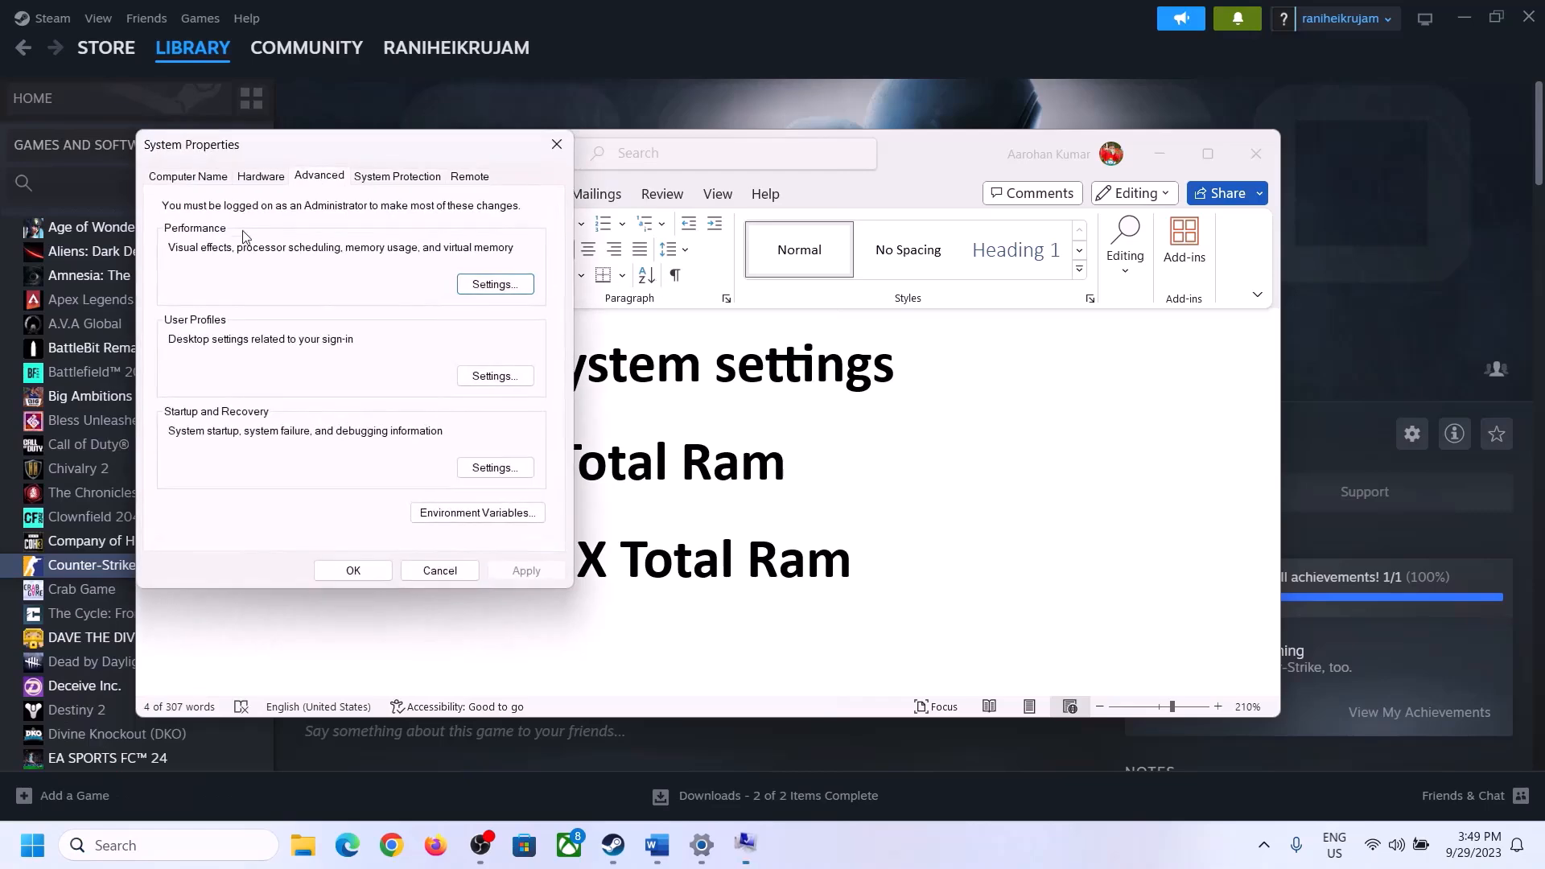
- In the Virtual Memory settings under Performance Options, turn off automatic paging file management and choose a custom size for drive C
left_click_drag(322, 154, 688, 268)
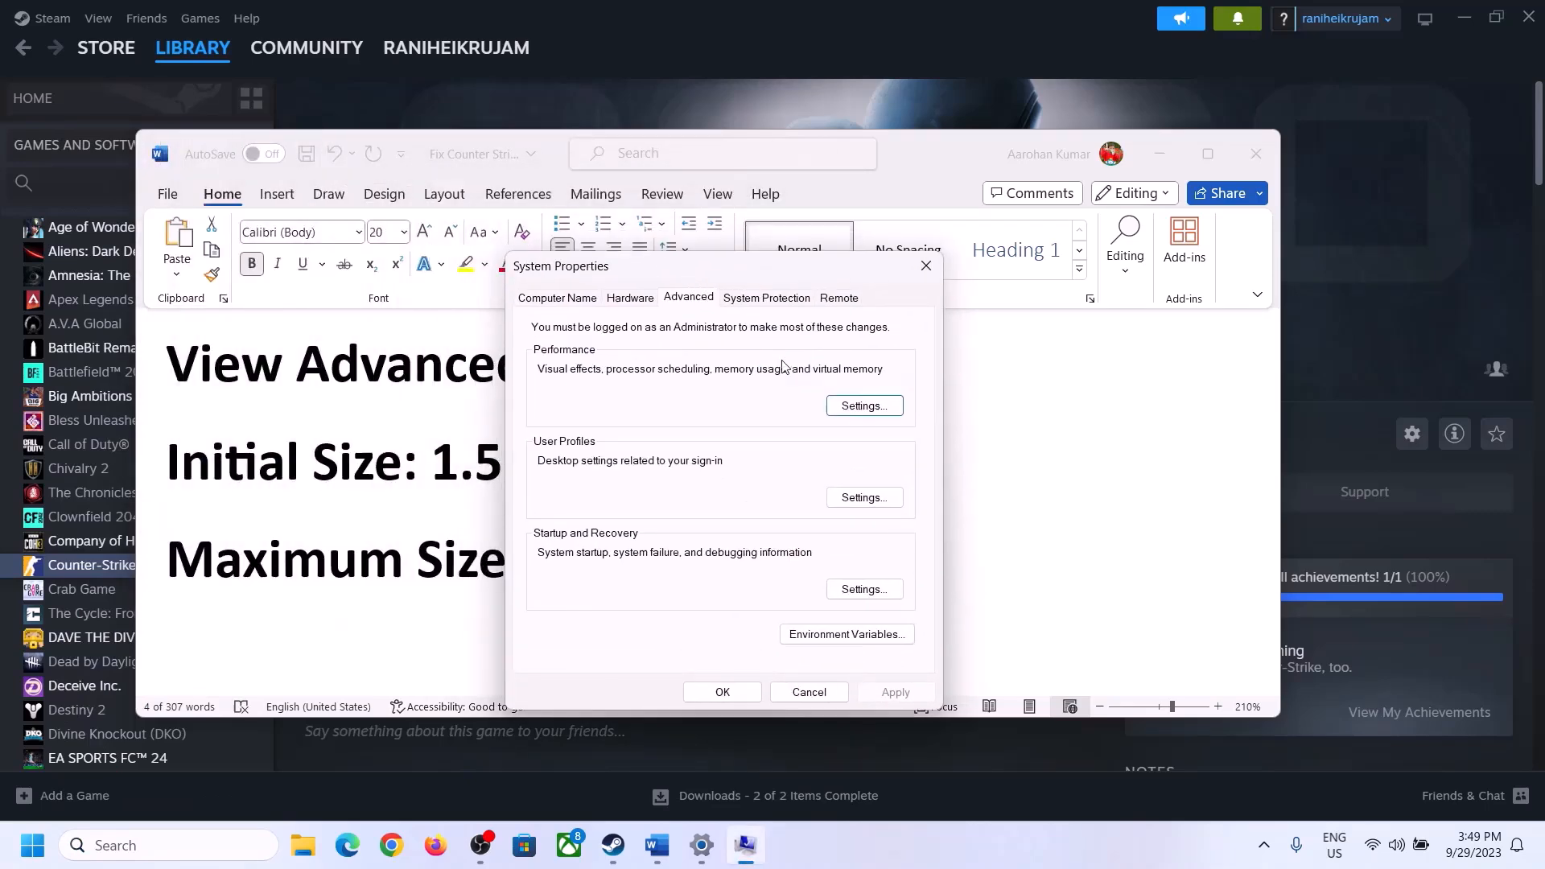
left_click(864, 407)
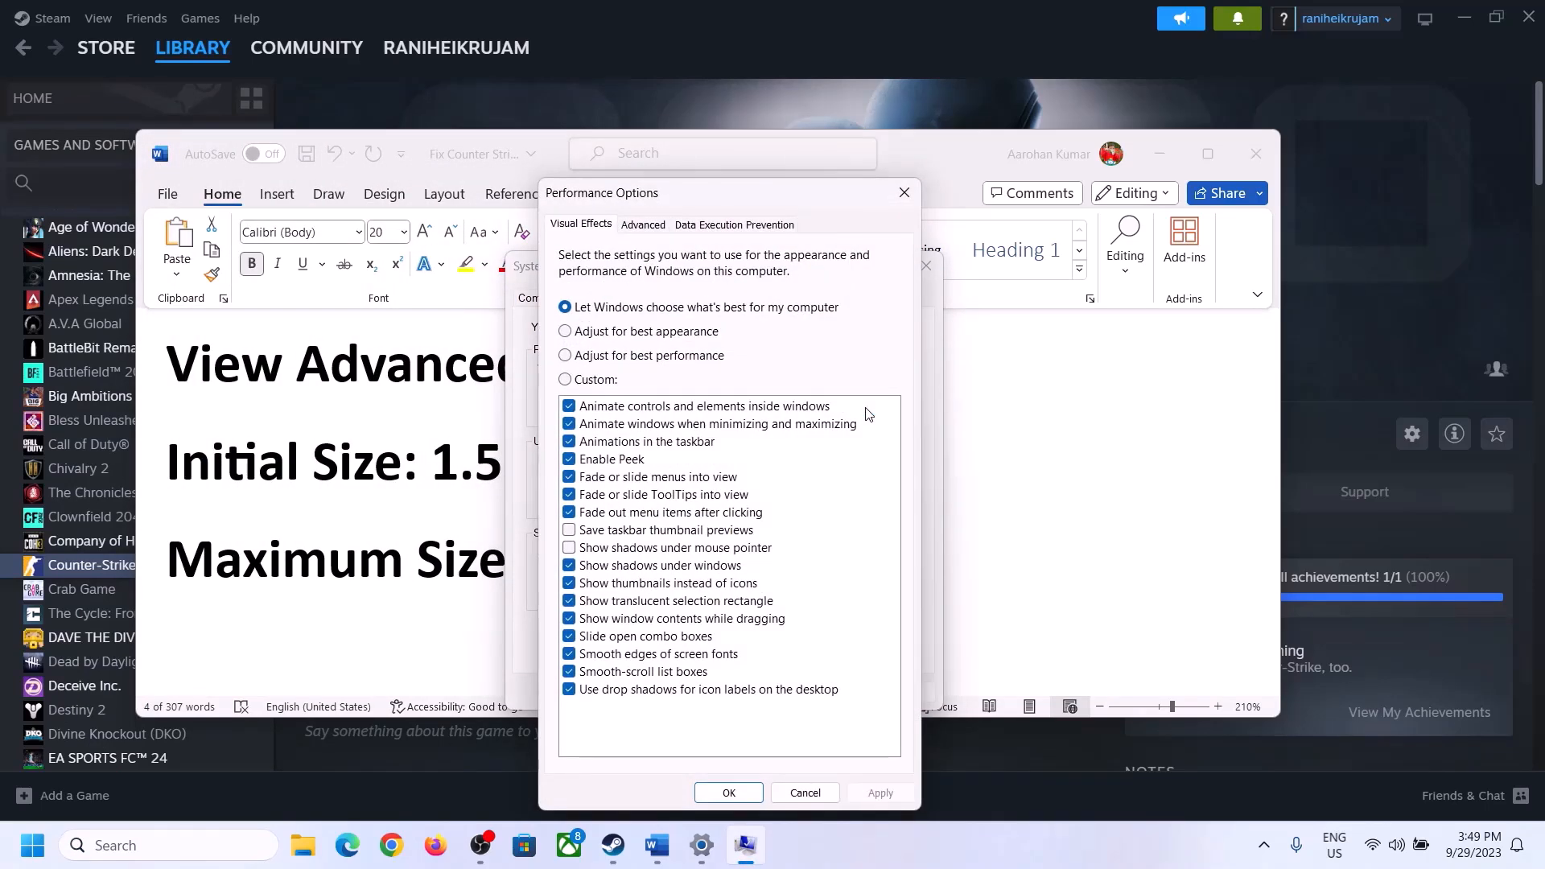
left_click(646, 226)
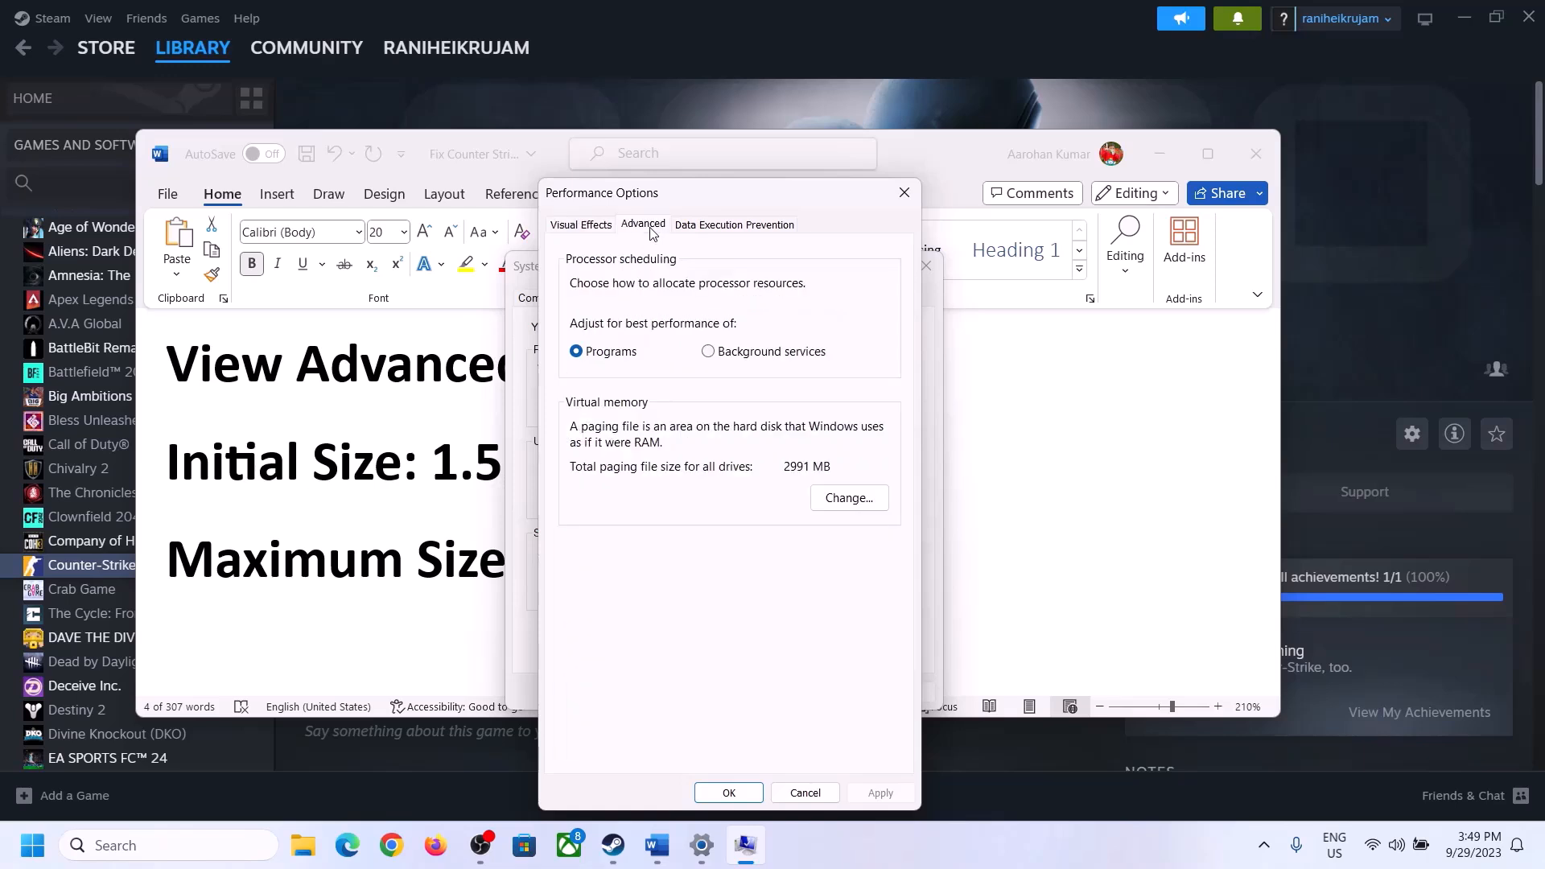
left_click(856, 500)
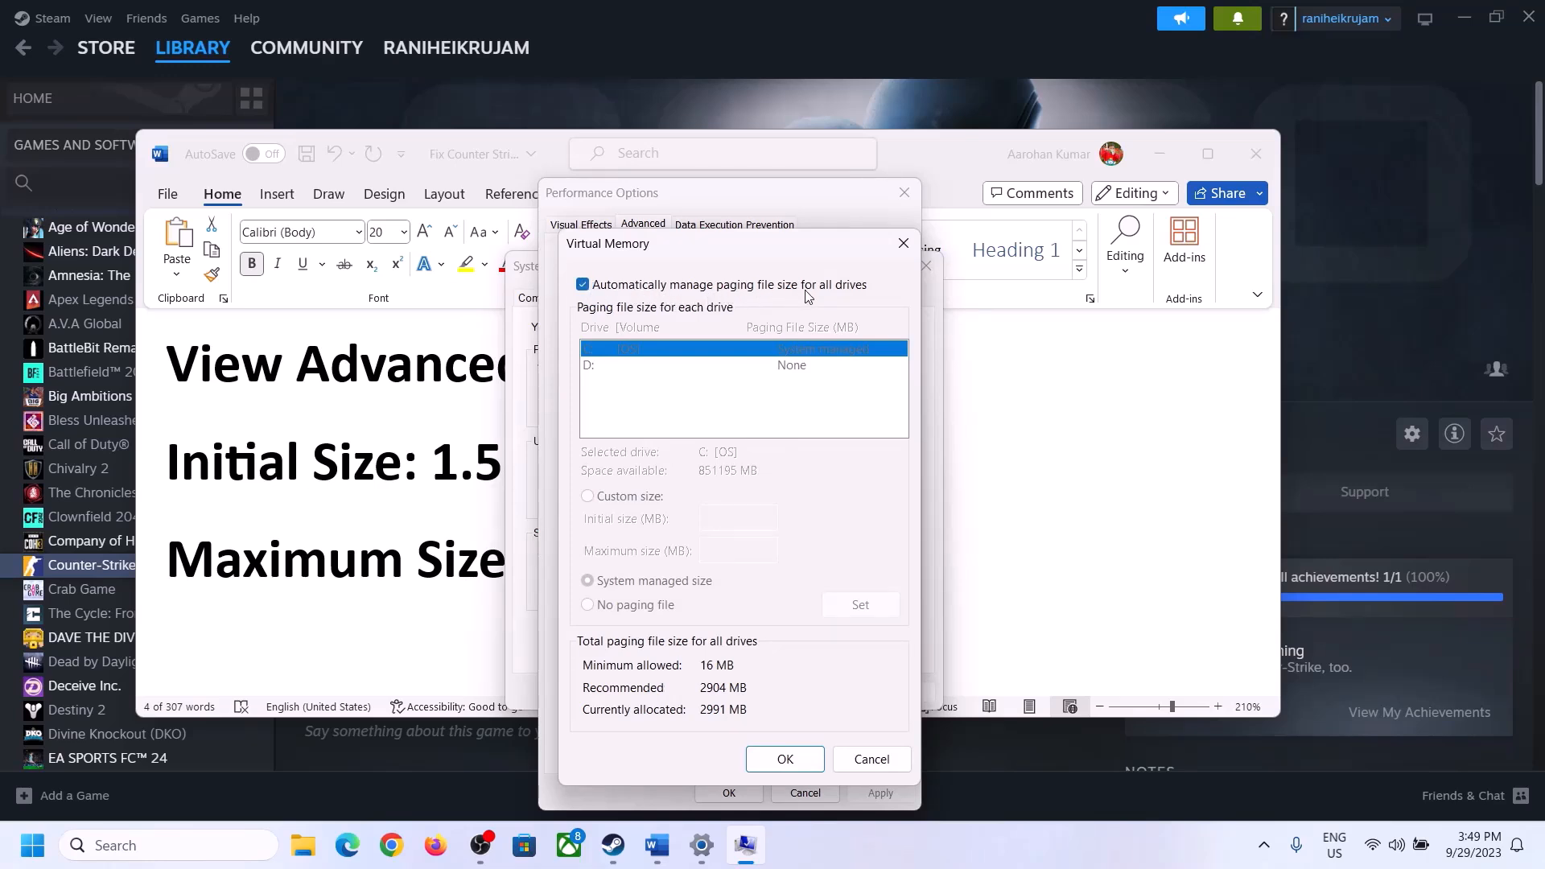
left_click(583, 285)
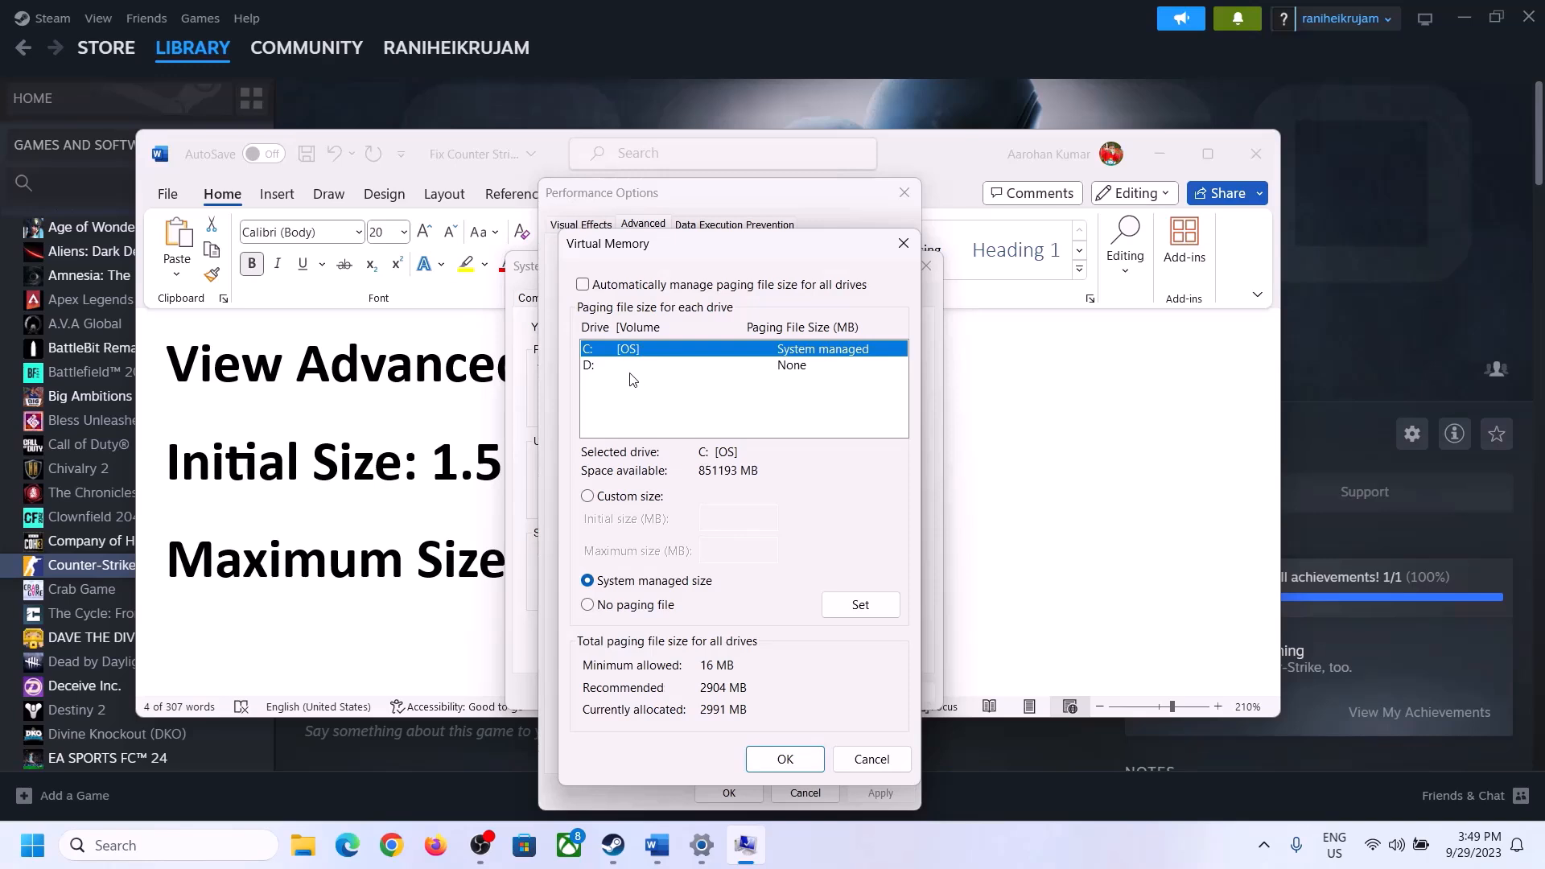
left_click(587, 496)
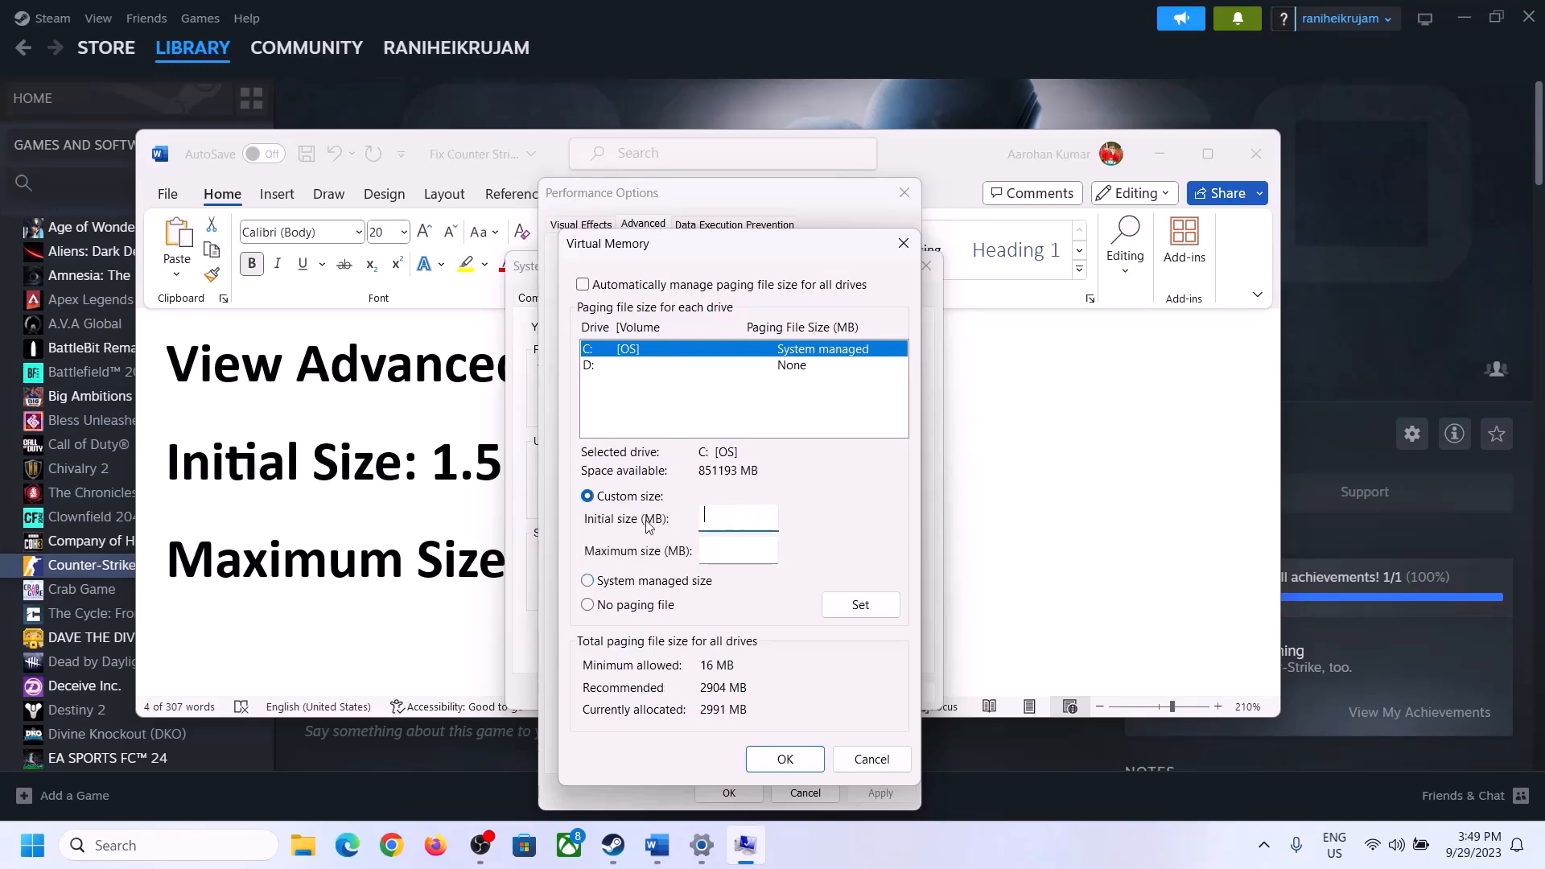
- Highlight "1.5 x Total Ram" in the Word document and check the installed RAM on the Settings About page
left_click(427, 483)
left_click_drag(432, 475, 717, 477)
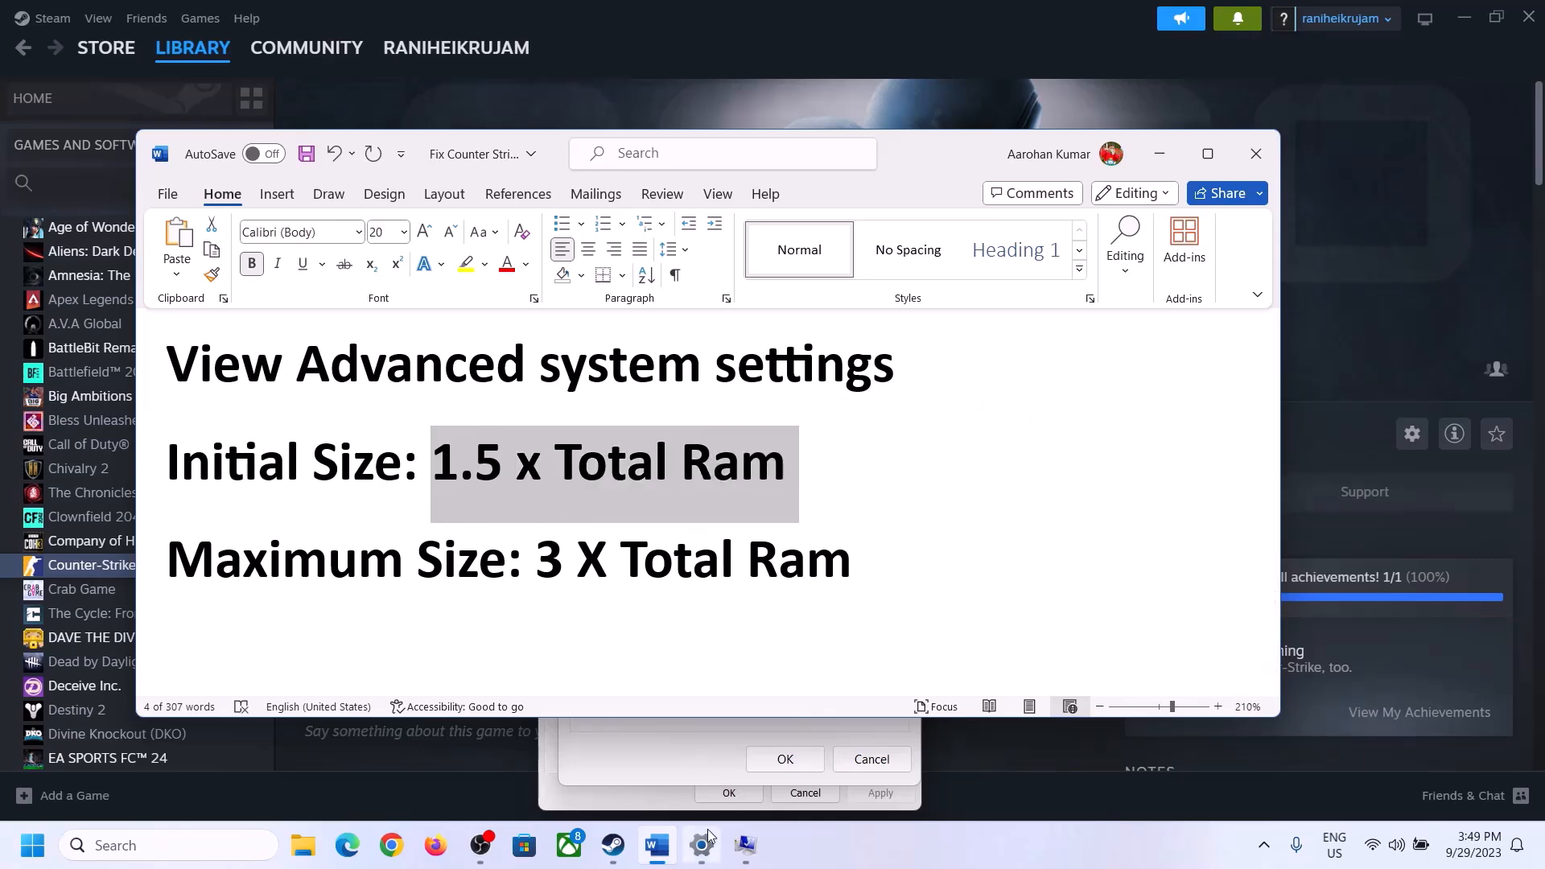
left_click(702, 845)
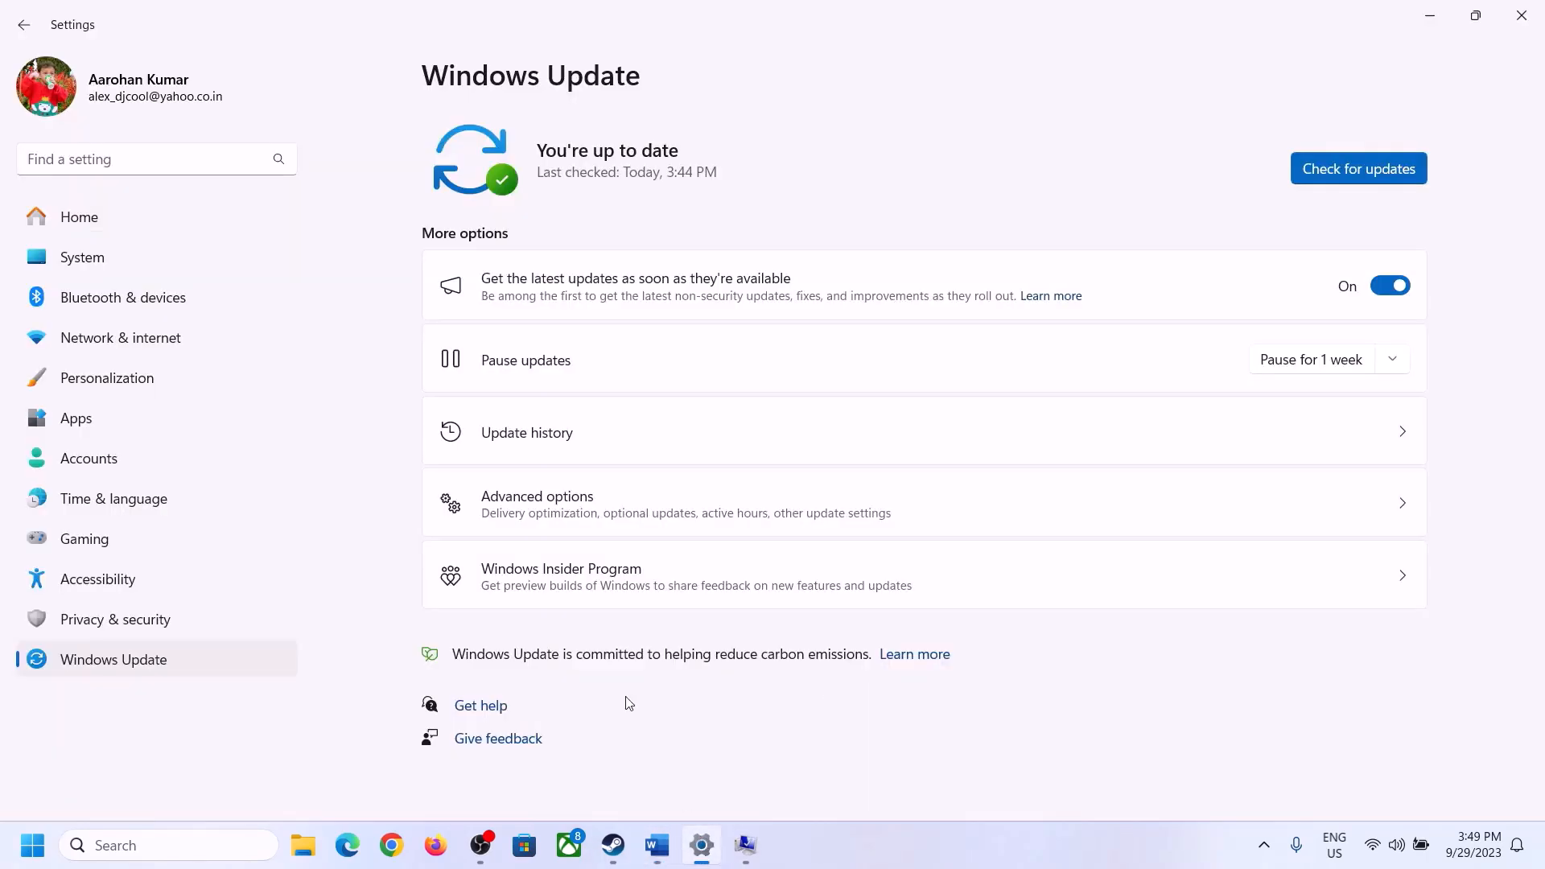
left_click(72, 257)
scroll(569, 580, "down", 5)
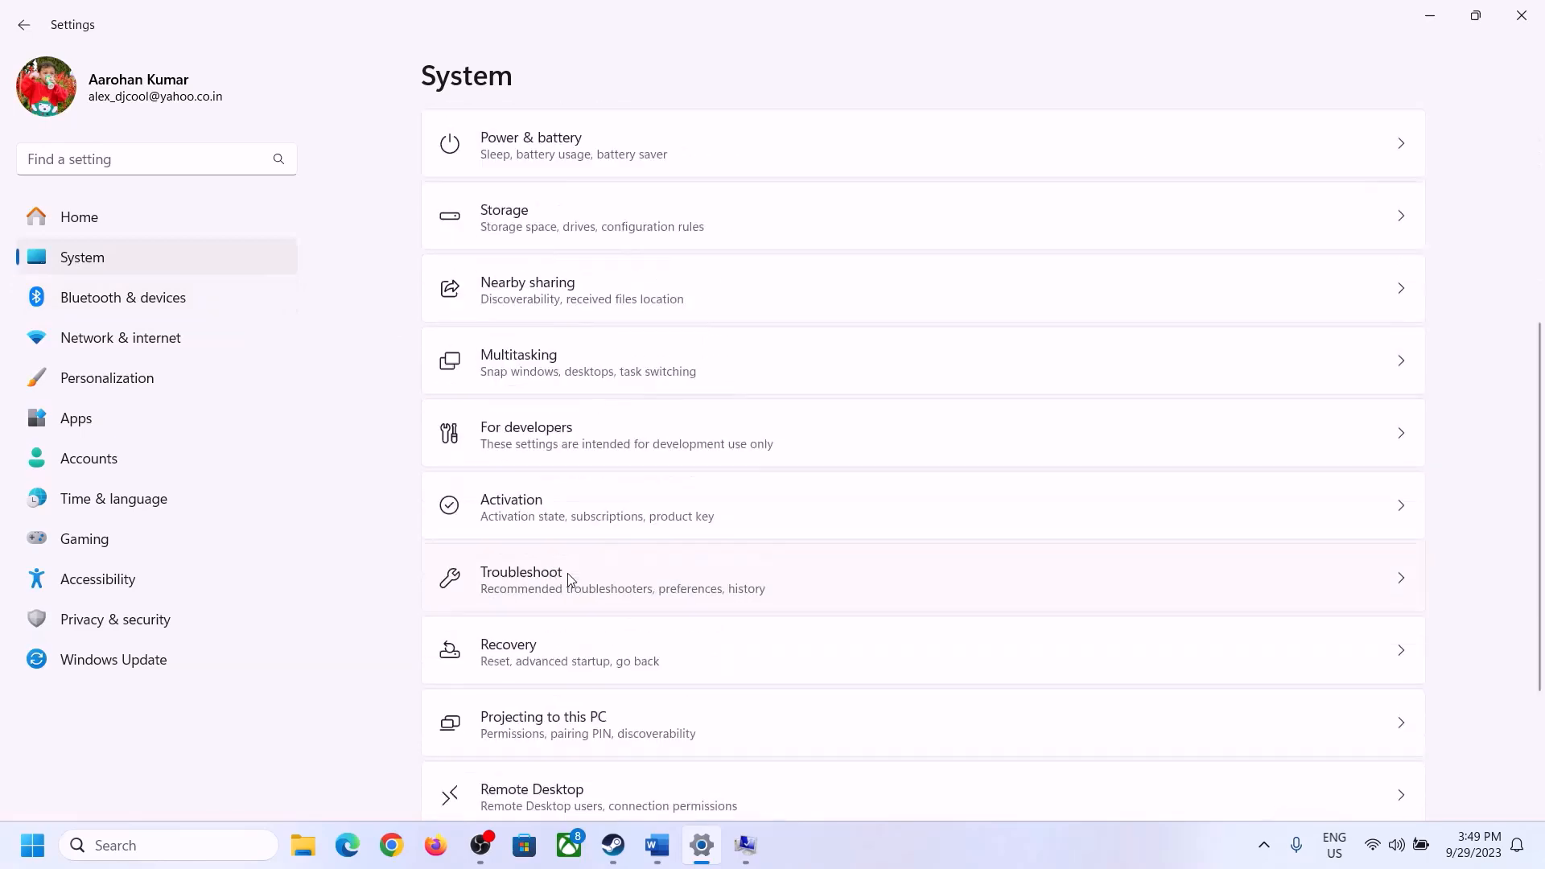
scroll(568, 580, "down", 3)
left_click(510, 763)
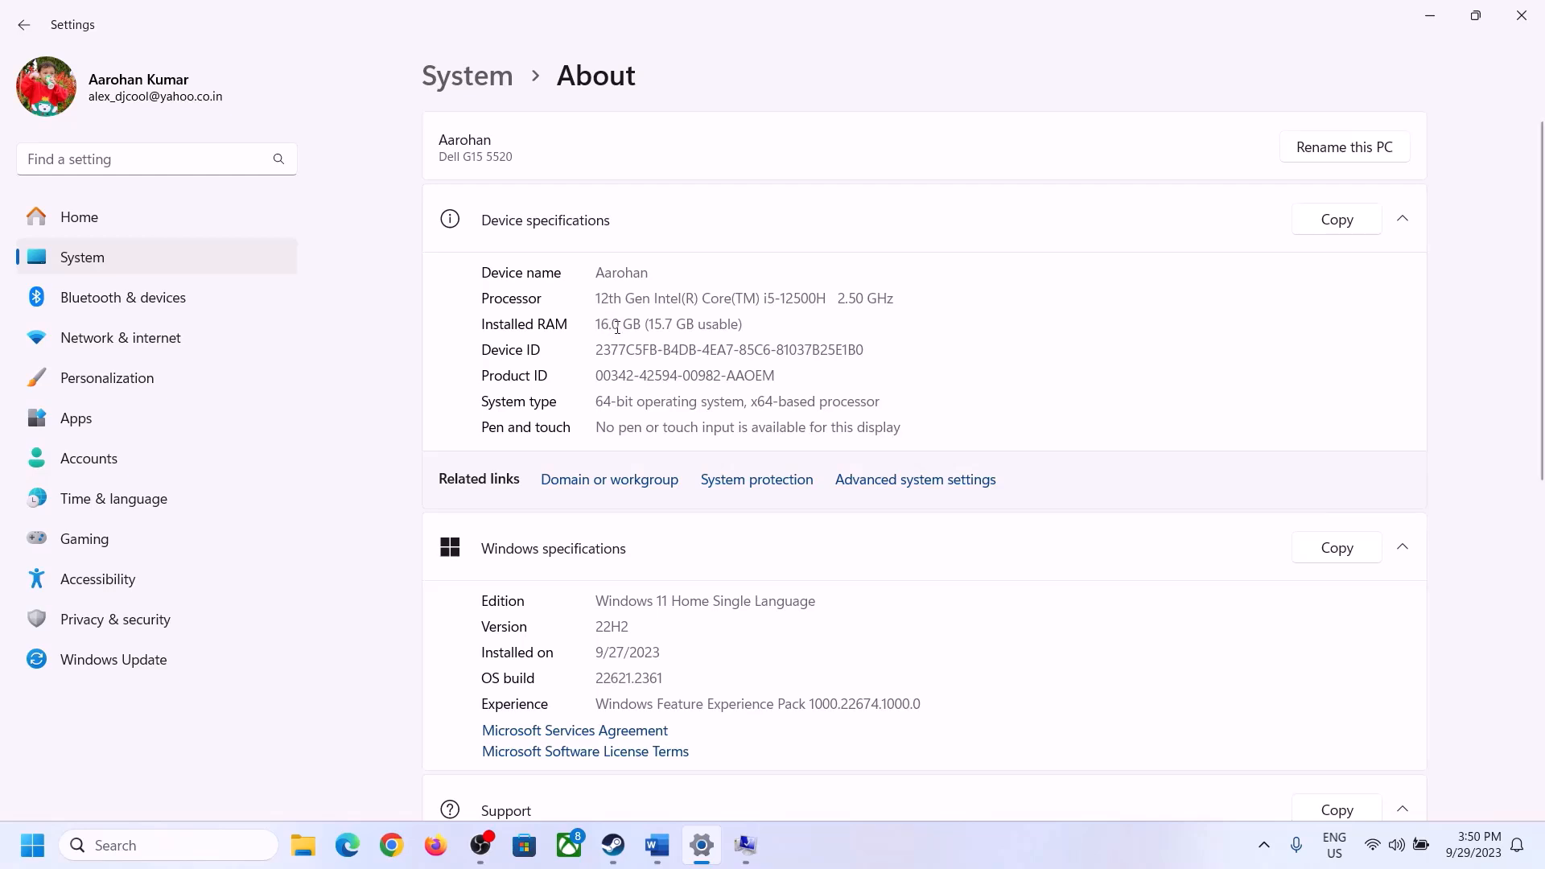
- Launch Calculator with the Run command calc and place it beside the Virtual Memory dialog, with the Word document's size formulas in view
left_click(746, 852)
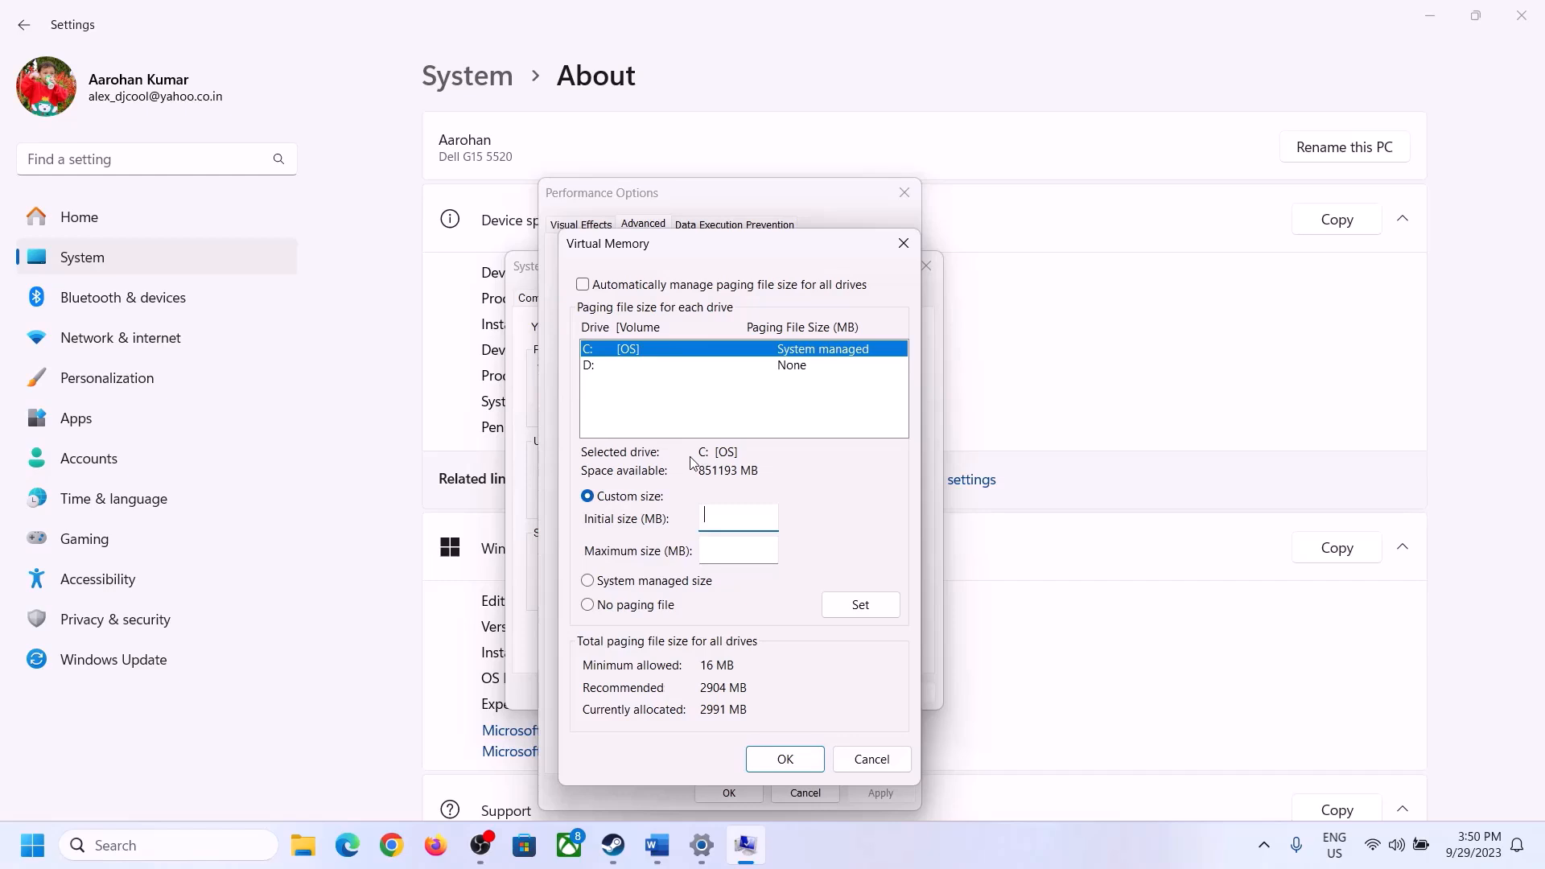
mouse_move(701, 845)
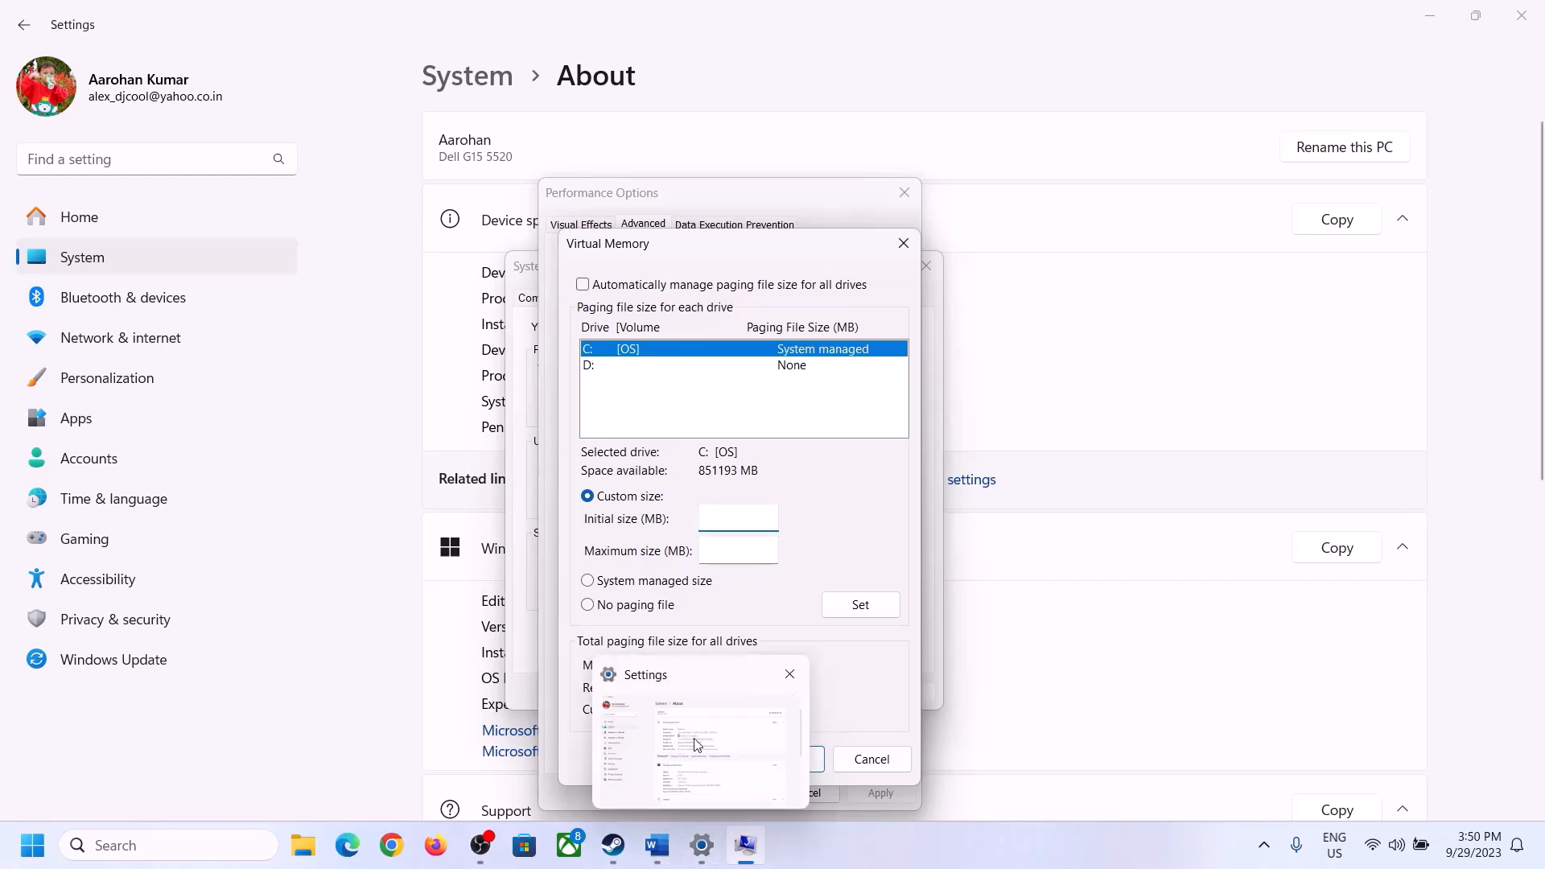
mouse_move(697, 744)
key("super+r")
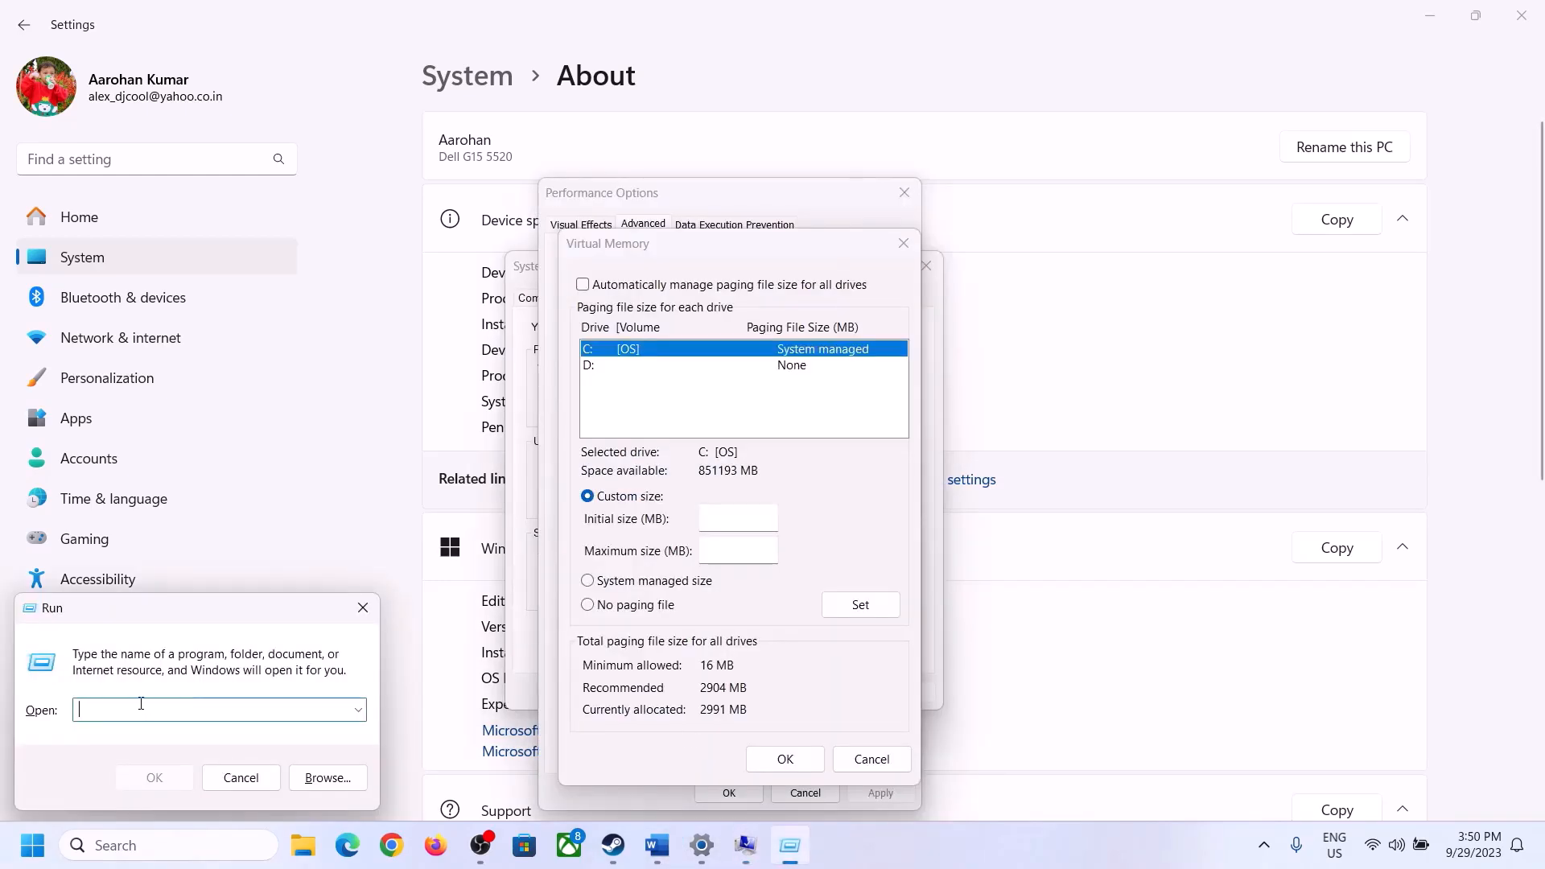
type("calc")
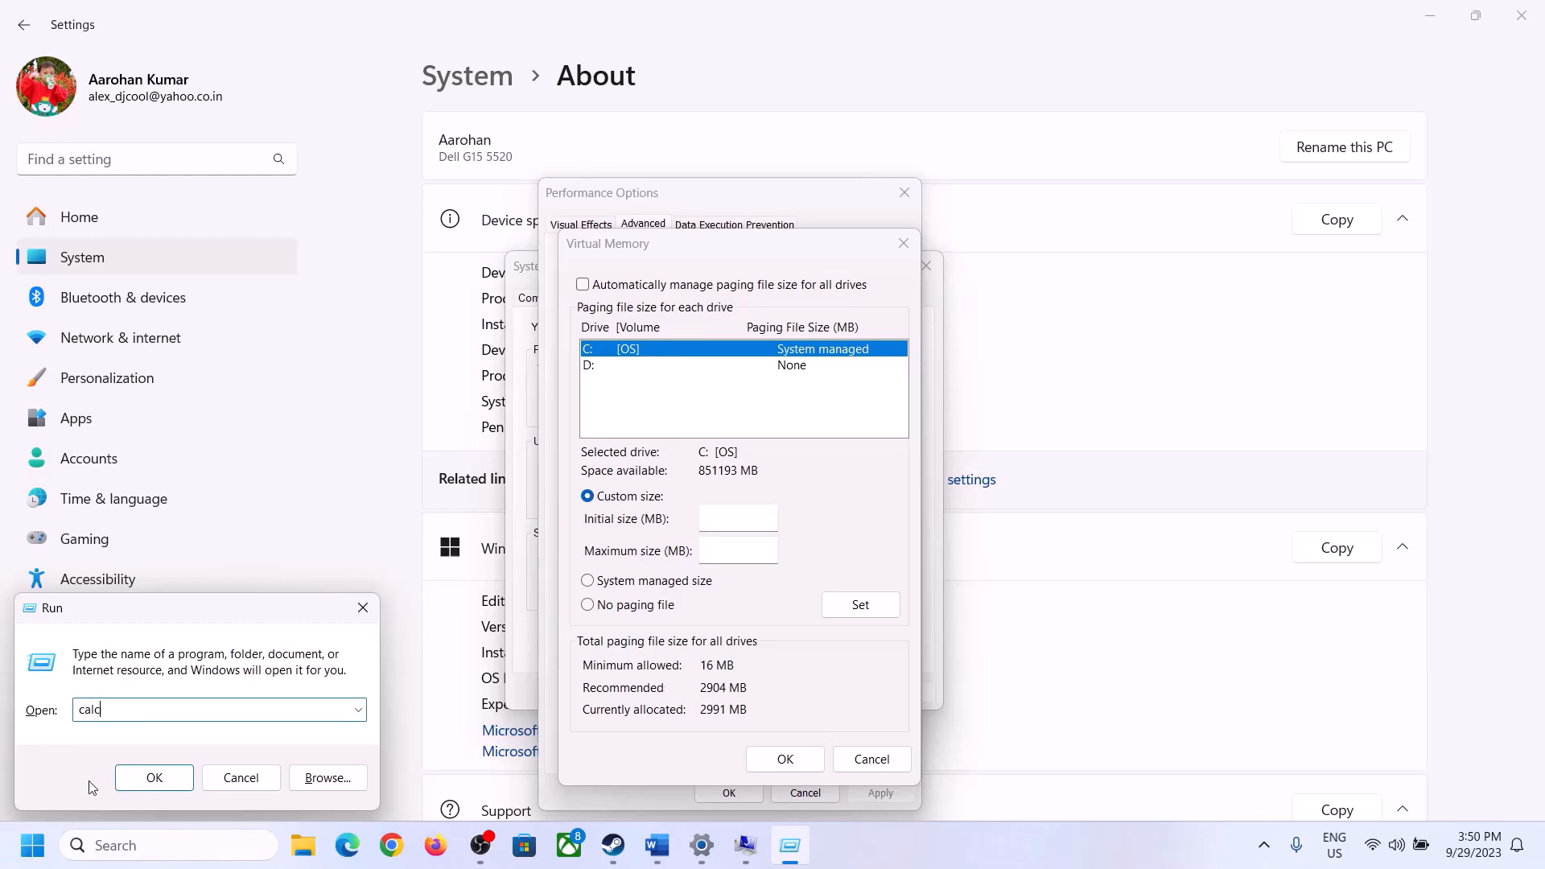
left_click(153, 777)
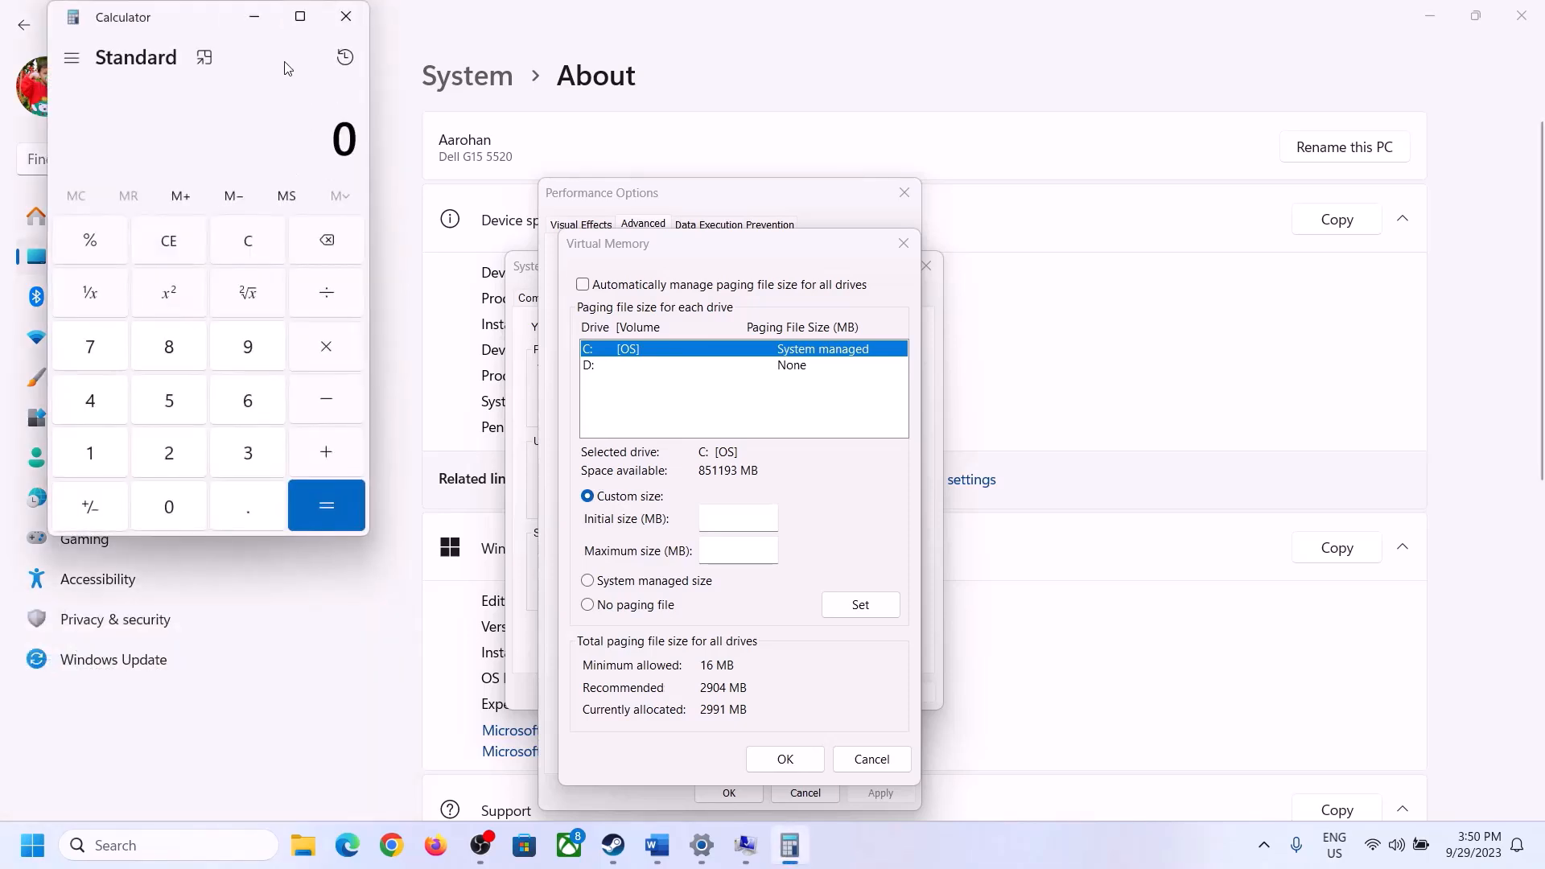
left_click_drag(193, 29, 1127, 266)
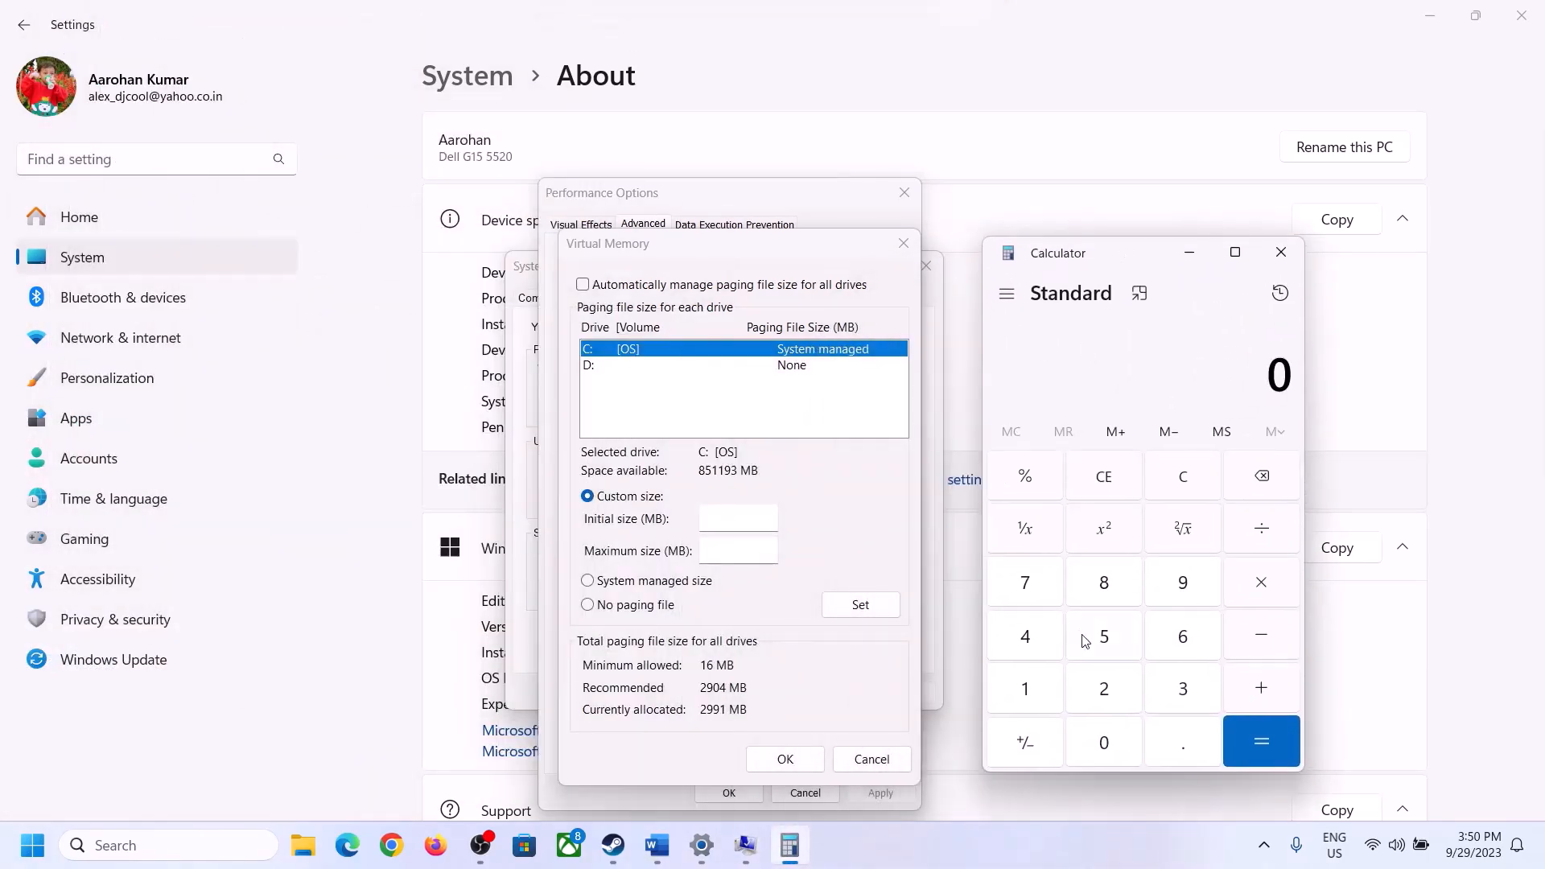
left_click(658, 845)
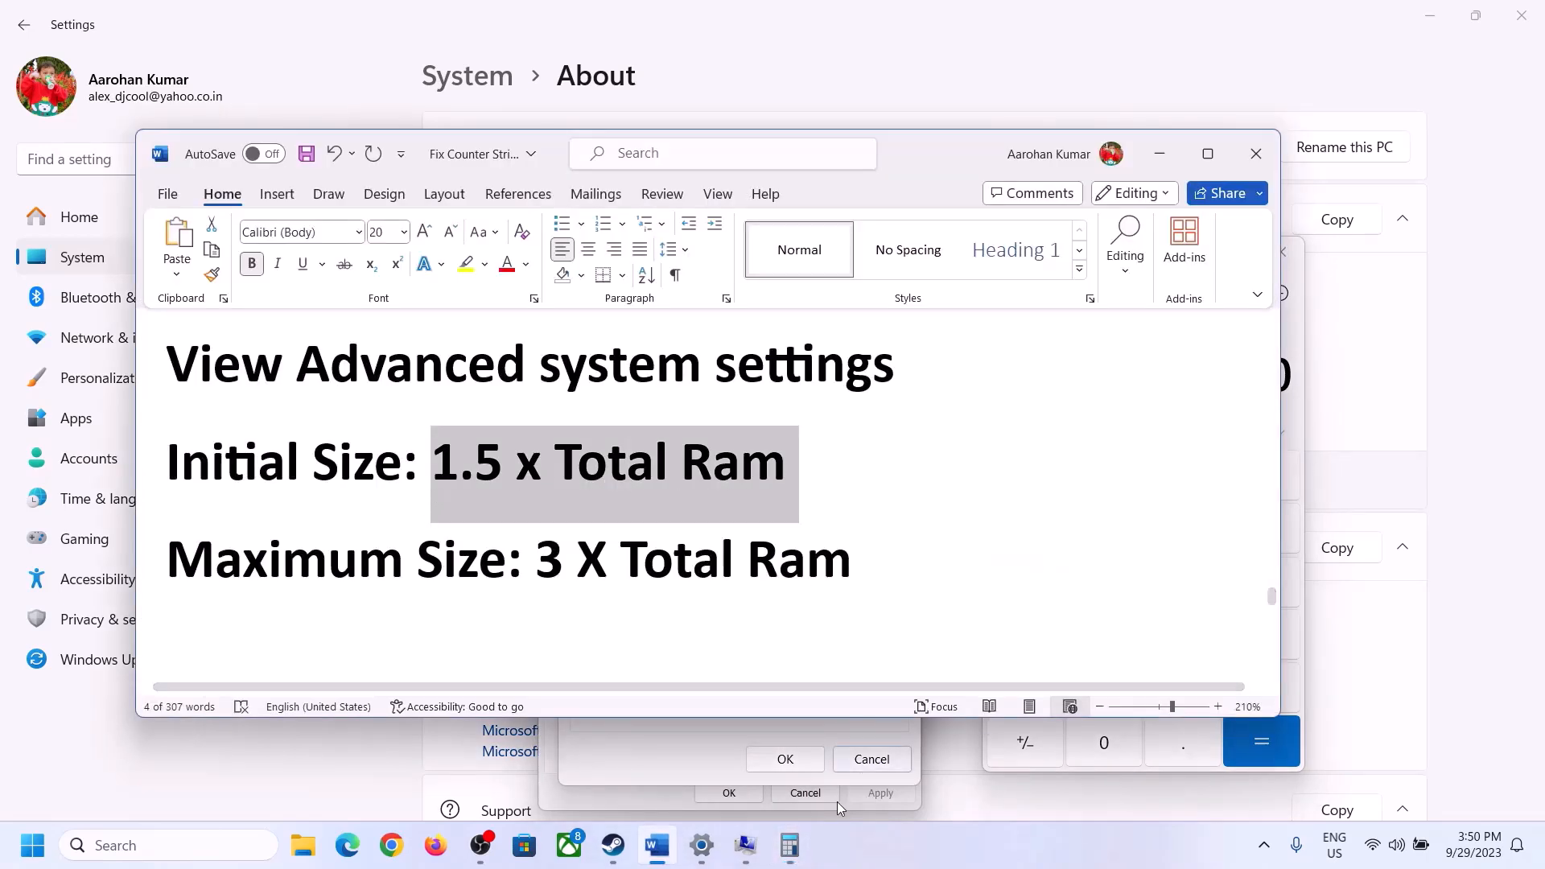
left_click(790, 845)
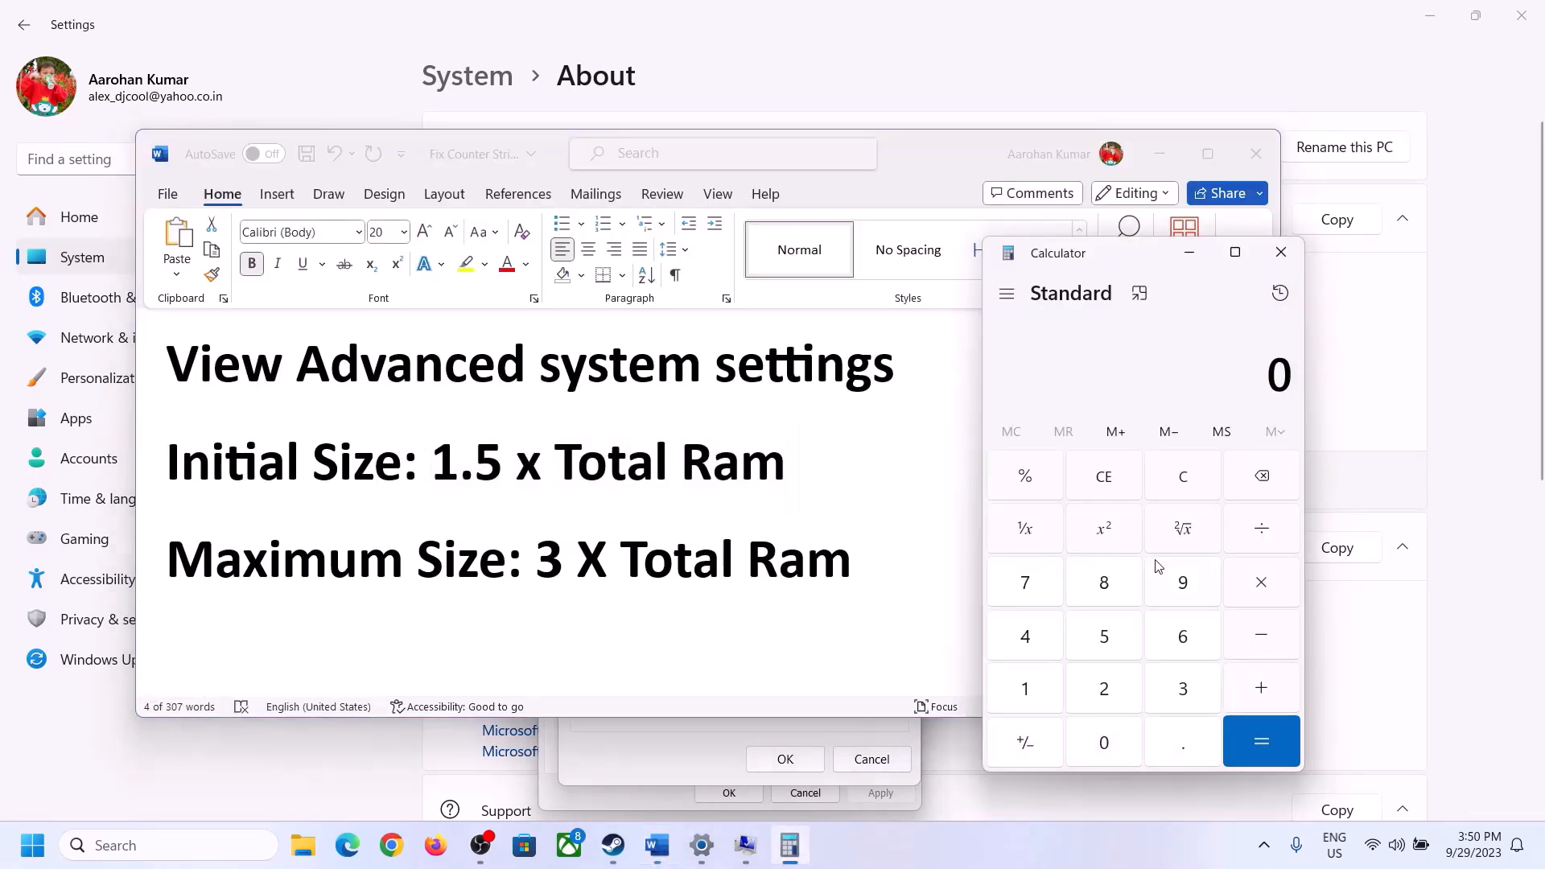
left_click(1028, 693)
left_click(1178, 643)
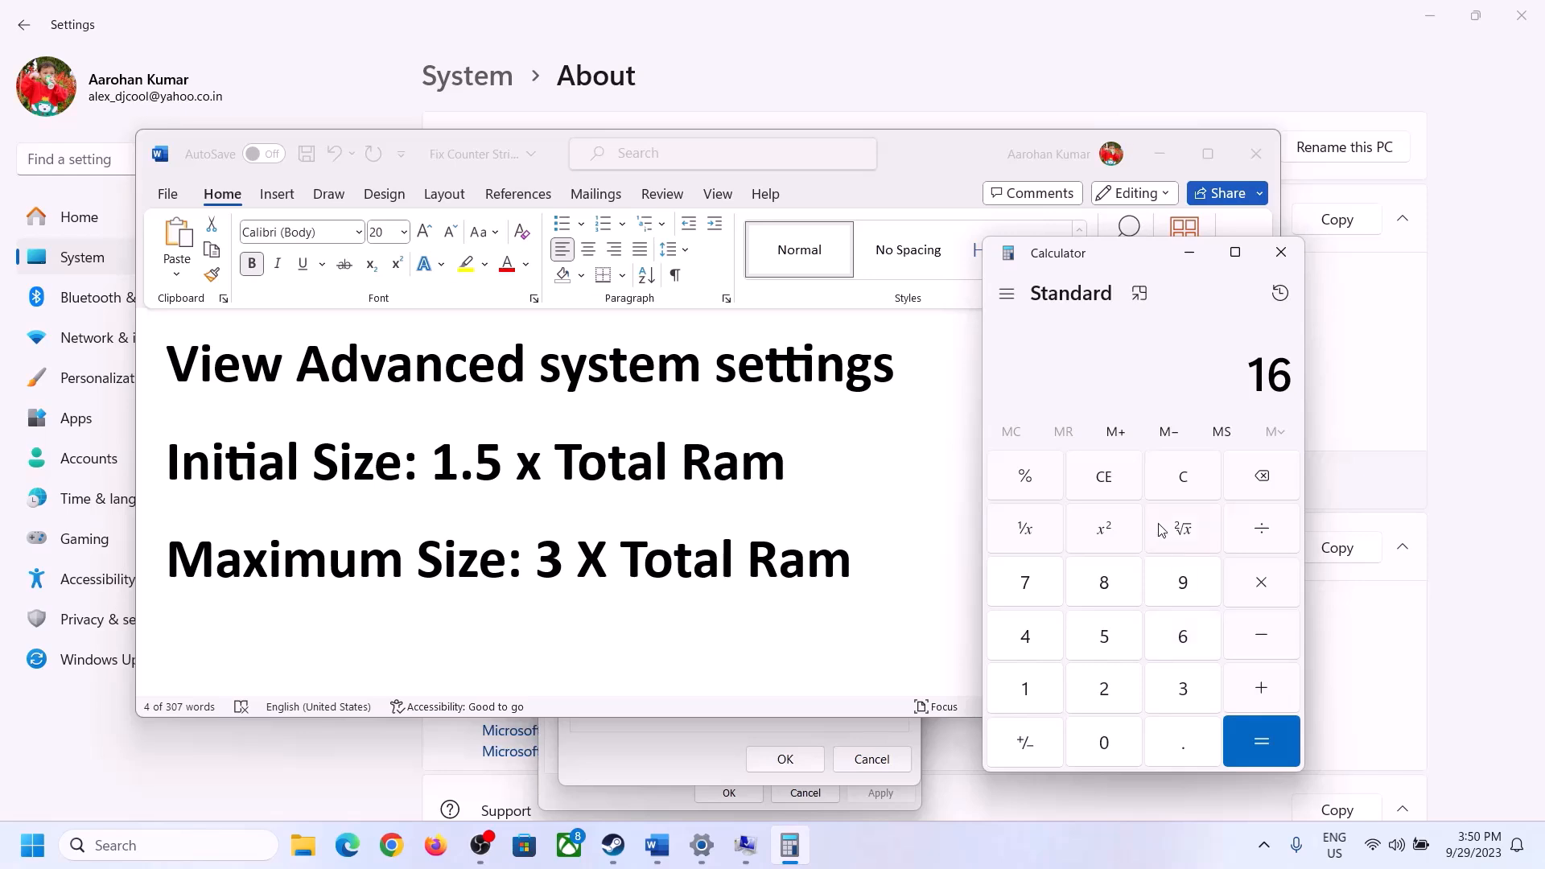
left_click(1186, 491)
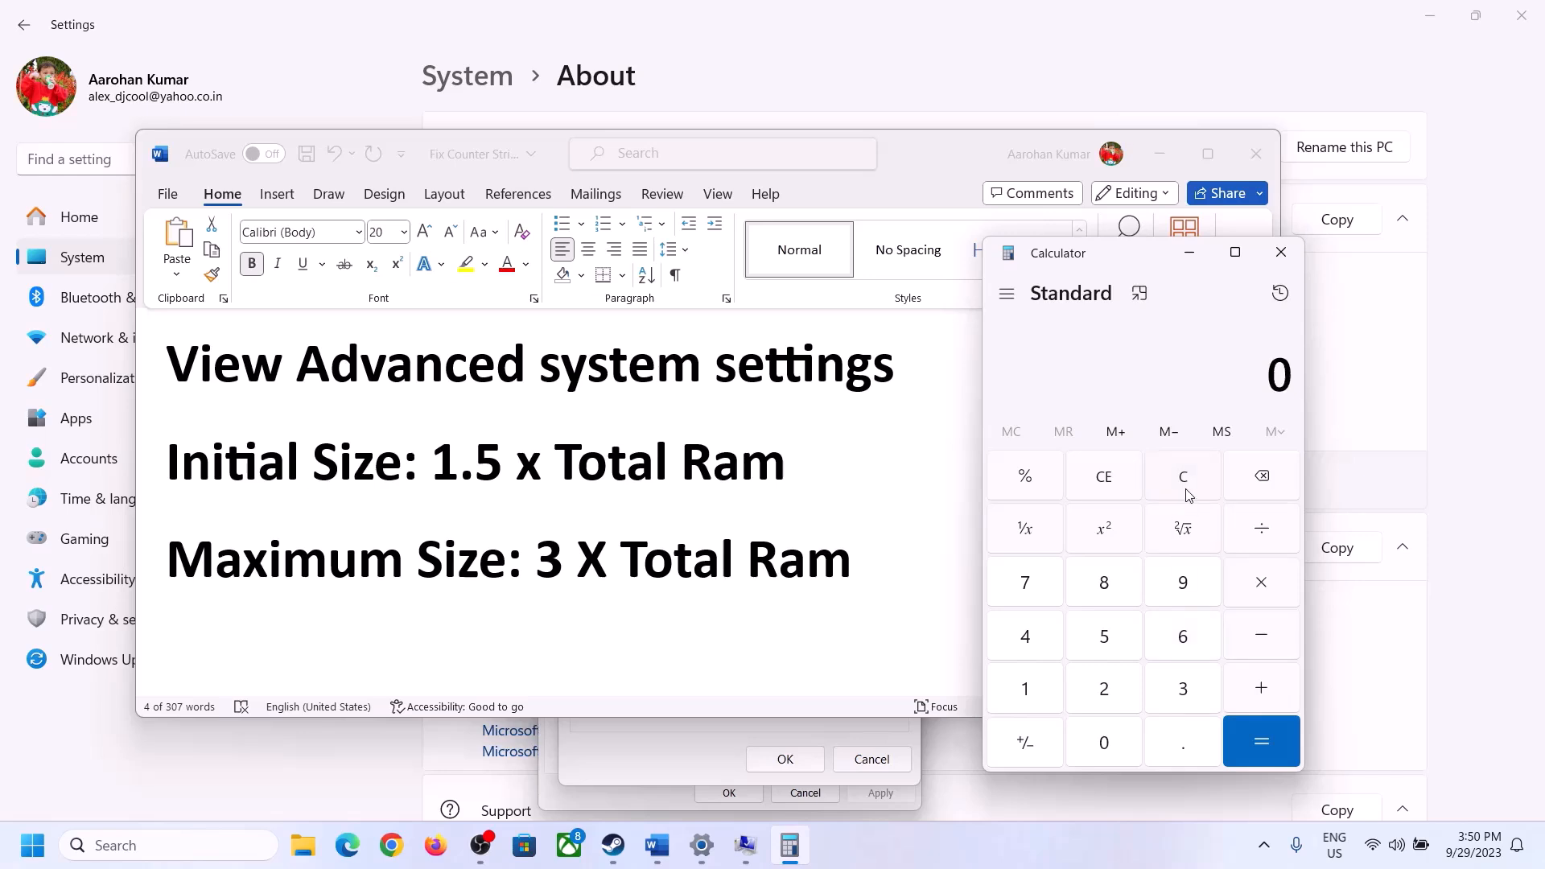
- Convert the installed RAM to megabytes in Calculator by multiplying 16 by 1024
left_click(1037, 692)
left_click(1162, 645)
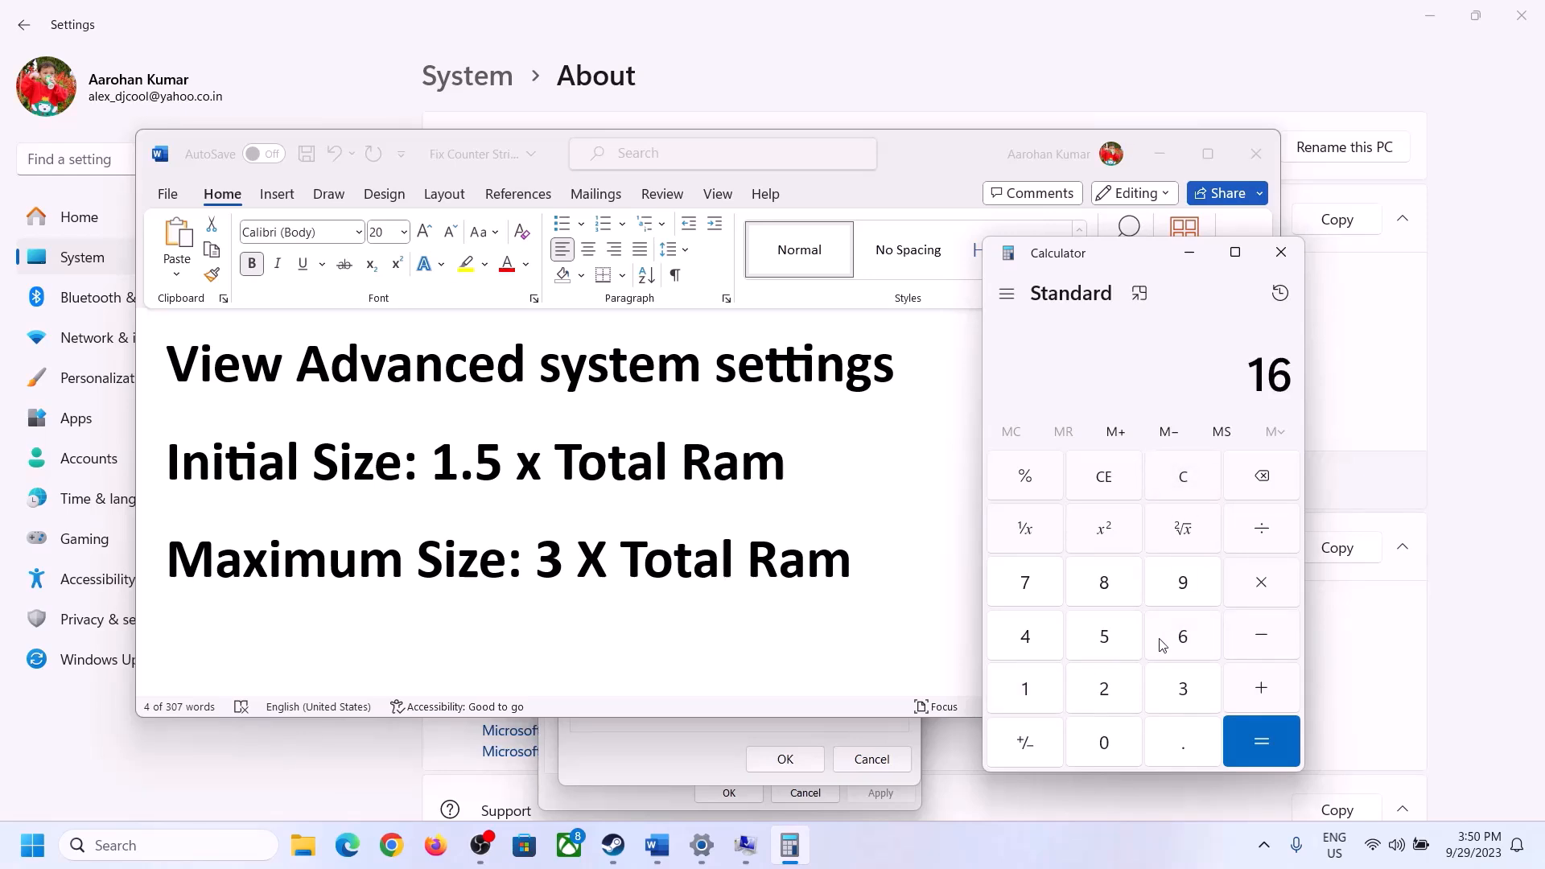
left_click(1260, 601)
left_click(1121, 761)
left_click(1107, 693)
left_click(1036, 652)
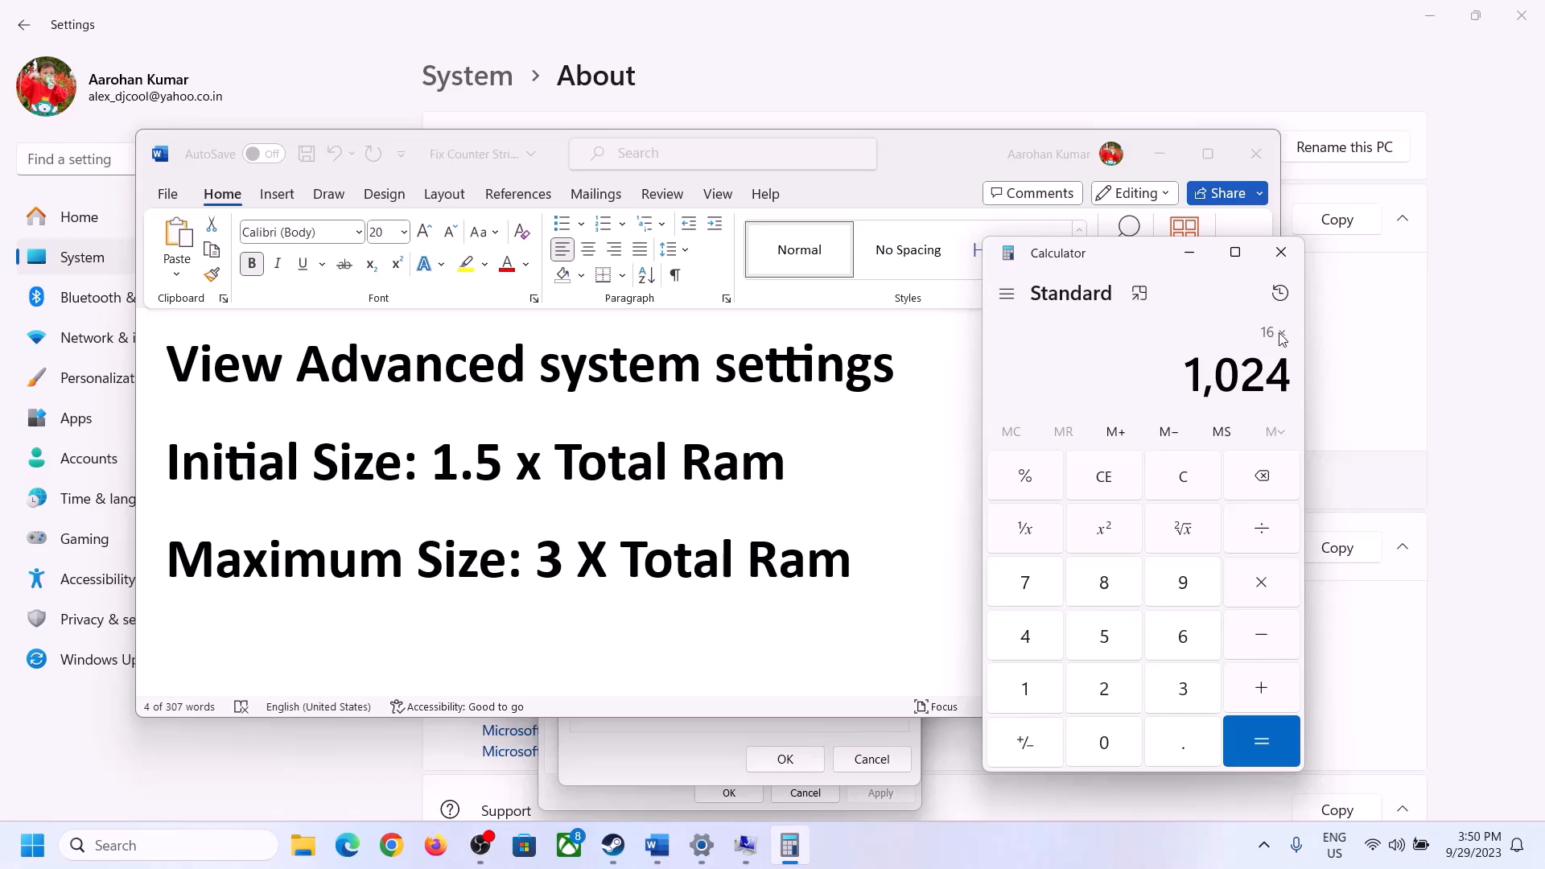
left_click(1260, 742)
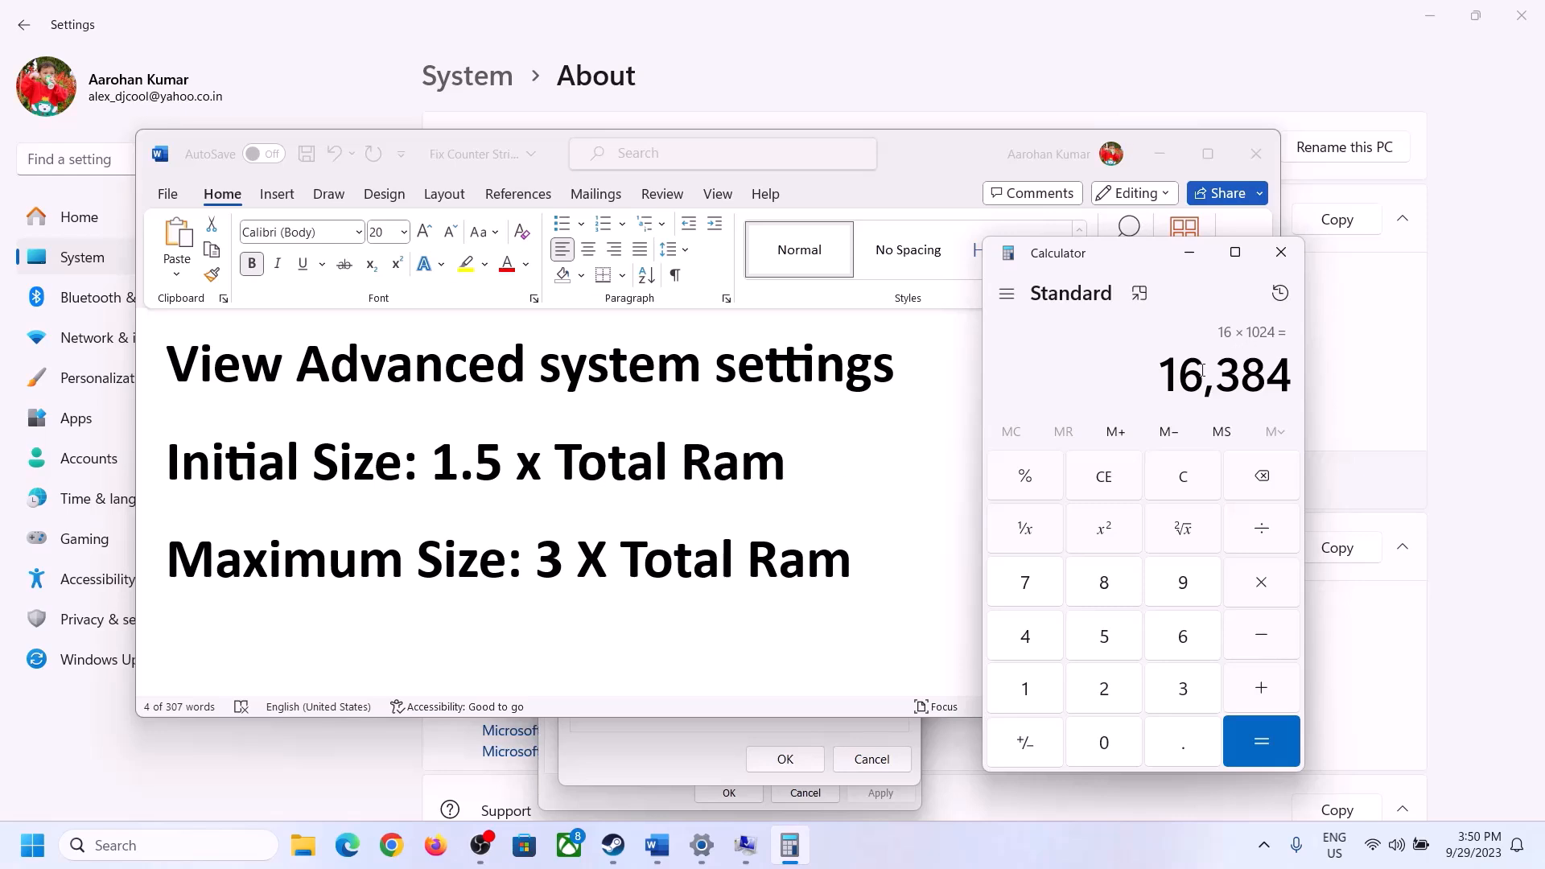
- Multiply the RAM size in megabytes by 1.5 in Calculator to get the initial paging file size
left_click(1261, 583)
left_click(1045, 694)
left_click(1180, 744)
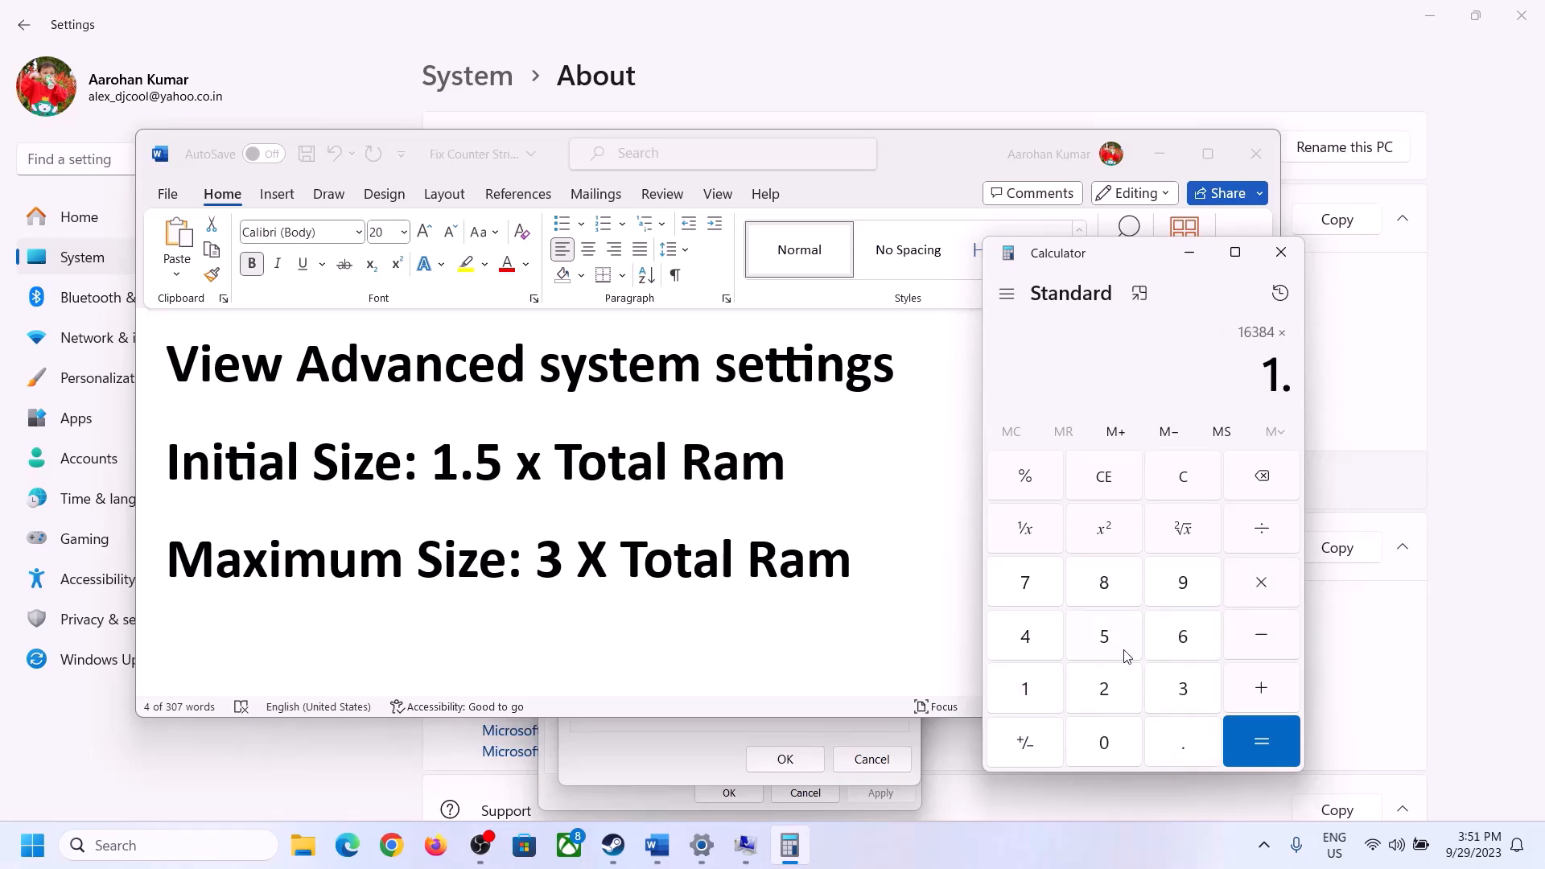
left_click(1114, 648)
left_click(1260, 734)
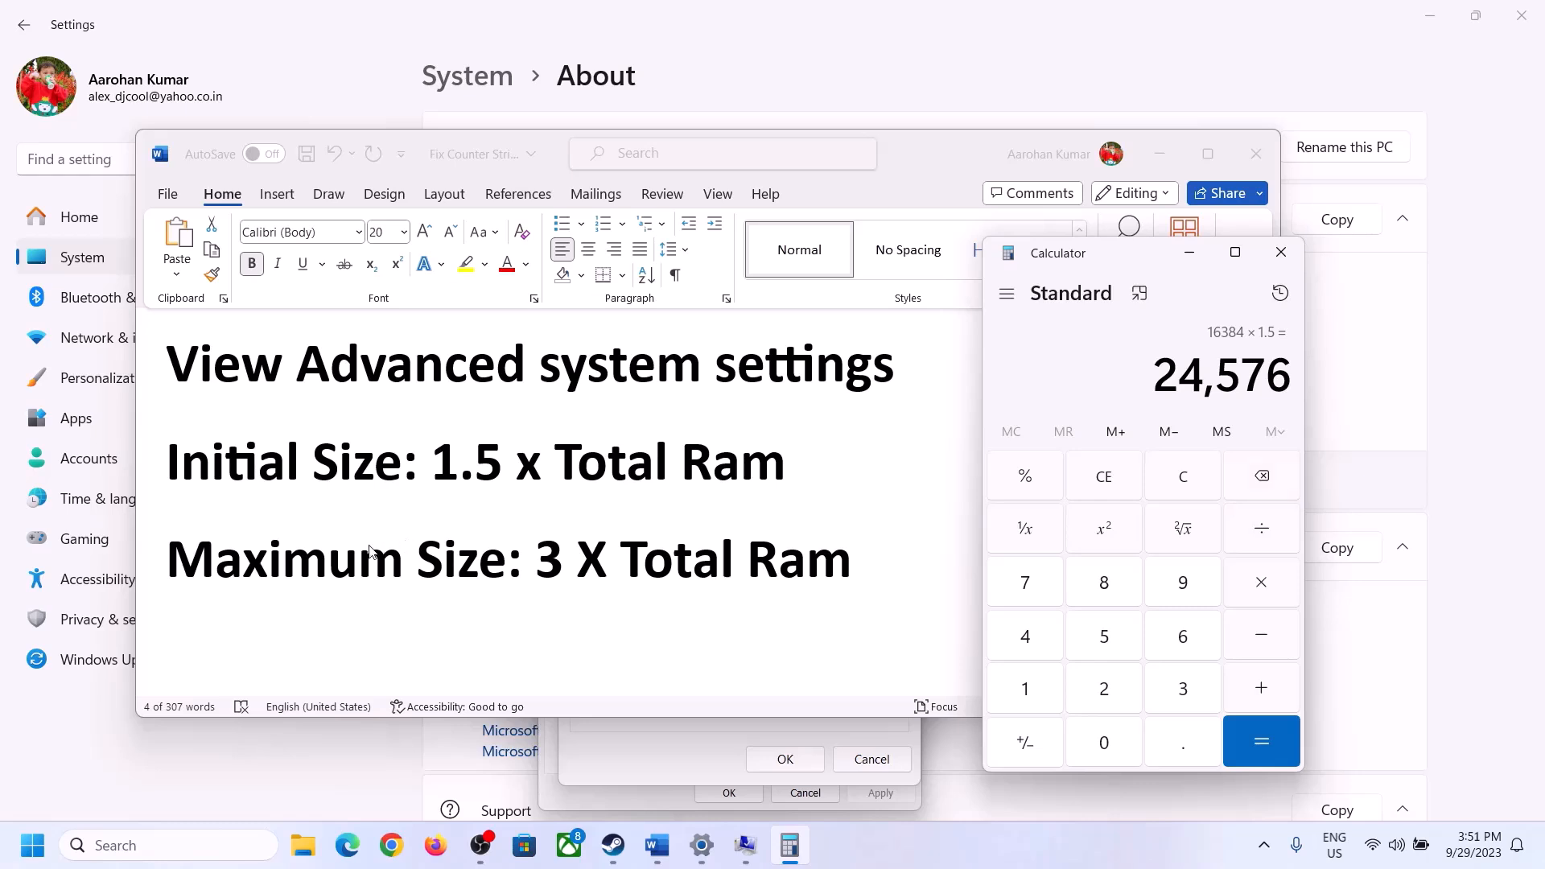
- Set the custom paging file's initial size to 24576 MB in the Virtual Memory dialog
left_click(680, 751)
type("24576")
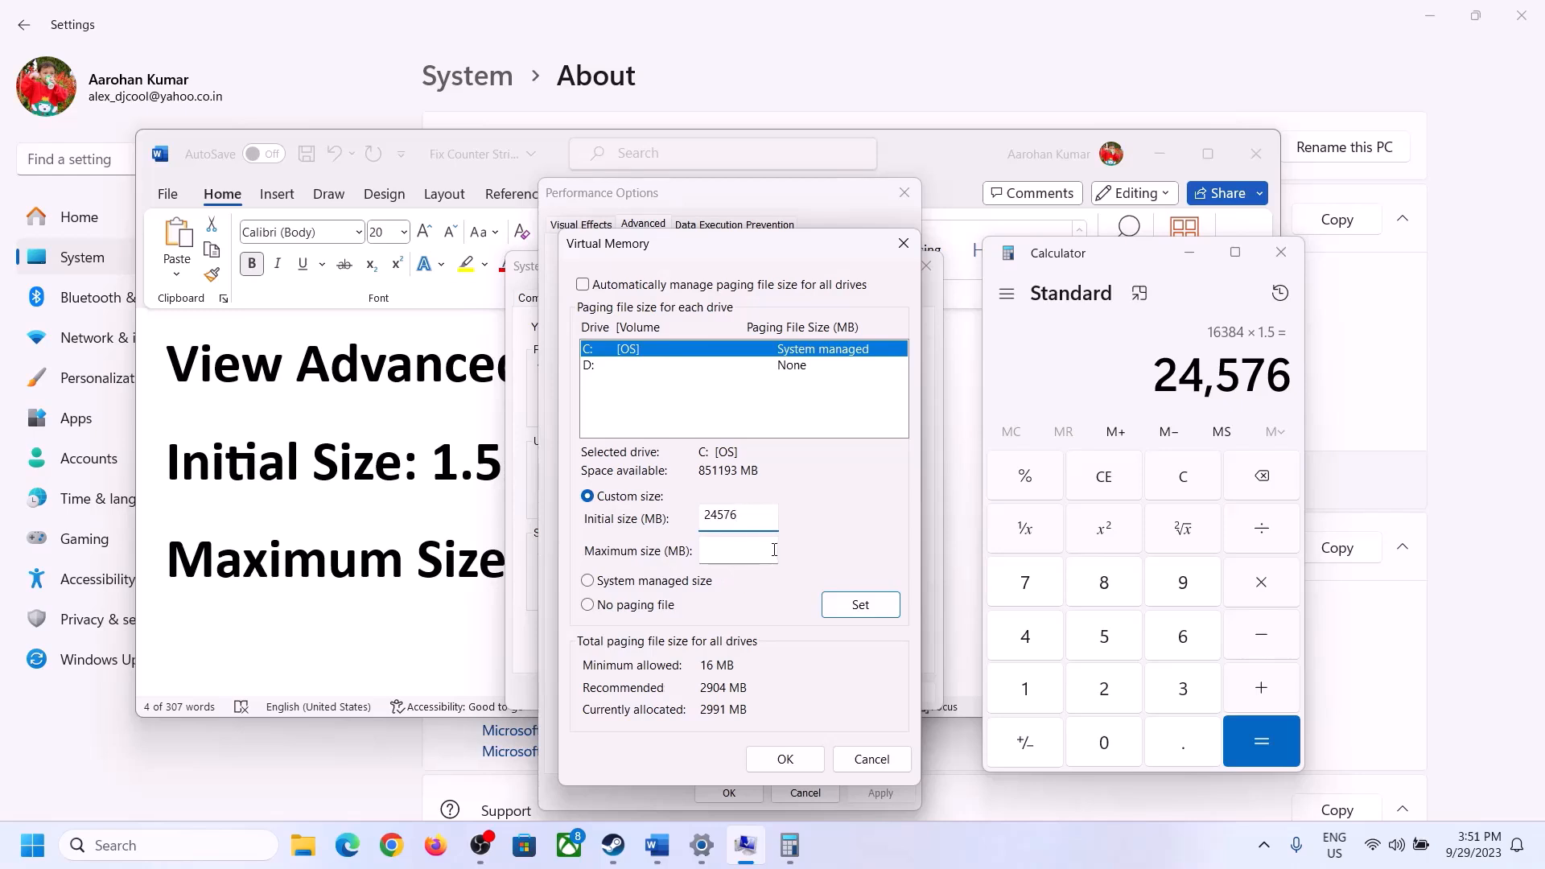
left_click(774, 550)
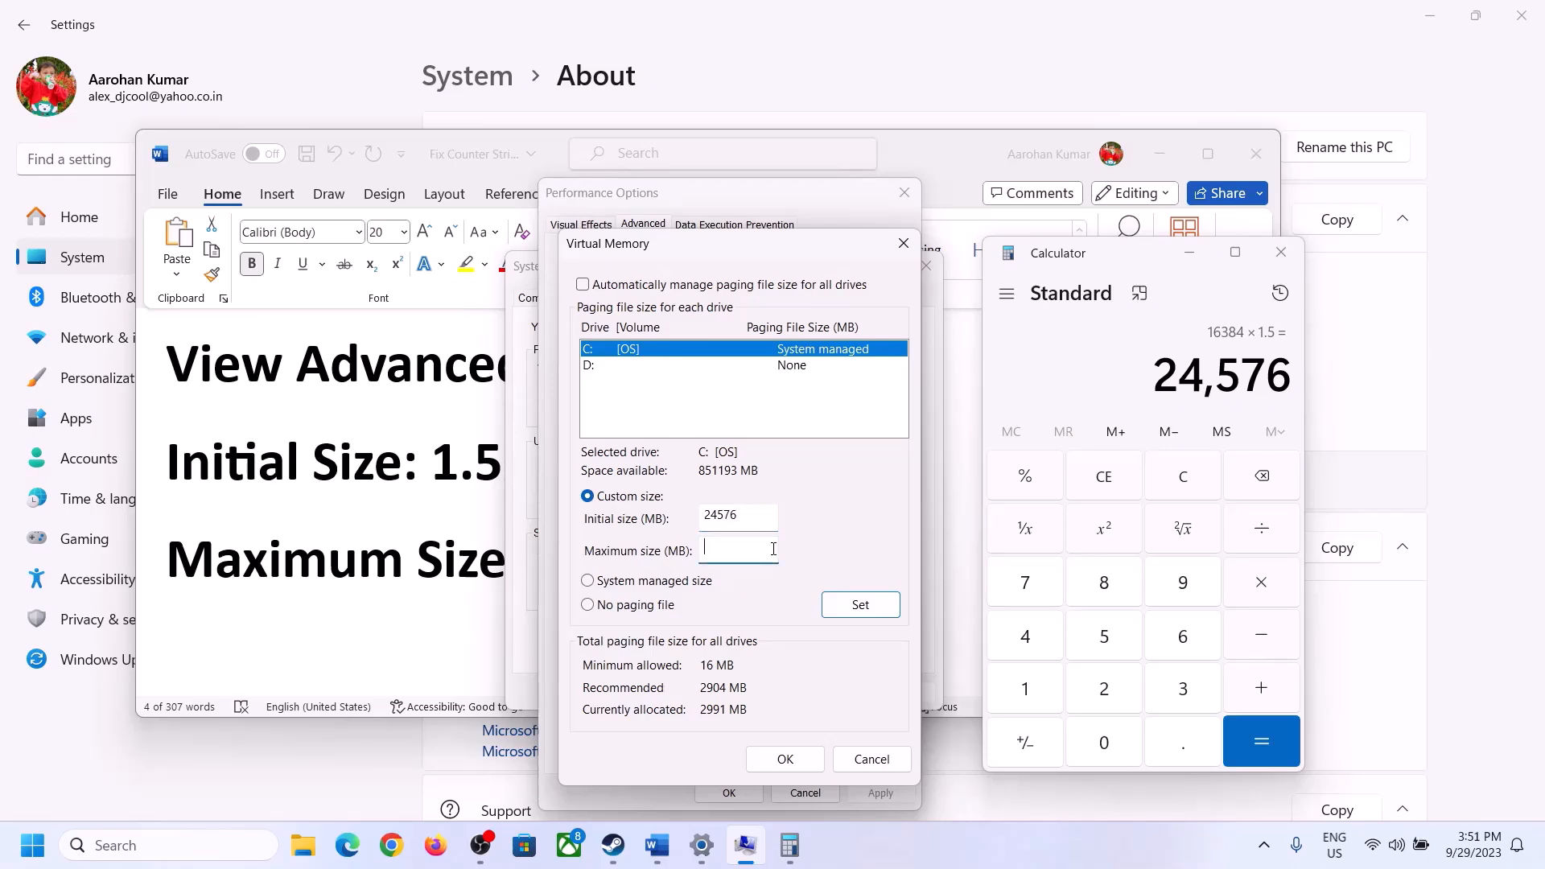
- Check the maximum size formula in Word, clear the previous Calculator result and look up the installed RAM on the Settings About page
left_click(442, 570)
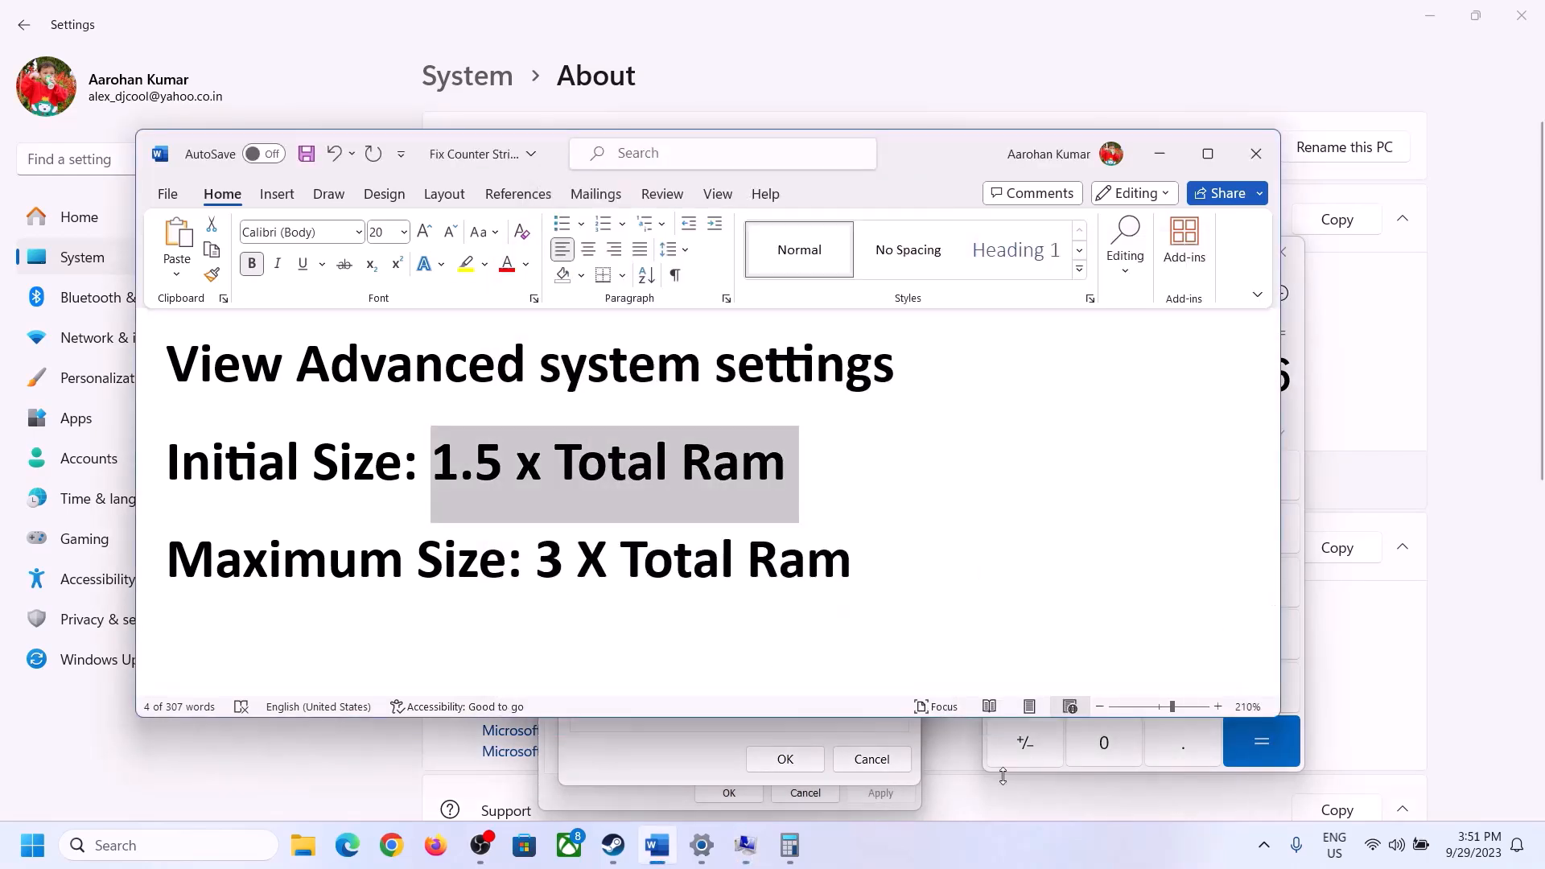
left_click(1297, 417)
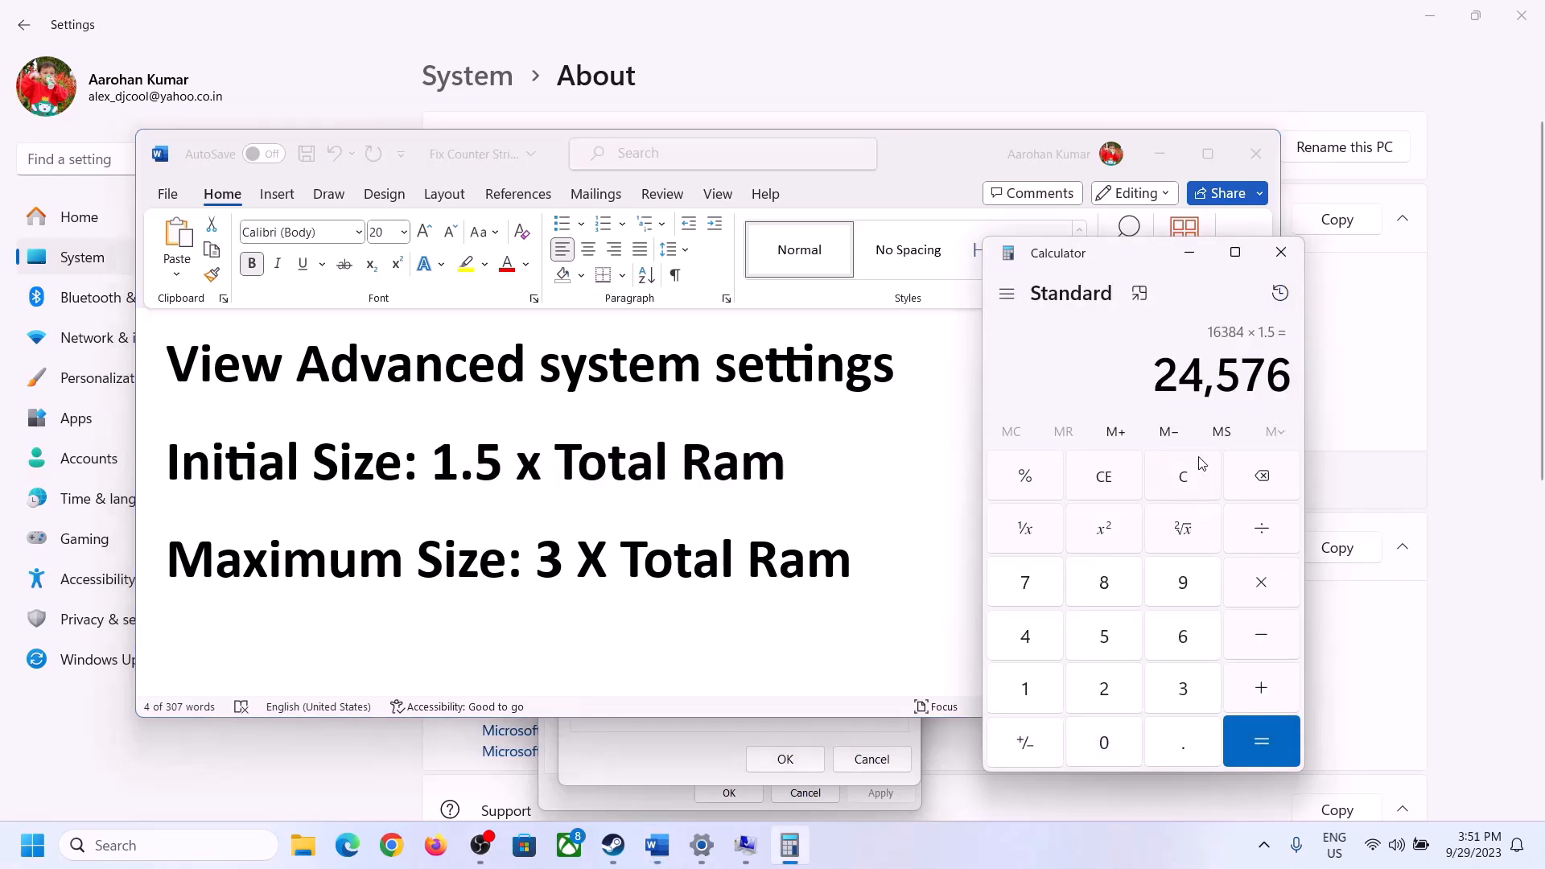
left_click(1197, 474)
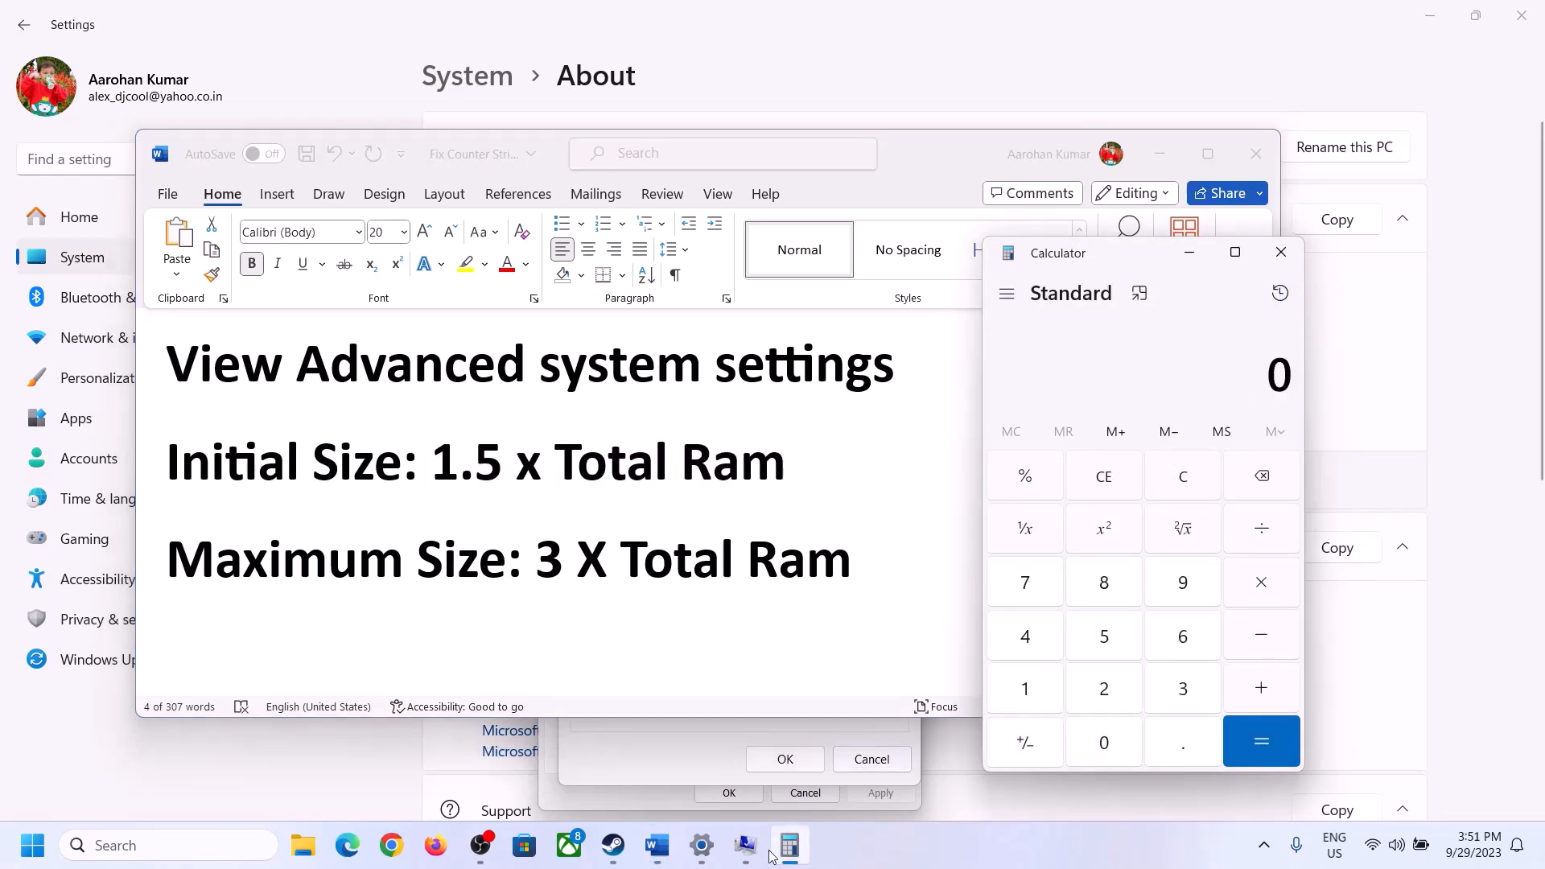
left_click(702, 845)
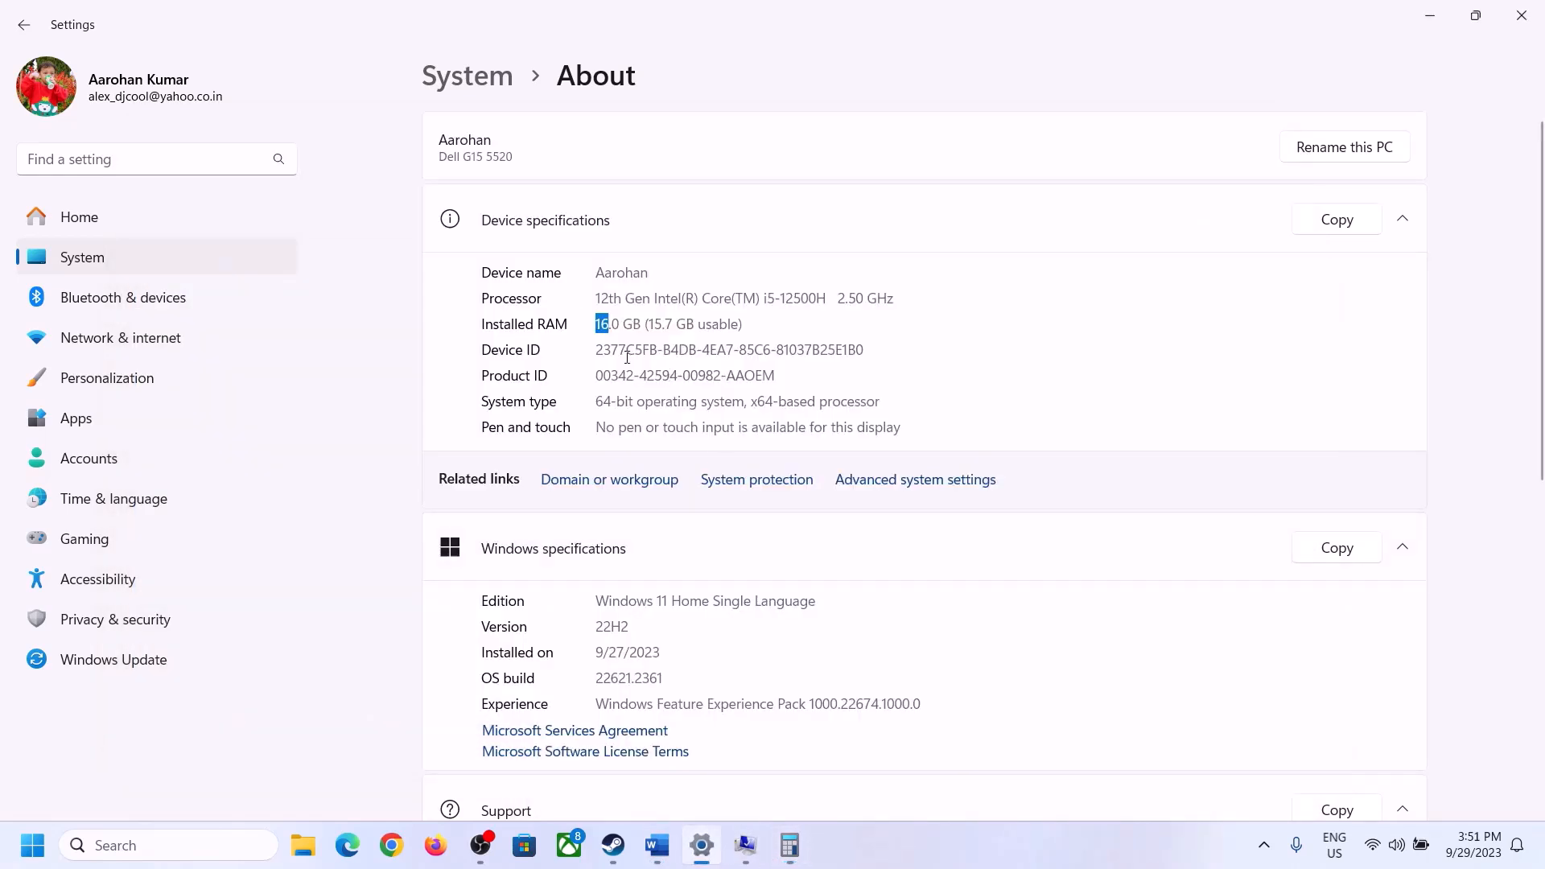
left_click(789, 845)
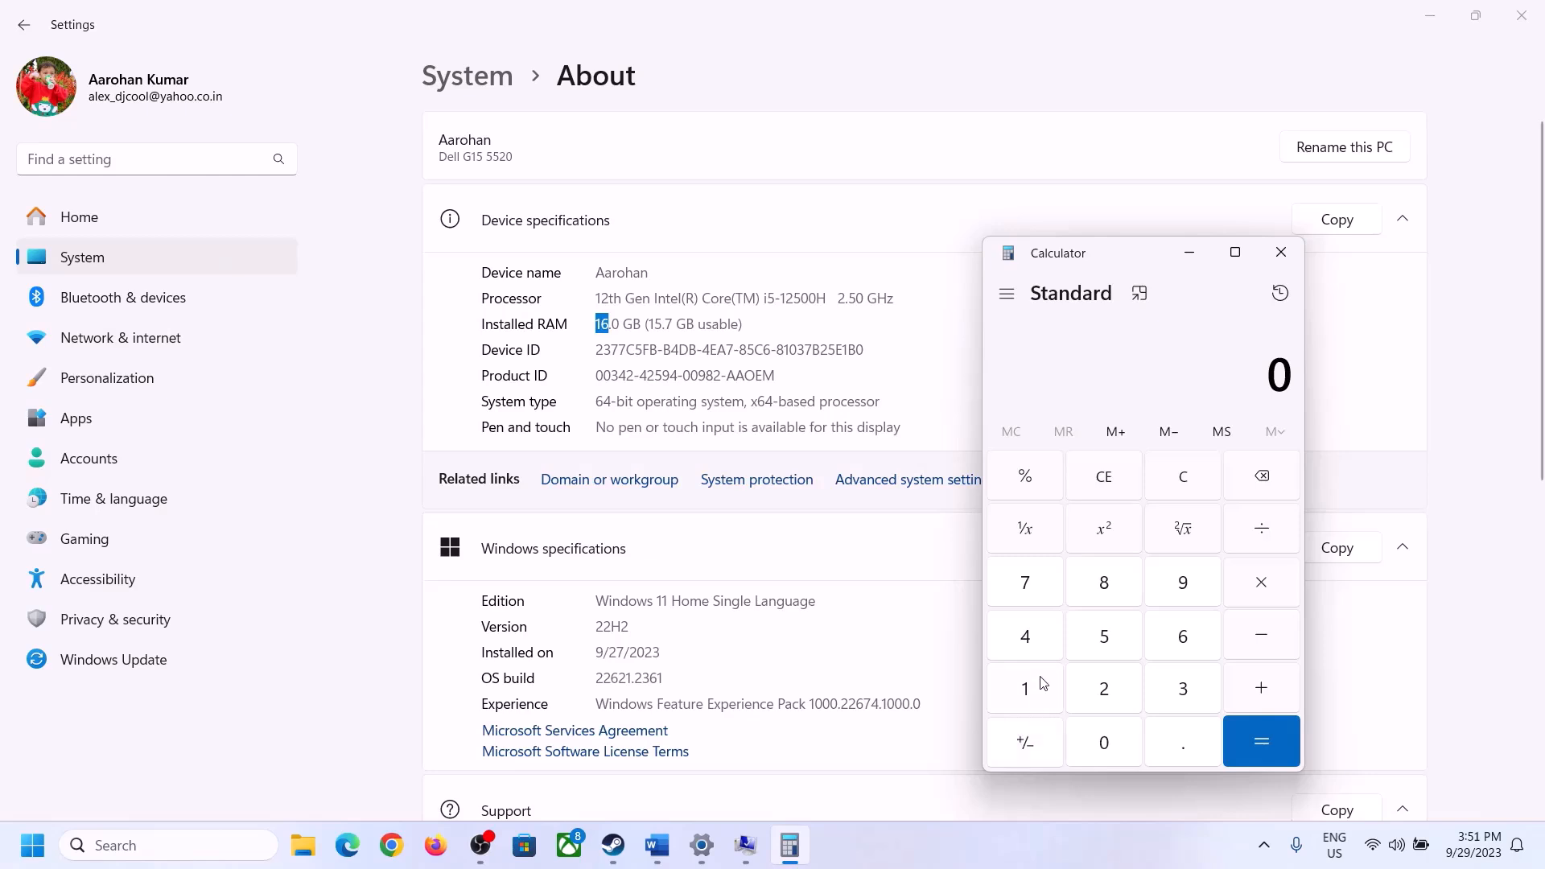
- Multiply 16 by 1024 in Calculator to get the installed RAM in megabytes again
left_click(1043, 682)
left_click(1179, 638)
left_click(1257, 584)
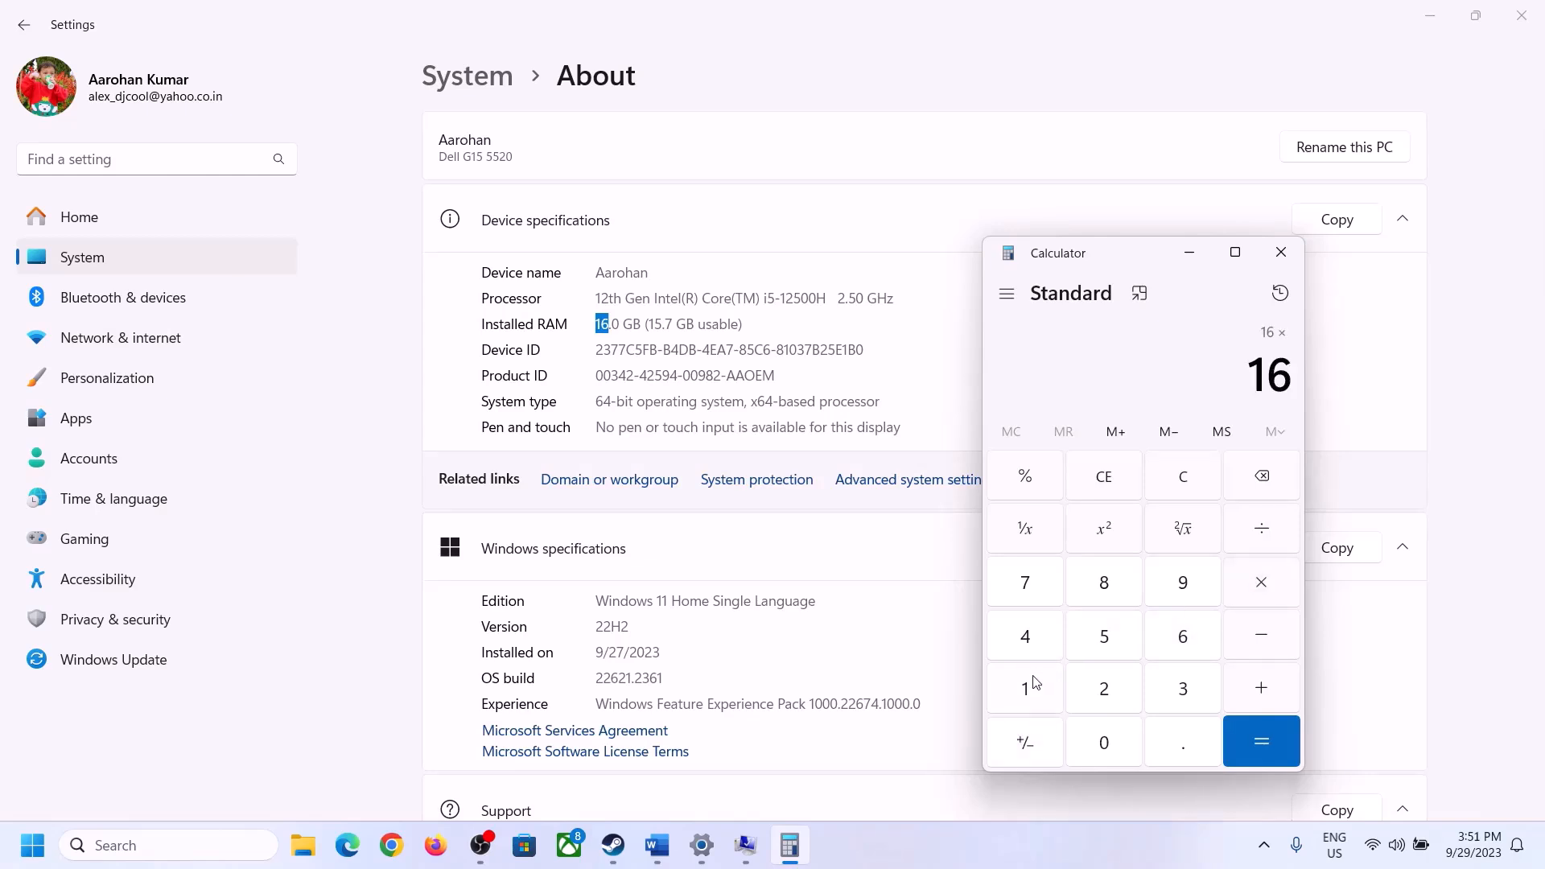
left_click(1036, 682)
left_click(1100, 736)
left_click(1103, 687)
left_click(1028, 638)
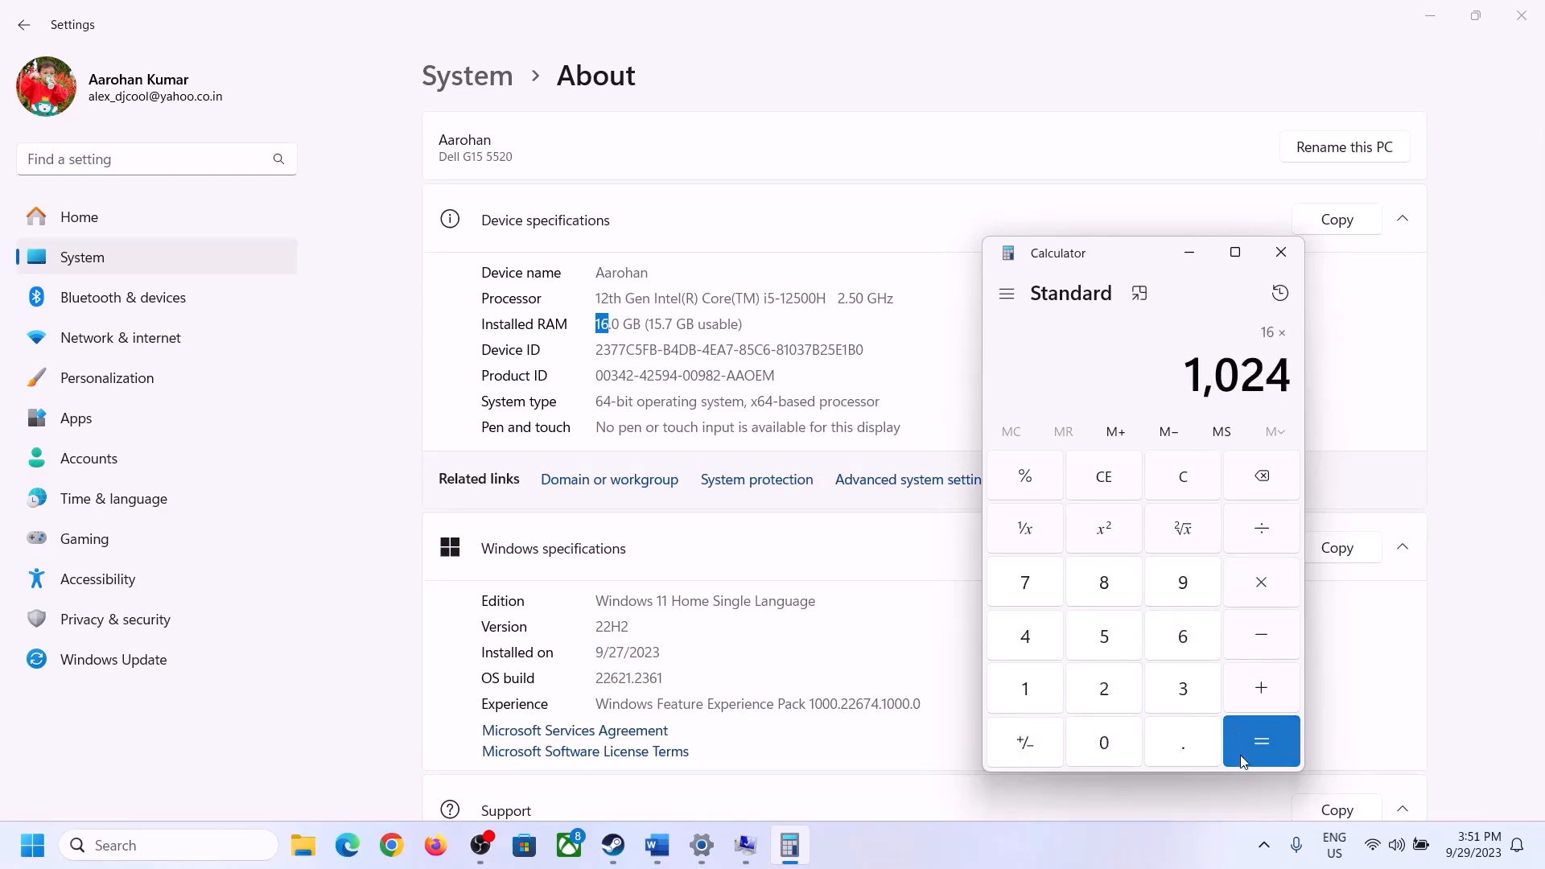
left_click(1242, 759)
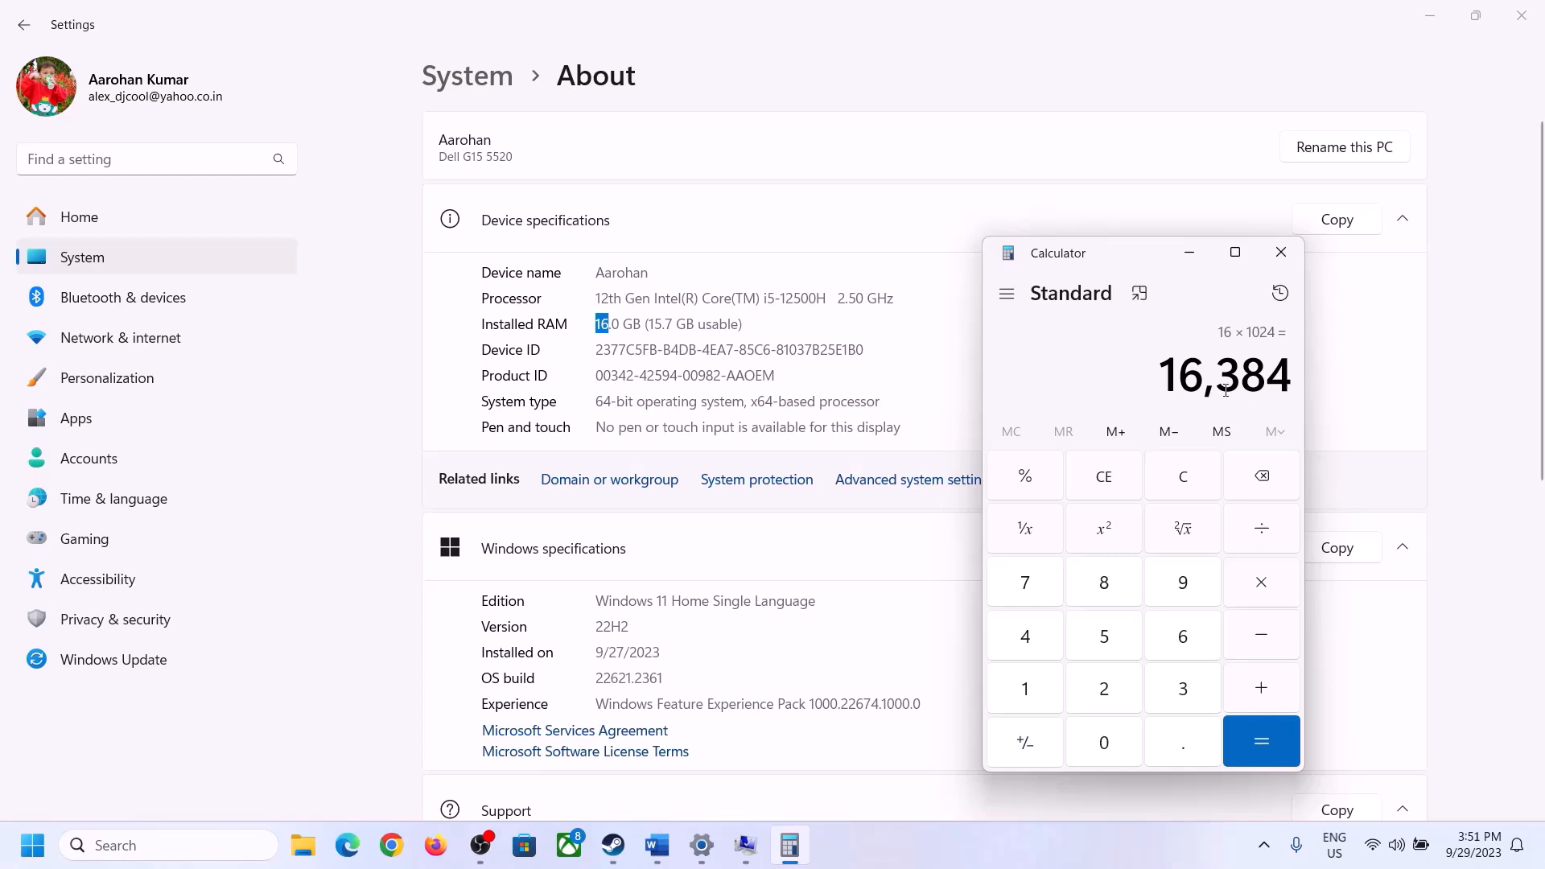
- Multiply the RAM size in megabytes by 3 in Calculator, following the Word document's maximum size formula
left_click(656, 845)
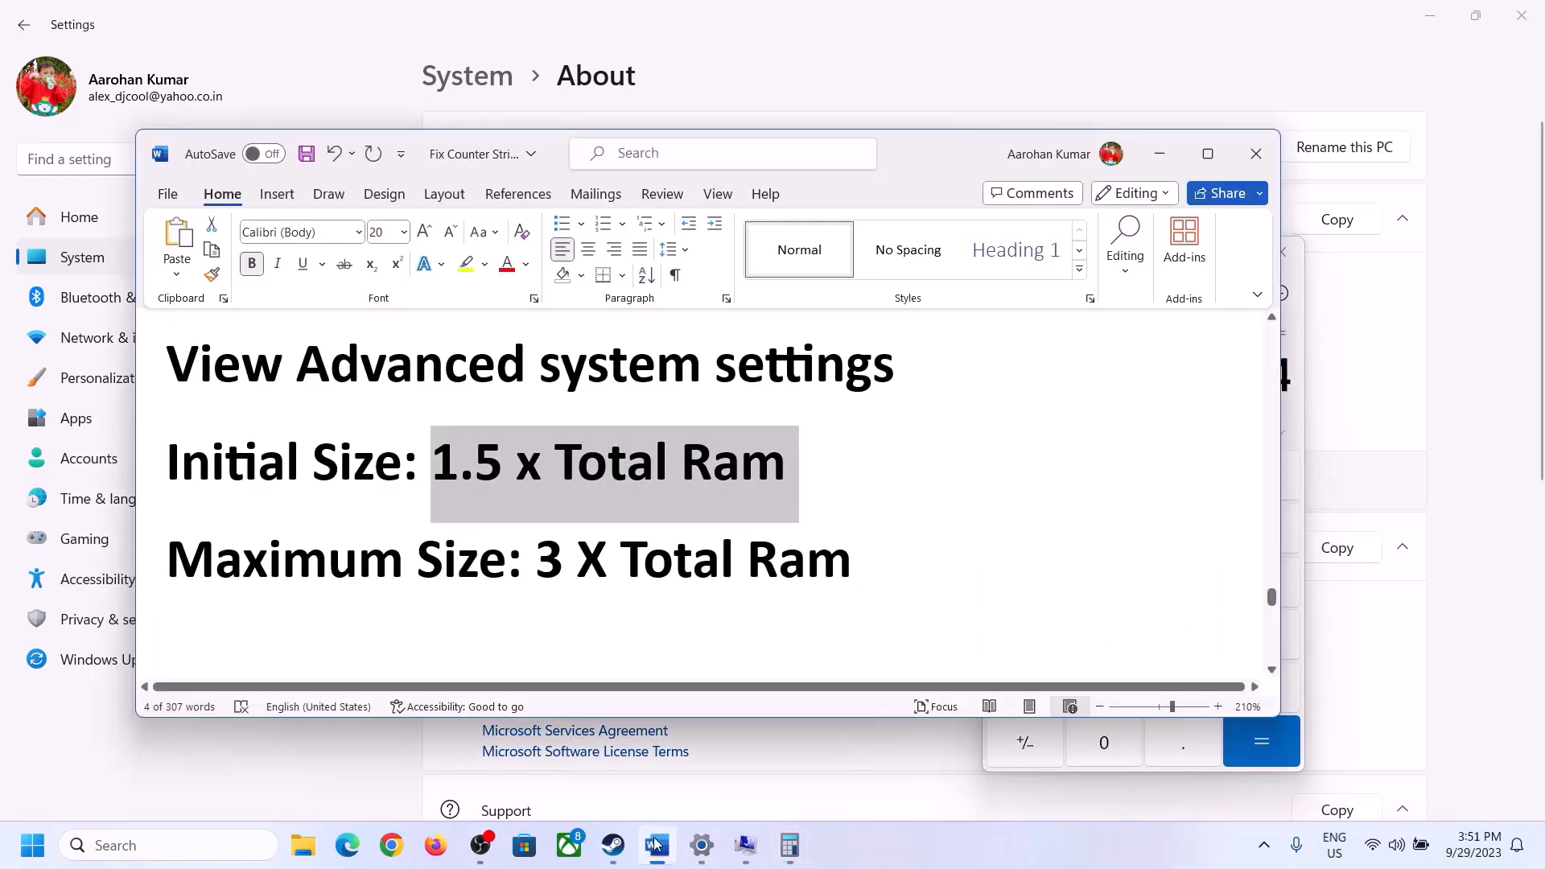
left_click(790, 845)
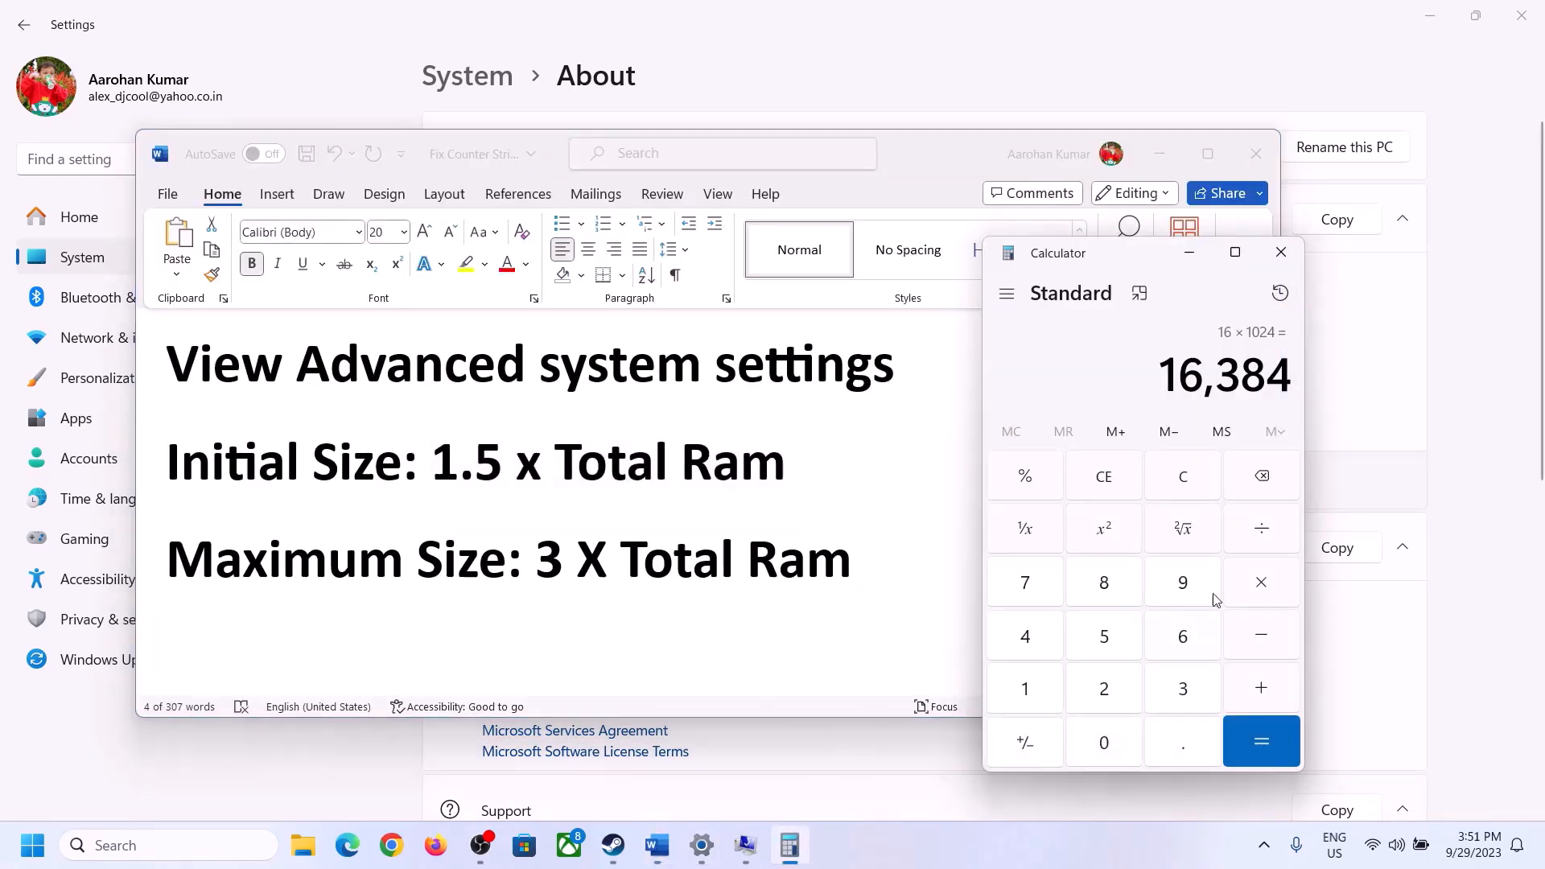
left_click(1257, 587)
left_click(1162, 693)
left_click(1273, 739)
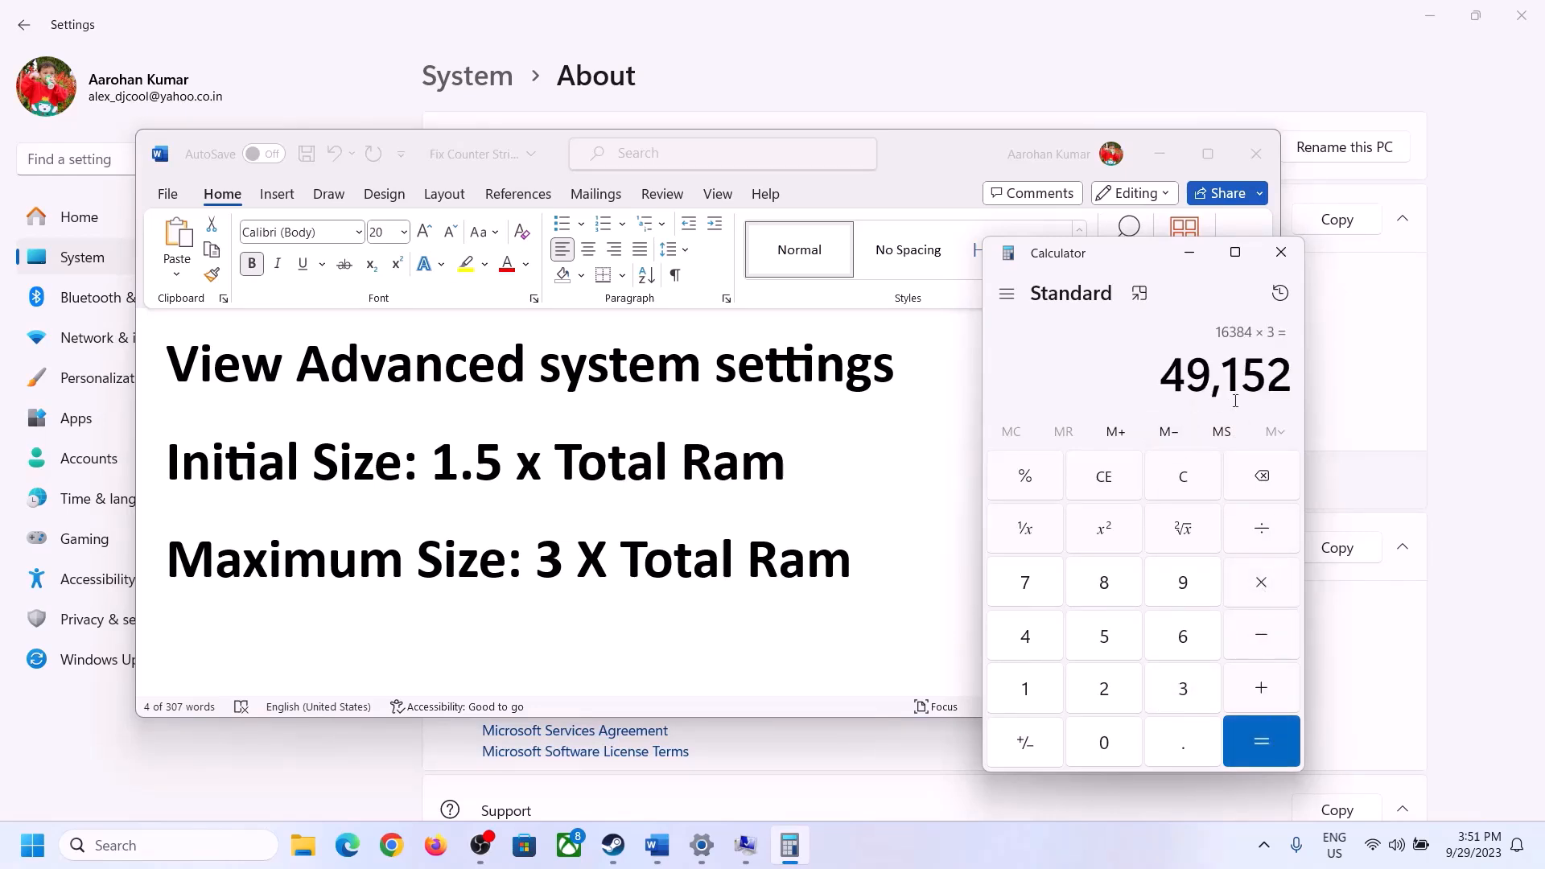
- Set the custom paging file's maximum size to 49152 MB, then apply the custom size and accept the Virtual Memory dialog
left_click(747, 853)
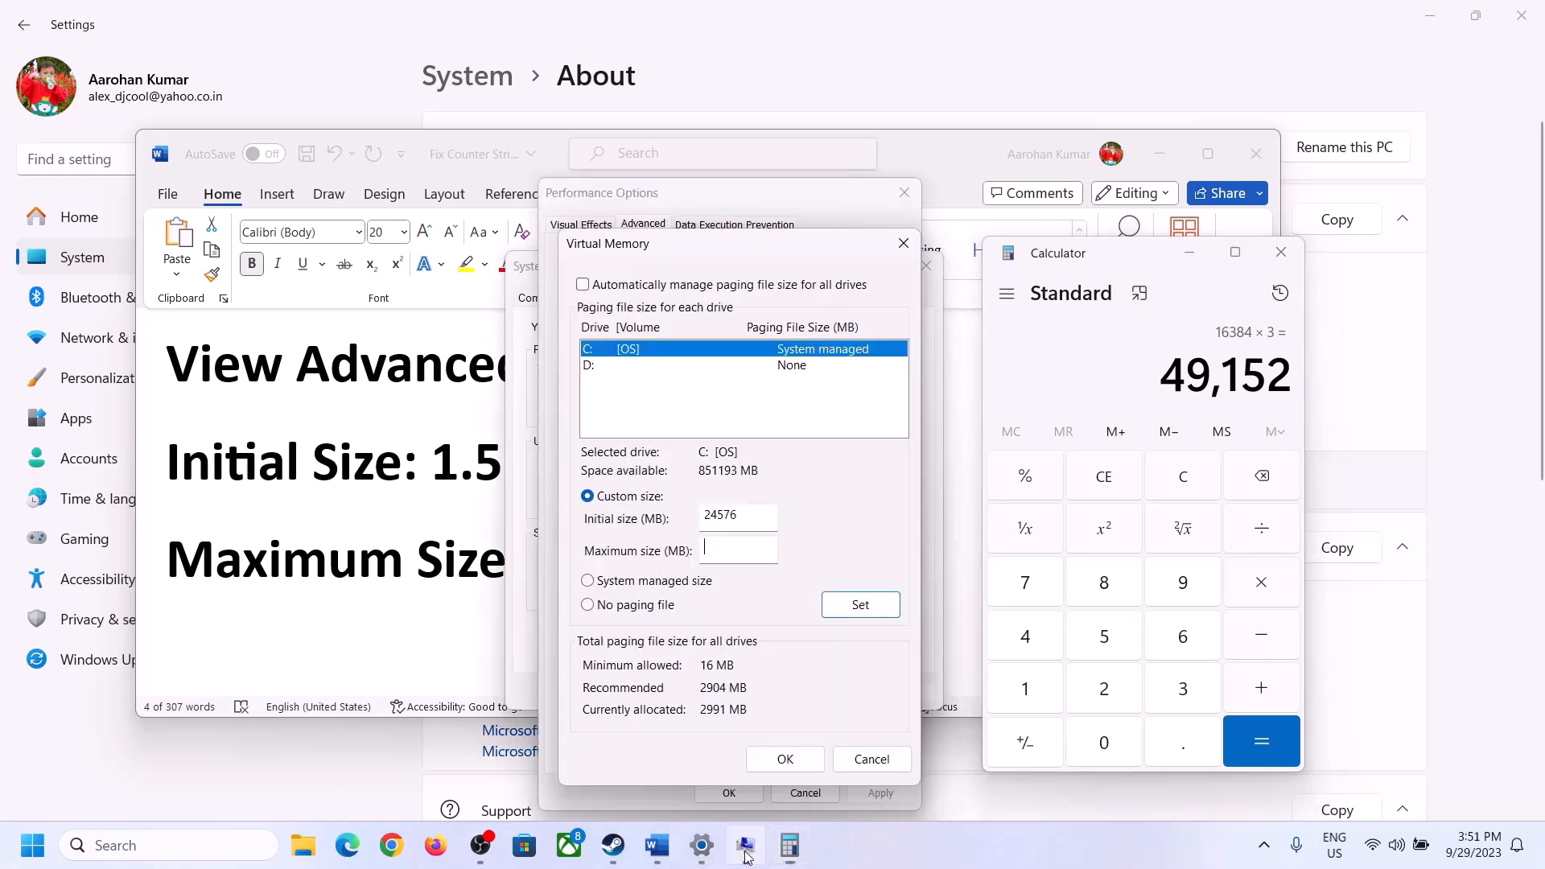
type("49152")
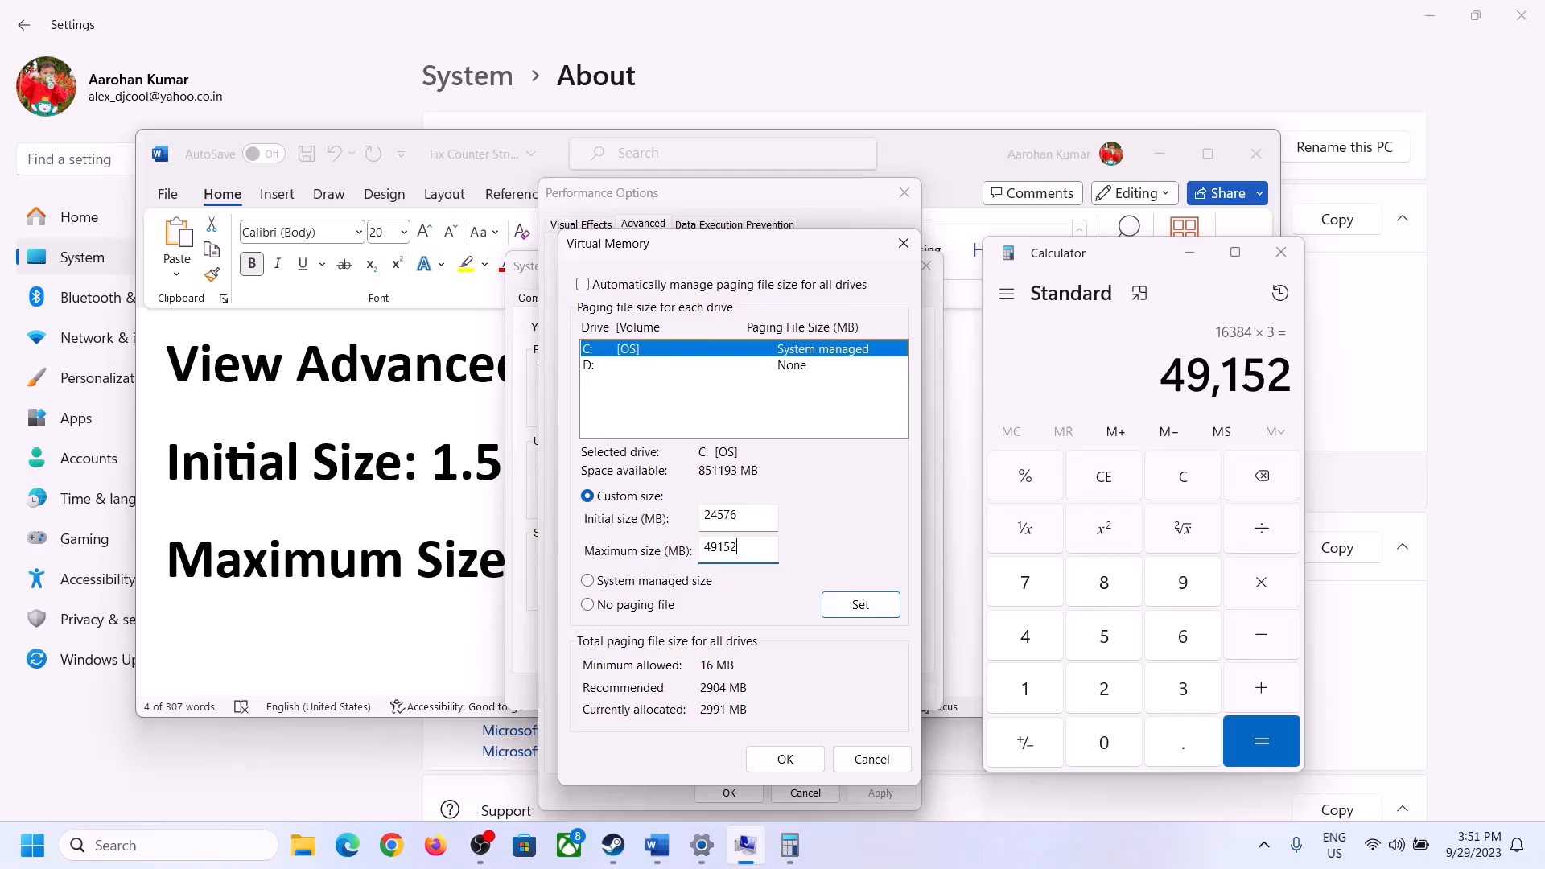
left_click(859, 607)
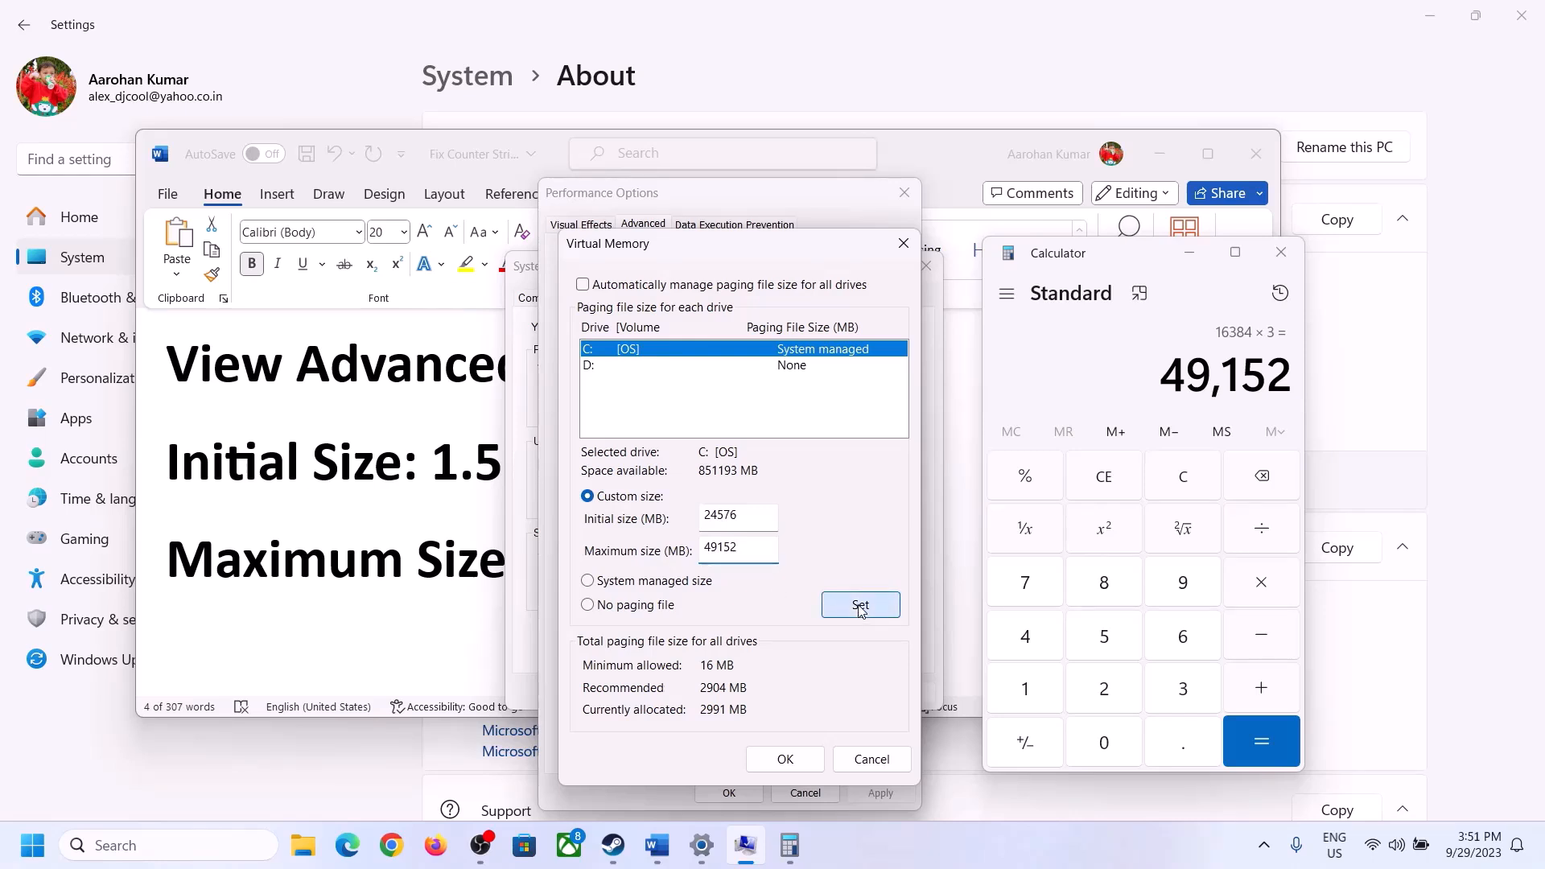
left_click(787, 758)
left_click(957, 496)
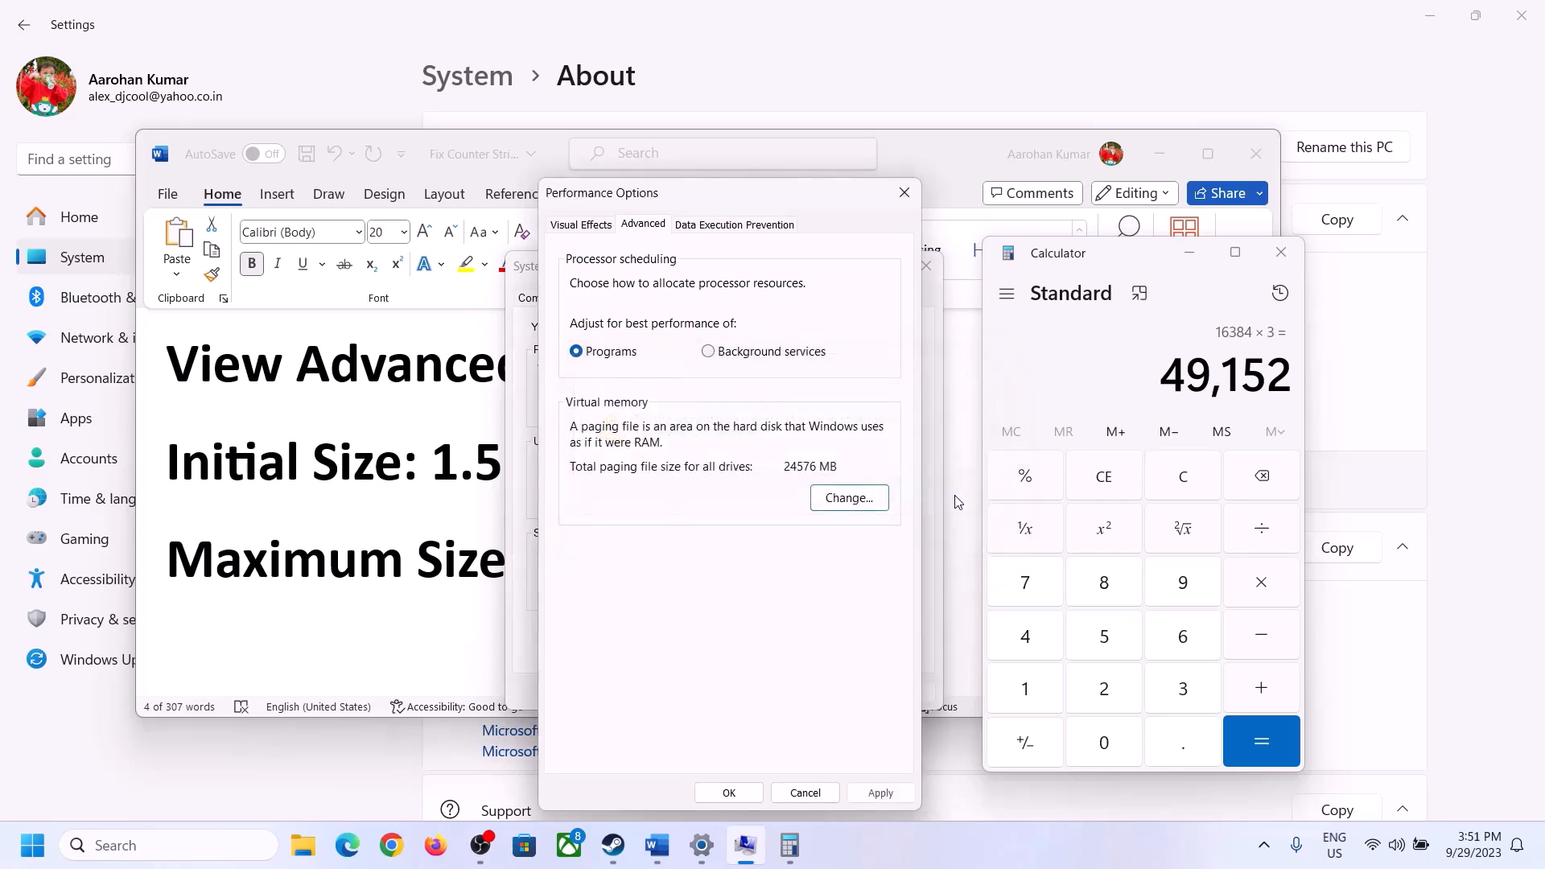
- Accept the Performance Options and System Properties dialogs and dismiss the restart prompt without restarting
left_click(729, 794)
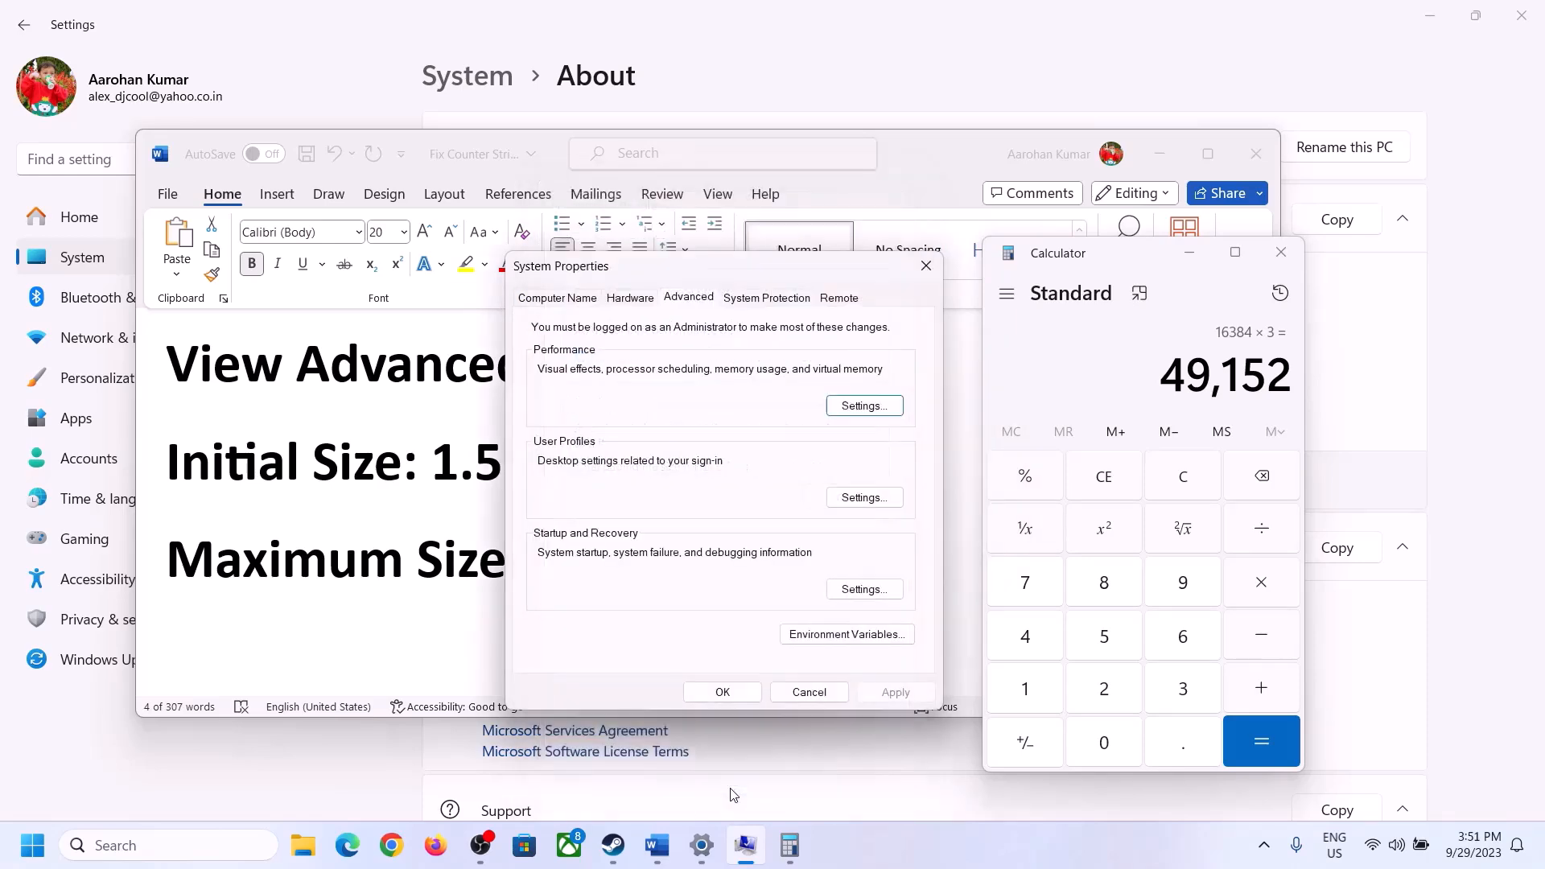
left_click(728, 691)
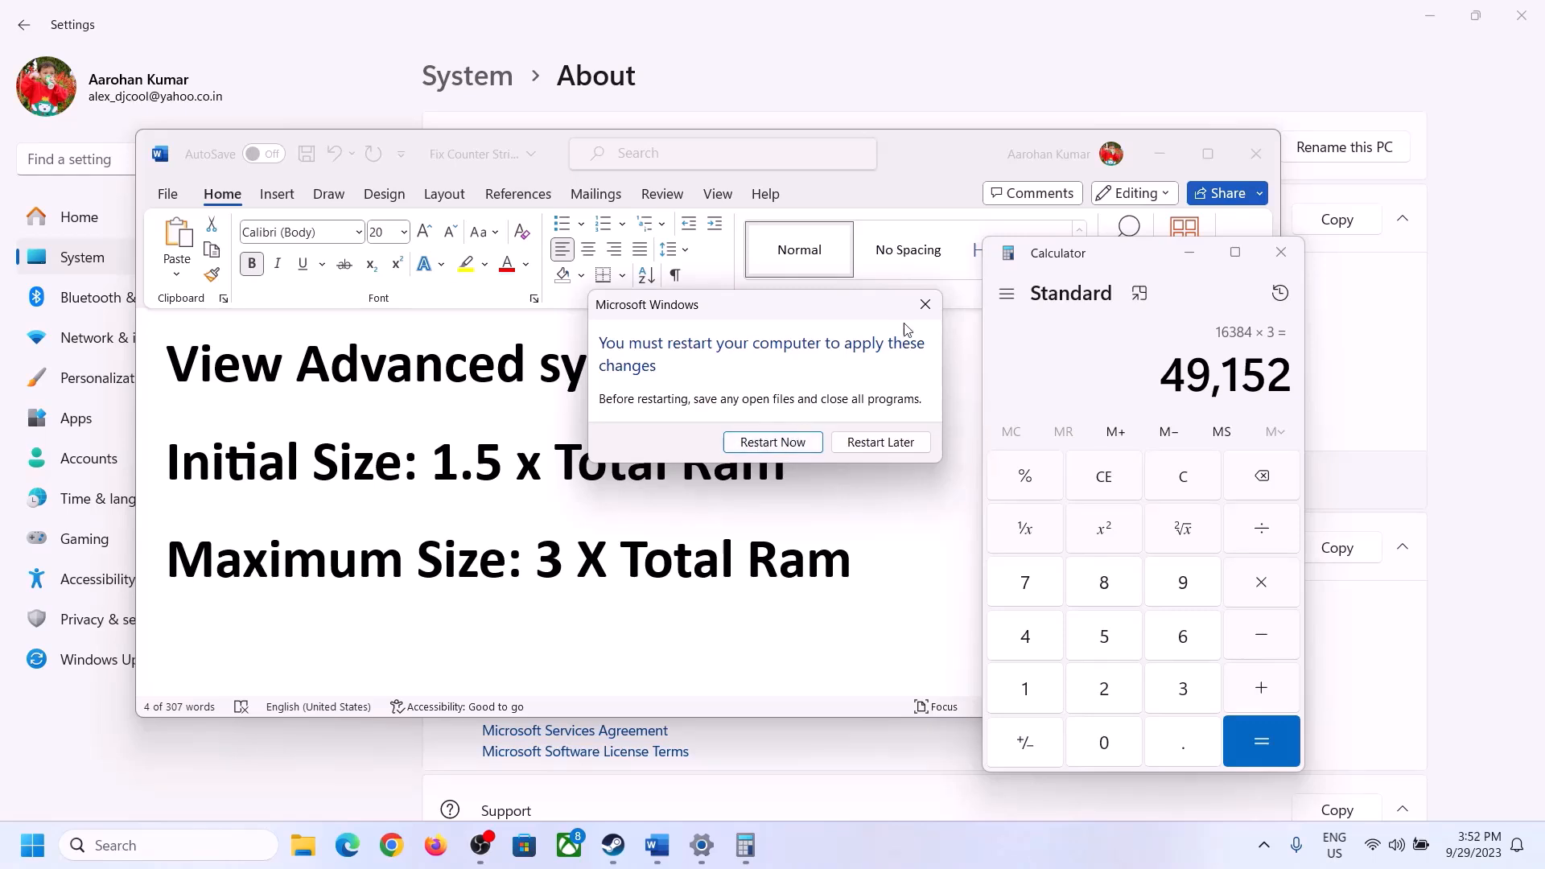
left_click(924, 302)
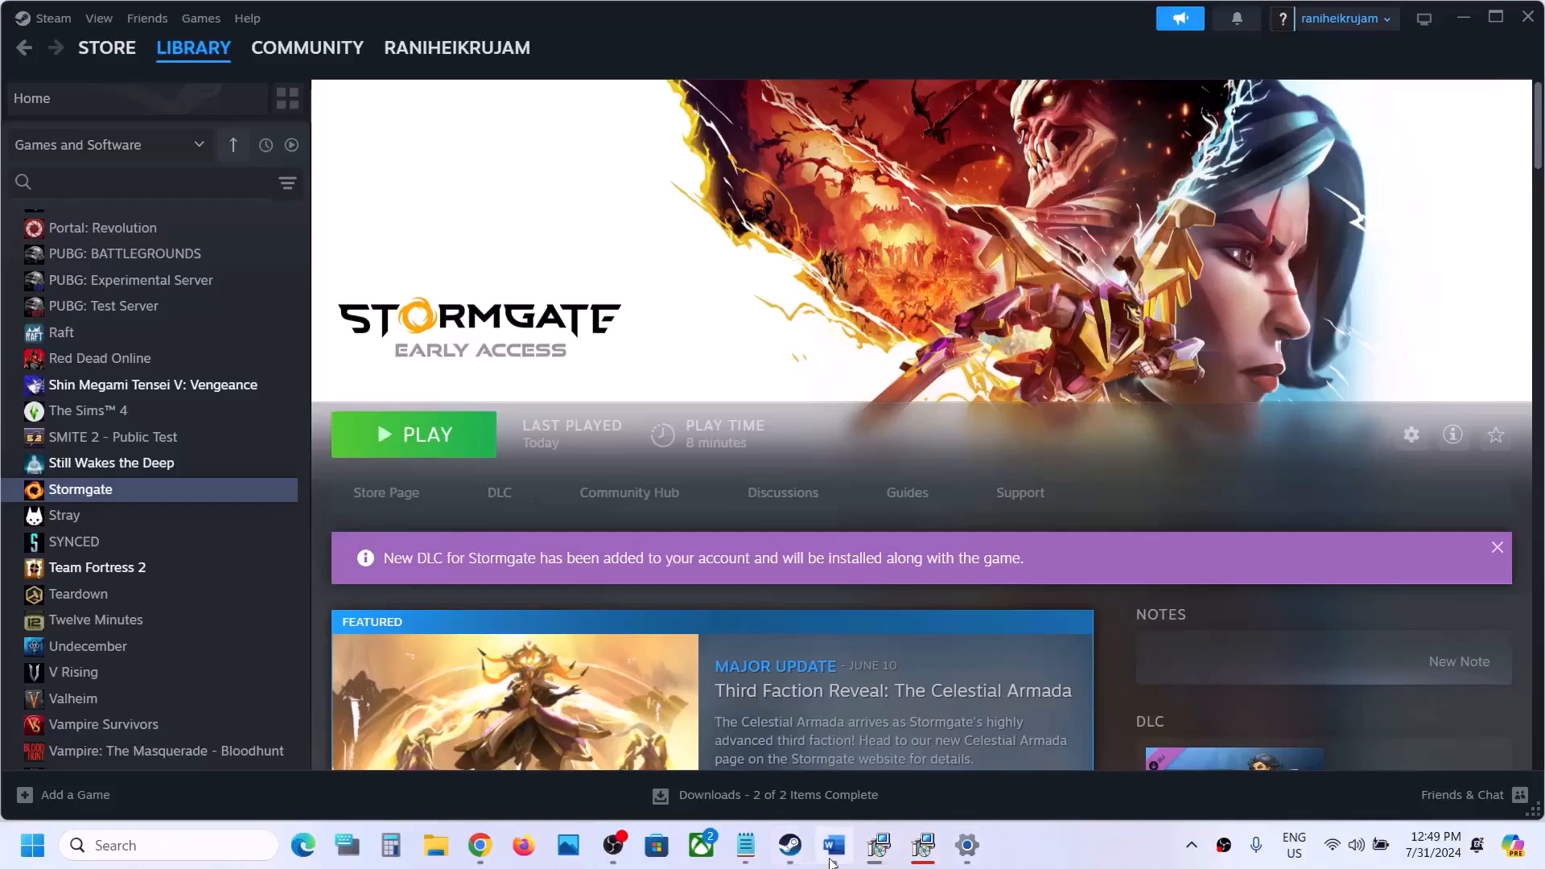
- Switch to the Word document and highlight Step 11's advice on unplugging external devices, disconnecting extra controllers and disabling the overlay
left_click(832, 846)
scroll(338, 448, "down", 6)
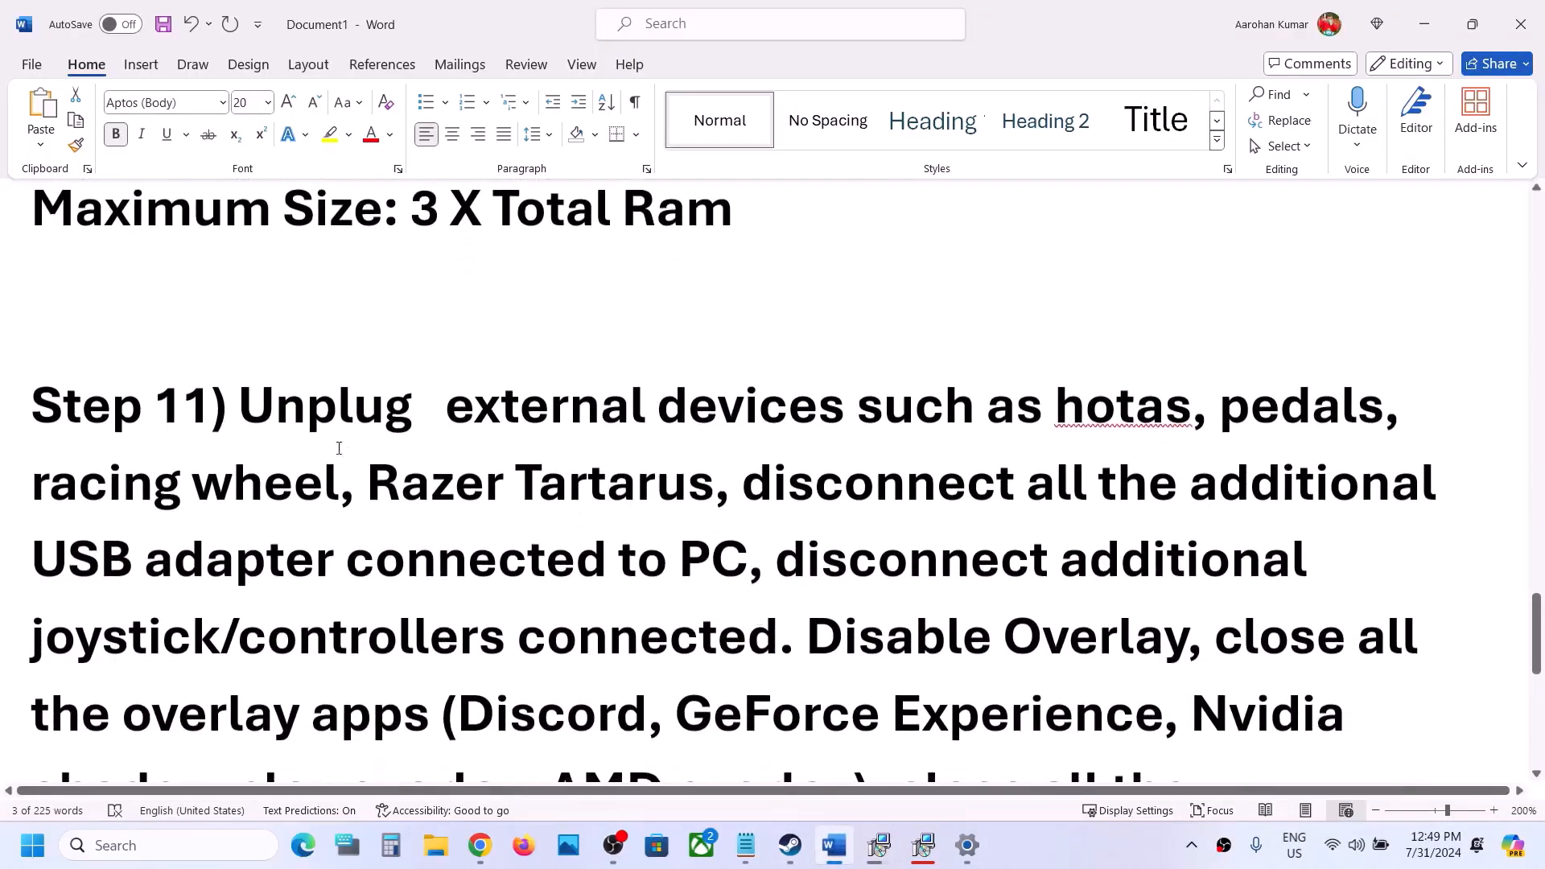
left_click_drag(241, 426, 733, 552)
scroll(732, 552, "down", 1)
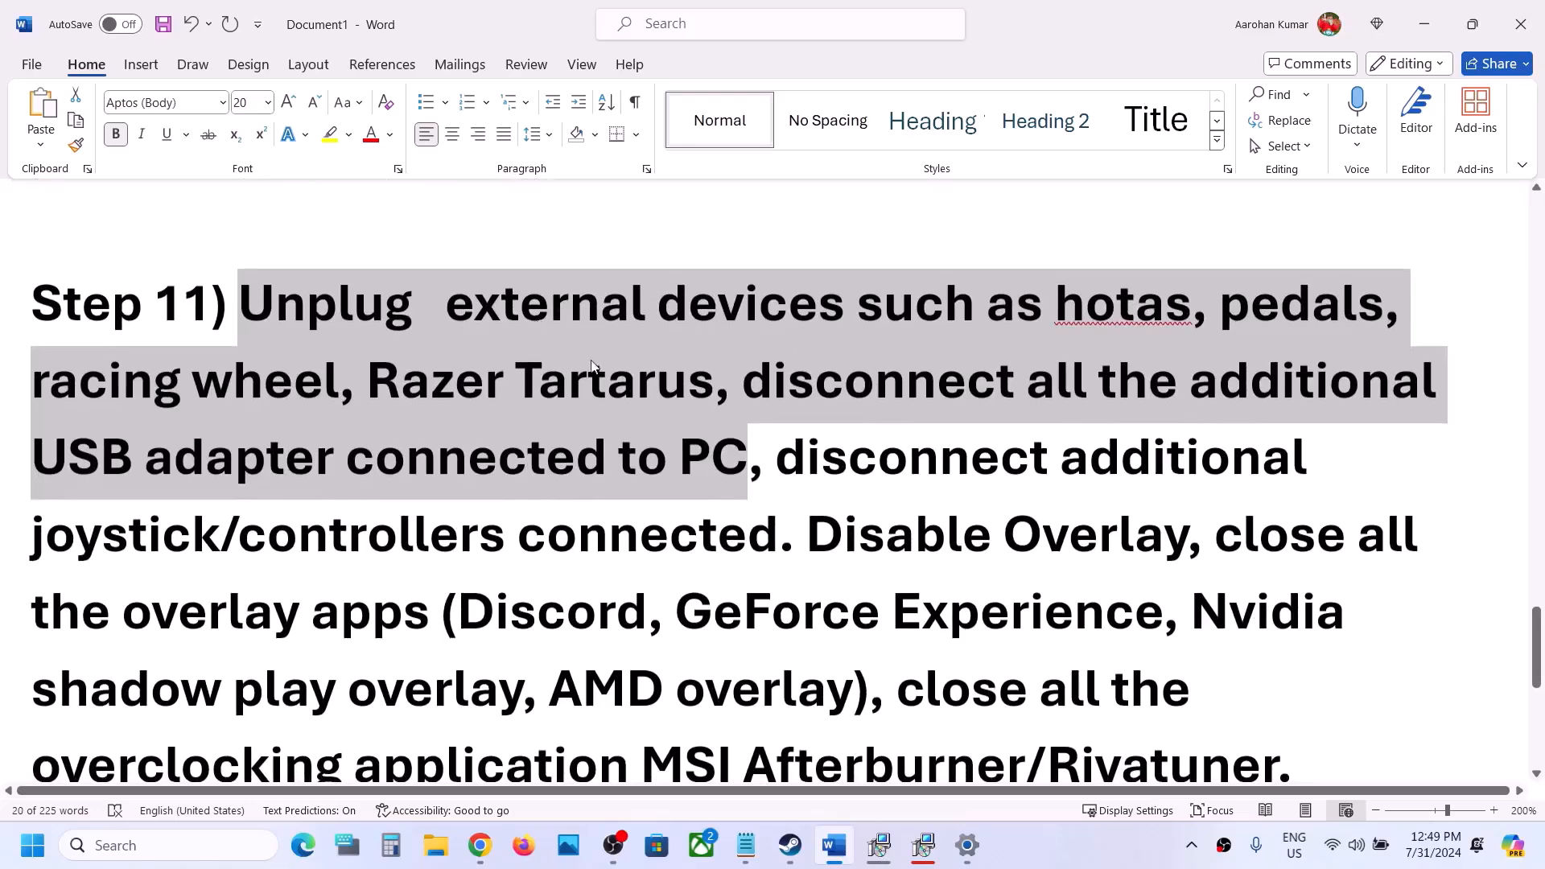
left_click_drag(781, 455, 1187, 538)
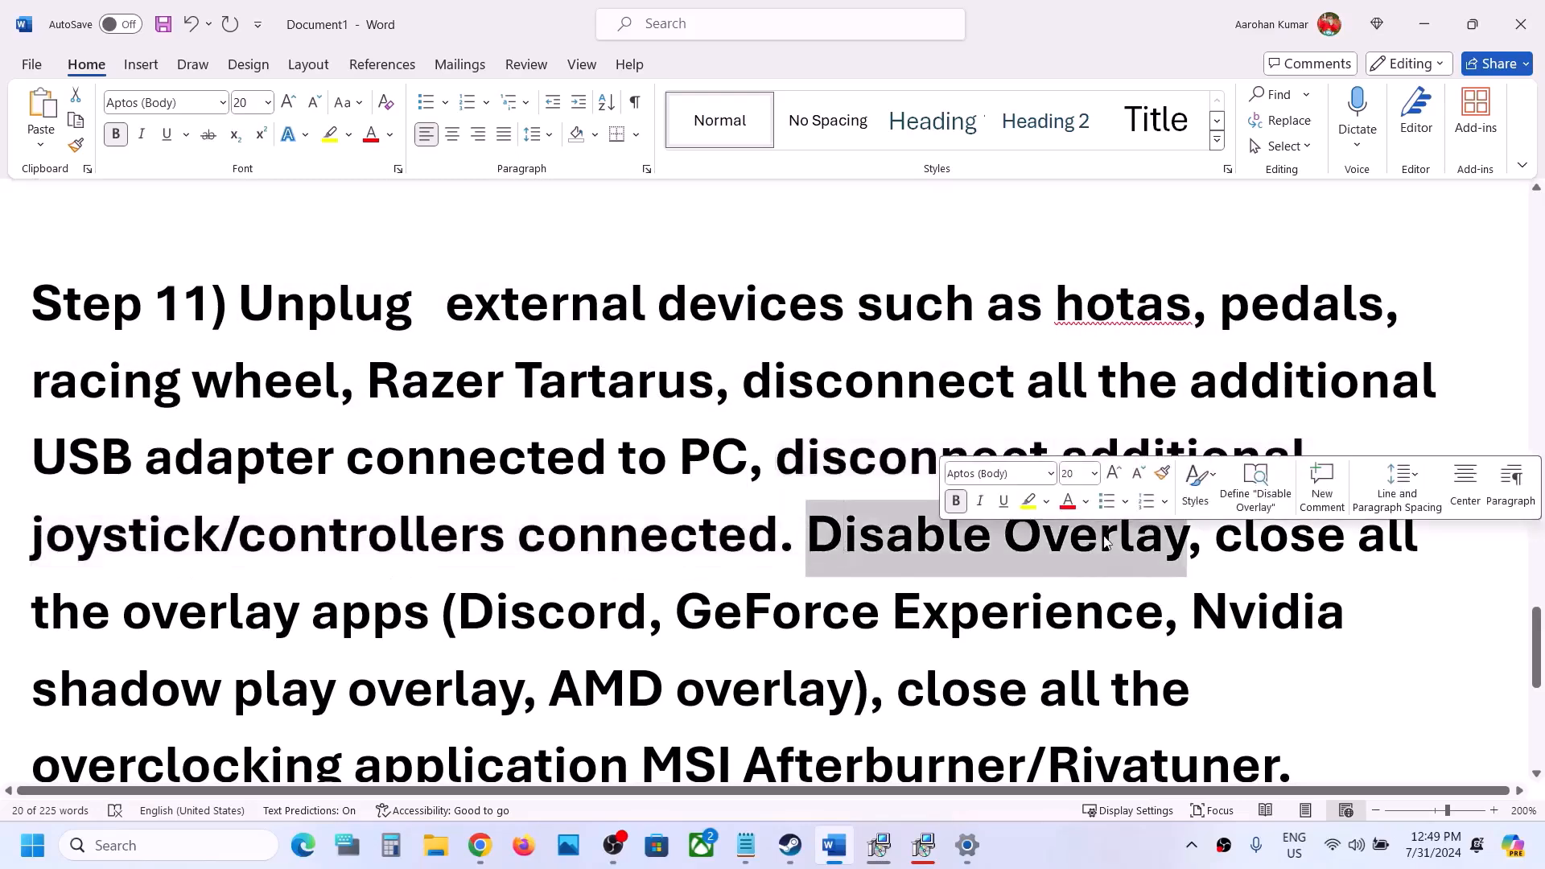
- Switch to Steam and turn off the in-game Steam Overlay in Stormgate's properties
left_click(790, 844)
right_click(167, 498)
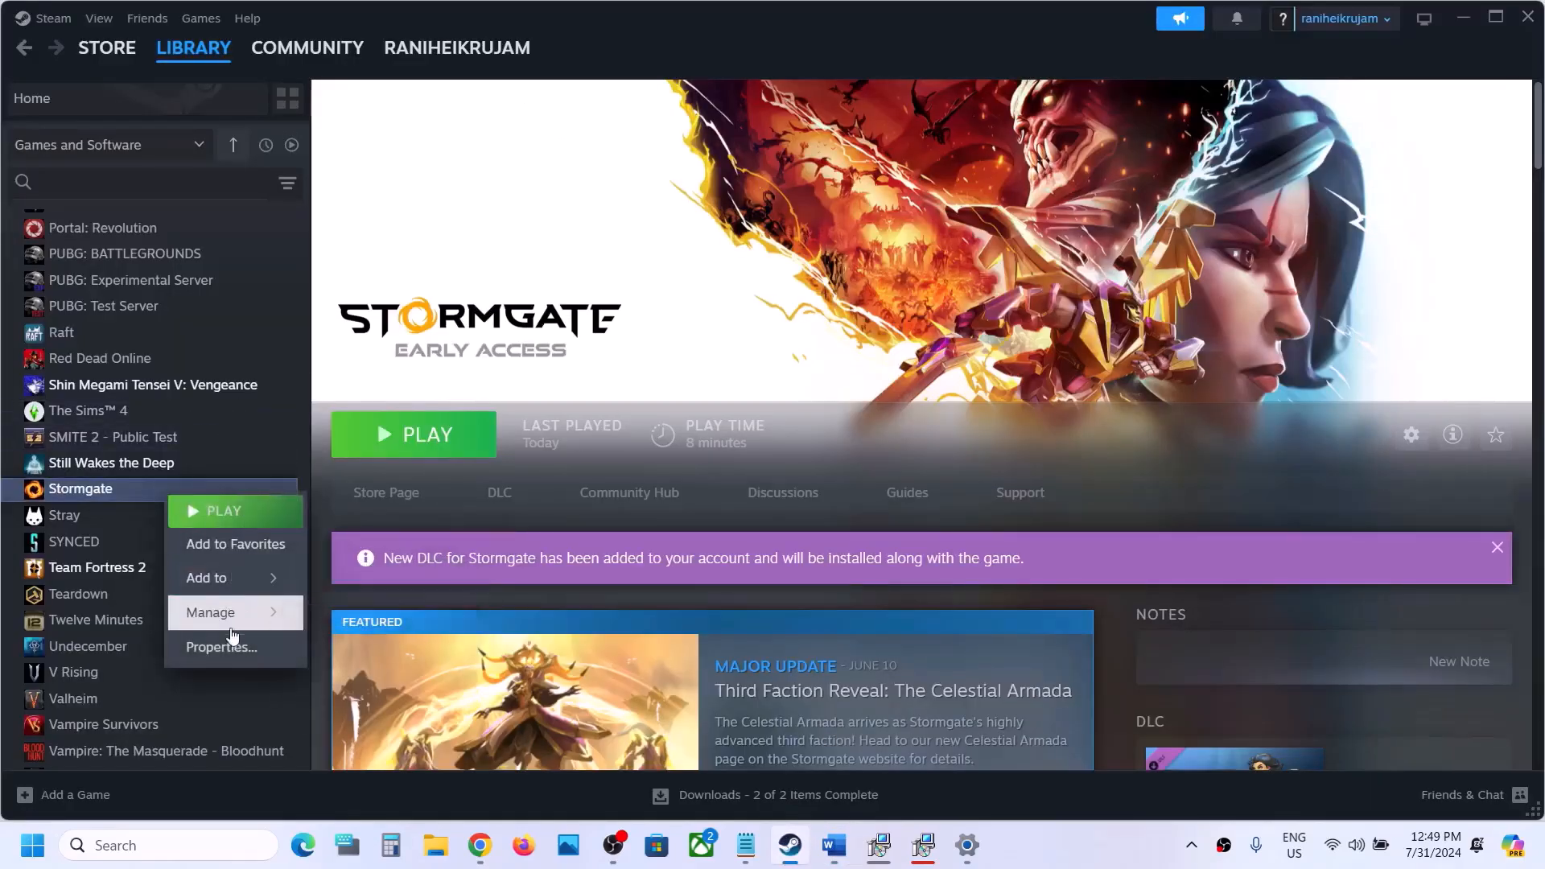
left_click(210, 644)
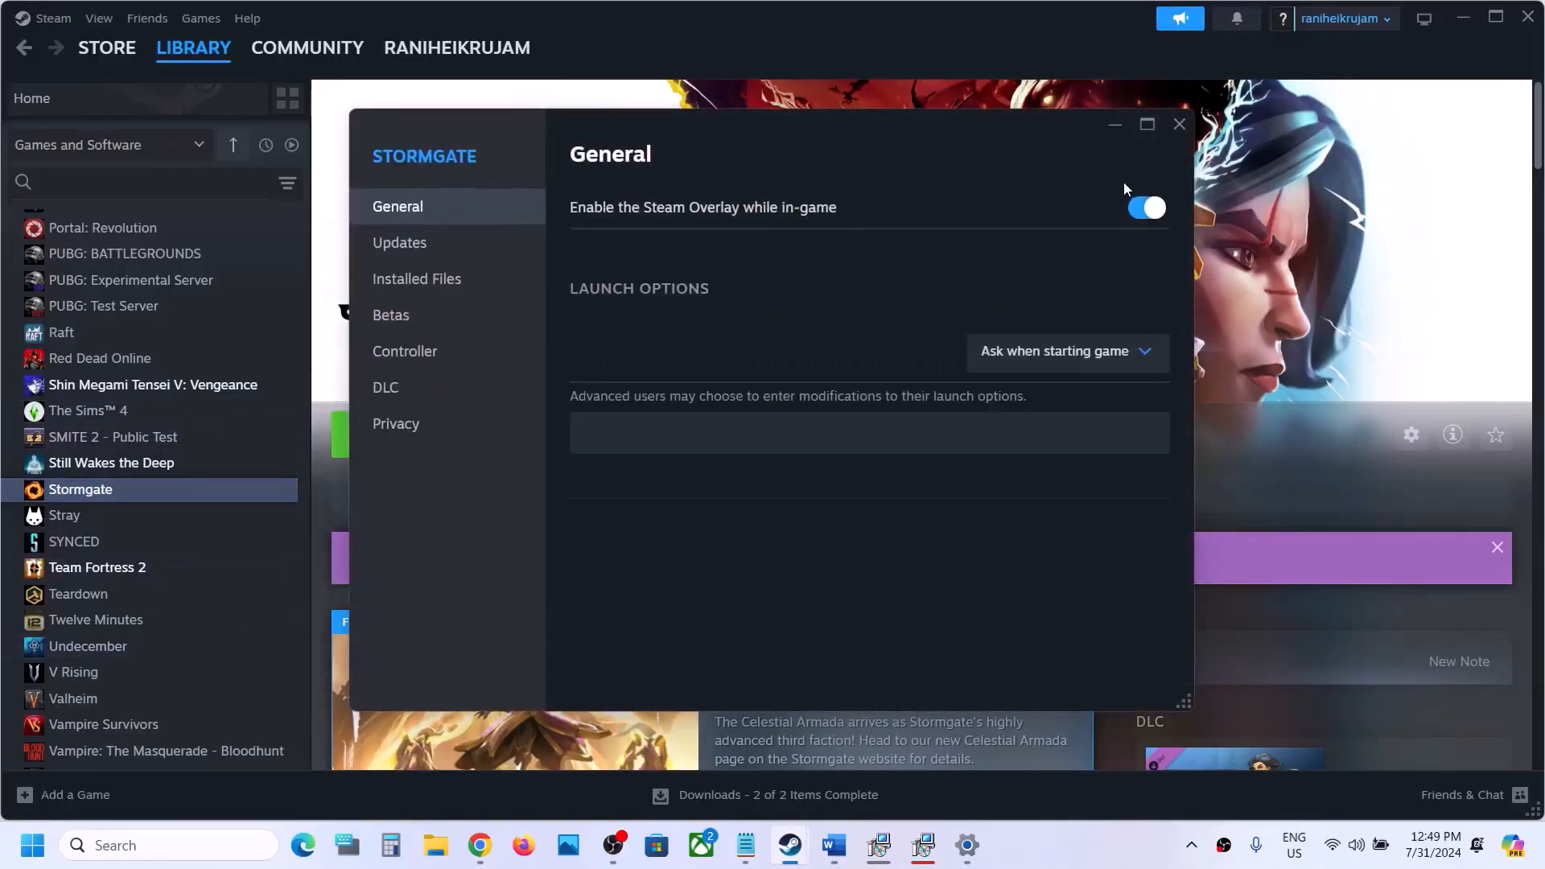
left_click(1147, 207)
left_click(1173, 127)
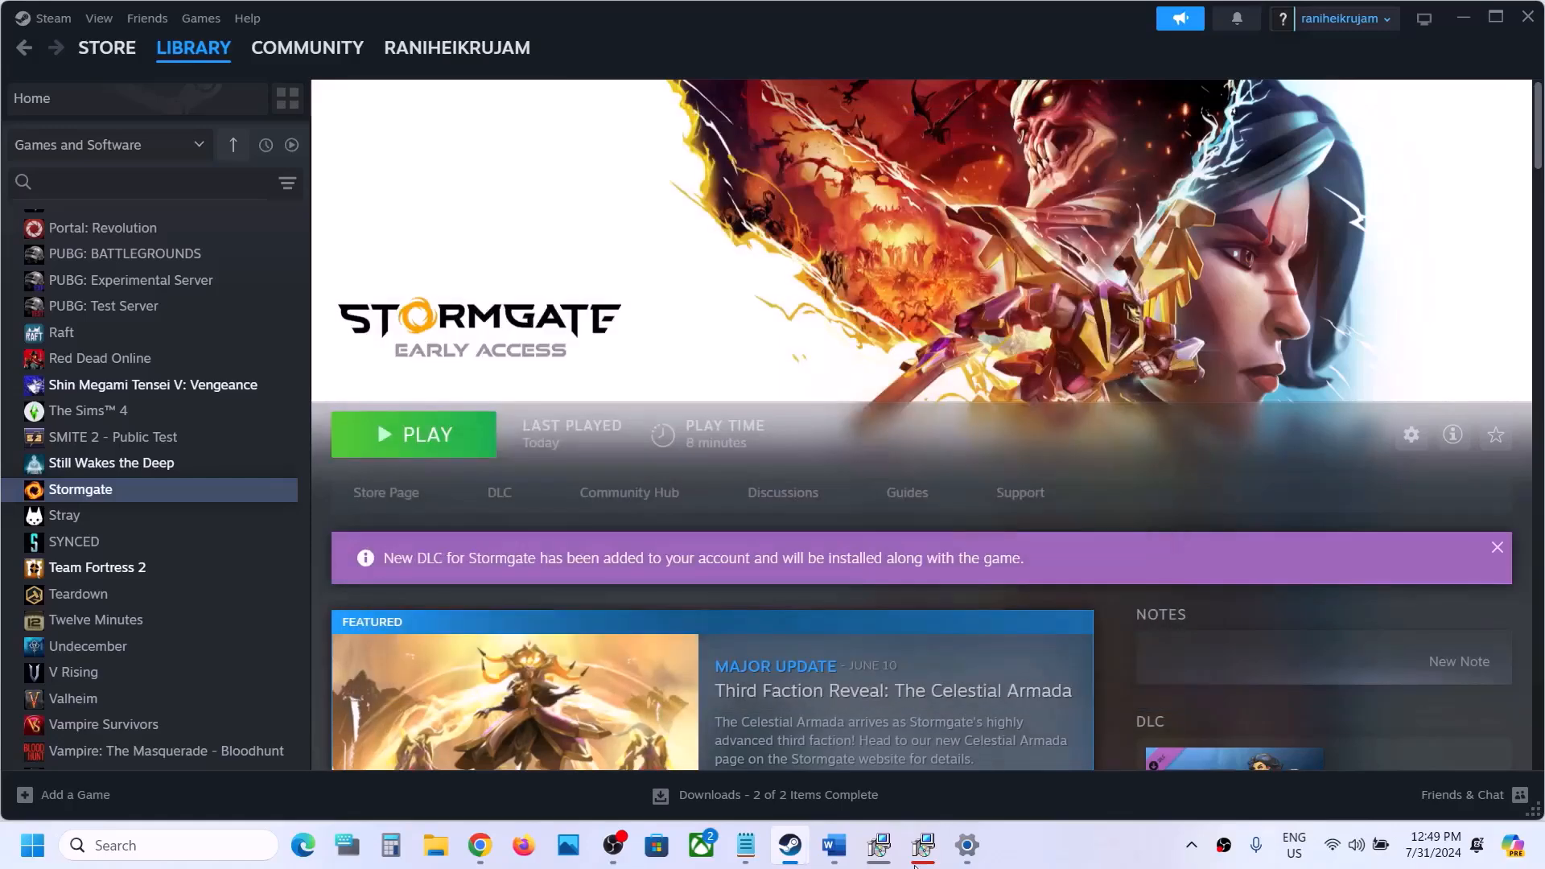
- Return to the Word document and highlight Step 11's instruction to close overlay apps such as Discord and GeForce Experience
left_click(834, 847)
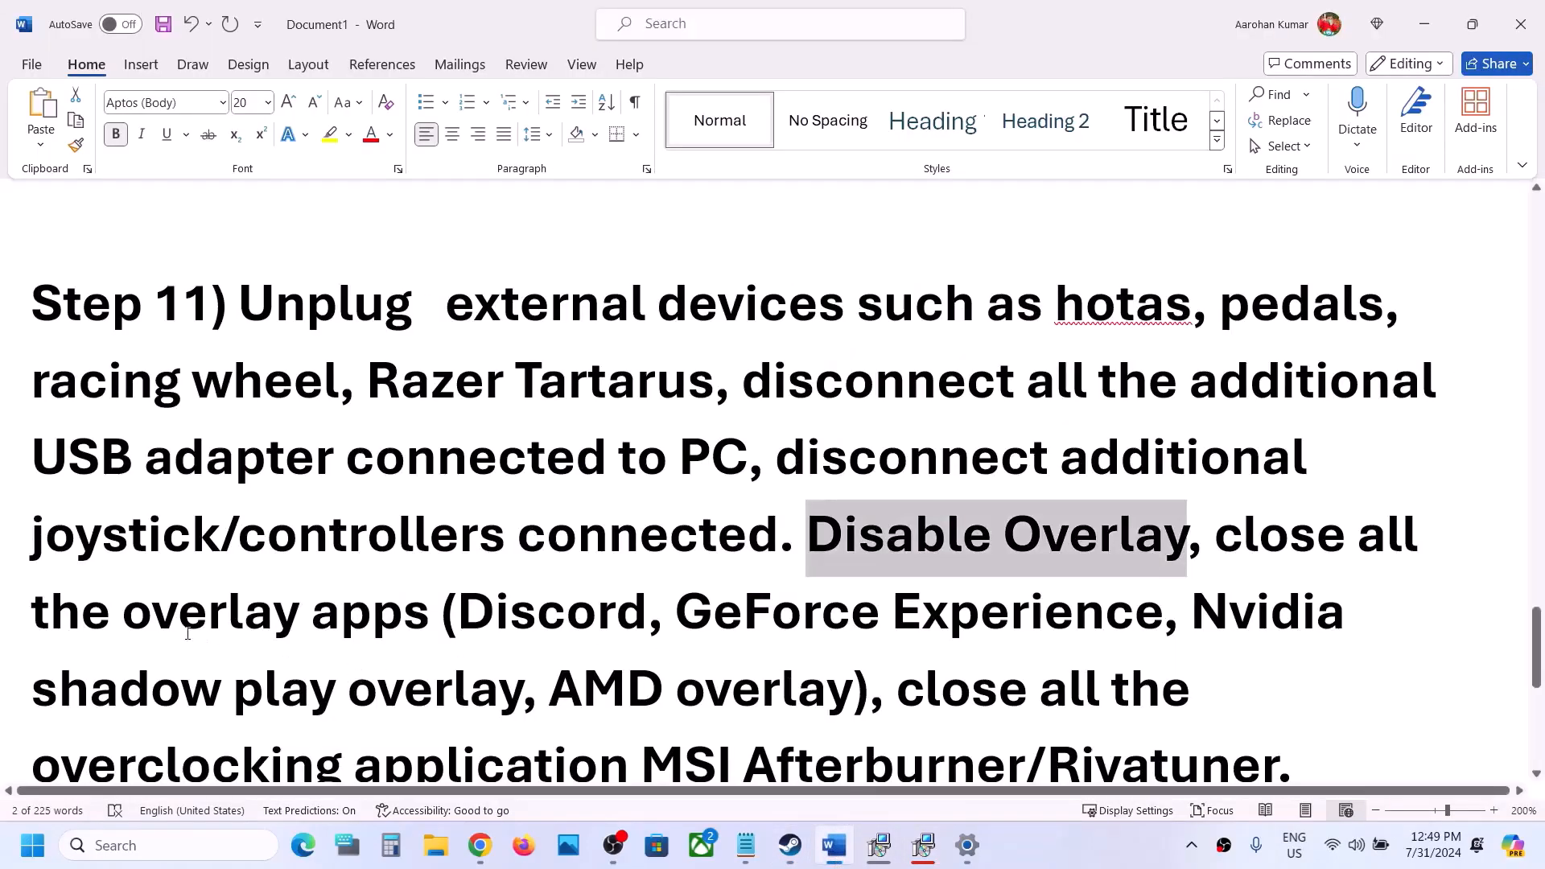
left_click_drag(125, 615, 644, 613)
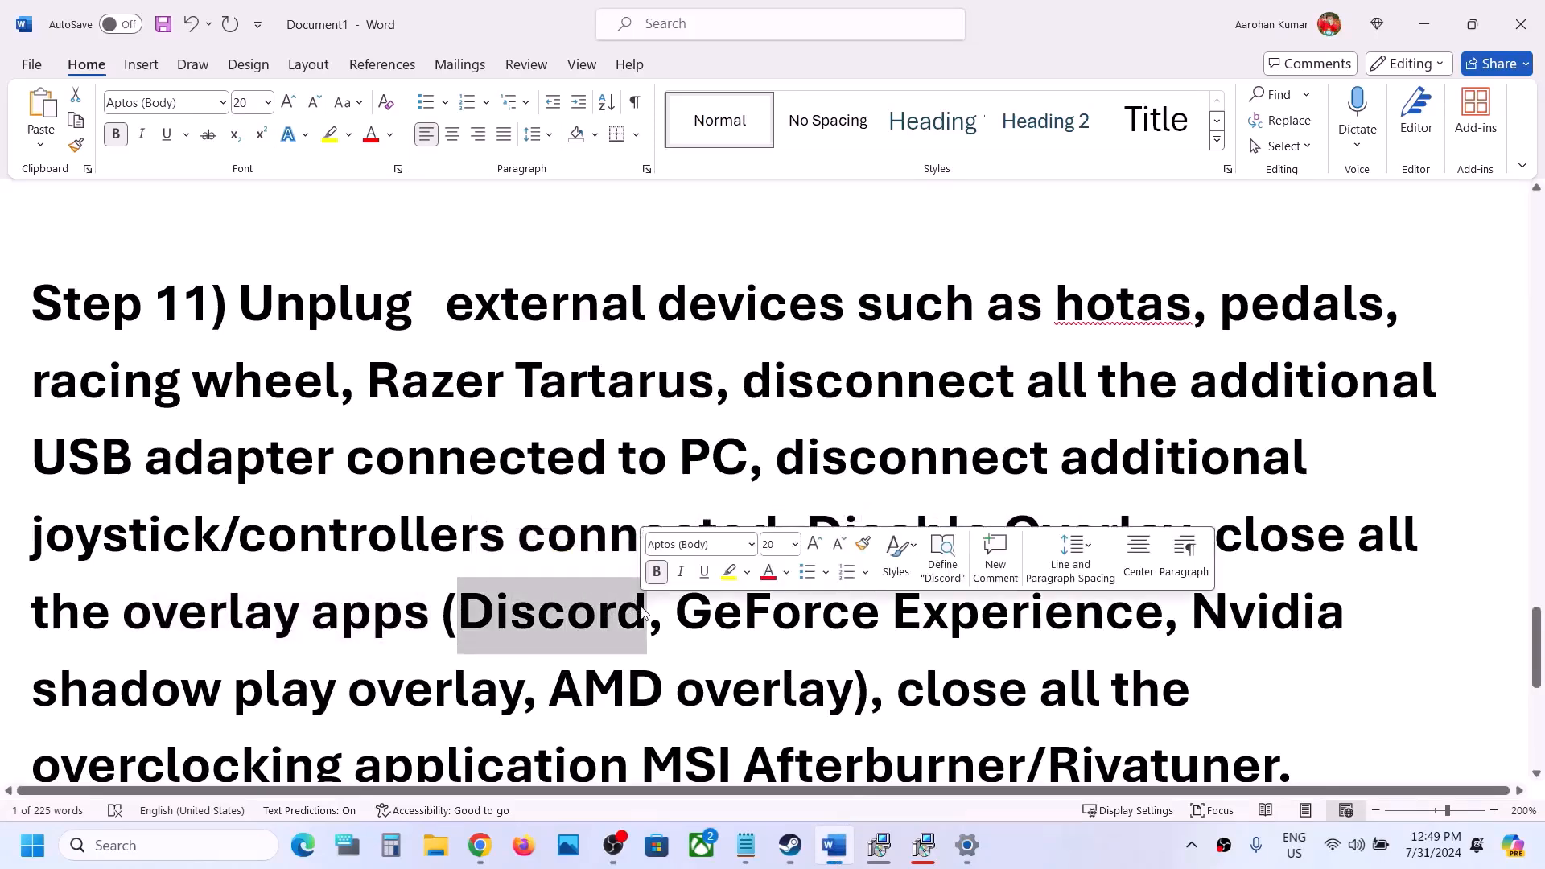
left_click_drag(678, 614, 1103, 604)
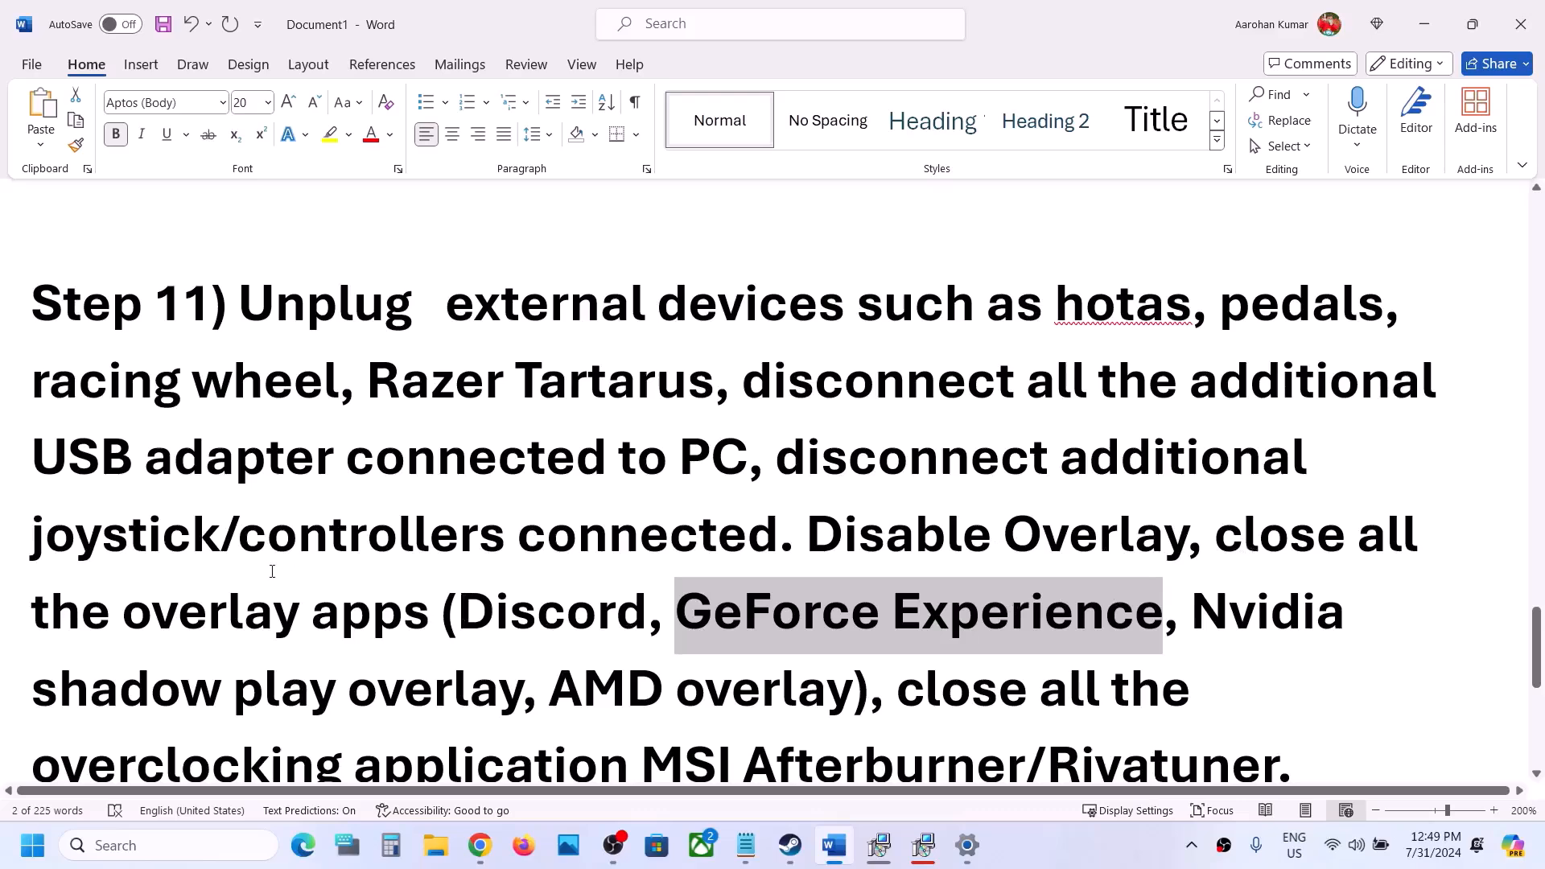
left_click_drag(133, 607, 434, 611)
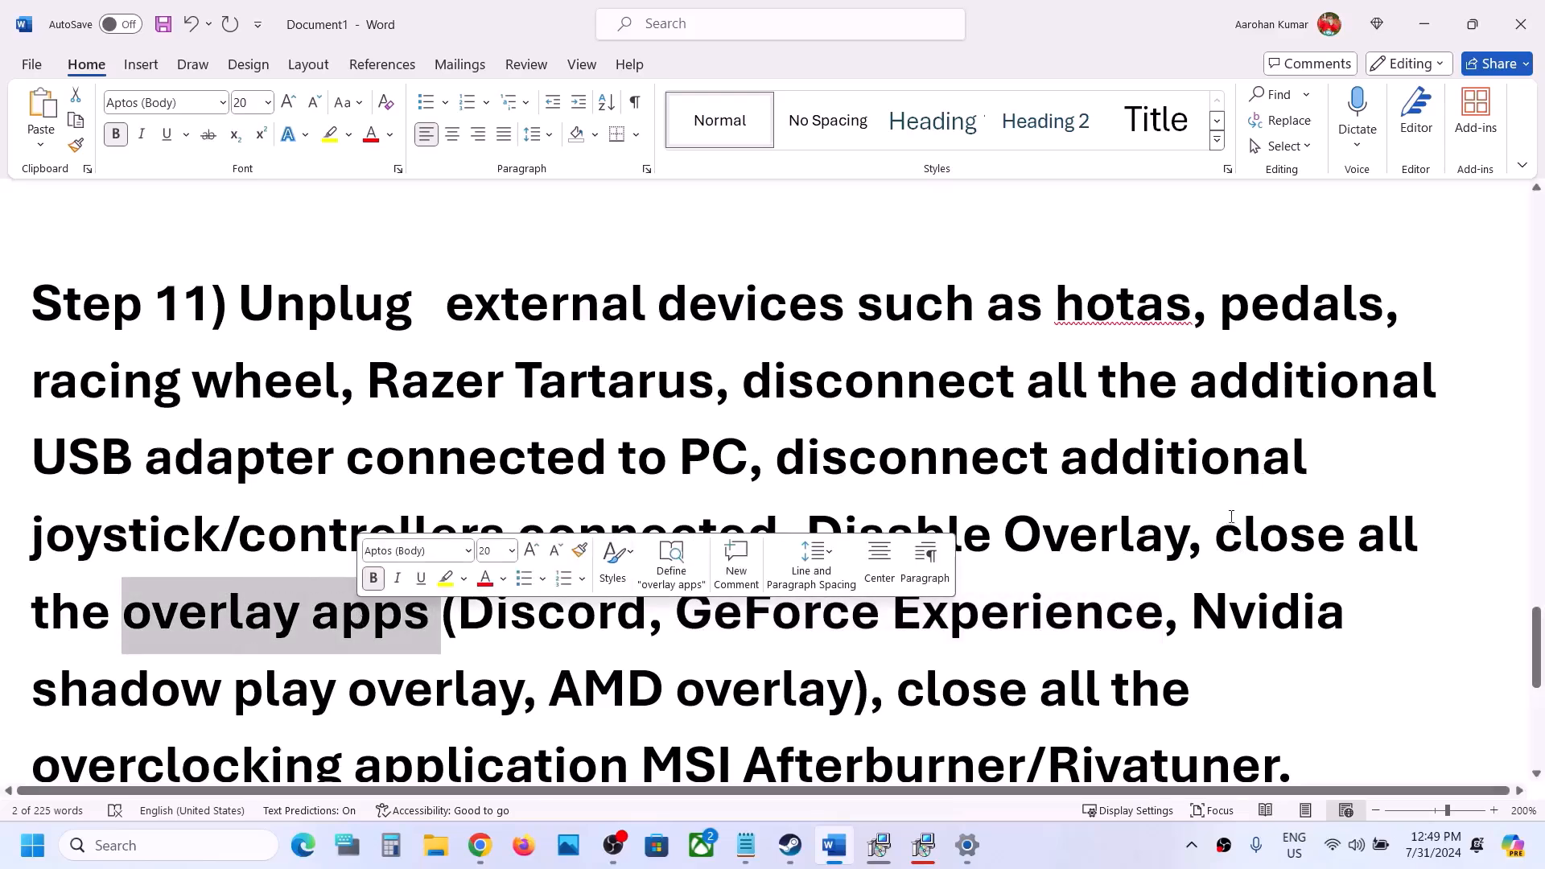
left_click_drag(1231, 517, 427, 616)
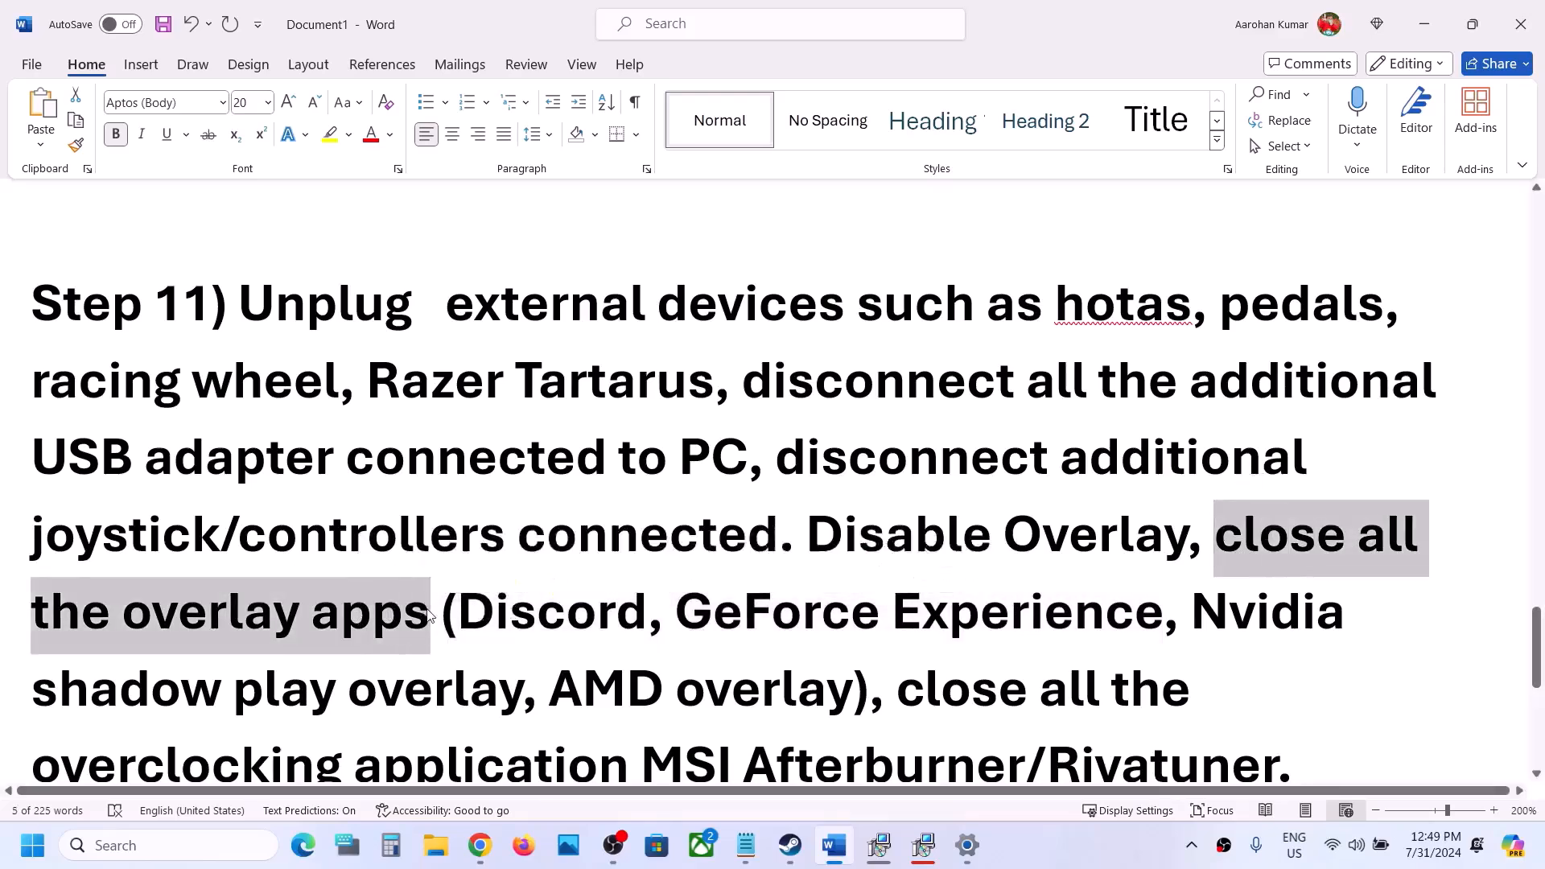
- Highlight Step 11's instructions to close overclocking applications such as MSI Afterburner/Rivatuner and to perform a clean boot
scroll(427, 616, "down", 4)
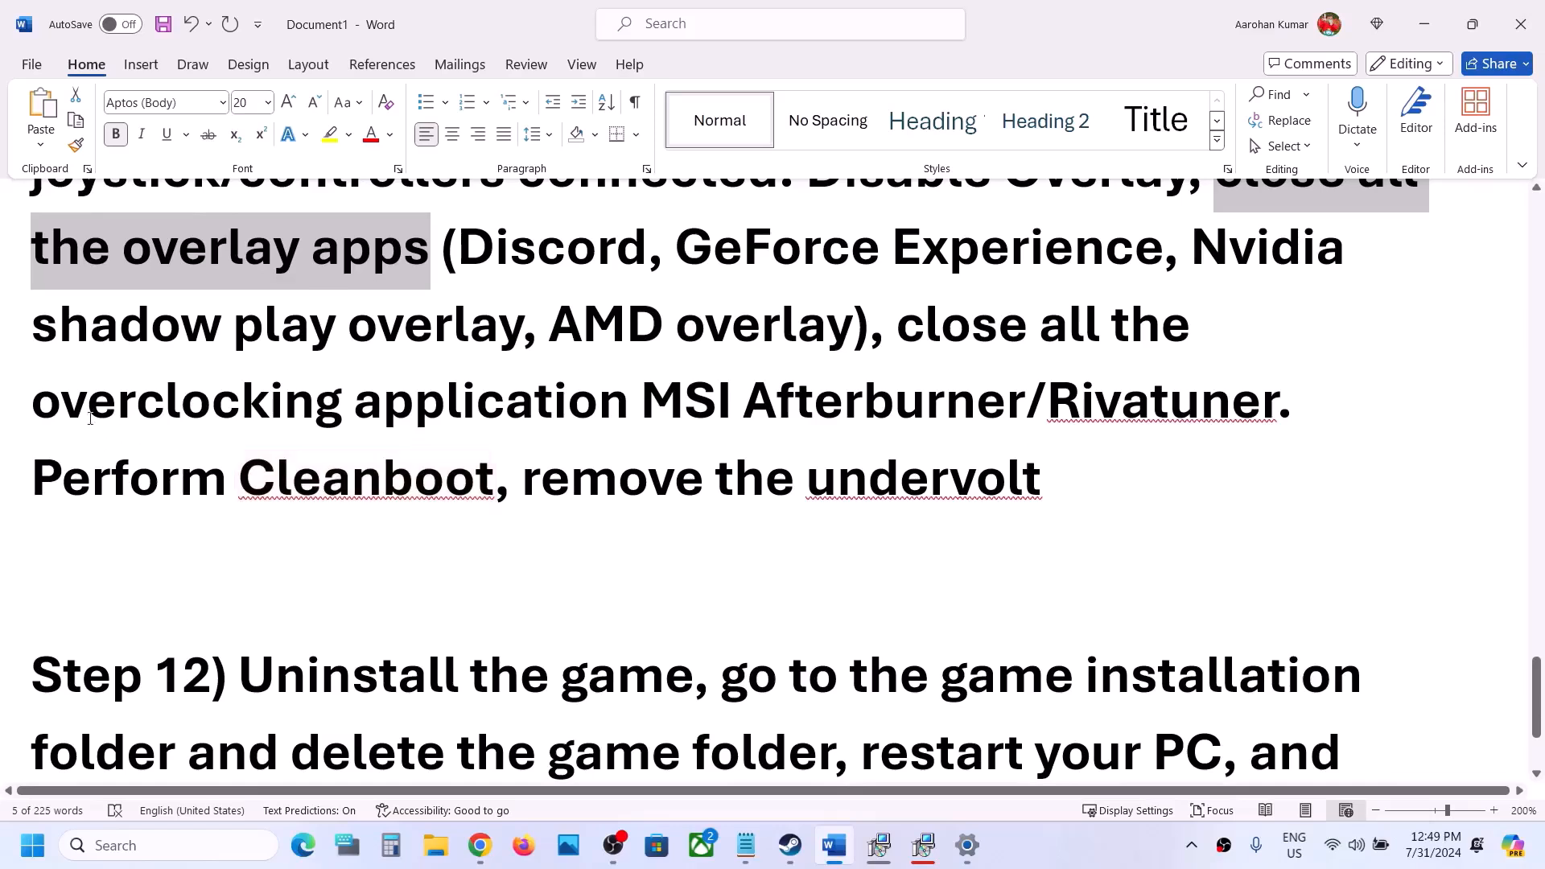
left_click_drag(74, 410, 1276, 407)
left_click(661, 398)
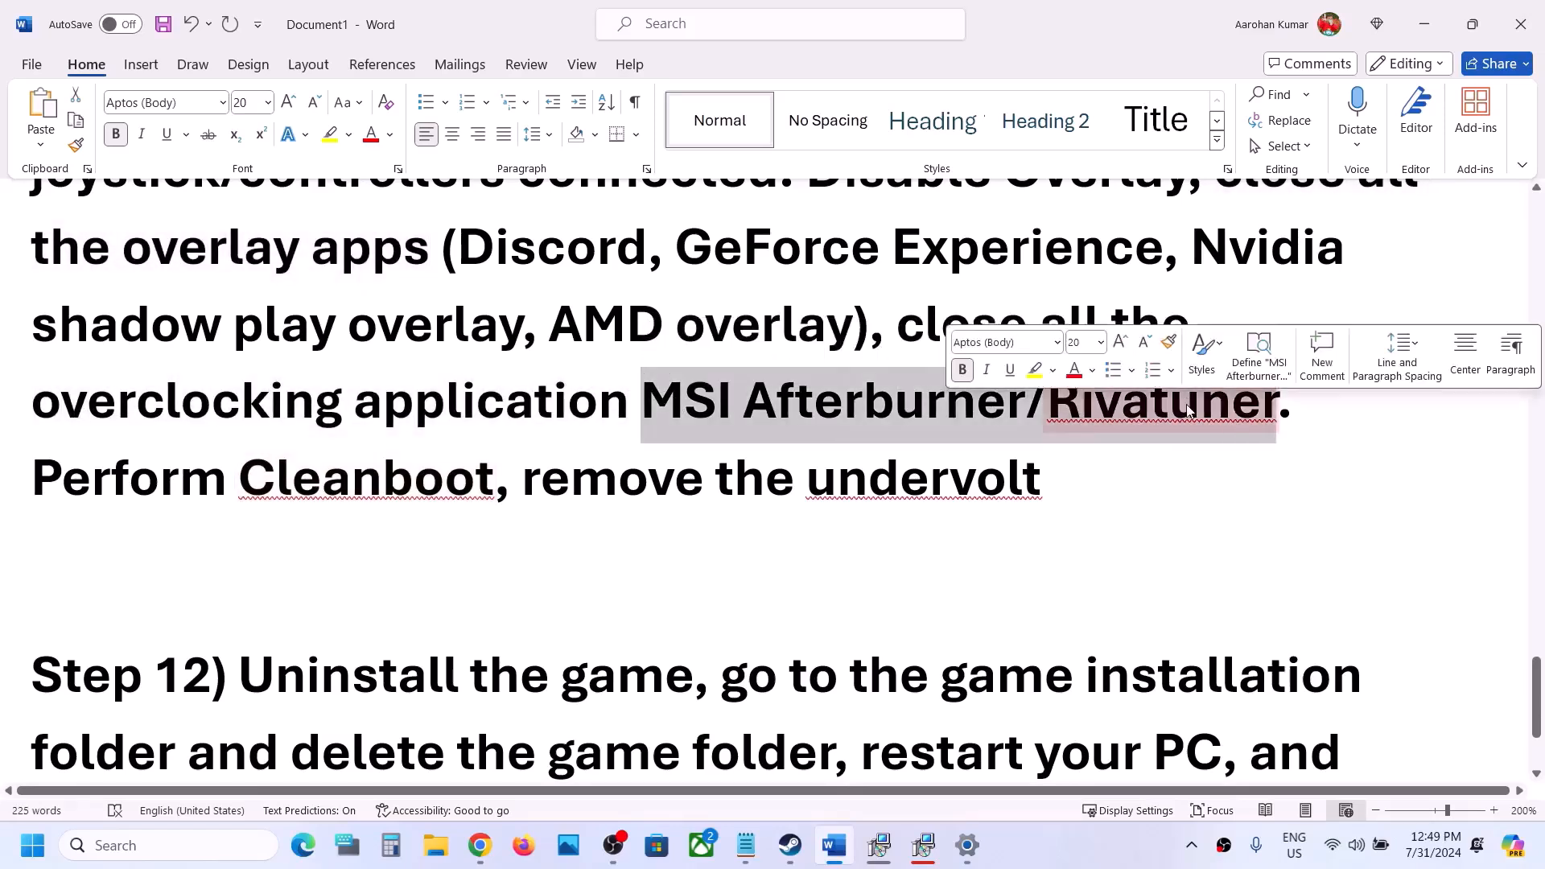
left_click_drag(36, 402, 640, 402)
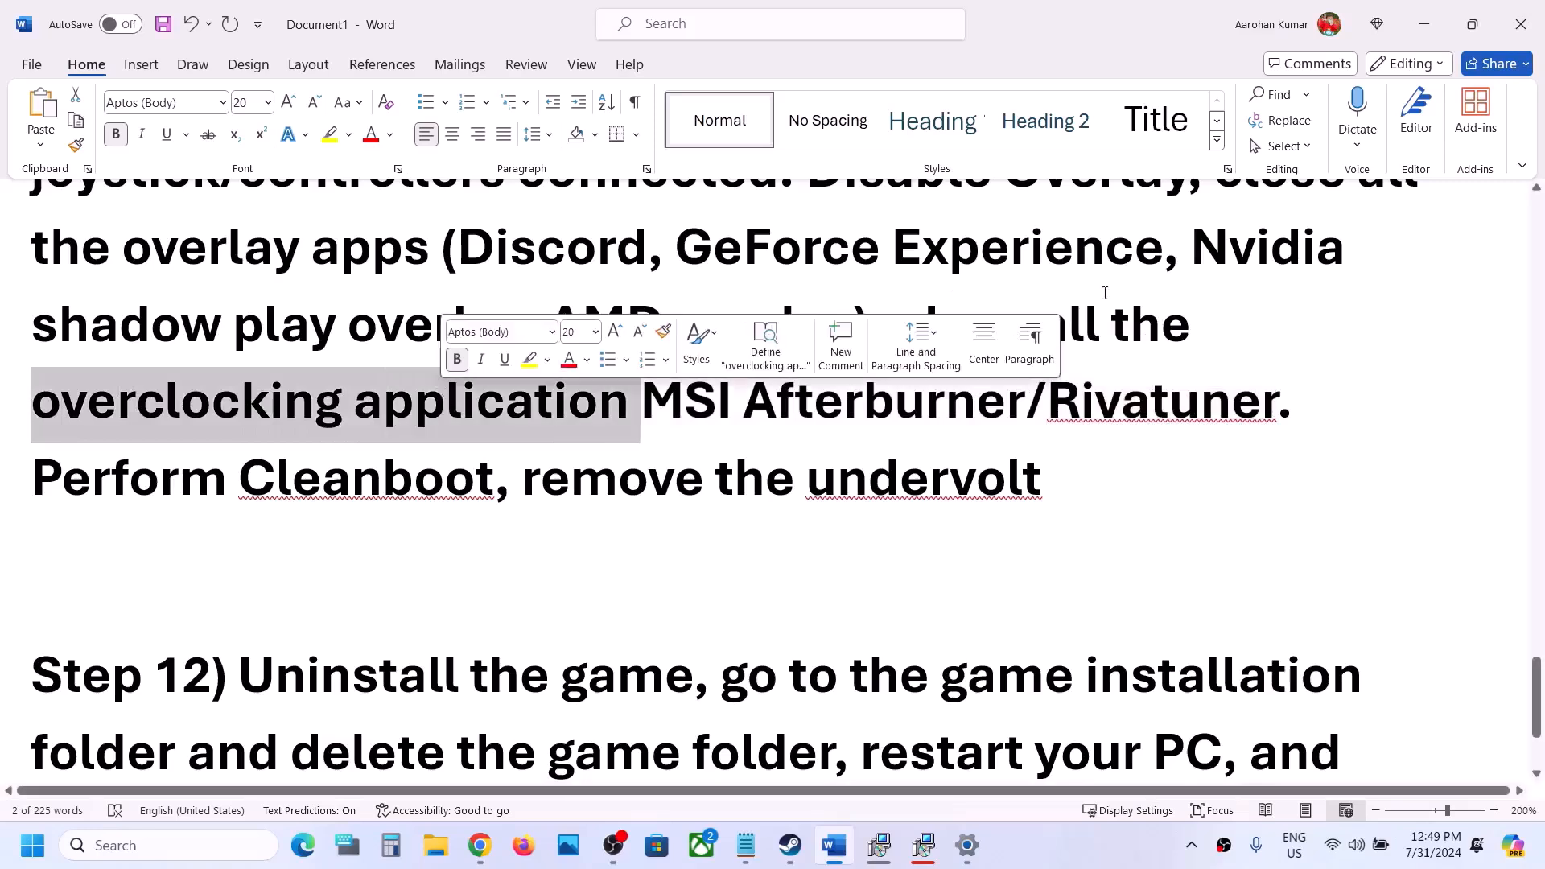
left_click(1113, 306)
double_click(1008, 322)
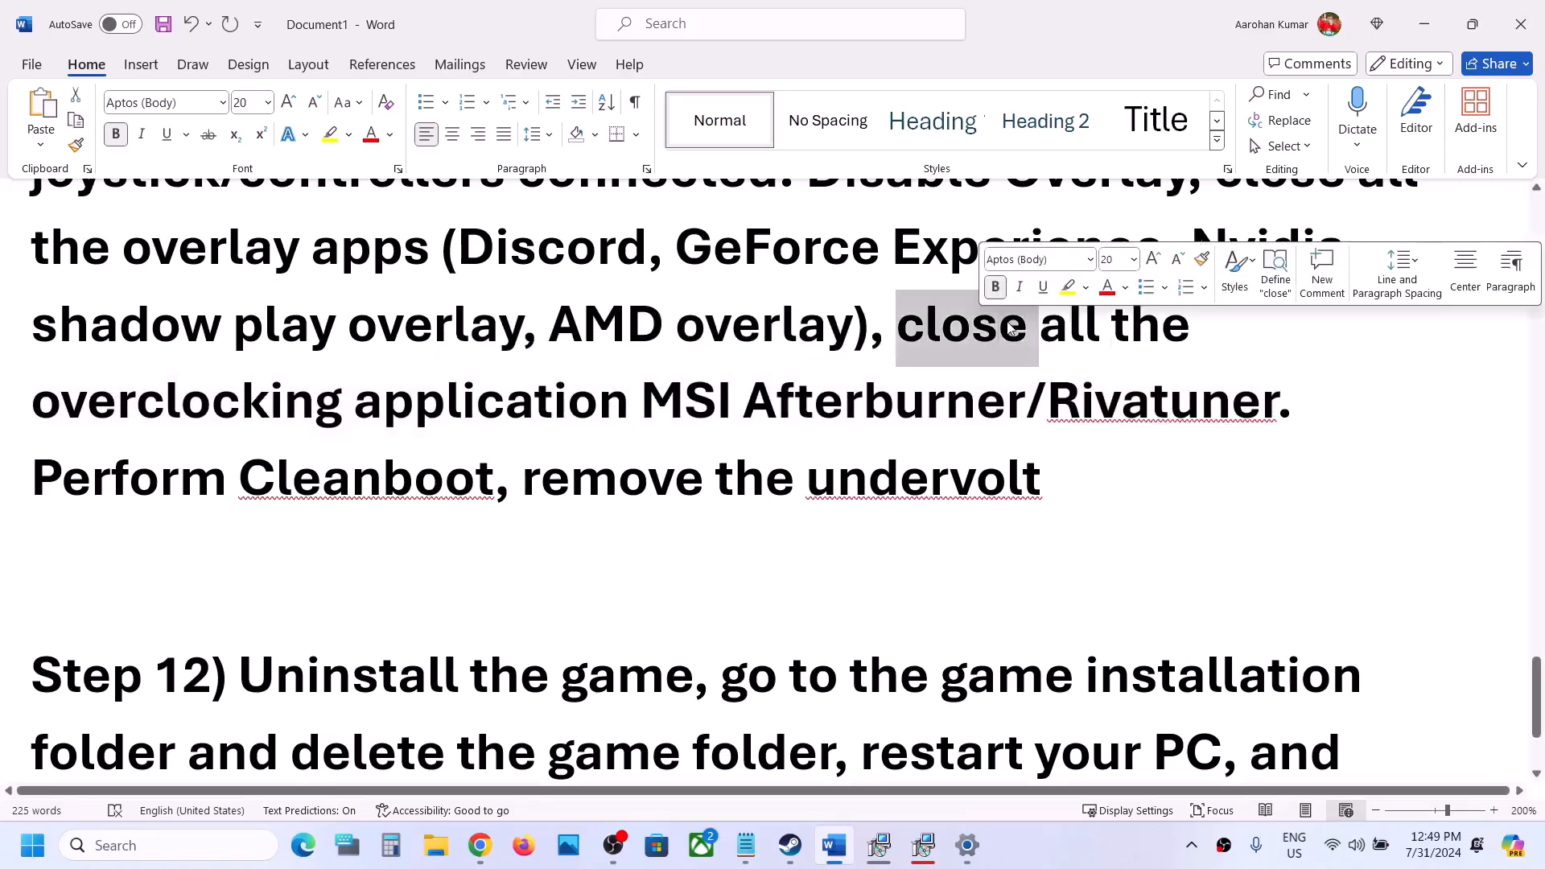
double_click(275, 506)
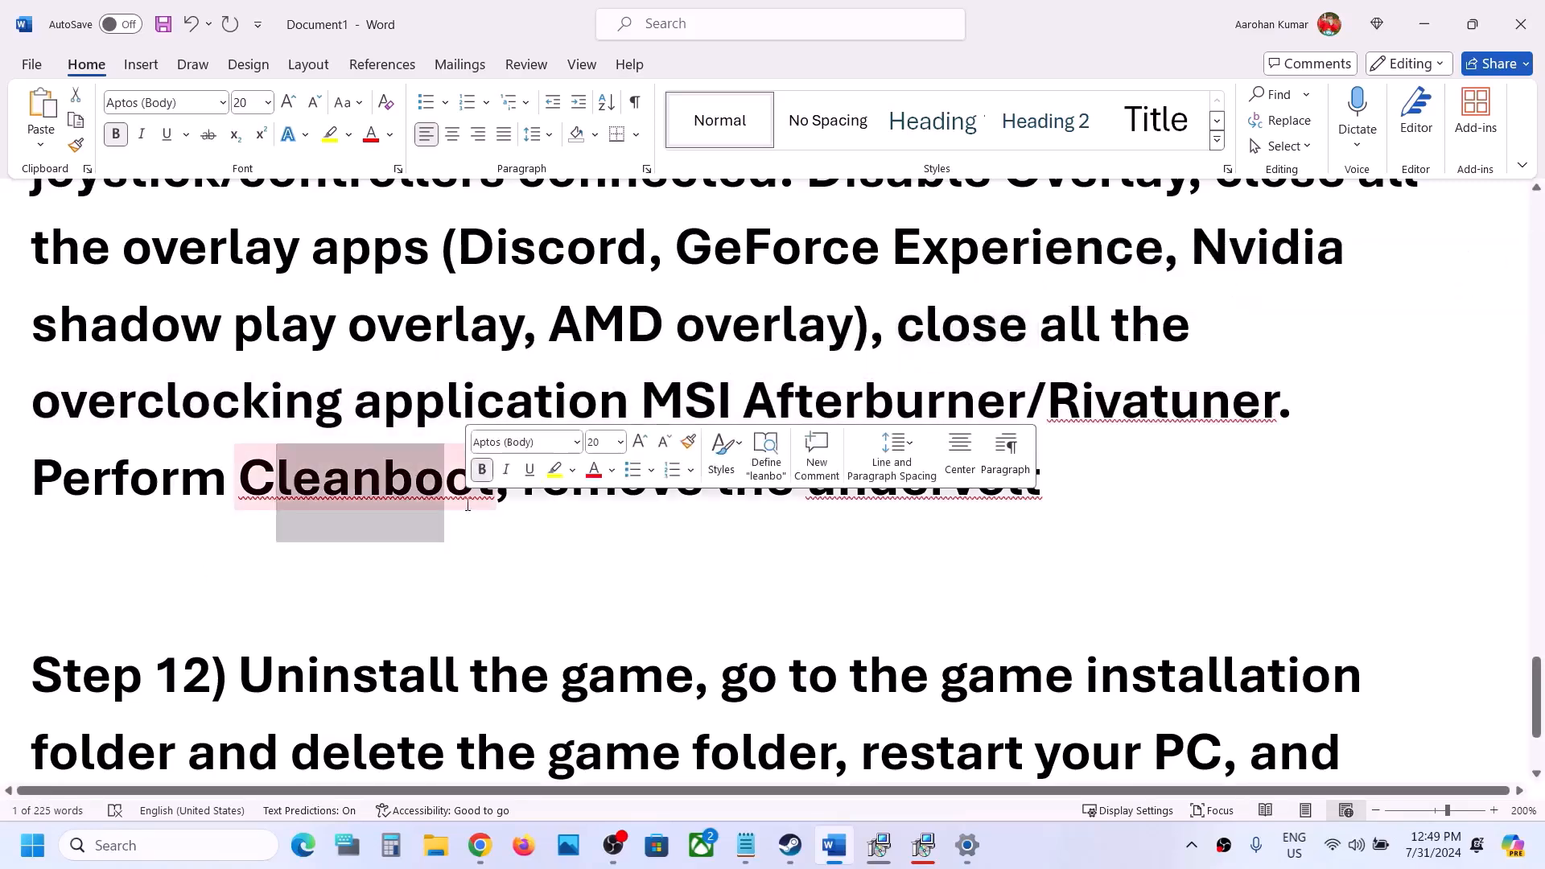
- Open System Configuration, hide all Microsoft services in the services list and confirm the clean boot settings
left_click(133, 849)
type("system")
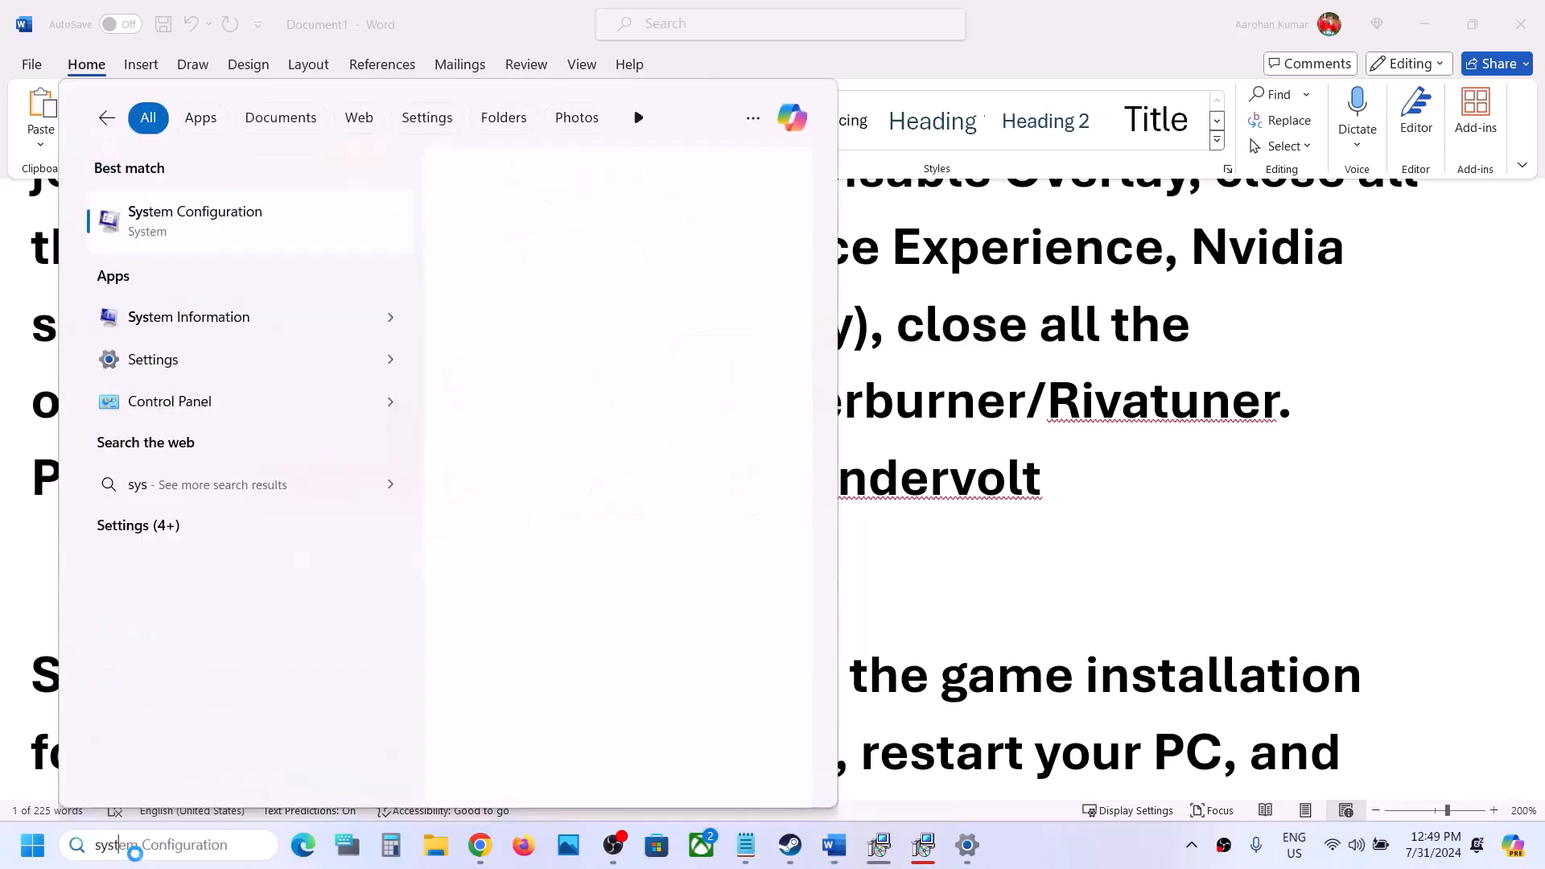
key("Right")
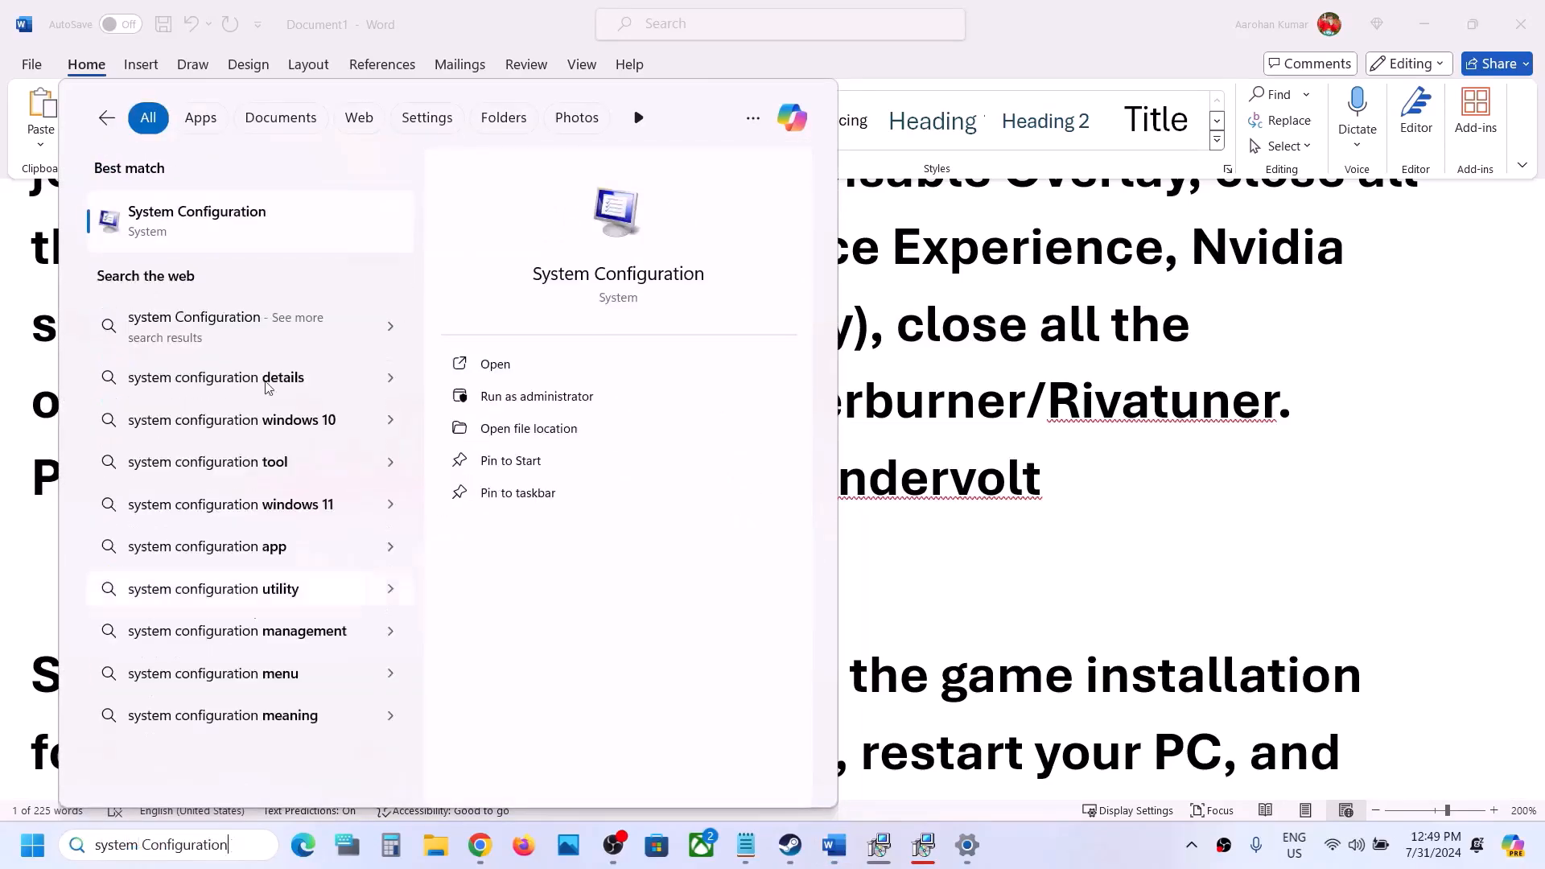
key("Return")
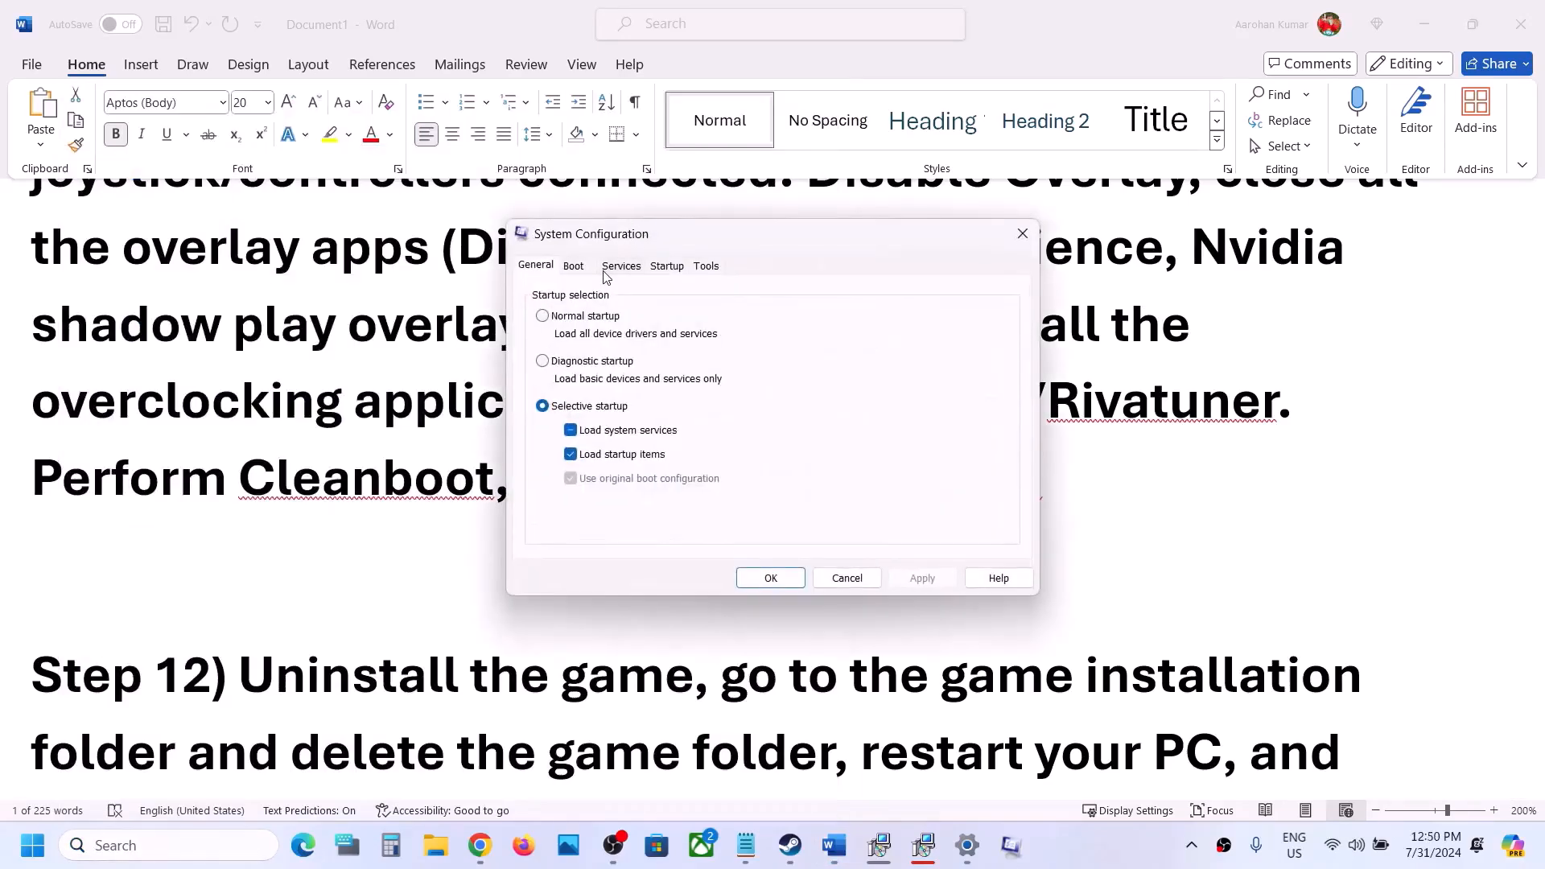
left_click(621, 268)
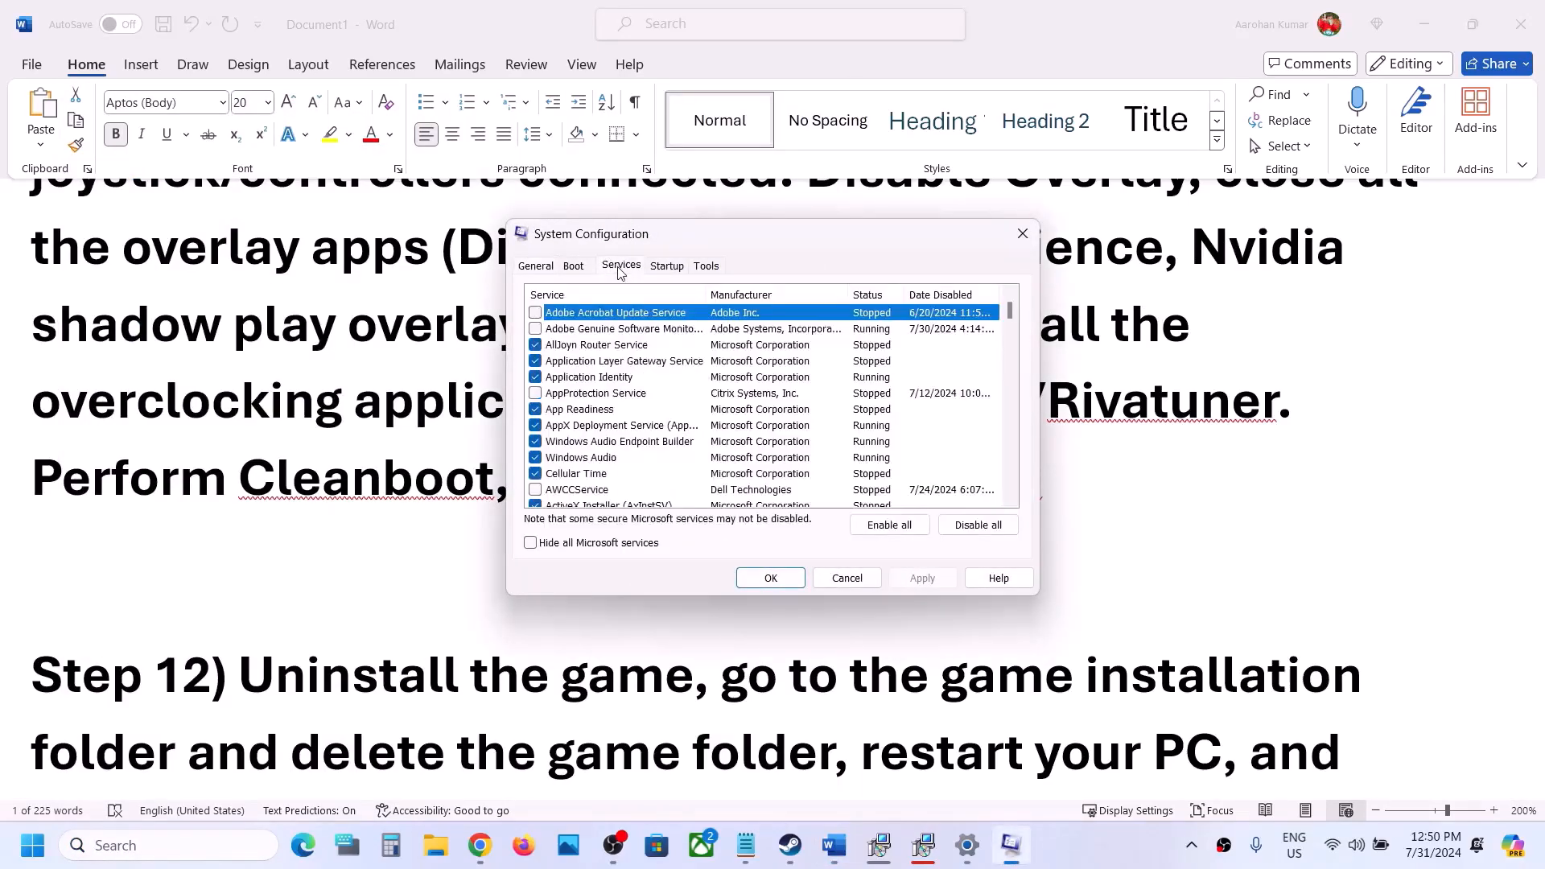
left_click(534, 542)
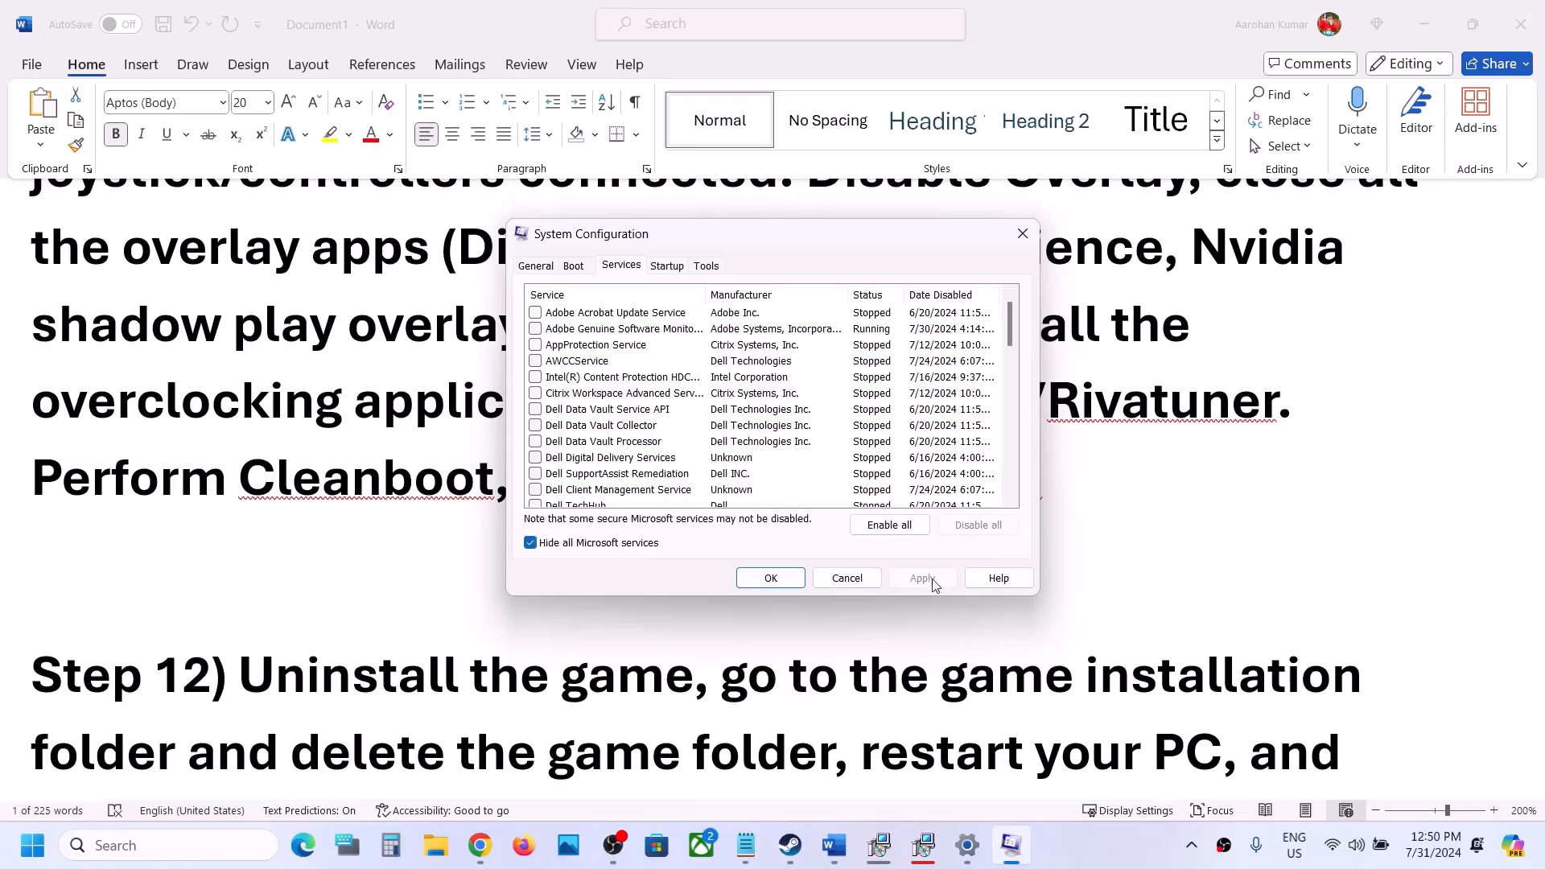
left_click(757, 578)
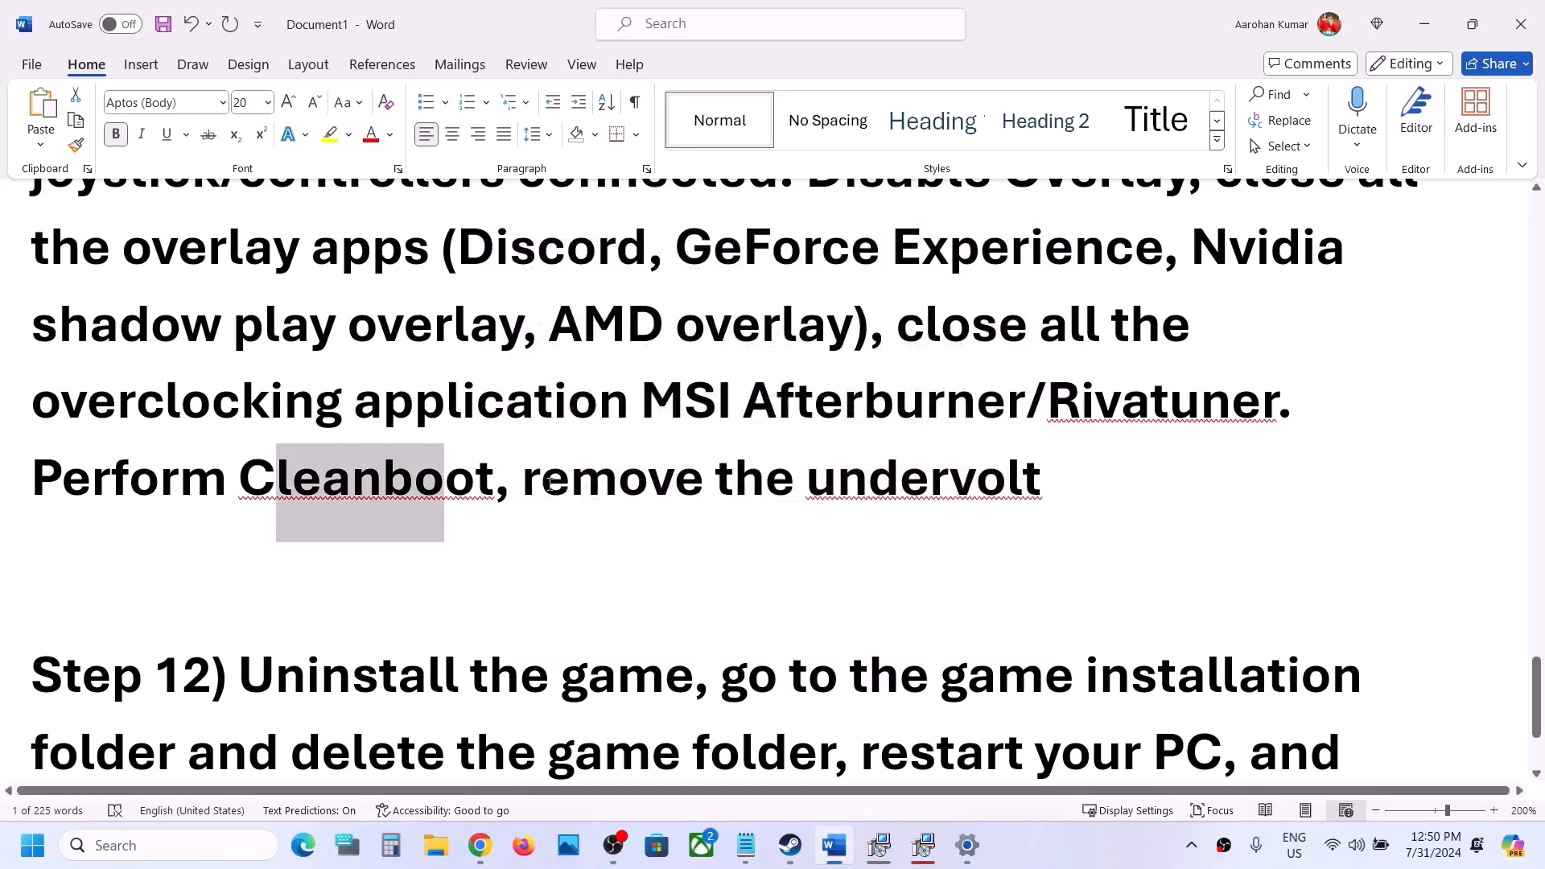
- Highlight the Word document's Step 11 advice to remove the undervolt and Step 12's instruction to uninstall the game
left_click_drag(525, 481, 1041, 483)
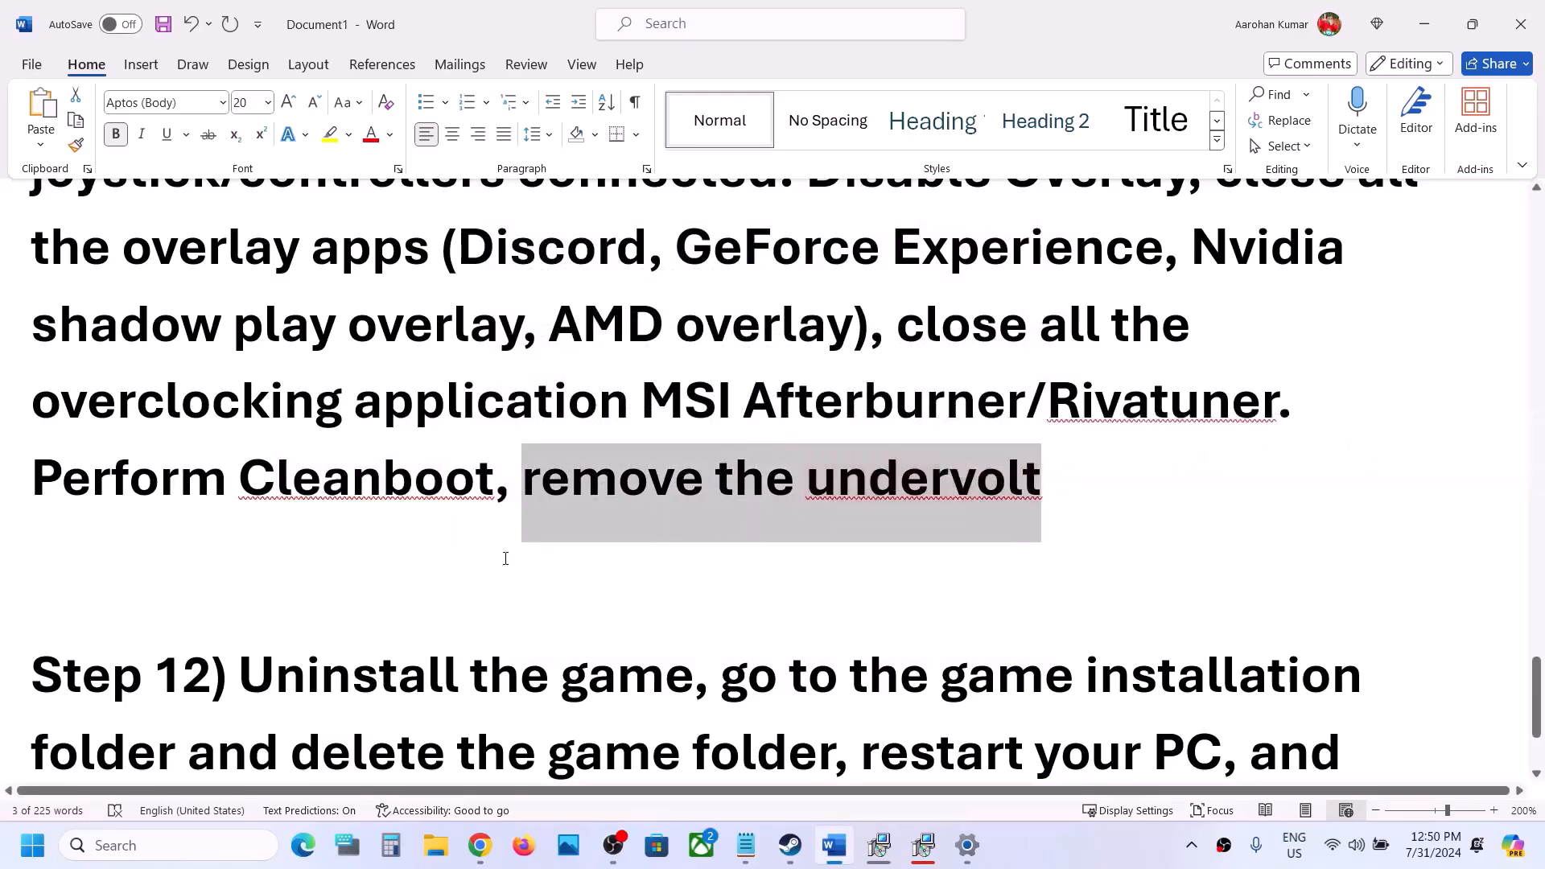
left_click(422, 570)
scroll(420, 570, "down", 3)
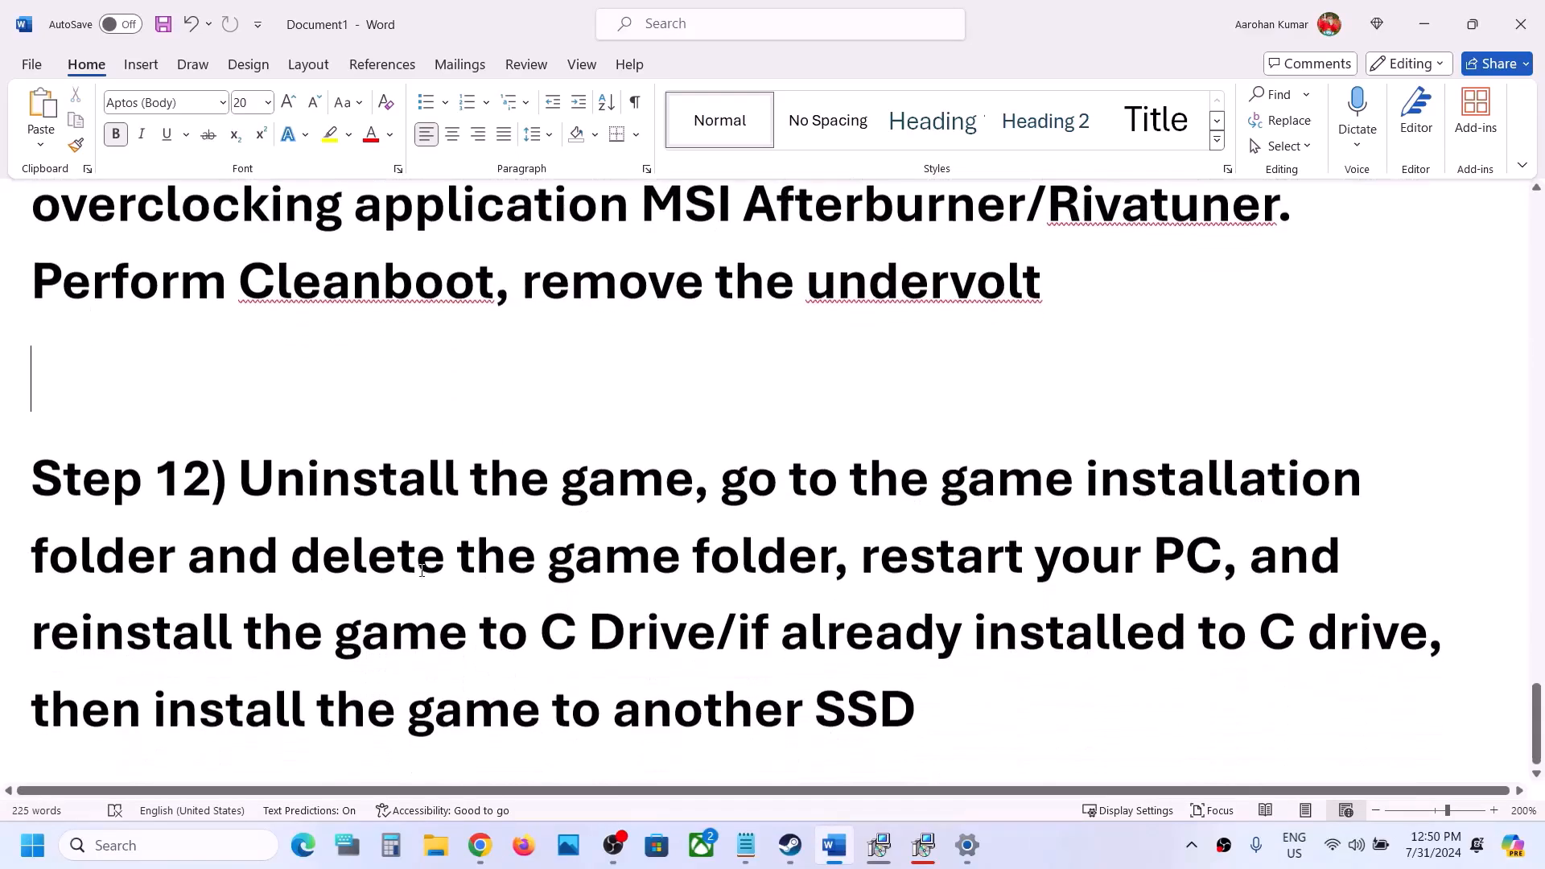
left_click_drag(245, 474, 975, 643)
- Switch to Steam and show the management options for Stormgate, where the game can be uninstalled
left_click(789, 845)
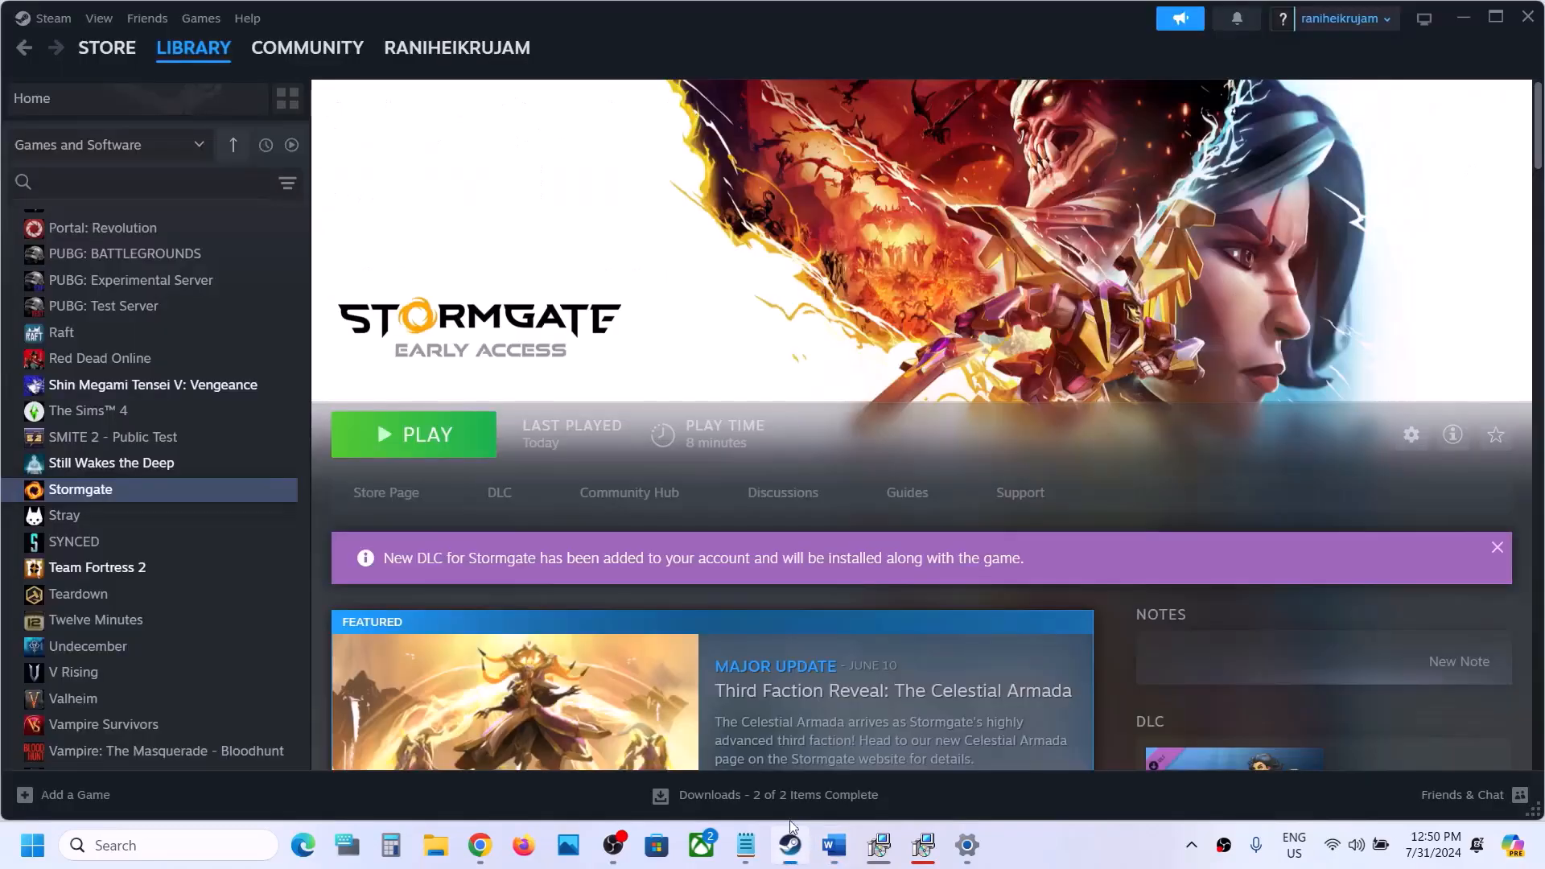
right_click(157, 499)
mouse_move(233, 614)
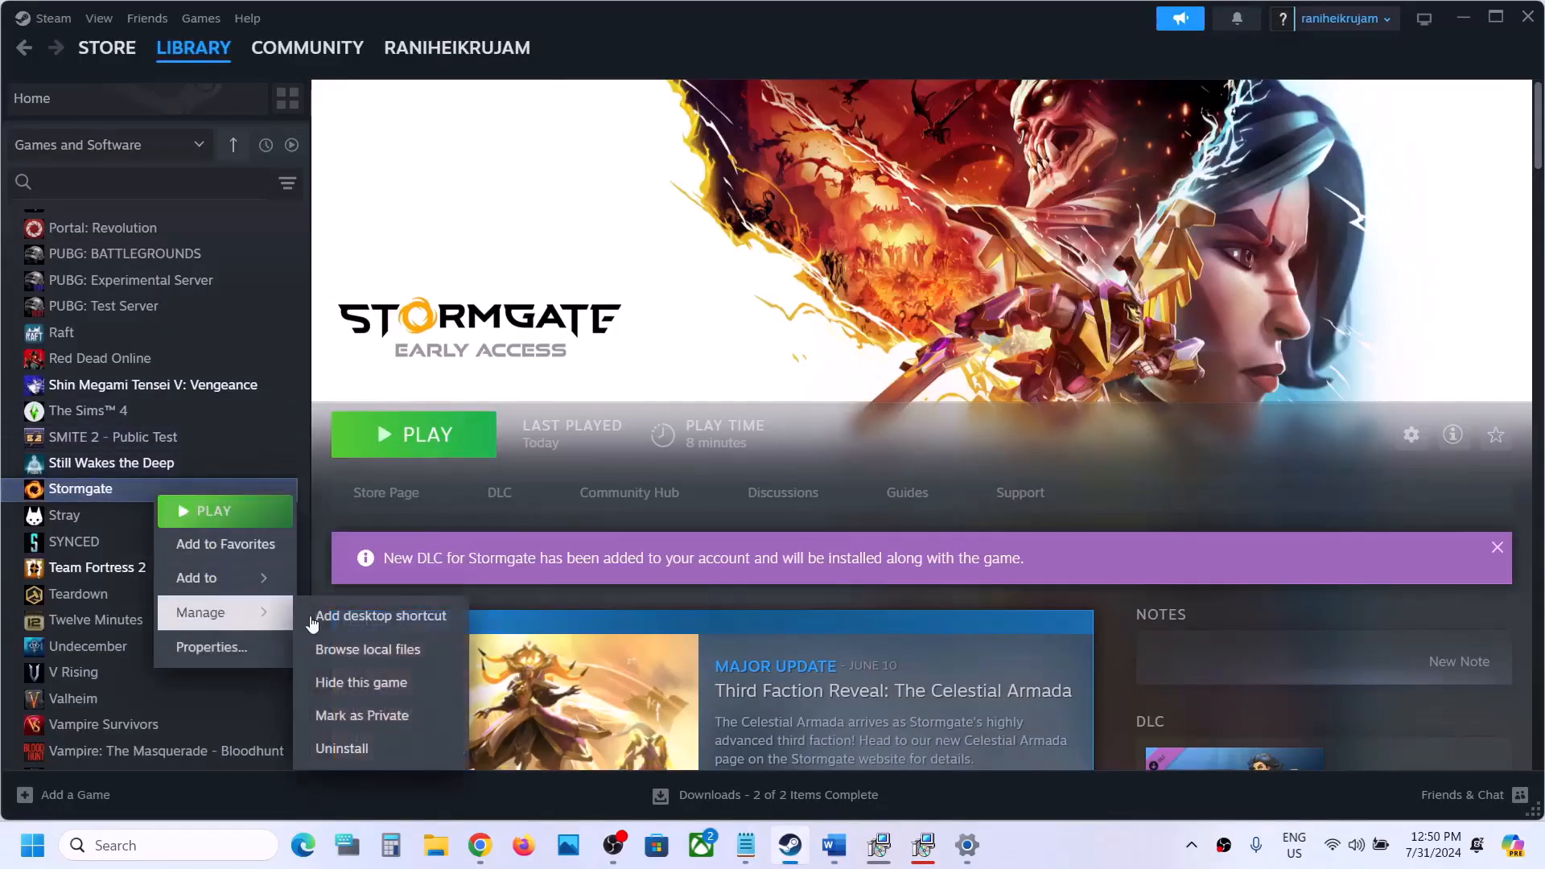
- Return to the Word document and highlight Step 12's instructions to restart the PC and reinstall the game to C Drive or another SSD
left_click(834, 845)
left_click(578, 566)
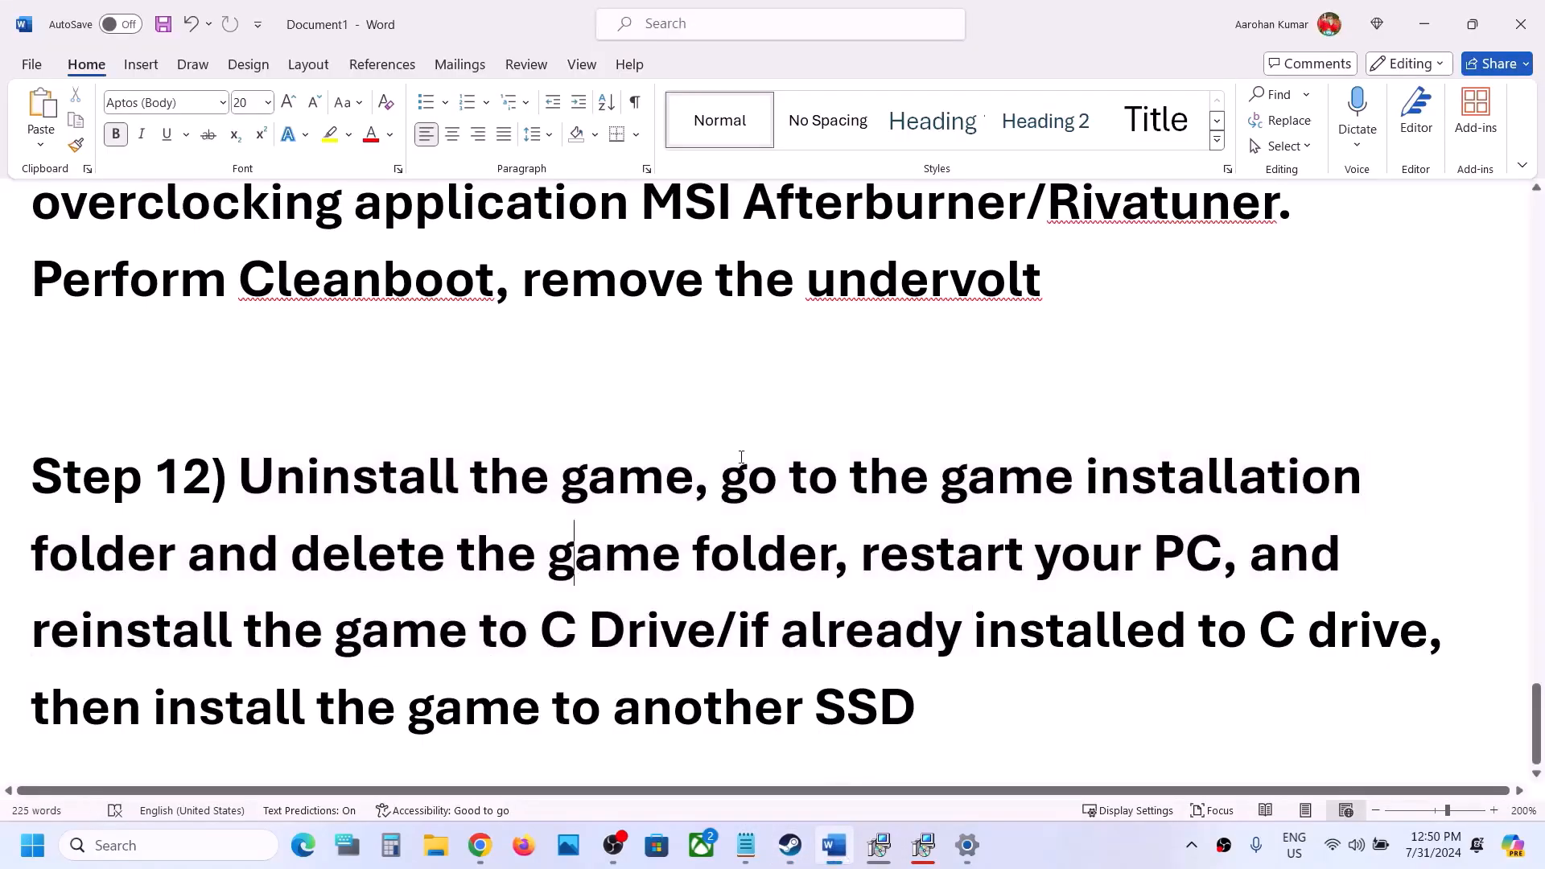
left_click_drag(737, 468, 1222, 564)
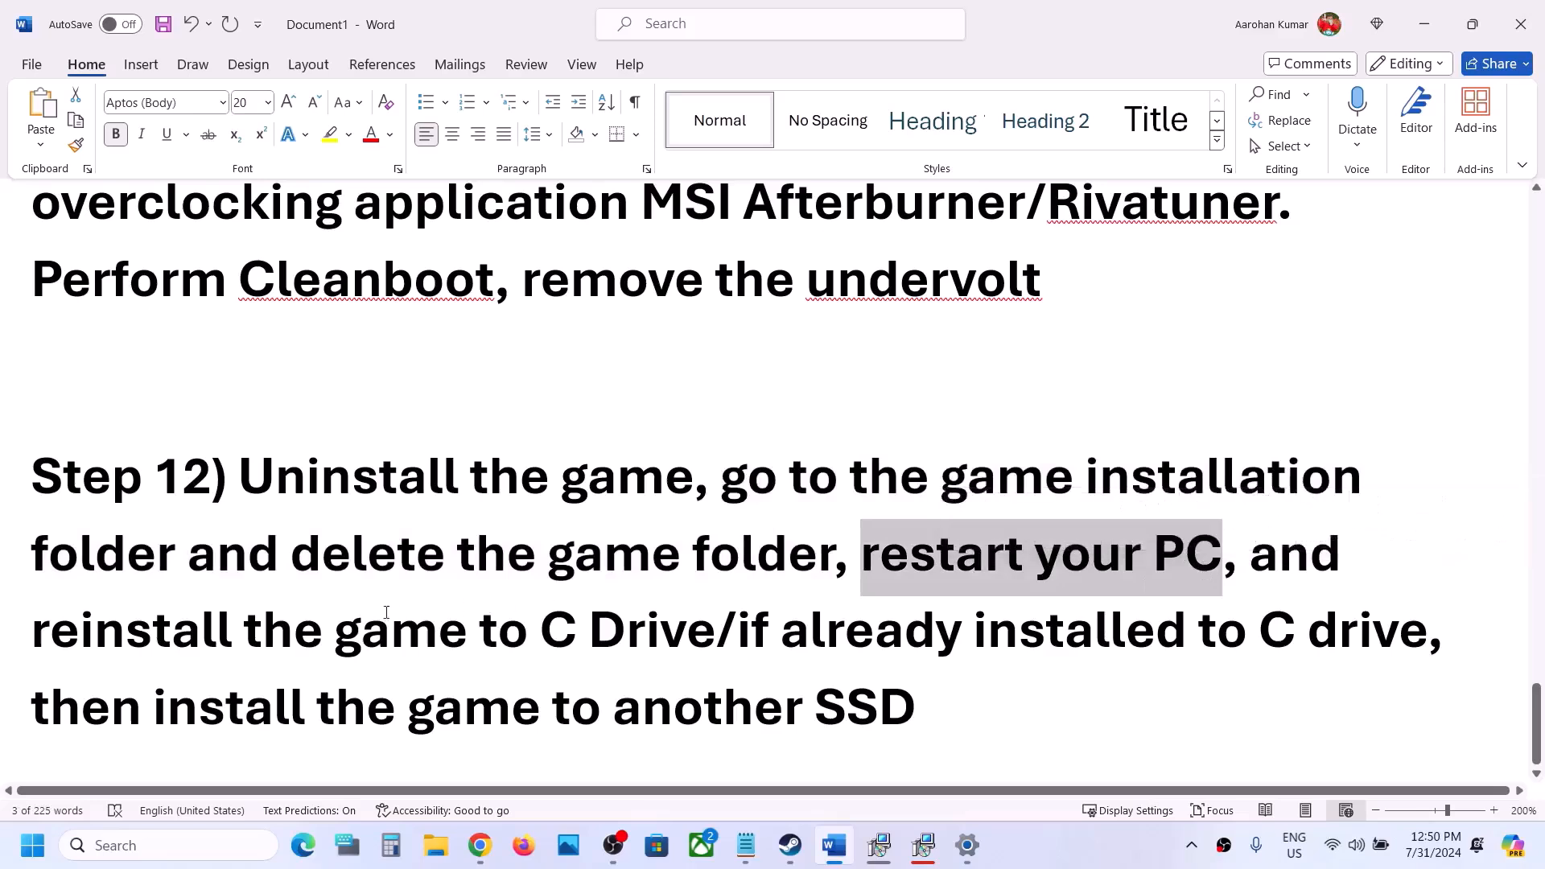
left_click_drag(353, 628, 721, 629)
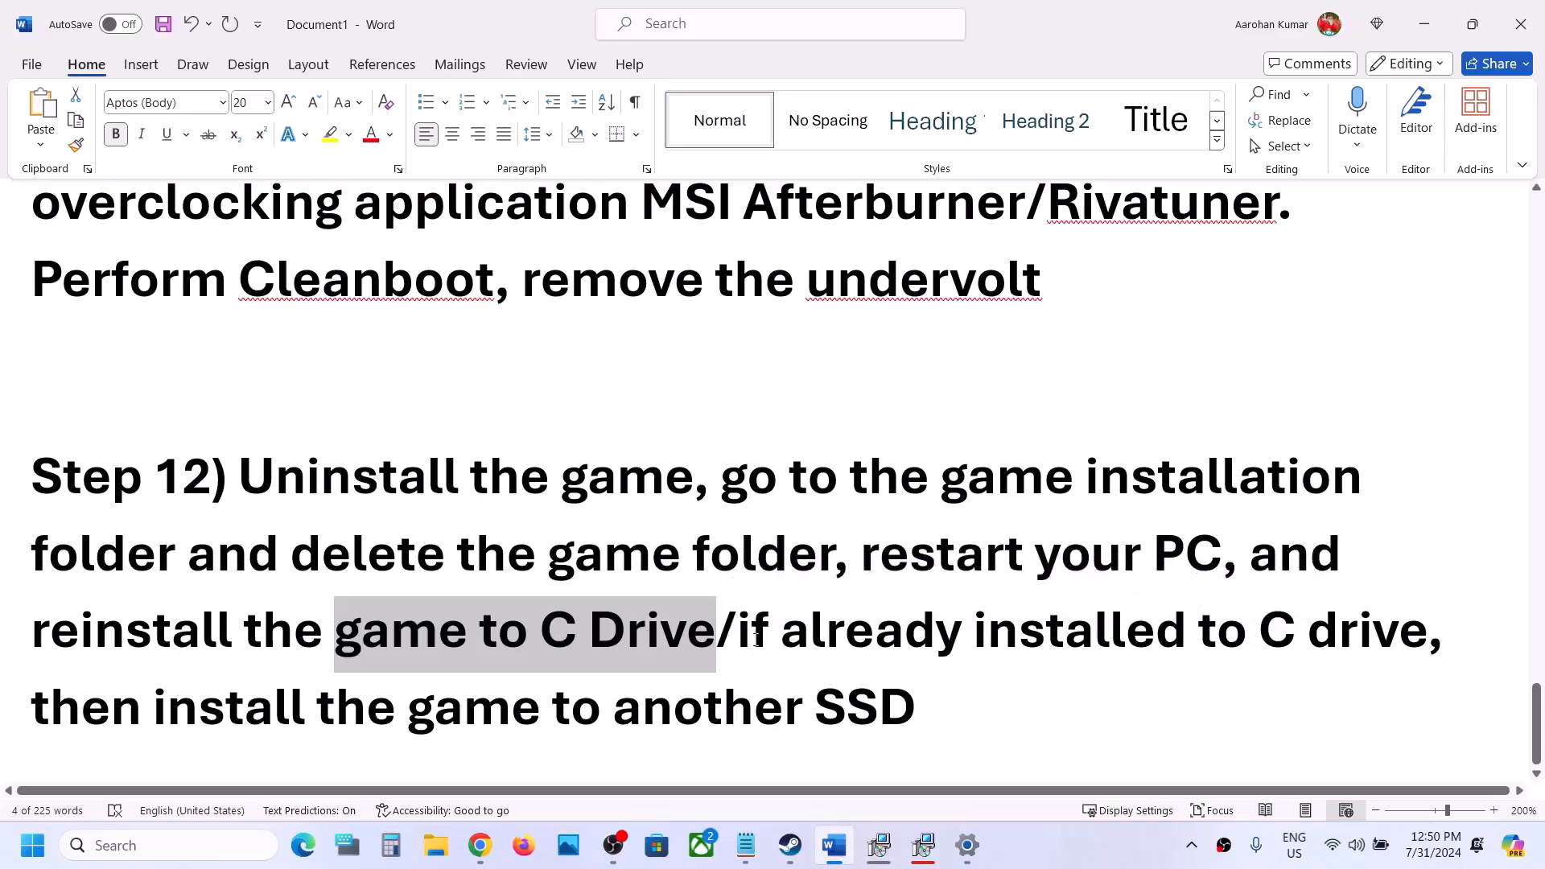
left_click_drag(742, 640, 879, 705)
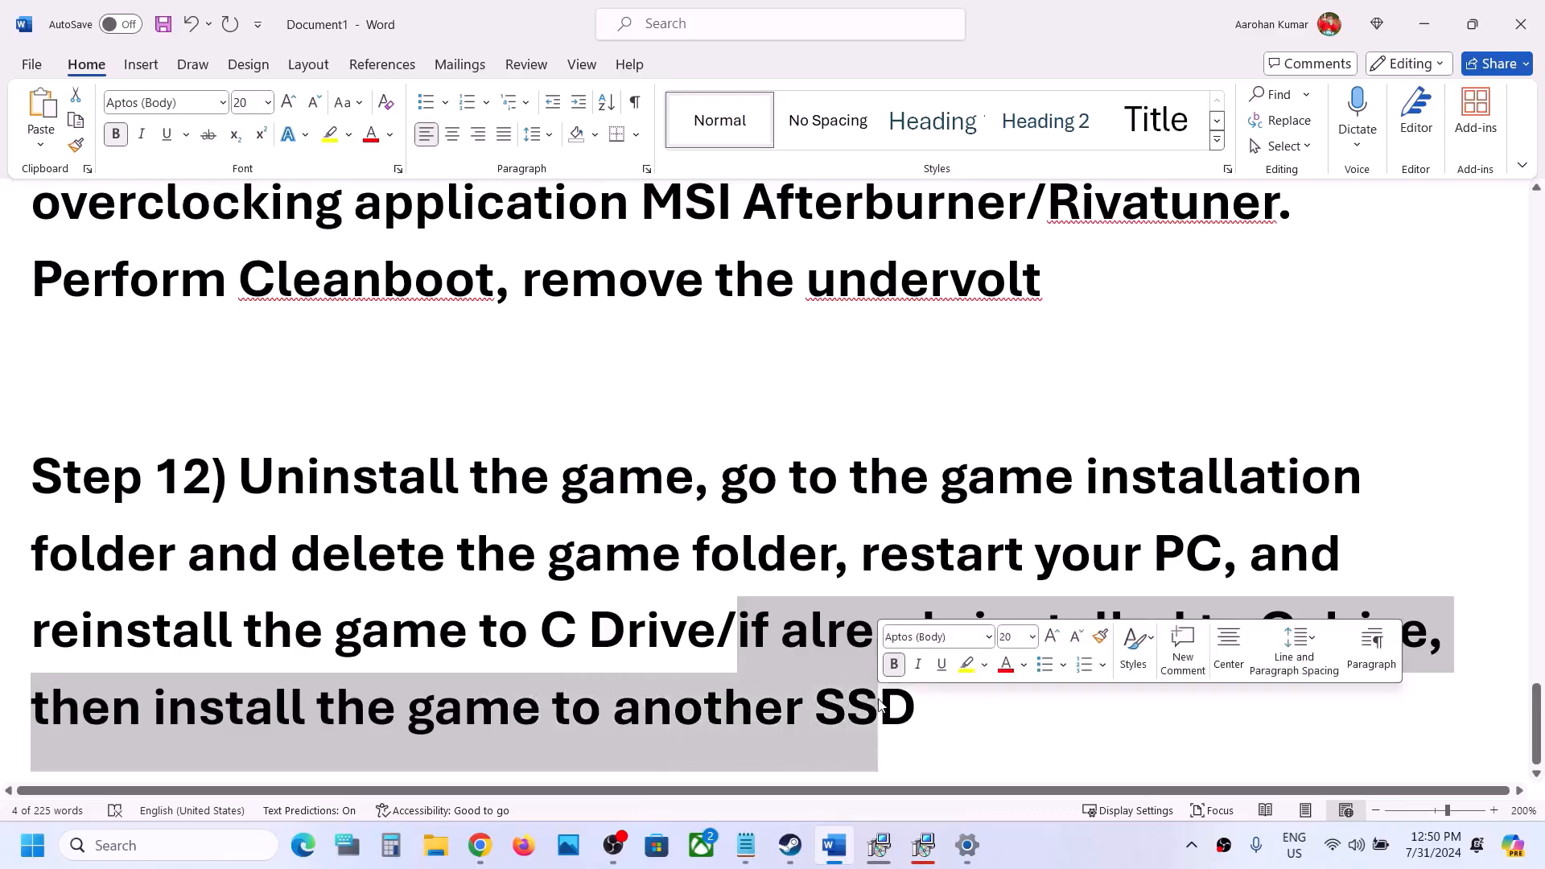
- Switch back to Stormgate's library page in Steam
left_click(793, 859)
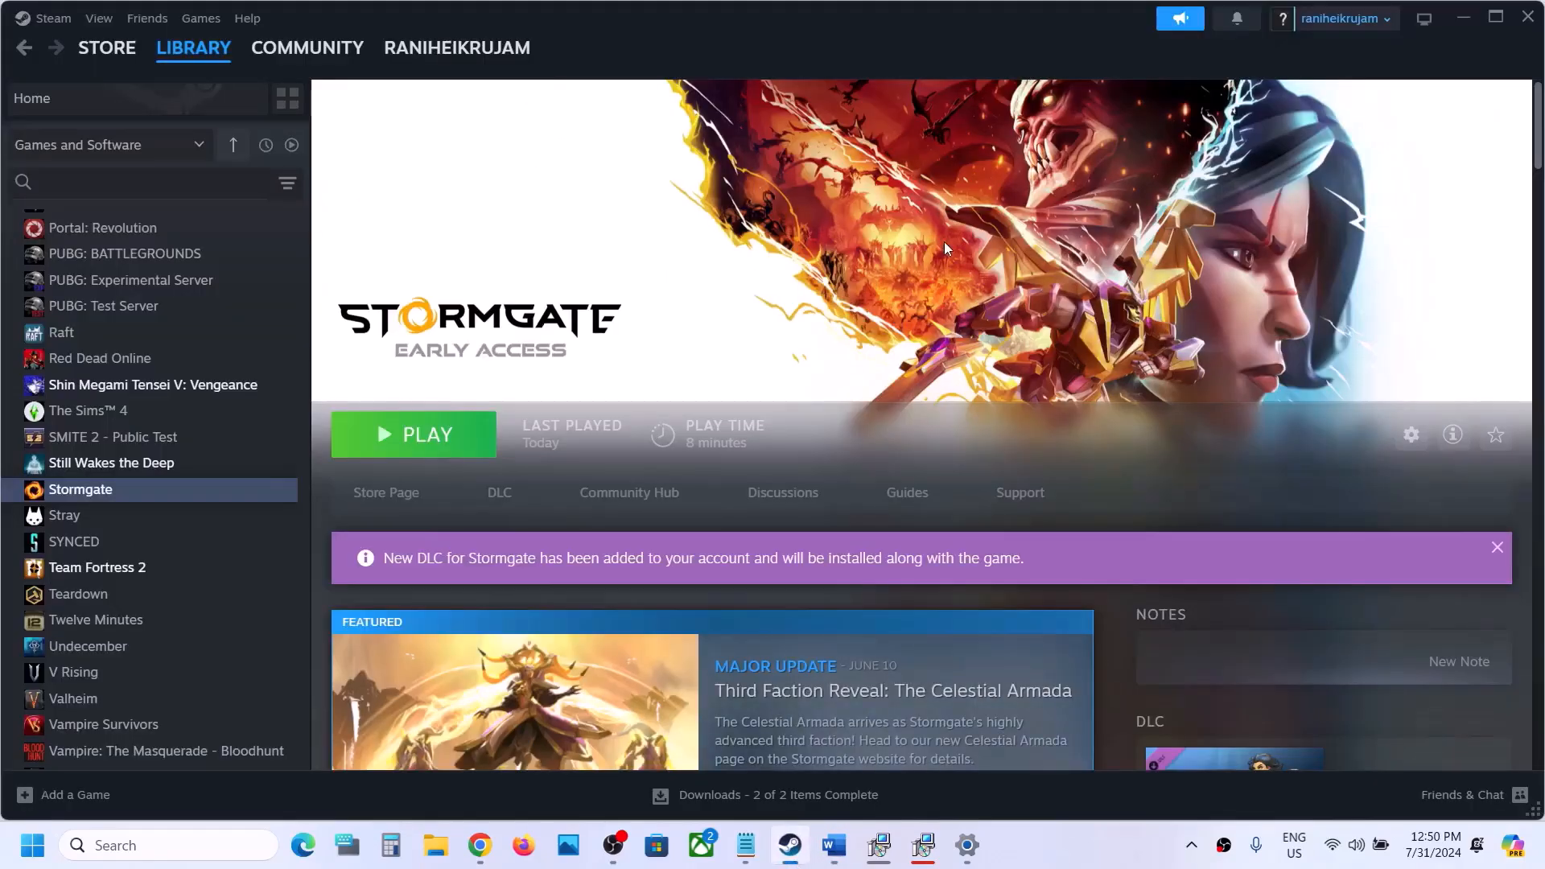